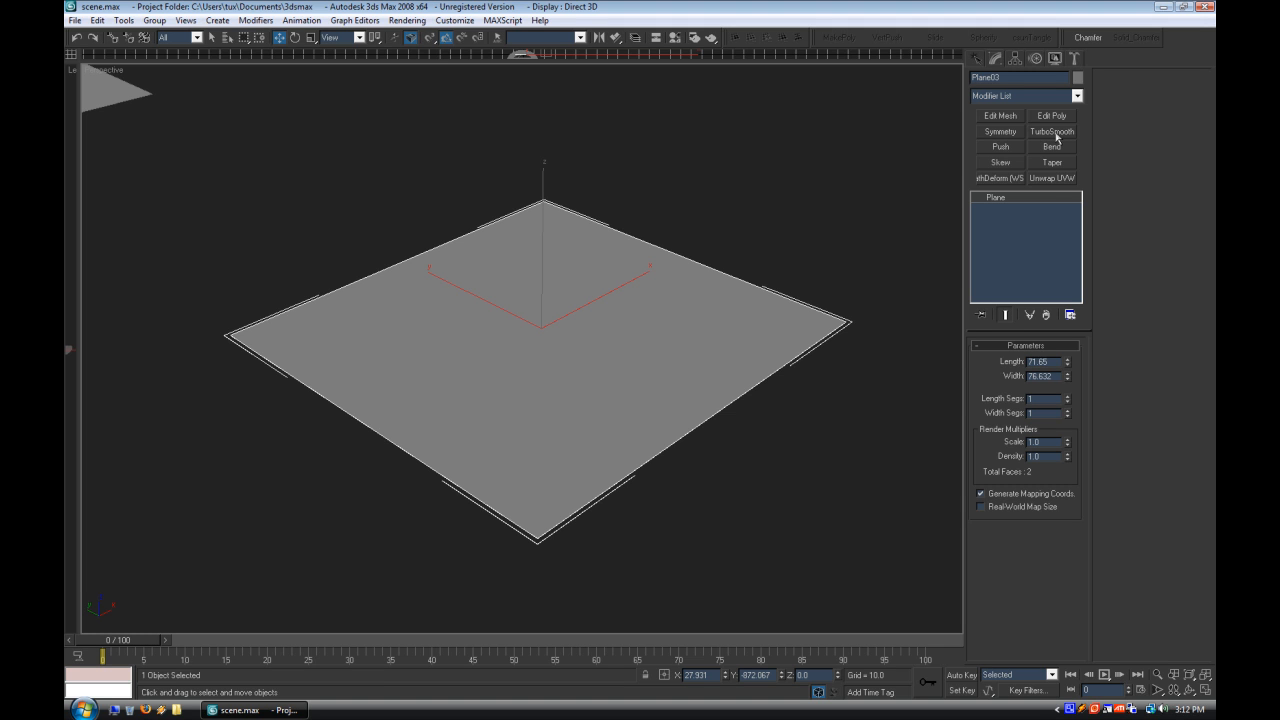
Step: Try TurboSmooth with 5 iterations on the flat plane, and delete the modifier again
{"action": "left_click", "coordinate": [1052, 132]}
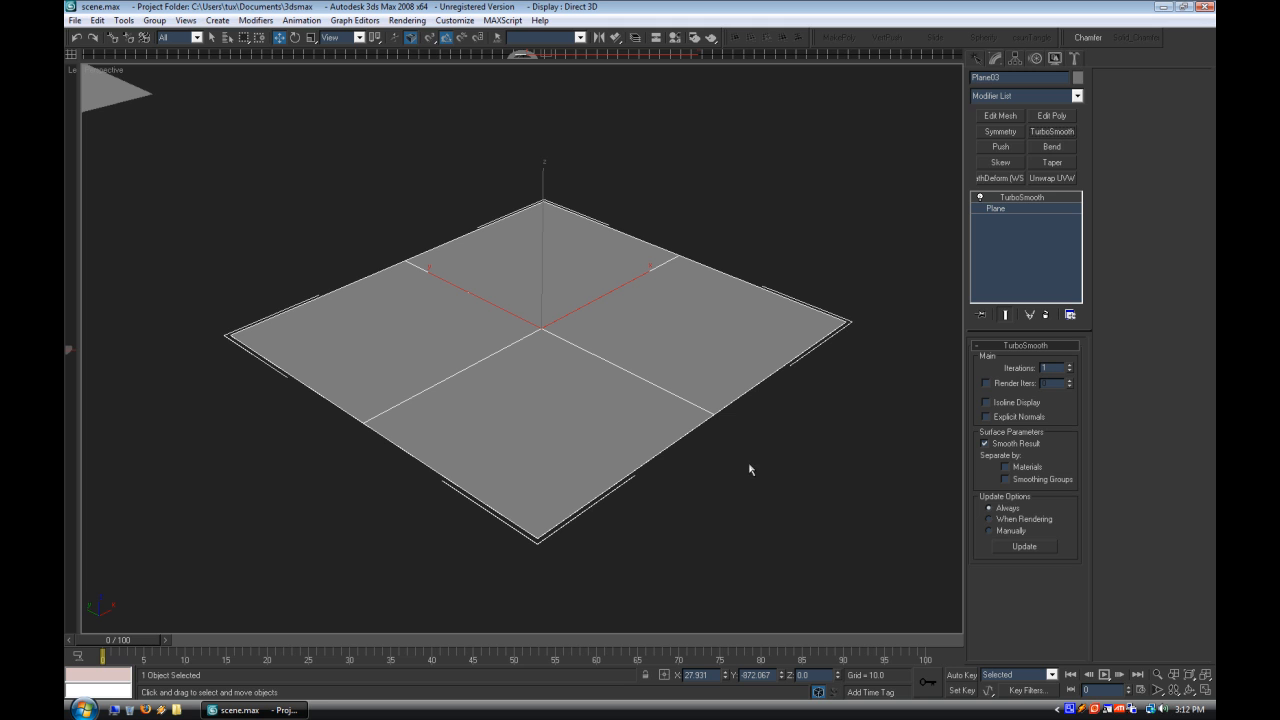
{"action": "left_click", "coordinate": [1069, 365]}
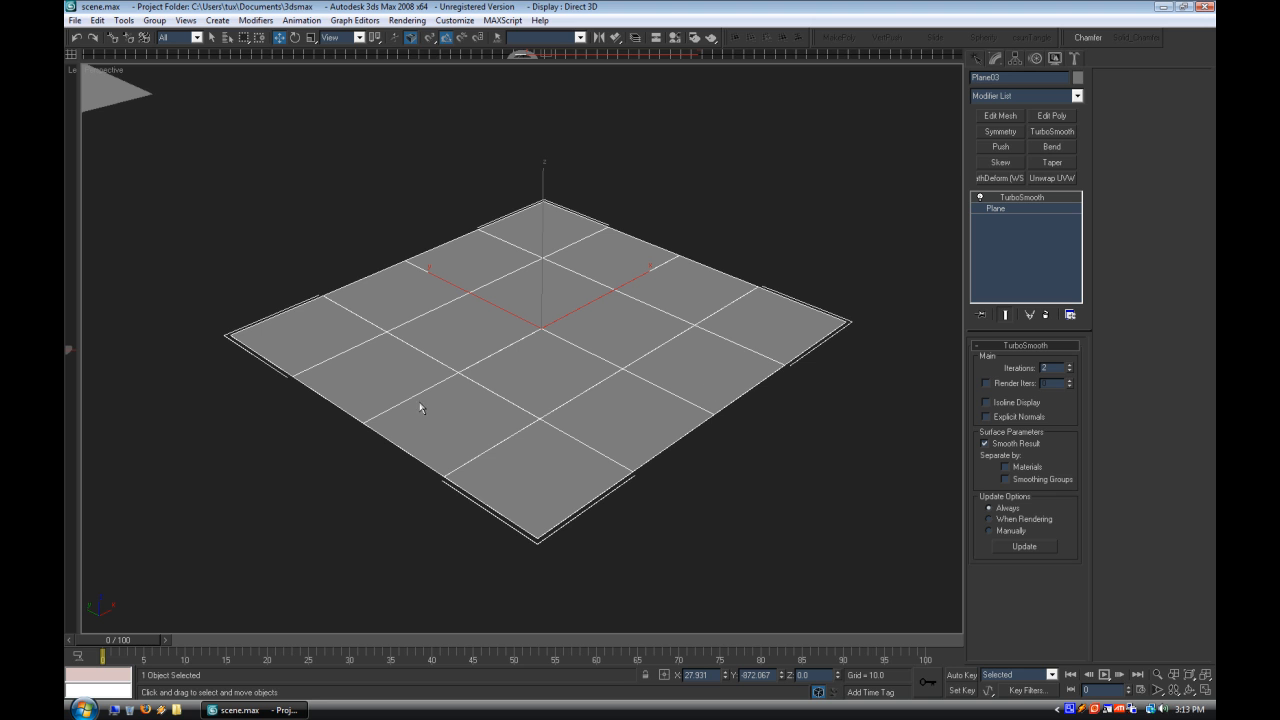
{"action": "left_click", "coordinate": [1069, 366]}
{"action": "left_click", "coordinate": [1069, 366]}
{"action": "left_click", "coordinate": [1069, 366]}
{"action": "right_click", "coordinate": [1036, 198]}
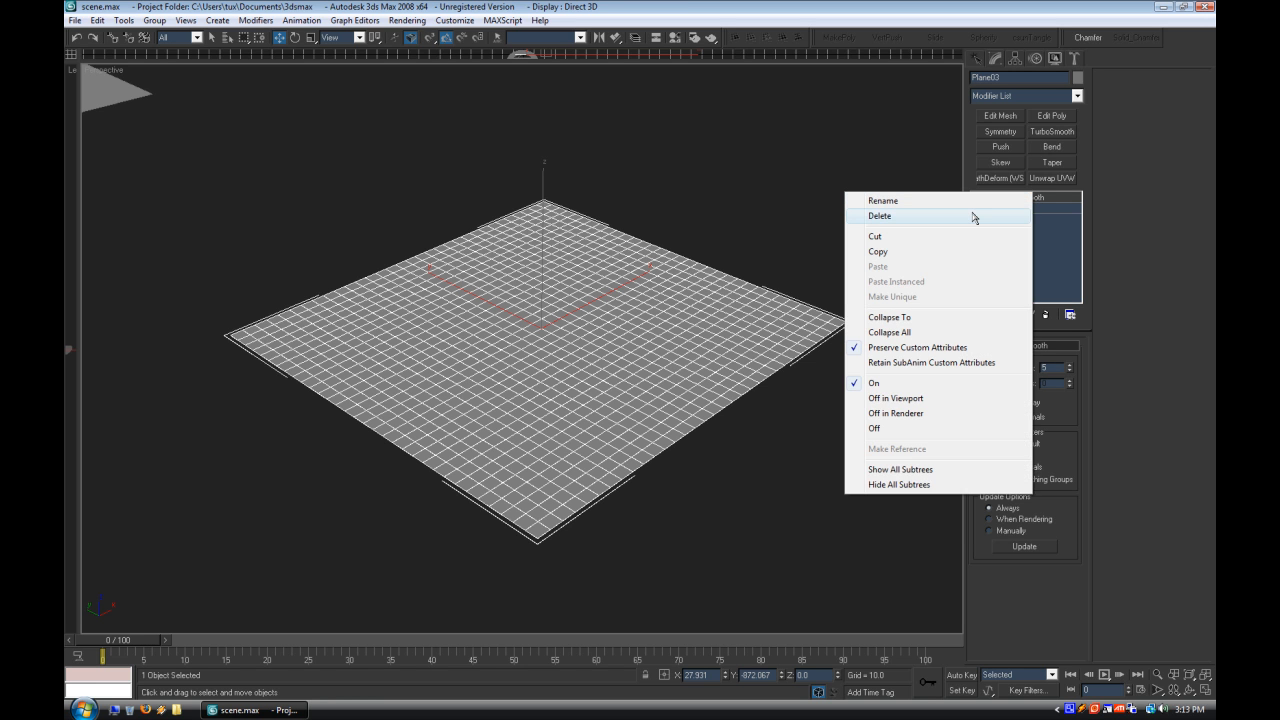
{"action": "left_click", "coordinate": [973, 217]}
Step: Select the curved plane and apply TurboSmooth with 3 iterations on its Edit Poly modifier
{"action": "middle_click_drag", "start_coordinate": [391, 336], "coordinate": [602, 416]}
{"action": "scroll", "coordinate": [598, 425], "scroll_direction": "up", "scroll_amount": 2}
{"action": "middle_click_drag", "start_coordinate": [405, 376], "coordinate": [582, 419]}
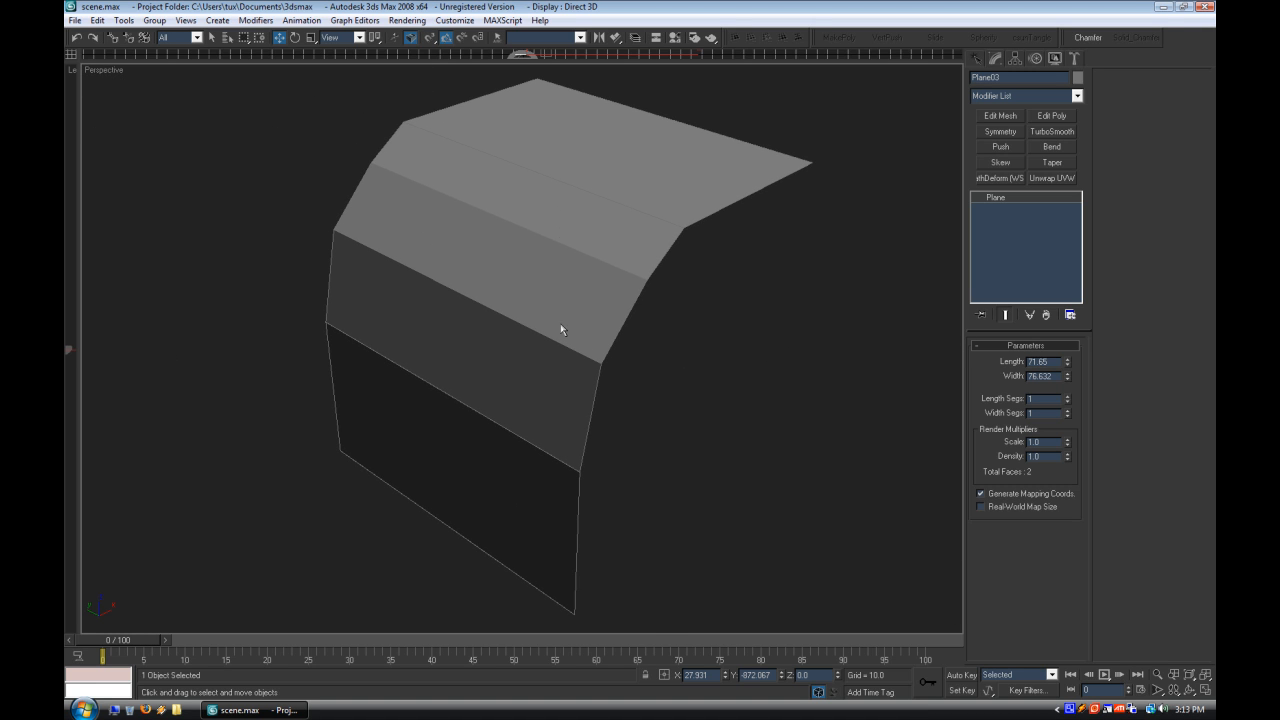
{"action": "left_click", "coordinate": [545, 254]}
{"action": "left_click", "coordinate": [1017, 220]}
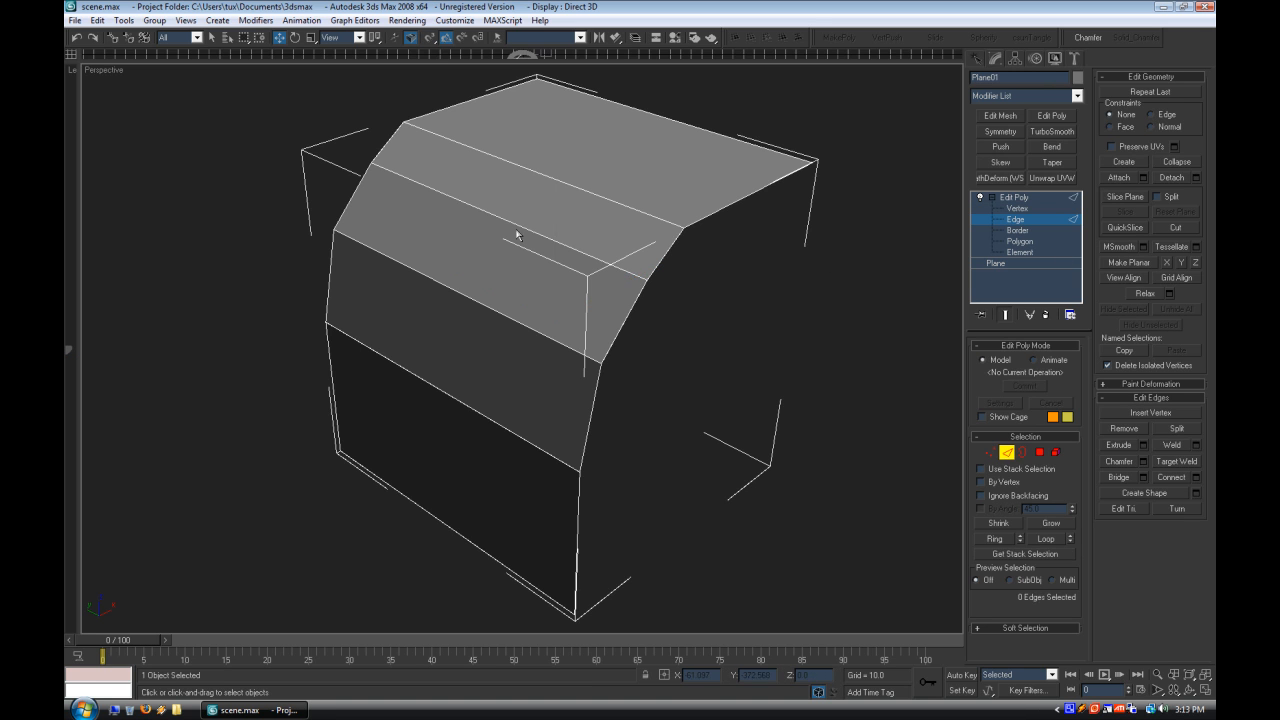
{"action": "left_click", "coordinate": [1018, 199]}
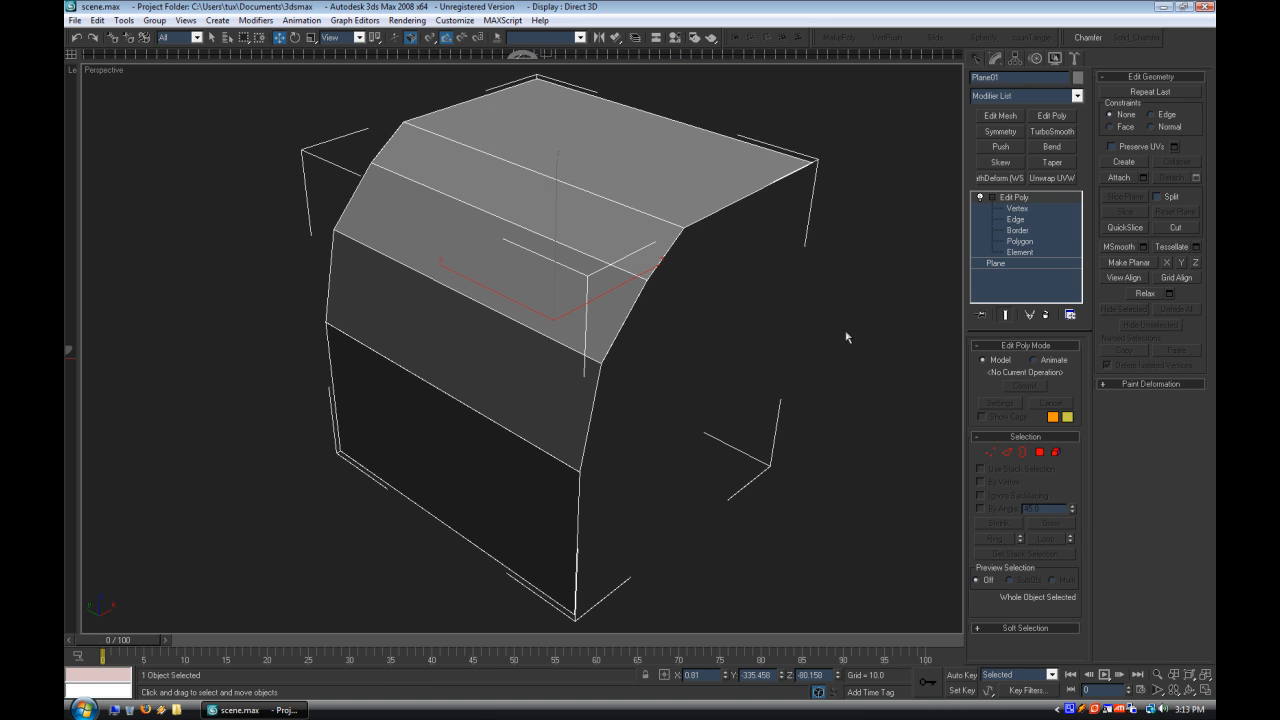
{"action": "left_click", "coordinate": [1072, 138]}
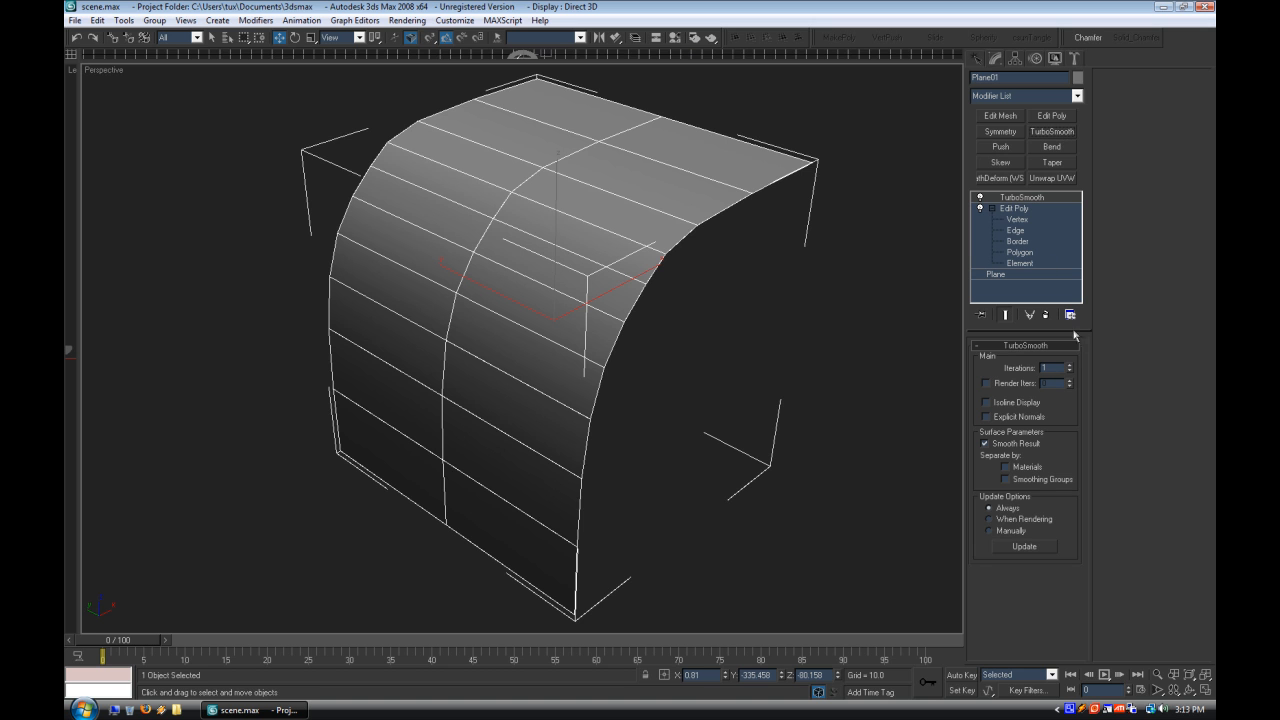
{"action": "left_click", "coordinate": [1070, 366]}
Step: Turn off edged faces in the perspective viewport and deselect the curved plane to inspect its smoothed surface
{"action": "right_click", "coordinate": [108, 71]}
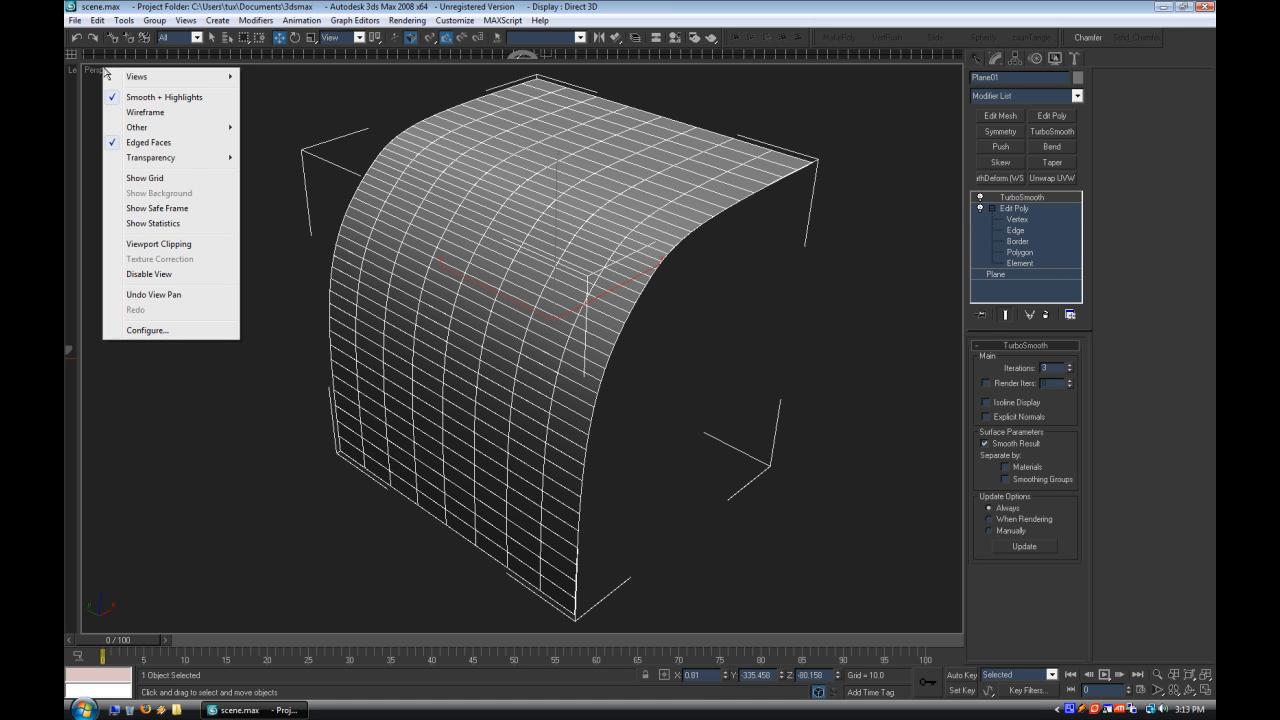
{"action": "left_click", "coordinate": [145, 140]}
{"action": "left_click", "coordinate": [204, 370]}
{"action": "middle_click_drag", "start_coordinate": [204, 370], "coordinate": [423, 351], "text": "alt"}
Step: Reselect the curved plane, delete its TurboSmooth modifier and clear the selection
{"action": "left_click", "coordinate": [423, 351]}
{"action": "right_click", "coordinate": [1047, 202]}
{"action": "left_click", "coordinate": [893, 219]}
{"action": "left_click", "coordinate": [684, 341]}
Step: Select the box and turn on edged faces in the perspective viewport
{"action": "scroll", "coordinate": [684, 341], "scroll_direction": "down", "scroll_amount": 3}
{"action": "middle_click_drag", "start_coordinate": [662, 330], "coordinate": [728, 504]}
{"action": "scroll", "coordinate": [522, 308], "scroll_direction": "up", "scroll_amount": 3}
{"action": "middle_click_drag", "start_coordinate": [522, 304], "coordinate": [606, 505]}
{"action": "scroll", "coordinate": [629, 464], "scroll_direction": "down", "scroll_amount": 1}
{"action": "scroll", "coordinate": [622, 500], "scroll_direction": "up", "scroll_amount": 3}
{"action": "middle_click_drag", "start_coordinate": [570, 427], "coordinate": [552, 478]}
{"action": "scroll", "coordinate": [560, 474], "scroll_direction": "up", "scroll_amount": 1}
{"action": "scroll", "coordinate": [560, 474], "scroll_direction": "down", "scroll_amount": 1}
{"action": "scroll", "coordinate": [552, 482], "scroll_direction": "up", "scroll_amount": 2}
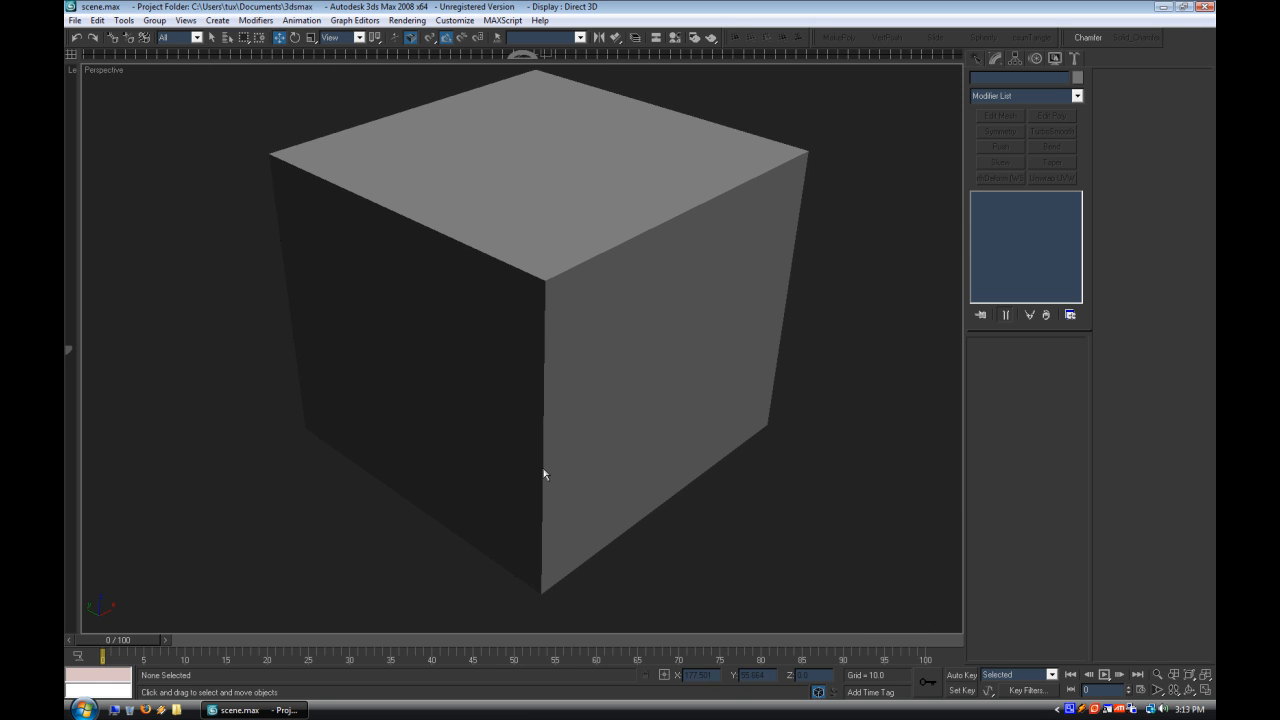
{"action": "middle_click_drag", "start_coordinate": [551, 309], "coordinate": [537, 314]}
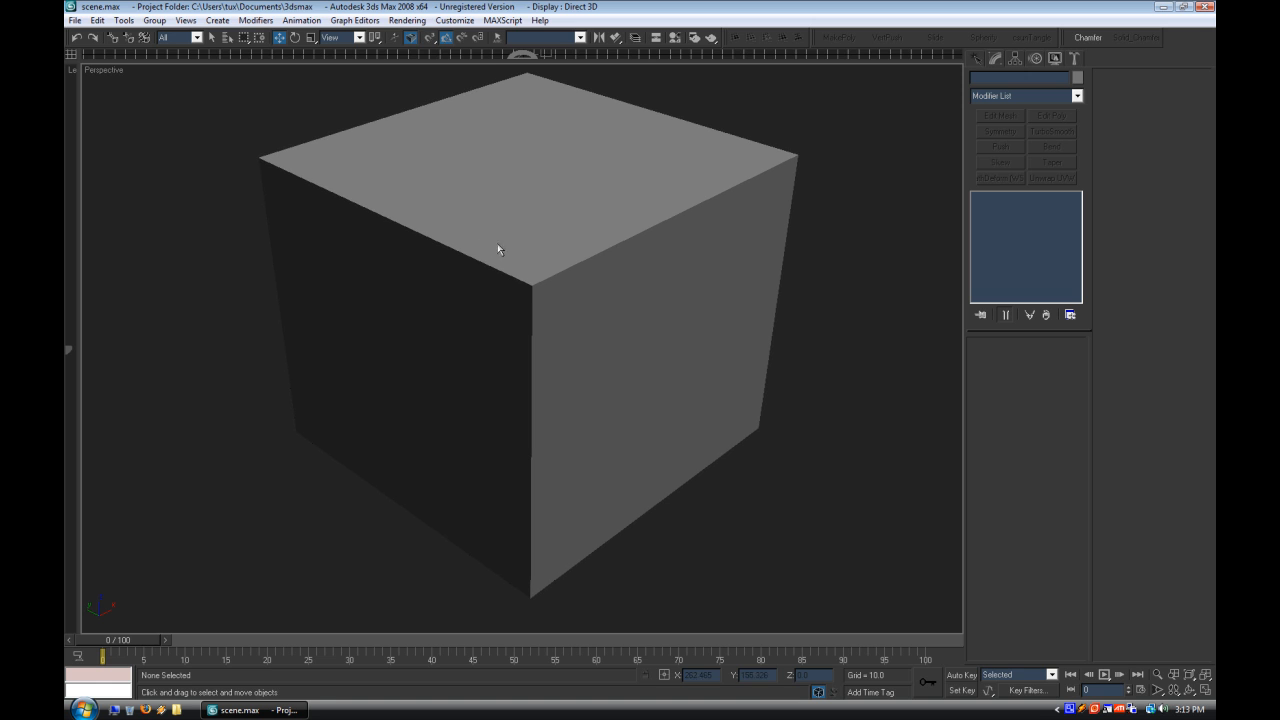
{"action": "left_click", "coordinate": [580, 193]}
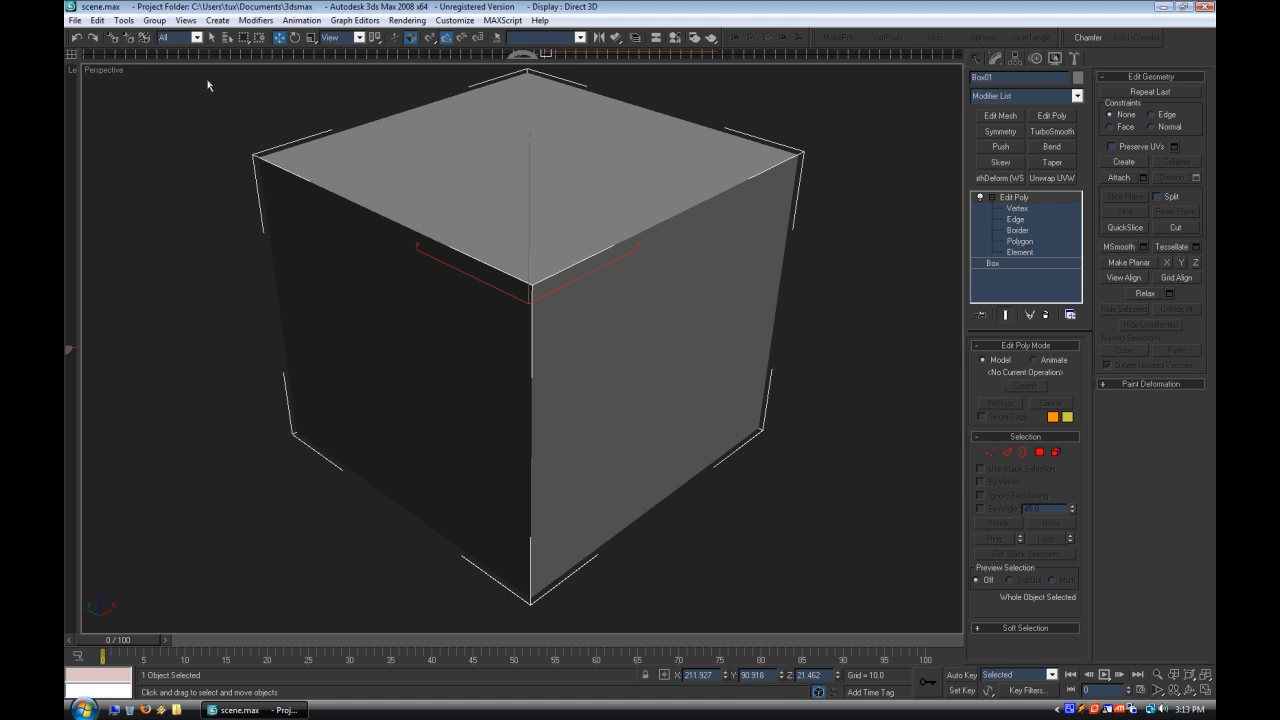
{"action": "right_click", "coordinate": [102, 71]}
{"action": "left_click", "coordinate": [139, 151]}
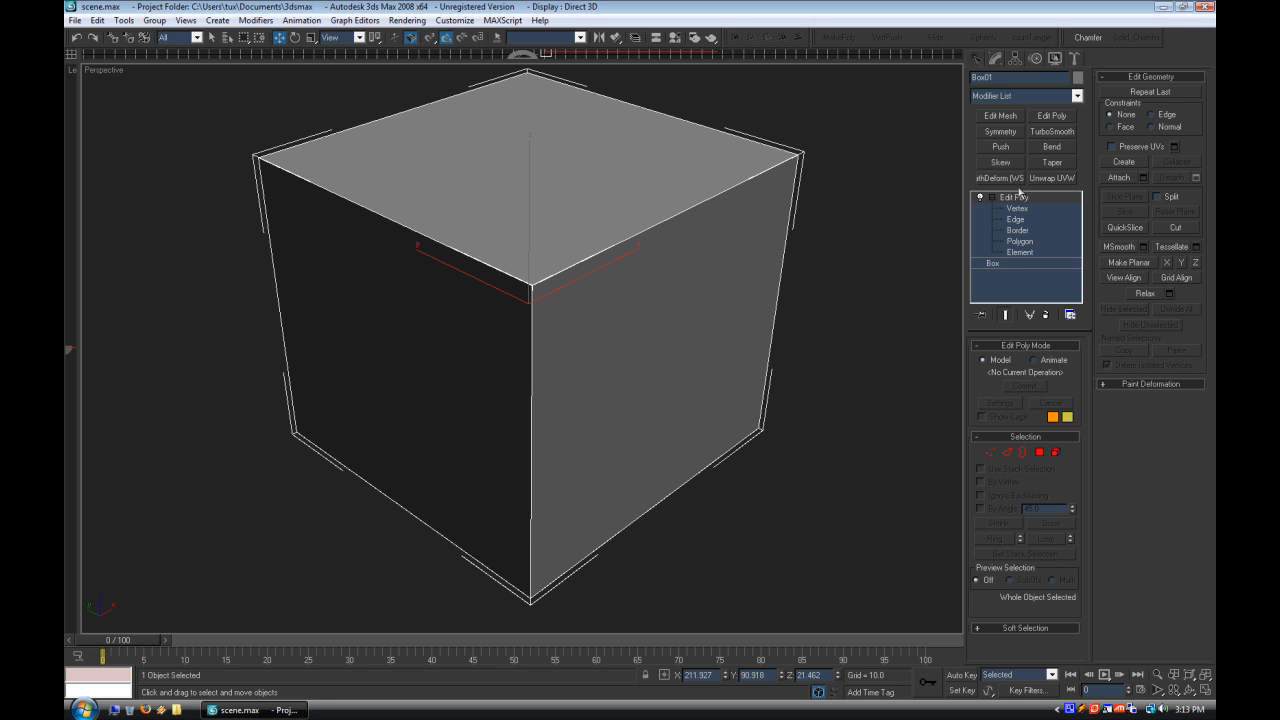
Step: Try TurboSmooth with 3 iterations on the unsupported box, and delete the modifier again
{"action": "left_click", "coordinate": [1052, 131]}
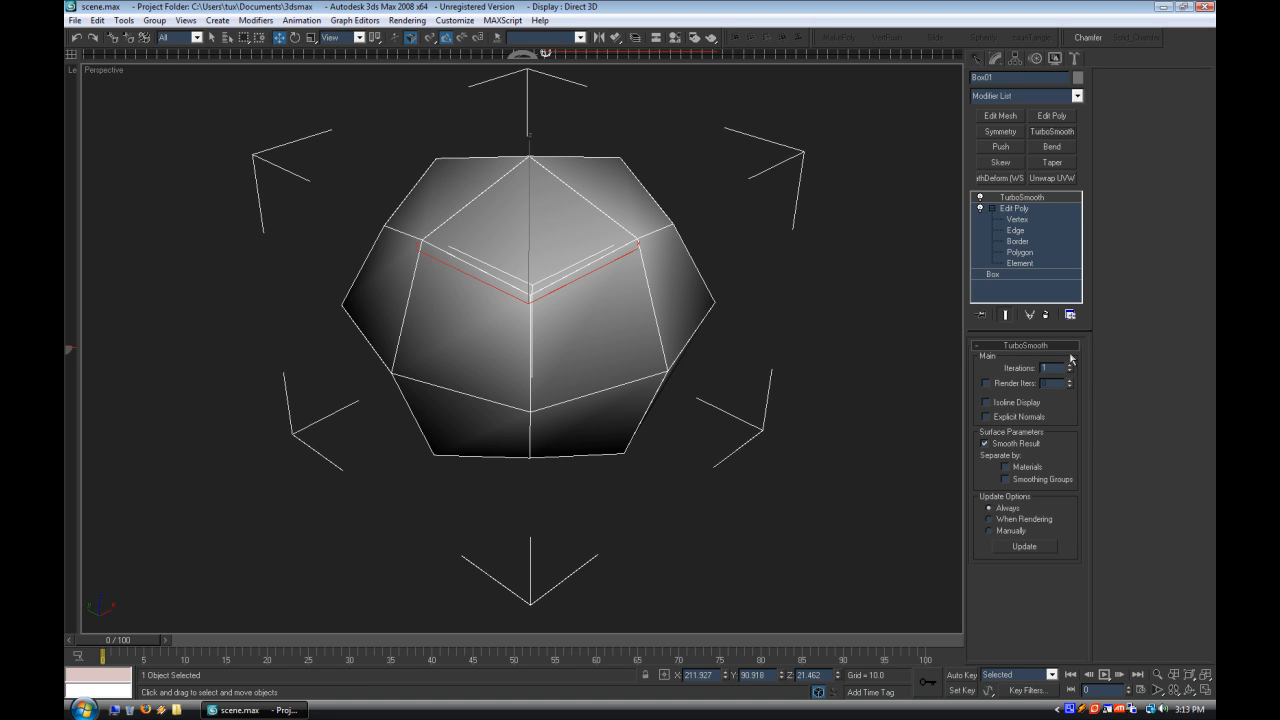
{"action": "left_click", "coordinate": [1070, 366]}
{"action": "left_click", "coordinate": [1070, 366]}
{"action": "right_click", "coordinate": [1037, 194]}
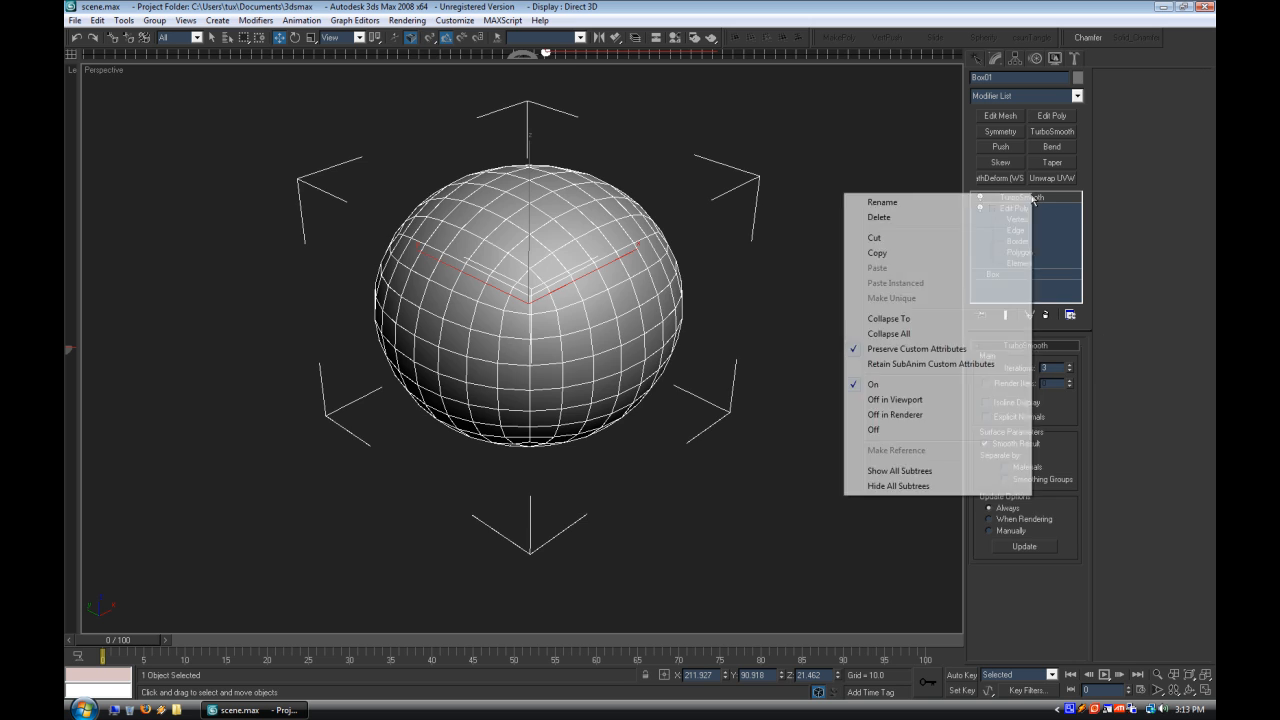
{"action": "left_click", "coordinate": [890, 215]}
Step: Switch the box's Edit Poly modifier to edge level and test the selection on one top edge
{"action": "left_click", "coordinate": [1016, 219]}
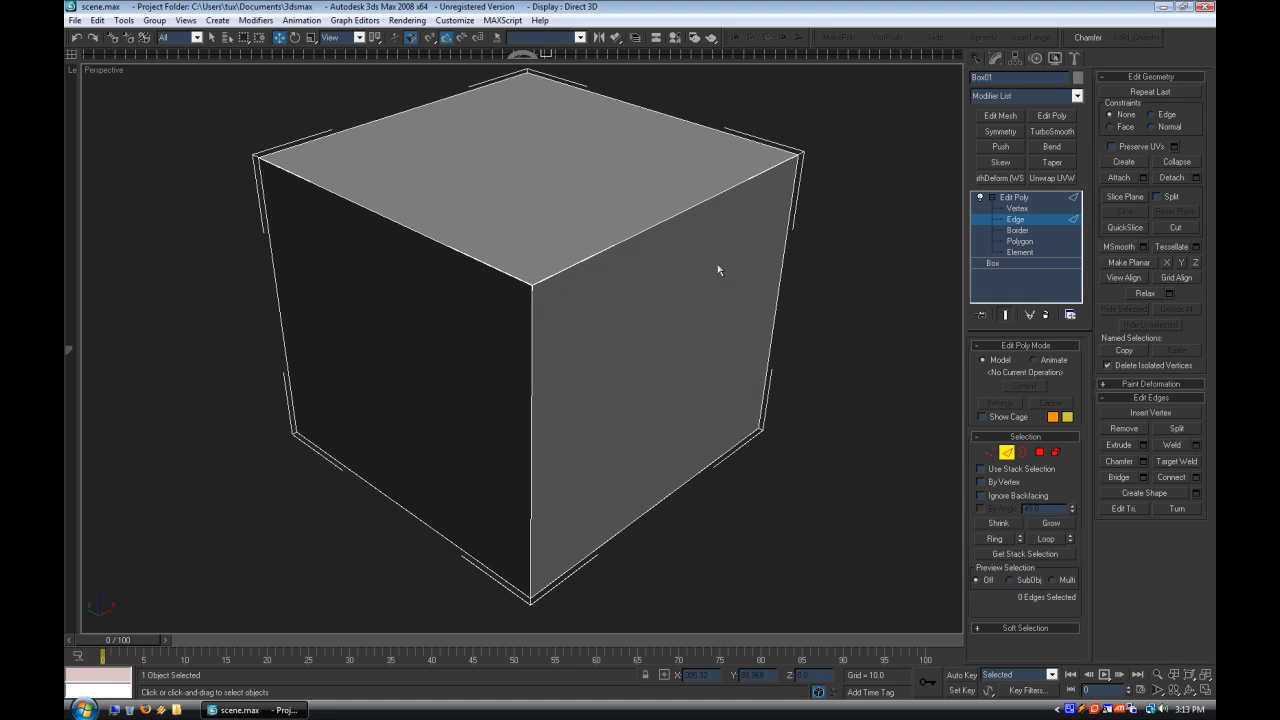
{"action": "left_click", "coordinate": [572, 266]}
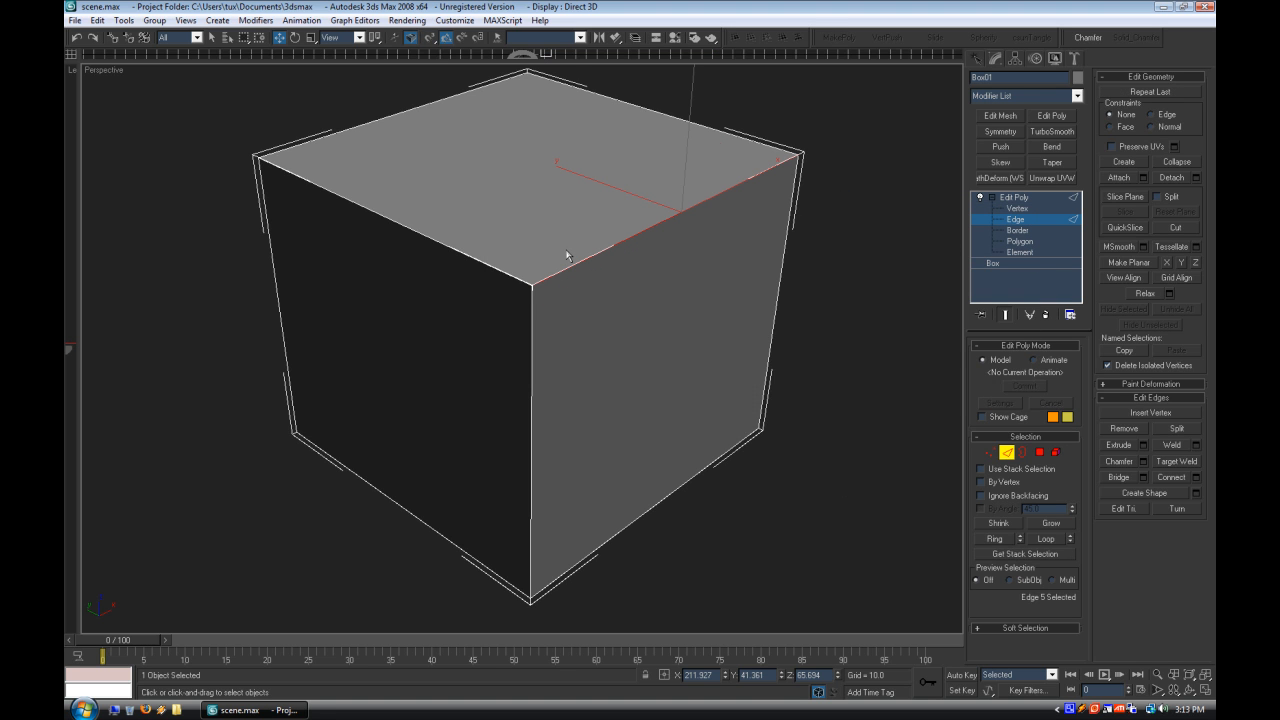
{"action": "left_click", "coordinate": [820, 428]}
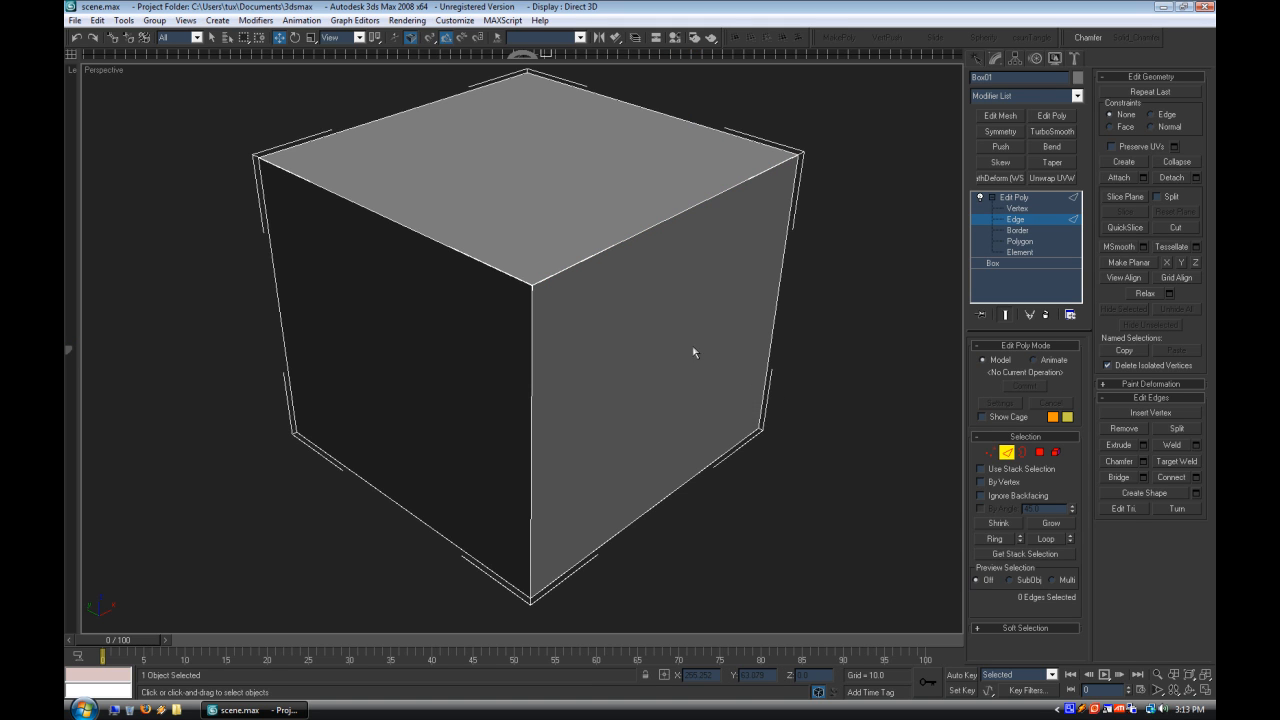
Step: Ring-select the box edges parallel to a front top edge and connect them with 1 segment
{"action": "left_click", "coordinate": [628, 247]}
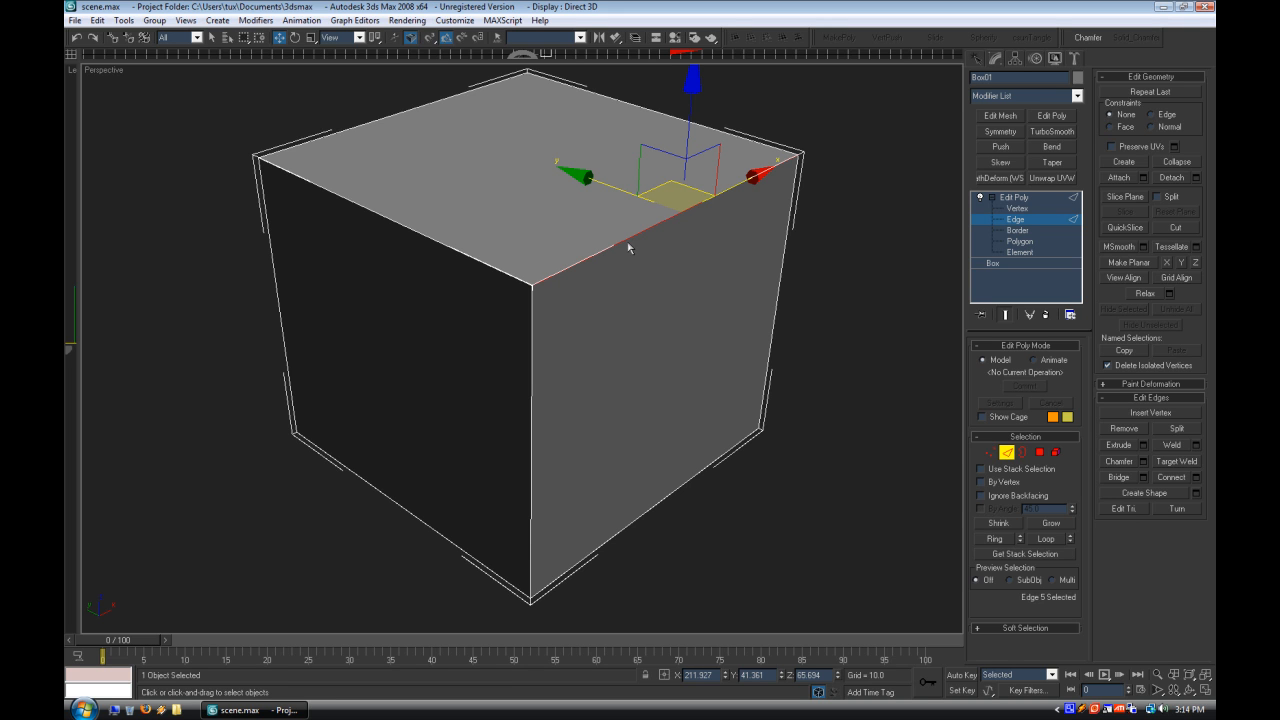
{"action": "key", "text": "alt+r"}
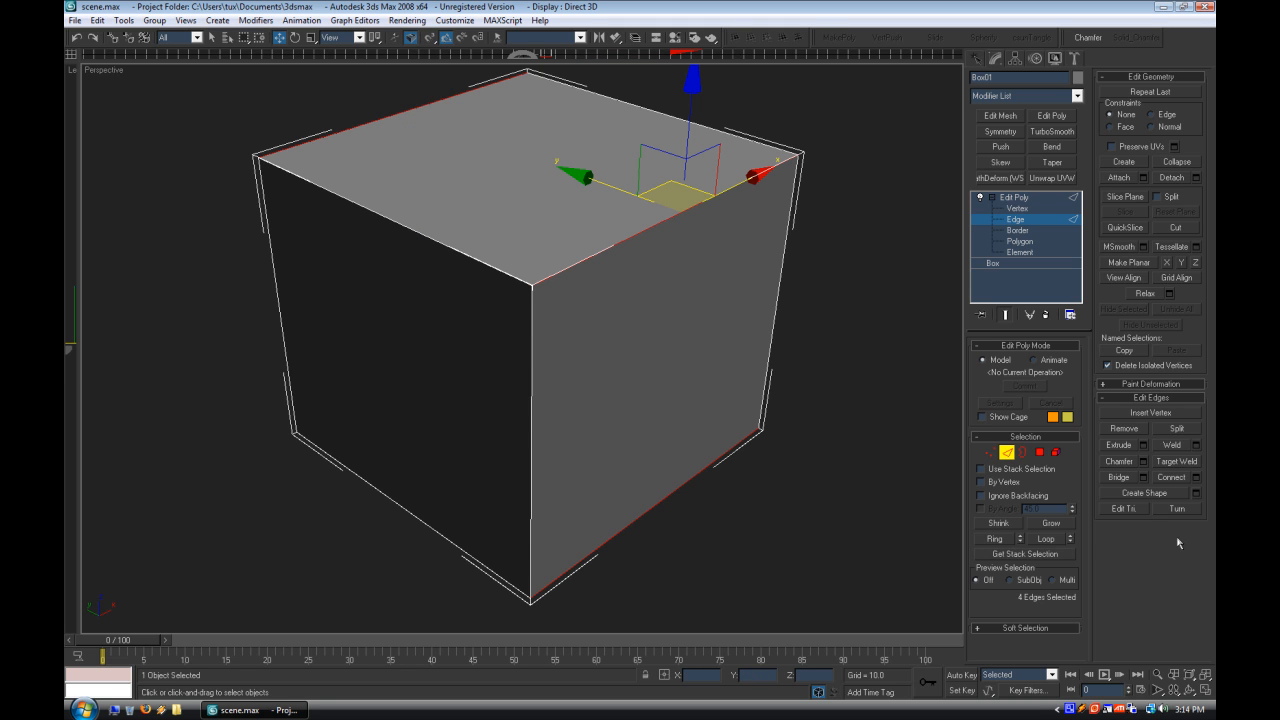
{"action": "left_click", "coordinate": [1196, 477]}
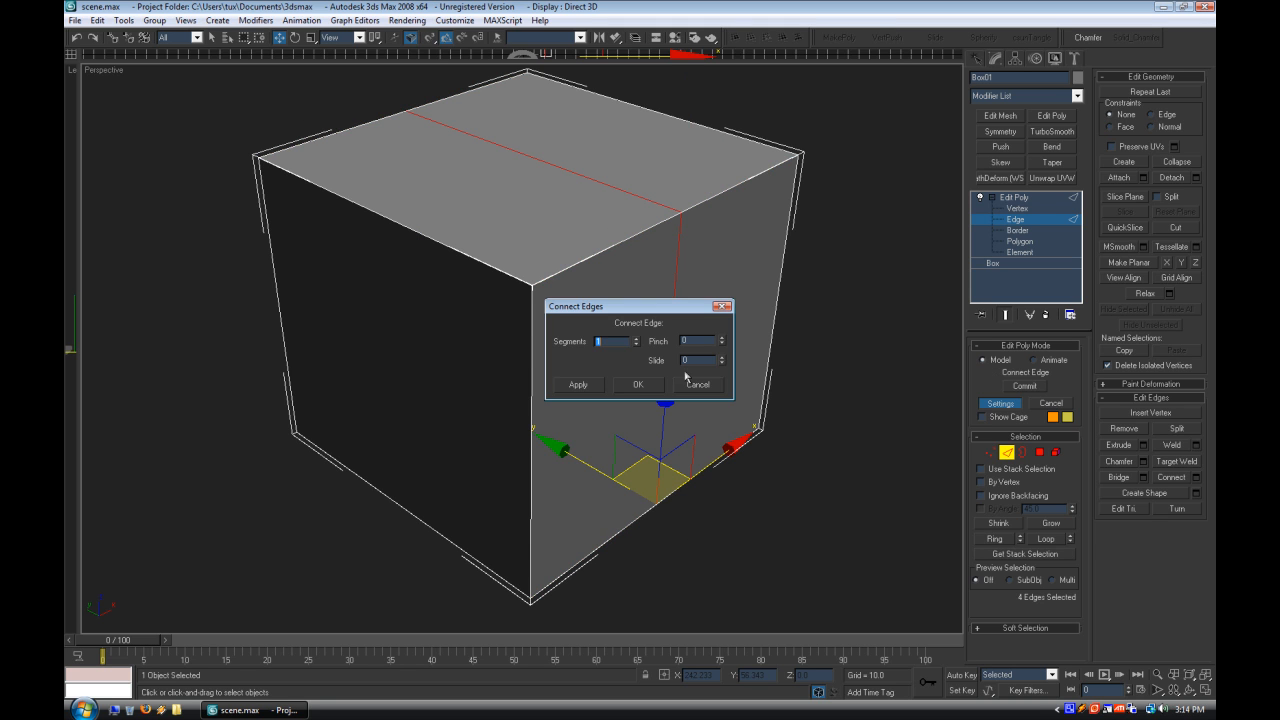
{"action": "left_click", "coordinate": [634, 387]}
{"action": "left_click", "coordinate": [797, 530]}
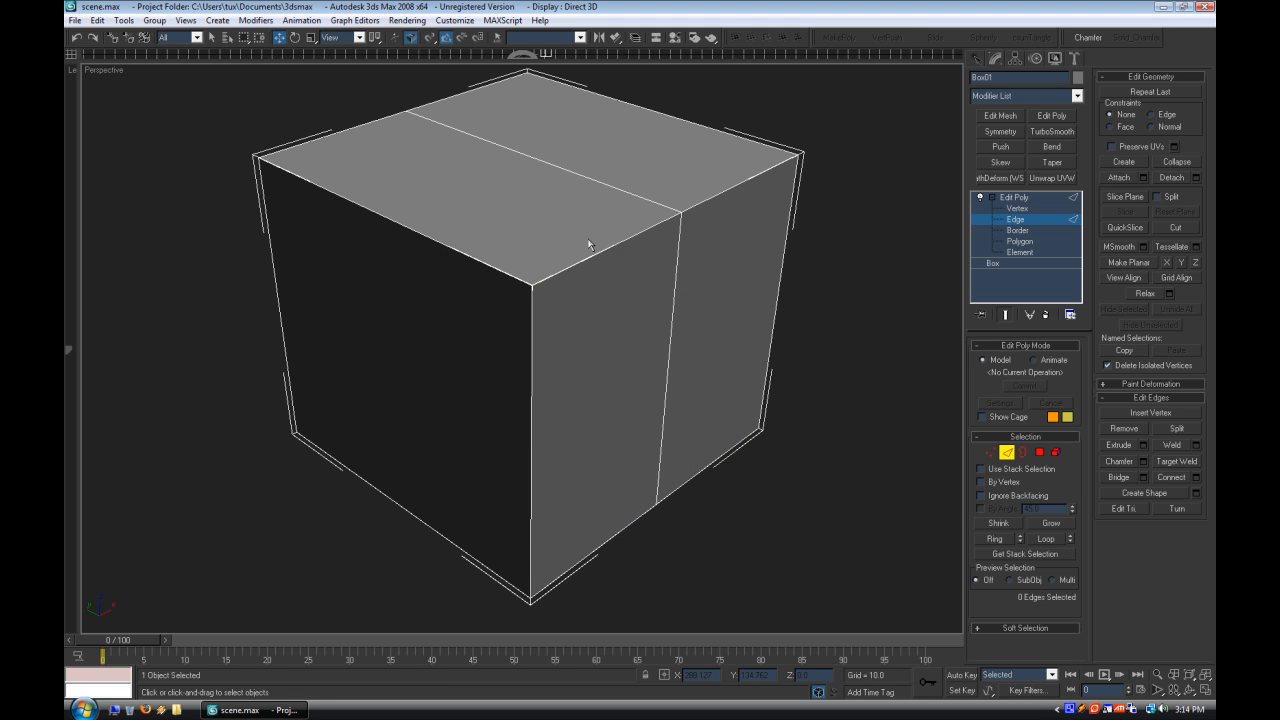
Step: Loop-select the connecting edges around the middle of the box, and undo the single-segment connection
{"action": "left_click", "coordinate": [678, 259]}
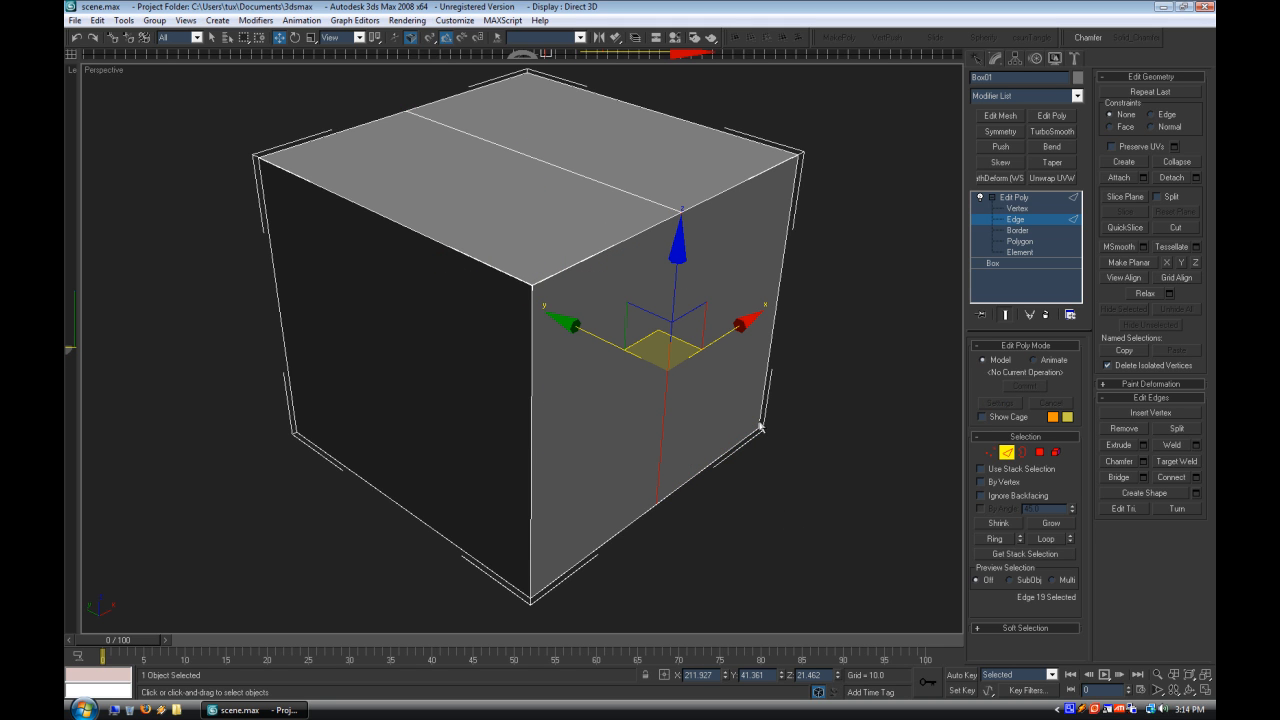
{"action": "key", "text": "alt+l"}
{"action": "left_click", "coordinate": [780, 467]}
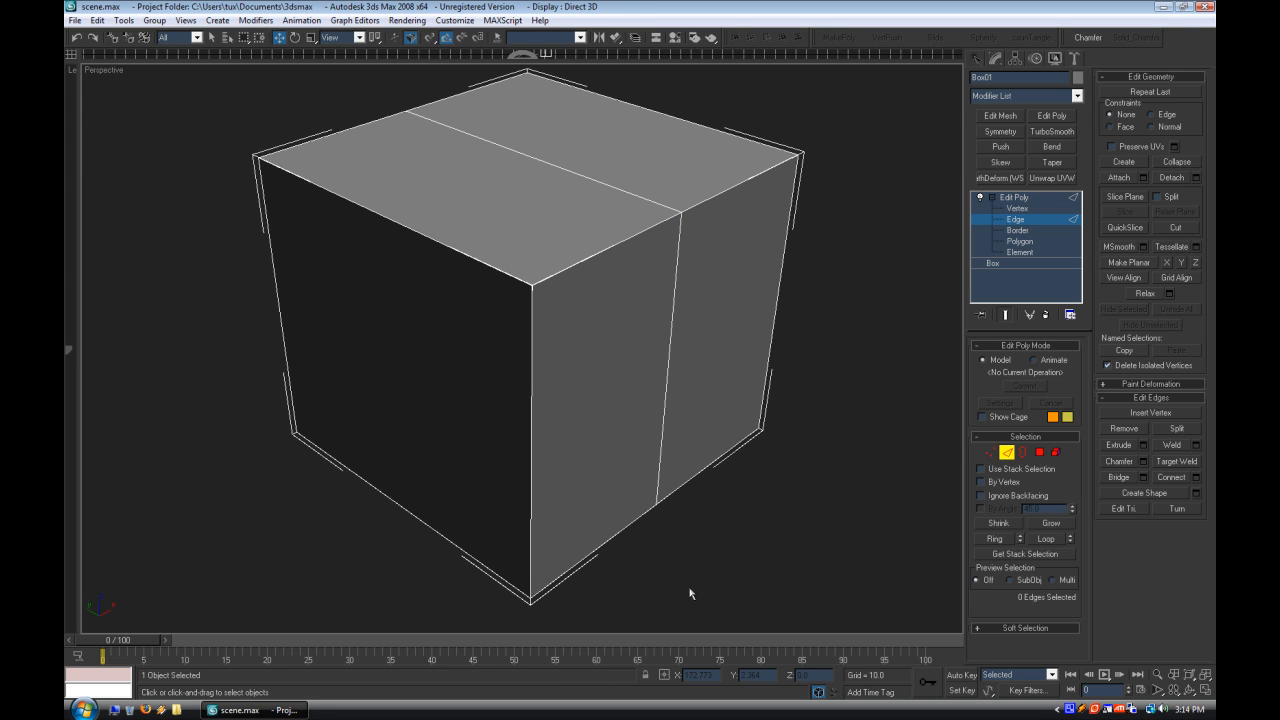
{"action": "left_click", "coordinate": [676, 334]}
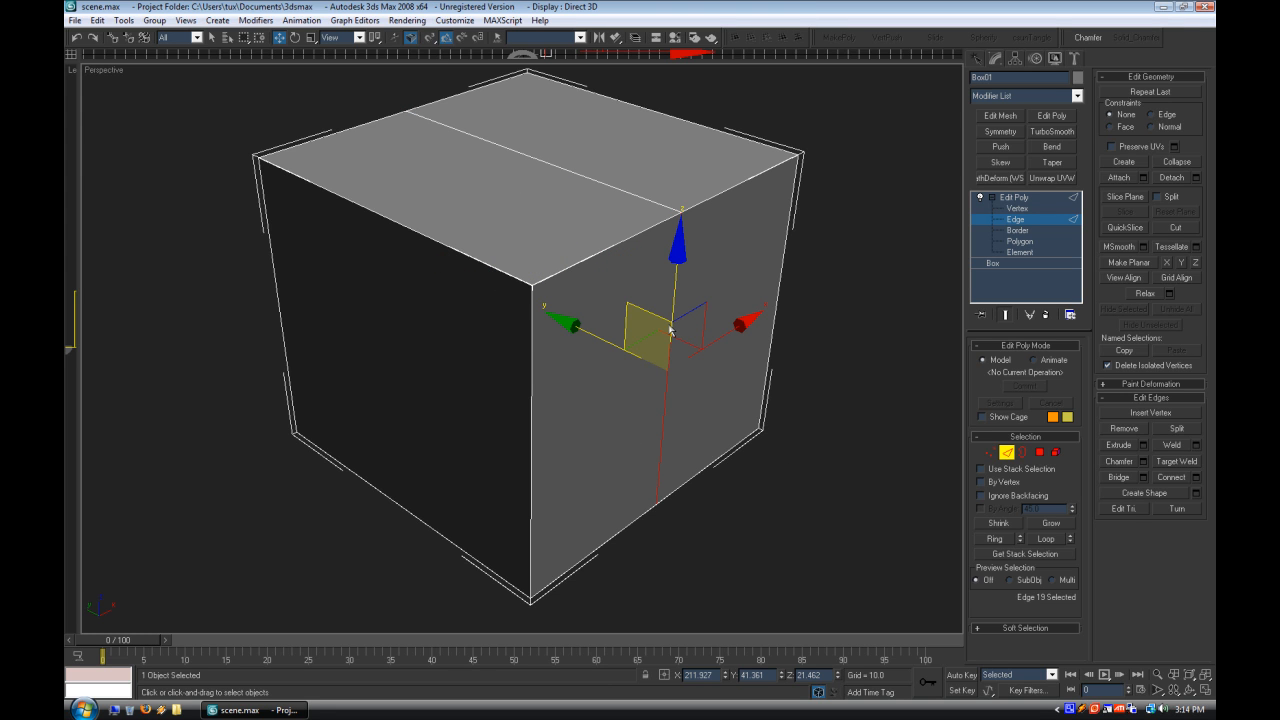
{"action": "key", "text": "alt+l"}
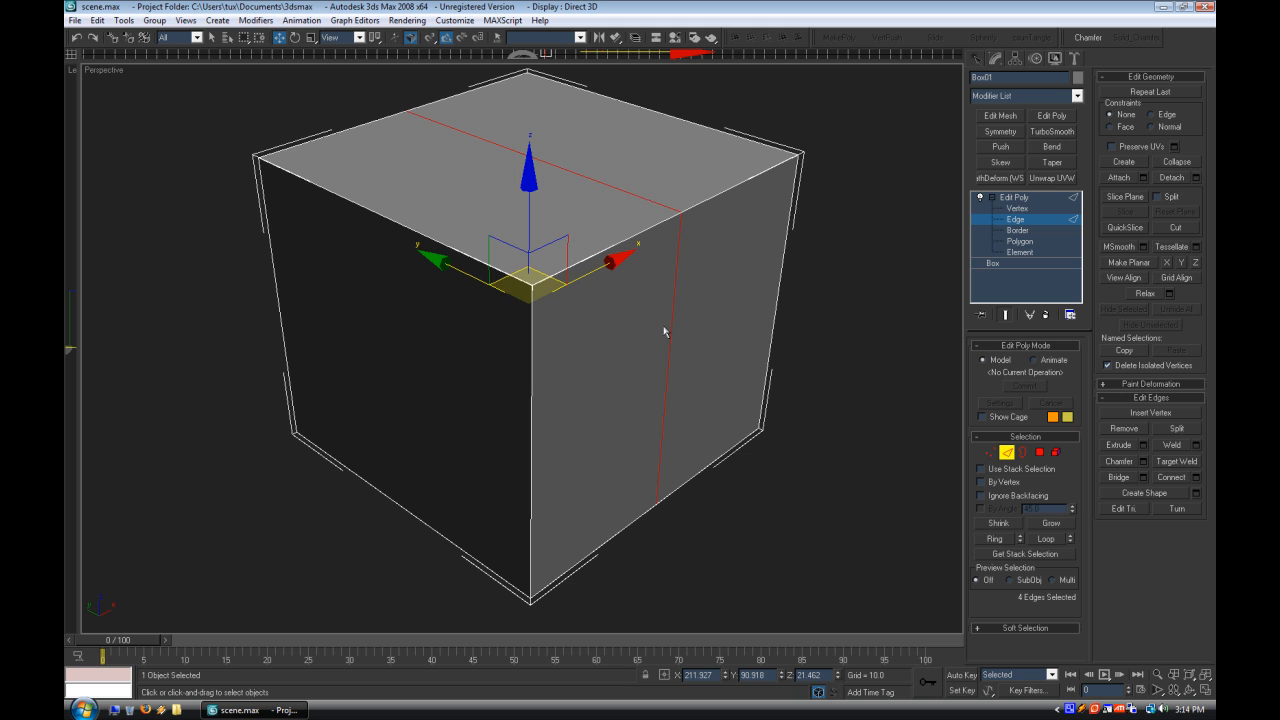
{"action": "key", "text": "ctrl+d"}
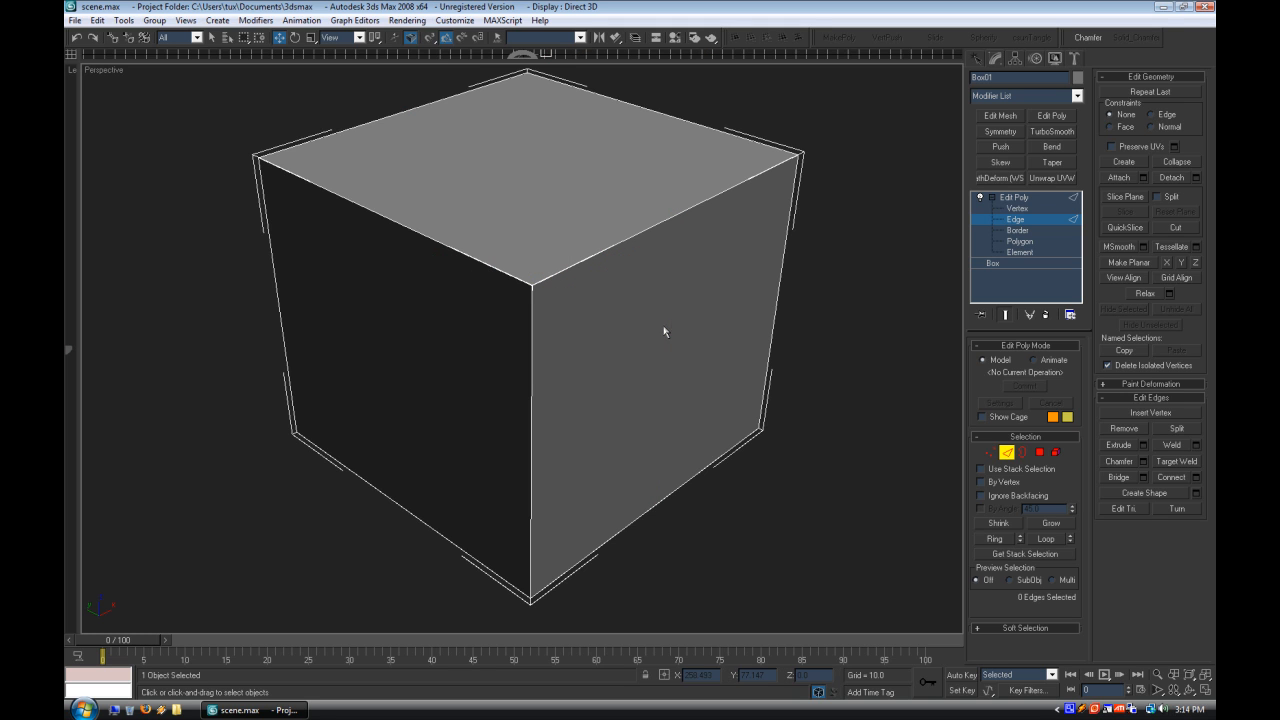
Step: Ring-select the edges parallel to the front top edge and connect them with 2 segments and Pinch 87
{"action": "left_click", "coordinate": [604, 255]}
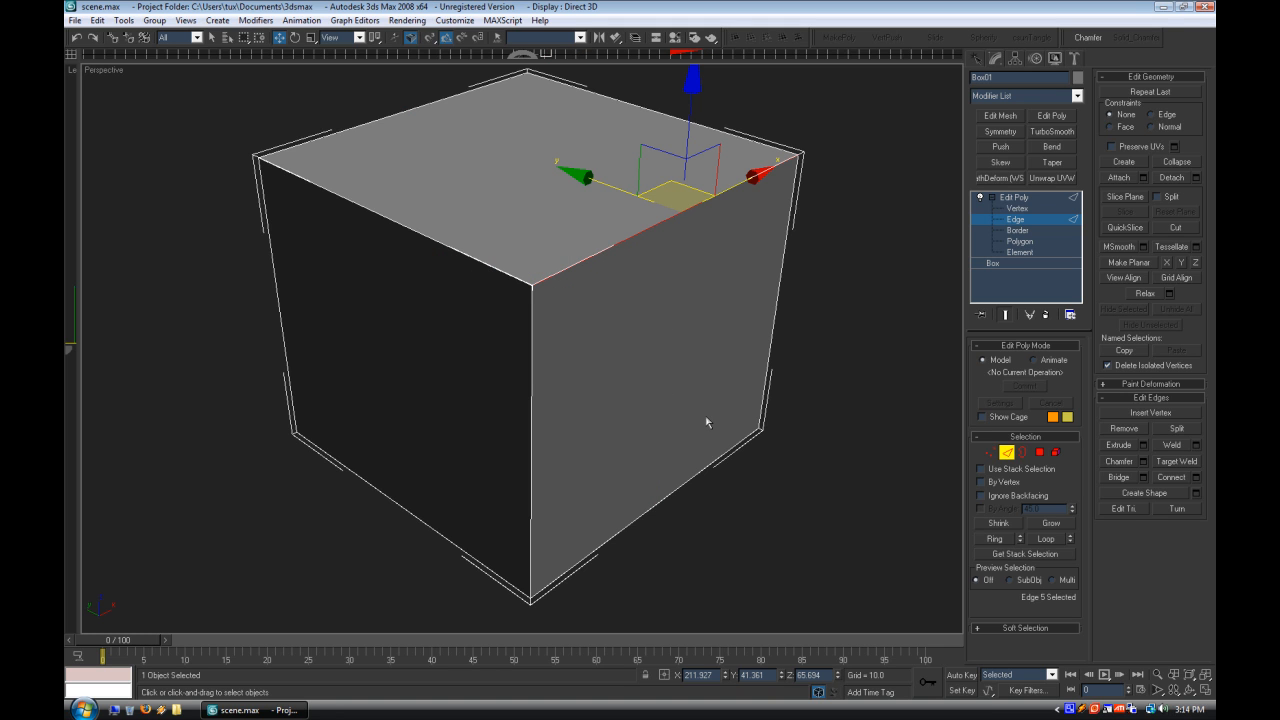
{"action": "key", "text": "alt+r"}
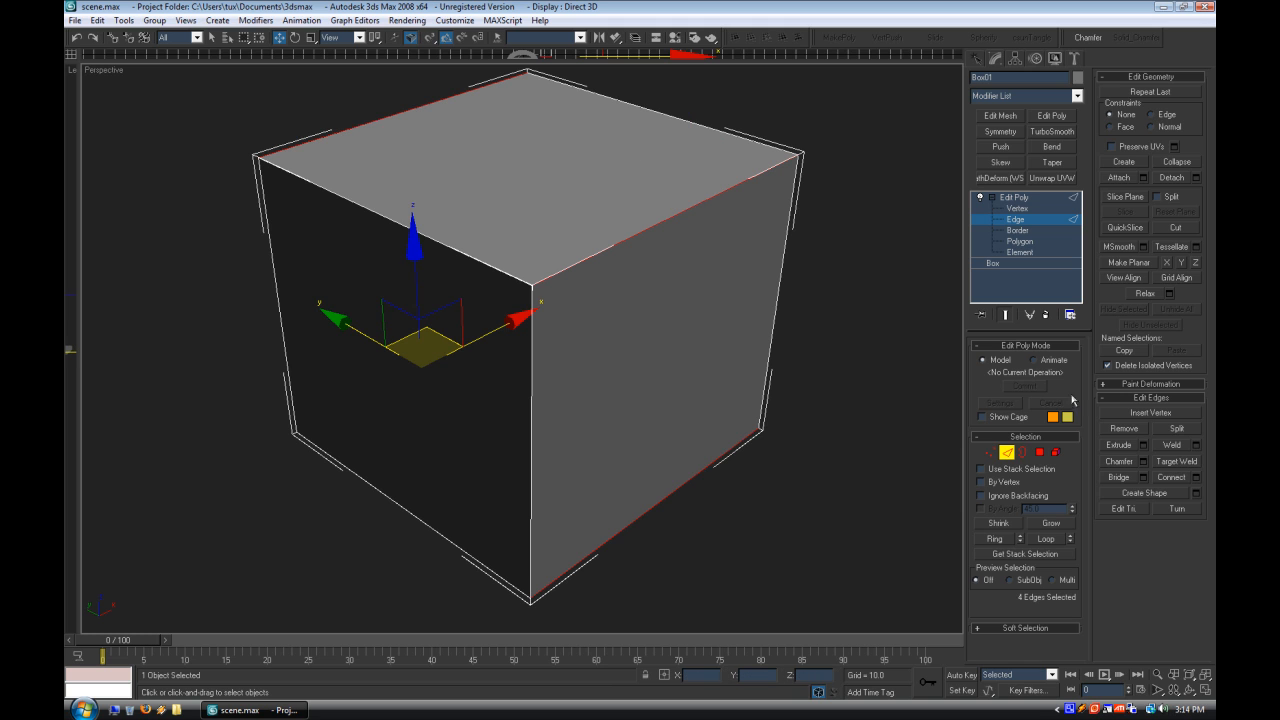
{"action": "left_click", "coordinate": [1198, 480]}
{"action": "left_click", "coordinate": [635, 339]}
{"action": "left_click_drag", "start_coordinate": [720, 345], "coordinate": [716, 230]}
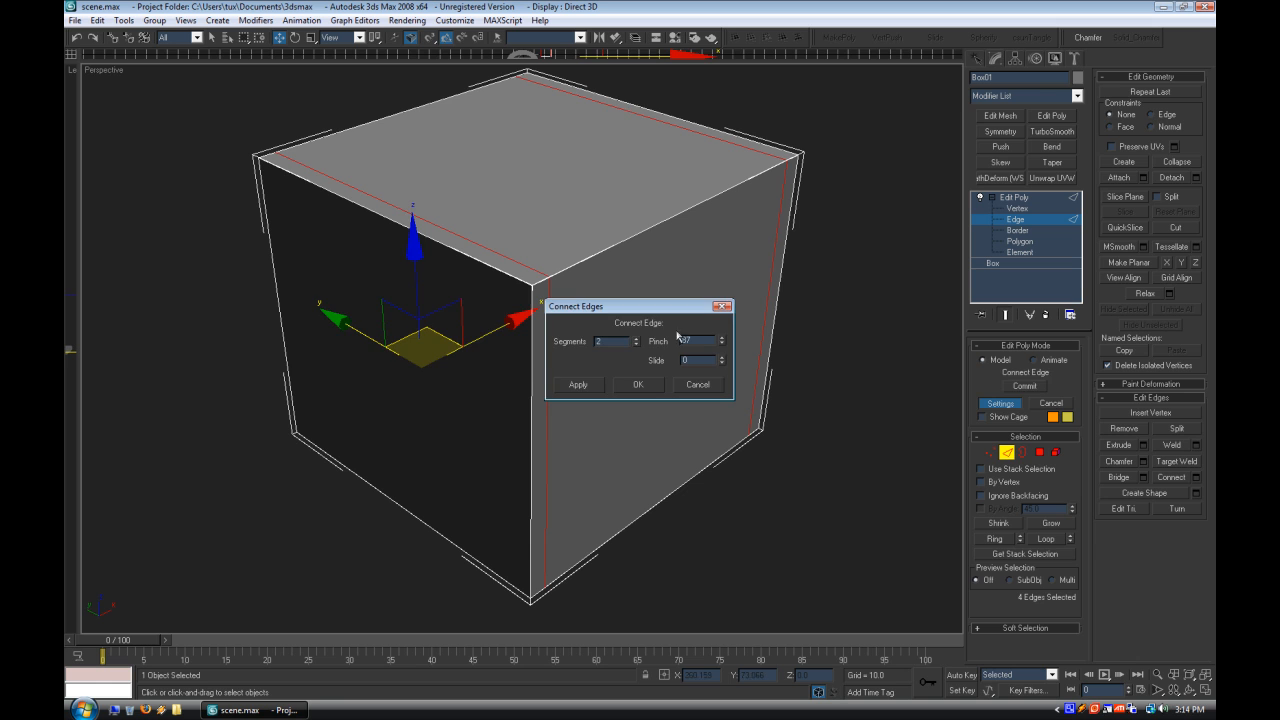
{"action": "left_click", "coordinate": [638, 384]}
Step: Ring-select the box's vertical edges and connect them with the same two-segment pinched settings
{"action": "left_click", "coordinate": [533, 404]}
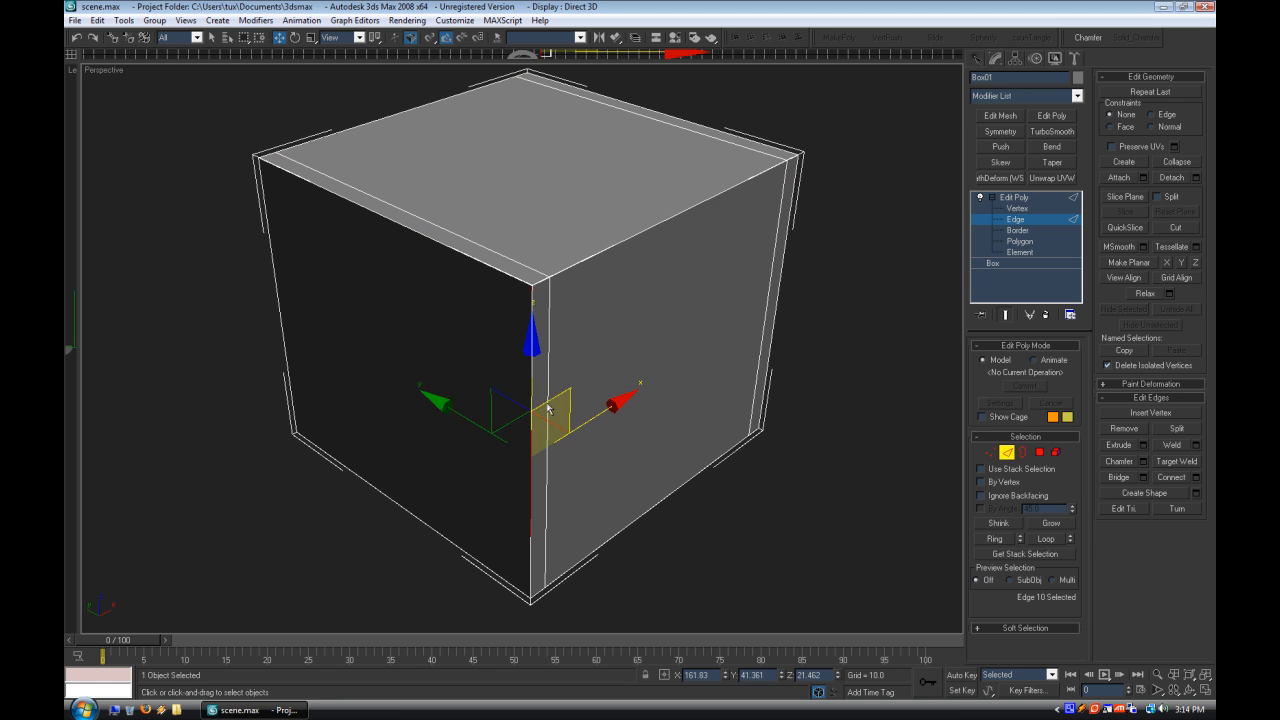
{"action": "left_click", "coordinate": [996, 538]}
{"action": "left_click", "coordinate": [1197, 477]}
{"action": "left_click", "coordinate": [642, 386]}
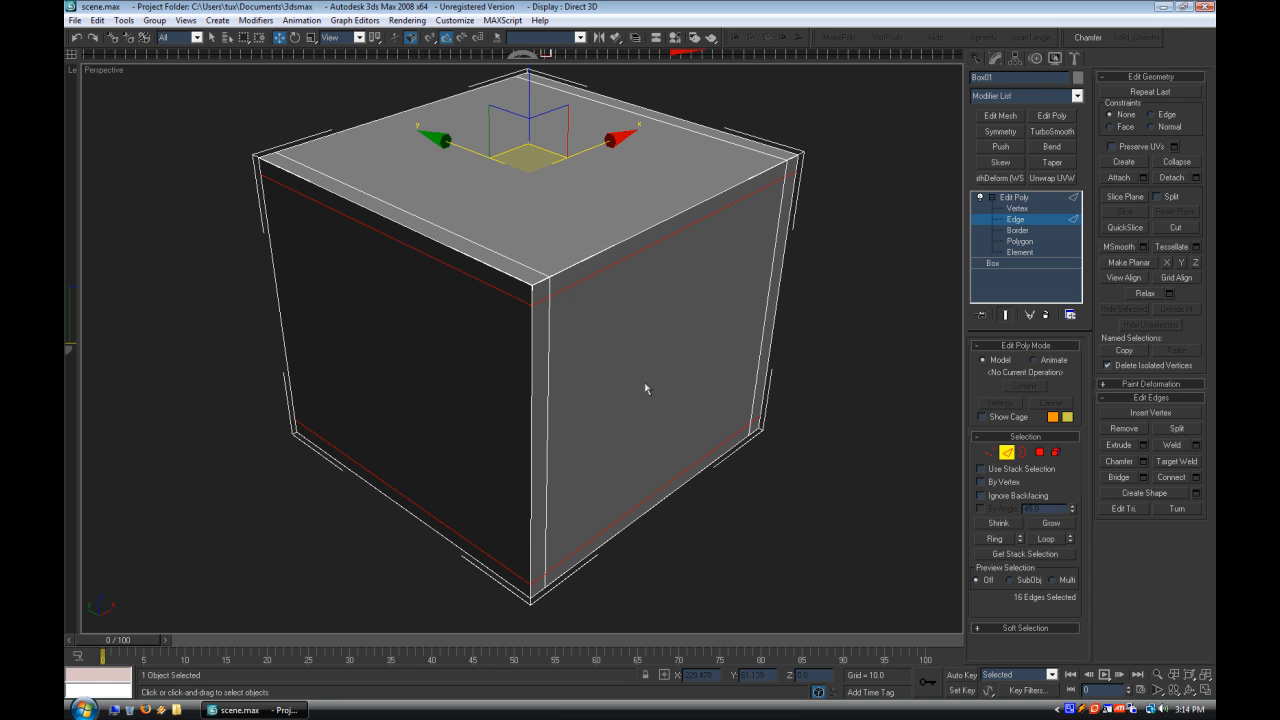
Step: Connect the box's remaining edge ring, parallel to the other front top edge, with the same settings and clear the selection
{"action": "left_click", "coordinate": [505, 261]}
{"action": "key", "text": "alt+r"}
{"action": "left_click", "coordinate": [1179, 483]}
{"action": "left_click", "coordinate": [631, 534]}
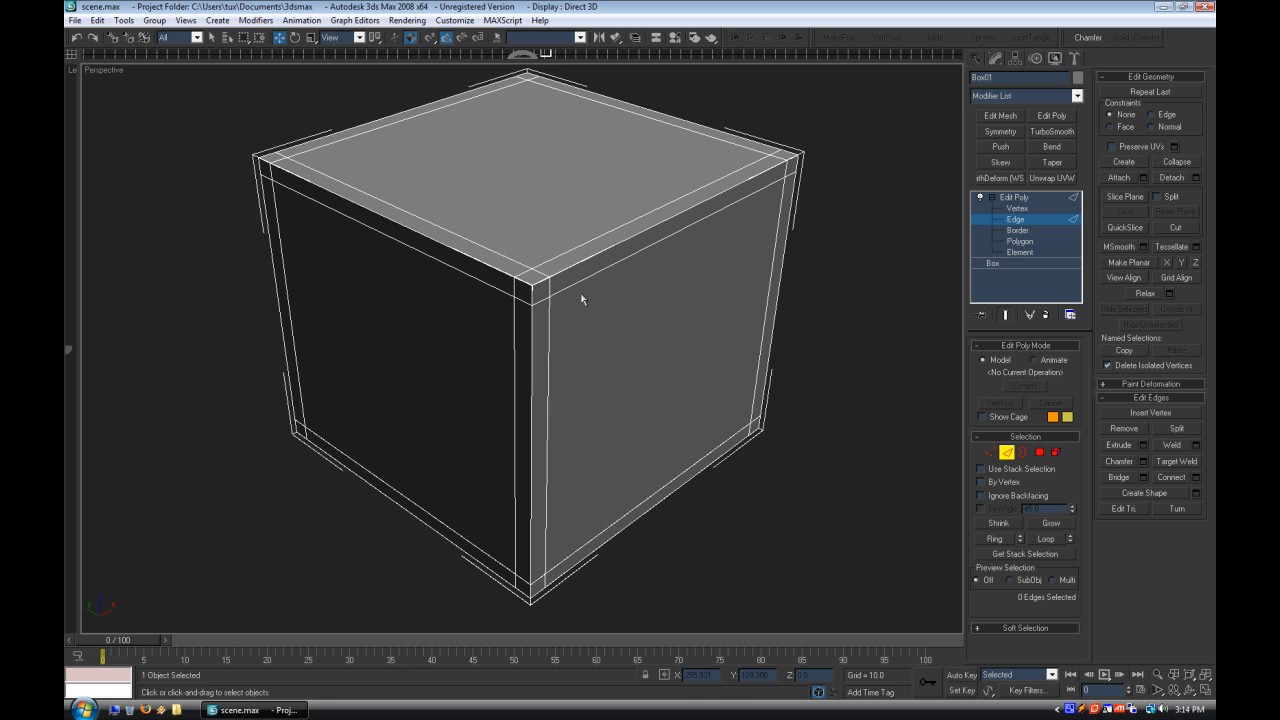
Step: Leave edge level, apply TurboSmooth with 3 iterations to the box and enable Isoline Display
{"action": "left_click", "coordinate": [1013, 197]}
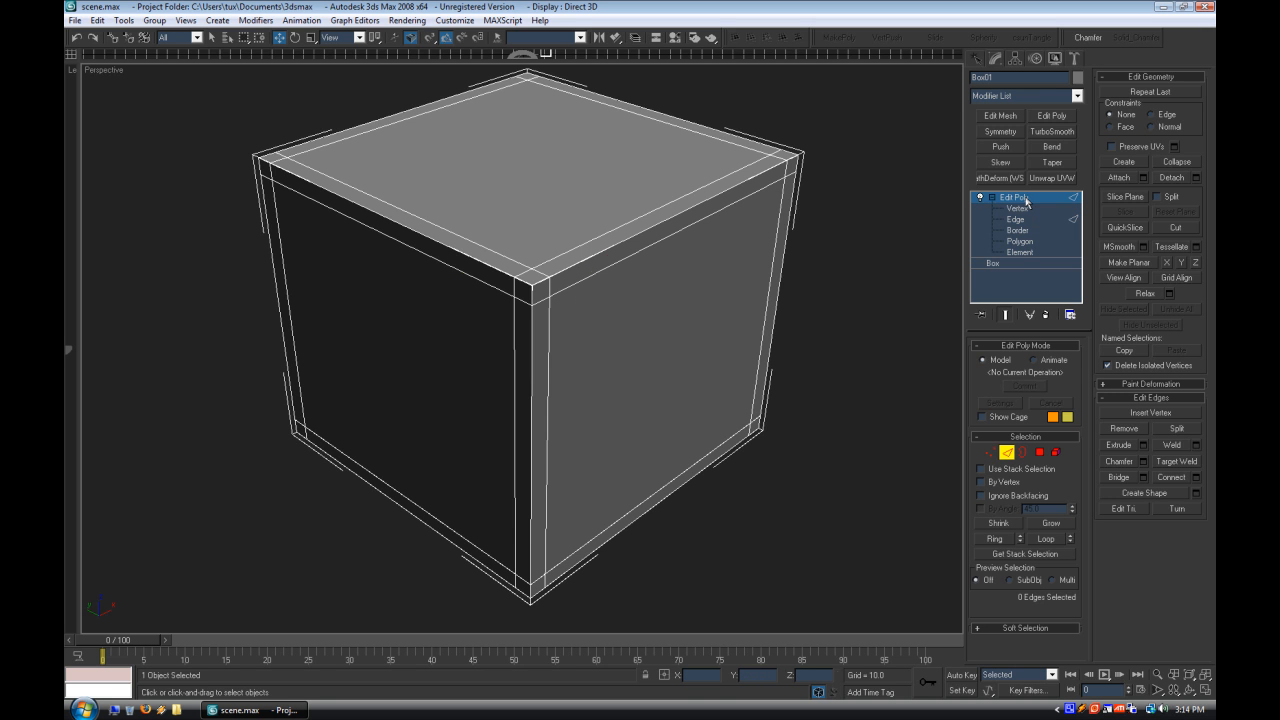
{"action": "left_click", "coordinate": [1052, 131]}
{"action": "left_click", "coordinate": [1070, 366]}
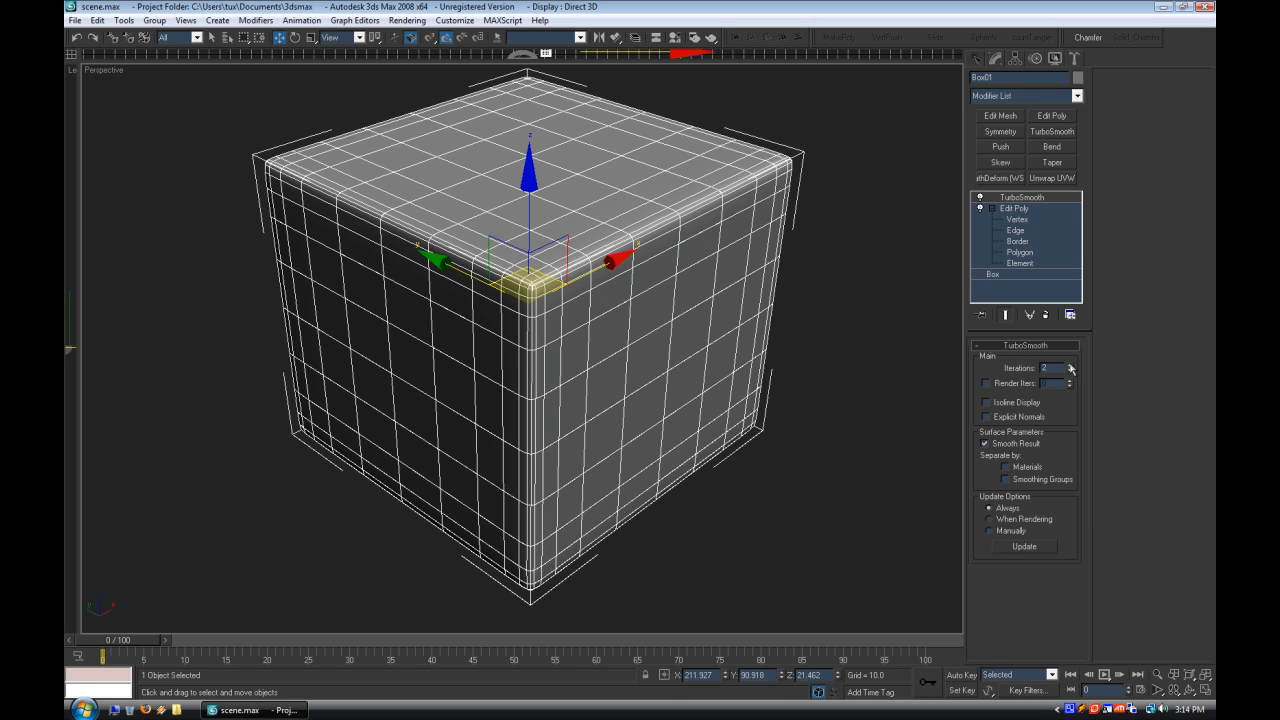
{"action": "left_click", "coordinate": [1070, 366]}
{"action": "left_click", "coordinate": [1012, 404]}
Step: Deselect the box and turn off edged faces in the perspective viewport
{"action": "left_click", "coordinate": [888, 477]}
{"action": "right_click", "coordinate": [117, 71]}
{"action": "left_click", "coordinate": [162, 146]}
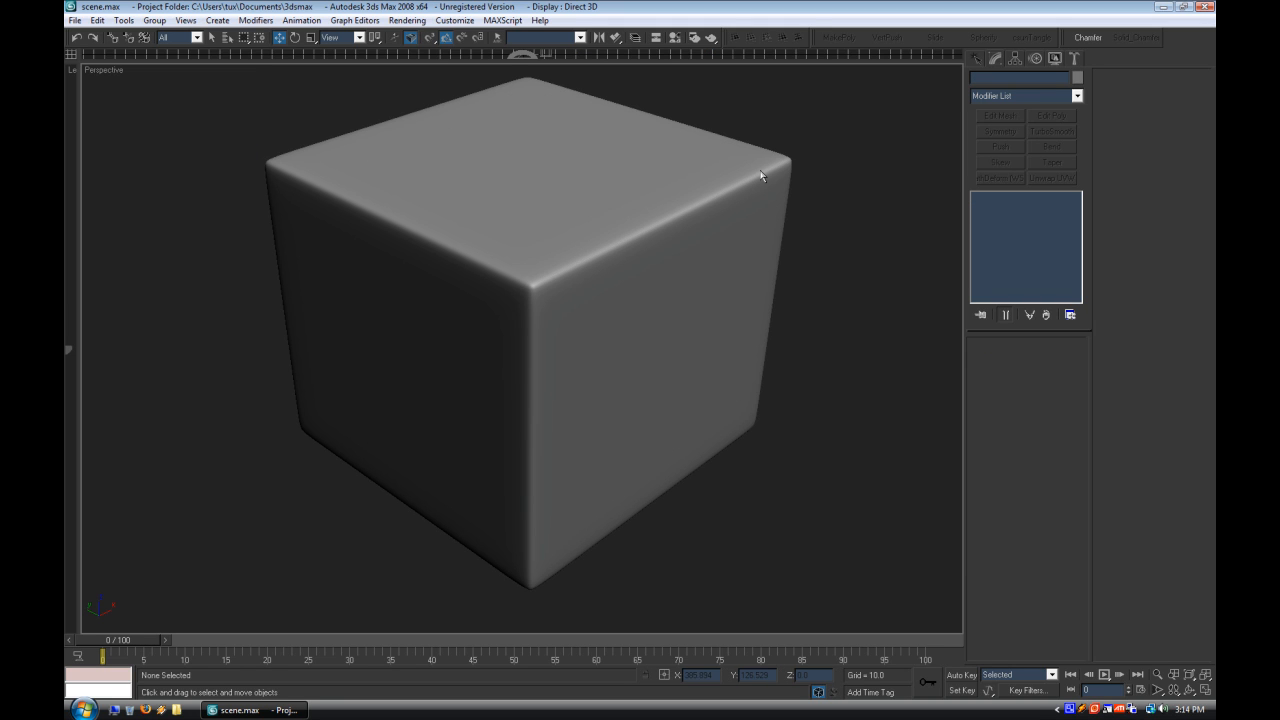
Step: Delete the TurboSmooth modifier from the box, deselect it and turn edged faces back on in the perspective viewport
{"action": "left_click", "coordinate": [656, 224]}
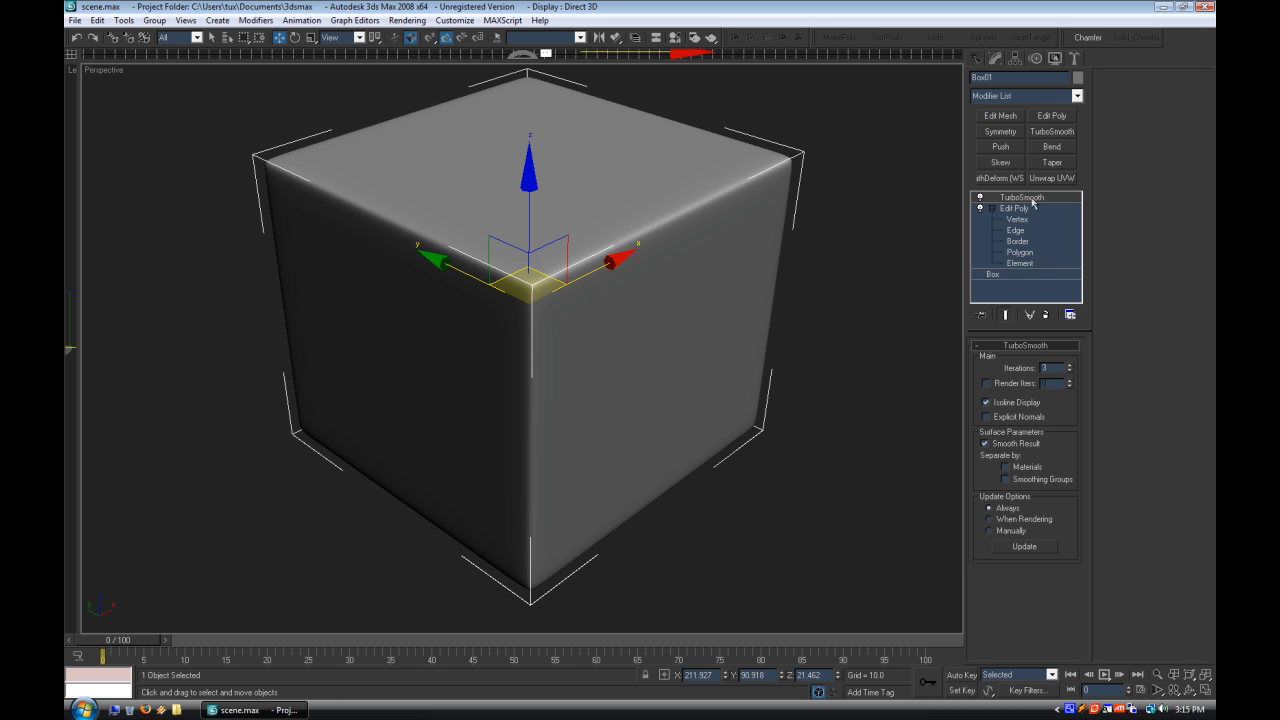
{"action": "right_click", "coordinate": [1031, 200]}
{"action": "left_click", "coordinate": [890, 217]}
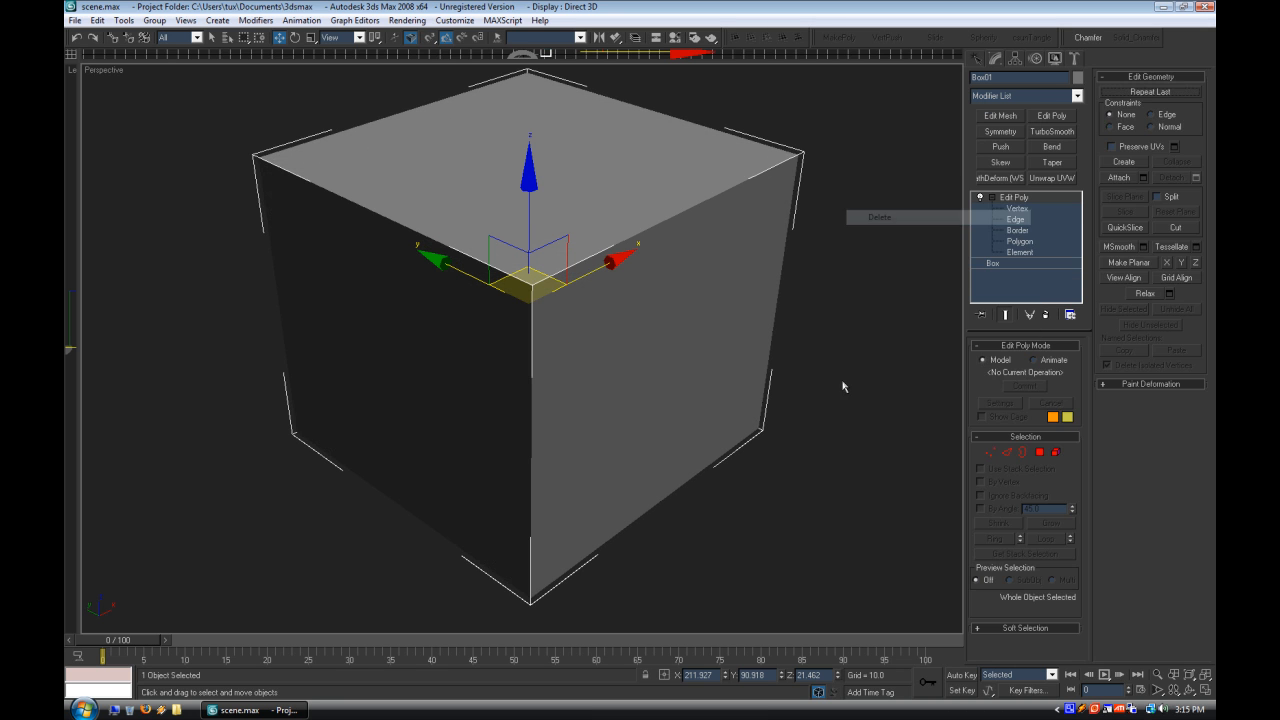
{"action": "left_click", "coordinate": [220, 89]}
{"action": "right_click", "coordinate": [120, 71]}
{"action": "left_click", "coordinate": [130, 148]}
Step: Unhide all hidden objects in the scene
{"action": "right_click", "coordinate": [316, 420]}
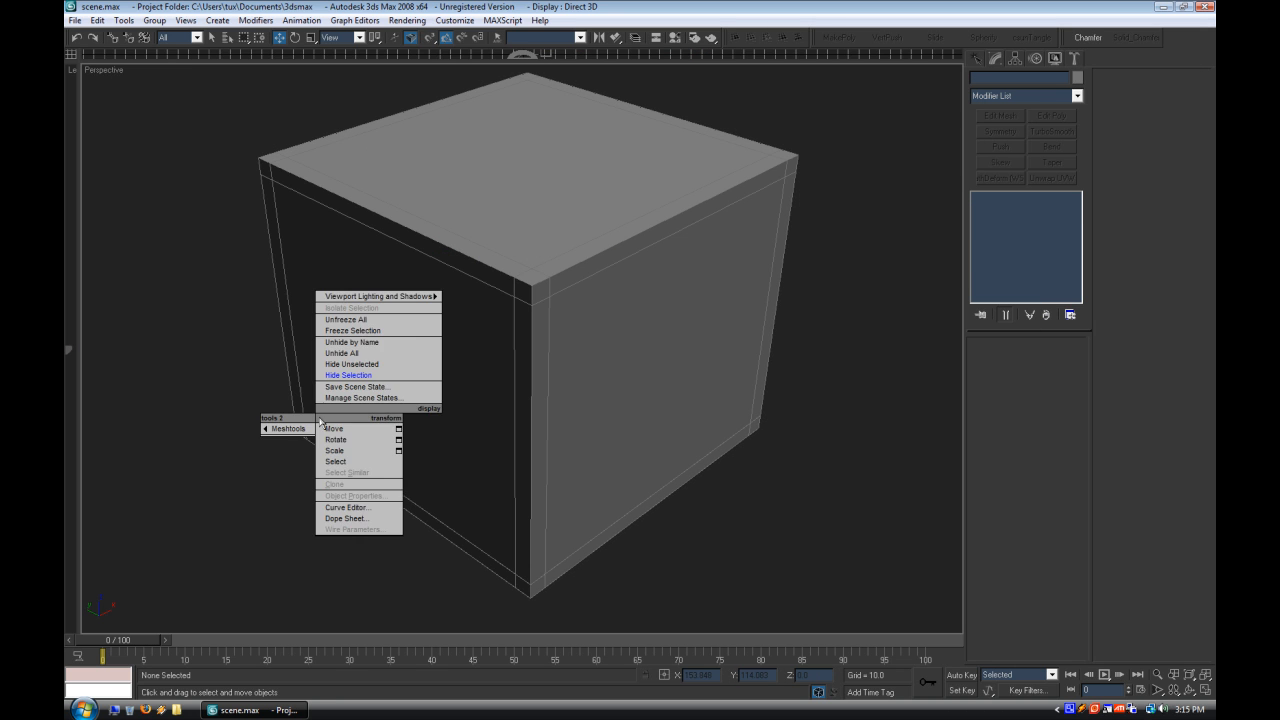
{"action": "left_click", "coordinate": [342, 353]}
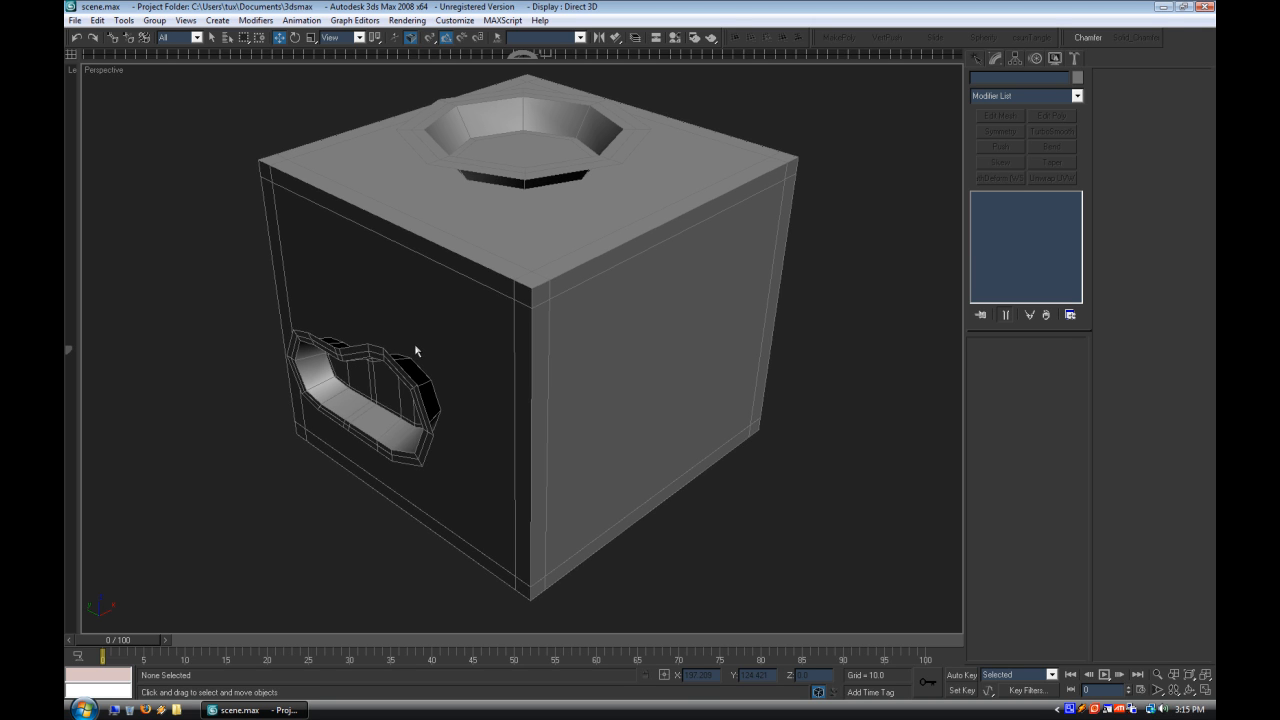
{"action": "middle_click_drag", "start_coordinate": [416, 350], "coordinate": [464, 291], "text": "alt"}
Step: Select the round dish and the bean-shaped recess and apply TurboSmooth with 2 iterations and Isoline Display
{"action": "left_click", "coordinate": [464, 291]}
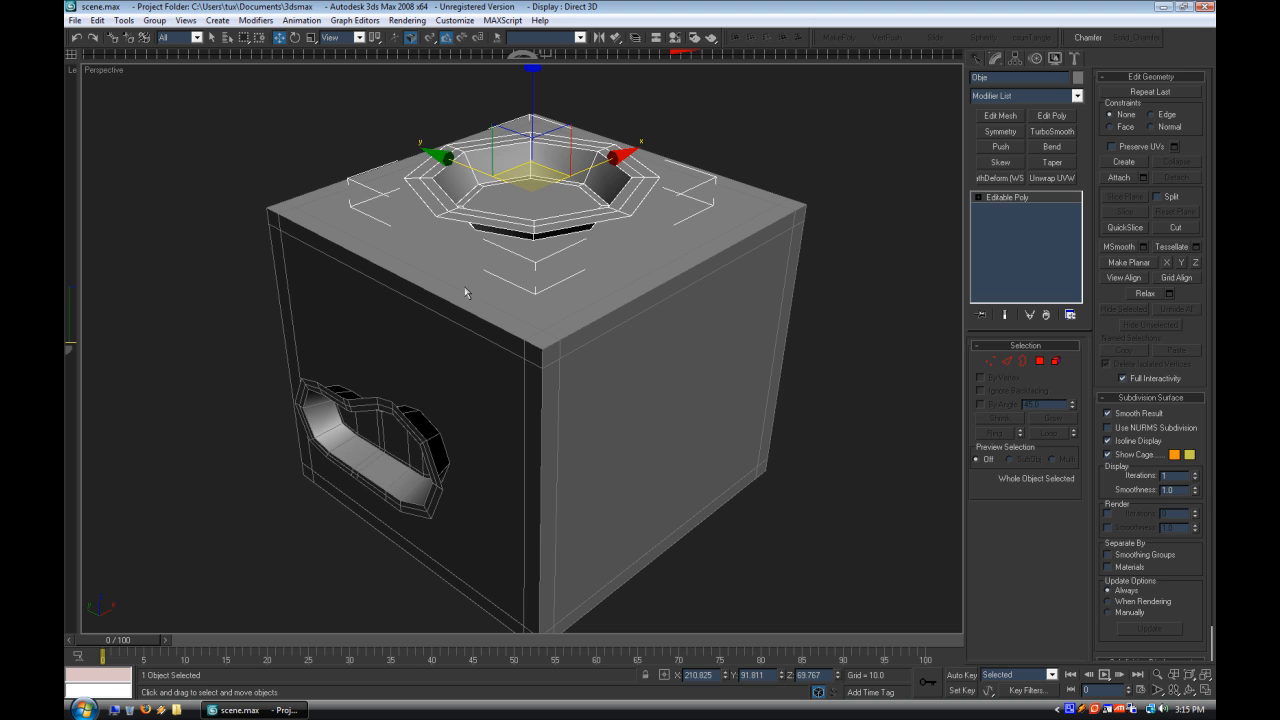
{"action": "left_click", "coordinate": [789, 559]}
{"action": "left_click", "coordinate": [559, 203]}
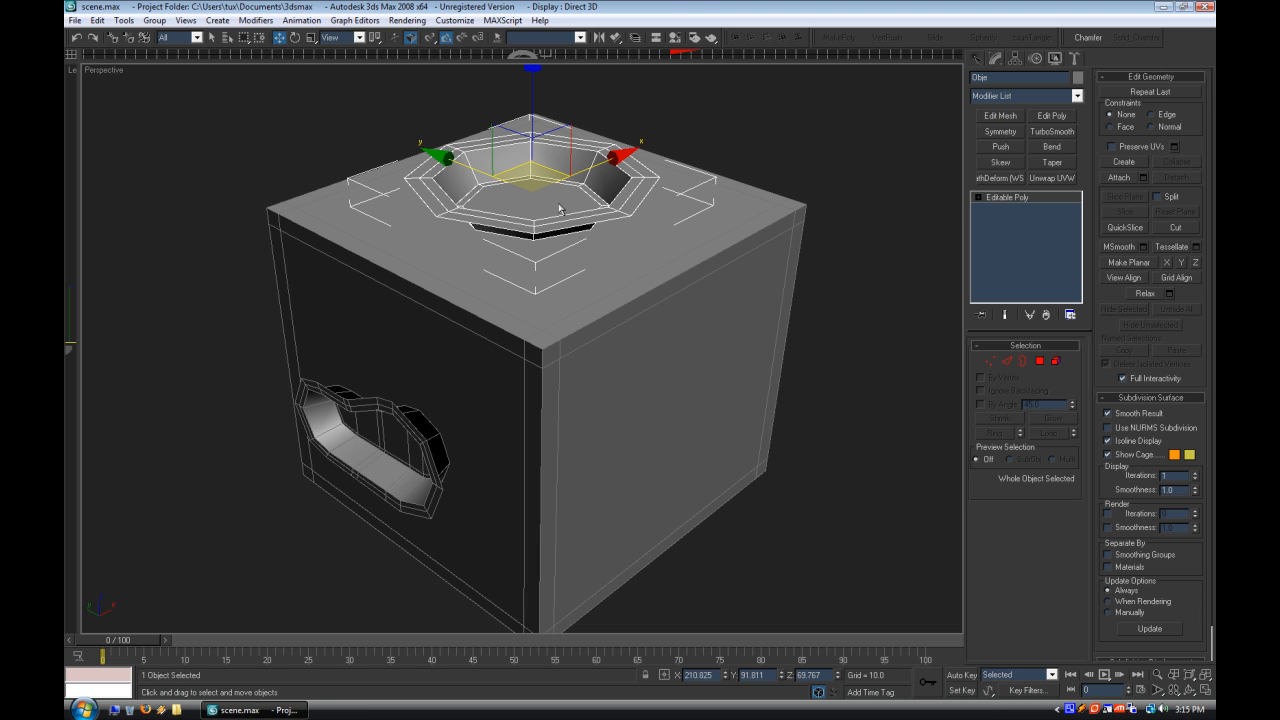
{"action": "left_click", "coordinate": [400, 470], "text": "ctrl"}
{"action": "left_click", "coordinate": [1052, 133]}
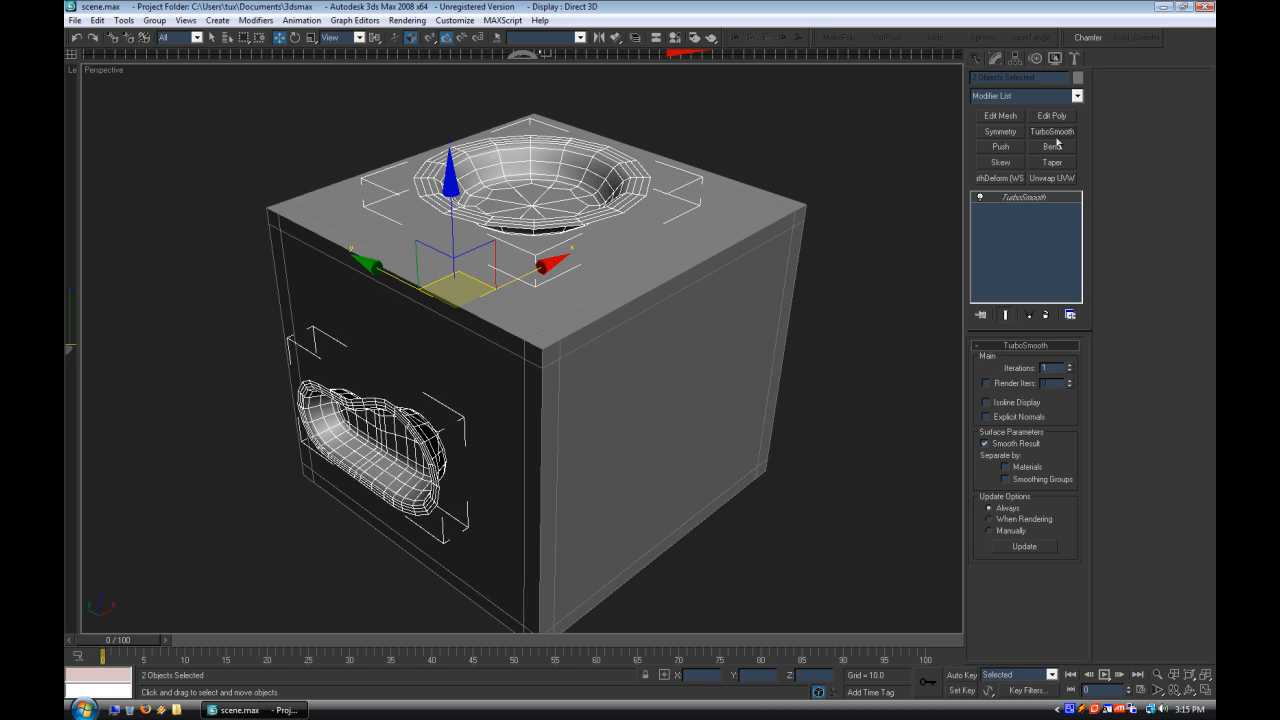
{"action": "left_click", "coordinate": [1070, 372]}
{"action": "double_click", "coordinate": [1070, 365]}
{"action": "left_click", "coordinate": [1016, 404]}
Step: Deselect the objects, turn off edged faces and examine the smoothed recesses from the front and above
{"action": "left_click", "coordinate": [852, 381]}
{"action": "right_click", "coordinate": [118, 71]}
{"action": "left_click", "coordinate": [150, 148]}
{"action": "scroll", "coordinate": [489, 385], "scroll_direction": "down", "scroll_amount": 2}
{"action": "middle_click_drag", "start_coordinate": [489, 388], "coordinate": [338, 382], "text": "alt"}
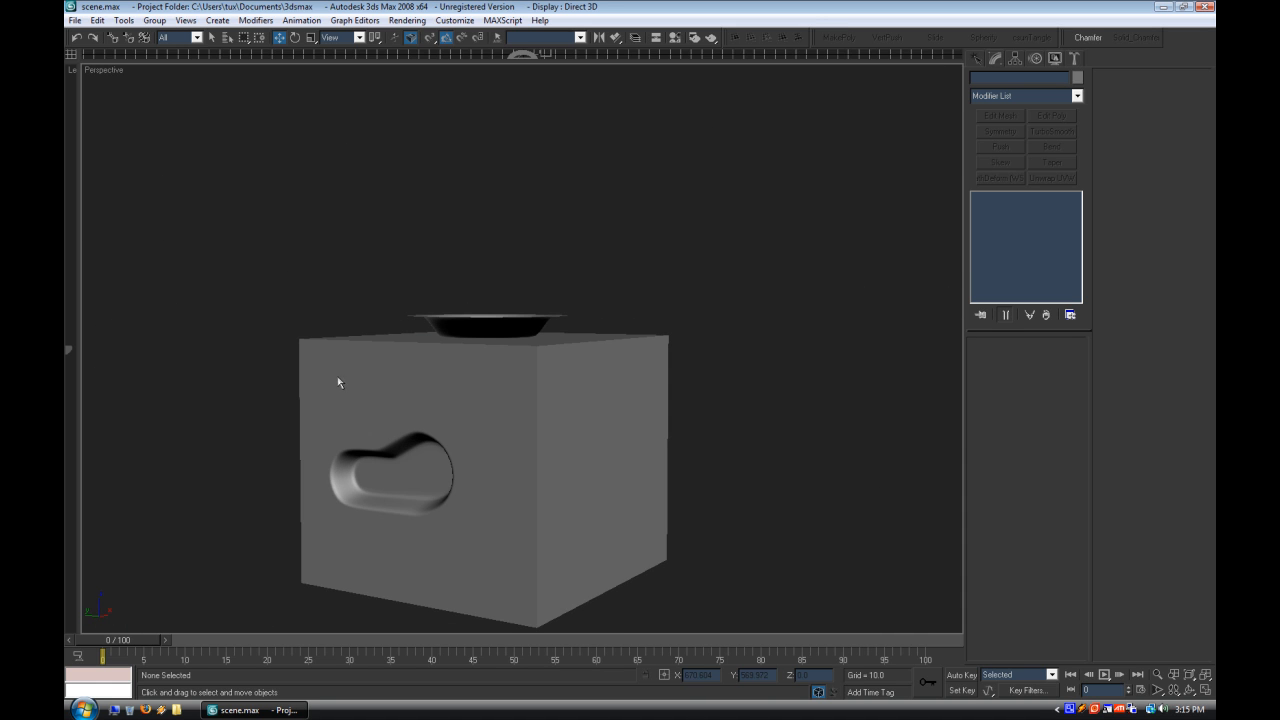
{"action": "middle_click_drag", "start_coordinate": [519, 375], "coordinate": [589, 410], "text": "alt"}
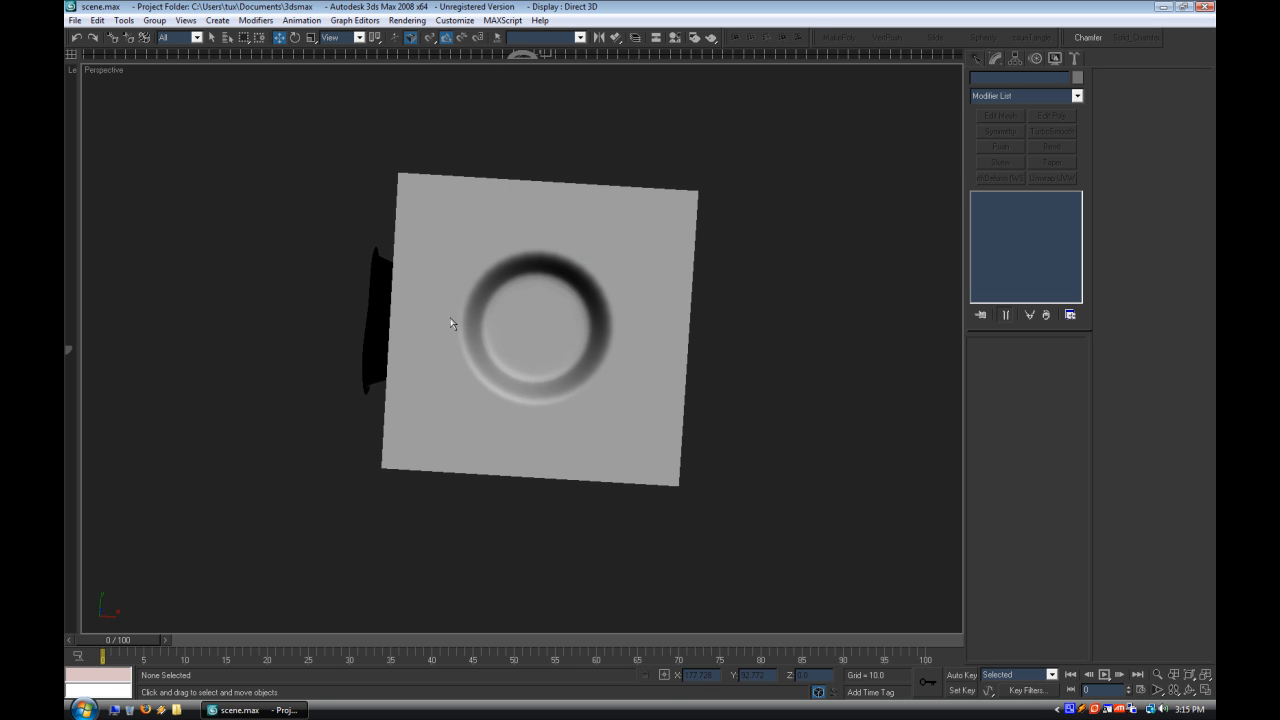
Step: Apply TurboSmooth with 2 iterations to the box and deselect it
{"action": "left_click", "coordinate": [655, 256]}
{"action": "left_click", "coordinate": [1054, 134]}
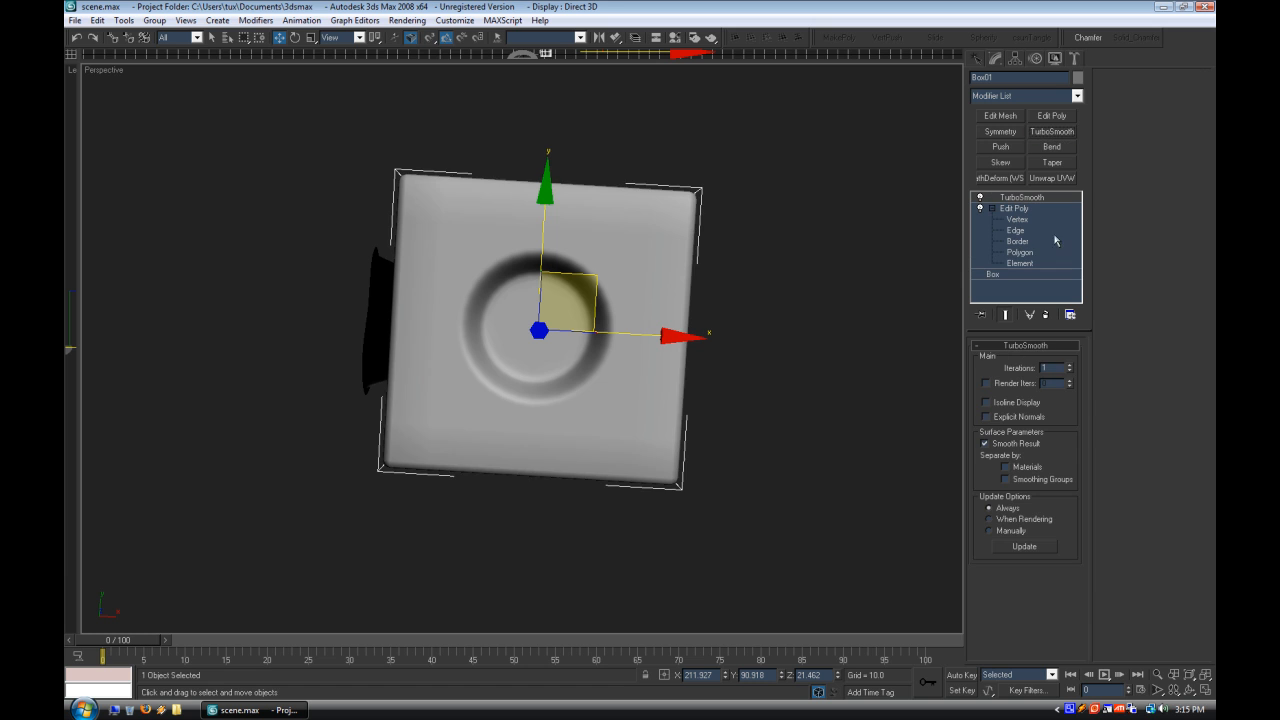
{"action": "left_click", "coordinate": [1069, 365]}
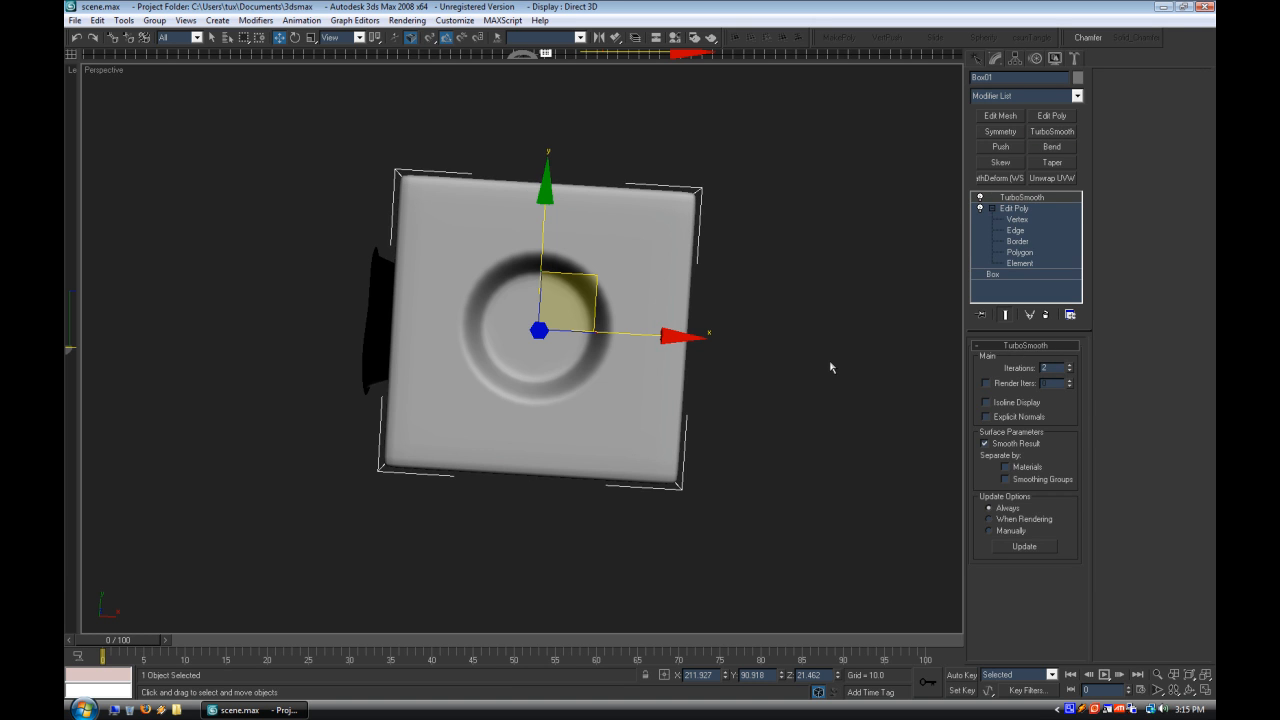
{"action": "left_click", "coordinate": [703, 409]}
Step: Examine from several angles how the smoothed box and the two recesses look together
{"action": "middle_click_drag", "start_coordinate": [703, 409], "coordinate": [674, 426], "text": "alt"}
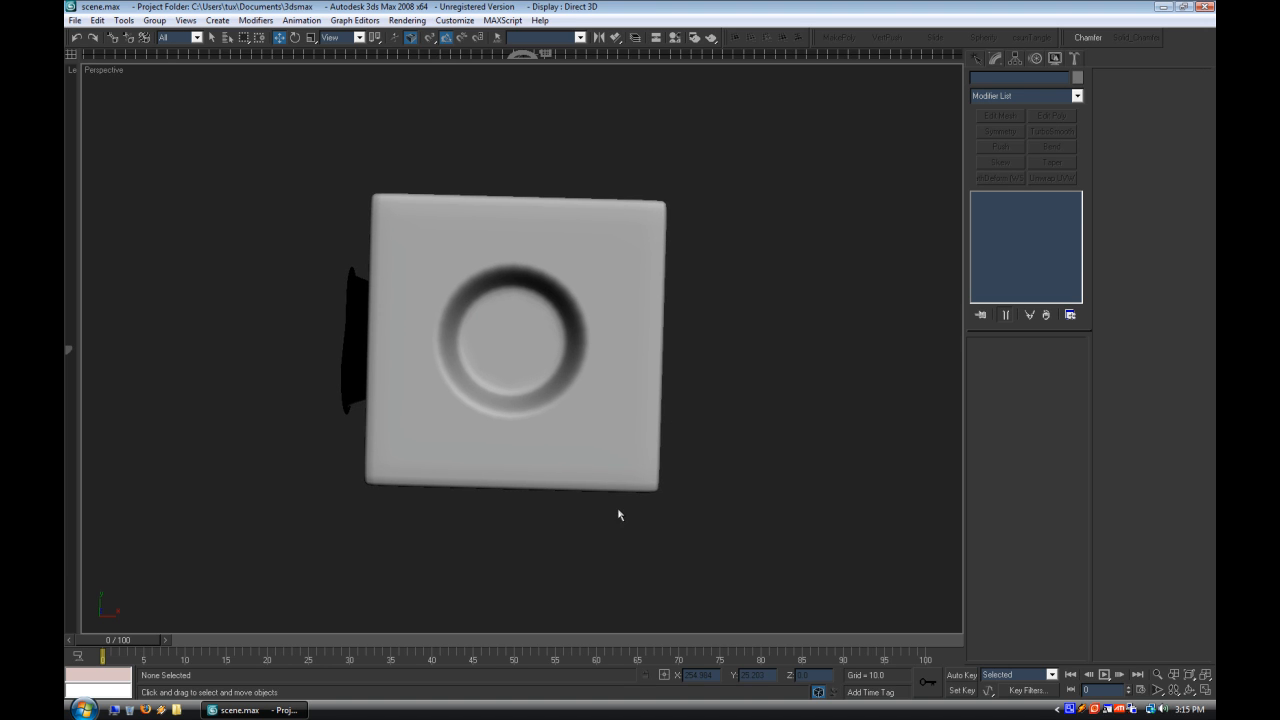
{"action": "scroll", "coordinate": [605, 510], "scroll_direction": "down", "scroll_amount": 3}
{"action": "middle_click_drag", "start_coordinate": [598, 500], "coordinate": [624, 401], "text": "alt"}
{"action": "scroll", "coordinate": [624, 401], "scroll_direction": "up", "scroll_amount": 3}
{"action": "middle_click_drag", "start_coordinate": [683, 337], "coordinate": [655, 368], "text": "alt"}
{"action": "middle_click_drag", "start_coordinate": [665, 320], "coordinate": [623, 334], "text": "alt"}
{"action": "left_click", "coordinate": [476, 399]}
{"action": "left_click", "coordinate": [700, 360]}
Step: Turn on edged faces and examine the smoothed wireframe around the dish and the box edges
{"action": "right_click", "coordinate": [105, 72]}
{"action": "left_click", "coordinate": [134, 147]}
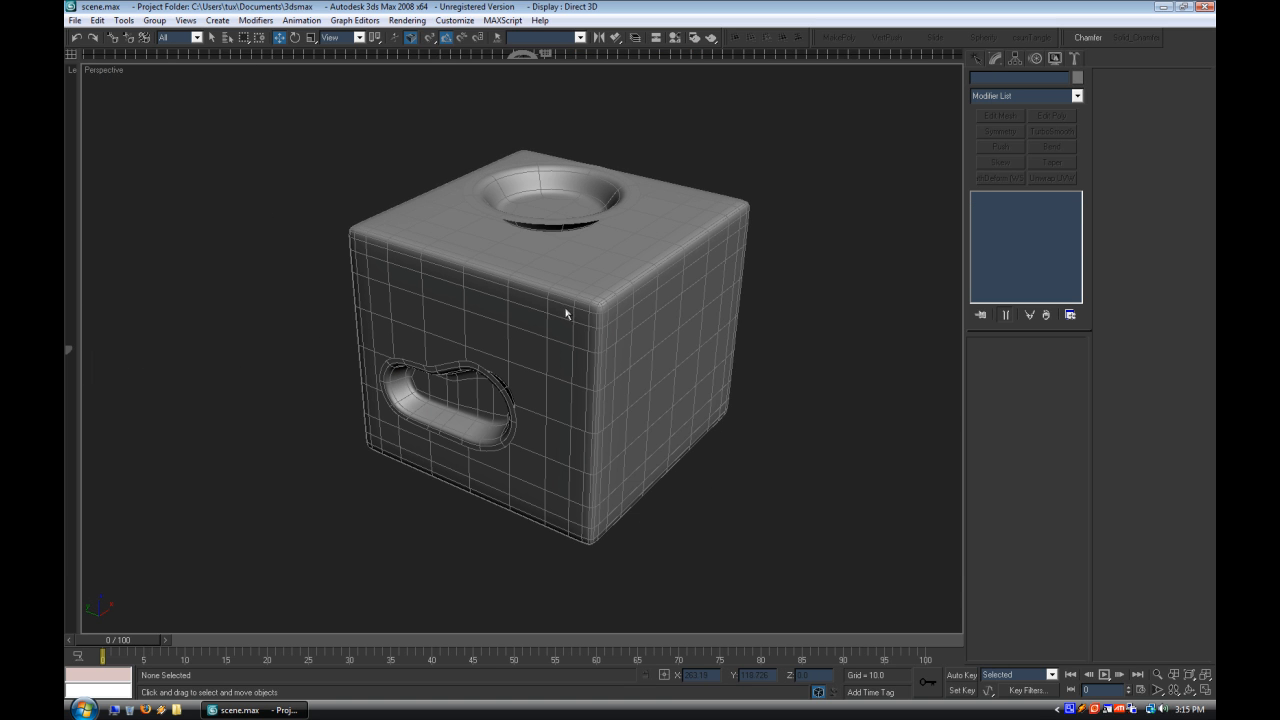
{"action": "scroll", "coordinate": [565, 314], "scroll_direction": "up", "scroll_amount": 3}
{"action": "scroll", "coordinate": [570, 334], "scroll_direction": "down", "scroll_amount": 4}
{"action": "middle_click_drag", "start_coordinate": [570, 334], "coordinate": [446, 260], "text": "alt"}
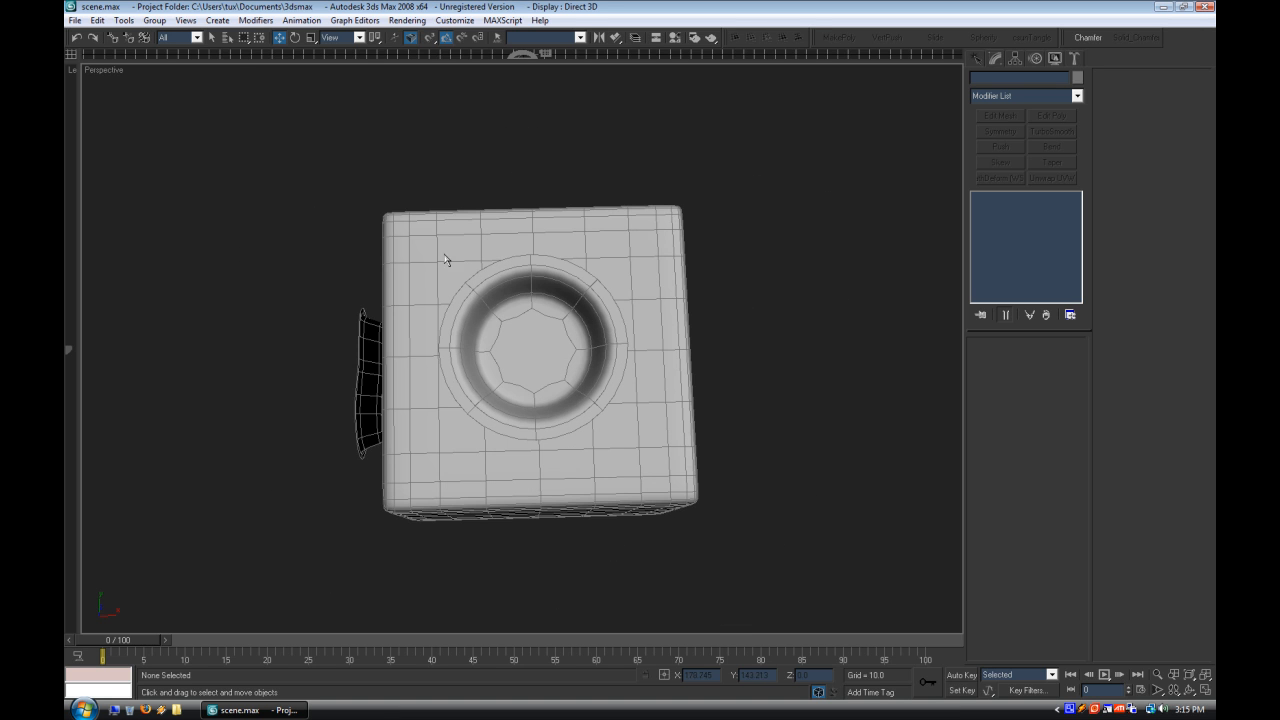
Step: Disable the TurboSmooth on the round dish, deselect it and display its unsmoothed mesh with edged faces
{"action": "right_click", "coordinate": [103, 72]}
{"action": "left_click", "coordinate": [132, 146]}
{"action": "left_click", "coordinate": [640, 240]}
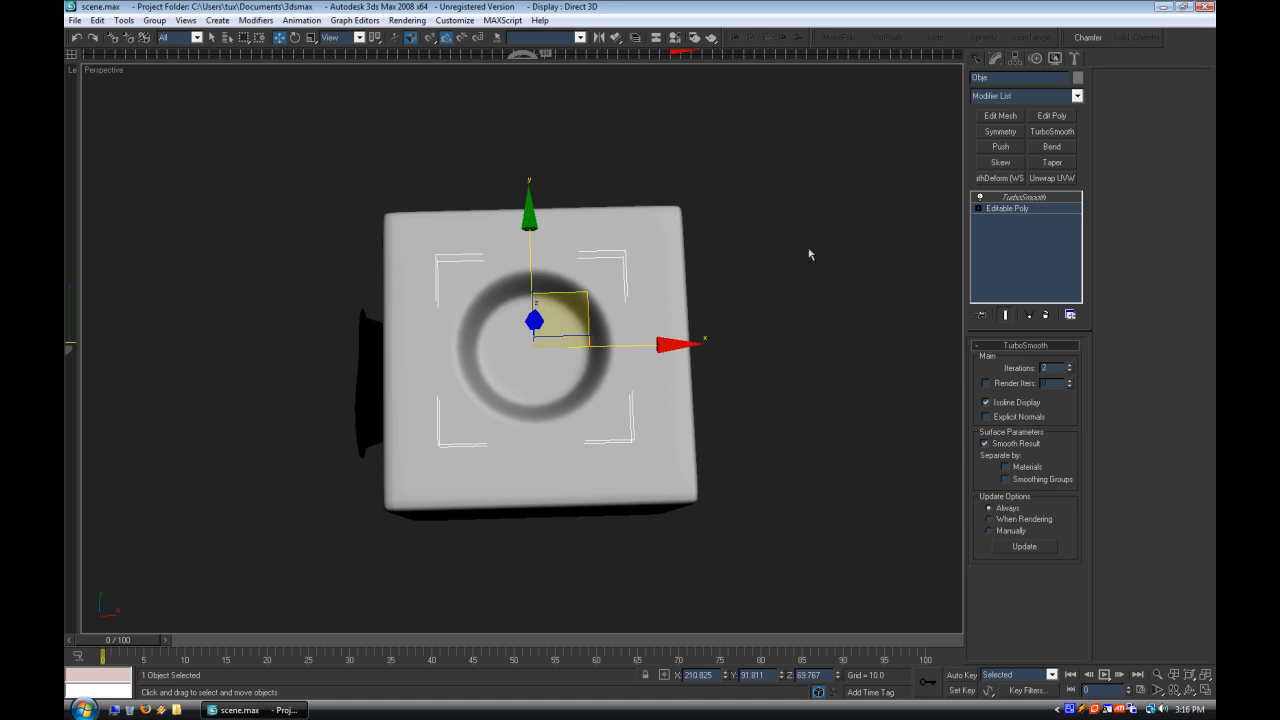
{"action": "left_click", "coordinate": [983, 198]}
{"action": "left_click", "coordinate": [843, 314]}
{"action": "right_click", "coordinate": [120, 72]}
{"action": "left_click", "coordinate": [178, 147]}
{"action": "middle_click_drag", "start_coordinate": [478, 385], "coordinate": [532, 386], "text": "alt"}
{"action": "scroll", "coordinate": [546, 360], "scroll_direction": "up", "scroll_amount": 3}
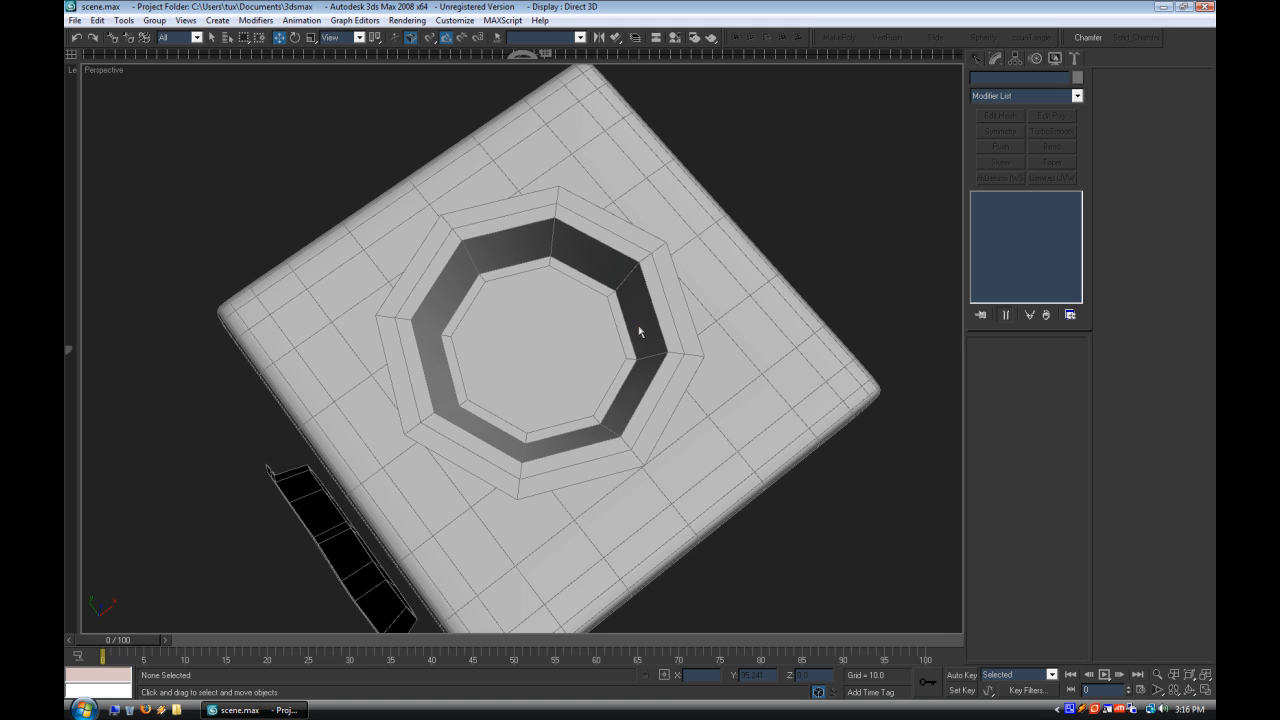
Step: Examine the dish's supporting geometry by selecting the edge loop around its rim and the polygon on its floor
{"action": "left_click", "coordinate": [656, 281]}
{"action": "left_click", "coordinate": [977, 208]}
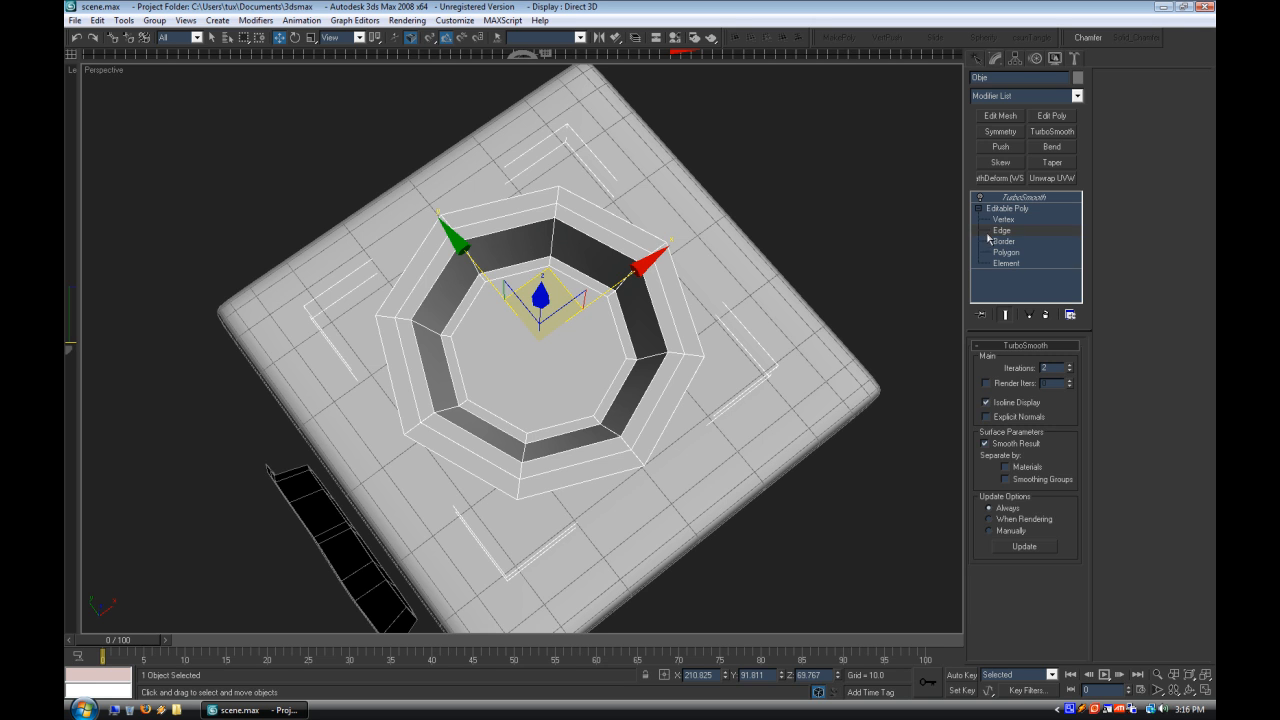
{"action": "left_click", "coordinate": [1002, 230]}
{"action": "double_click", "coordinate": [595, 231]}
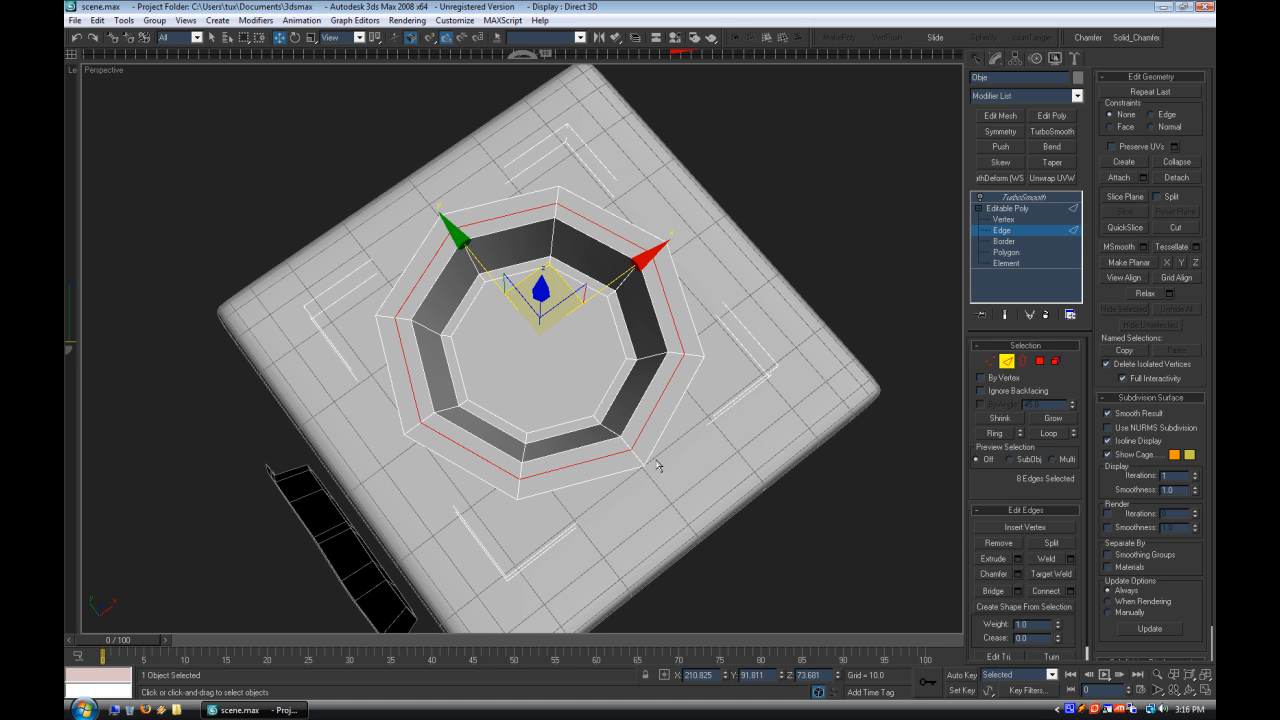
{"action": "left_click", "coordinate": [903, 282]}
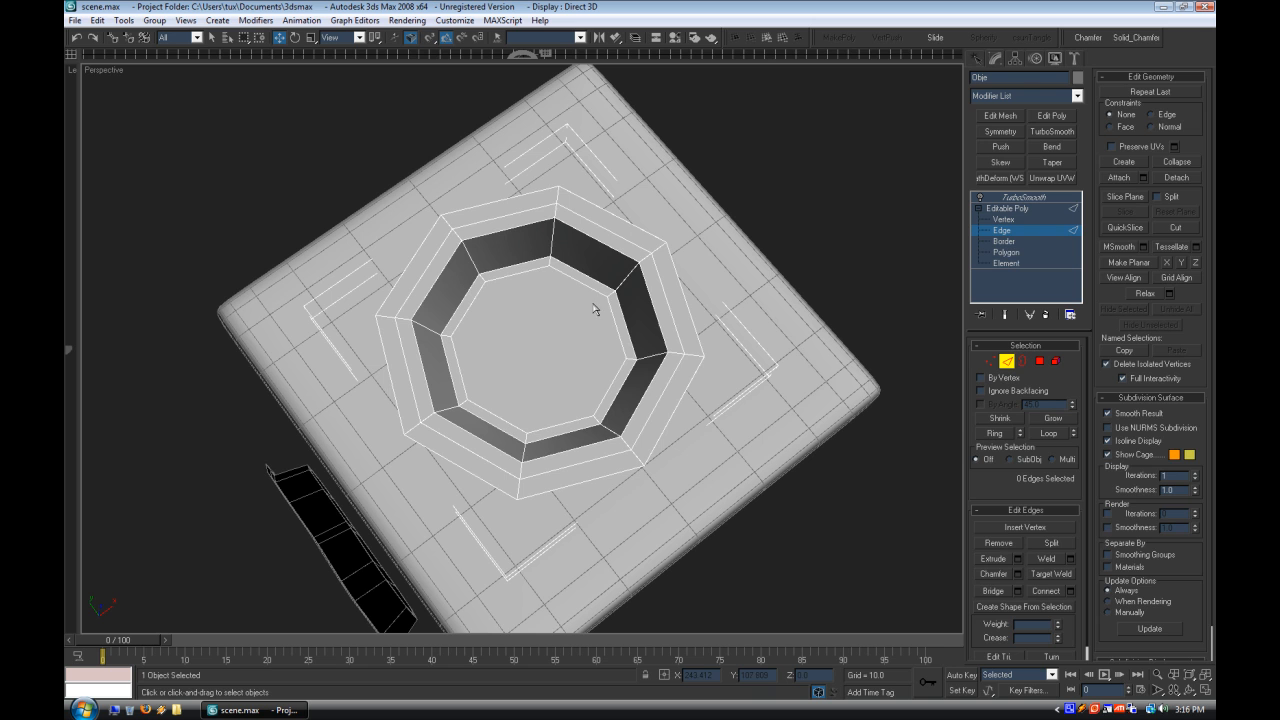
{"action": "left_click", "coordinate": [1006, 252]}
{"action": "left_click", "coordinate": [567, 307]}
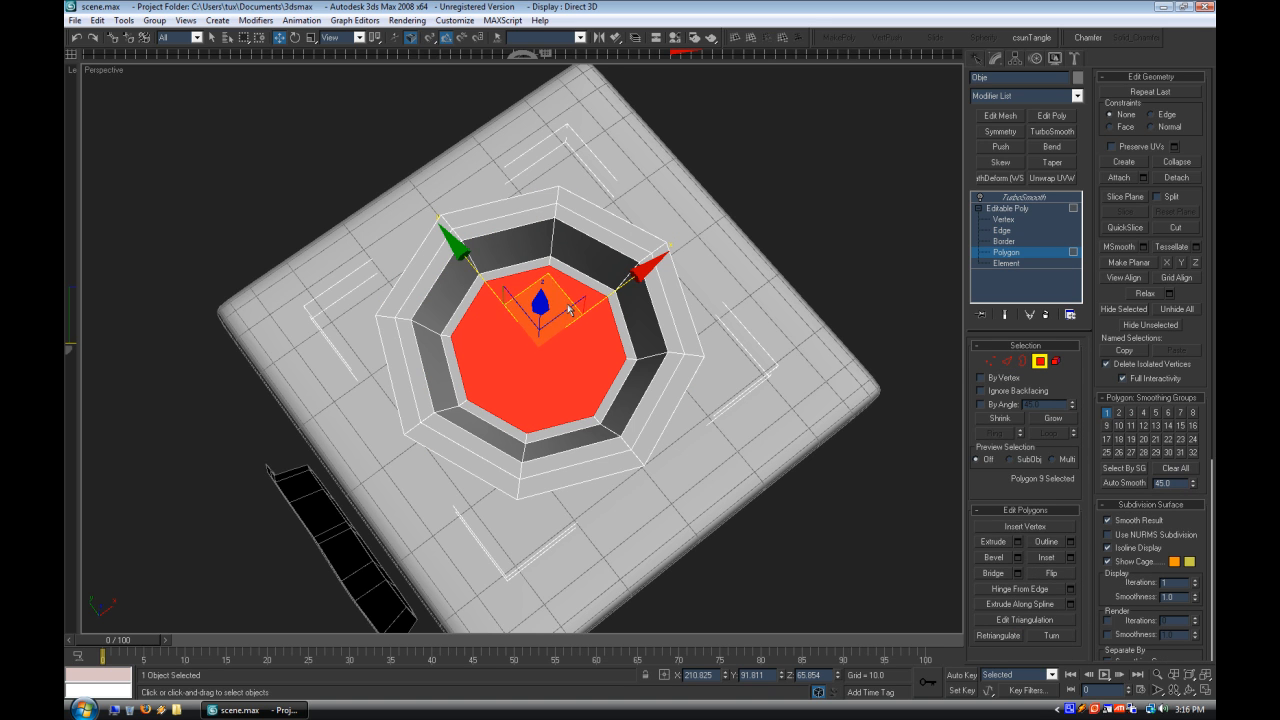
{"action": "left_click", "coordinate": [757, 223]}
Step: Re-enable the dish's TurboSmooth with 3 iterations, deselect it and turn off edged faces
{"action": "left_click", "coordinate": [1020, 199]}
{"action": "left_click", "coordinate": [981, 198]}
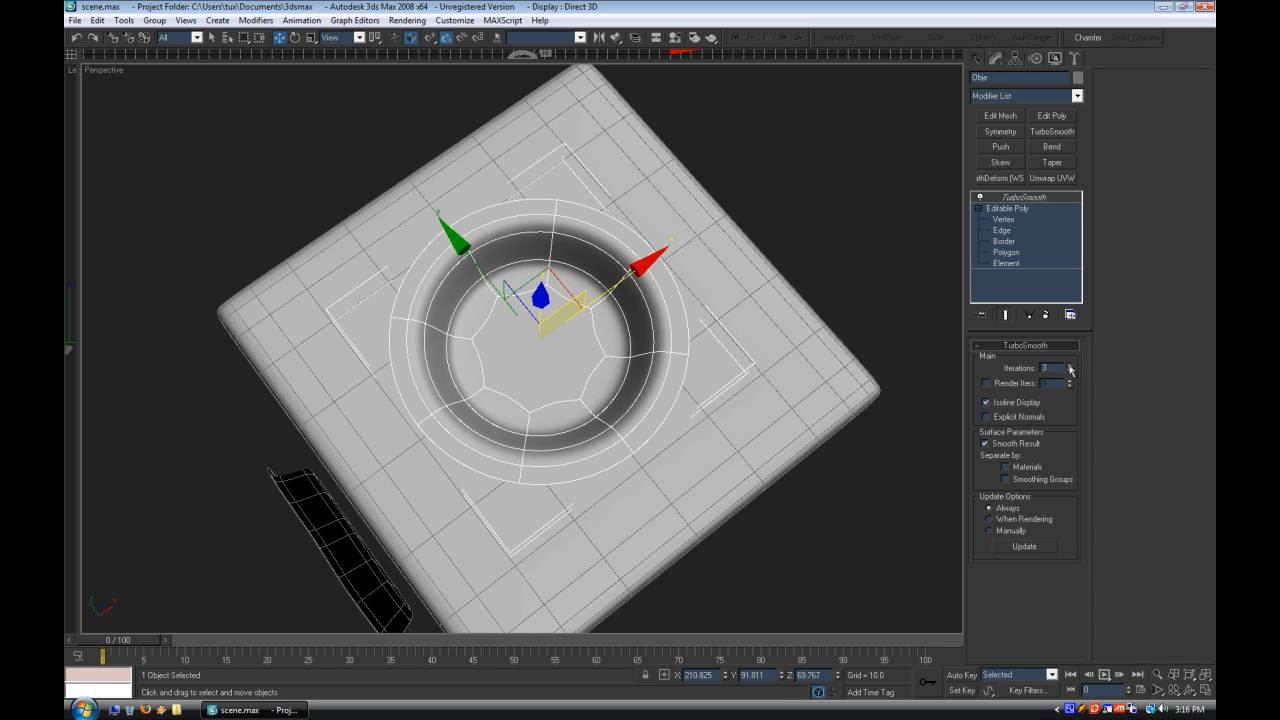
{"action": "left_click", "coordinate": [790, 287]}
{"action": "right_click", "coordinate": [109, 68]}
{"action": "left_click", "coordinate": [158, 143]}
{"action": "middle_click_drag", "start_coordinate": [550, 344], "coordinate": [575, 318]}
{"action": "scroll", "coordinate": [543, 346], "scroll_direction": "down", "scroll_amount": 4}
{"action": "scroll", "coordinate": [570, 330], "scroll_direction": "up", "scroll_amount": 2}
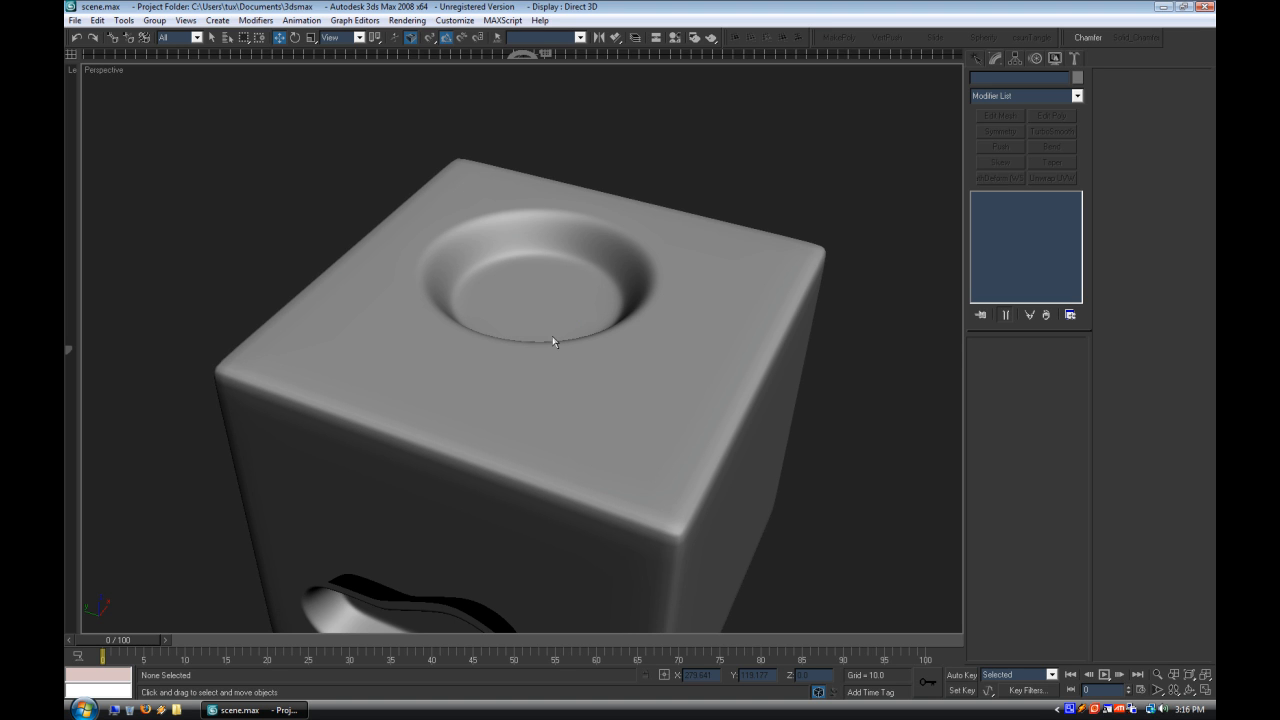
Step: Select the bean-shaped recess together with the round dish and delete their TurboSmooth modifier
{"action": "left_click", "coordinate": [563, 417]}
{"action": "left_click", "coordinate": [684, 199]}
{"action": "middle_click_drag", "start_coordinate": [545, 431], "coordinate": [457, 433], "text": "alt"}
{"action": "left_click", "coordinate": [509, 417]}
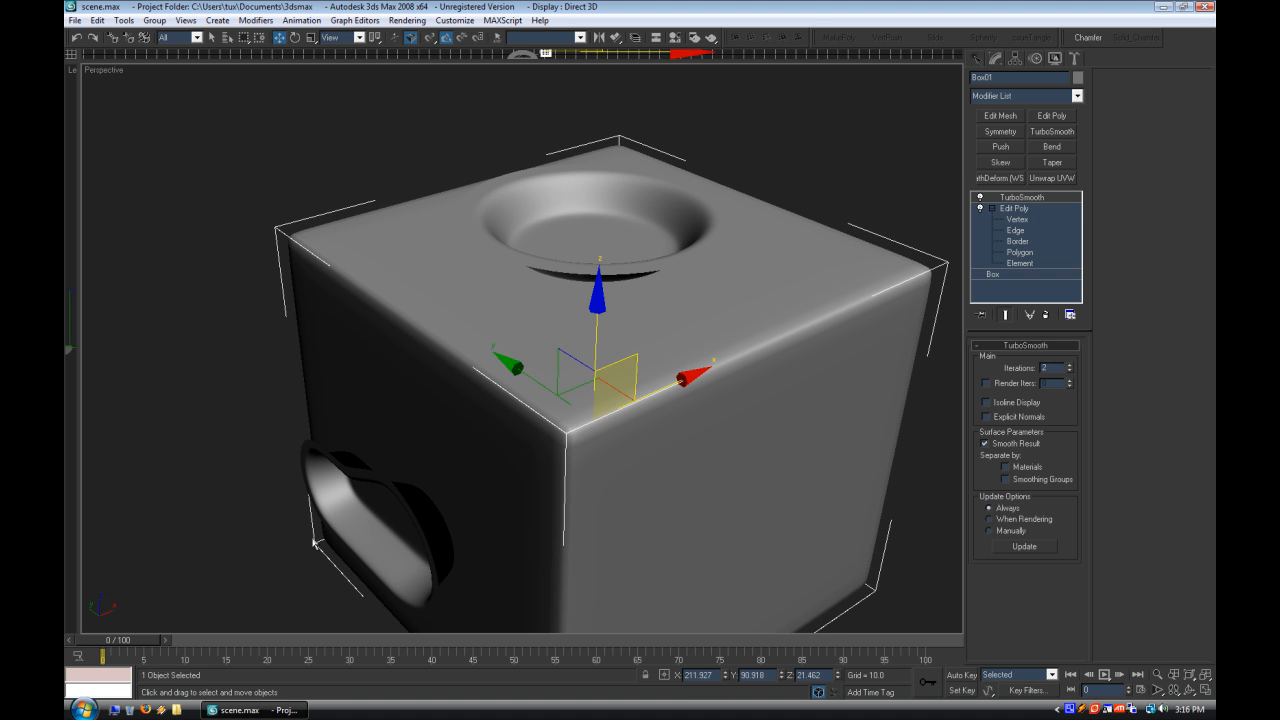
{"action": "left_click", "coordinate": [358, 509]}
{"action": "left_click", "coordinate": [542, 251], "text": "ctrl"}
{"action": "right_click", "coordinate": [1012, 197]}
{"action": "left_click", "coordinate": [1032, 217]}
{"action": "left_click", "coordinate": [690, 218]}
{"action": "middle_click_drag", "start_coordinate": [585, 413], "coordinate": [621, 428], "text": "alt"}
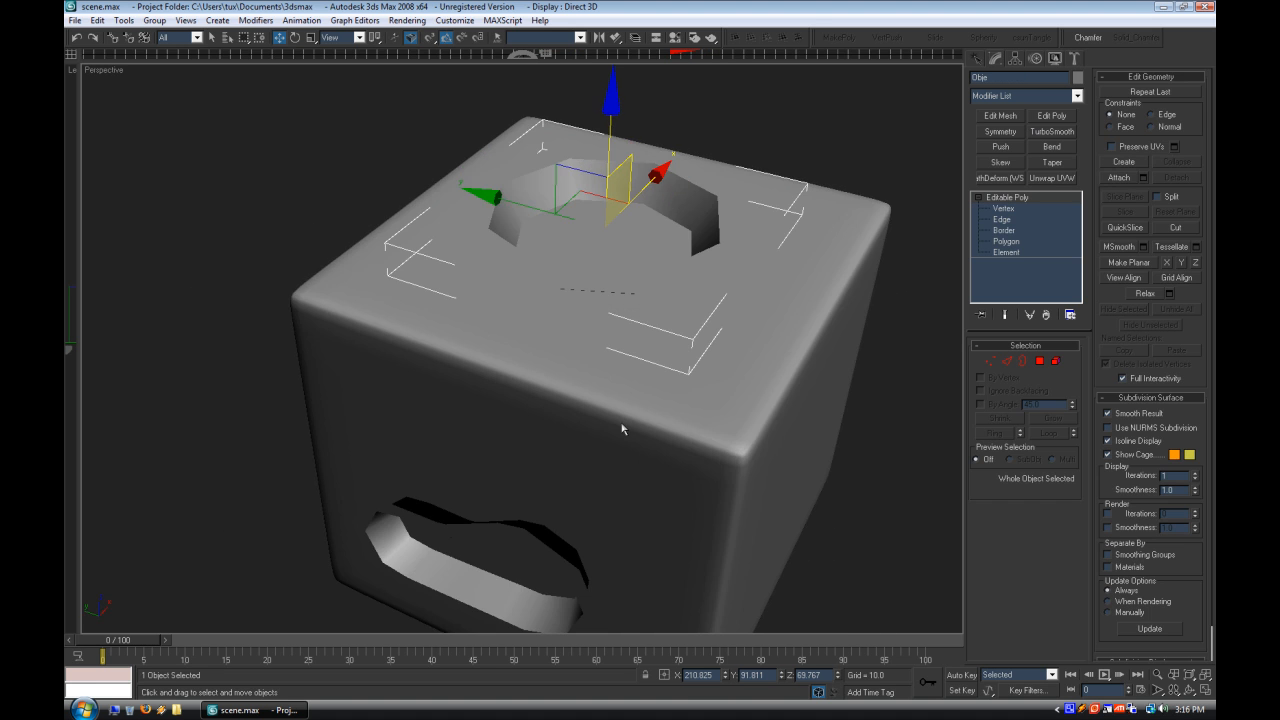
Step: Delete the TurboSmooth modifier from the box and turn edged faces back on
{"action": "left_click", "coordinate": [645, 406]}
{"action": "right_click", "coordinate": [1006, 198]}
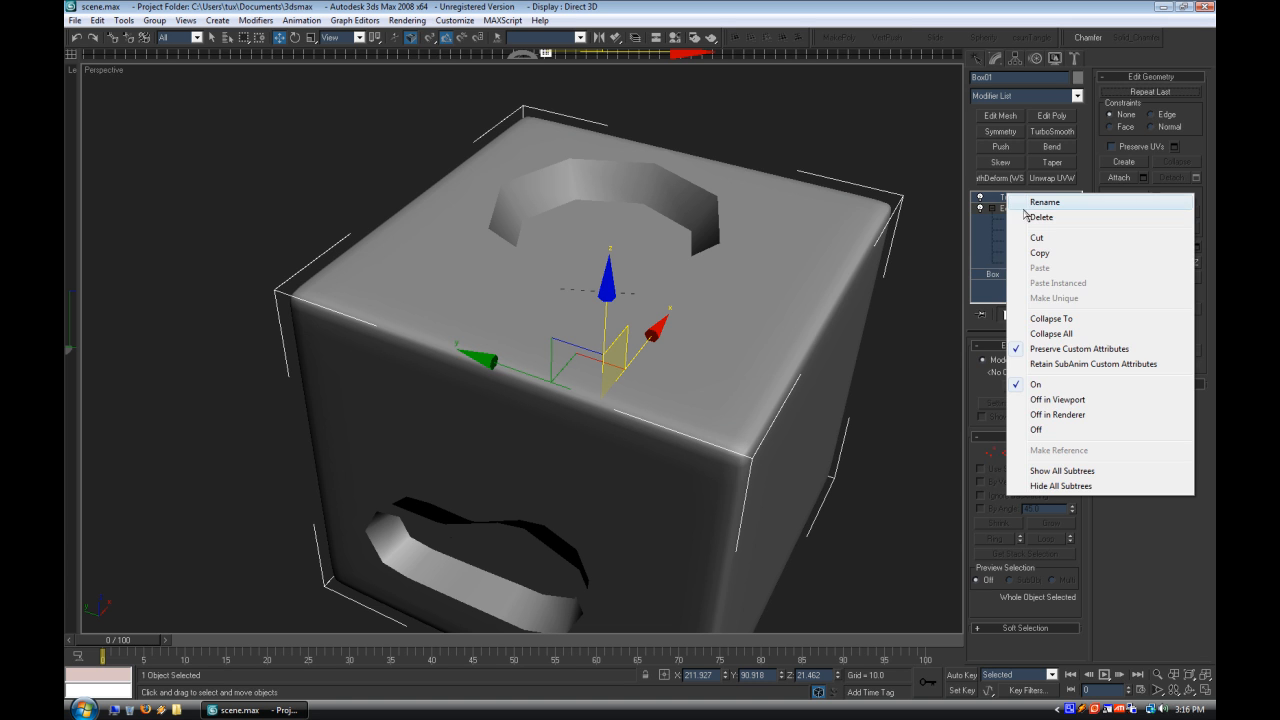
{"action": "left_click", "coordinate": [1024, 213]}
{"action": "right_click", "coordinate": [118, 72]}
{"action": "left_click", "coordinate": [222, 147]}
{"action": "middle_click_drag", "start_coordinate": [430, 285], "coordinate": [492, 353], "text": "alt"}
{"action": "scroll", "coordinate": [492, 357], "scroll_direction": "down", "scroll_amount": 5}
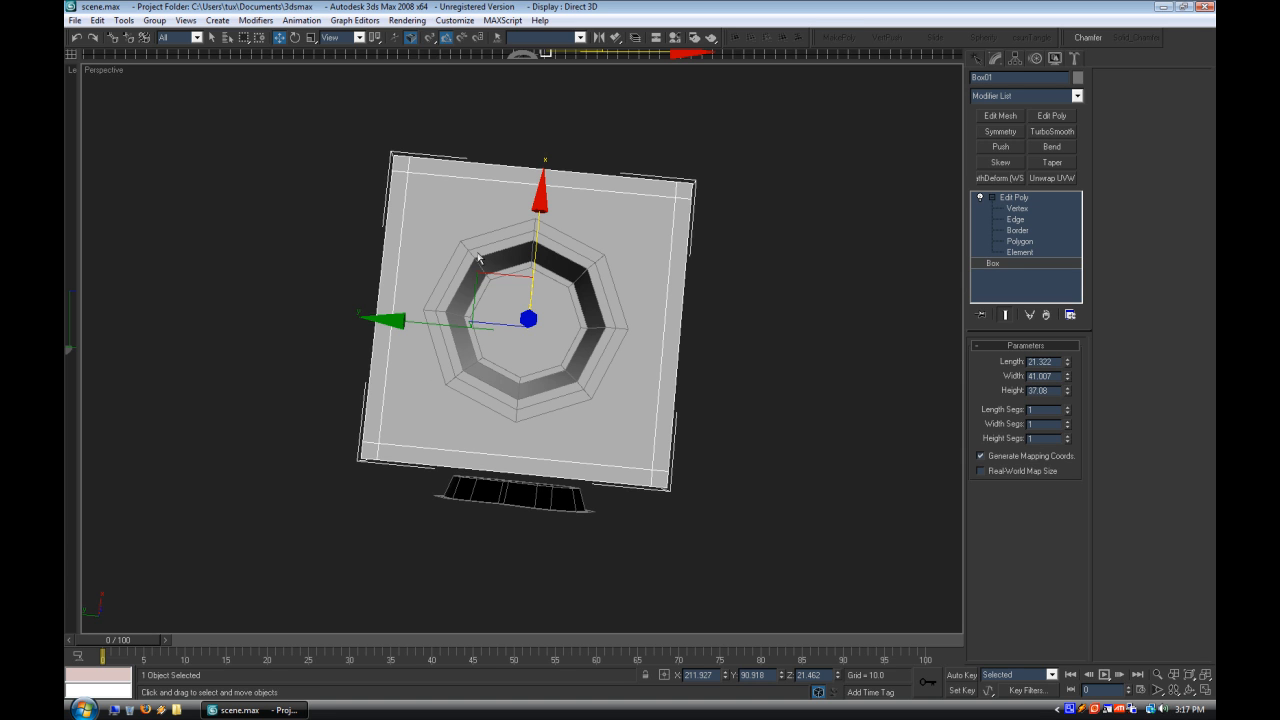
Step: At edge level, ring-select the box's long edges beside the dish and connect them with 1 segment across the middle
{"action": "left_click", "coordinate": [1014, 219]}
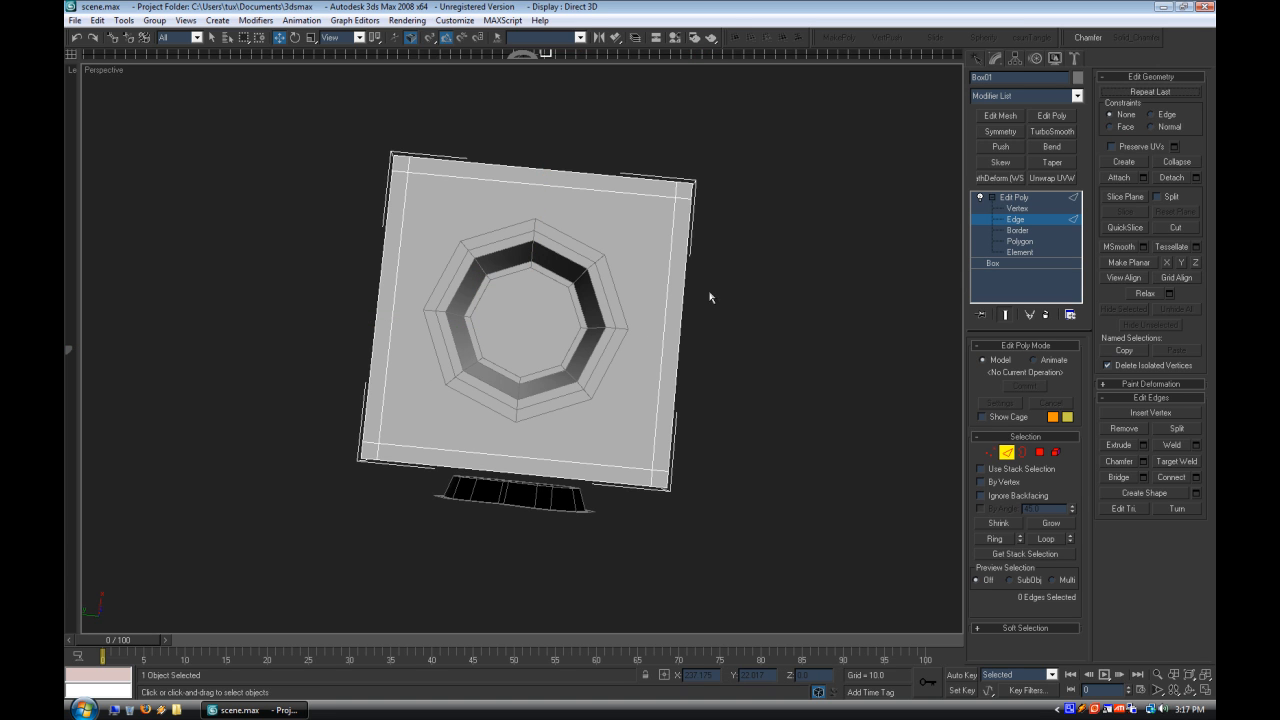
{"action": "left_click", "coordinate": [685, 297]}
{"action": "key", "text": "alt+r"}
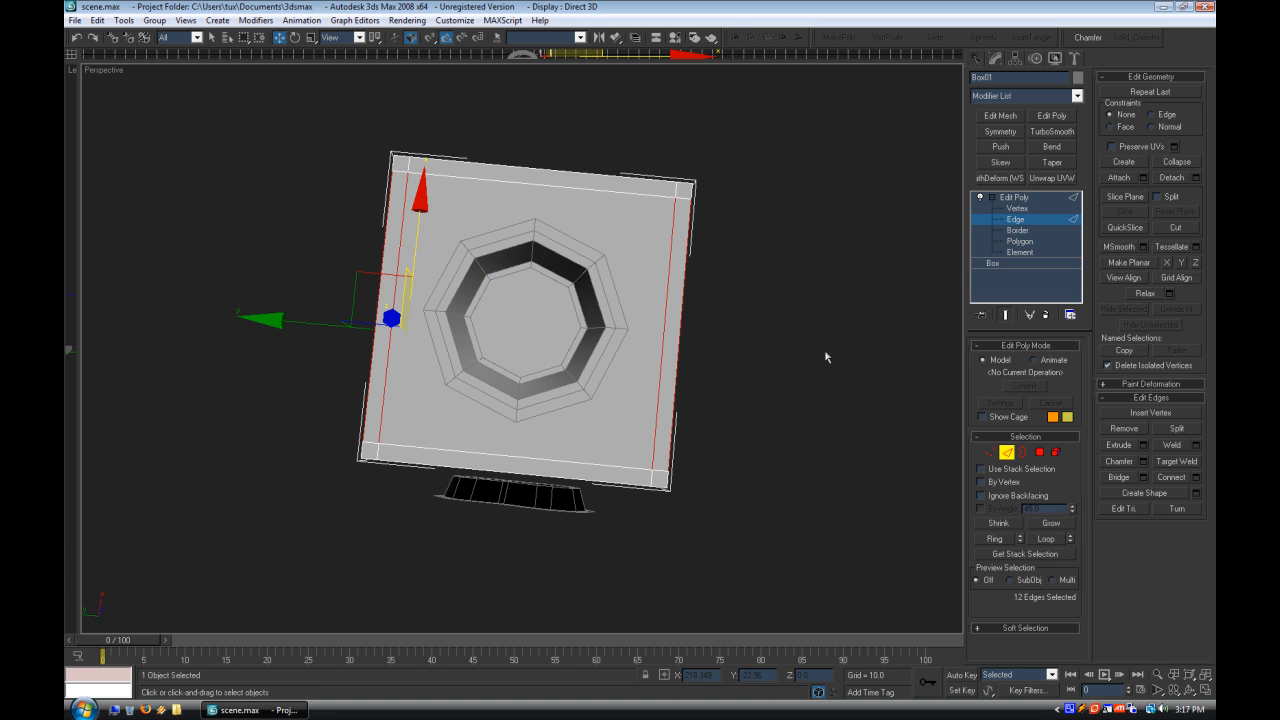
{"action": "left_click", "coordinate": [1196, 478]}
{"action": "type", "text": "1"}
{"action": "left_click", "coordinate": [638, 385]}
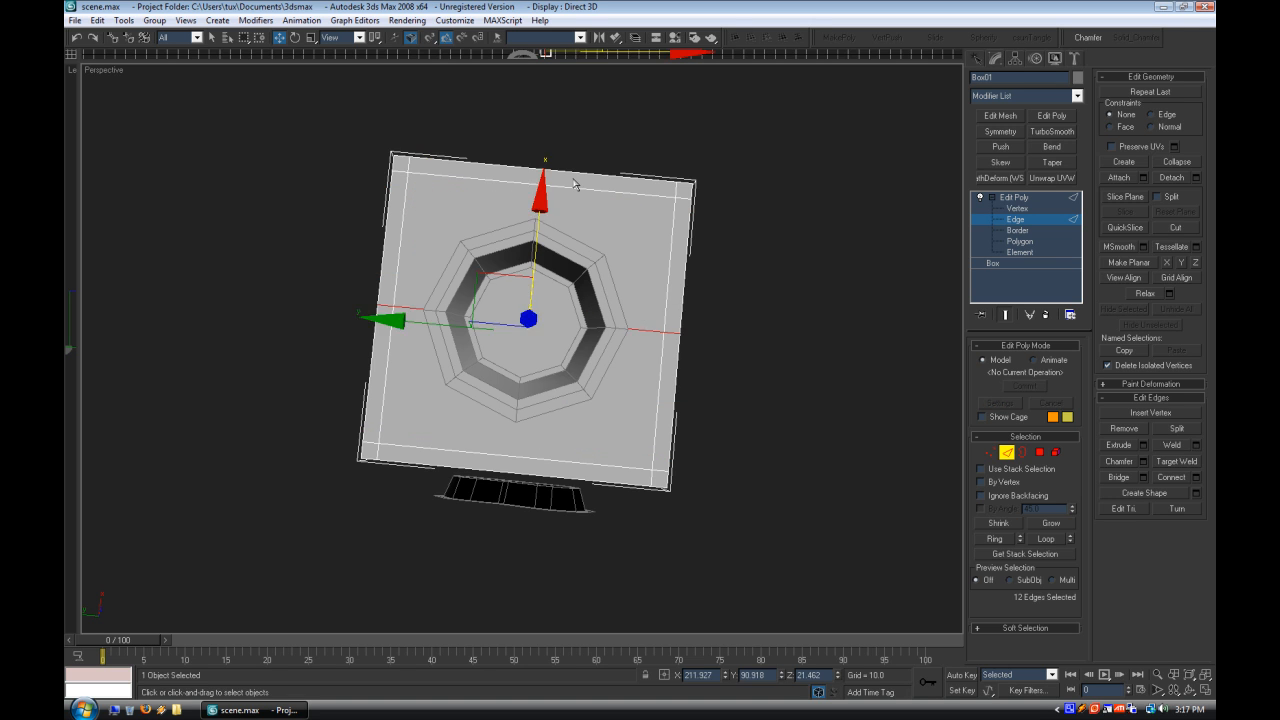
Step: Connect the perpendicular edge ring of the box through its middle with the same single-segment setting
{"action": "left_click", "coordinate": [1199, 484]}
{"action": "left_click", "coordinate": [638, 385]}
{"action": "scroll", "coordinate": [597, 438], "scroll_direction": "down", "scroll_amount": 2}
{"action": "middle_click_drag", "start_coordinate": [597, 438], "coordinate": [708, 385], "text": "alt"}
{"action": "scroll", "coordinate": [551, 349], "scroll_direction": "up", "scroll_amount": 5}
Step: At polygon level, delete the four large top polygons of the box around the round dish
{"action": "left_click", "coordinate": [1016, 242]}
{"action": "left_click", "coordinate": [620, 412]}
{"action": "key", "text": "Delete"}
{"action": "left_click", "coordinate": [385, 335]}
{"action": "key", "text": "Delete"}
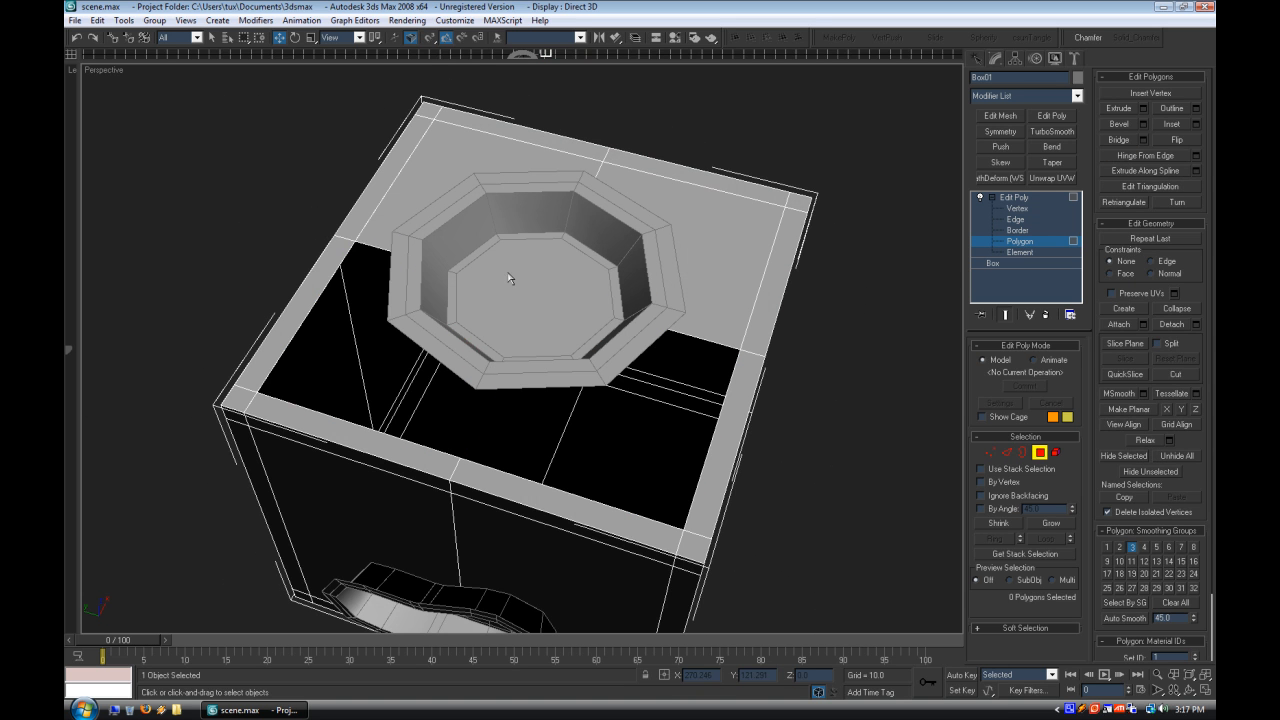
{"action": "left_click", "coordinate": [490, 153]}
{"action": "key", "text": "Delete"}
{"action": "left_click", "coordinate": [692, 240]}
{"action": "key", "text": "Delete"}
Step: Attach the round dish to the box and leave the Attach command
{"action": "middle_click_drag", "start_coordinate": [557, 423], "coordinate": [590, 282], "text": "alt"}
{"action": "left_click", "coordinate": [1120, 325]}
{"action": "left_click", "coordinate": [551, 262]}
{"action": "left_click", "coordinate": [1122, 327]}
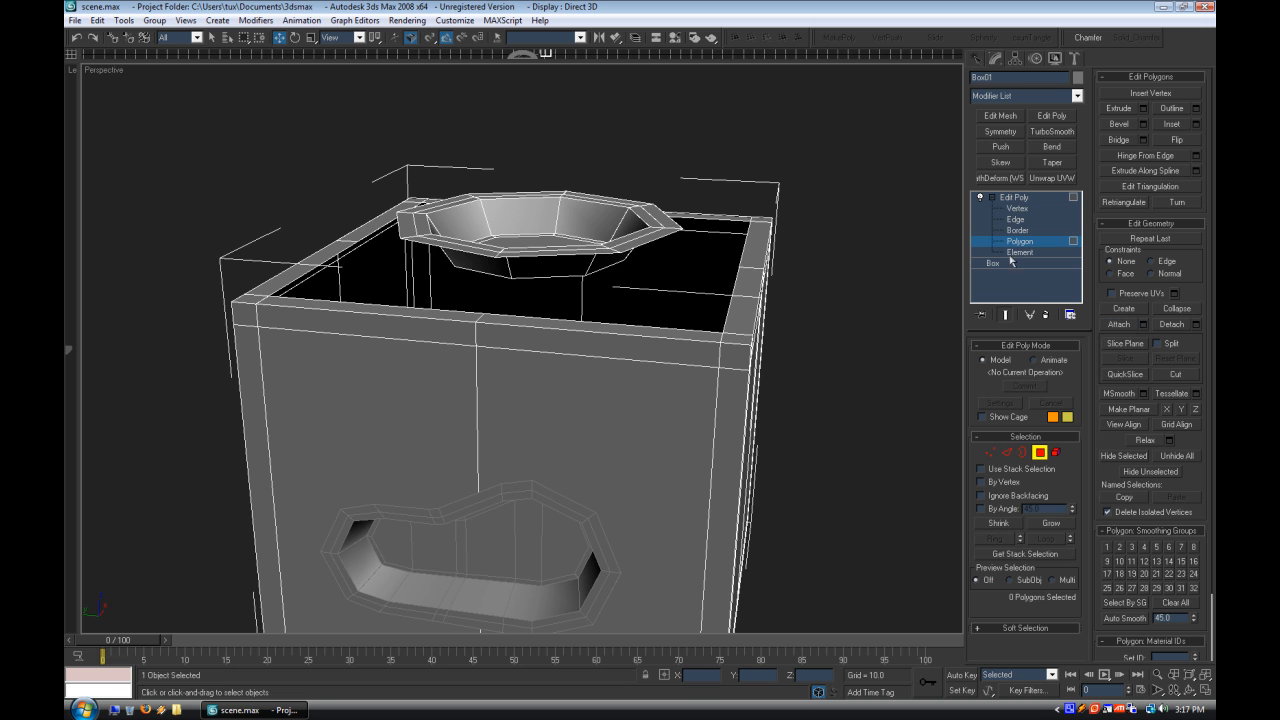
Step: At element level, select the dish and move it down along Z into the box's top opening
{"action": "left_click", "coordinate": [1021, 252]}
{"action": "left_click", "coordinate": [560, 229]}
{"action": "middle_click_drag", "start_coordinate": [562, 229], "coordinate": [588, 246], "text": "alt"}
{"action": "scroll", "coordinate": [589, 181], "scroll_direction": "up", "scroll_amount": 3}
{"action": "left_click_drag", "start_coordinate": [546, 157], "coordinate": [543, 206]}
{"action": "left_click", "coordinate": [786, 206]}
{"action": "middle_click_drag", "start_coordinate": [786, 206], "coordinate": [728, 298], "text": "alt"}
{"action": "scroll", "coordinate": [728, 298], "scroll_direction": "down", "scroll_amount": 2}
Step: At border level, select the dish's outer border and the box's top opening border and bridge them
{"action": "left_click", "coordinate": [1019, 243]}
{"action": "left_click", "coordinate": [1030, 229]}
{"action": "left_click", "coordinate": [672, 307]}
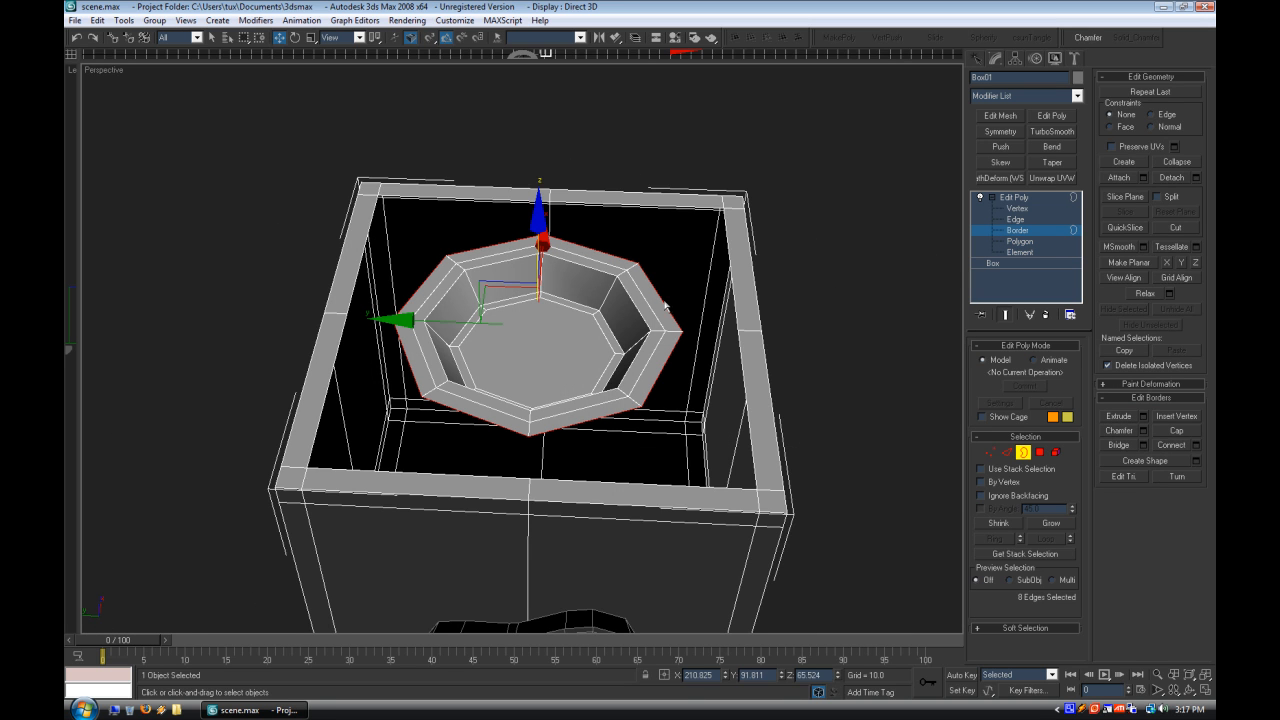
{"action": "left_click", "coordinate": [732, 299], "text": "ctrl"}
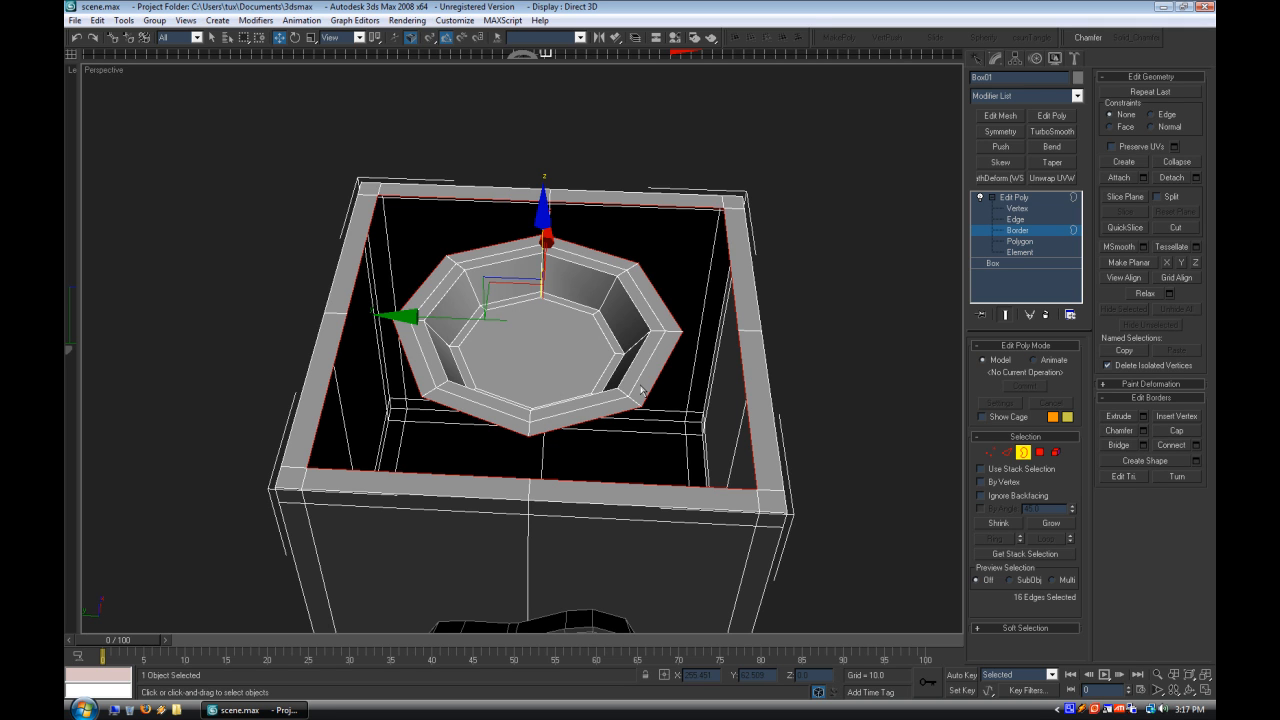
{"action": "left_click", "coordinate": [1119, 445]}
{"action": "left_click", "coordinate": [781, 598]}
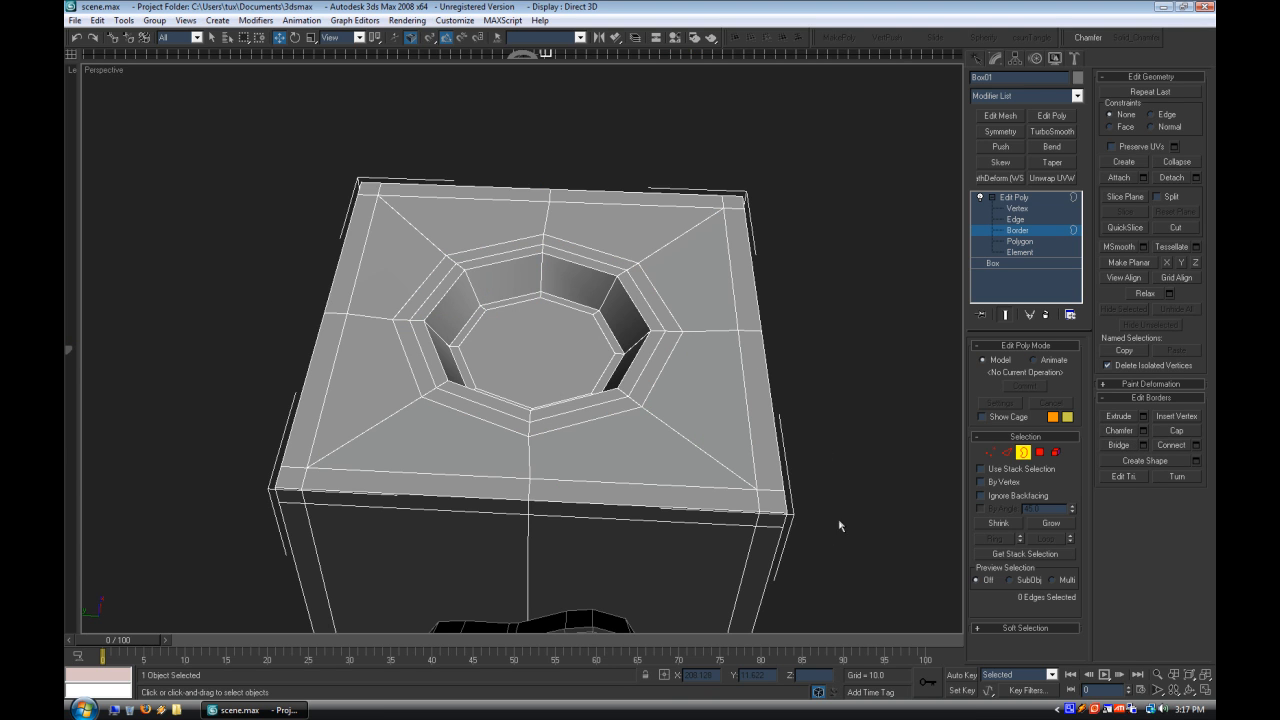
Step: Apply TurboSmooth to the box with the bridged dish
{"action": "left_click", "coordinate": [1052, 131]}
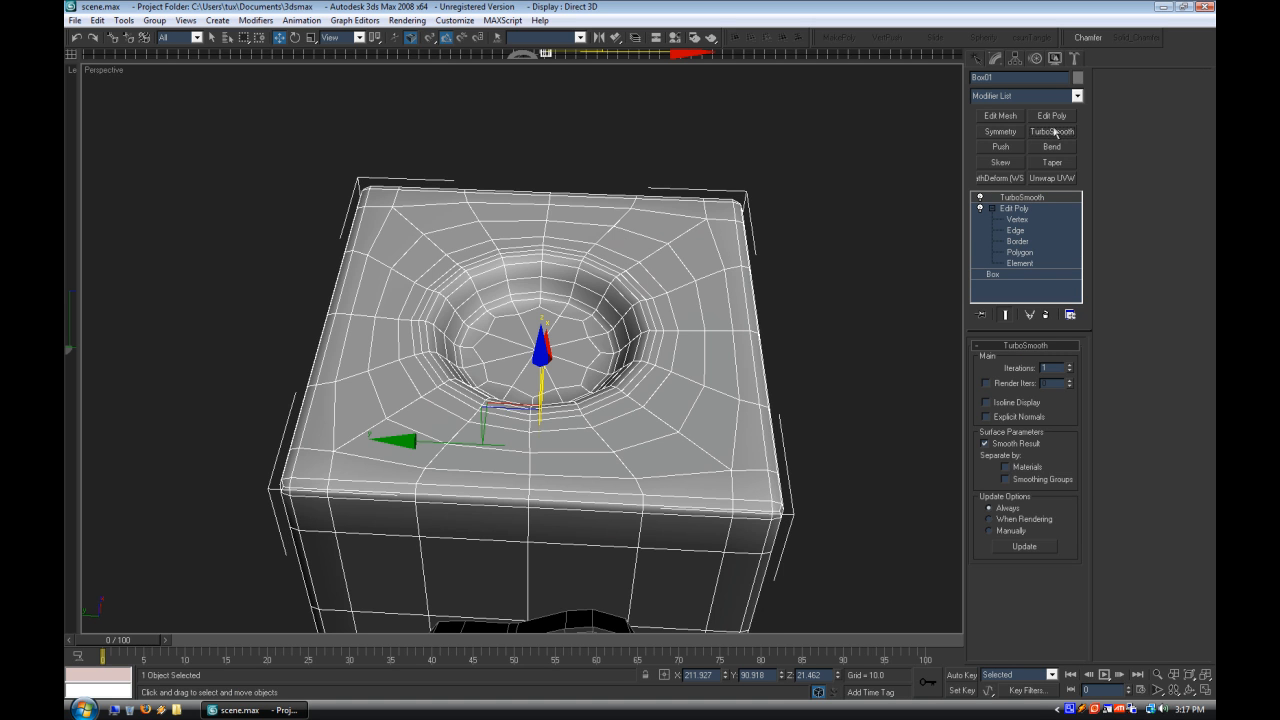
Step: Raise the TurboSmooth iterations on the box and view the smoothed round recess without edged faces
{"action": "left_click", "coordinate": [1069, 367]}
{"action": "left_click", "coordinate": [815, 384]}
{"action": "right_click", "coordinate": [107, 73]}
{"action": "left_click", "coordinate": [154, 151]}
{"action": "middle_click_drag", "start_coordinate": [378, 370], "coordinate": [399, 369]}
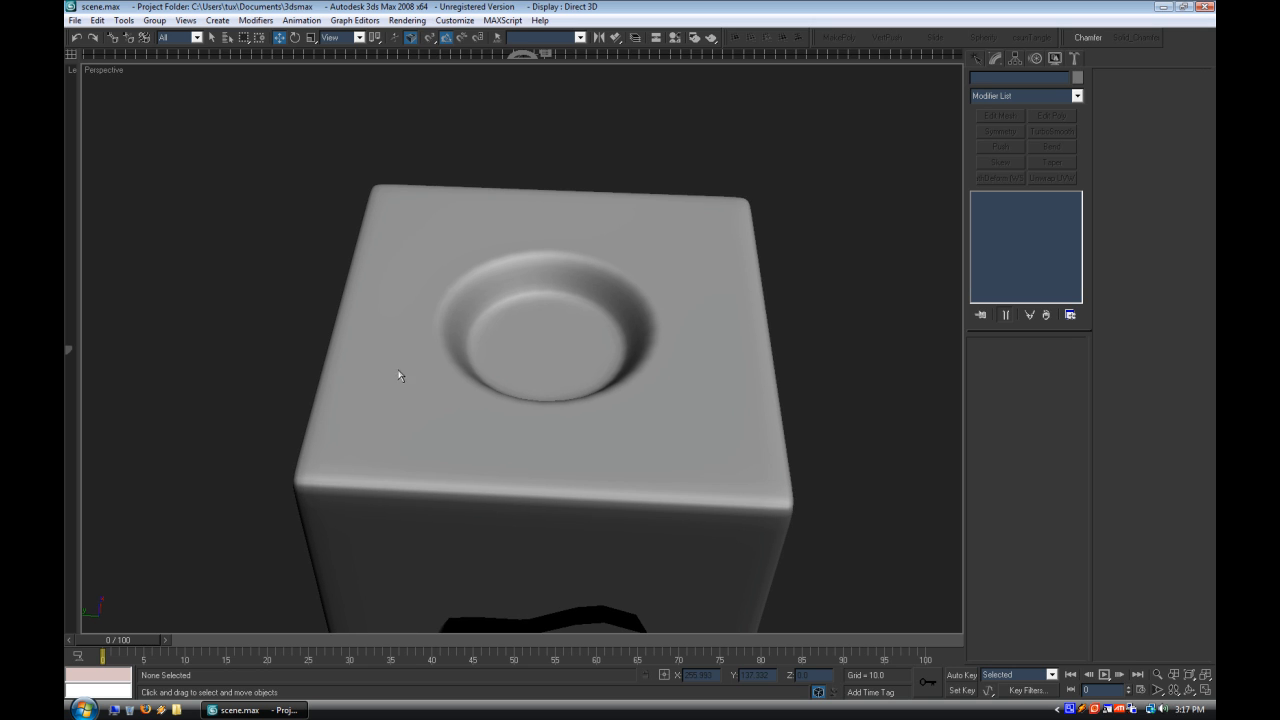
Step: Delete TurboSmooth from the box and display edged faces again, facing the side with the bean-shaped recess
{"action": "left_click", "coordinate": [660, 434]}
{"action": "right_click", "coordinate": [1024, 199]}
{"action": "left_click", "coordinate": [1040, 214]}
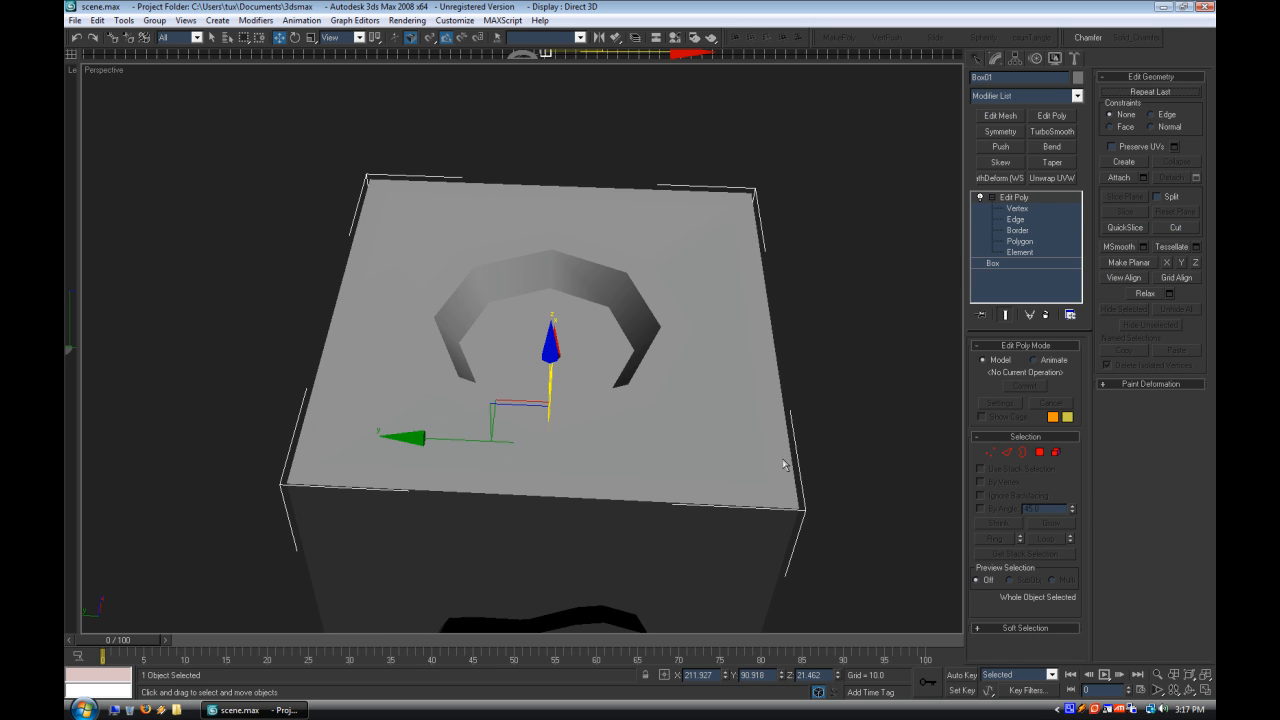
{"action": "scroll", "coordinate": [711, 423], "scroll_direction": "down", "scroll_amount": 3}
{"action": "middle_click_drag", "start_coordinate": [621, 426], "coordinate": [612, 350], "text": "alt"}
{"action": "right_click", "coordinate": [107, 79]}
{"action": "key", "text": "Escape"}
{"action": "right_click", "coordinate": [96, 70]}
{"action": "left_click", "coordinate": [130, 147]}
{"action": "middle_click_drag", "start_coordinate": [500, 445], "coordinate": [539, 323], "text": "alt"}
{"action": "scroll", "coordinate": [513, 408], "scroll_direction": "up", "scroll_amount": 4}
{"action": "left_click", "coordinate": [866, 285]}
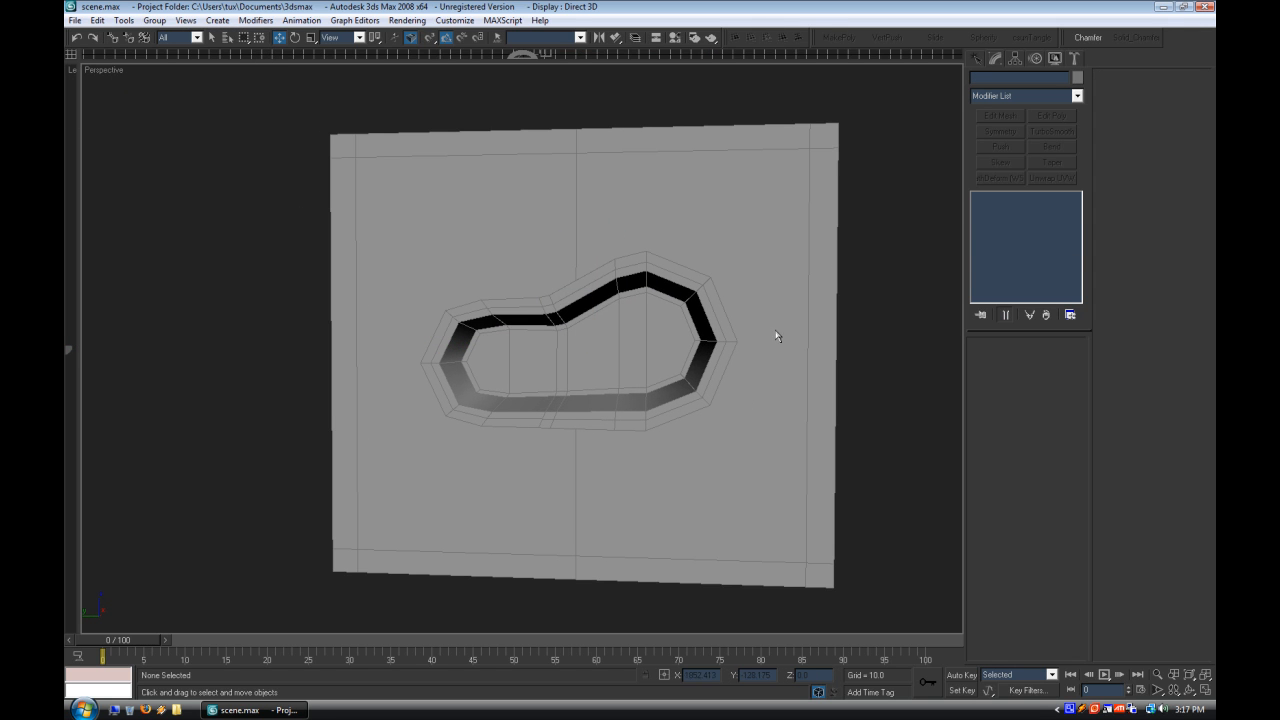
Step: At edge level, select the ring of vertical edges around the box and connect them with one horizontal edge loop
{"action": "left_click", "coordinate": [751, 330]}
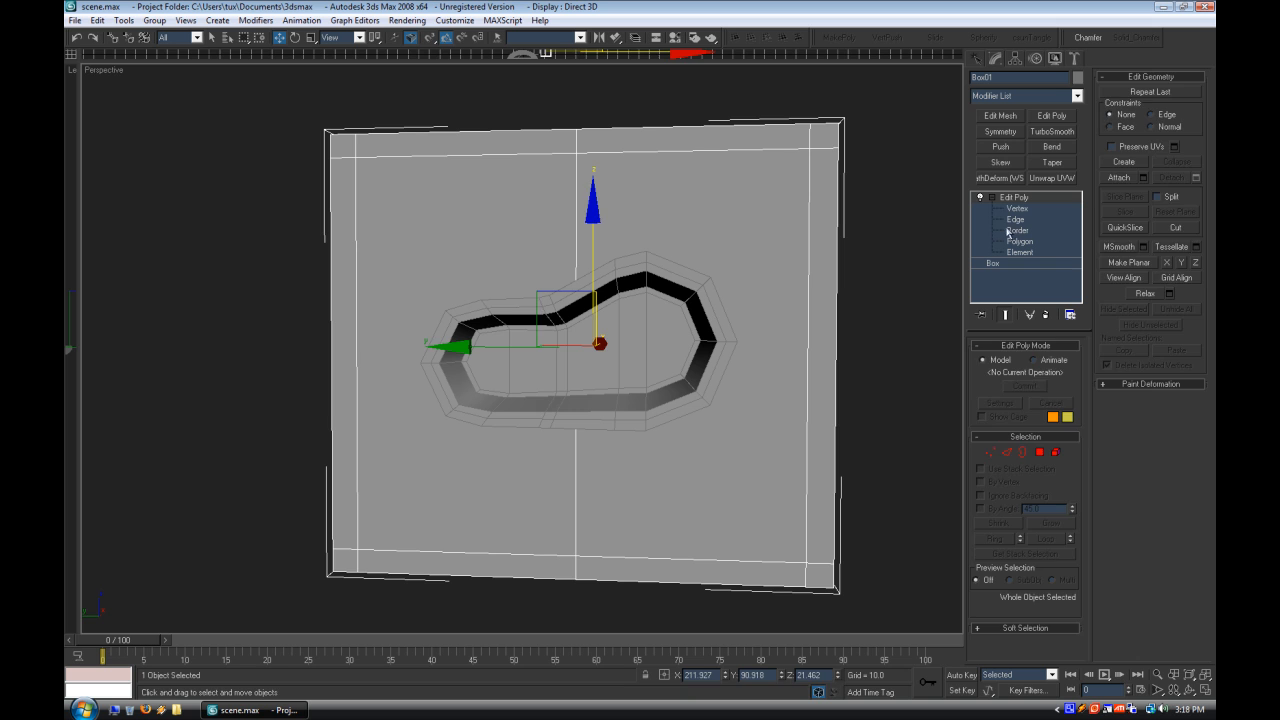
{"action": "left_click", "coordinate": [1015, 219]}
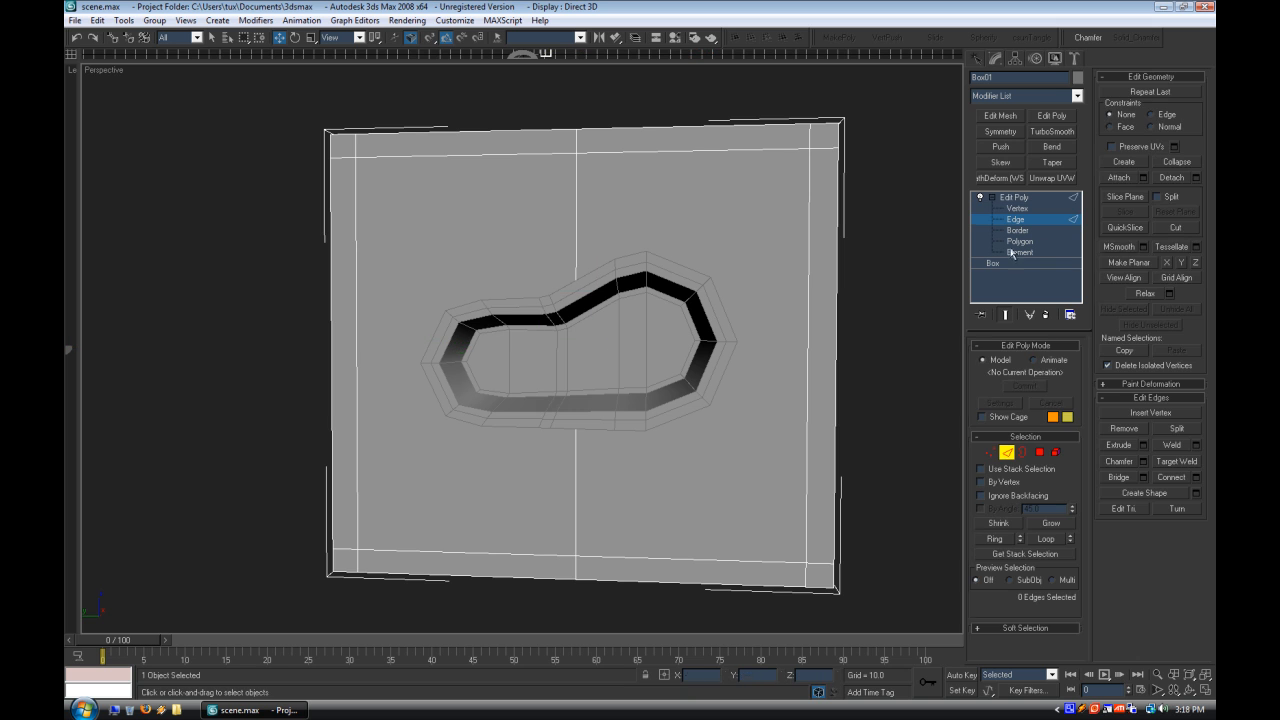
{"action": "left_click", "coordinate": [835, 319]}
{"action": "key", "text": "alt+r"}
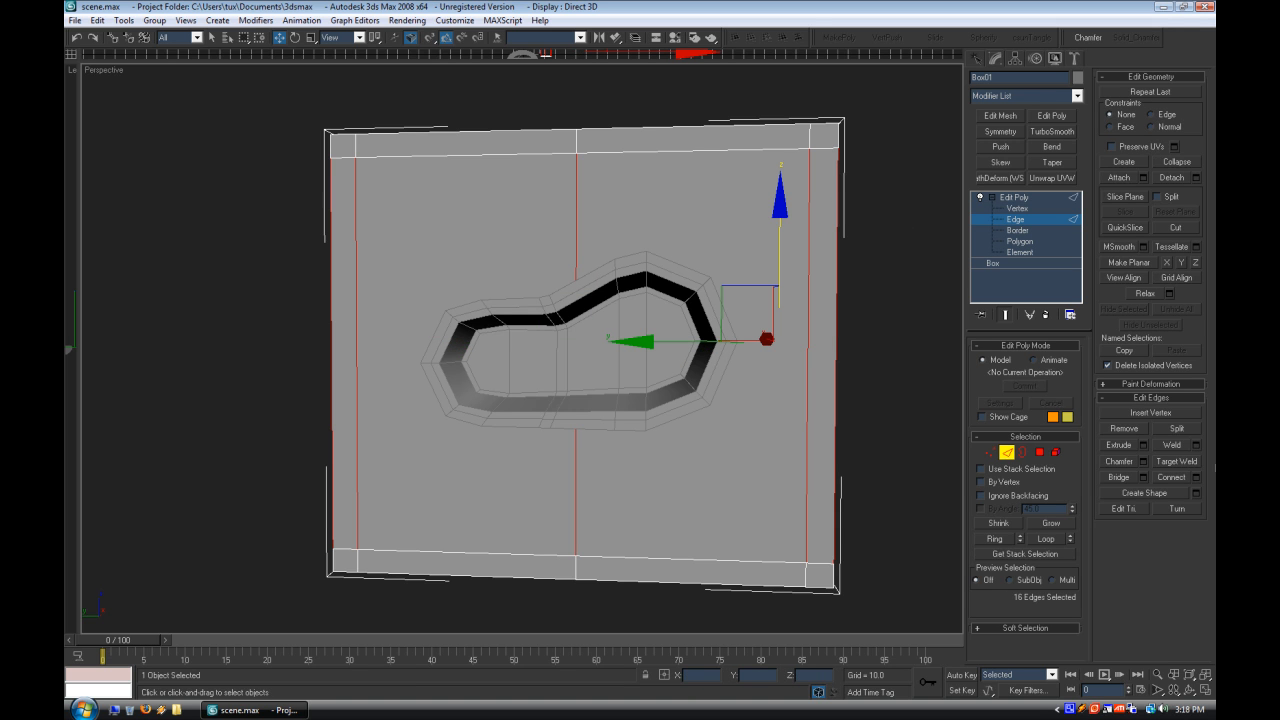
{"action": "left_click", "coordinate": [1197, 478]}
{"action": "key", "text": "Return"}
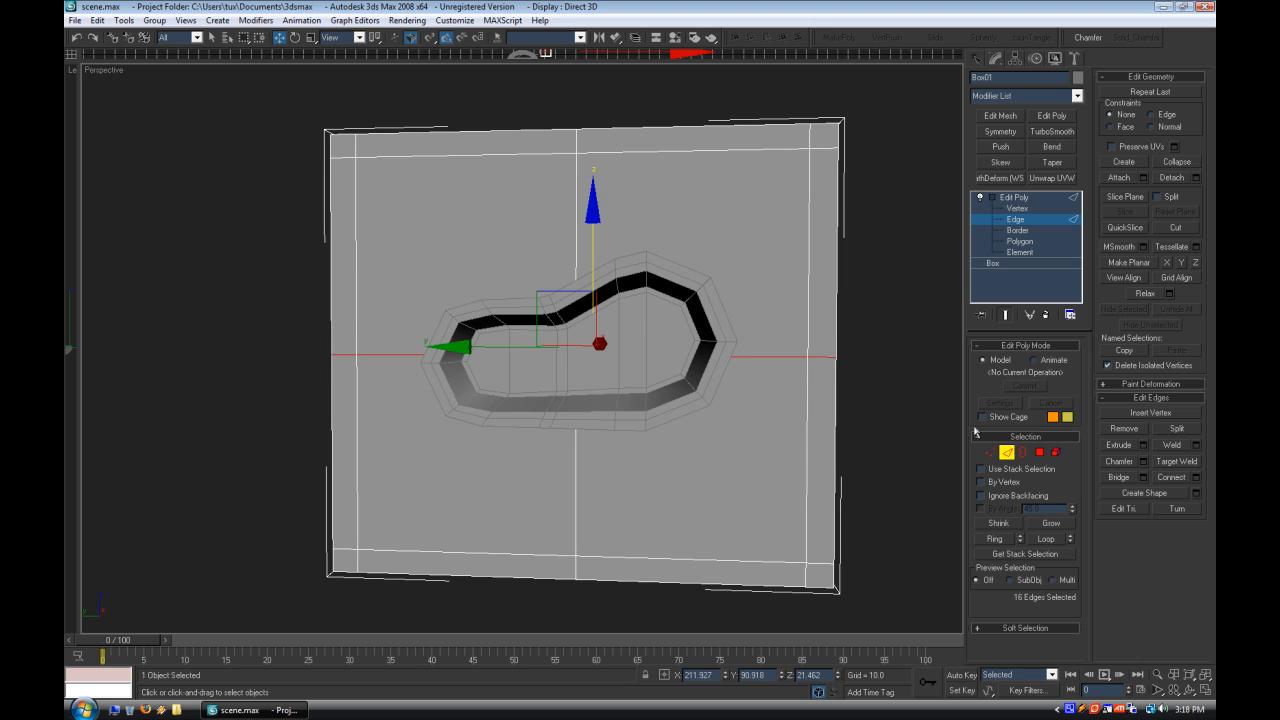
{"action": "left_click", "coordinate": [900, 433]}
Step: At polygon level, delete the four large inner polygons of the side face around the bean-shaped recess
{"action": "left_click", "coordinate": [1027, 251]}
{"action": "left_click", "coordinate": [1030, 242]}
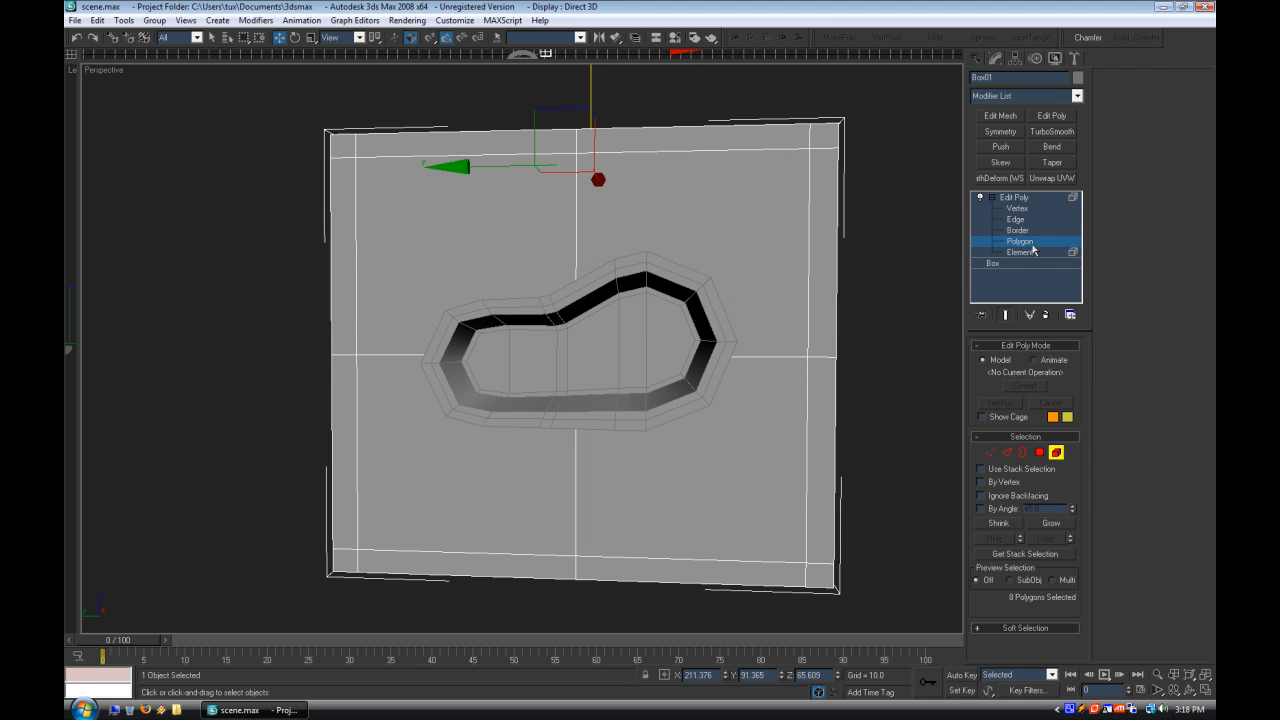
{"action": "left_click", "coordinate": [700, 232]}
{"action": "key", "text": "Delete"}
{"action": "left_click", "coordinate": [545, 243]}
{"action": "key", "text": "Delete"}
{"action": "left_click", "coordinate": [521, 452]}
{"action": "key", "text": "Delete"}
{"action": "left_click", "coordinate": [668, 468]}
{"action": "key", "text": "Delete"}
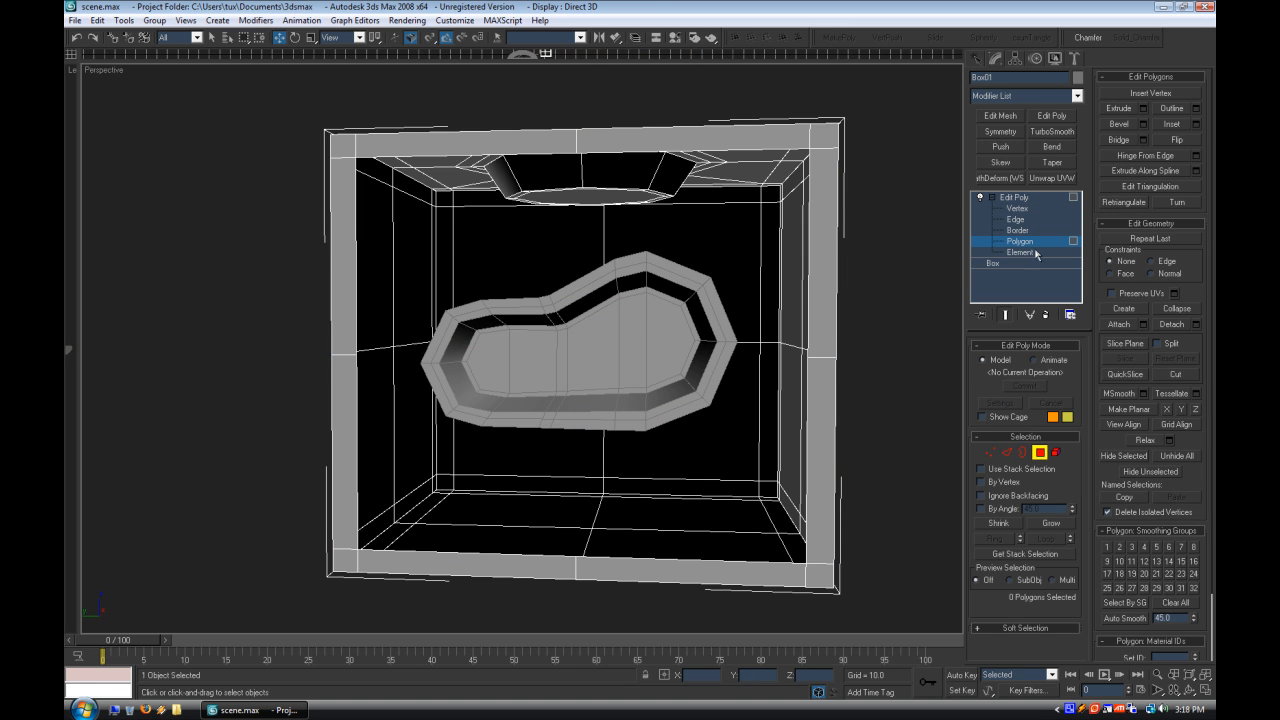
Step: Attach the bean-shaped recess piece to the box and leave the Attach command
{"action": "left_click", "coordinate": [1128, 327]}
{"action": "left_click", "coordinate": [667, 382]}
{"action": "middle_click_drag", "start_coordinate": [667, 382], "coordinate": [720, 431], "text": "alt"}
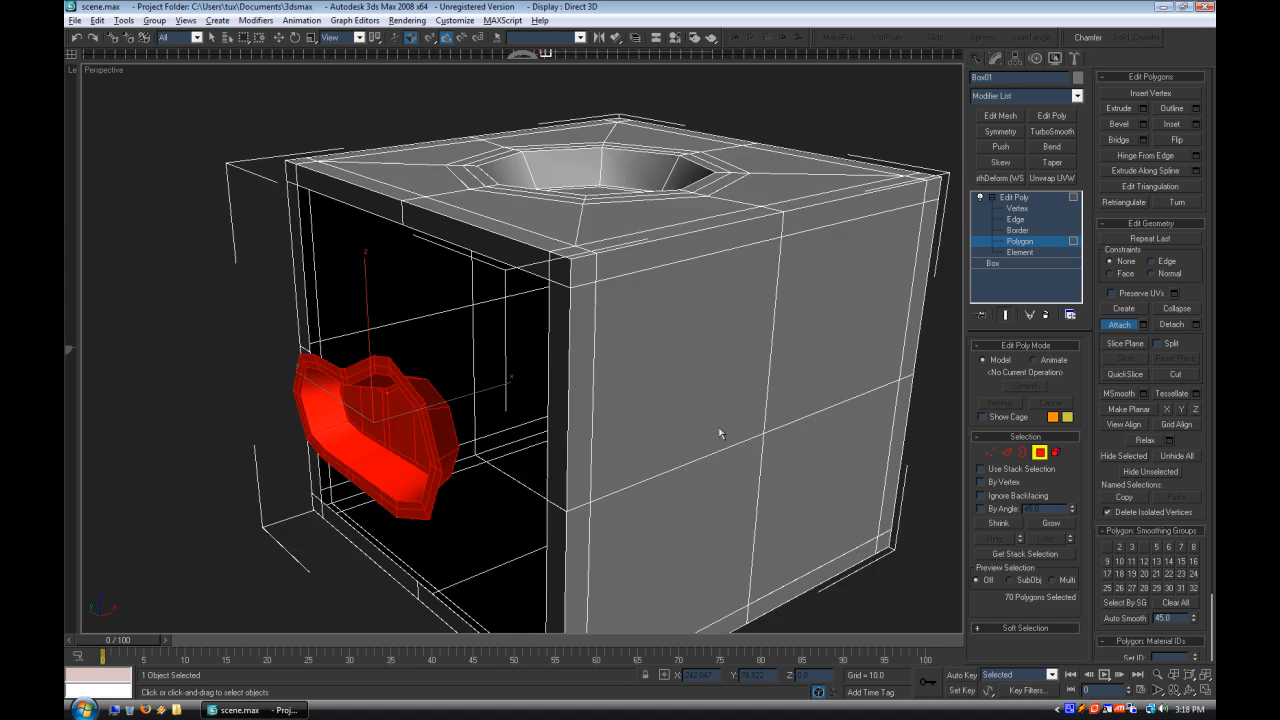
{"action": "key", "text": "z"}
{"action": "middle_click_drag", "start_coordinate": [863, 375], "coordinate": [847, 383], "text": "alt"}
{"action": "left_click", "coordinate": [1125, 329]}
Step: At element level, move the bean-shaped recess along X into position at the box's open side, and deselect it
{"action": "left_click", "coordinate": [1029, 254]}
{"action": "middle_click_drag", "start_coordinate": [518, 348], "coordinate": [588, 396], "text": "alt"}
{"action": "left_click_drag", "start_coordinate": [602, 343], "coordinate": [715, 338]}
{"action": "middle_click_drag", "start_coordinate": [715, 338], "coordinate": [711, 343], "text": "alt"}
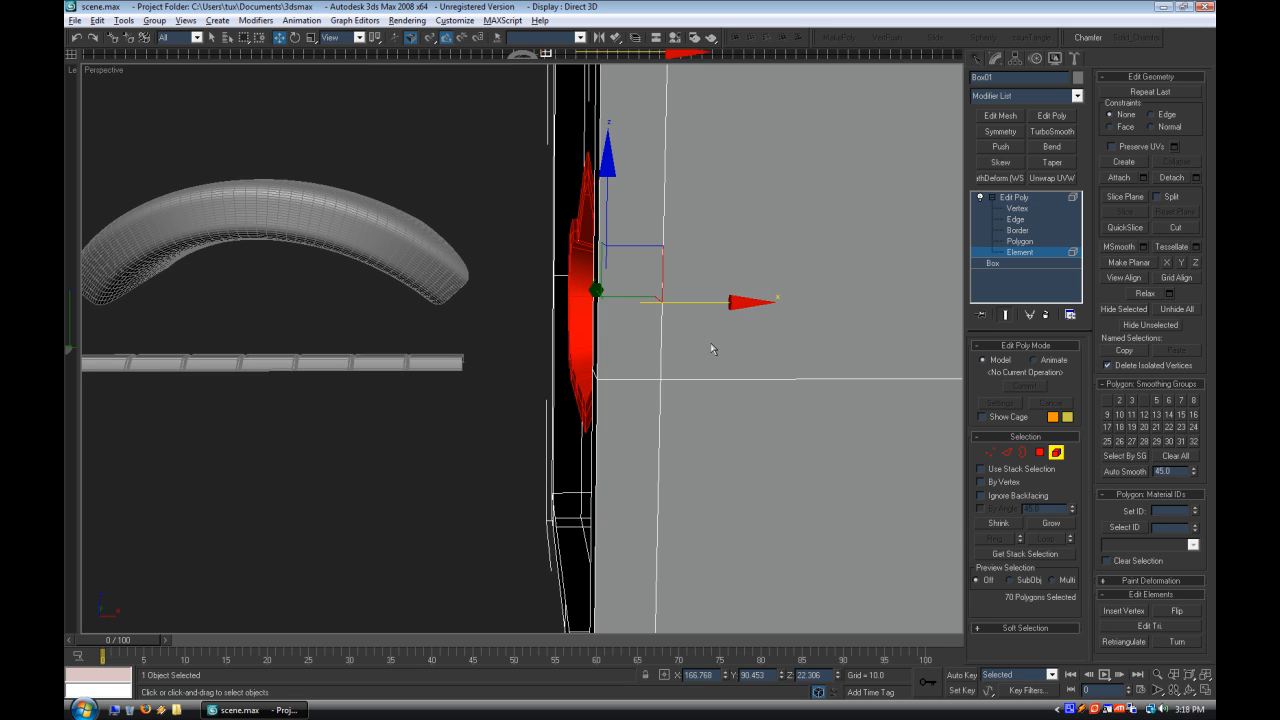
{"action": "left_click_drag", "start_coordinate": [692, 303], "coordinate": [682, 303]}
{"action": "middle_click_drag", "start_coordinate": [682, 303], "coordinate": [660, 405], "text": "alt"}
{"action": "middle_click_drag", "start_coordinate": [524, 388], "coordinate": [557, 376], "text": "alt"}
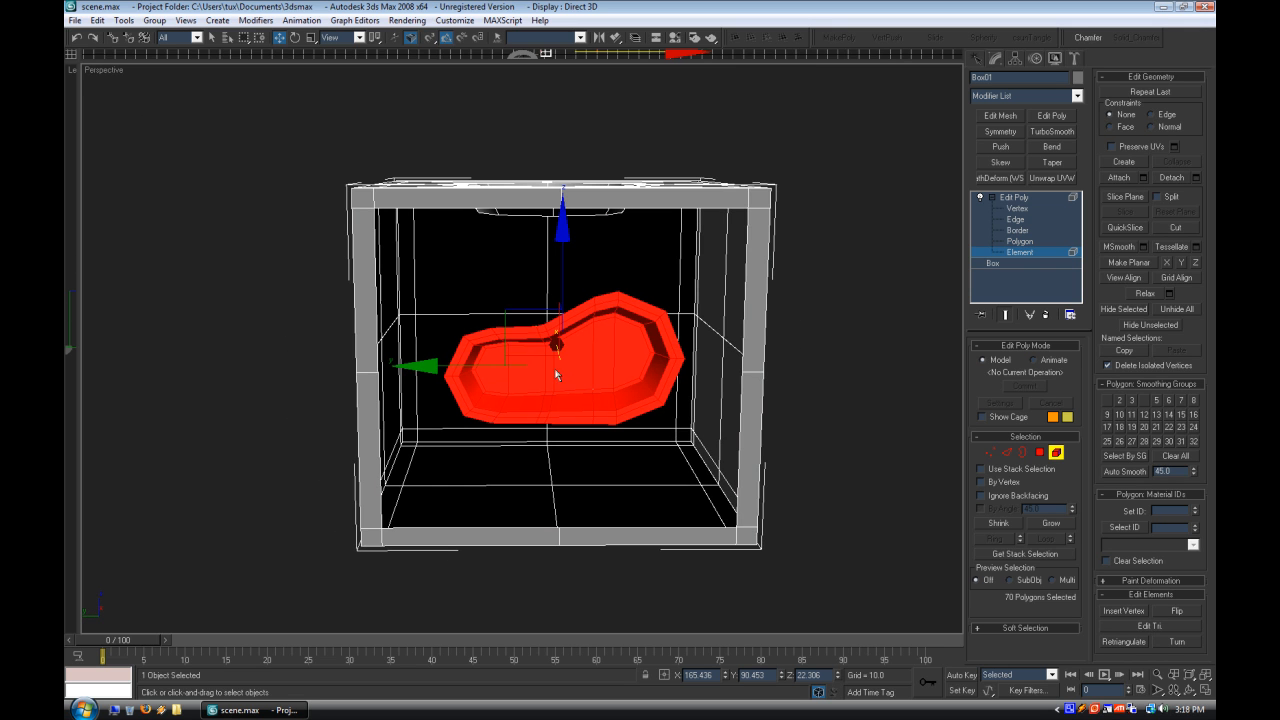
{"action": "left_click", "coordinate": [711, 580]}
Step: At border level, select the side opening's border and the bean-shaped recess's outer border and bridge them
{"action": "middle_click_drag", "start_coordinate": [711, 580], "coordinate": [714, 517], "text": "alt"}
{"action": "key", "text": "3"}
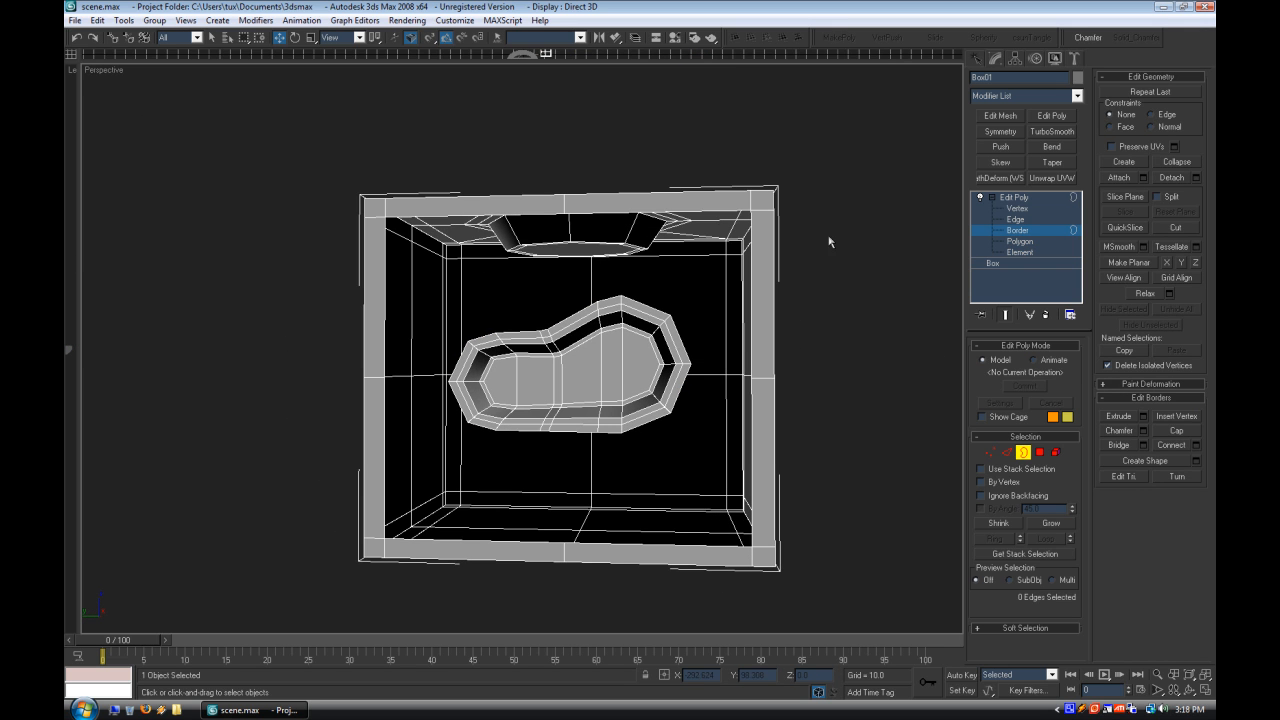
{"action": "left_click", "coordinate": [688, 215]}
{"action": "left_click", "coordinate": [635, 306], "text": "ctrl"}
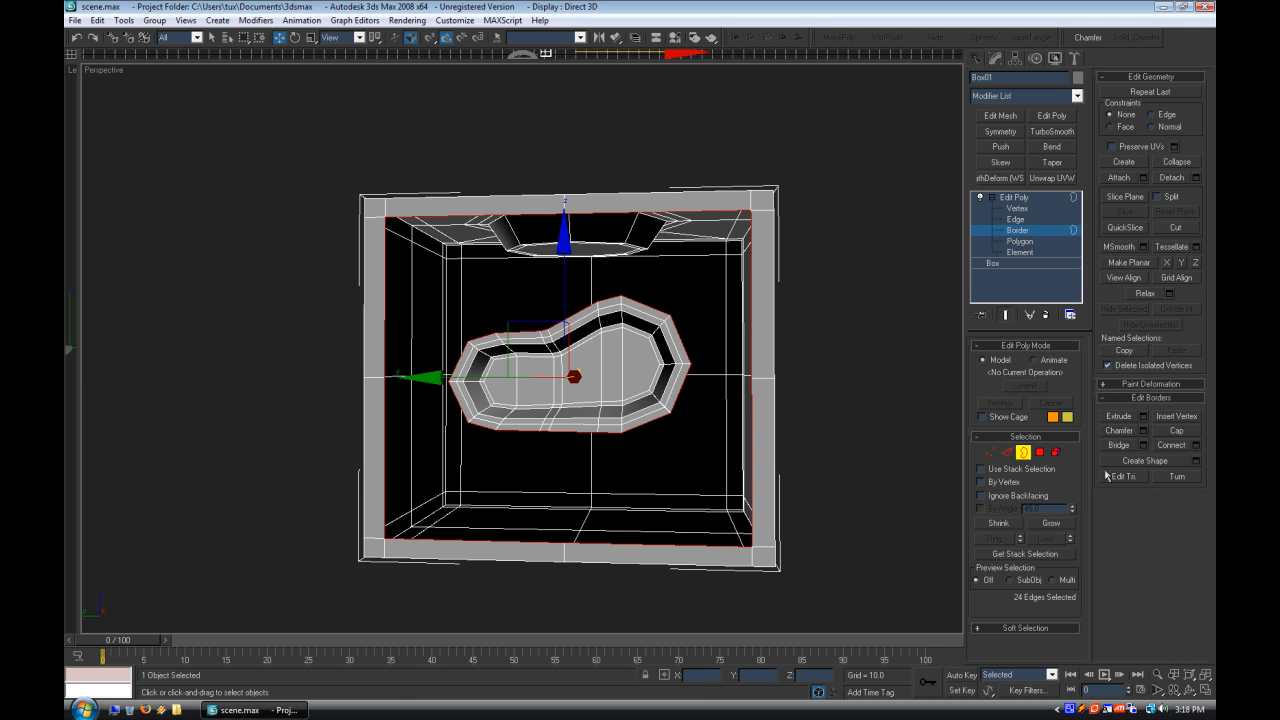
{"action": "left_click", "coordinate": [1122, 448]}
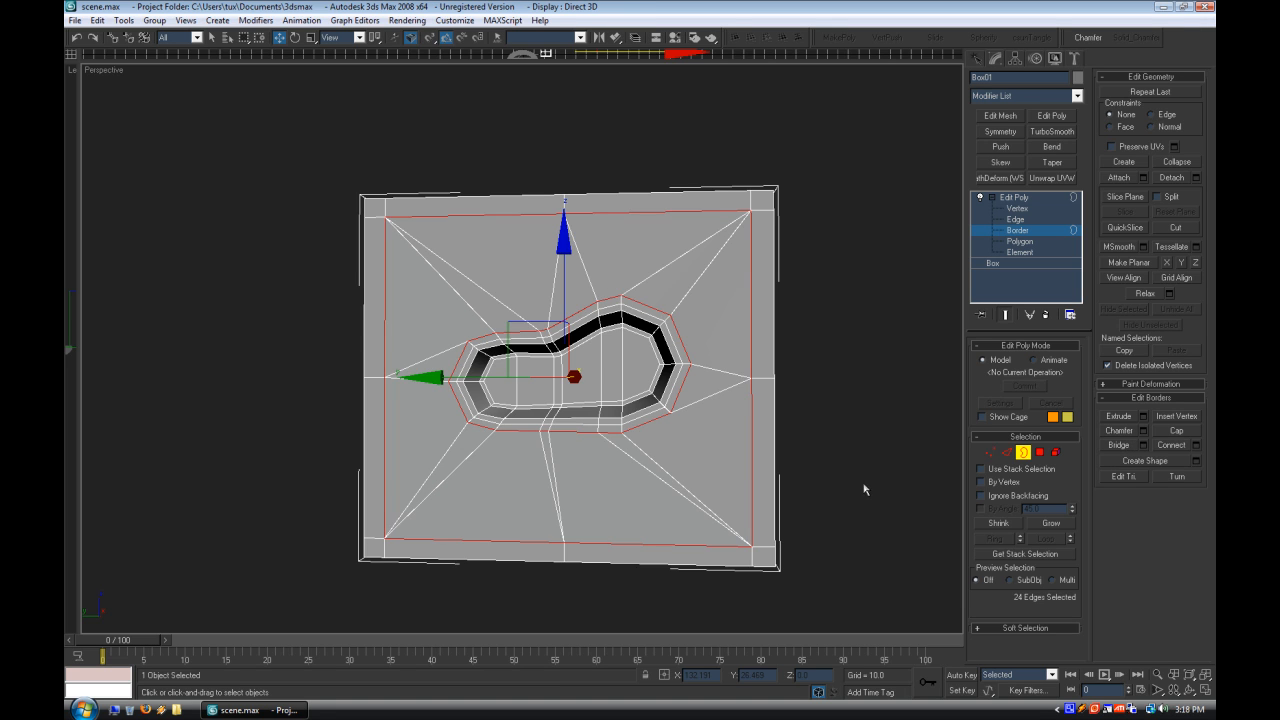
{"action": "left_click", "coordinate": [866, 490]}
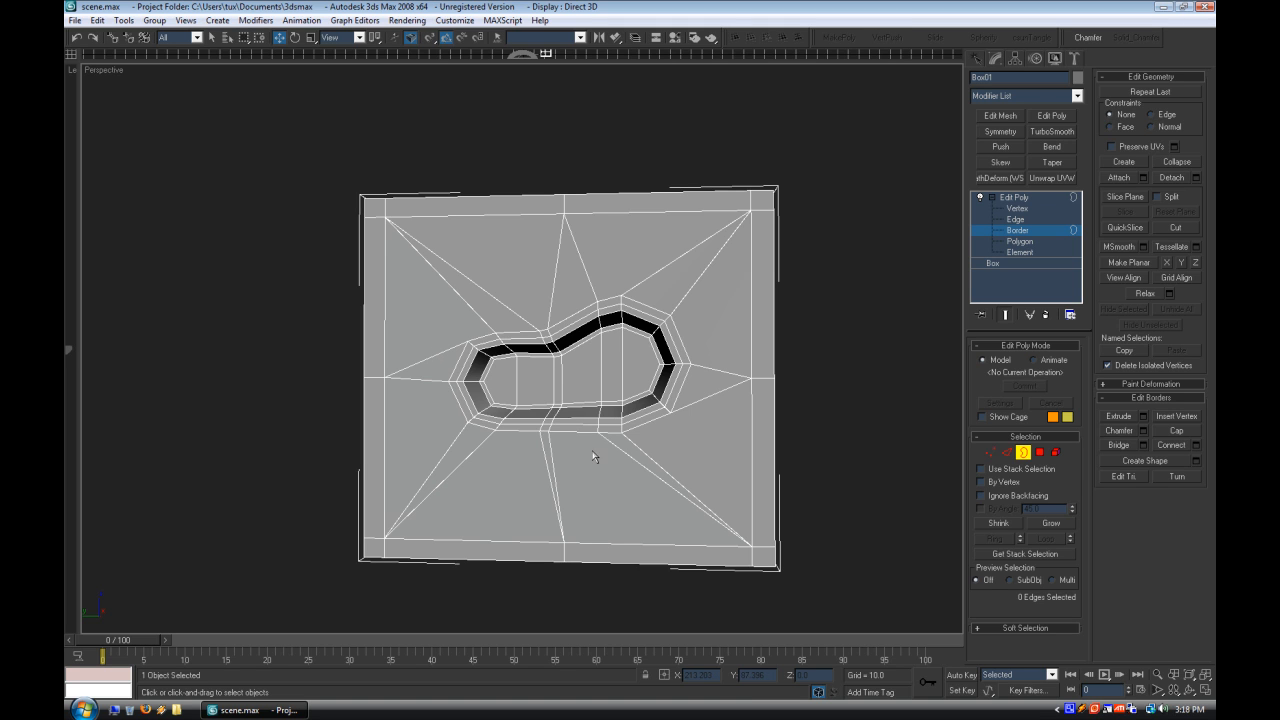
Step: Apply TurboSmooth to the box with 2 iterations and view the bean-shaped recess without edged faces
{"action": "left_click", "coordinate": [1015, 199]}
{"action": "left_click", "coordinate": [1060, 133]}
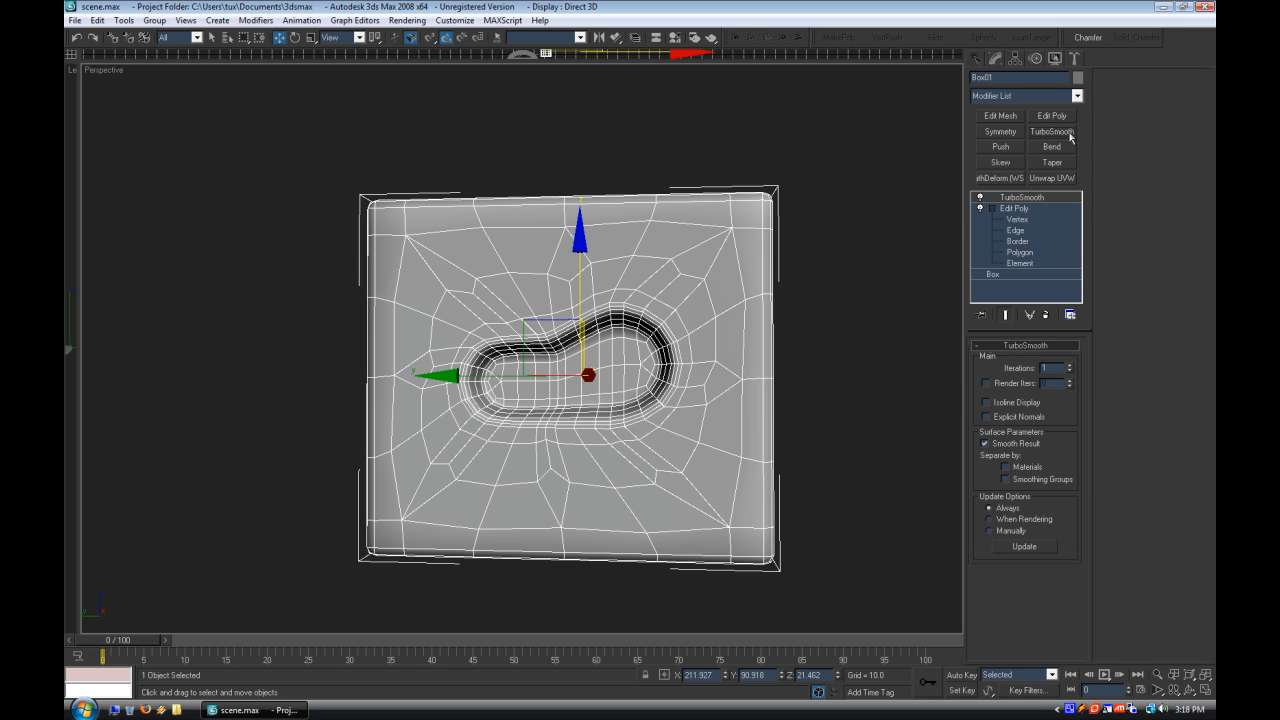
{"action": "left_click", "coordinate": [1070, 366]}
{"action": "left_click", "coordinate": [891, 320]}
{"action": "right_click", "coordinate": [122, 70]}
{"action": "left_click", "coordinate": [166, 141]}
{"action": "middle_click_drag", "start_coordinate": [374, 277], "coordinate": [600, 375], "text": "alt"}
{"action": "left_click", "coordinate": [649, 390]}
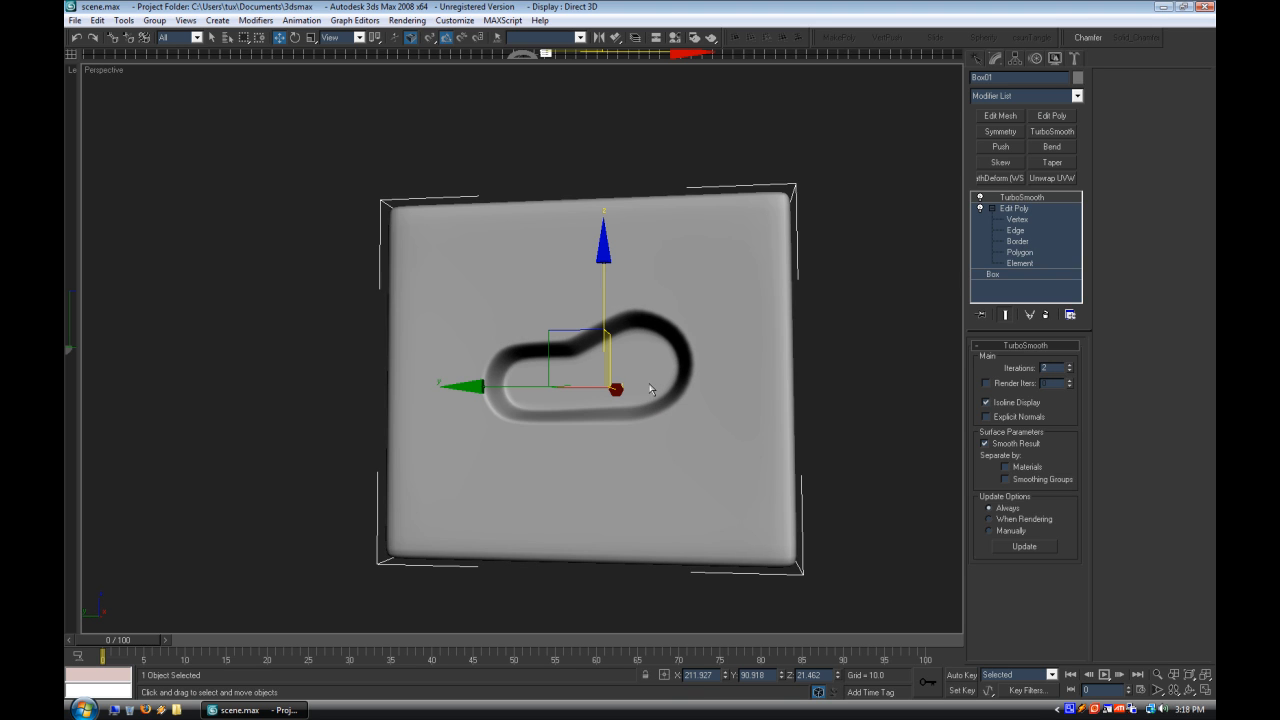
Step: Delete TurboSmooth, go to the Edit Poly's edge level and display edged faces again
{"action": "right_click", "coordinate": [1019, 199]}
{"action": "left_click", "coordinate": [1025, 209]}
{"action": "left_click", "coordinate": [1015, 219]}
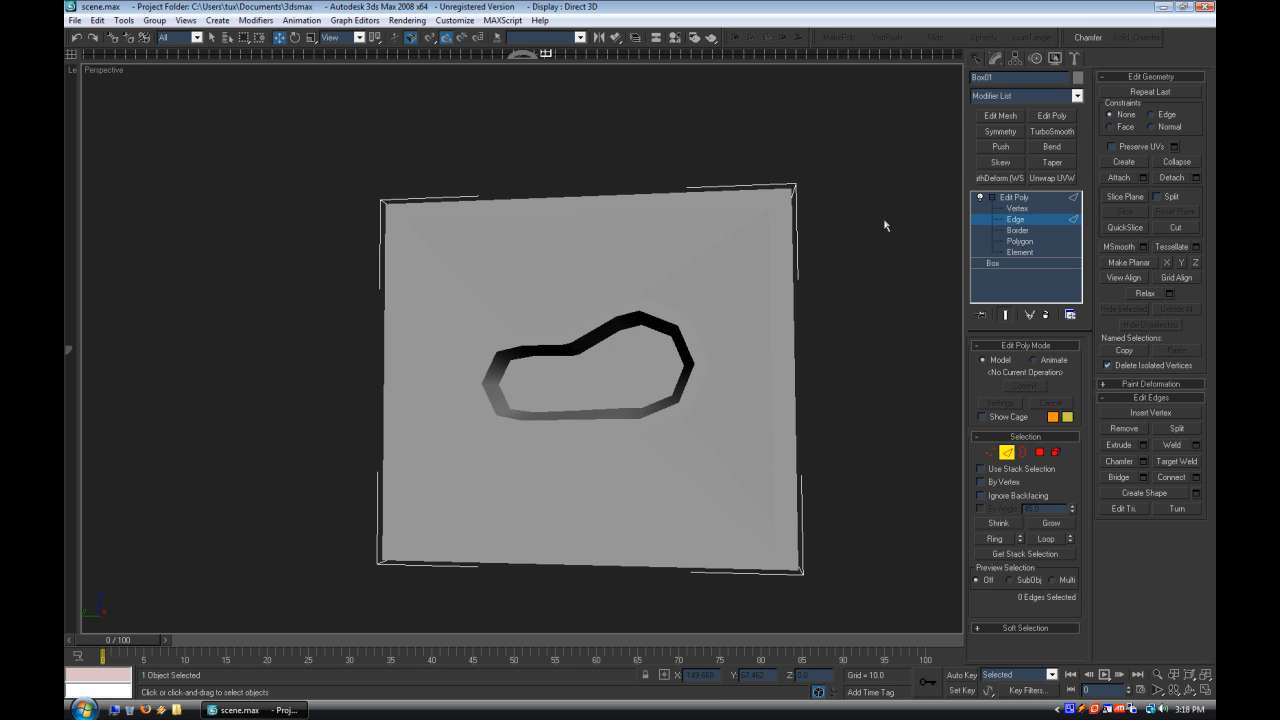
{"action": "right_click", "coordinate": [117, 72]}
{"action": "left_click", "coordinate": [138, 146]}
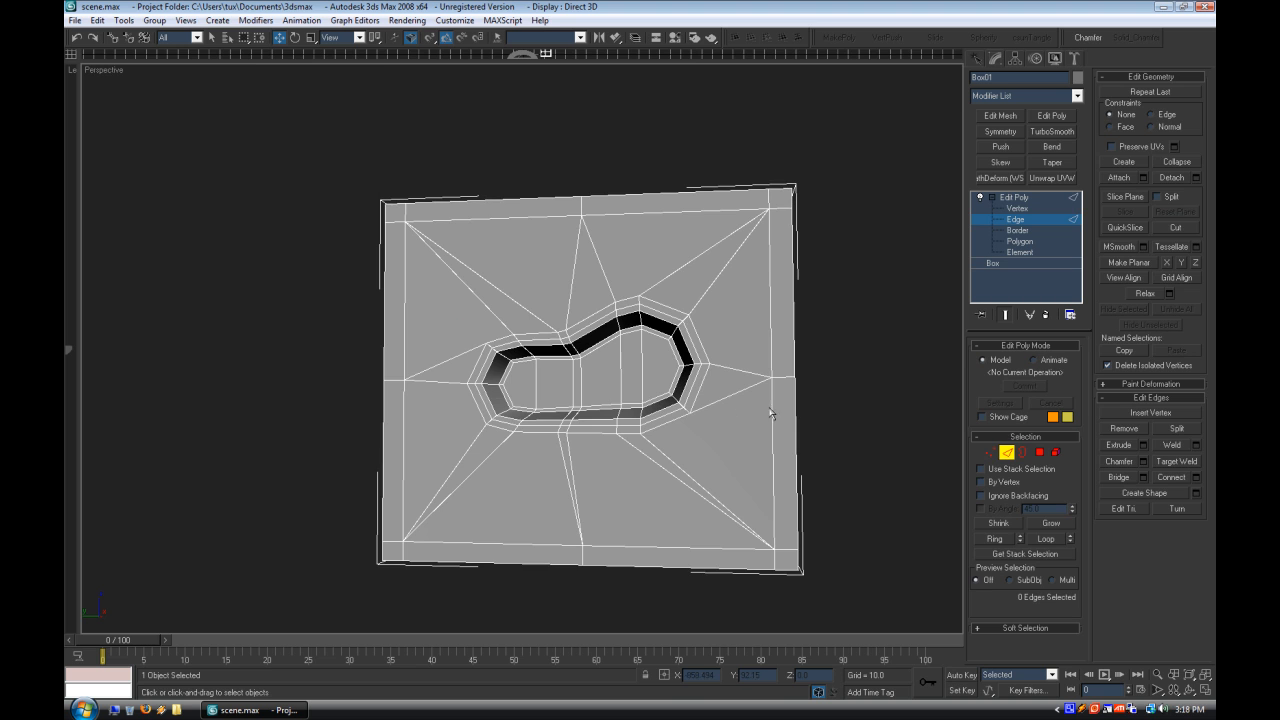
Step: Preview the bridged side face with TurboSmooth at 2 iterations and delete the modifier again
{"action": "left_click", "coordinate": [1020, 199]}
{"action": "left_click", "coordinate": [1048, 132]}
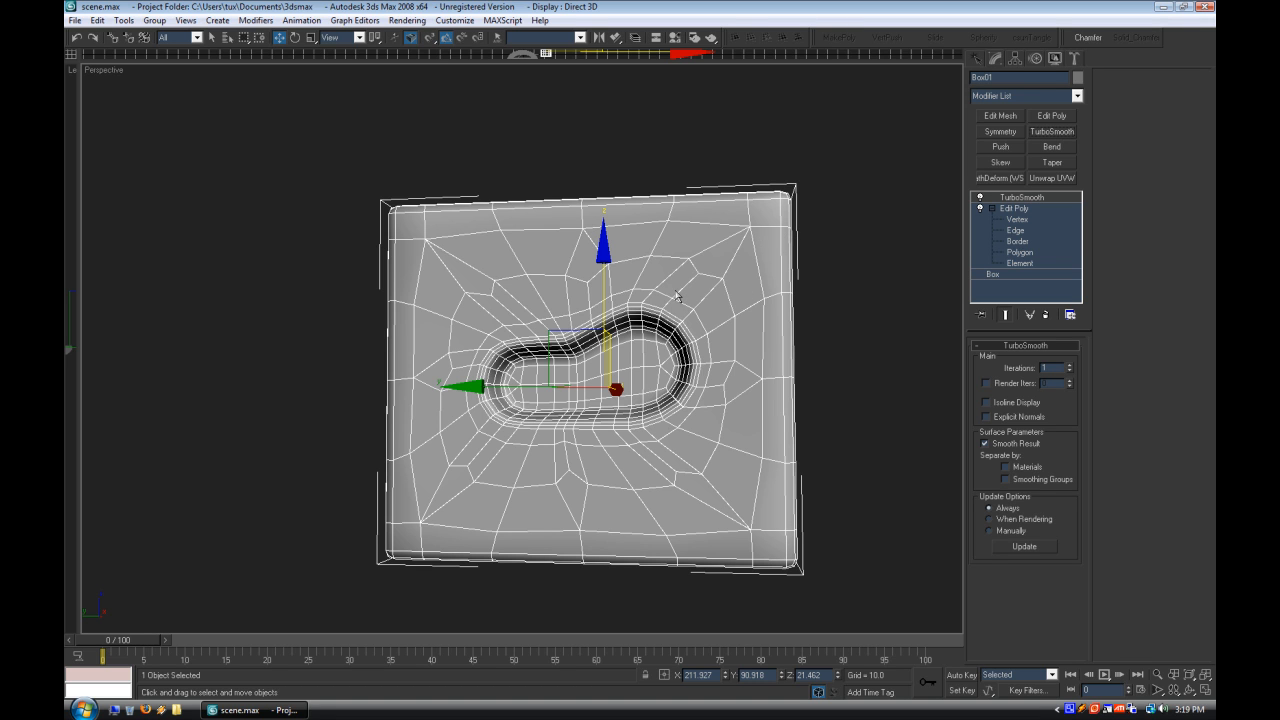
{"action": "left_click", "coordinate": [1069, 366]}
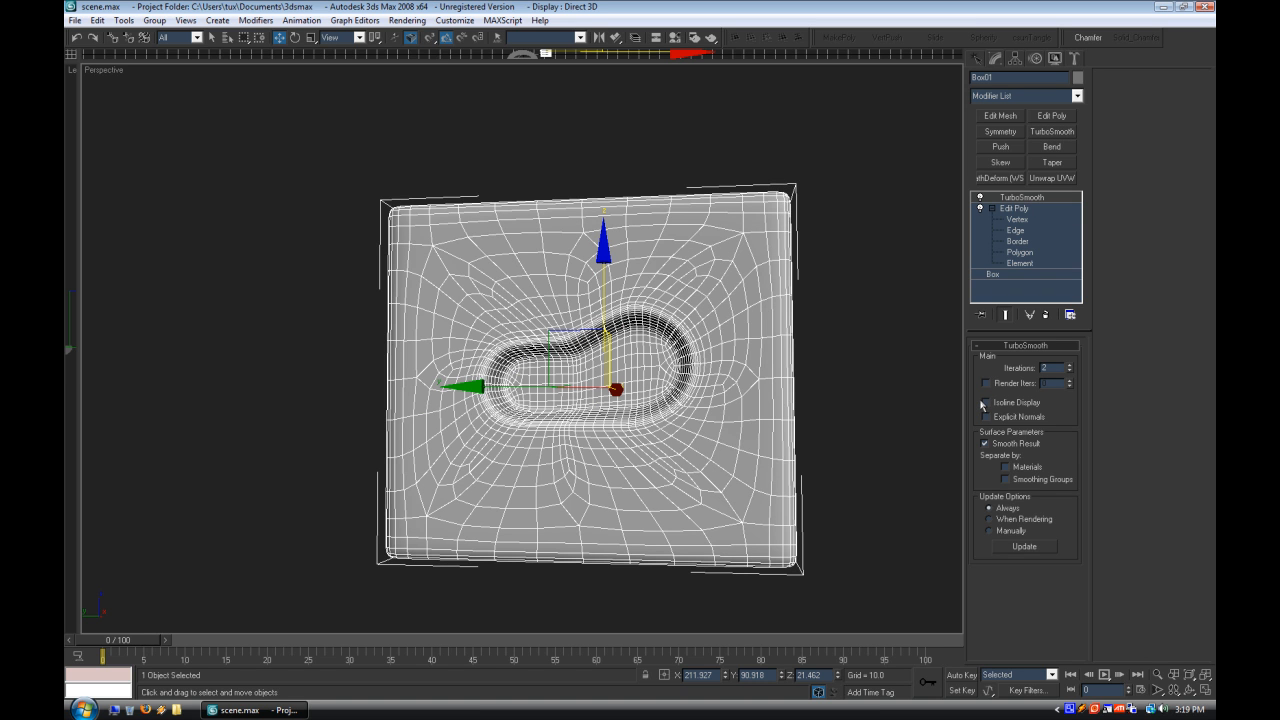
{"action": "right_click", "coordinate": [1030, 204]}
{"action": "left_click", "coordinate": [1045, 213]}
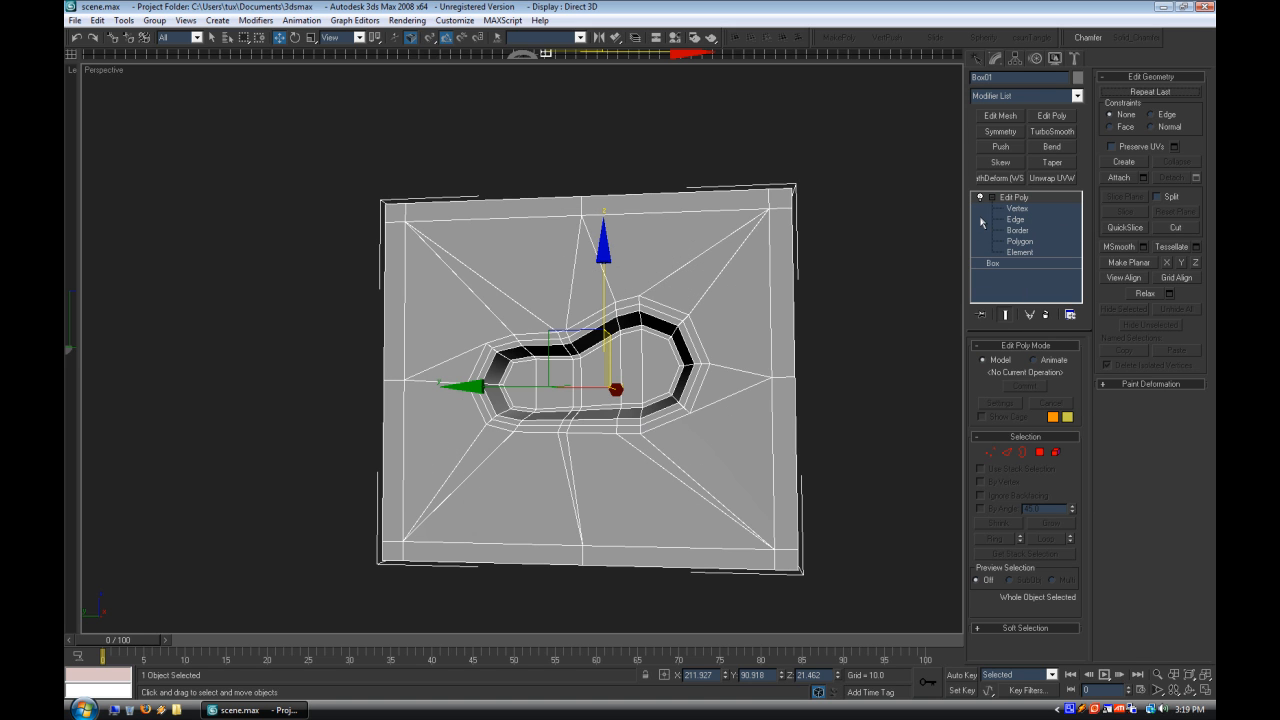
Step: At edge level, remove the surplus bridge edges running from the side face's four corners and lower midpoint to the recess
{"action": "left_click", "coordinate": [1010, 220]}
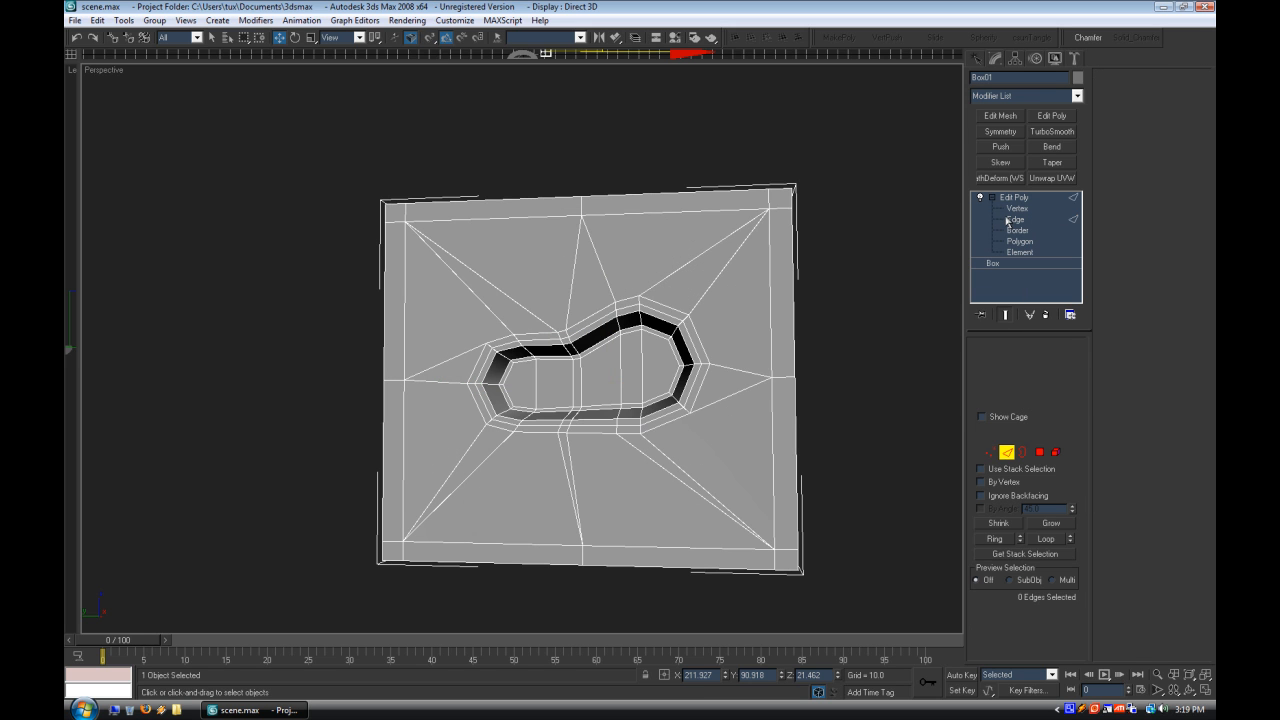
{"action": "left_click", "coordinate": [686, 276]}
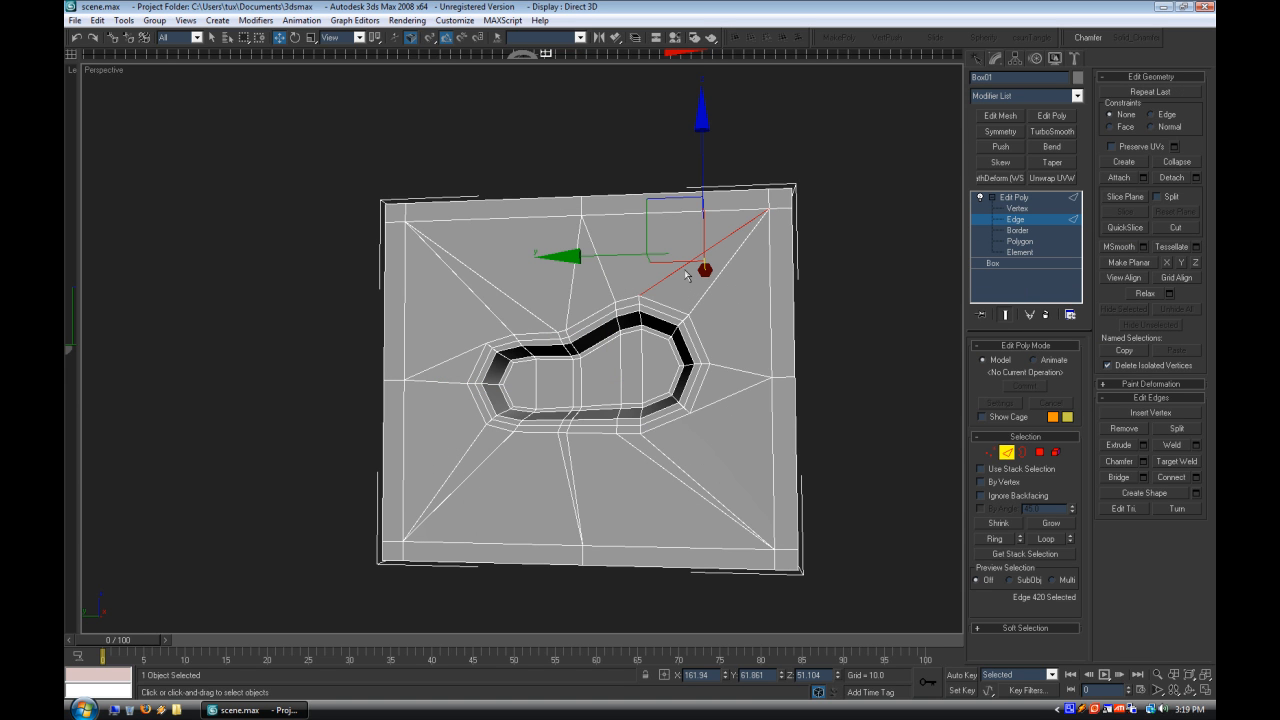
{"action": "left_click", "coordinate": [701, 350]}
{"action": "left_click", "coordinate": [648, 460]}
{"action": "left_click", "coordinate": [647, 465]}
{"action": "left_click", "coordinate": [567, 467]}
{"action": "left_click", "coordinate": [564, 466]}
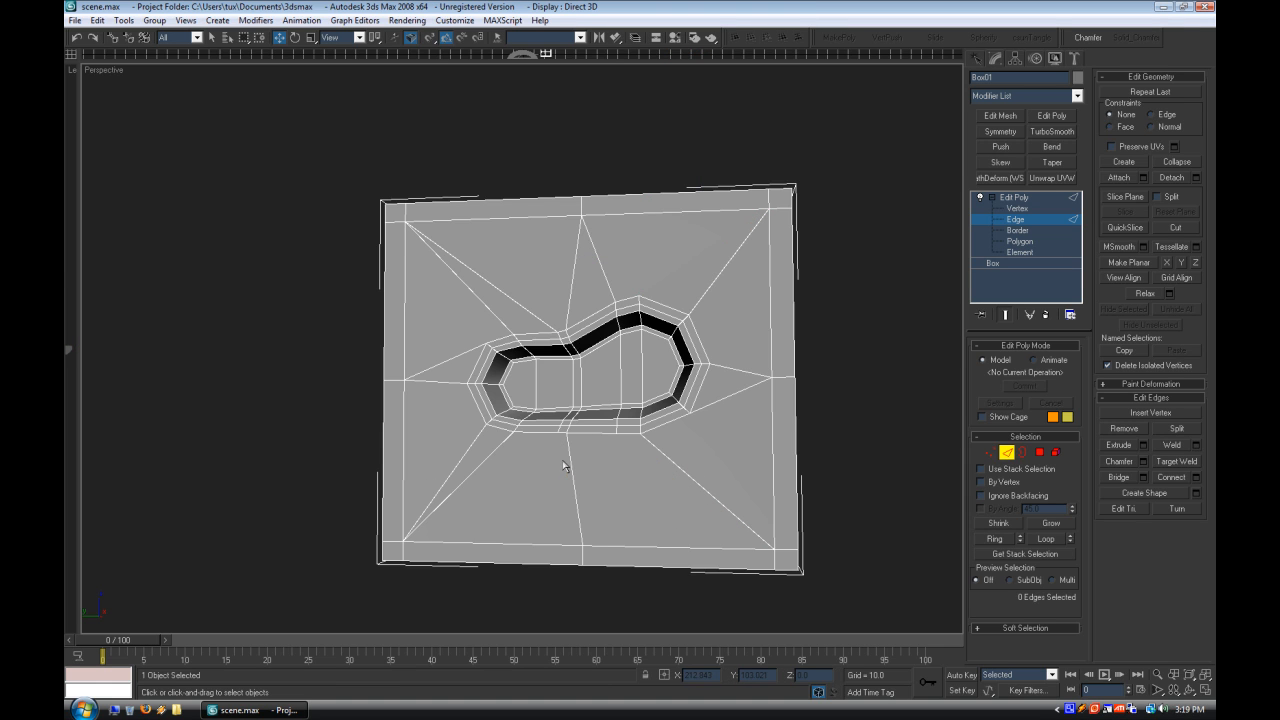
{"action": "left_click", "coordinate": [495, 459]}
{"action": "left_click", "coordinate": [484, 457]}
{"action": "left_click", "coordinate": [496, 328]}
{"action": "left_click", "coordinate": [505, 340]}
Step: Apply TurboSmooth to the cleaned-up box, compare it at 0 iterations, and set the iterations to 2
{"action": "left_click", "coordinate": [1015, 197]}
{"action": "left_click", "coordinate": [1056, 134]}
{"action": "scroll", "coordinate": [857, 262], "scroll_direction": "up", "scroll_amount": 2}
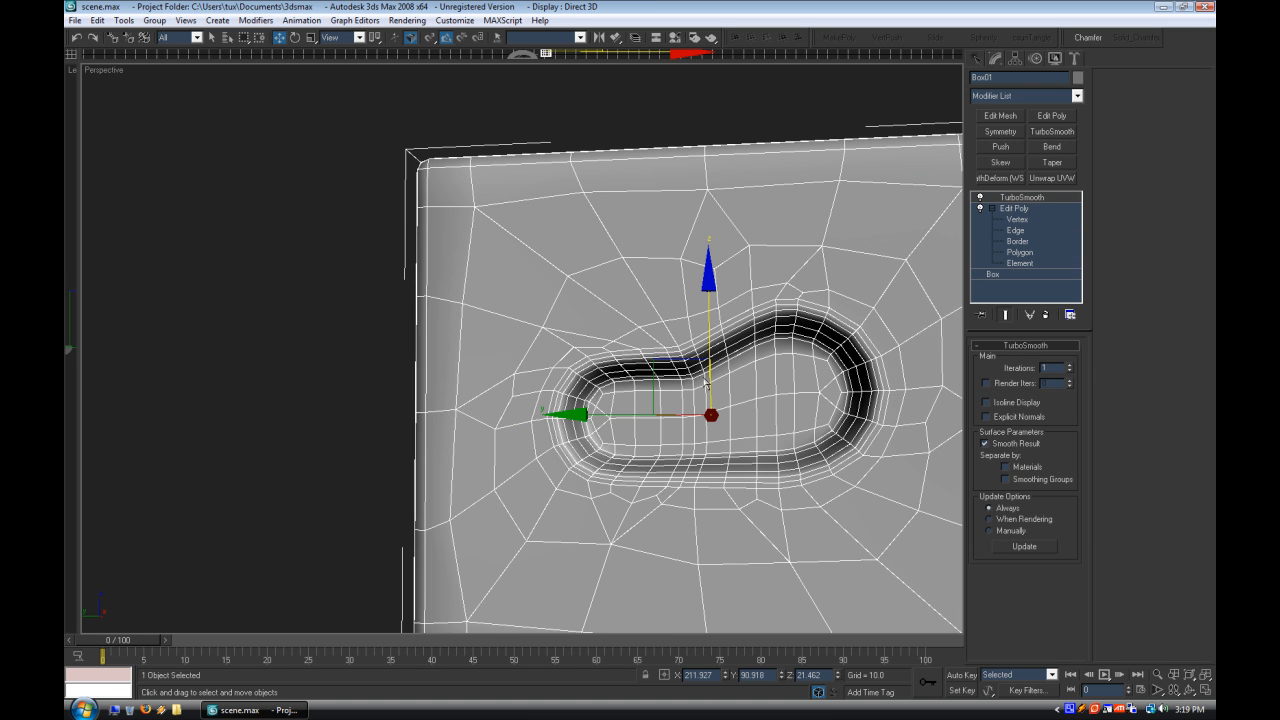
{"action": "left_click", "coordinate": [1070, 371]}
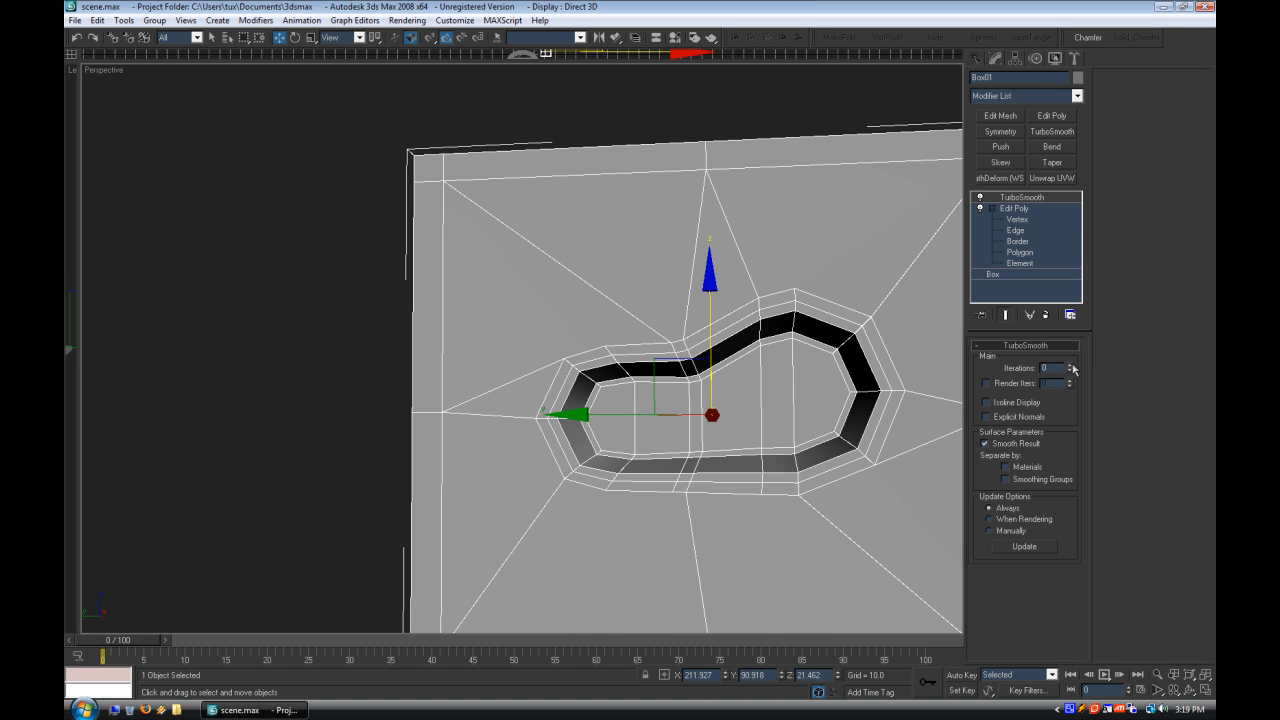
{"action": "left_click", "coordinate": [1070, 366]}
{"action": "left_click", "coordinate": [1070, 366]}
Step: Inspect the smoothed bean-shaped recess without edged faces, and turn edged faces back on
{"action": "right_click", "coordinate": [112, 71]}
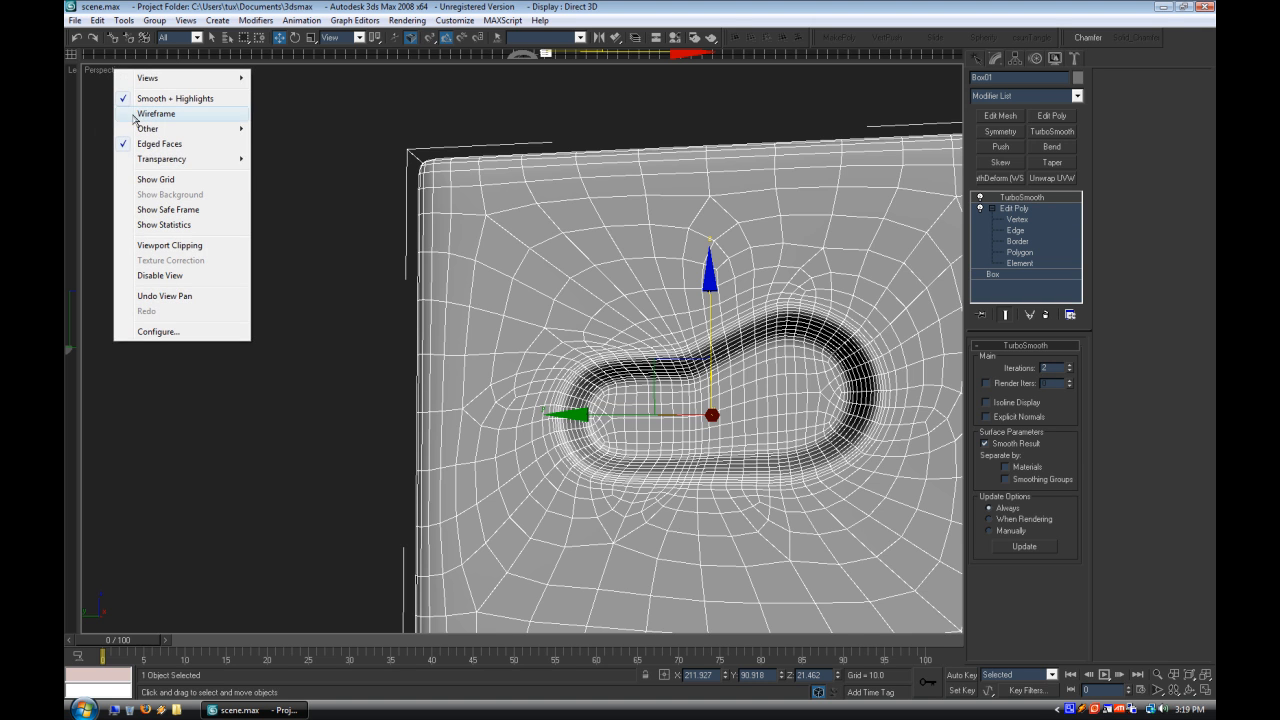
{"action": "left_click", "coordinate": [159, 143]}
{"action": "scroll", "coordinate": [251, 323], "scroll_direction": "down", "scroll_amount": 2}
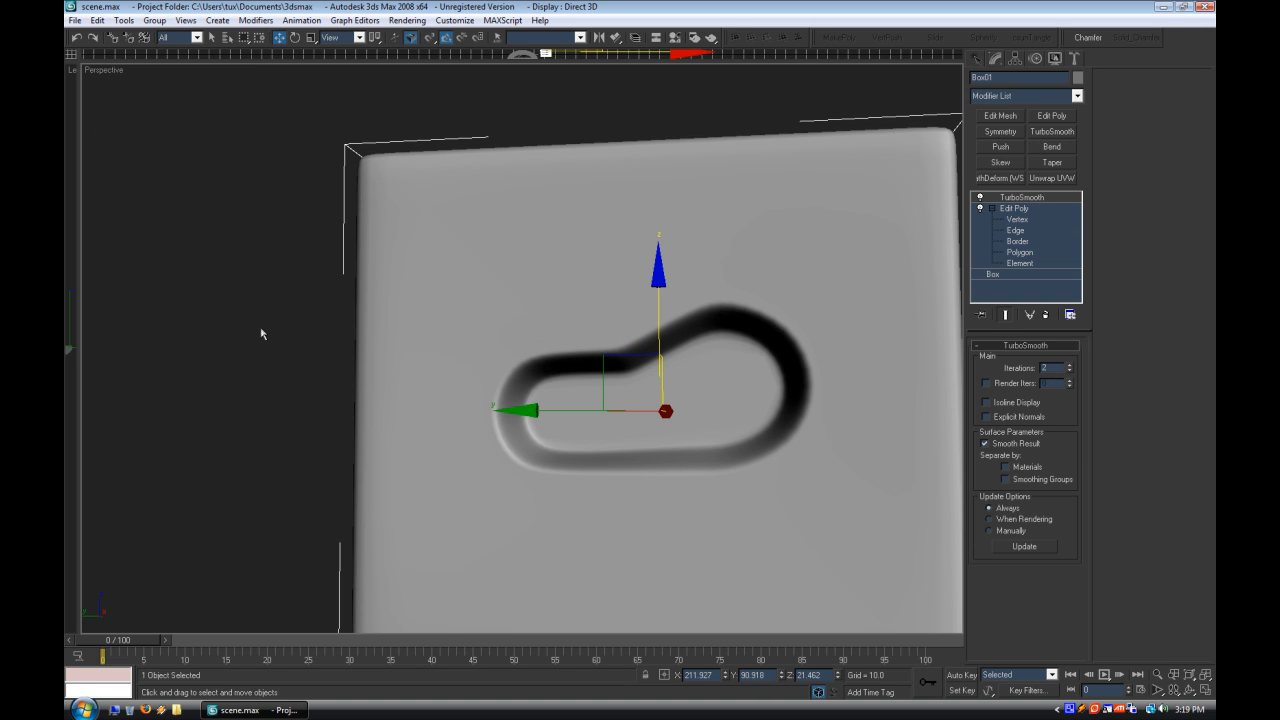
{"action": "right_click", "coordinate": [100, 70]}
{"action": "left_click", "coordinate": [150, 143]}
{"action": "scroll", "coordinate": [370, 320], "scroll_direction": "down", "scroll_amount": 3}
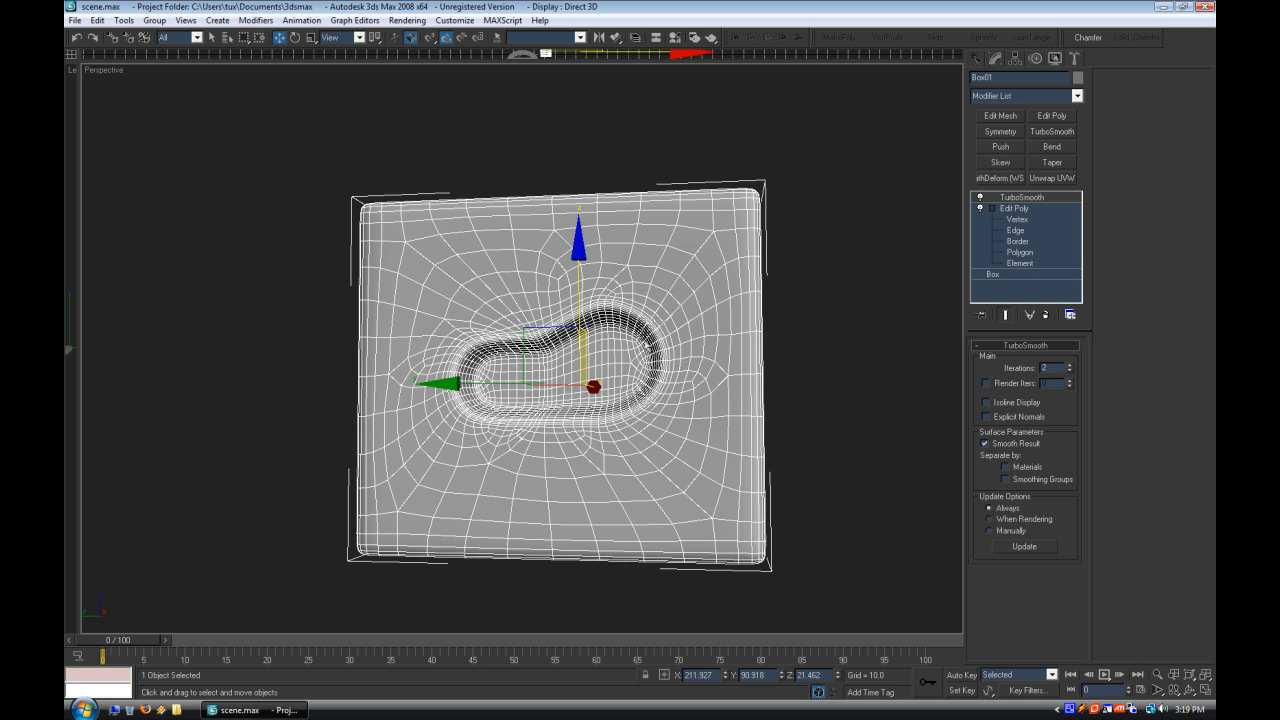
Step: Delete TurboSmooth and, at edge level, remove the slanted surplus edge between the face's left border and the recess
{"action": "right_click", "coordinate": [1018, 196]}
{"action": "left_click", "coordinate": [980, 214]}
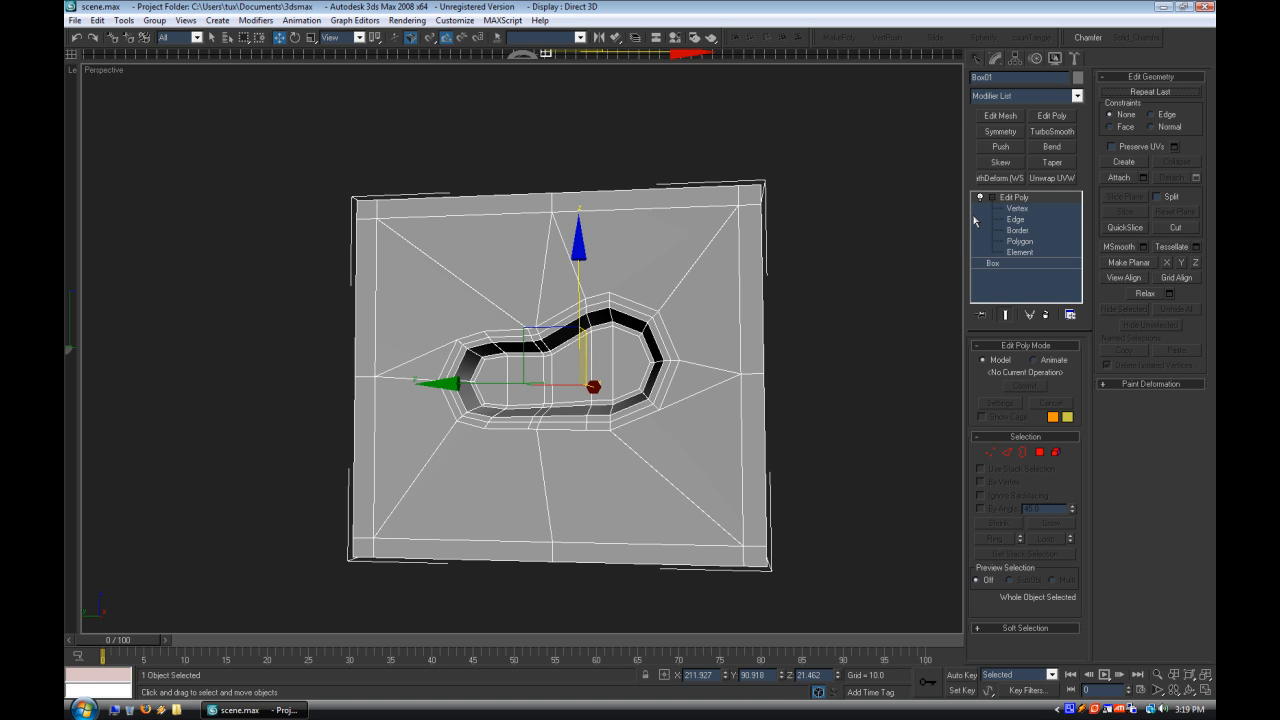
{"action": "left_click", "coordinate": [1015, 219]}
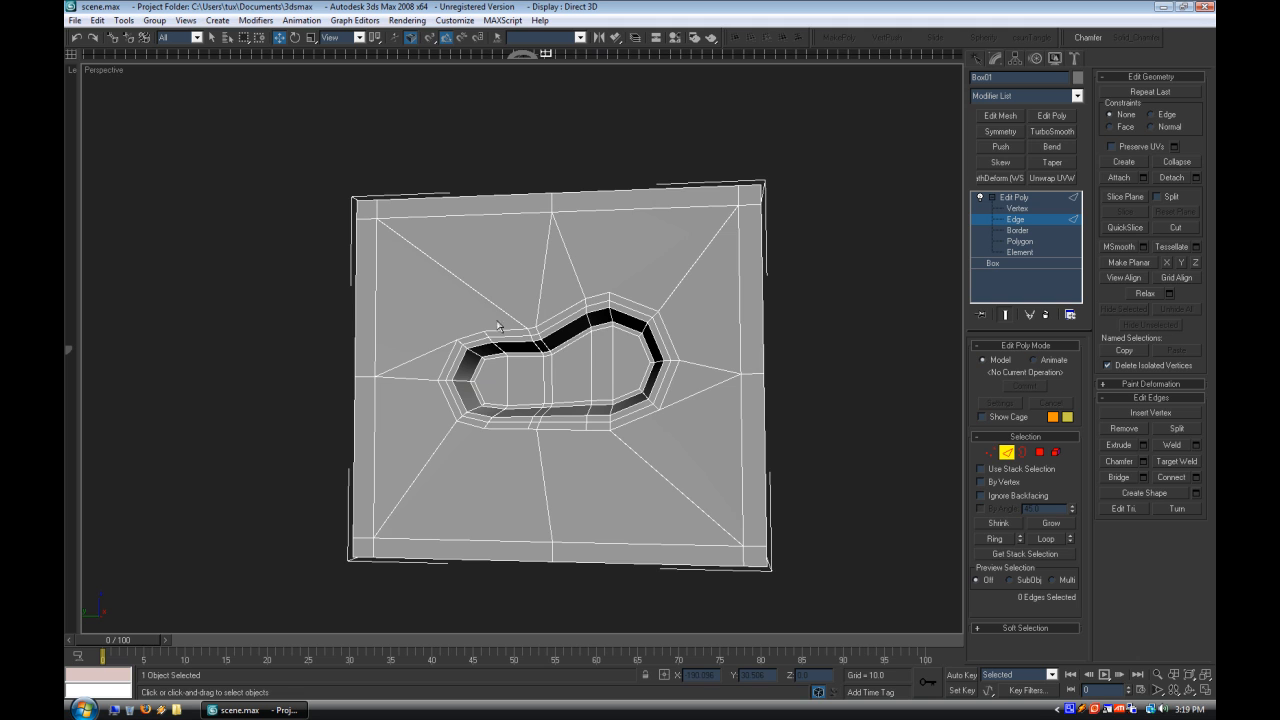
{"action": "left_click", "coordinate": [430, 355]}
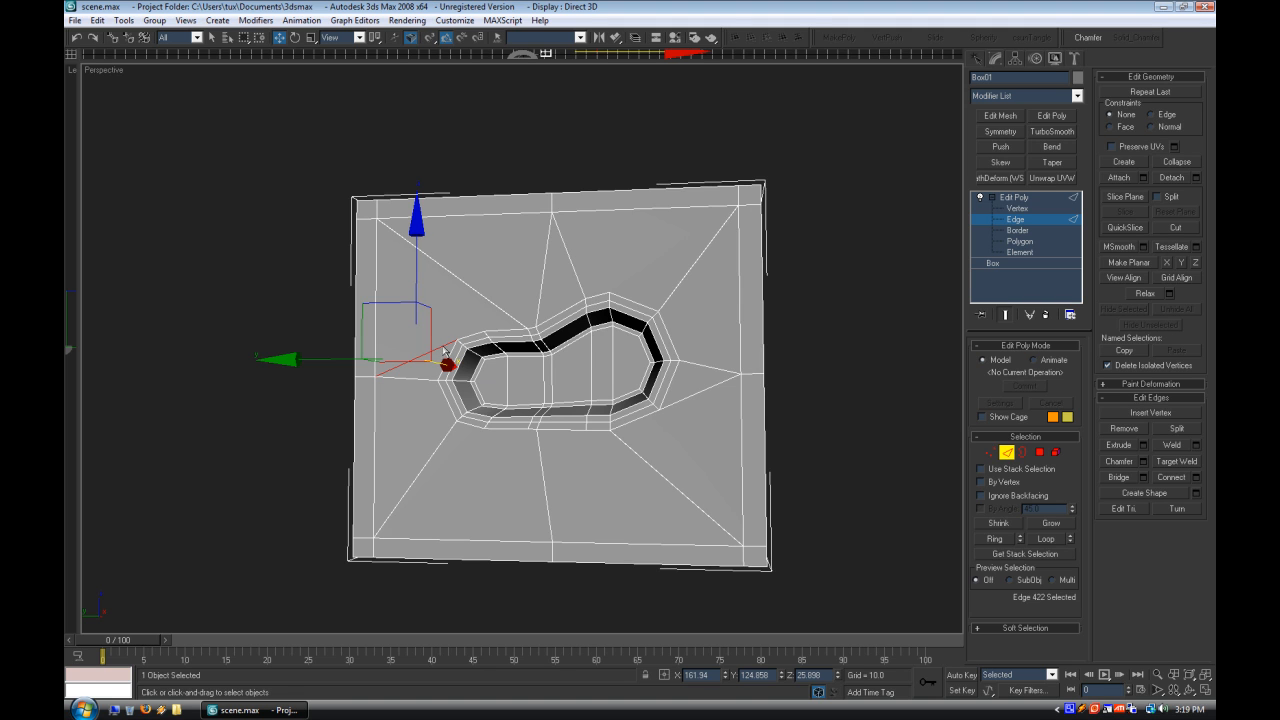
{"action": "left_click", "coordinate": [792, 321]}
Step: Create edges from the recess's upper-left vertex to the face's inner upper-left corner and from its lower-left vertex to the lower midpoint
{"action": "left_click", "coordinate": [1125, 163]}
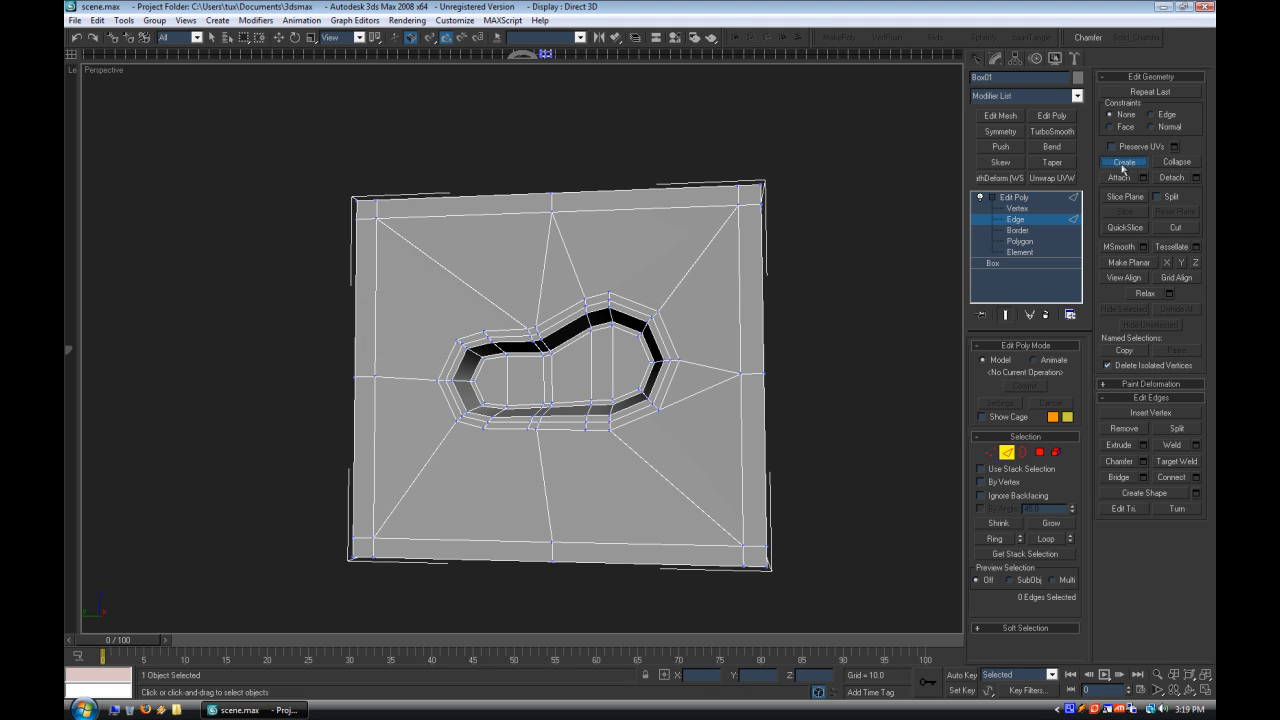
{"action": "left_click", "coordinate": [457, 342]}
{"action": "left_click", "coordinate": [377, 221]}
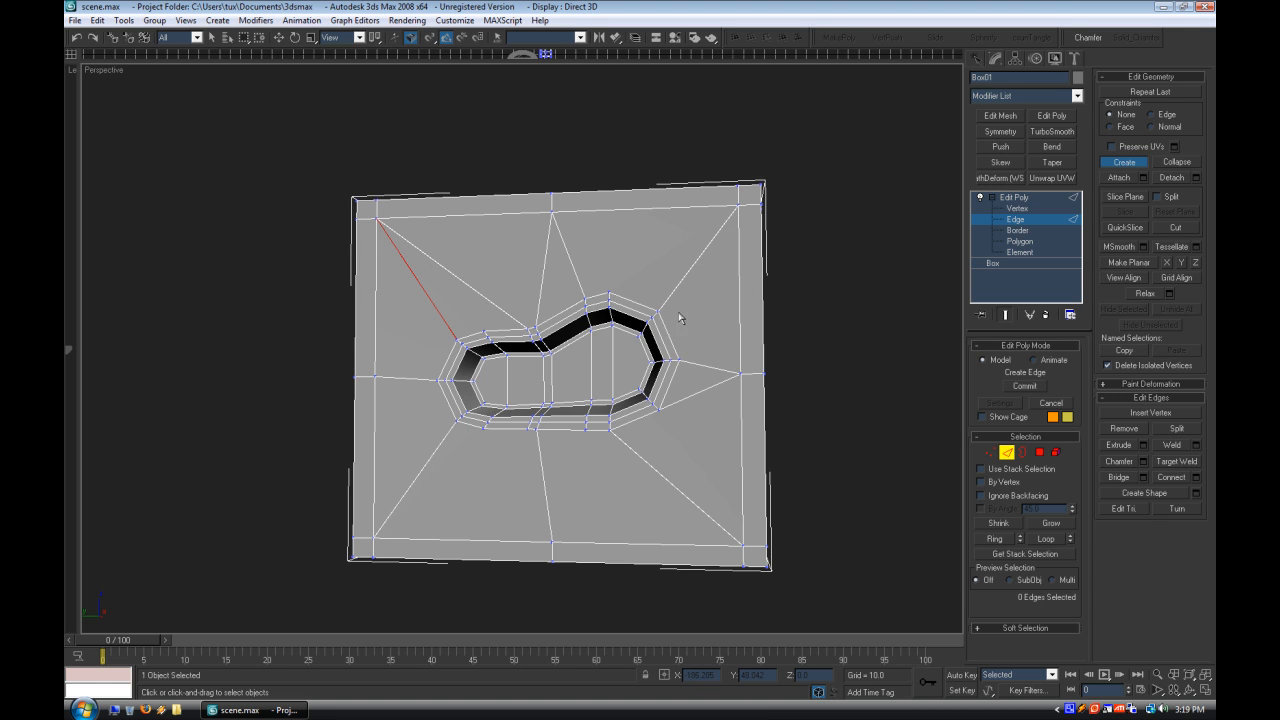
{"action": "left_click", "coordinate": [486, 431]}
{"action": "left_click", "coordinate": [551, 541]}
Step: Try a second edge from the recess's lower border to the face's lower midpoint, and undo it
{"action": "left_click", "coordinate": [531, 429]}
{"action": "left_click", "coordinate": [551, 541]}
{"action": "scroll", "coordinate": [573, 482], "scroll_direction": "up", "scroll_amount": 5}
{"action": "scroll", "coordinate": [570, 311], "scroll_direction": "up", "scroll_amount": 3}
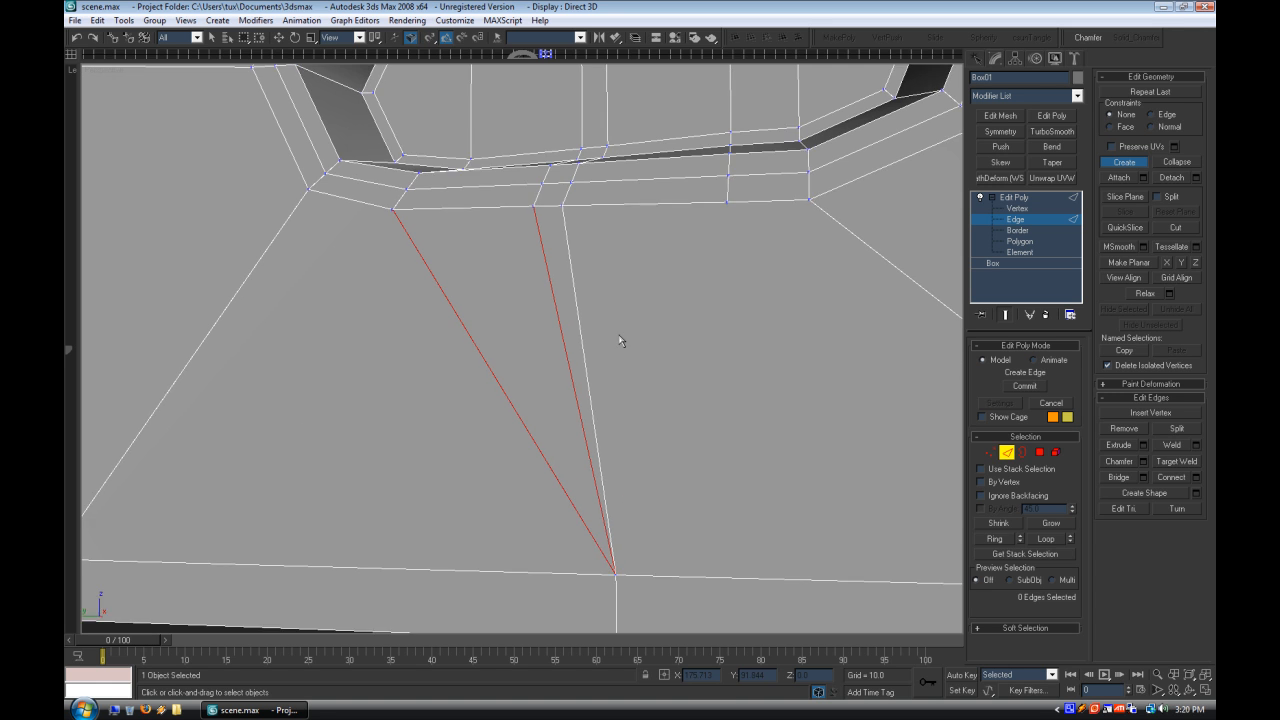
{"action": "scroll", "coordinate": [560, 401], "scroll_direction": "down", "scroll_amount": 6}
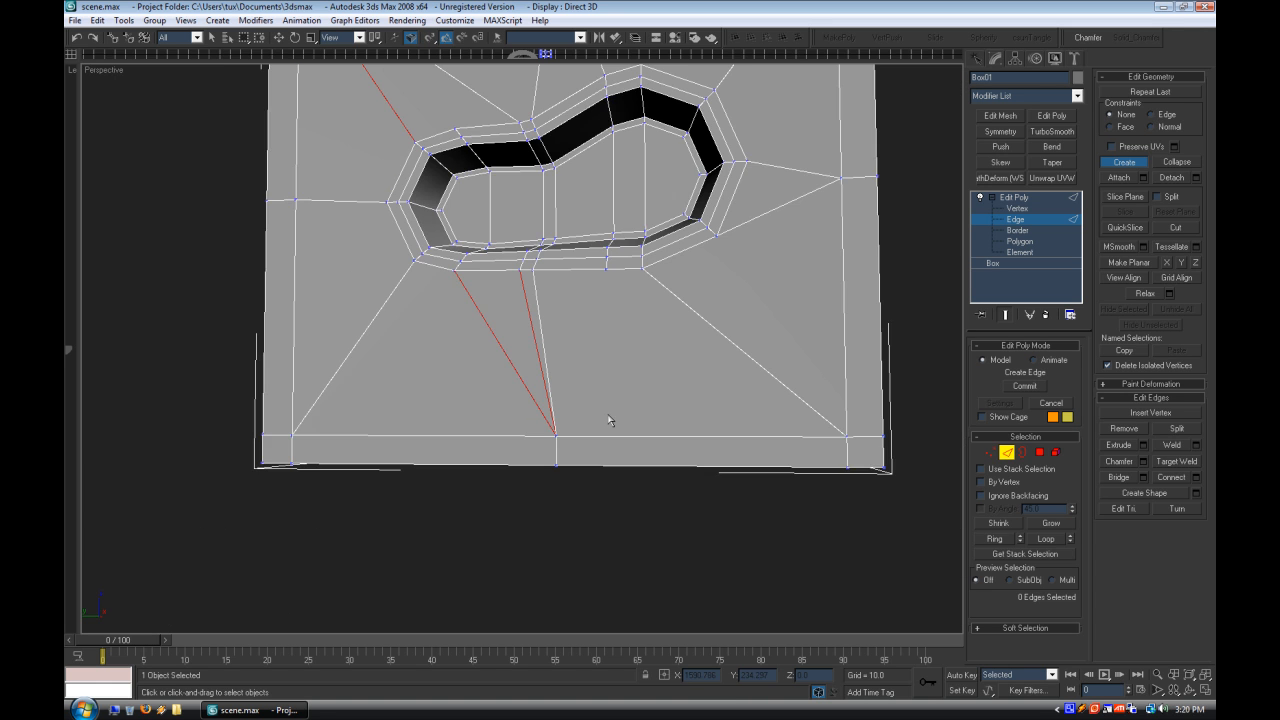
{"action": "key", "text": "ctrl+z"}
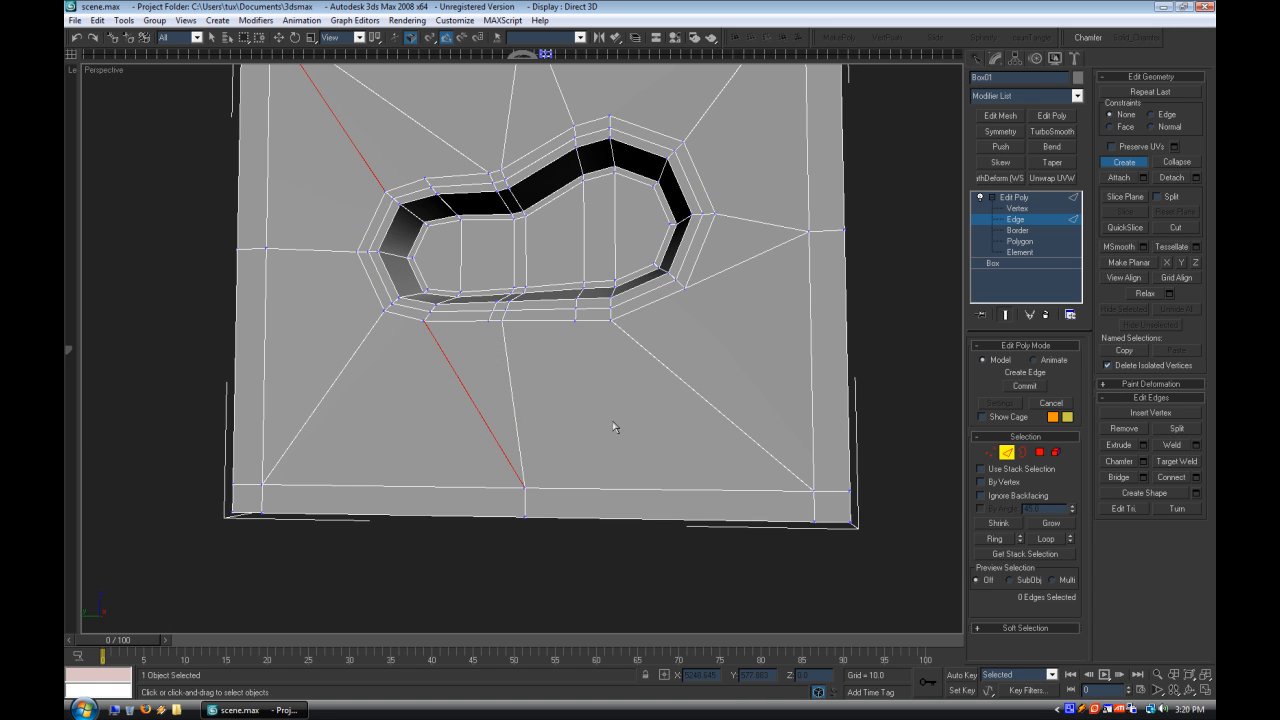
Step: Create edges from the recess's lower-right border to the face's lower midpoint and from the recess's topmost vertex to the upper midpoint
{"action": "left_click", "coordinate": [576, 322]}
{"action": "left_click", "coordinate": [525, 489]}
{"action": "middle_click_drag", "start_coordinate": [755, 411], "coordinate": [528, 394]}
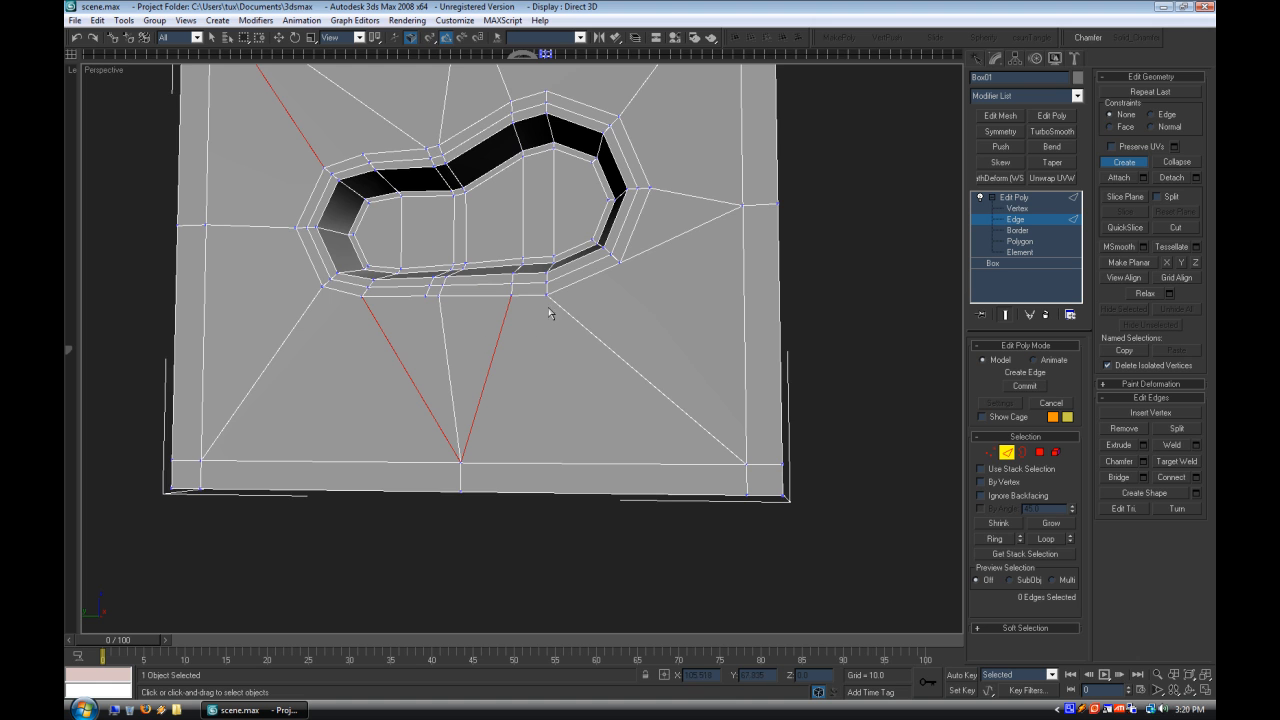
{"action": "middle_click_drag", "start_coordinate": [685, 314], "coordinate": [693, 373]}
{"action": "middle_click_drag", "start_coordinate": [744, 289], "coordinate": [700, 475]}
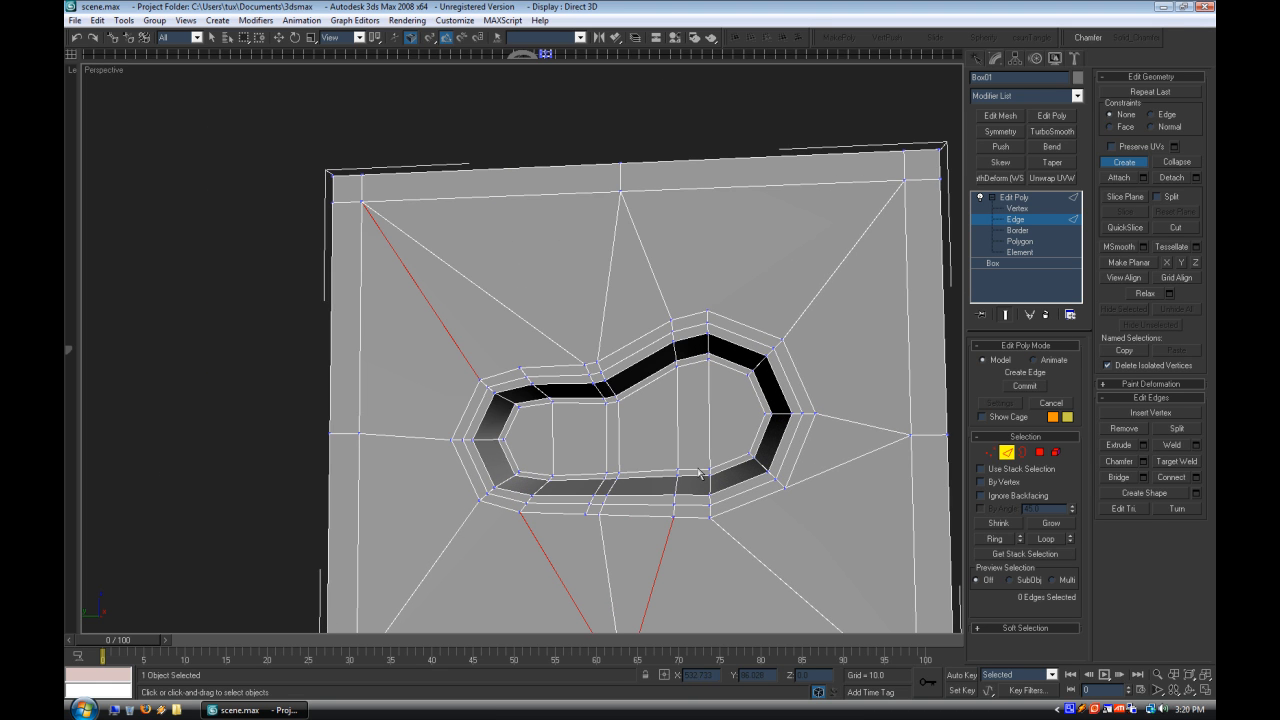
{"action": "left_click", "coordinate": [707, 312]}
{"action": "left_click", "coordinate": [622, 193]}
{"action": "left_click", "coordinate": [1130, 164]}
Step: Remove the surplus edge beside the new one between the face's upper midpoint and the recess's upper border
{"action": "left_click", "coordinate": [664, 291]}
{"action": "key", "text": "BackSpace"}
{"action": "middle_click_drag", "start_coordinate": [657, 400], "coordinate": [764, 348]}
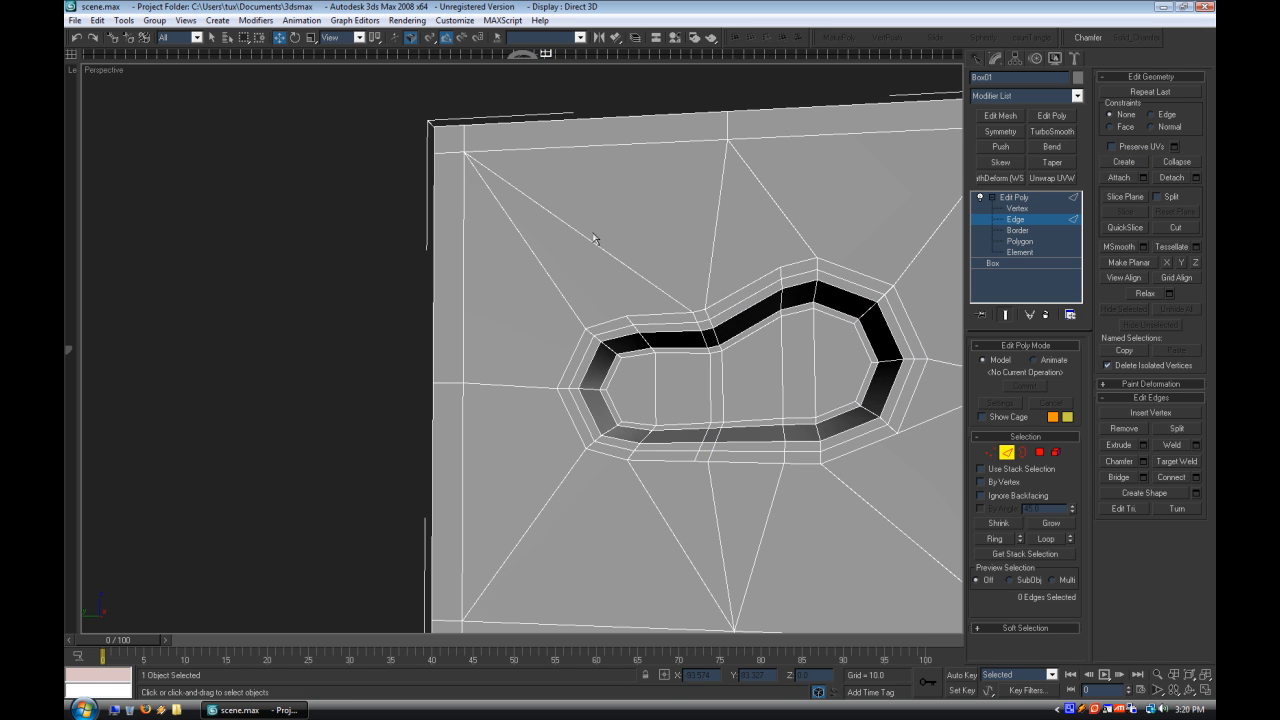
{"action": "scroll", "coordinate": [660, 380], "scroll_direction": "down", "scroll_amount": 3}
{"action": "middle_click_drag", "start_coordinate": [638, 376], "coordinate": [596, 368]}
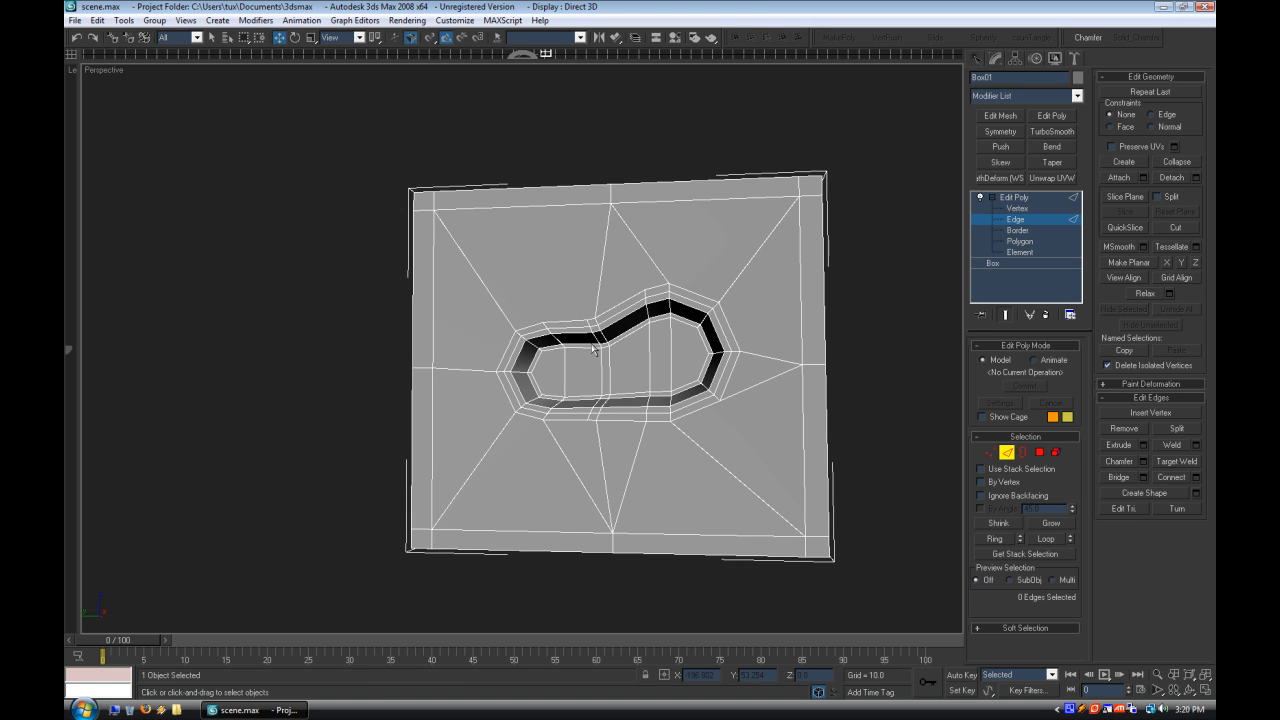
{"action": "key", "text": "ctrl+z"}
{"action": "left_click", "coordinate": [489, 354]}
Step: Leave edge level, apply TurboSmooth to the box, raise its iterations, and deselect the box
{"action": "left_click", "coordinate": [1014, 197]}
{"action": "left_click", "coordinate": [1063, 133]}
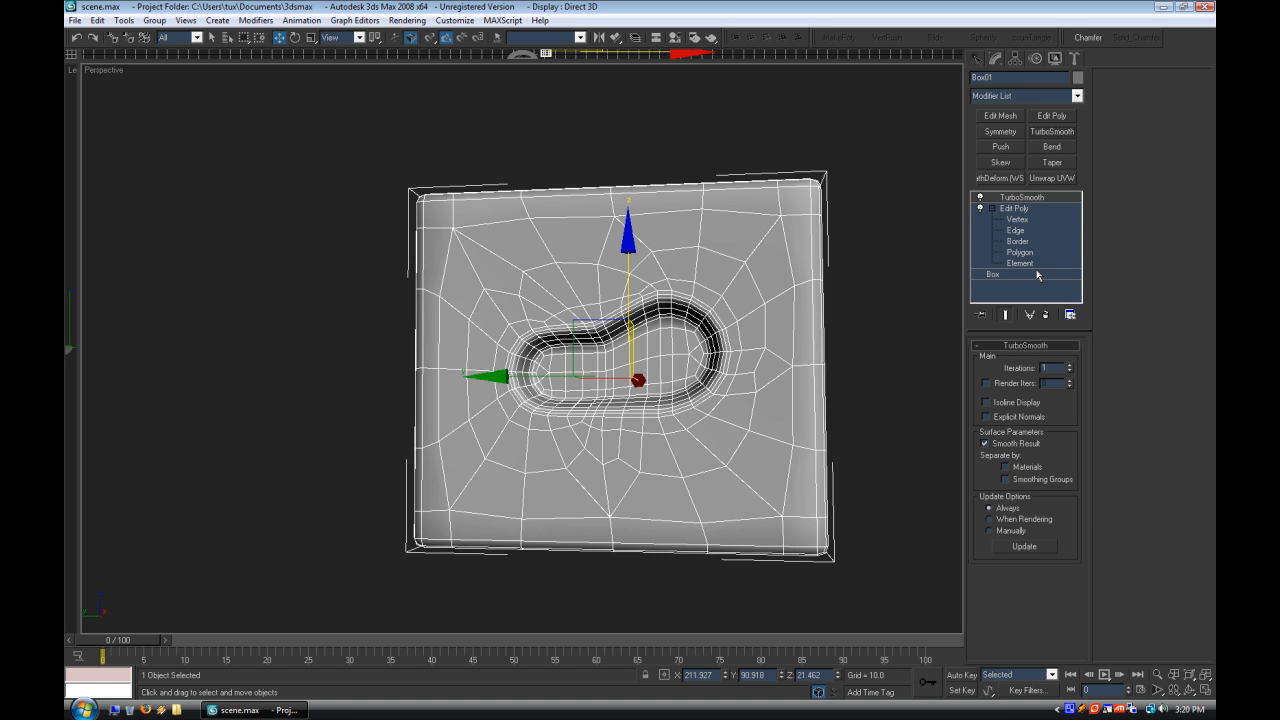
{"action": "left_click", "coordinate": [1071, 366]}
{"action": "left_click", "coordinate": [1071, 366]}
{"action": "left_click", "coordinate": [877, 369]}
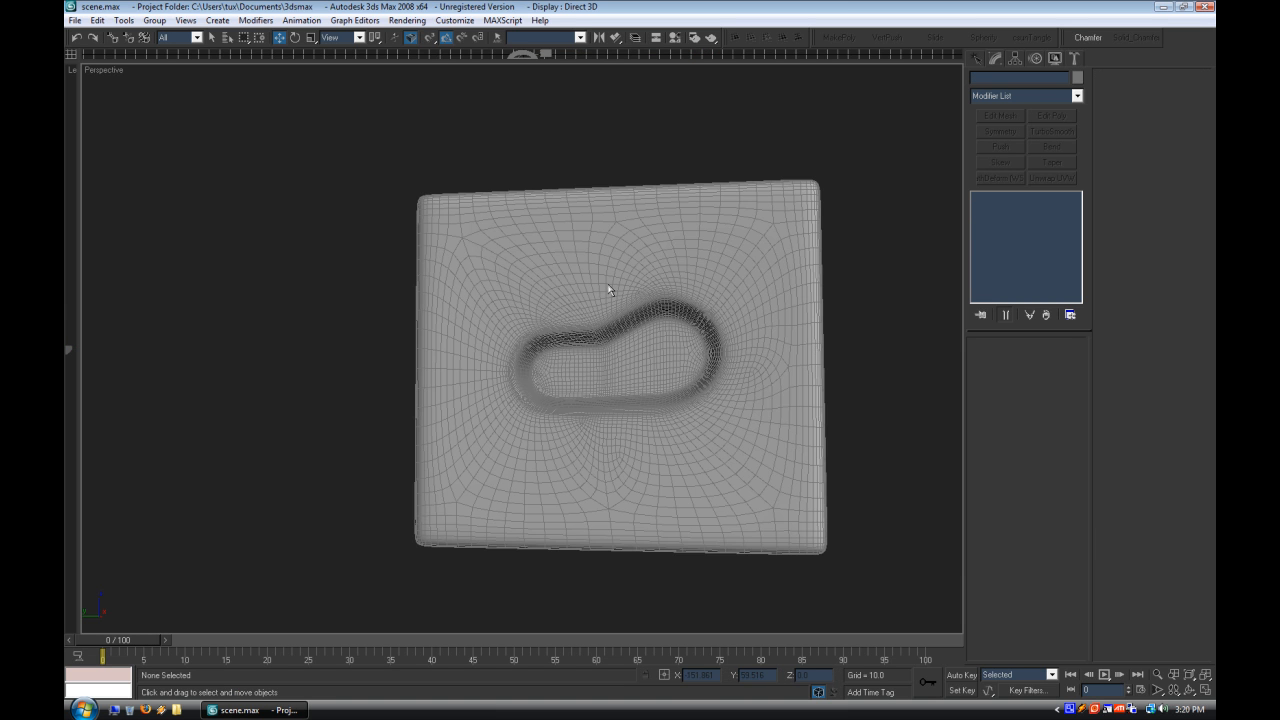
Step: Examine the smoothed mesh around the bean-shaped recess, and turn off edged faces to view the shaded box at an angle
{"action": "scroll", "coordinate": [590, 320], "scroll_direction": "up", "scroll_amount": 5}
{"action": "scroll", "coordinate": [504, 342], "scroll_direction": "down", "scroll_amount": 2}
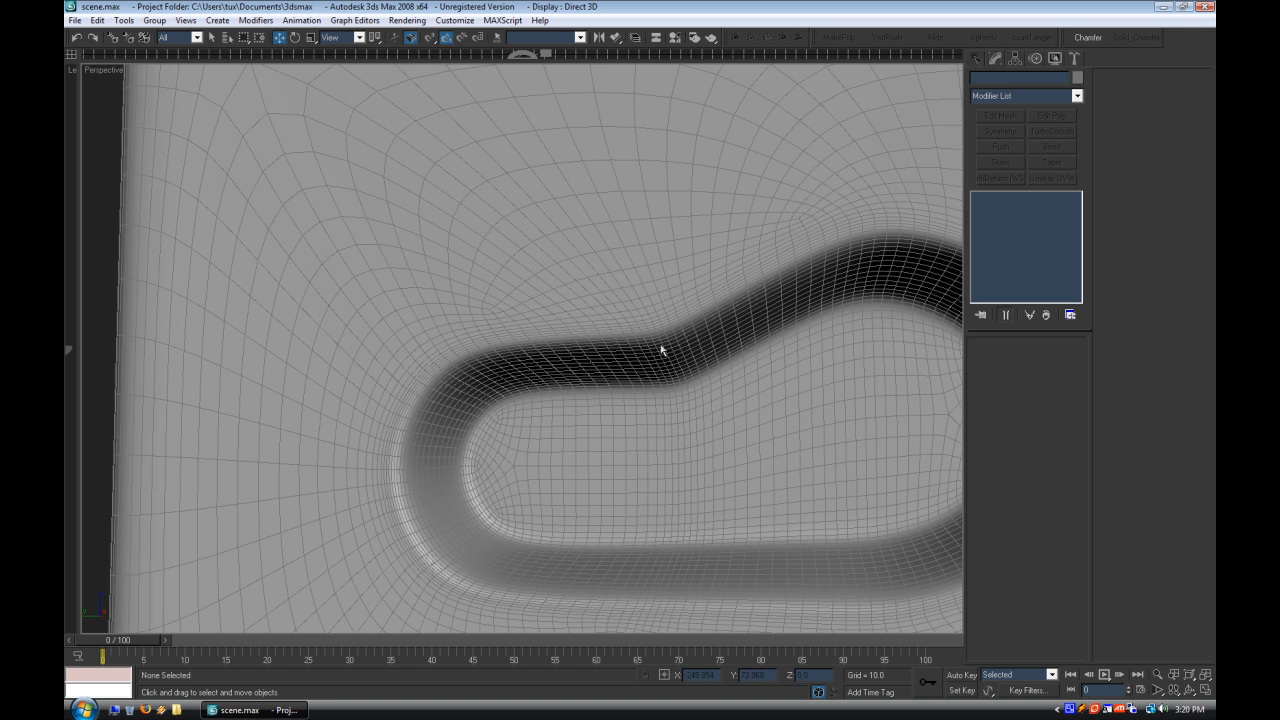
{"action": "scroll", "coordinate": [663, 349], "scroll_direction": "down", "scroll_amount": 4}
{"action": "right_click", "coordinate": [108, 70]}
{"action": "left_click", "coordinate": [165, 148]}
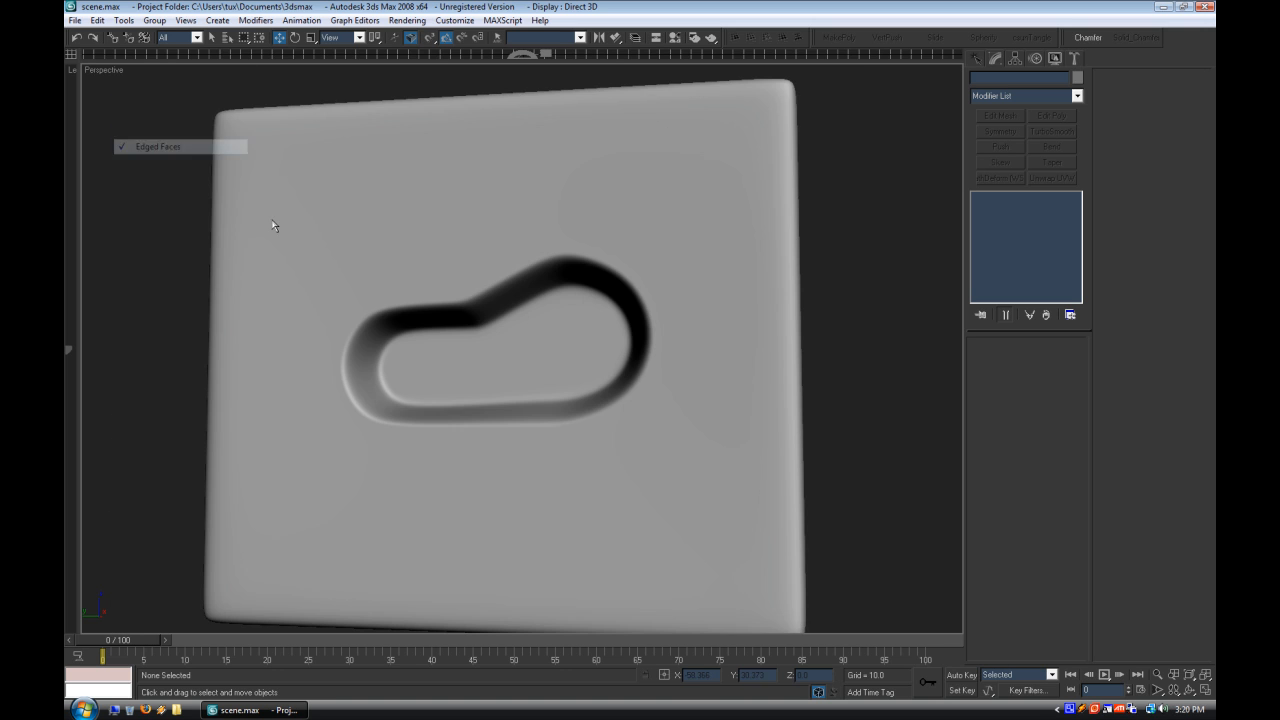
{"action": "scroll", "coordinate": [554, 331], "scroll_direction": "down", "scroll_amount": 2}
{"action": "middle_click_drag", "start_coordinate": [563, 318], "coordinate": [631, 337], "text": "alt"}
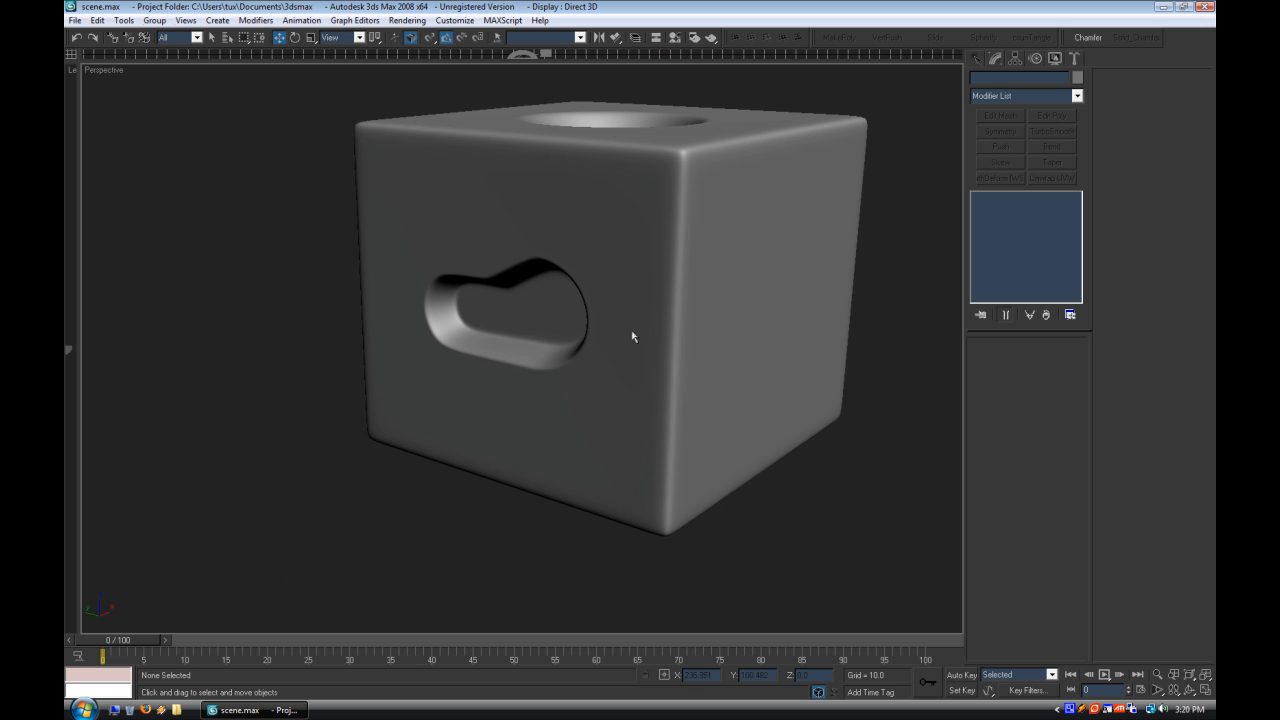
Step: Unhide the scene's other objects and bring the curved arch and the segmented strip into view
{"action": "right_click", "coordinate": [664, 333]}
{"action": "left_click", "coordinate": [735, 293]}
{"action": "scroll", "coordinate": [686, 337], "scroll_direction": "down", "scroll_amount": 3}
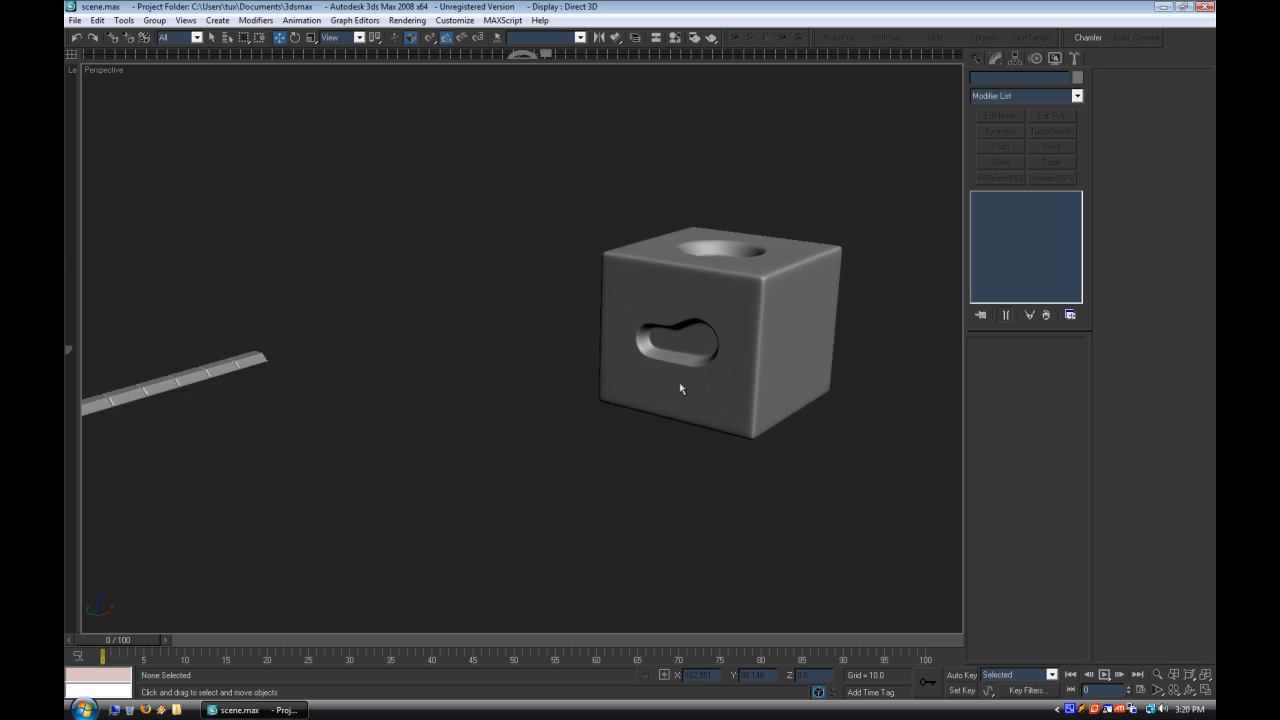
{"action": "scroll", "coordinate": [523, 363], "scroll_direction": "up", "scroll_amount": 5}
{"action": "middle_click_drag", "start_coordinate": [525, 322], "coordinate": [312, 317]}
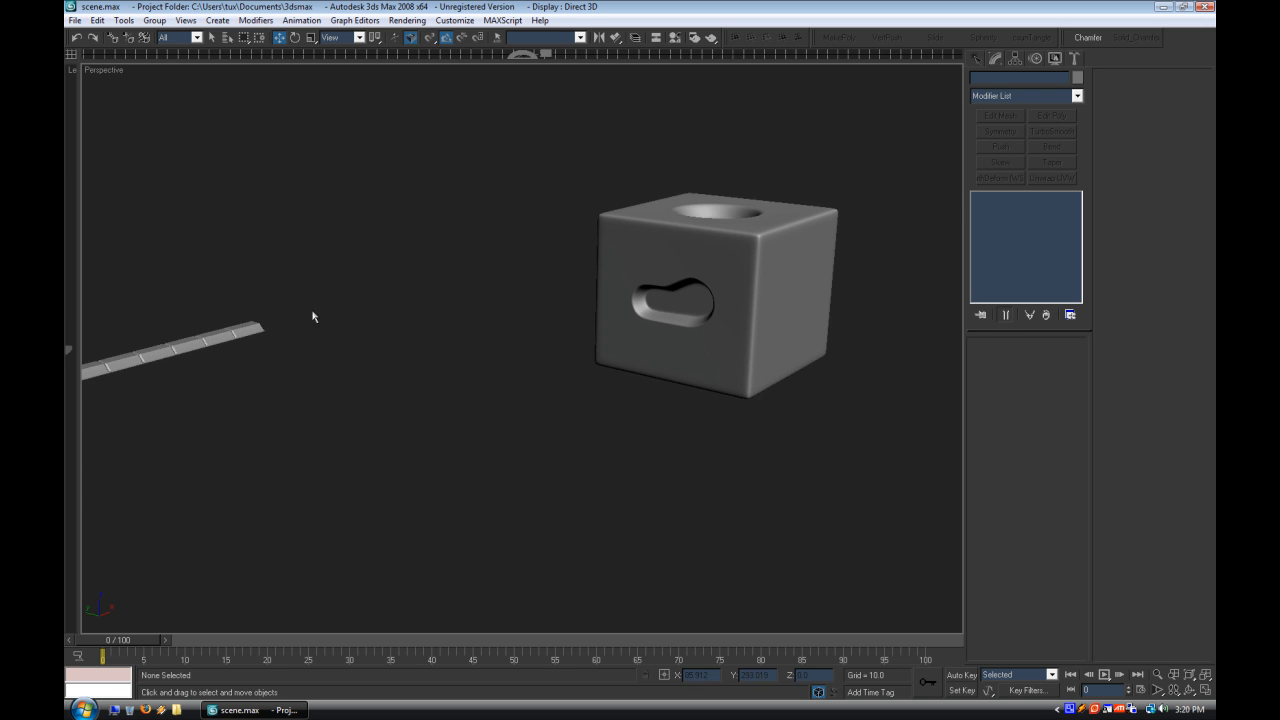
{"action": "middle_click_drag", "start_coordinate": [576, 260], "coordinate": [942, 289]}
{"action": "middle_click_drag", "start_coordinate": [325, 294], "coordinate": [700, 291]}
{"action": "mouse_move", "coordinate": [552, 292]}
{"action": "middle_mouse_down"}
{"action": "mouse_move", "coordinate": [451, 318]}
{"action": "mouse_move", "coordinate": [417, 160]}
{"action": "mouse_move", "coordinate": [563, 243]}
{"action": "mouse_move", "coordinate": [503, 274]}
{"action": "mouse_move", "coordinate": [580, 294]}
{"action": "mouse_move", "coordinate": [553, 346]}
{"action": "middle_mouse_up"}
{"action": "scroll", "coordinate": [563, 243], "scroll_direction": "up", "scroll_amount": 1}
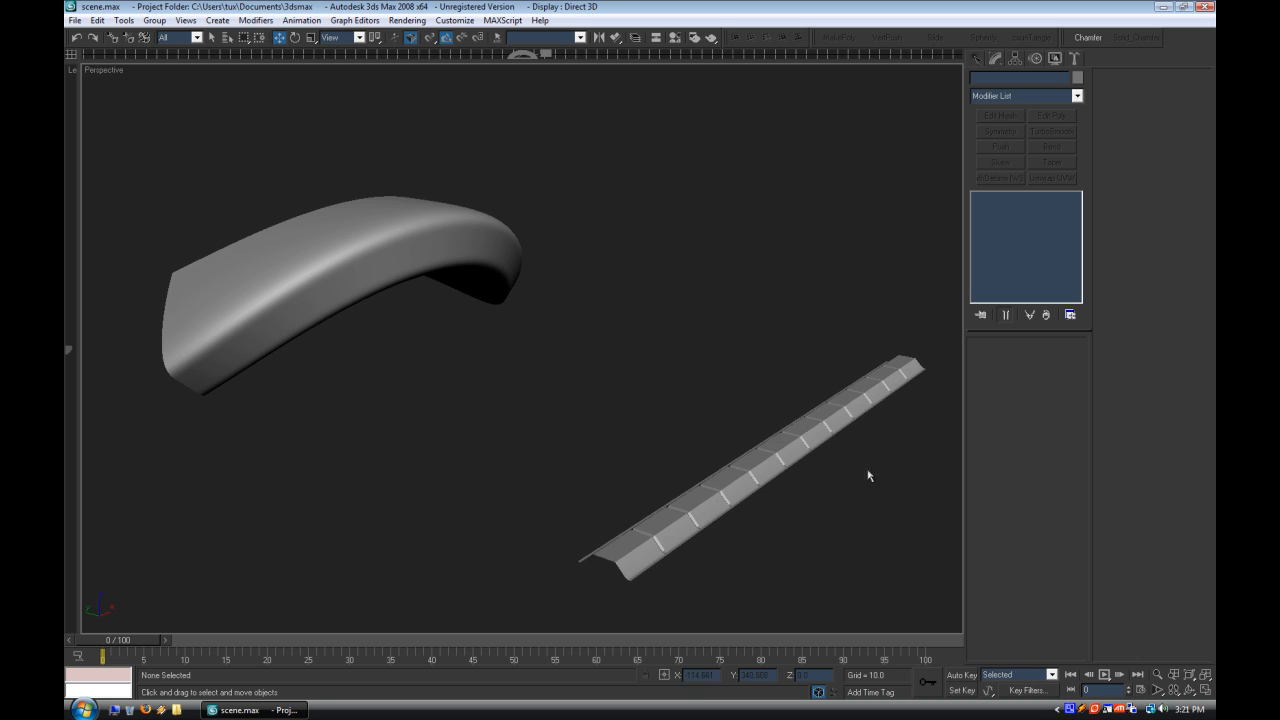
{"action": "middle_click_drag", "start_coordinate": [869, 474], "coordinate": [682, 438]}
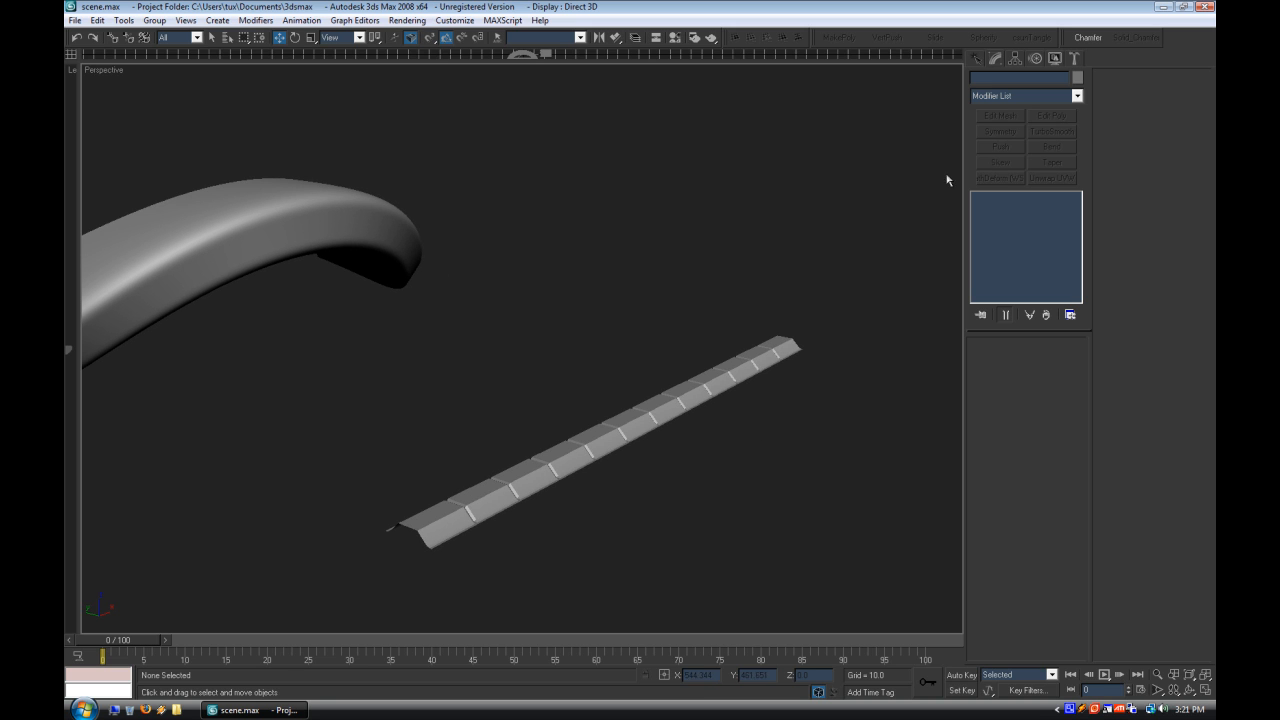
Step: Draw an open, hook-shaped six-vertex spline with the Line tool between the arch and the segmented strip
{"action": "left_click", "coordinate": [978, 59]}
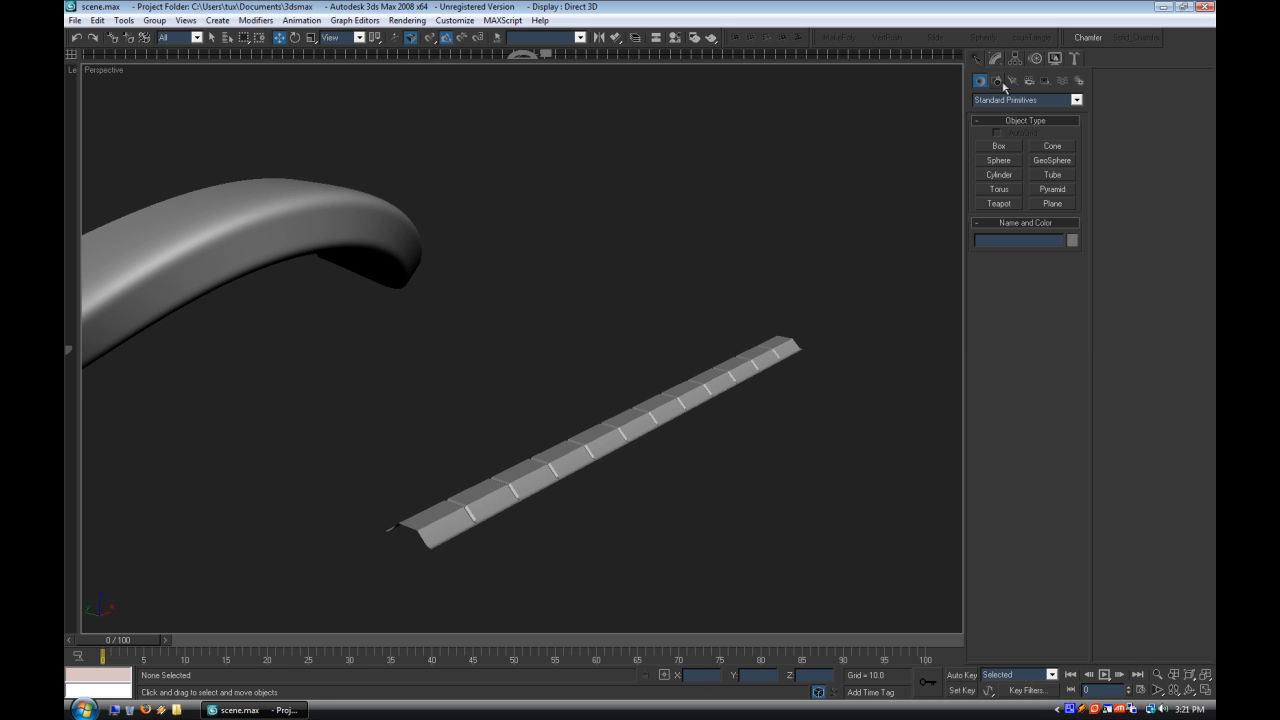
{"action": "left_click", "coordinate": [998, 81]}
{"action": "left_click", "coordinate": [999, 158]}
{"action": "left_click_drag", "start_coordinate": [735, 250], "coordinate": [678, 290]}
{"action": "left_click_drag", "start_coordinate": [607, 340], "coordinate": [518, 356]}
{"action": "left_click", "coordinate": [513, 333]}
{"action": "left_click", "coordinate": [509, 280]}
{"action": "left_click", "coordinate": [541, 243]}
{"action": "left_click", "coordinate": [596, 222]}
{"action": "right_click", "coordinate": [596, 222]}
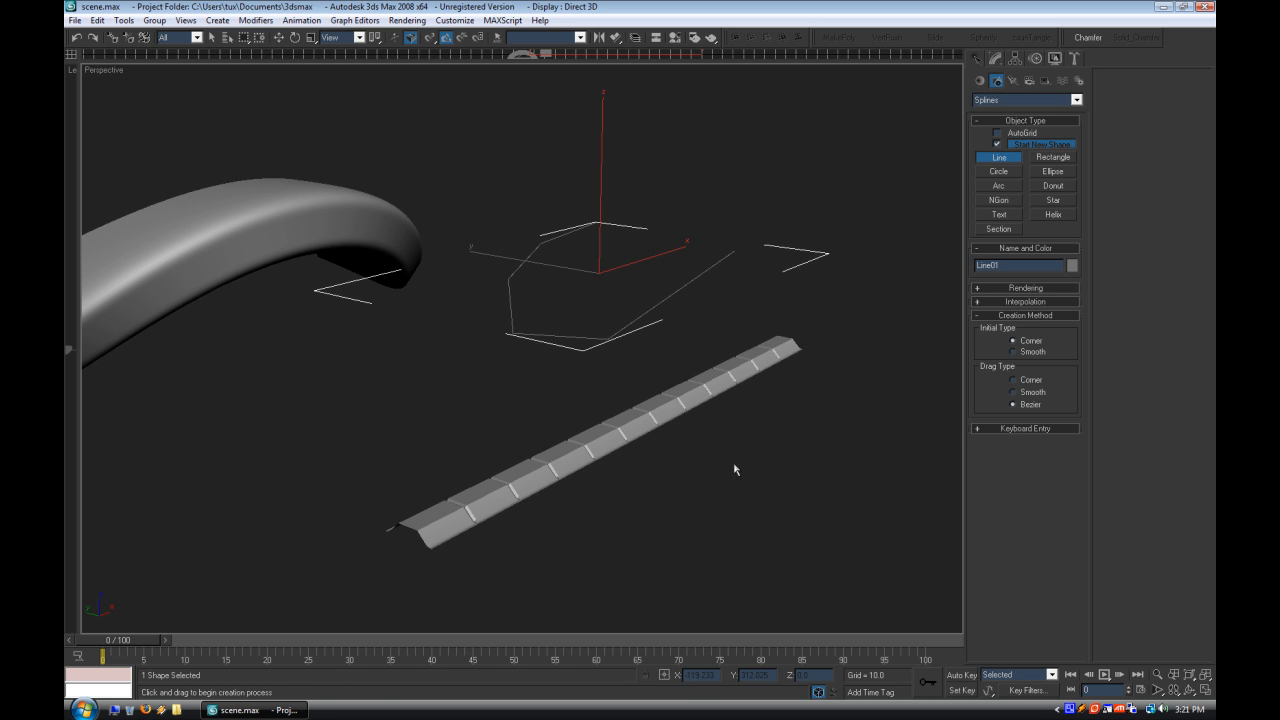
Step: Enable the spline in the renderer and viewport, and set its radial thickness to 13.0
{"action": "left_click", "coordinate": [995, 59]}
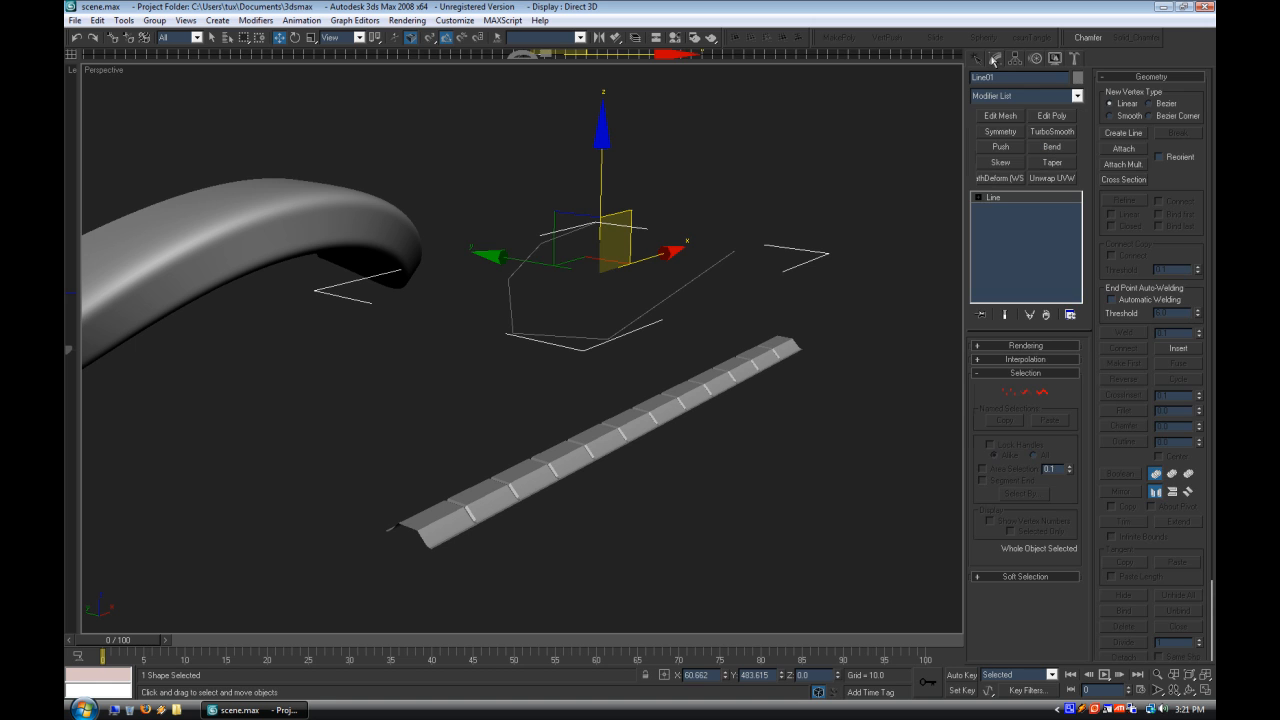
{"action": "left_click", "coordinate": [1011, 345]}
{"action": "left_click", "coordinate": [997, 359]}
{"action": "left_click", "coordinate": [999, 370]}
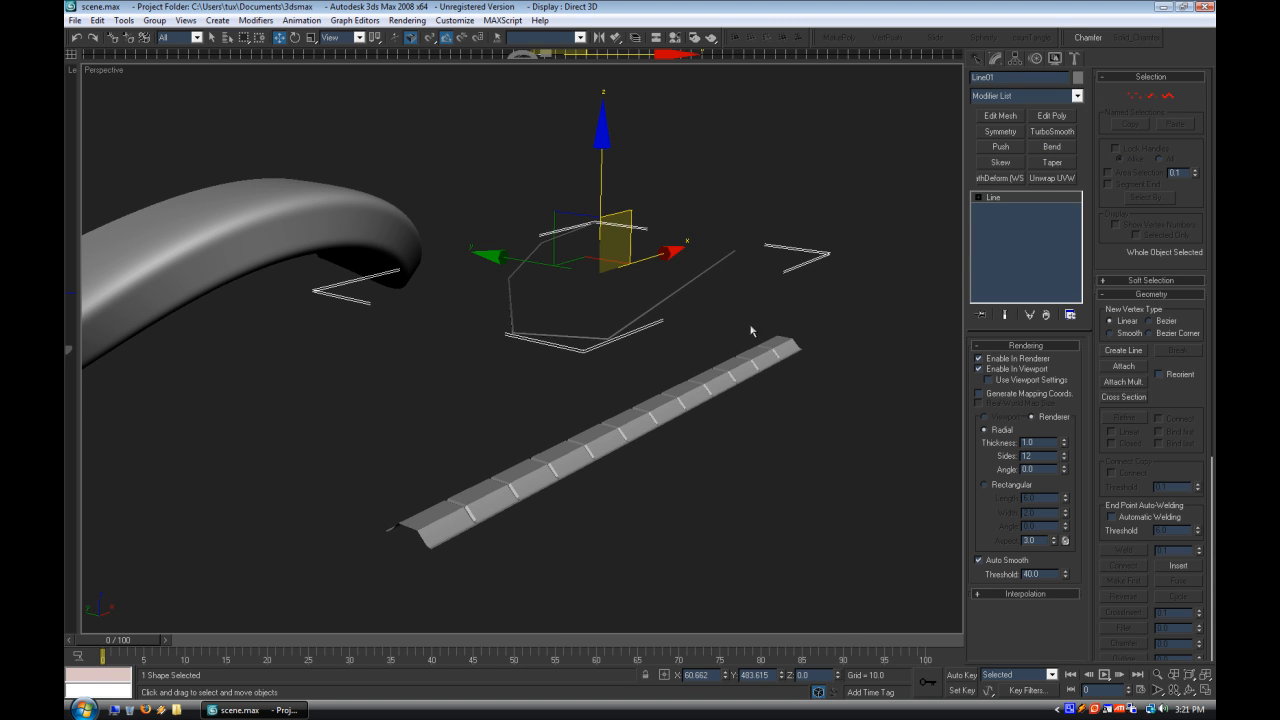
{"action": "scroll", "coordinate": [751, 331], "scroll_direction": "up", "scroll_amount": 3}
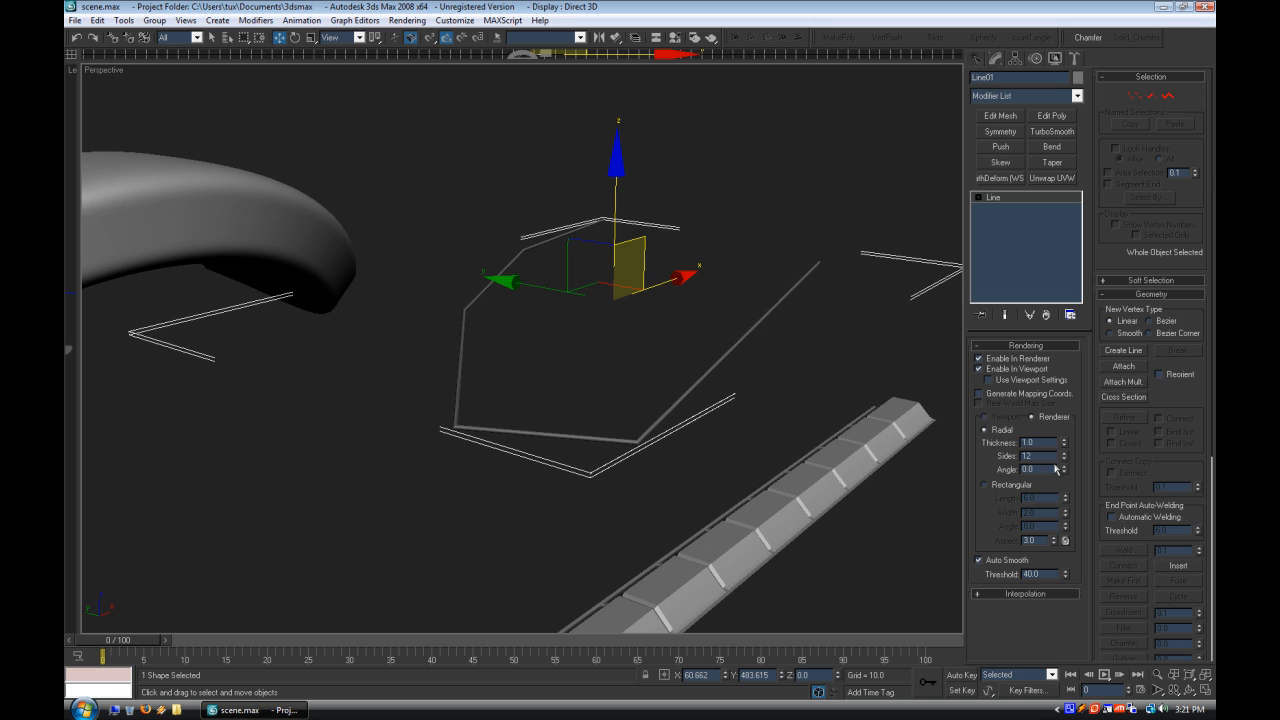
{"action": "left_click_drag", "start_coordinate": [1063, 450], "coordinate": [1055, 395]}
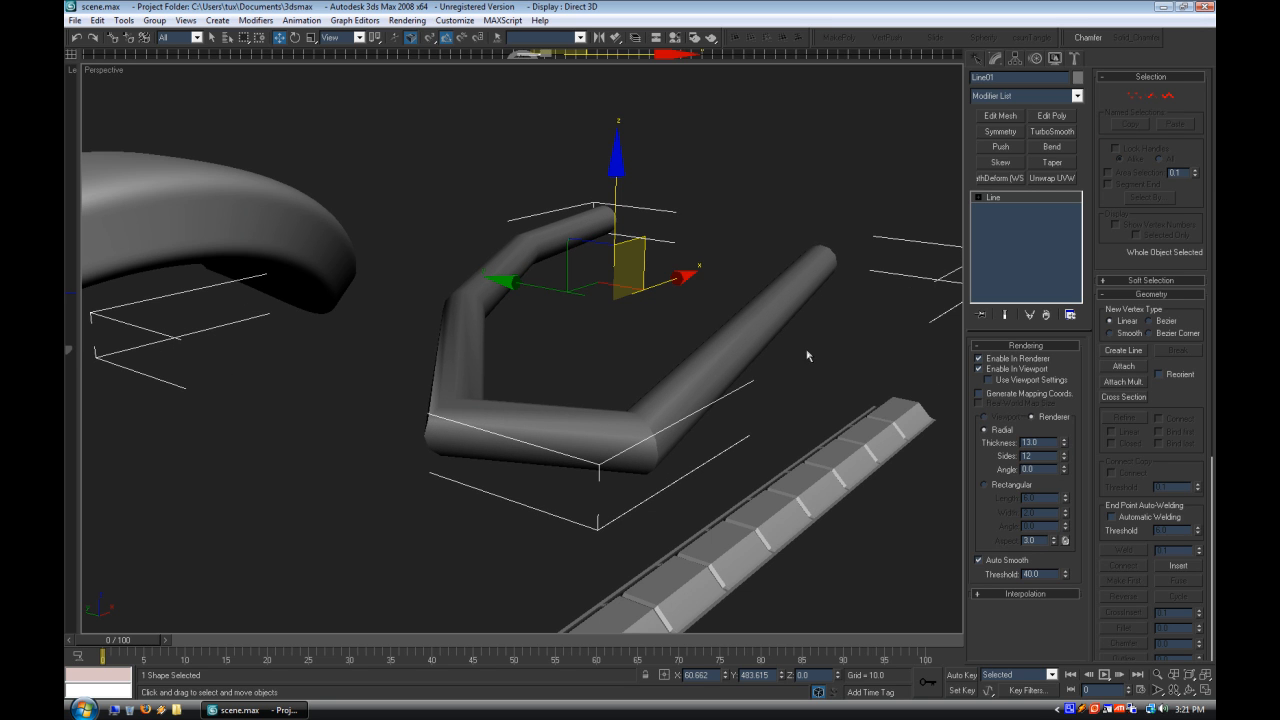
Step: At vertex level, move the spline's lower-left corner vertex slightly inward
{"action": "left_click", "coordinate": [979, 198]}
{"action": "left_click", "coordinate": [992, 209]}
{"action": "left_click", "coordinate": [440, 453]}
{"action": "left_click_drag", "start_coordinate": [524, 407], "coordinate": [552, 386]}
{"action": "left_click", "coordinate": [650, 352]}
Step: Chamfer the two lower corner vertices of the spline
{"action": "left_click_drag", "start_coordinate": [709, 371], "coordinate": [307, 537]}
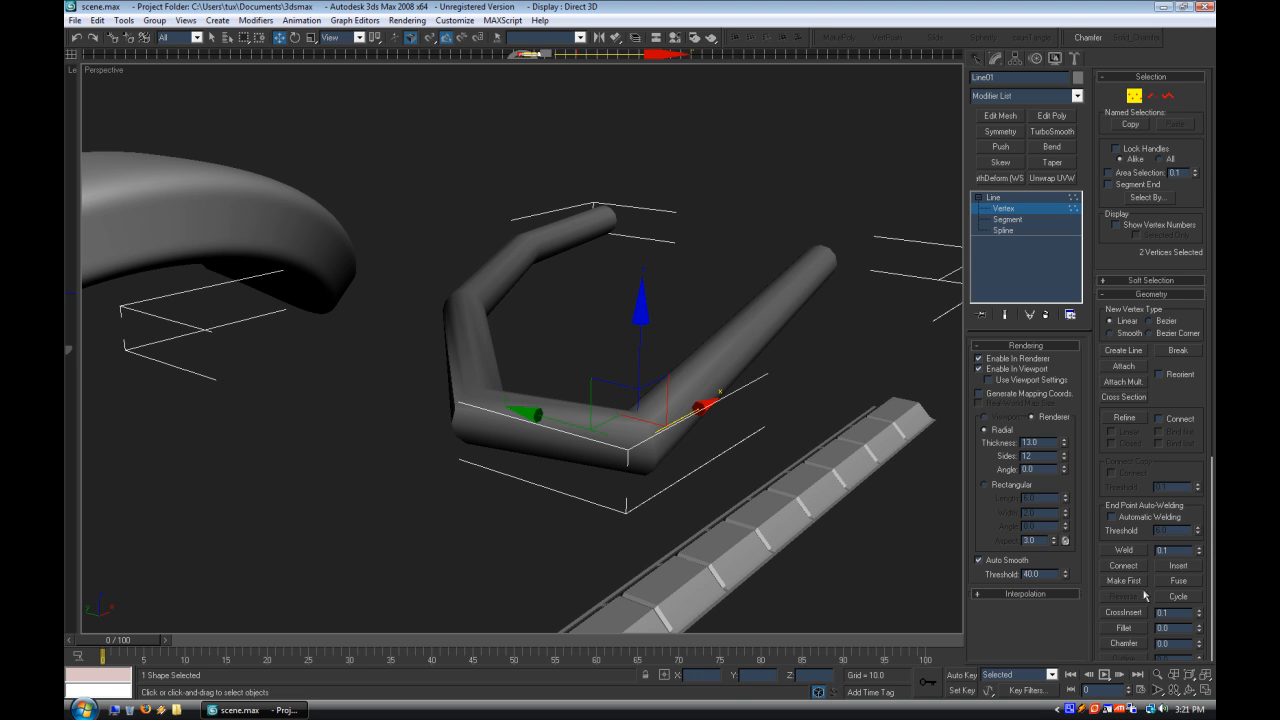
{"action": "left_click", "coordinate": [1137, 638]}
{"action": "left_click_drag", "start_coordinate": [650, 452], "coordinate": [643, 394]}
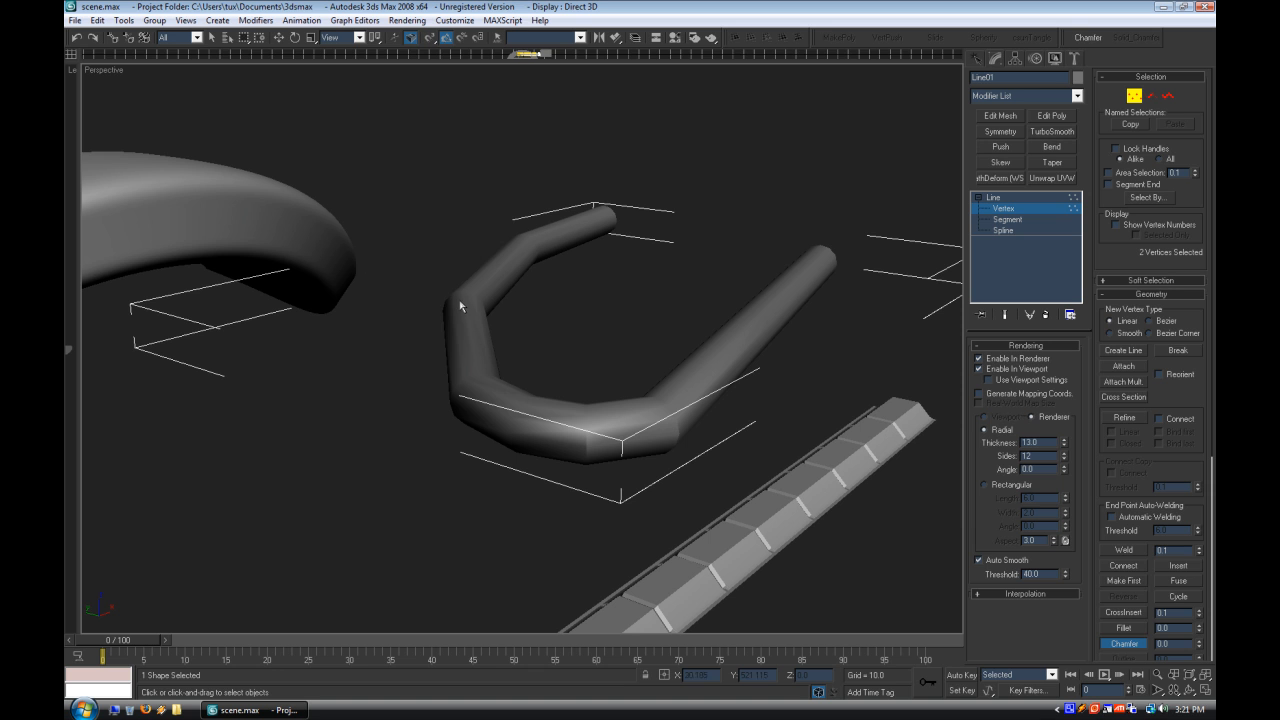
Step: Turn on edged faces, reduce the spline's radial thickness to 6.5, and leave vertex level
{"action": "right_click", "coordinate": [106, 71]}
{"action": "left_click", "coordinate": [160, 153]}
{"action": "scroll", "coordinate": [549, 360], "scroll_direction": "down", "scroll_amount": 3}
{"action": "middle_click_drag", "start_coordinate": [563, 366], "coordinate": [850, 346], "text": "alt"}
{"action": "left_click_drag", "start_coordinate": [1064, 442], "coordinate": [1076, 484]}
{"action": "left_click", "coordinate": [1040, 197]}
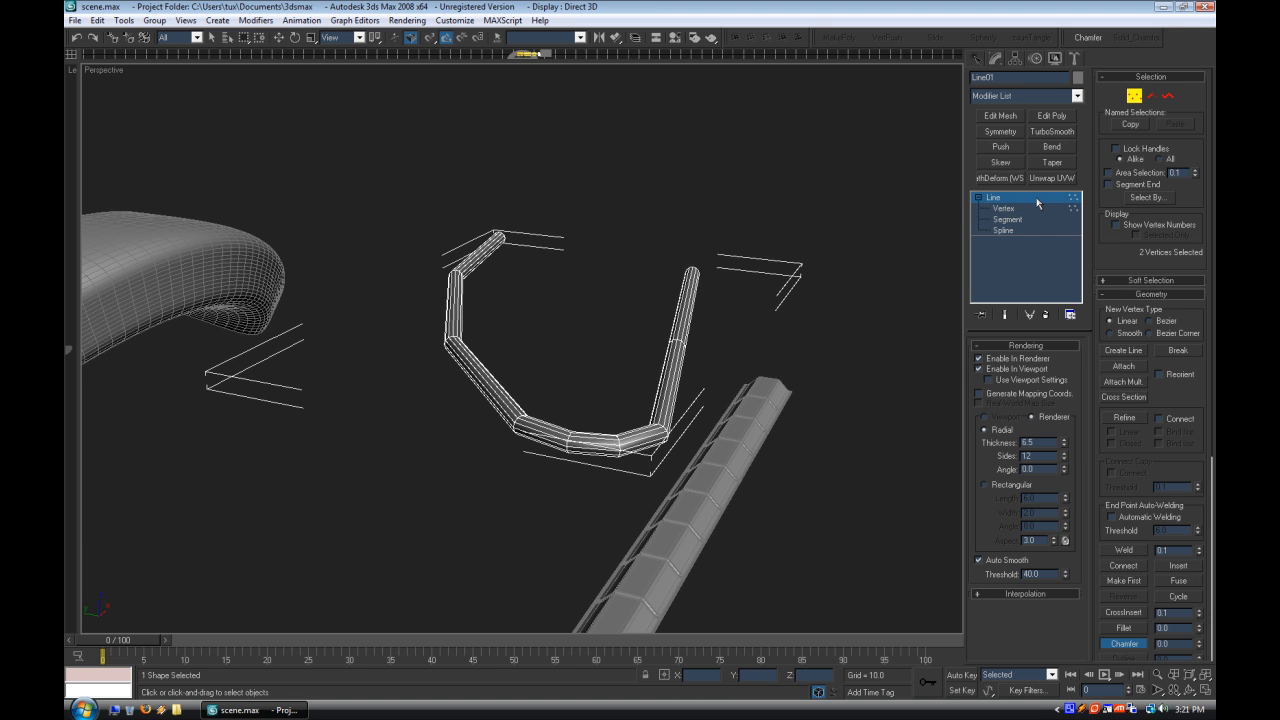
{"action": "key", "text": "w"}
{"action": "middle_click_drag", "start_coordinate": [771, 383], "coordinate": [796, 375]}
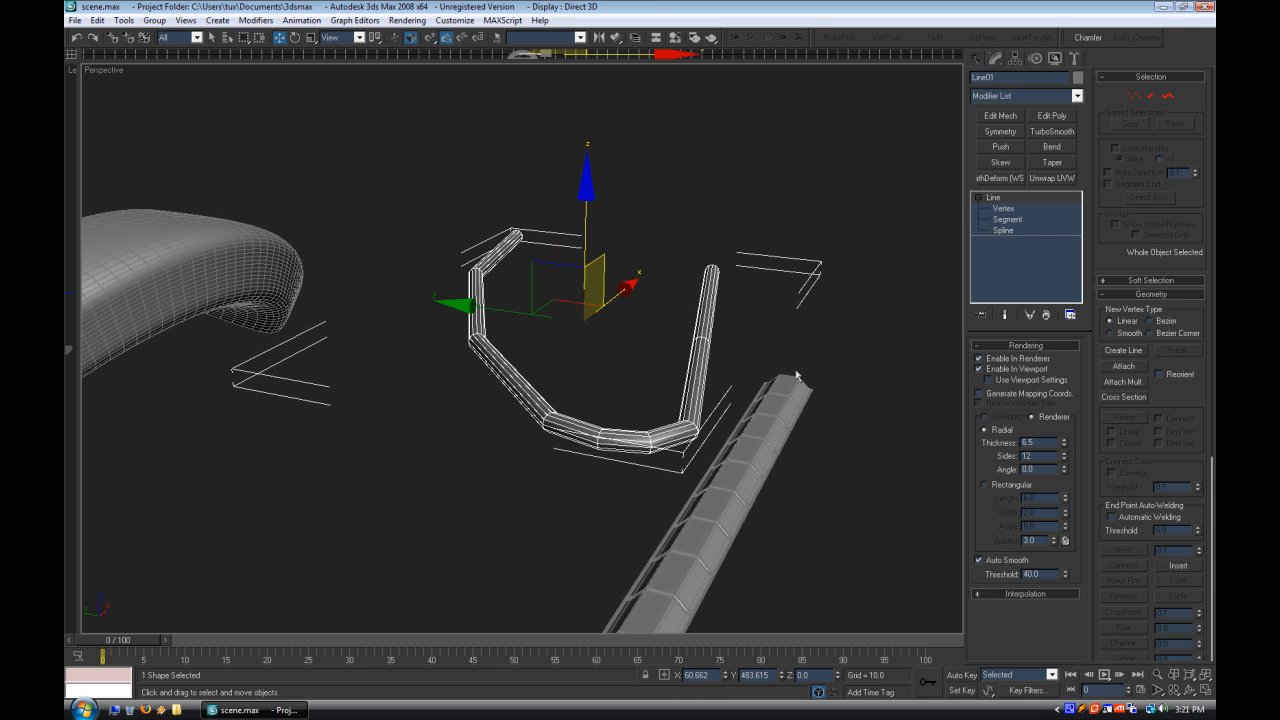
Step: Apply TurboSmooth to the tube with 2 iterations, Isoline Display, and separation by smoothing groups
{"action": "left_click", "coordinate": [1052, 132]}
{"action": "left_click", "coordinate": [1070, 366]}
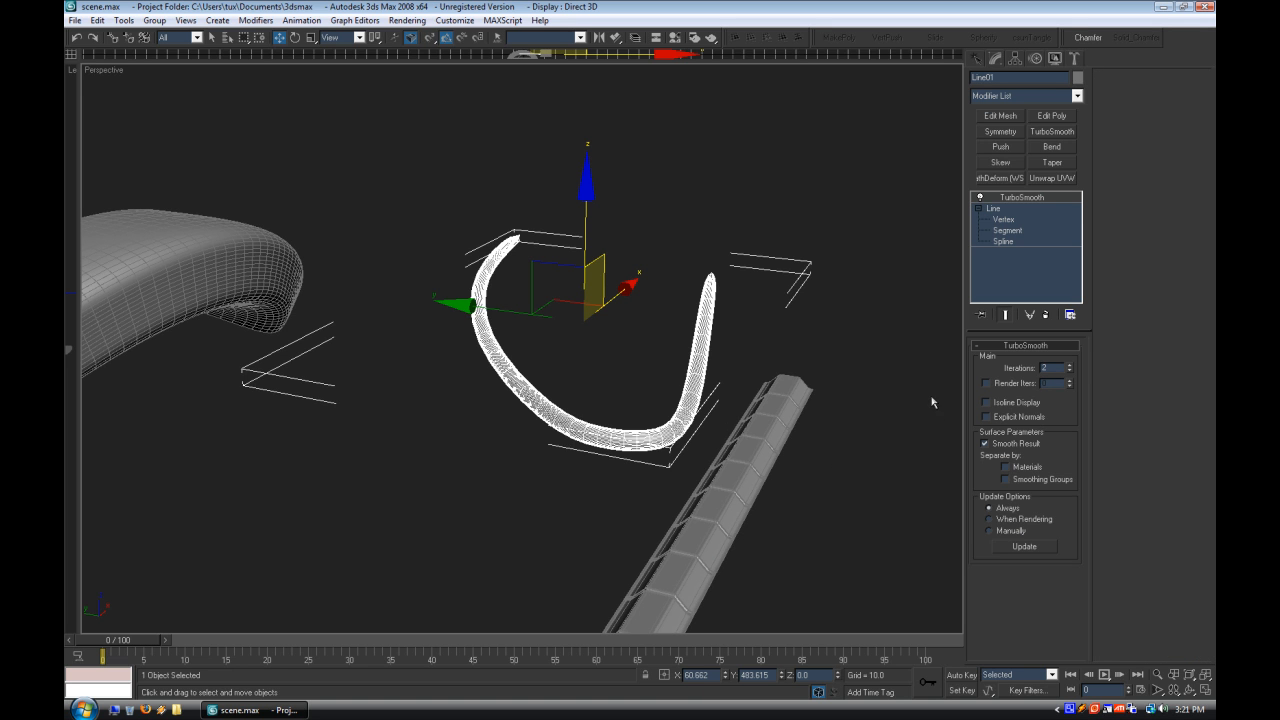
{"action": "left_click", "coordinate": [986, 402]}
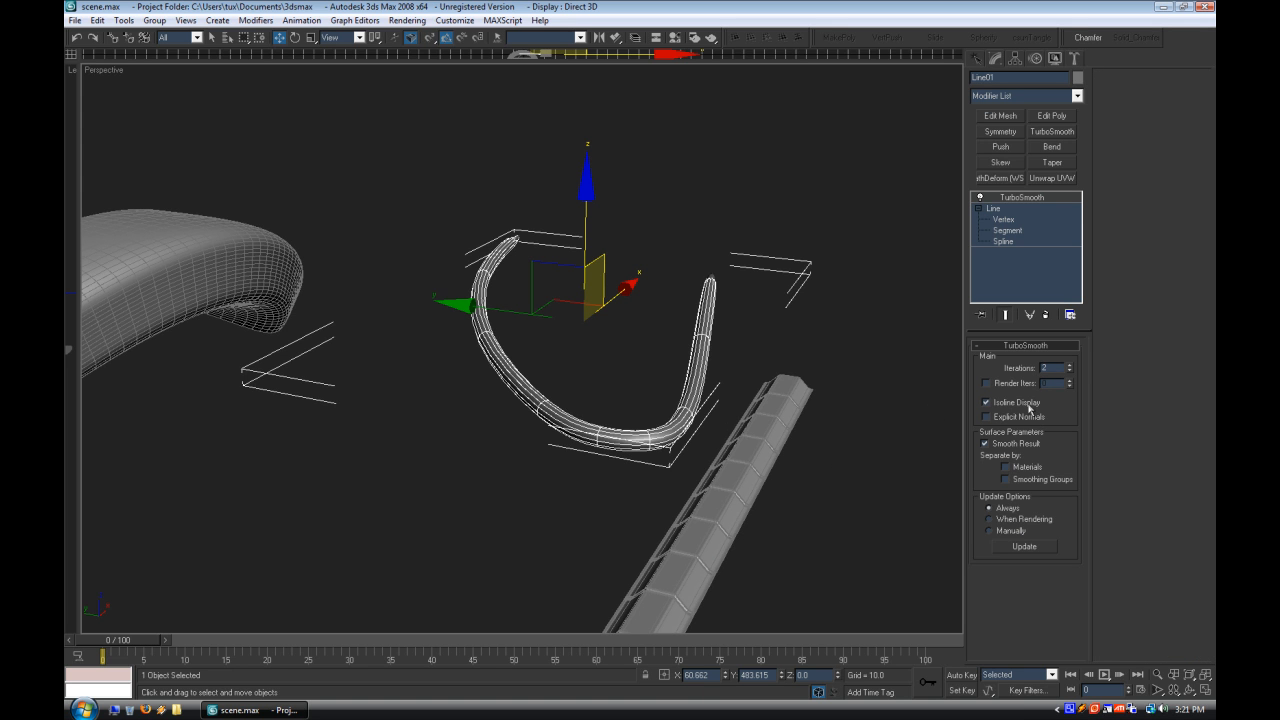
{"action": "left_click", "coordinate": [1031, 481]}
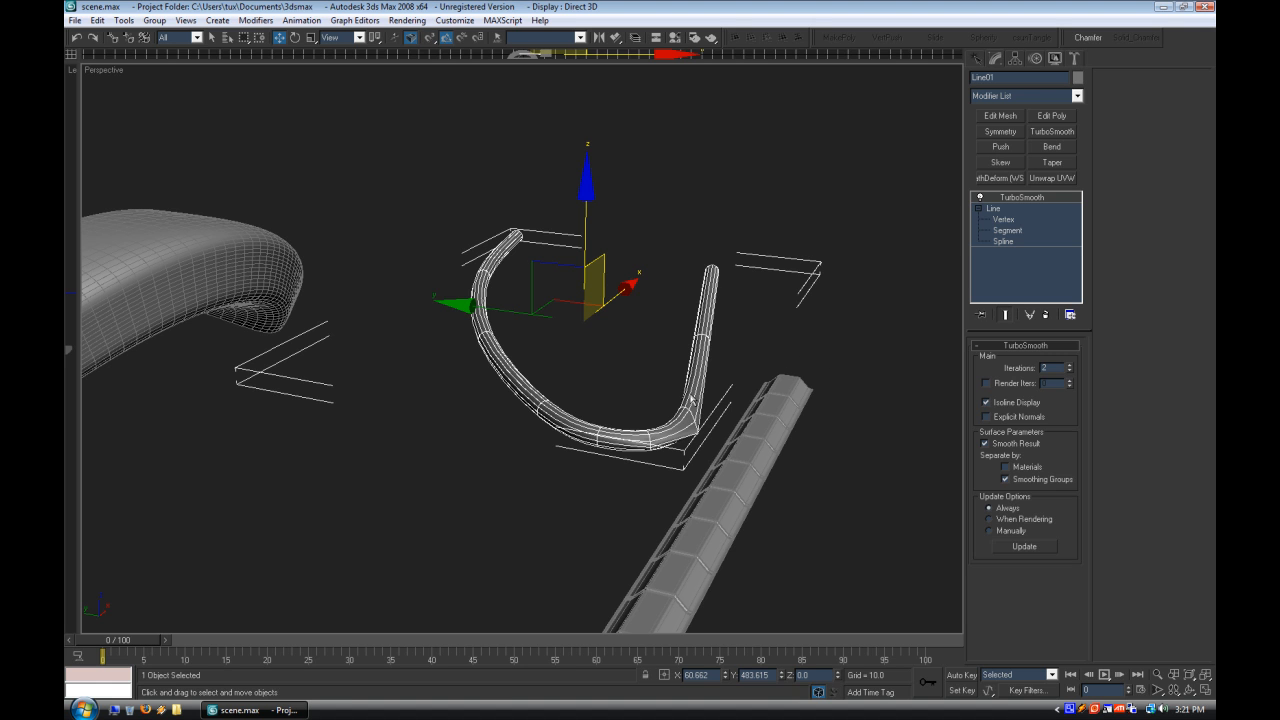
Step: Raise the line's Auto Smooth threshold to 83.2, return to its TurboSmooth modifier, and deselect the tube
{"action": "left_click", "coordinate": [998, 219]}
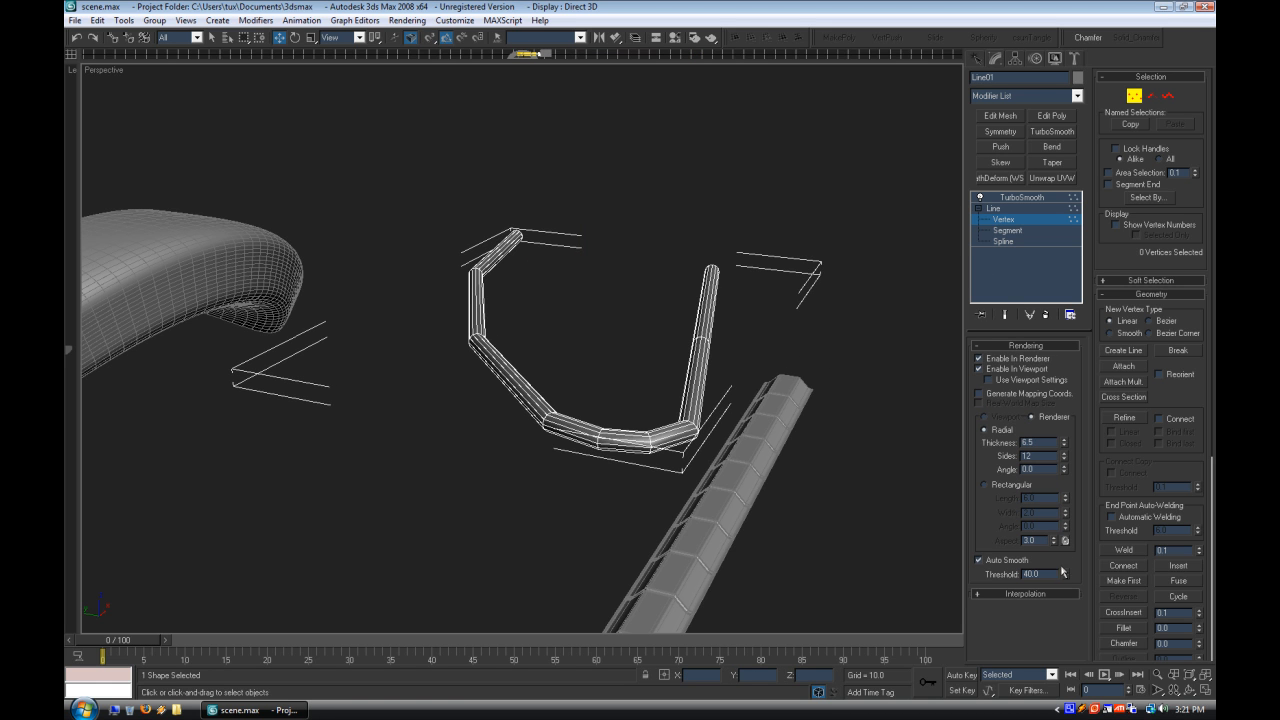
{"action": "left_click_drag", "start_coordinate": [1065, 574], "coordinate": [1056, 486]}
{"action": "left_click", "coordinate": [1022, 200]}
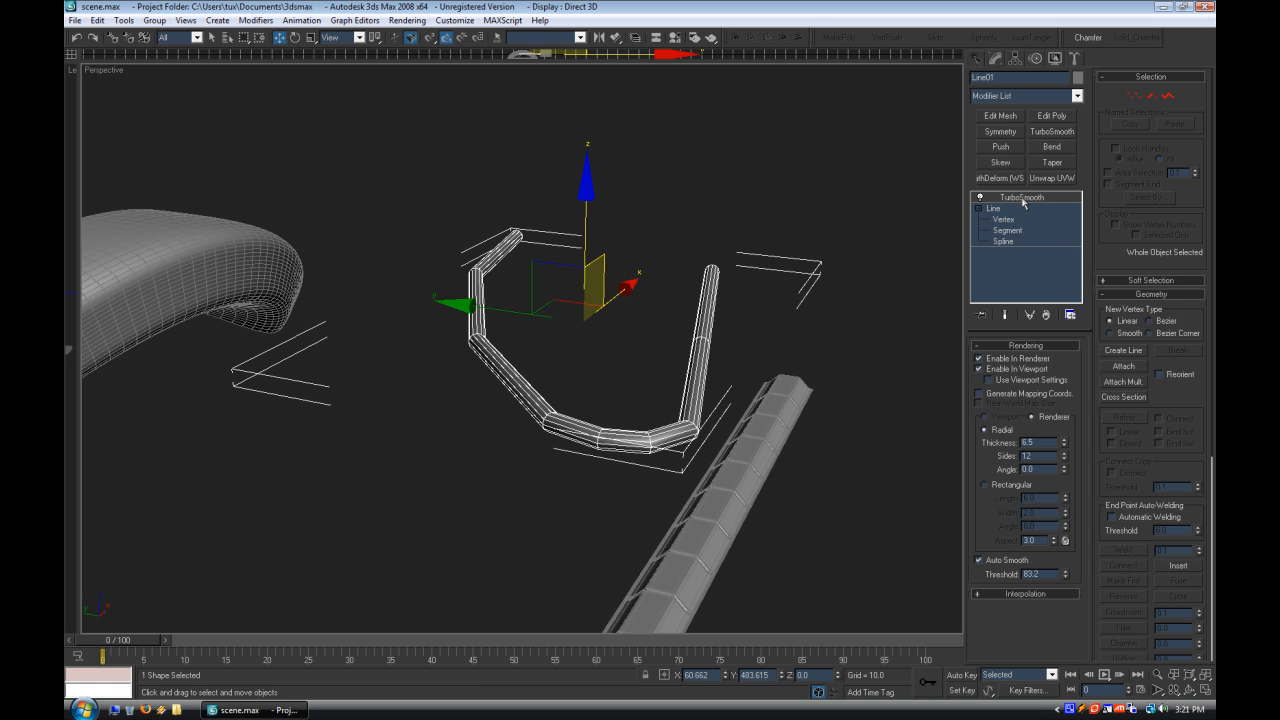
{"action": "left_click", "coordinate": [437, 234]}
Step: Turn off edged faces to view the smoothed tube, and delete the tube
{"action": "right_click", "coordinate": [114, 70]}
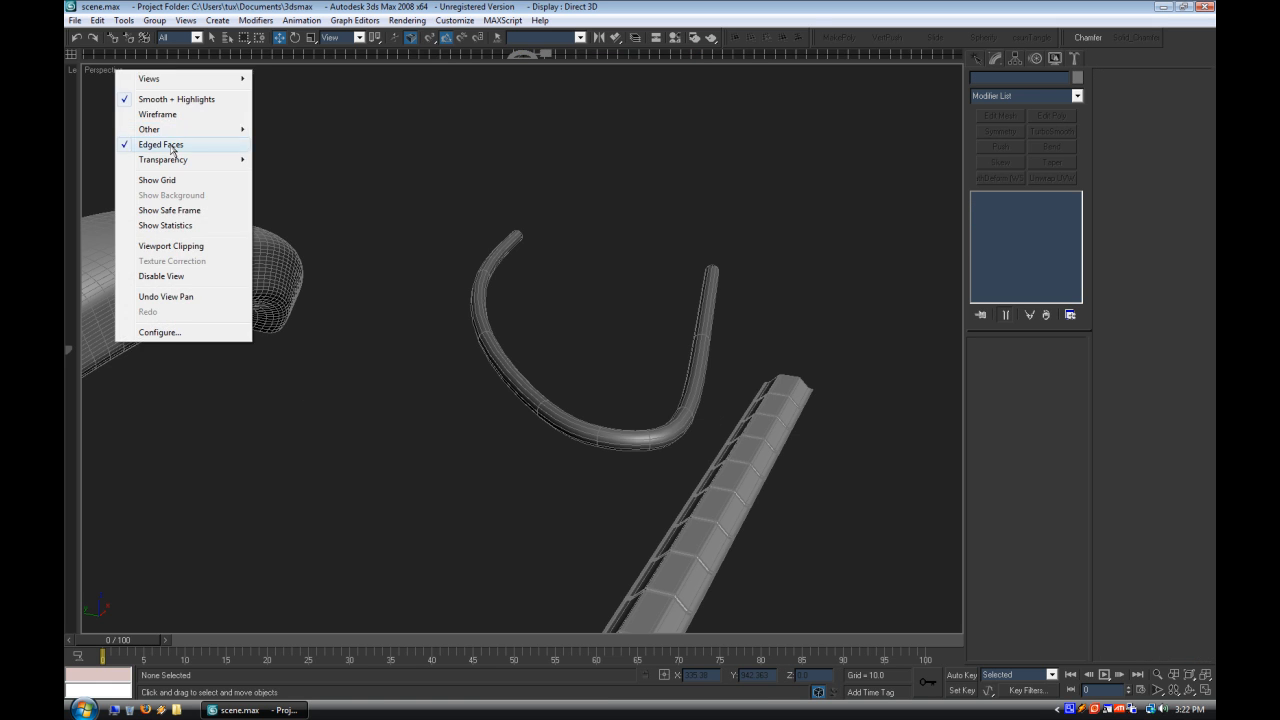
{"action": "left_click", "coordinate": [171, 146]}
{"action": "middle_click_drag", "start_coordinate": [644, 358], "coordinate": [562, 352], "text": "alt"}
{"action": "left_click", "coordinate": [596, 360]}
{"action": "key", "text": "Delete"}
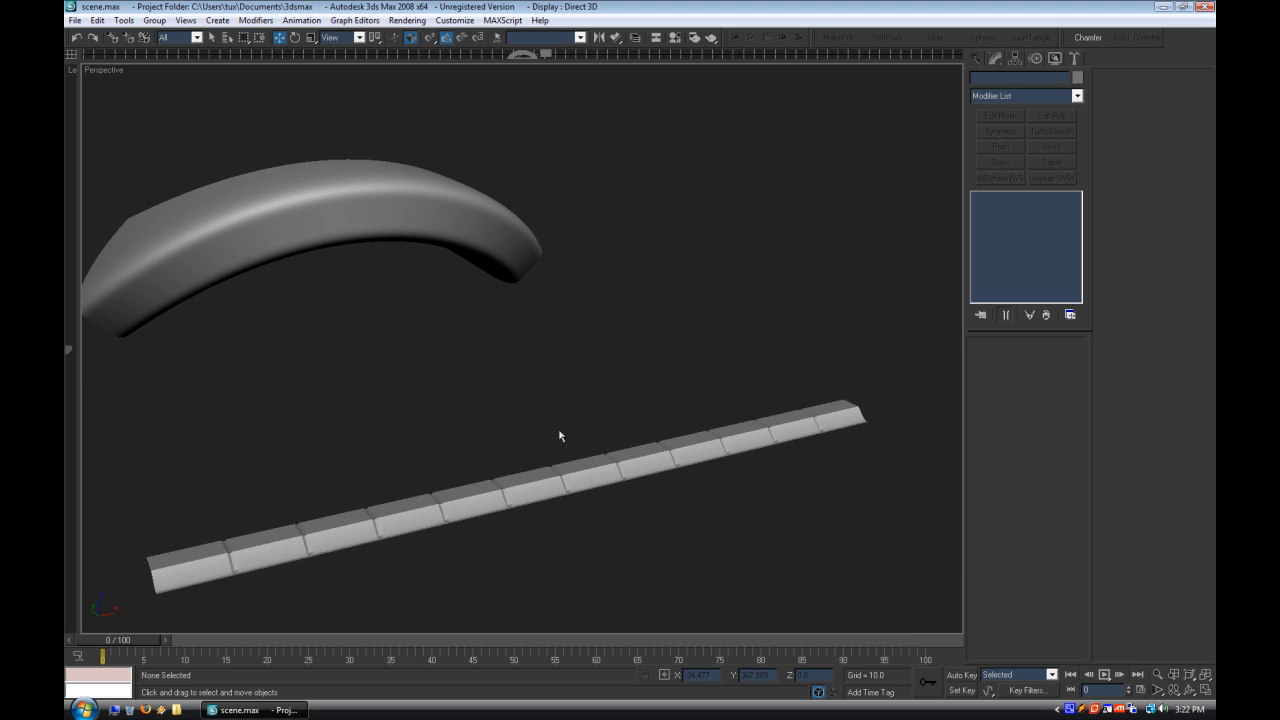
Step: Examine the shape and smoothness of the curved body beside the straight panel strip
{"action": "scroll", "coordinate": [533, 437], "scroll_direction": "down", "scroll_amount": 4}
{"action": "scroll", "coordinate": [477, 480], "scroll_direction": "up", "scroll_amount": 4}
{"action": "middle_click_drag", "start_coordinate": [450, 430], "coordinate": [763, 449]}
{"action": "left_click", "coordinate": [591, 288]}
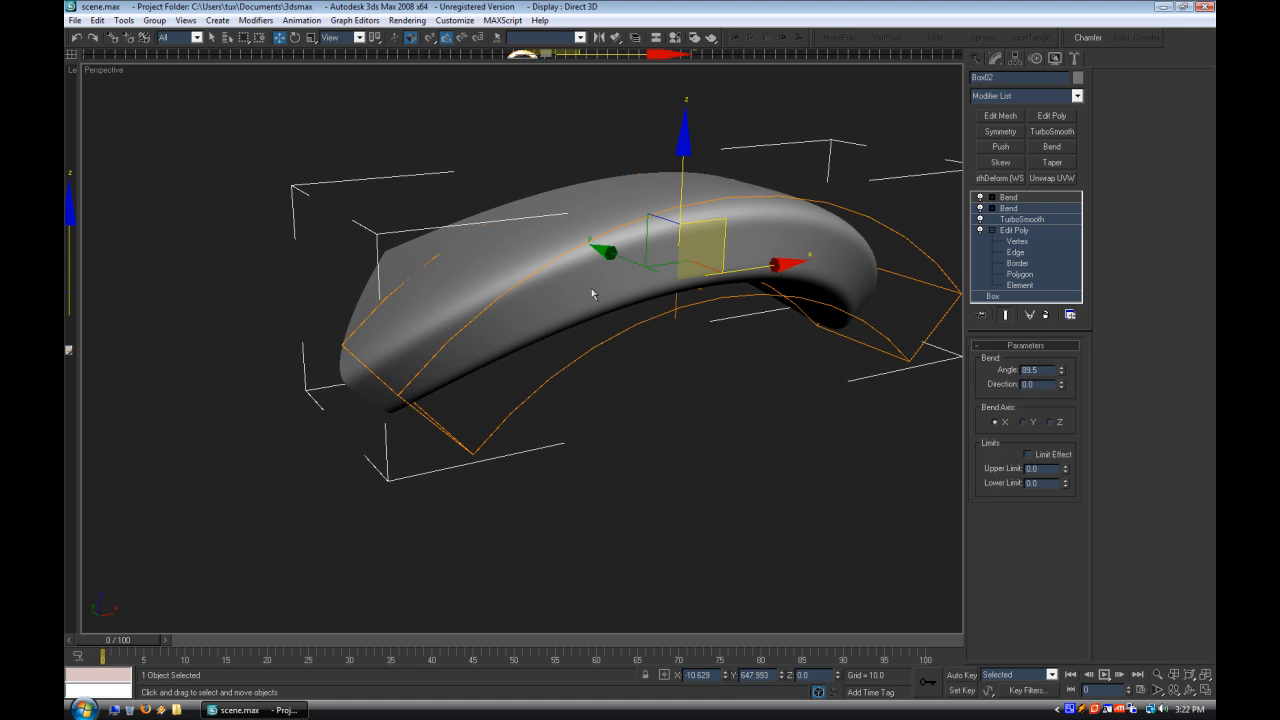
{"action": "left_click", "coordinate": [740, 468]}
{"action": "middle_click_drag", "start_coordinate": [620, 271], "coordinate": [380, 168]}
{"action": "scroll", "coordinate": [457, 339], "scroll_direction": "down", "scroll_amount": 2}
{"action": "middle_click_drag", "start_coordinate": [580, 337], "coordinate": [700, 357], "text": "alt"}
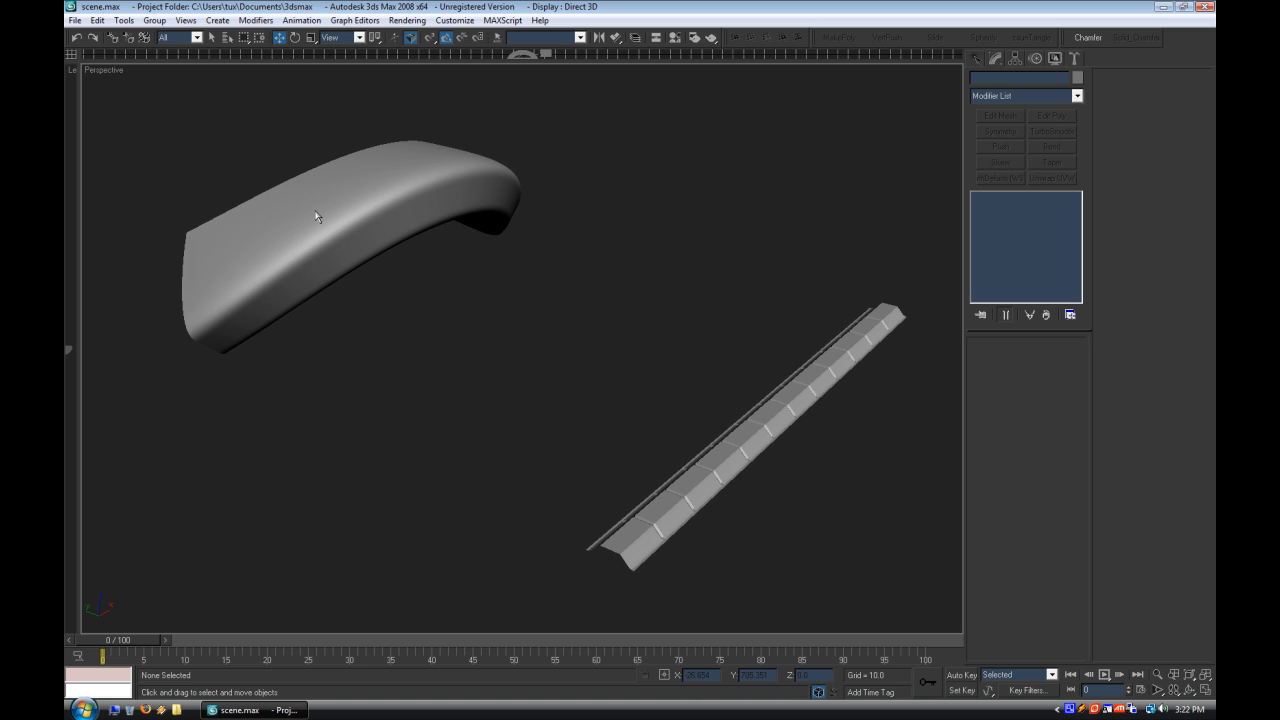
{"action": "scroll", "coordinate": [523, 391], "scroll_direction": "up", "scroll_amount": 6}
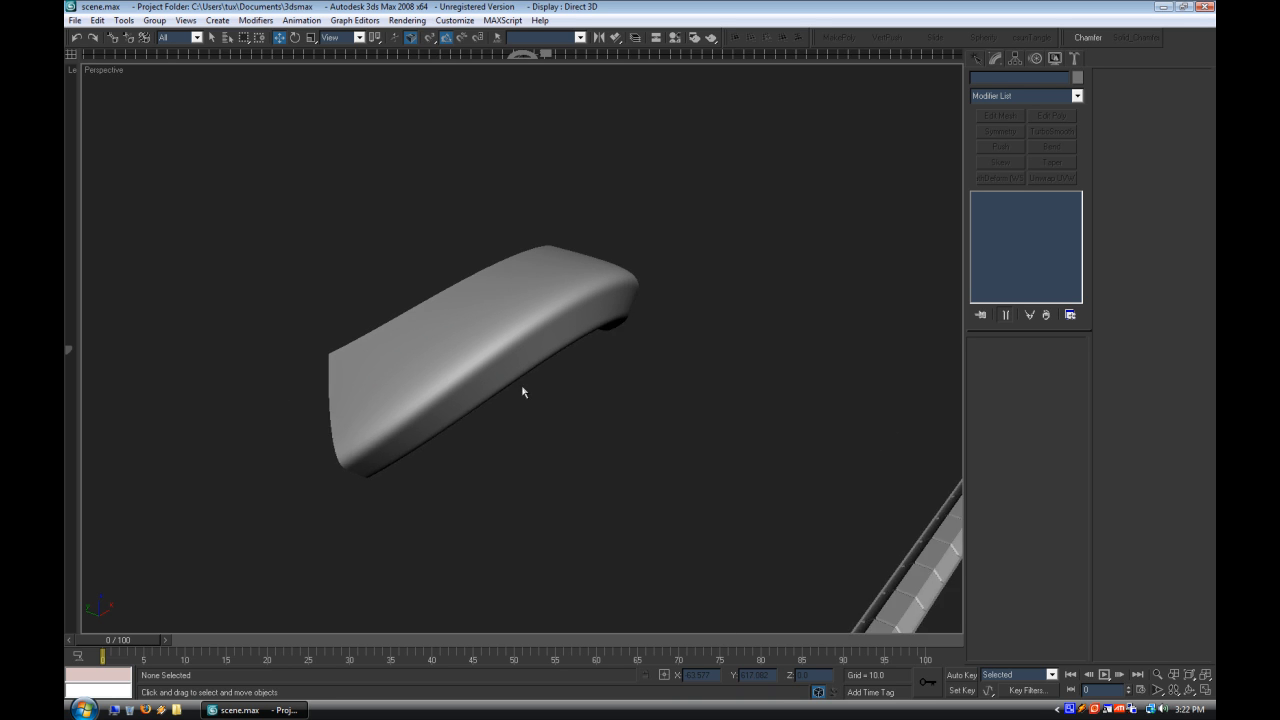
{"action": "middle_click_drag", "start_coordinate": [595, 349], "coordinate": [553, 321]}
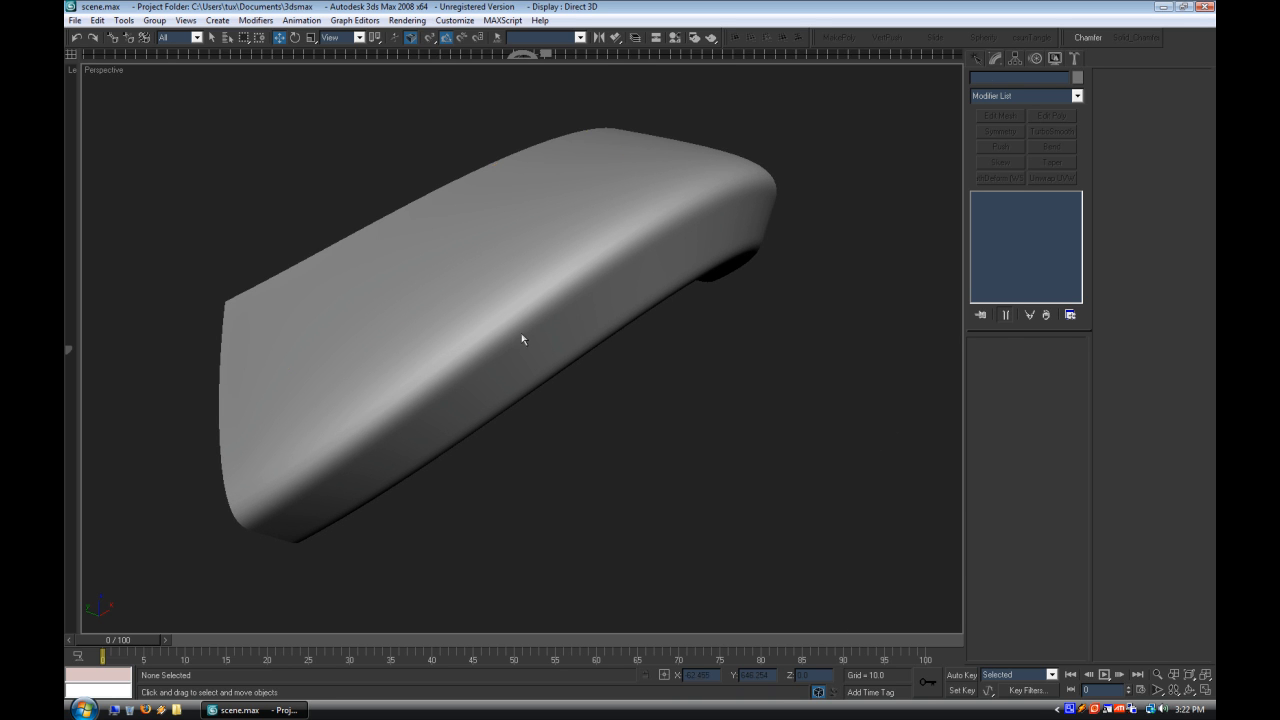
Step: Reduce the TurboSmooth iterations on the curved body and return to its Bend modifiers
{"action": "left_click", "coordinate": [522, 339]}
{"action": "left_click", "coordinate": [709, 434]}
{"action": "left_click", "coordinate": [393, 354]}
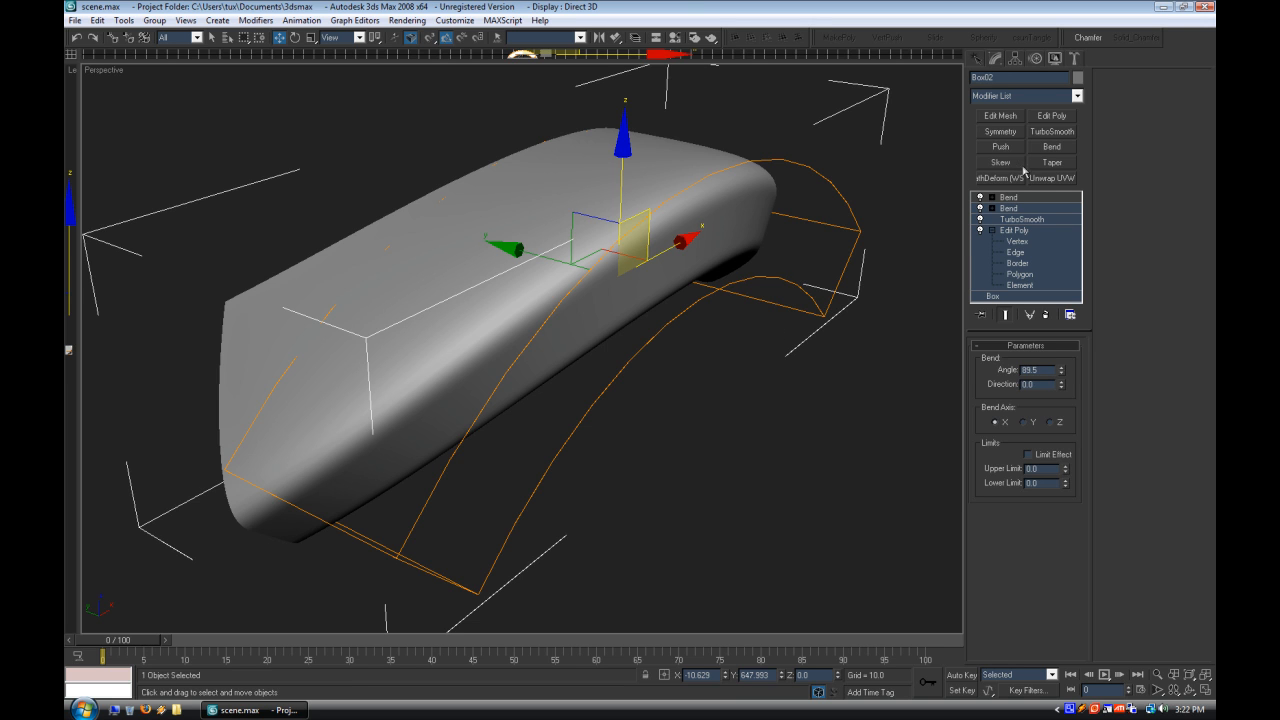
{"action": "left_click", "coordinate": [1015, 219]}
{"action": "left_click", "coordinate": [1069, 372]}
{"action": "left_click", "coordinate": [1050, 198]}
{"action": "left_click", "coordinate": [1031, 208]}
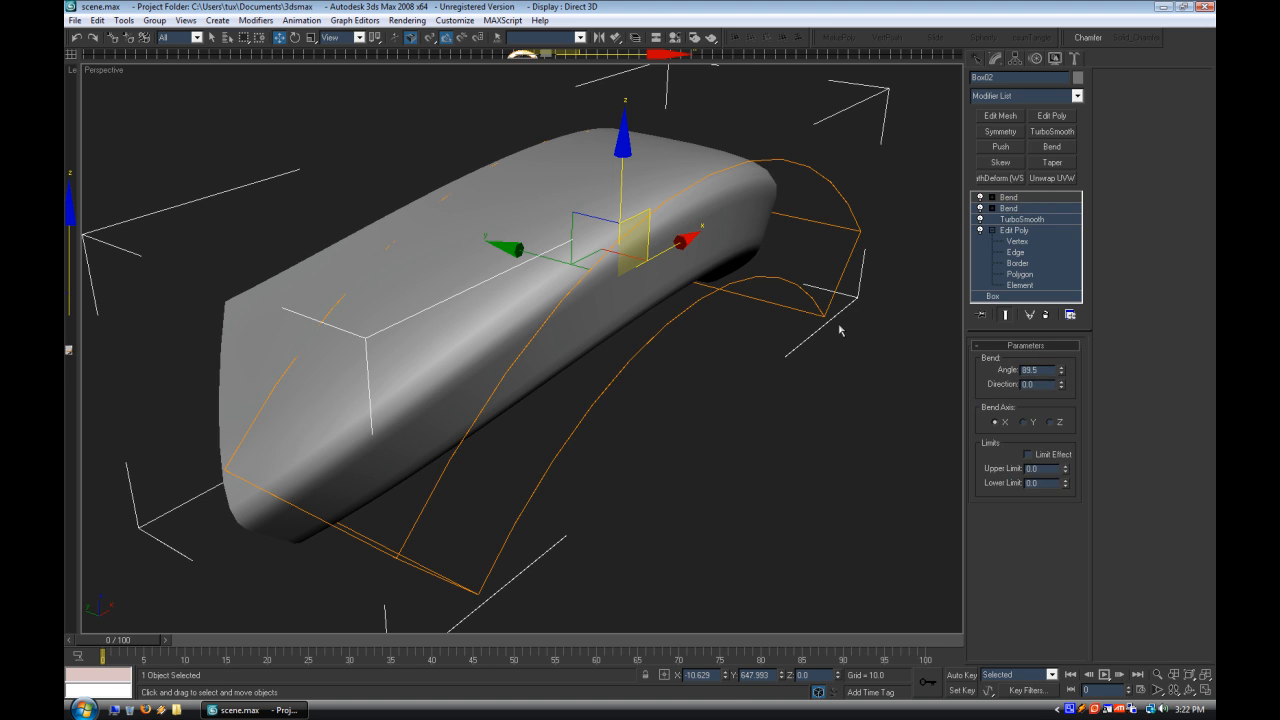
Step: Reselect the curved body and display edged faces in the Perspective view
{"action": "left_click", "coordinate": [808, 328]}
{"action": "scroll", "coordinate": [358, 362], "scroll_direction": "down", "scroll_amount": 5}
{"action": "middle_click_drag", "start_coordinate": [590, 360], "coordinate": [427, 290]}
{"action": "scroll", "coordinate": [616, 346], "scroll_direction": "up", "scroll_amount": 5}
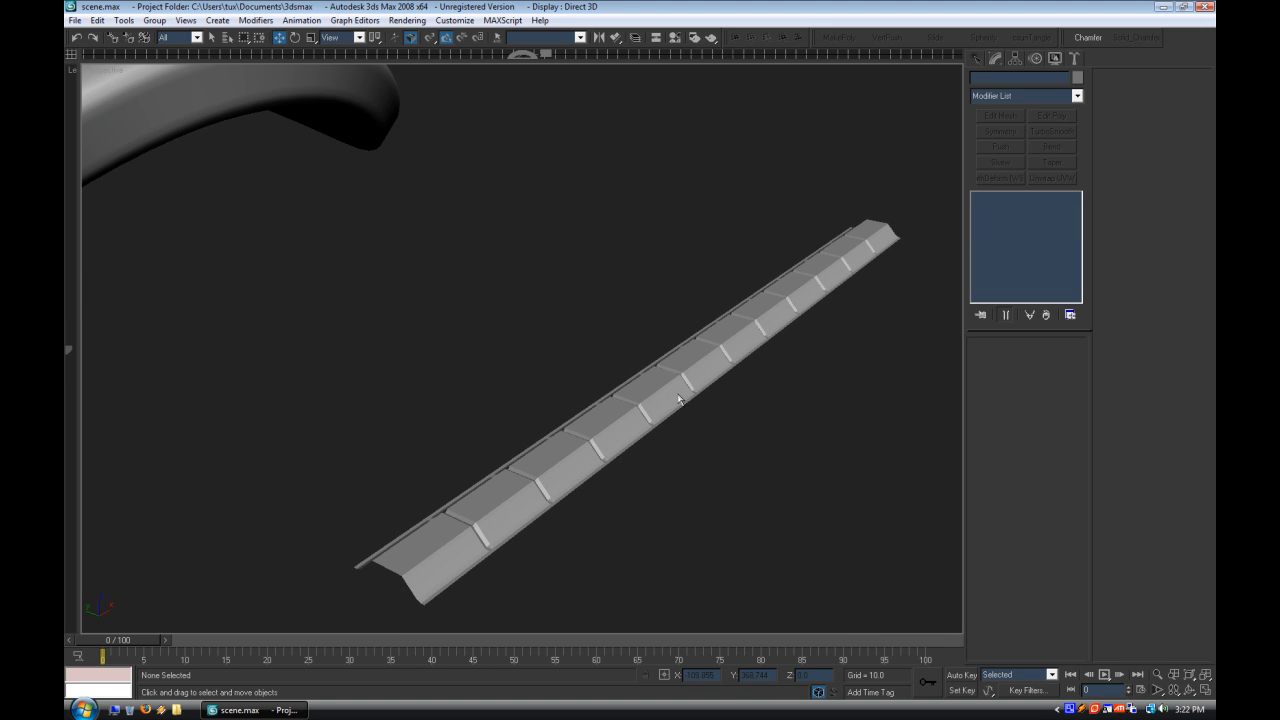
{"action": "middle_click_drag", "start_coordinate": [352, 508], "coordinate": [364, 516]}
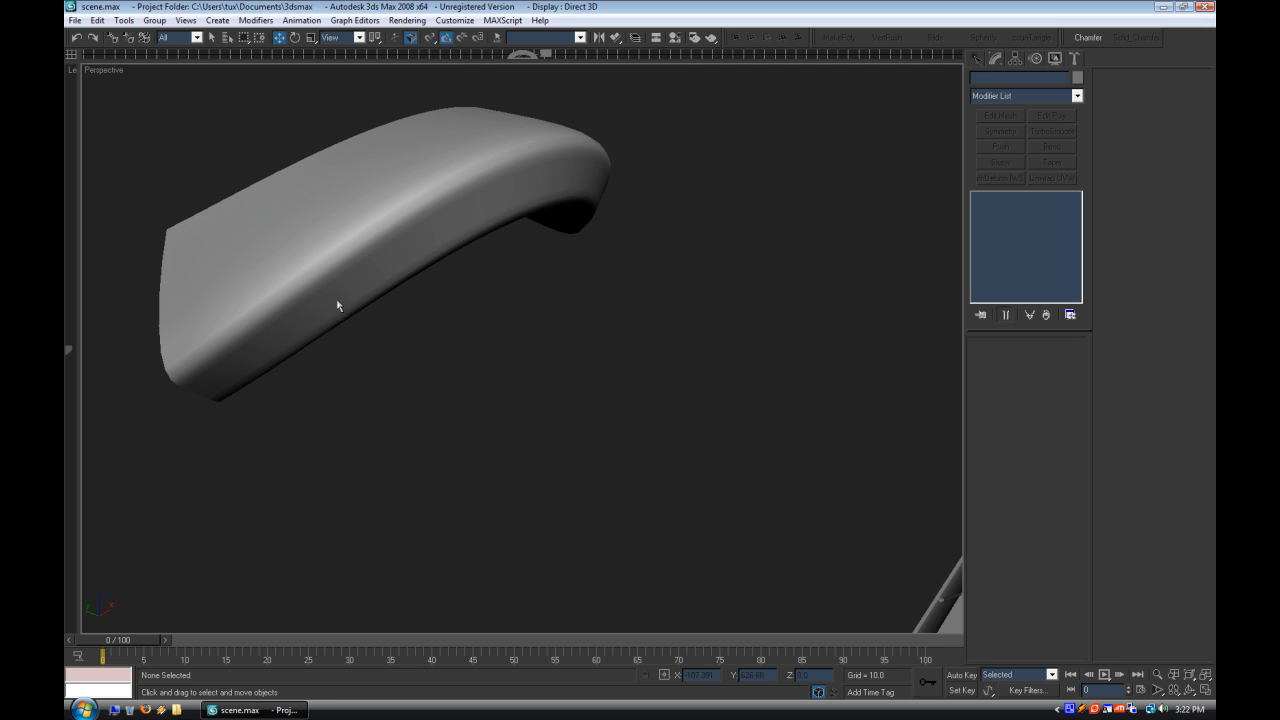
{"action": "left_click", "coordinate": [508, 190]}
{"action": "middle_click_drag", "start_coordinate": [494, 353], "coordinate": [716, 507]}
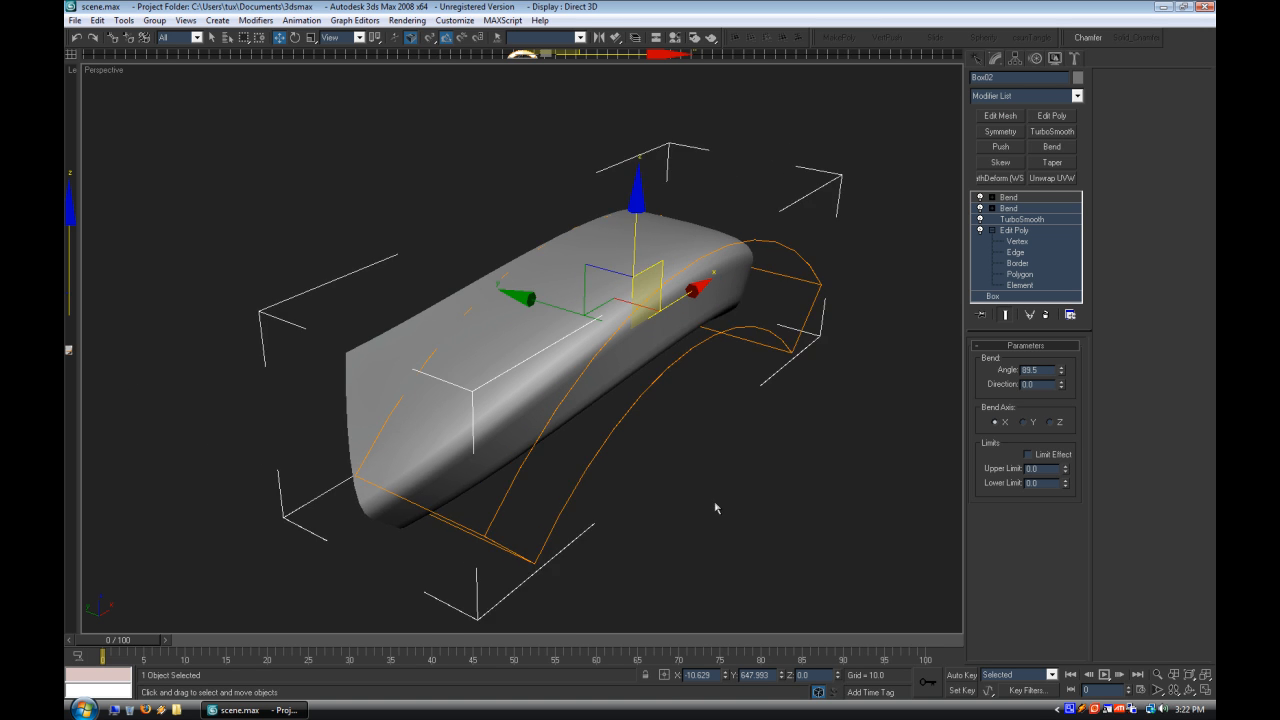
{"action": "scroll", "coordinate": [817, 467], "scroll_direction": "up", "scroll_amount": 3}
{"action": "scroll", "coordinate": [757, 357], "scroll_direction": "down", "scroll_amount": 3}
{"action": "middle_click_drag", "start_coordinate": [757, 357], "coordinate": [690, 297]}
{"action": "right_click", "coordinate": [102, 70]}
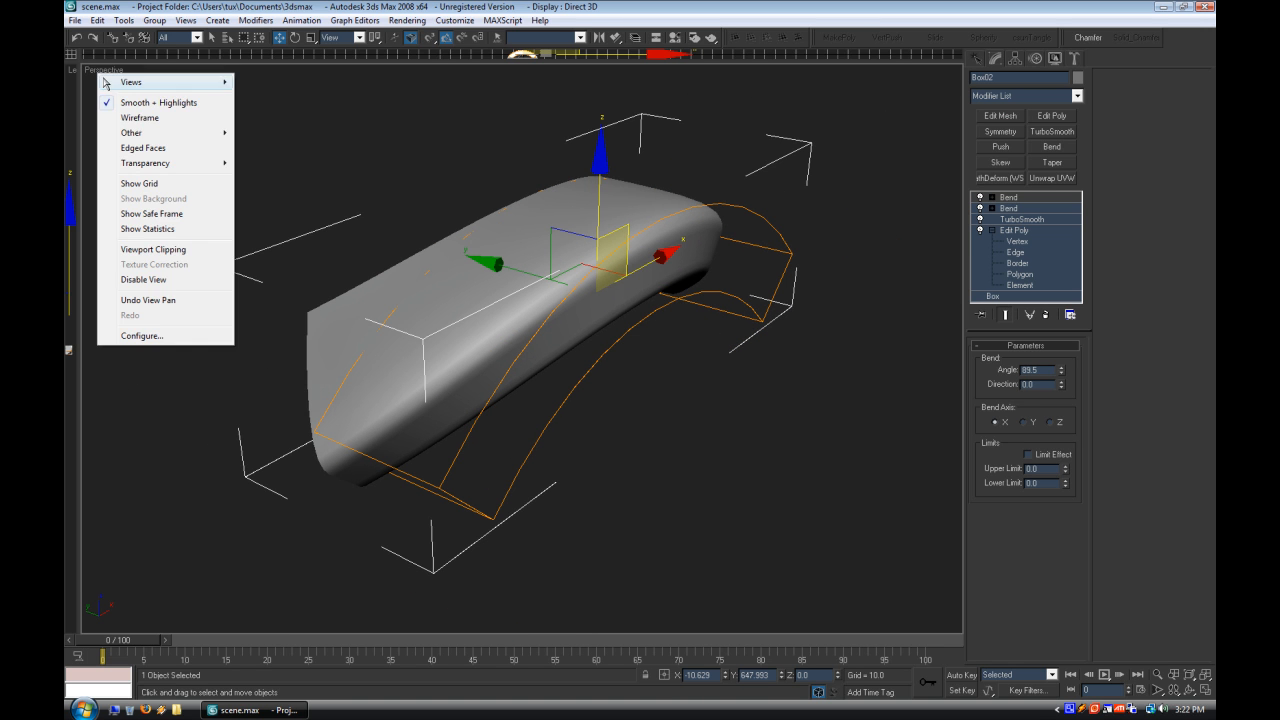
{"action": "left_click", "coordinate": [125, 148]}
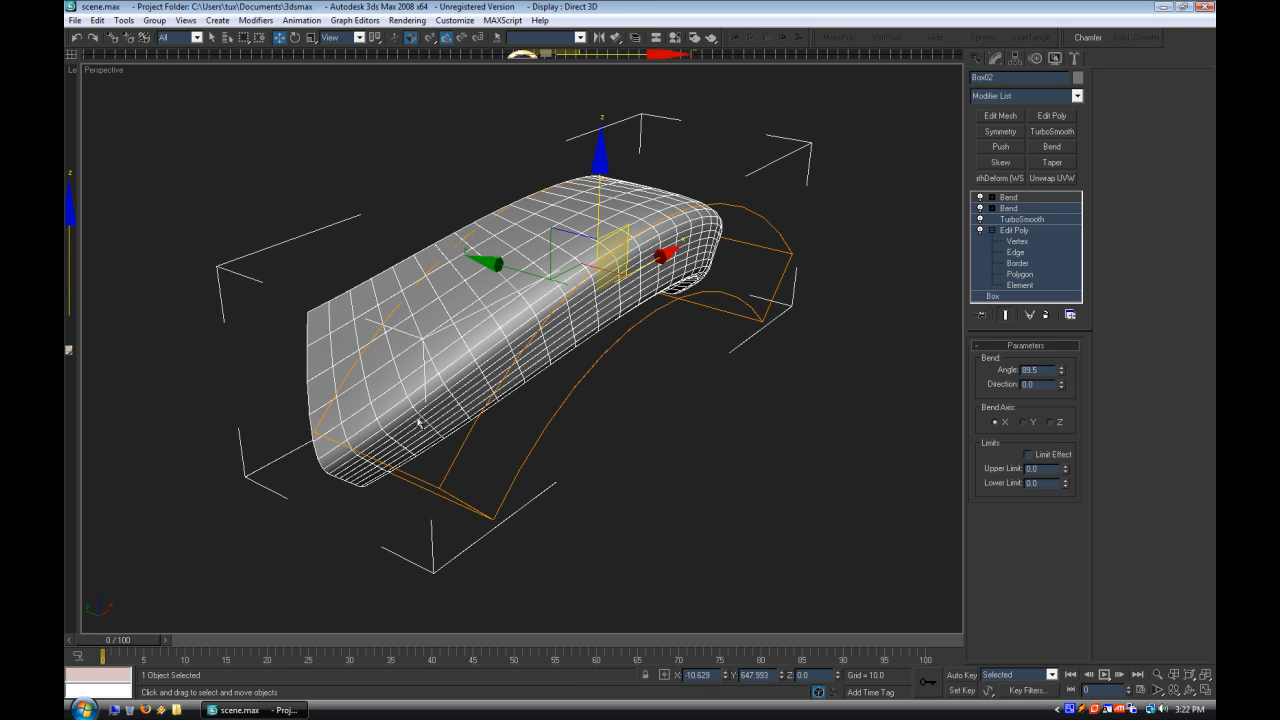
Step: Add an Edit Poly modifier to the curved body and create a shape from the edge loop along its side
{"action": "left_click", "coordinate": [1052, 115]}
{"action": "left_click", "coordinate": [1015, 219]}
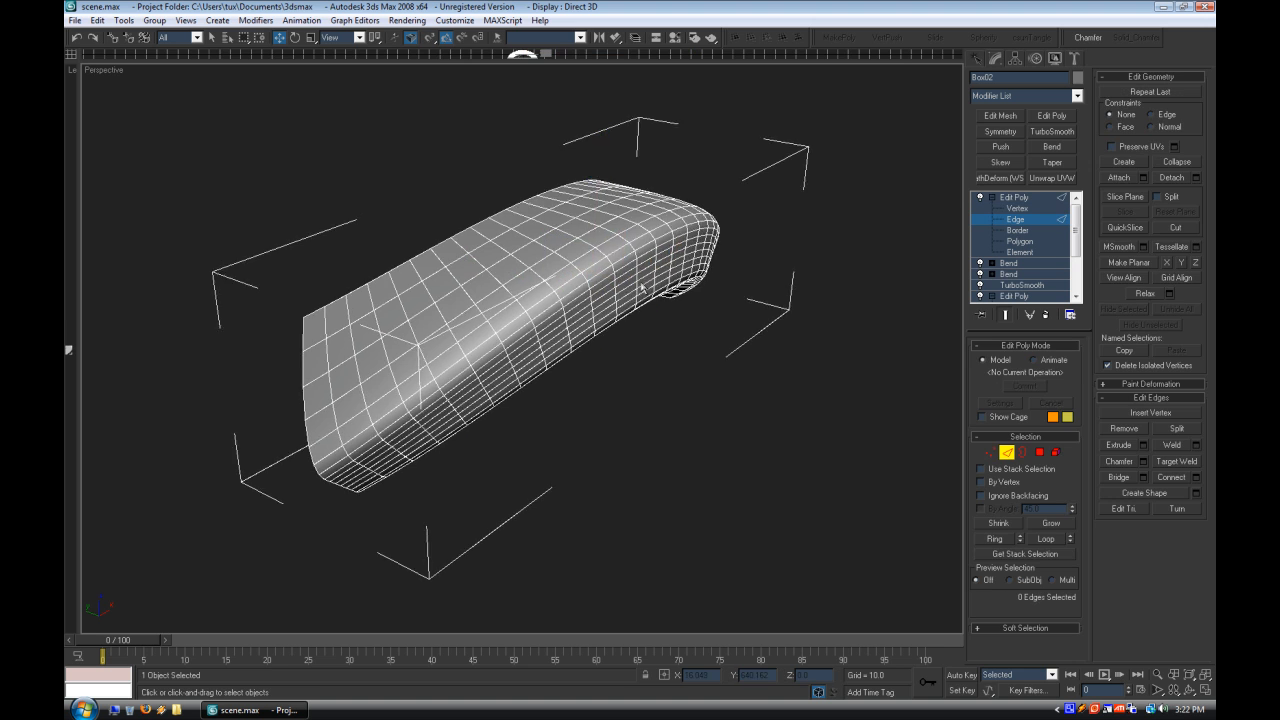
{"action": "scroll", "coordinate": [500, 290], "scroll_direction": "up", "scroll_amount": 5}
{"action": "left_click", "coordinate": [510, 318]}
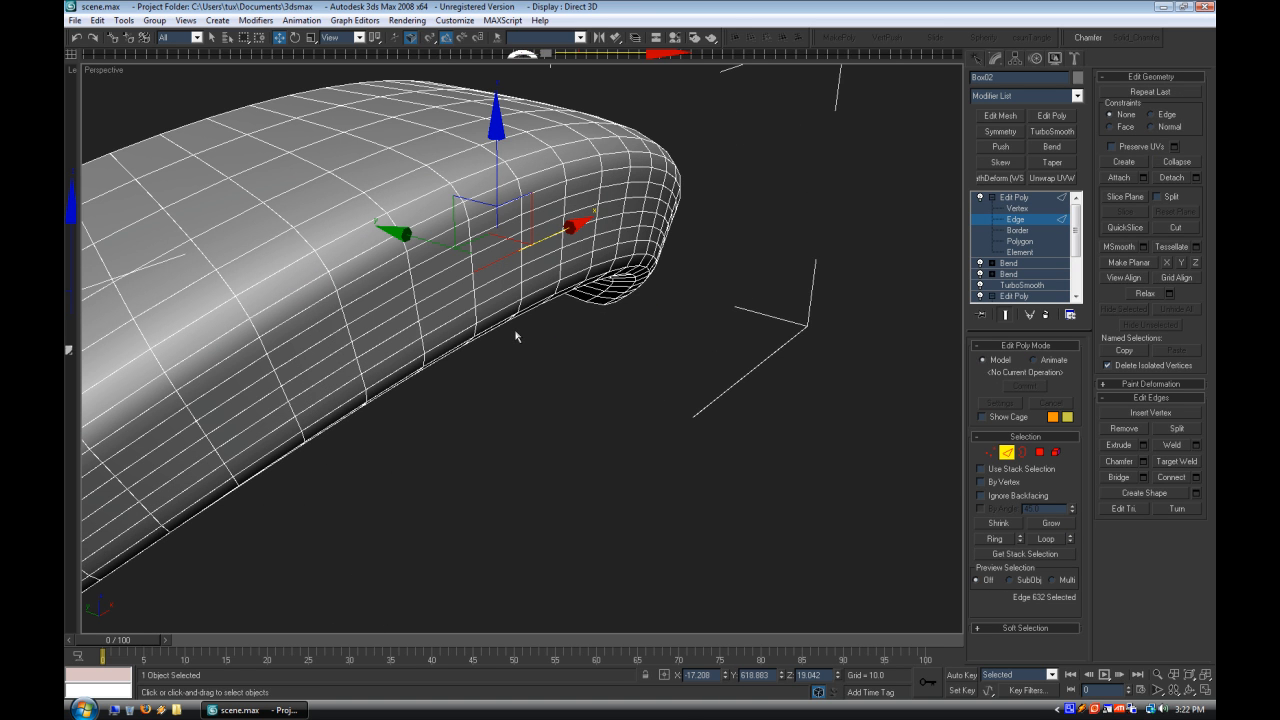
{"action": "key", "text": "alt+l"}
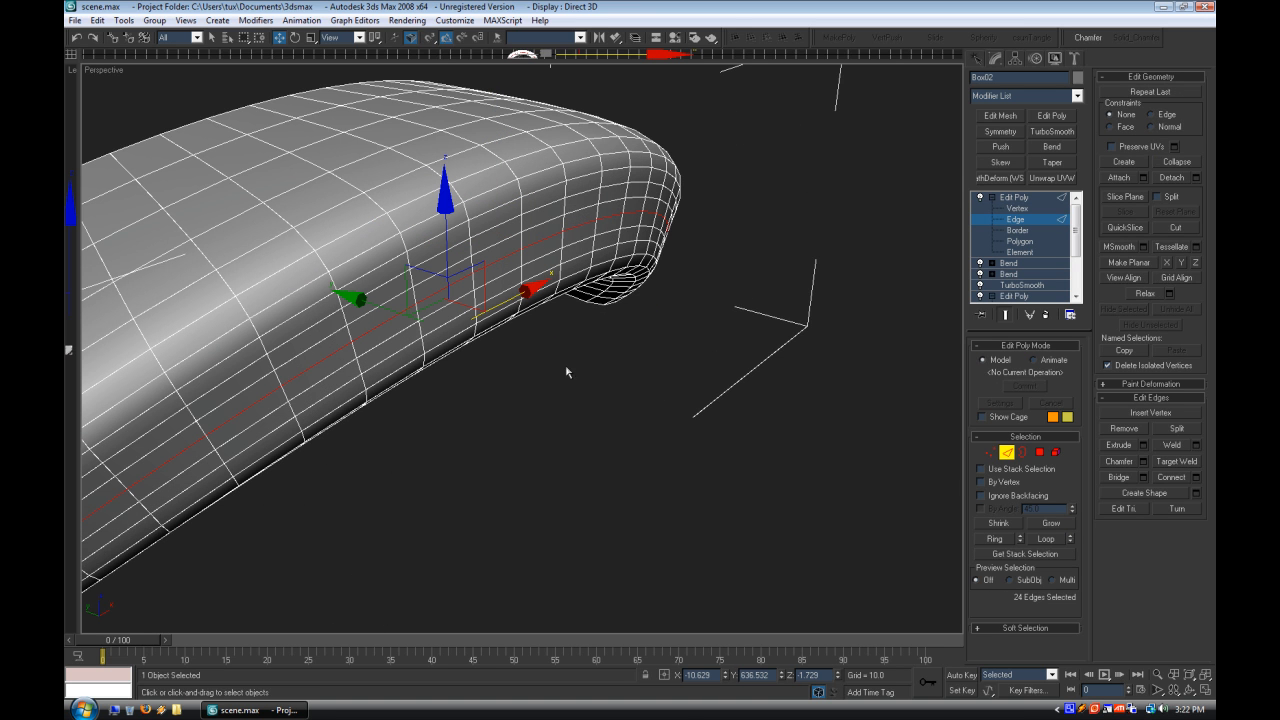
{"action": "left_click", "coordinate": [1141, 500]}
{"action": "middle_click_drag", "start_coordinate": [658, 486], "coordinate": [874, 332], "text": "alt"}
{"action": "left_click", "coordinate": [1004, 201]}
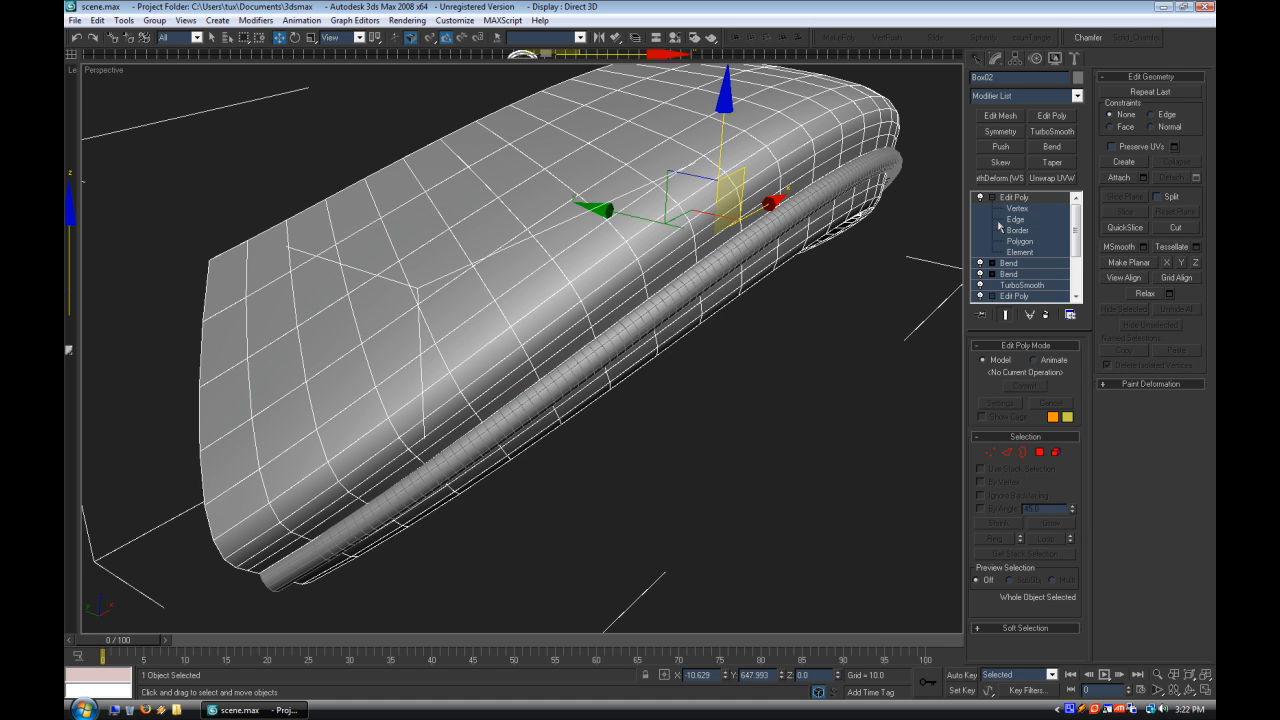
Step: Delete the top Edit Poly modifier from the curved body and deselect the body
{"action": "left_click", "coordinate": [880, 376]}
{"action": "left_click", "coordinate": [780, 238]}
{"action": "left_click", "coordinate": [848, 348]}
{"action": "left_click", "coordinate": [883, 185]}
{"action": "left_click", "coordinate": [886, 282]}
{"action": "left_click", "coordinate": [666, 256]}
{"action": "right_click", "coordinate": [1060, 197]}
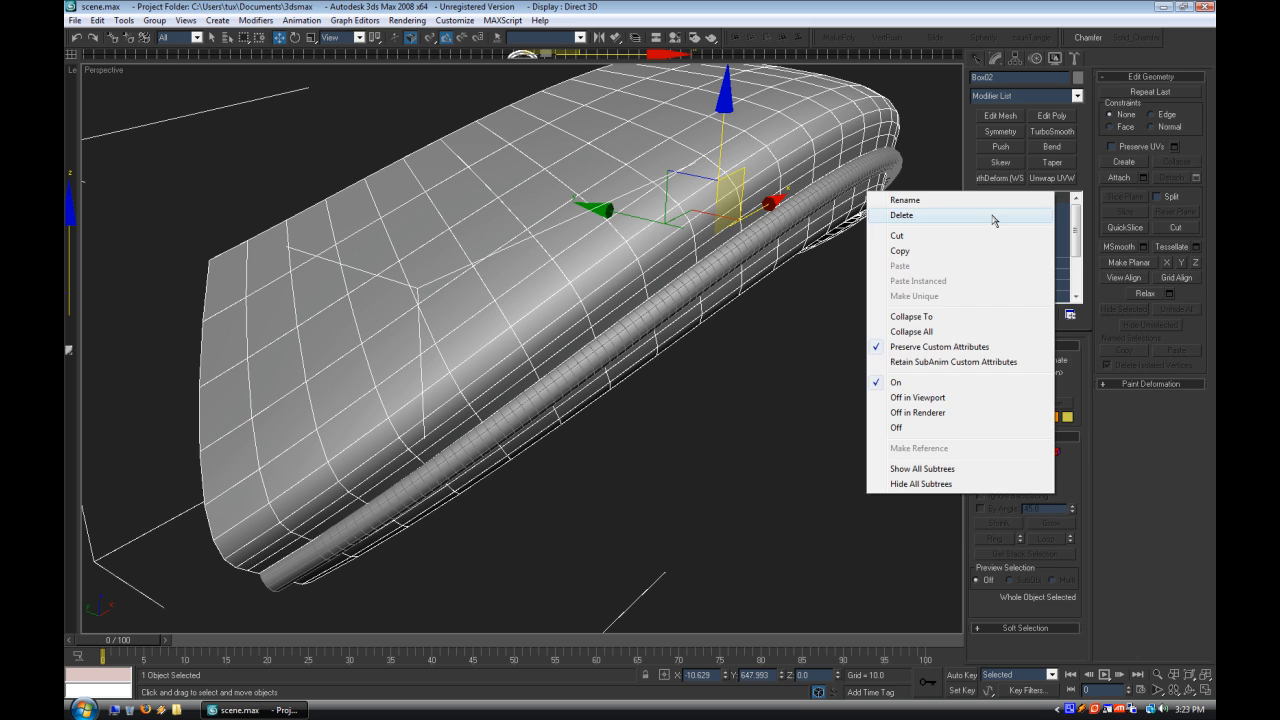
{"action": "left_click", "coordinate": [994, 214]}
{"action": "left_click", "coordinate": [893, 370]}
{"action": "left_click", "coordinate": [767, 239]}
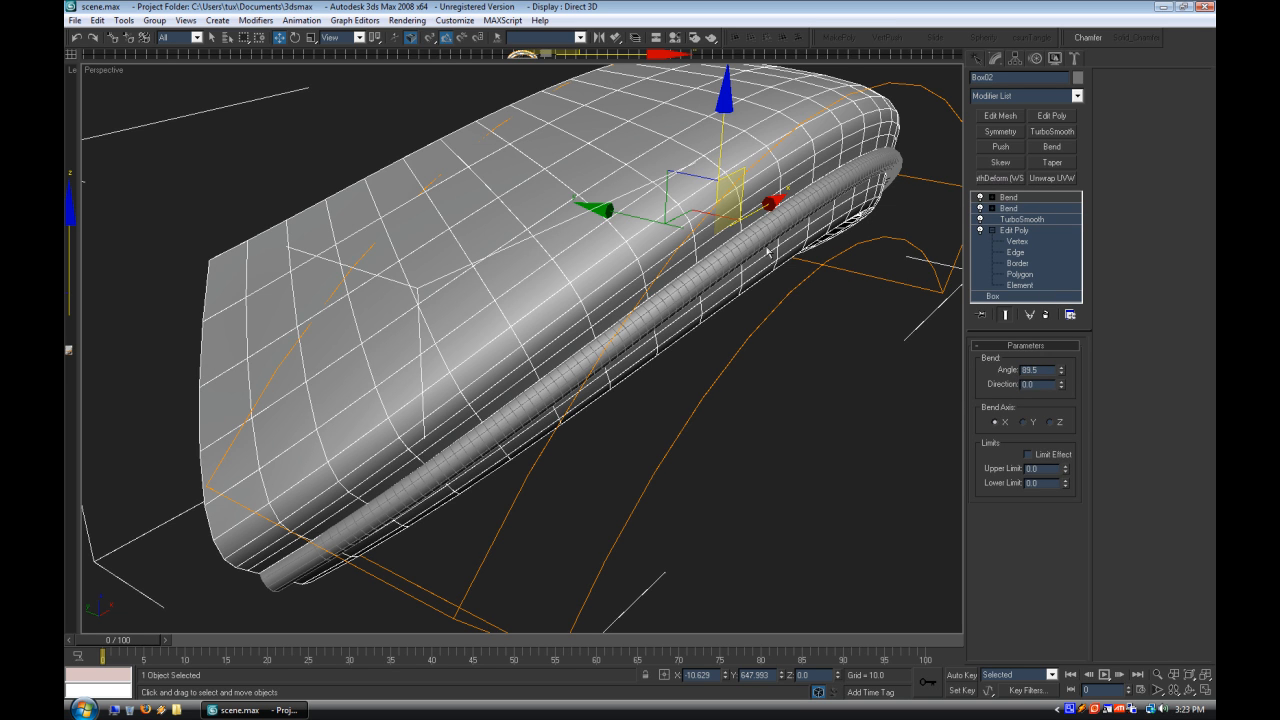
{"action": "left_click", "coordinate": [894, 423]}
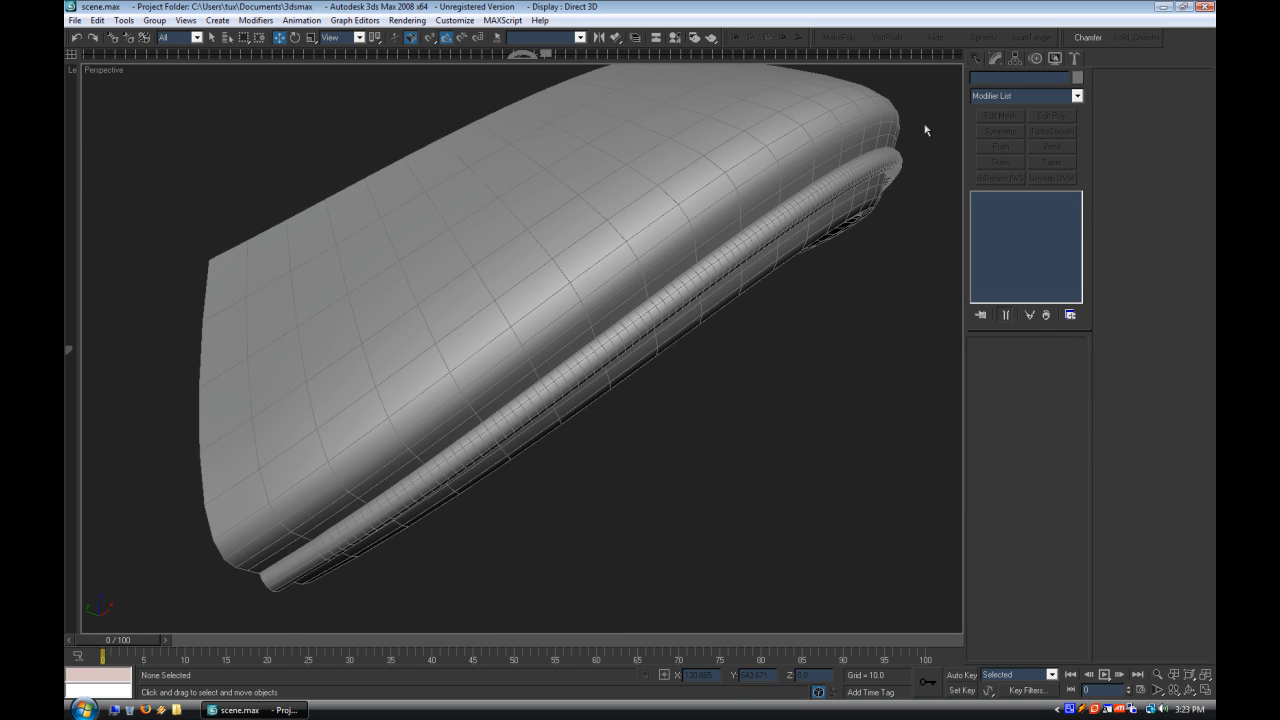
Step: Select only the extracted spline tube and examine how it follows the curved body
{"action": "left_click_drag", "start_coordinate": [925, 126], "coordinate": [828, 256]}
{"action": "left_click", "coordinate": [547, 275], "text": "alt"}
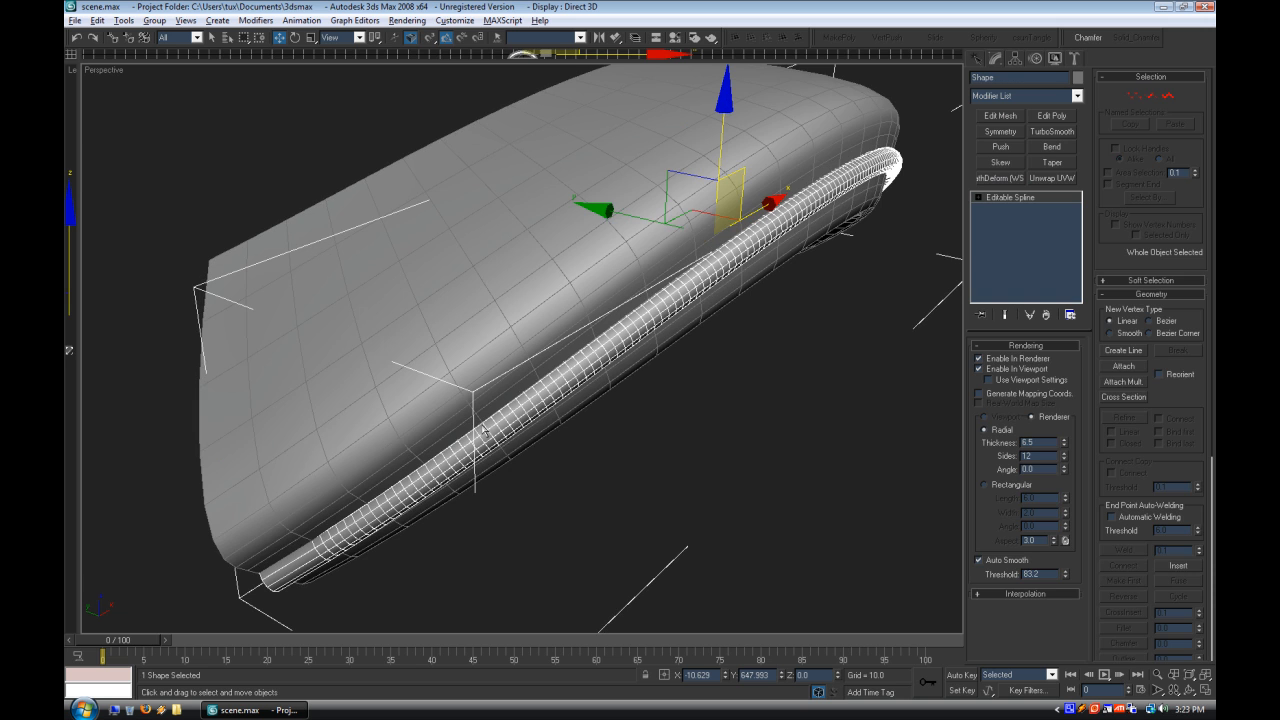
{"action": "scroll", "coordinate": [482, 429], "scroll_direction": "down", "scroll_amount": 4}
{"action": "scroll", "coordinate": [480, 428], "scroll_direction": "up", "scroll_amount": 2}
{"action": "middle_click_drag", "start_coordinate": [479, 428], "coordinate": [483, 340], "text": "alt"}
{"action": "scroll", "coordinate": [520, 370], "scroll_direction": "down", "scroll_amount": 2}
Step: Apply a world-space PathDeform modifier to the straight panel strip and pick the extracted spline as its path
{"action": "left_click", "coordinate": [660, 434]}
{"action": "middle_click_drag", "start_coordinate": [660, 434], "coordinate": [651, 357], "text": "alt"}
{"action": "left_click", "coordinate": [653, 364]}
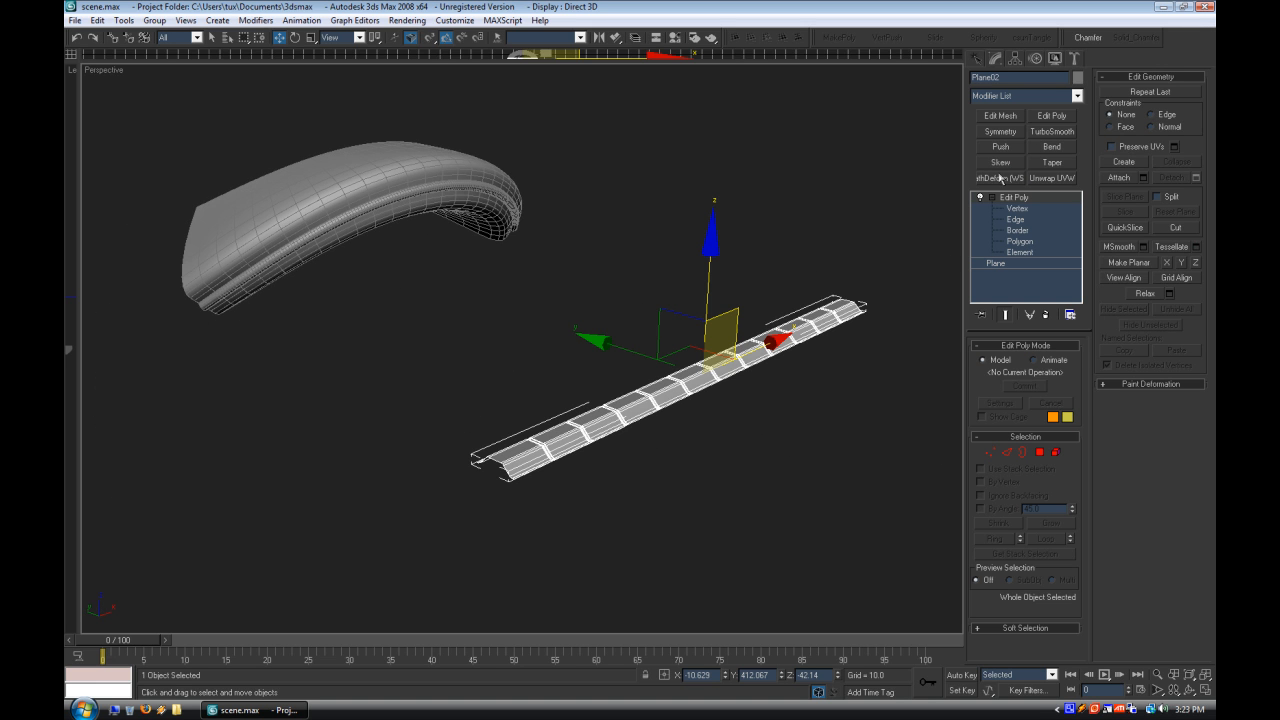
{"action": "left_click", "coordinate": [1077, 96]}
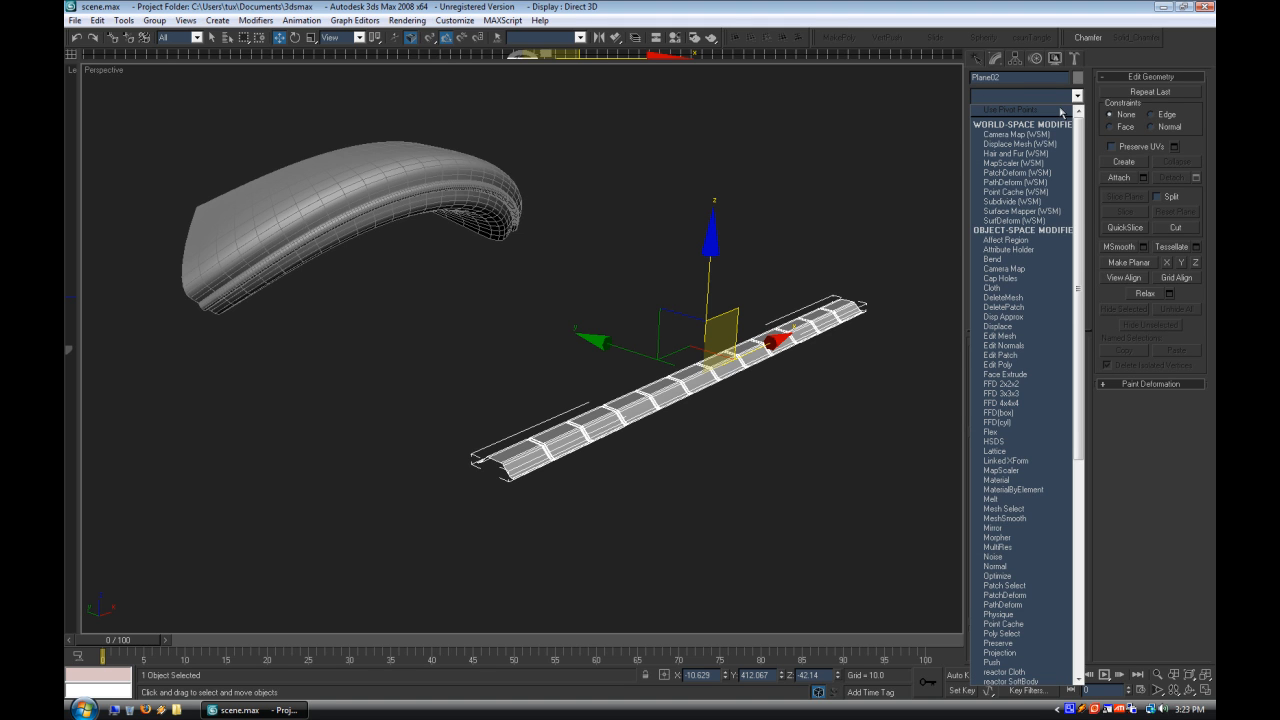
{"action": "left_click", "coordinate": [992, 183]}
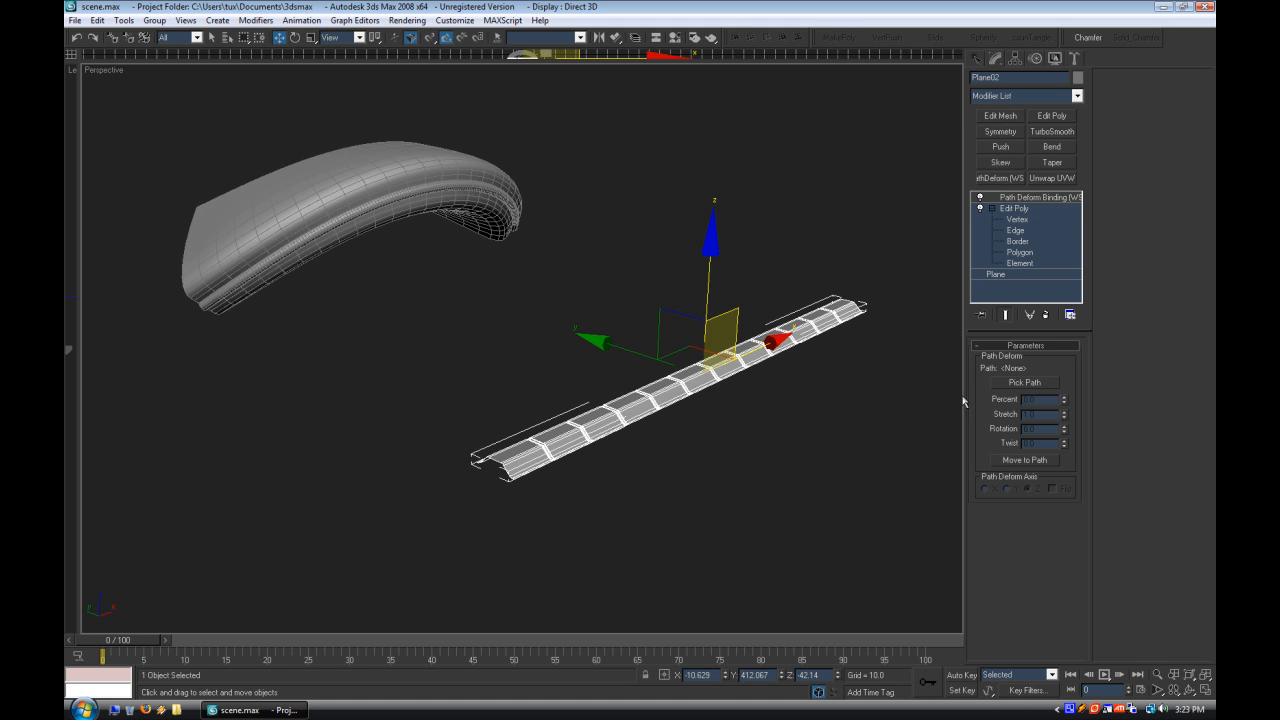
{"action": "left_click", "coordinate": [1031, 384]}
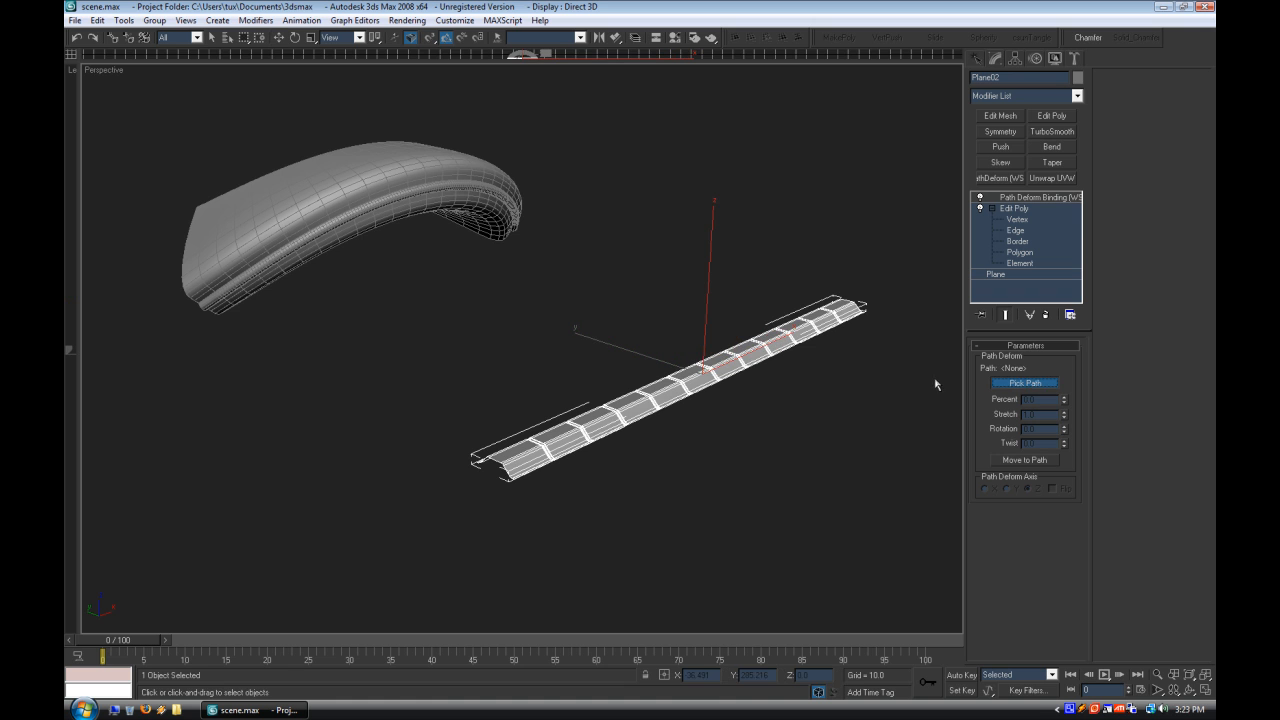
{"action": "left_click", "coordinate": [452, 194]}
Step: Move the panel strip to the path, try the deform axes, and choose the X axis
{"action": "scroll", "coordinate": [440, 410], "scroll_direction": "down", "scroll_amount": 4}
{"action": "middle_click_drag", "start_coordinate": [461, 388], "coordinate": [567, 349]}
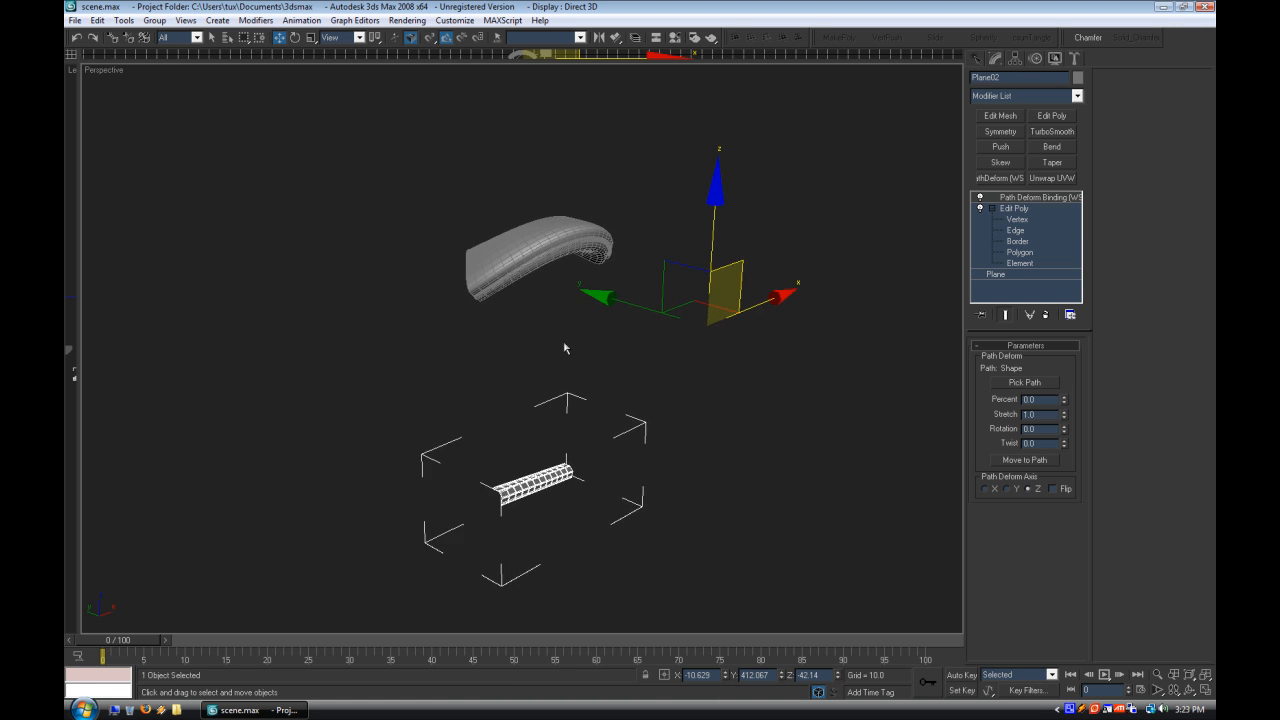
{"action": "scroll", "coordinate": [568, 349], "scroll_direction": "up", "scroll_amount": 2}
{"action": "left_click", "coordinate": [1012, 462]}
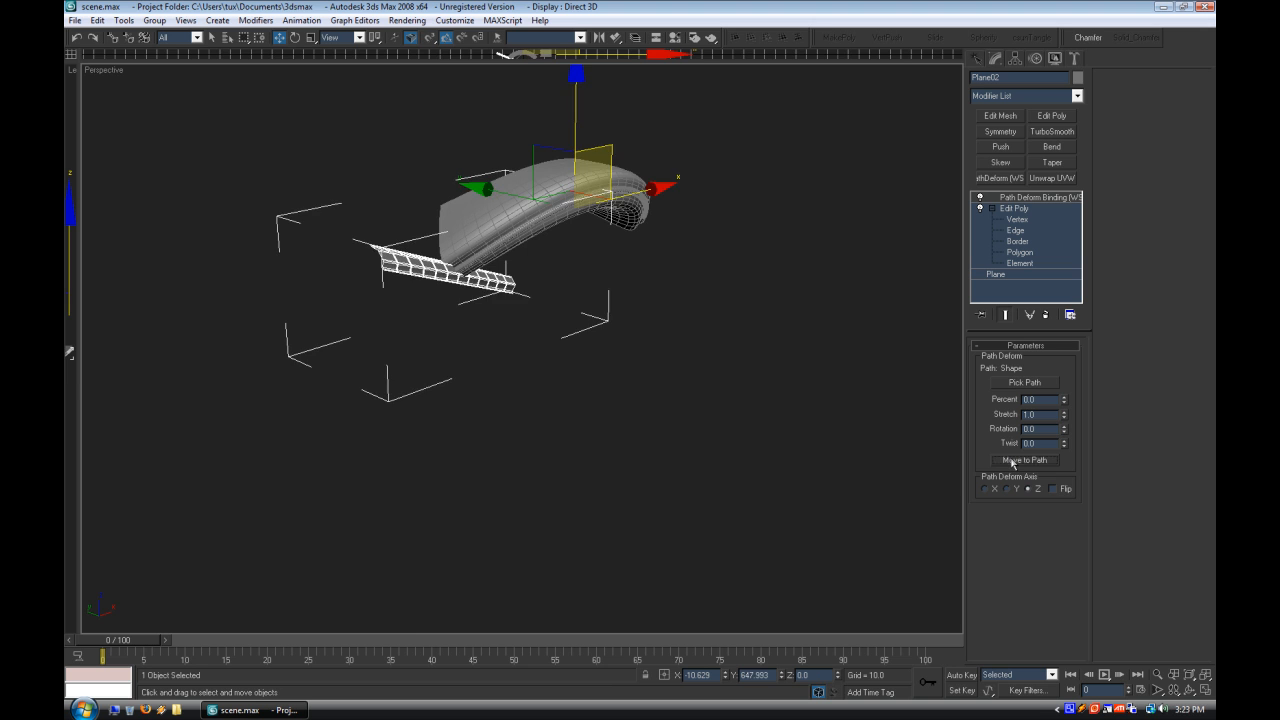
{"action": "scroll", "coordinate": [623, 543], "scroll_direction": "up", "scroll_amount": 4}
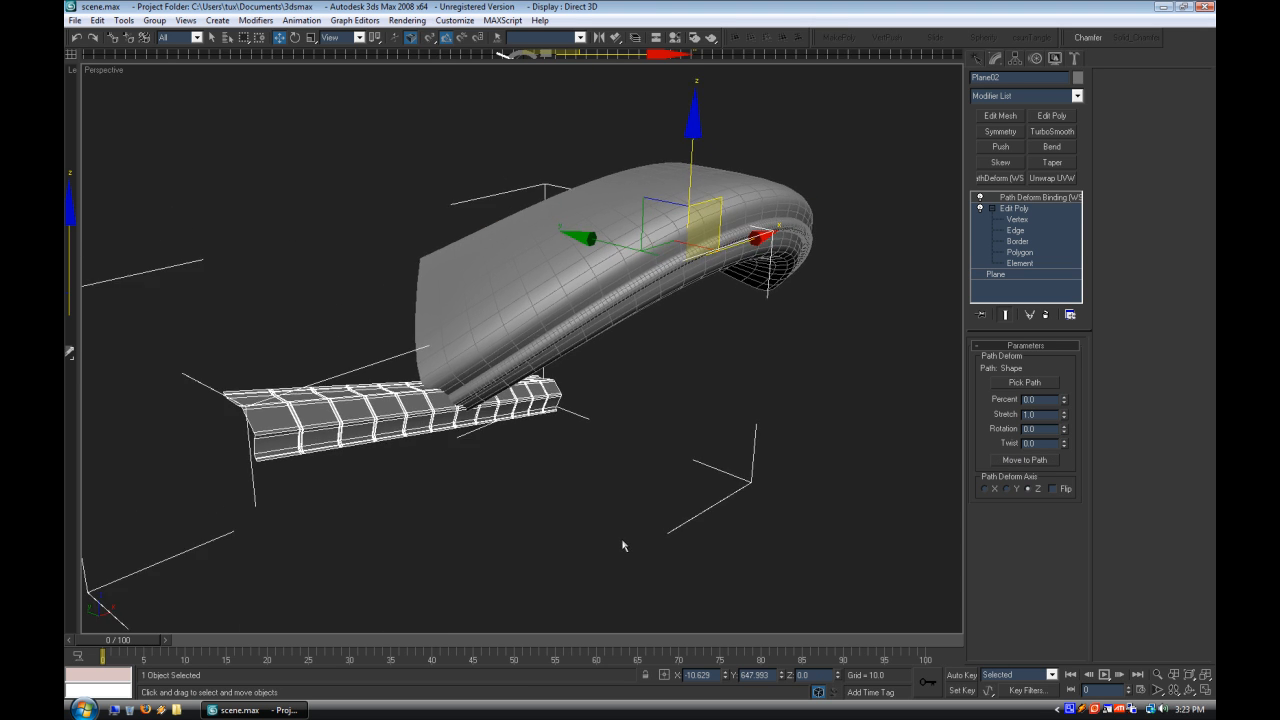
{"action": "left_click", "coordinate": [986, 489]}
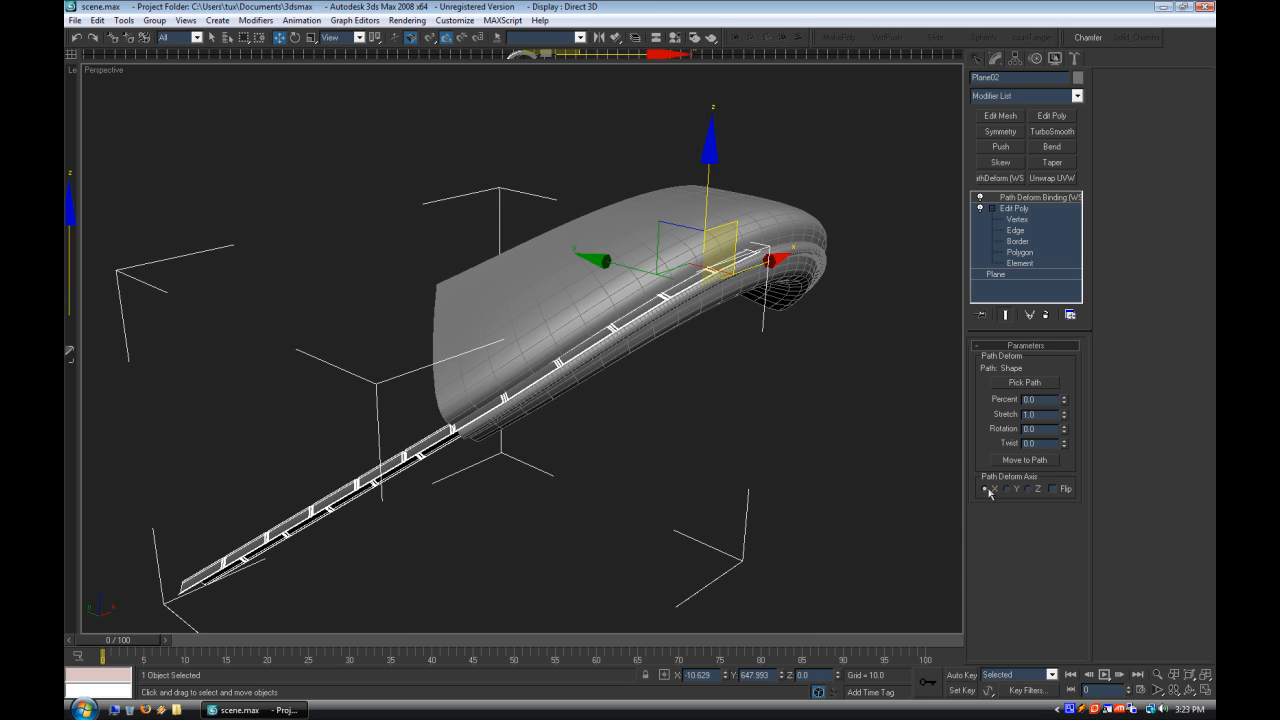
{"action": "left_click", "coordinate": [1008, 490]}
{"action": "left_click", "coordinate": [1029, 489]}
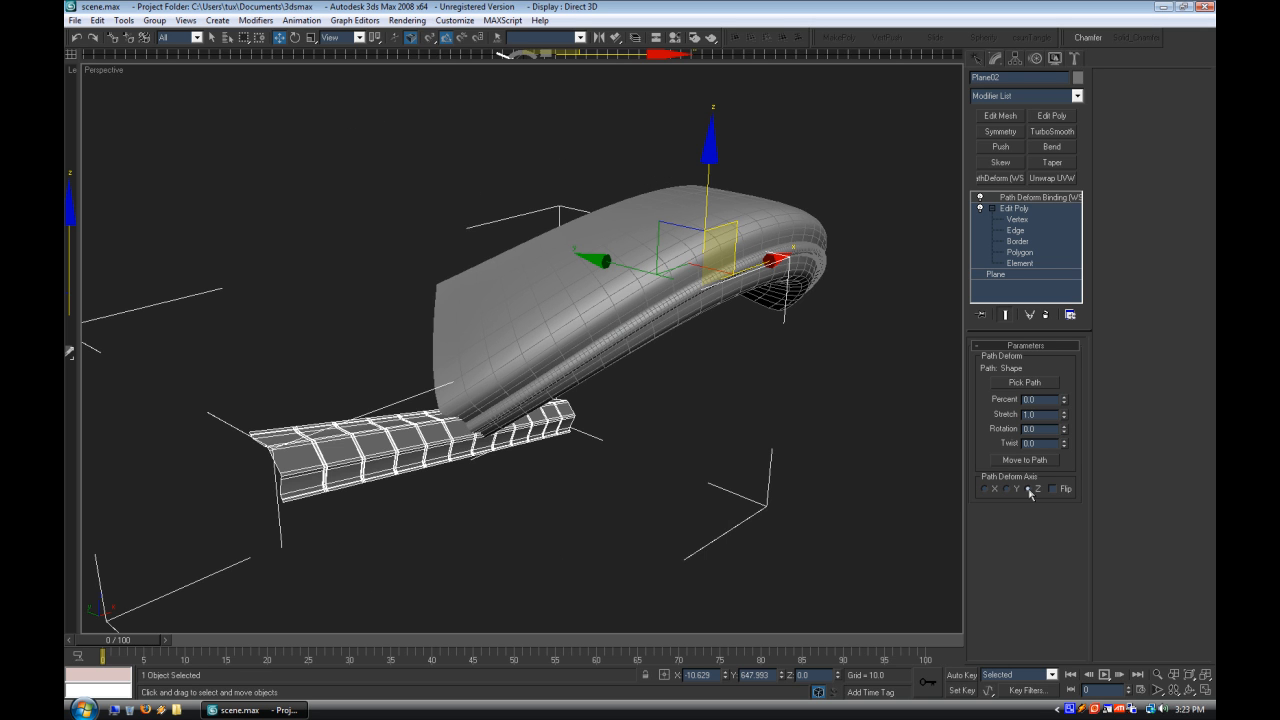
{"action": "left_click", "coordinate": [987, 489]}
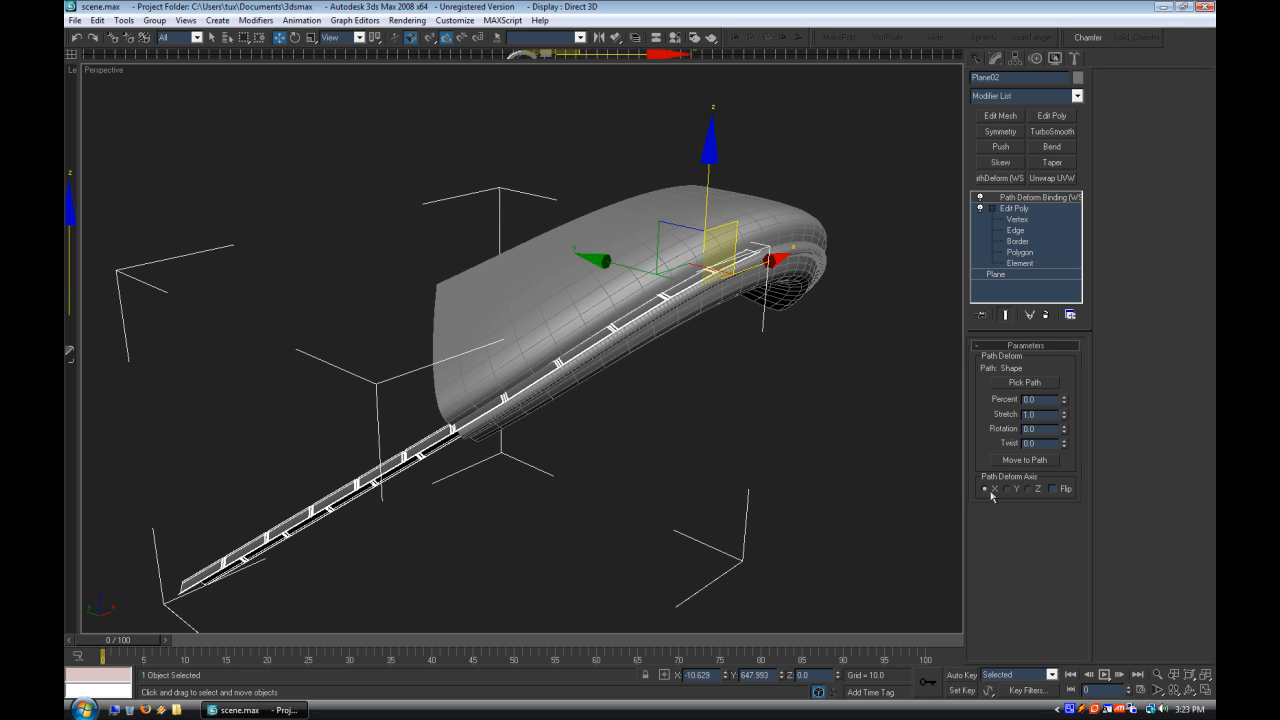
Step: Set the strip's path deform to 50 percent, stretch 1.1, and rotation 137.5
{"action": "scroll", "coordinate": [795, 425], "scroll_direction": "down", "scroll_amount": 5}
{"action": "middle_click_drag", "start_coordinate": [773, 425], "coordinate": [598, 350], "text": "alt"}
{"action": "left_click_drag", "start_coordinate": [1063, 401], "coordinate": [1059, 335]}
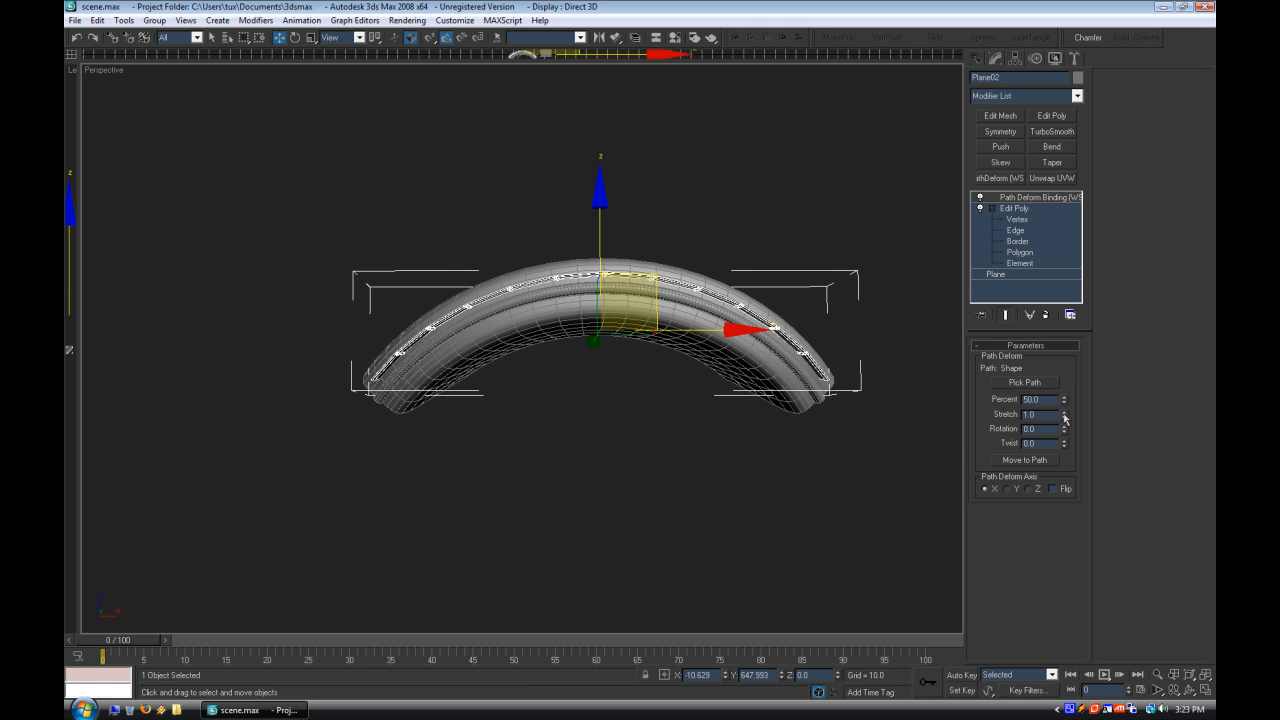
{"action": "left_click_drag", "start_coordinate": [1064, 418], "coordinate": [1091, 247]}
{"action": "left_click_drag", "start_coordinate": [1064, 445], "coordinate": [986, 482]}
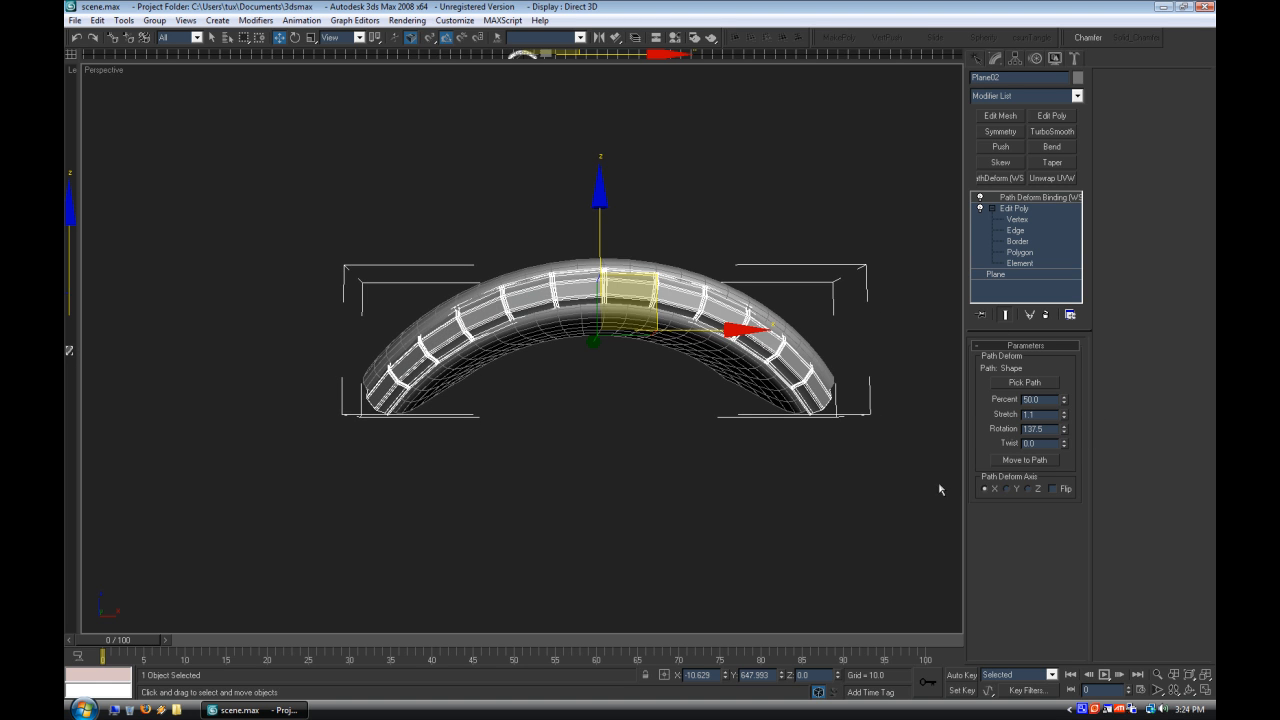
Step: Deselect the strip and turn off edged faces to view it wrapped around the curved body
{"action": "left_click", "coordinate": [676, 465]}
{"action": "middle_click_drag", "start_coordinate": [674, 465], "coordinate": [517, 351], "text": "alt"}
{"action": "scroll", "coordinate": [724, 481], "scroll_direction": "up", "scroll_amount": 5}
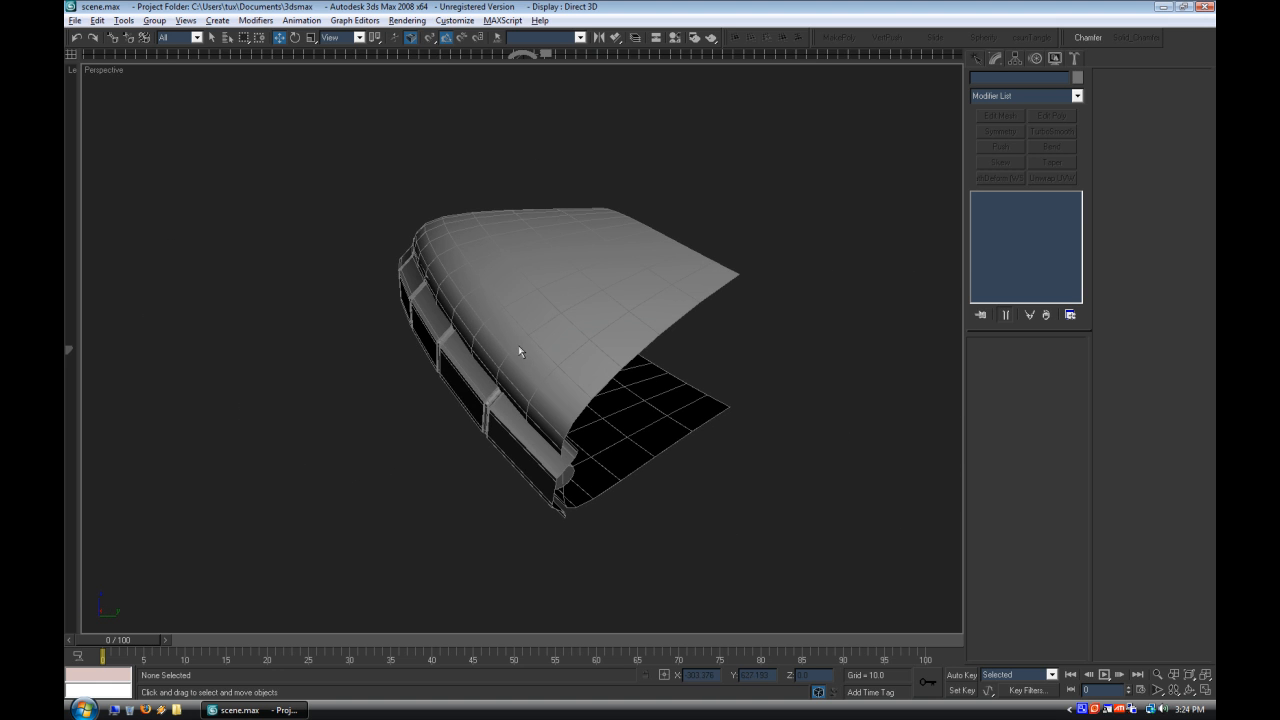
{"action": "right_click", "coordinate": [104, 69]}
{"action": "left_click", "coordinate": [150, 143]}
{"action": "middle_click_drag", "start_coordinate": [300, 212], "coordinate": [540, 281], "text": "alt"}
Step: Add a TurboSmooth modifier with 2 iterations to the panel strip, above Edit Poly and beneath its path deform binding
{"action": "left_click", "coordinate": [545, 284]}
{"action": "middle_click_drag", "start_coordinate": [707, 421], "coordinate": [800, 392], "text": "alt"}
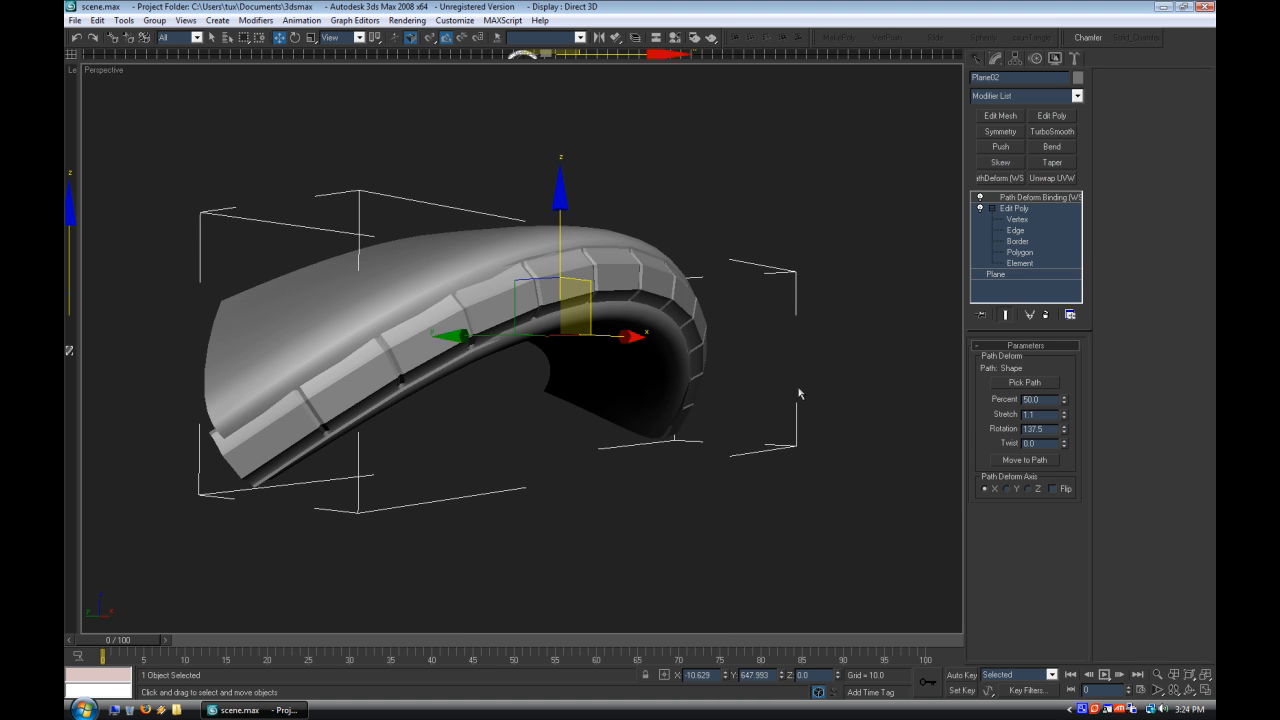
{"action": "left_click", "coordinate": [1024, 210]}
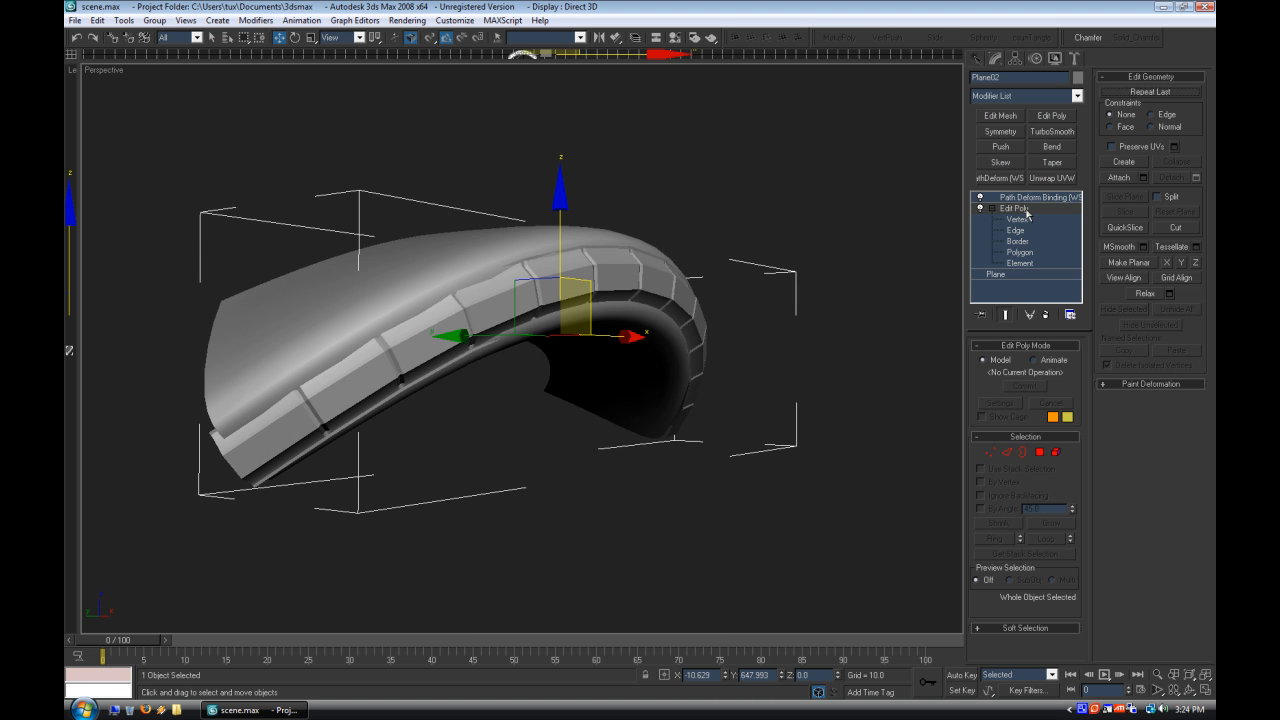
{"action": "left_click", "coordinate": [1062, 133]}
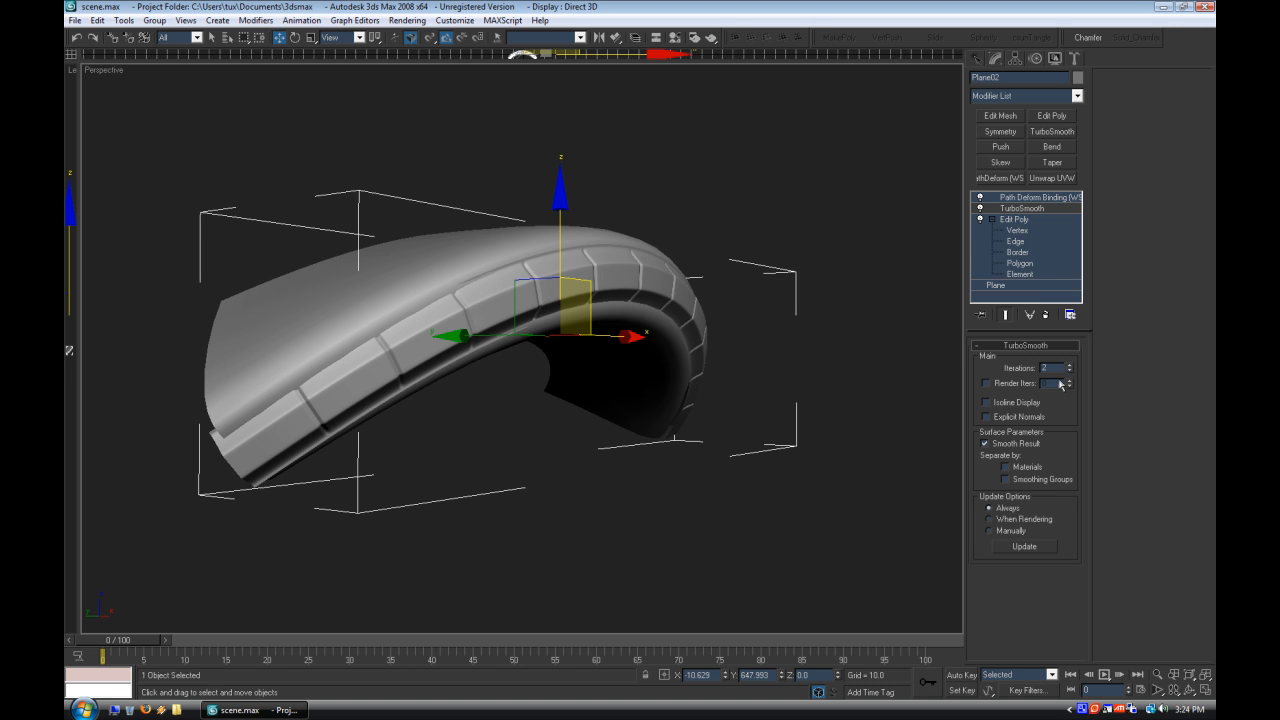
Step: Inspect the smoothed panel strip wrapped around the curved body from several angles, both selected and deselected
{"action": "left_click", "coordinate": [880, 449]}
{"action": "middle_click_drag", "start_coordinate": [381, 341], "coordinate": [455, 420], "text": "alt"}
{"action": "scroll", "coordinate": [455, 415], "scroll_direction": "down", "scroll_amount": 4}
{"action": "middle_click_drag", "start_coordinate": [556, 381], "coordinate": [577, 411], "text": "alt"}
{"action": "scroll", "coordinate": [599, 378], "scroll_direction": "up", "scroll_amount": 2}
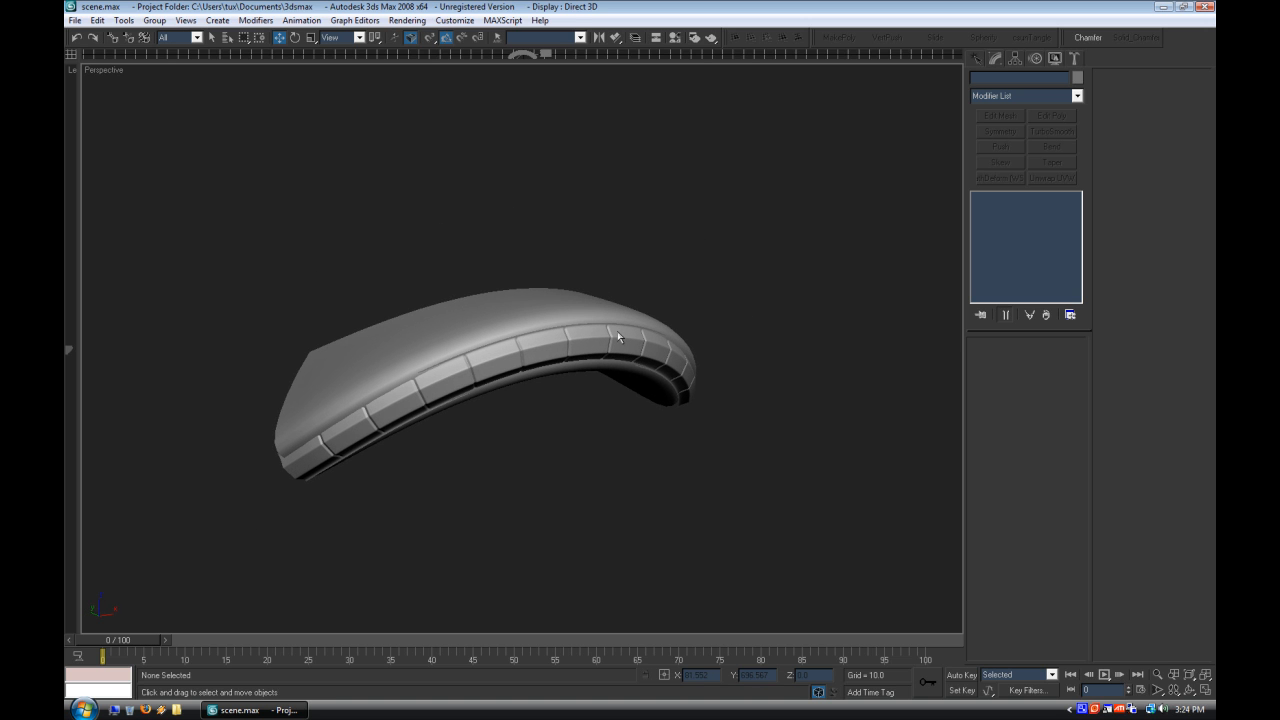
{"action": "middle_click_drag", "start_coordinate": [689, 371], "coordinate": [717, 369], "text": "alt"}
{"action": "left_click", "coordinate": [420, 449]}
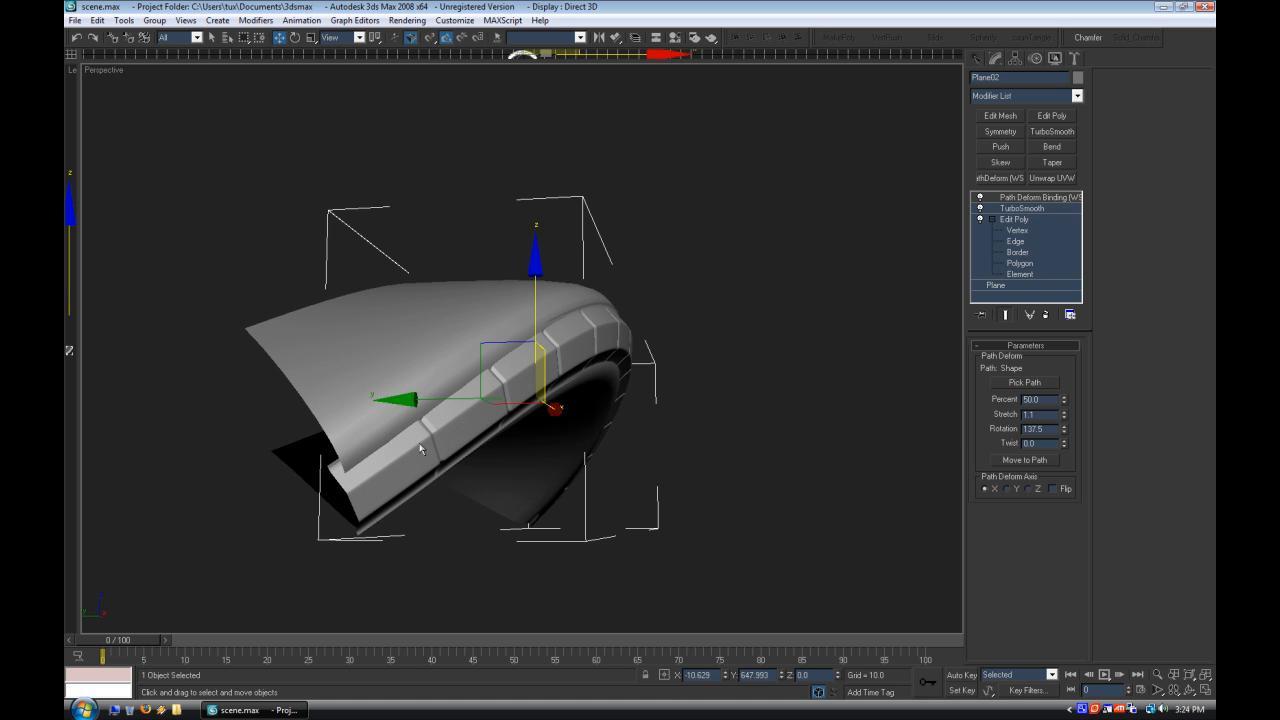
{"action": "left_click", "coordinate": [417, 444]}
{"action": "left_click", "coordinate": [562, 507]}
{"action": "middle_click_drag", "start_coordinate": [682, 514], "coordinate": [623, 428], "text": "alt"}
{"action": "scroll", "coordinate": [530, 515], "scroll_direction": "up", "scroll_amount": 5}
{"action": "scroll", "coordinate": [677, 515], "scroll_direction": "down", "scroll_amount": 8}
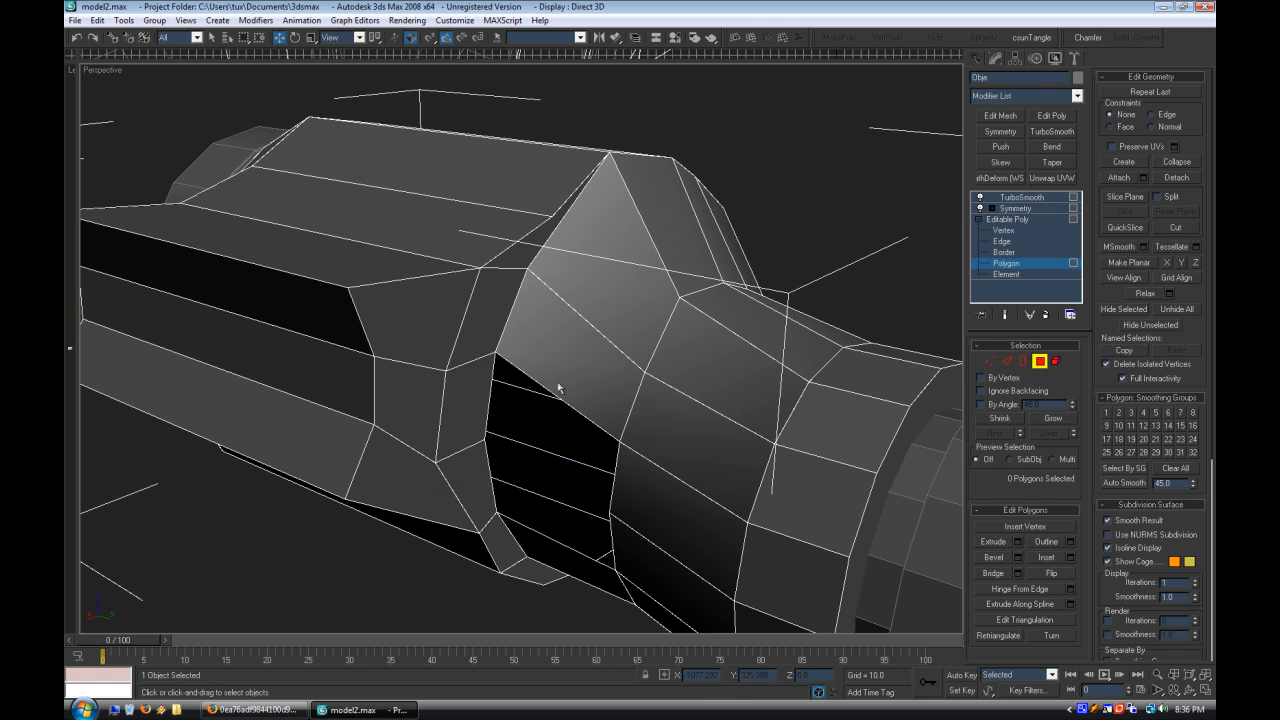
Step: Delete the polygons at the junction between the raised side block and the tapered neck to open a gap
{"action": "left_click", "coordinate": [463, 405]}
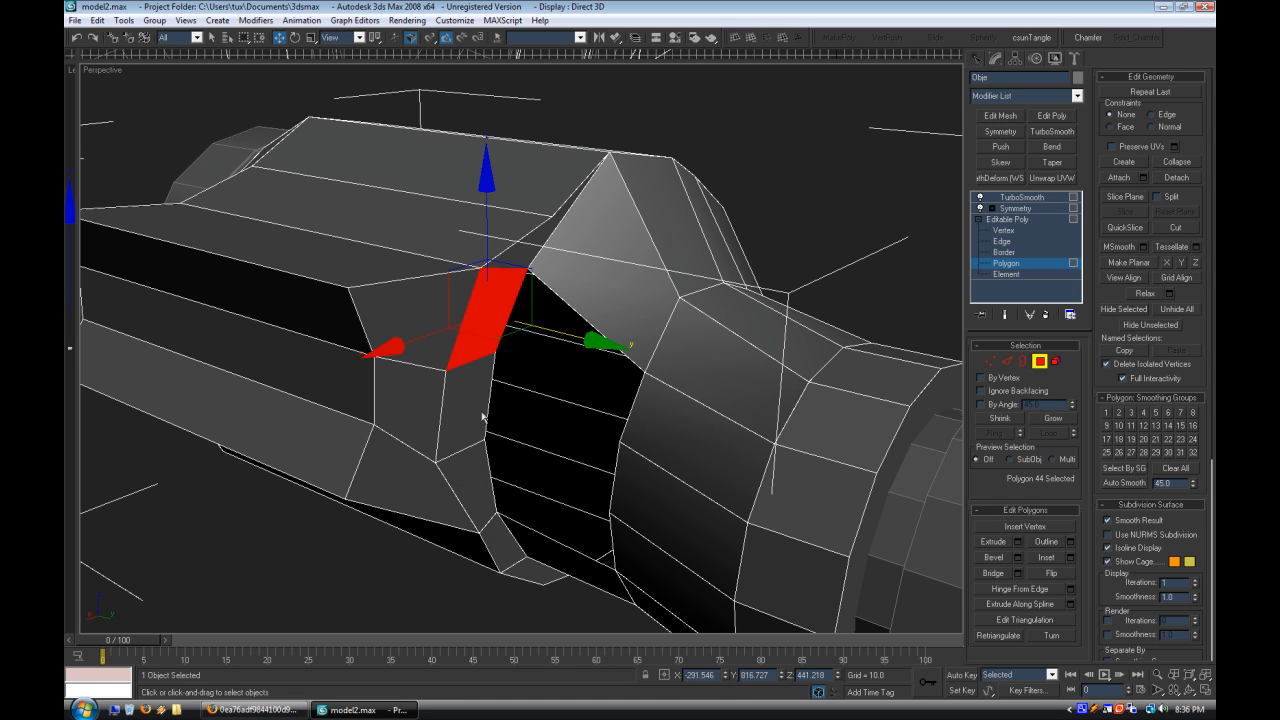
{"action": "left_click", "coordinate": [1058, 420]}
{"action": "middle_click_drag", "start_coordinate": [775, 470], "coordinate": [895, 522], "text": "alt"}
{"action": "left_click", "coordinate": [1018, 541]}
{"action": "left_click", "coordinate": [628, 381]}
{"action": "middle_click_drag", "start_coordinate": [630, 420], "coordinate": [674, 366], "text": "alt"}
{"action": "left_click", "coordinate": [540, 348]}
{"action": "left_click", "coordinate": [563, 381]}
{"action": "key", "text": "Delete"}
{"action": "left_click", "coordinate": [602, 454]}
{"action": "key", "text": "Delete"}
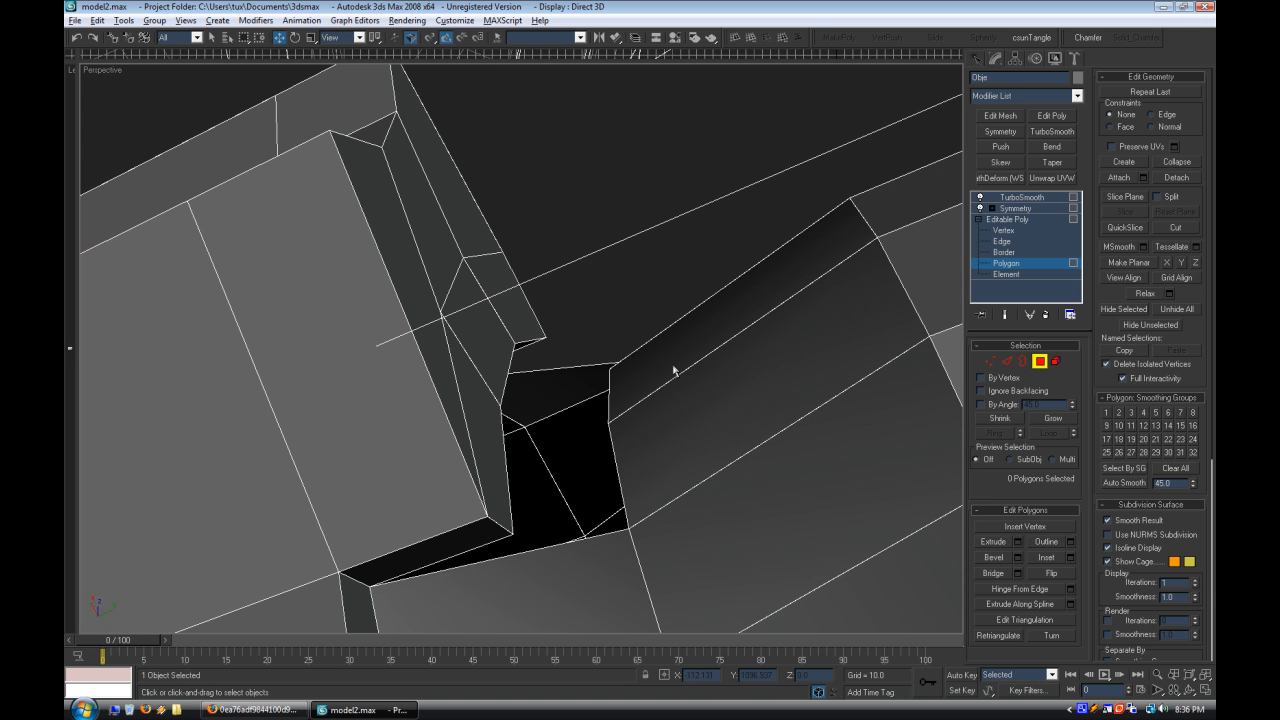
Step: Target weld the side block's open vertices onto the matching neck vertices to close the gap
{"action": "left_click", "coordinate": [1003, 230]}
{"action": "left_click", "coordinate": [1051, 557]}
{"action": "left_click", "coordinate": [520, 535]}
{"action": "left_click", "coordinate": [628, 528]}
{"action": "middle_click_drag", "start_coordinate": [628, 530], "coordinate": [471, 371], "text": "alt"}
{"action": "left_click", "coordinate": [458, 364]}
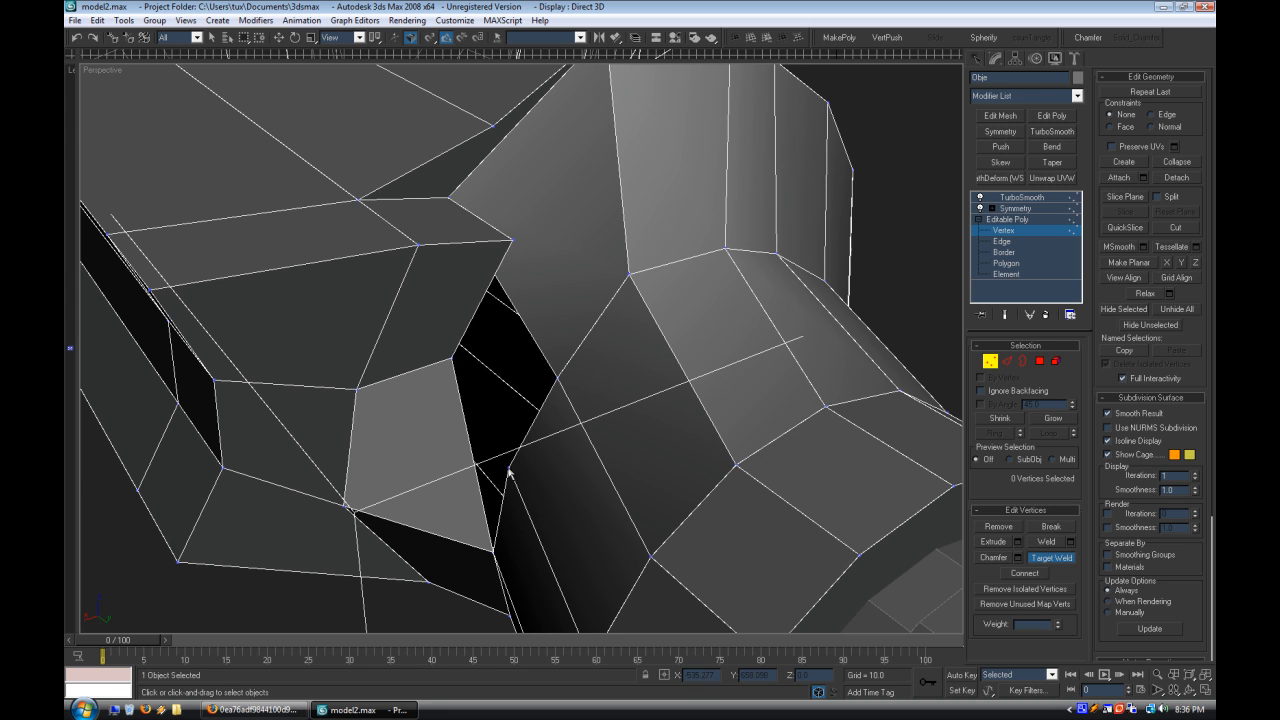
{"action": "left_click", "coordinate": [509, 467]}
{"action": "left_click", "coordinate": [513, 242]}
{"action": "left_click", "coordinate": [557, 380]}
{"action": "mouse_move", "coordinate": [557, 382]}
{"action": "middle_mouse_down", "text": "alt"}
{"action": "mouse_move", "coordinate": [526, 378]}
{"action": "mouse_move", "coordinate": [494, 415]}
{"action": "mouse_move", "coordinate": [577, 366]}
{"action": "mouse_move", "coordinate": [577, 387]}
{"action": "middle_mouse_up", "text": "alt"}
{"action": "scroll", "coordinate": [577, 366], "scroll_direction": "down", "scroll_amount": 5}
{"action": "scroll", "coordinate": [577, 387], "scroll_direction": "up", "scroll_amount": 4}
{"action": "middle_click_drag", "start_coordinate": [854, 444], "coordinate": [644, 495], "text": "alt"}
{"action": "scroll", "coordinate": [644, 495], "scroll_direction": "up", "scroll_amount": 3}
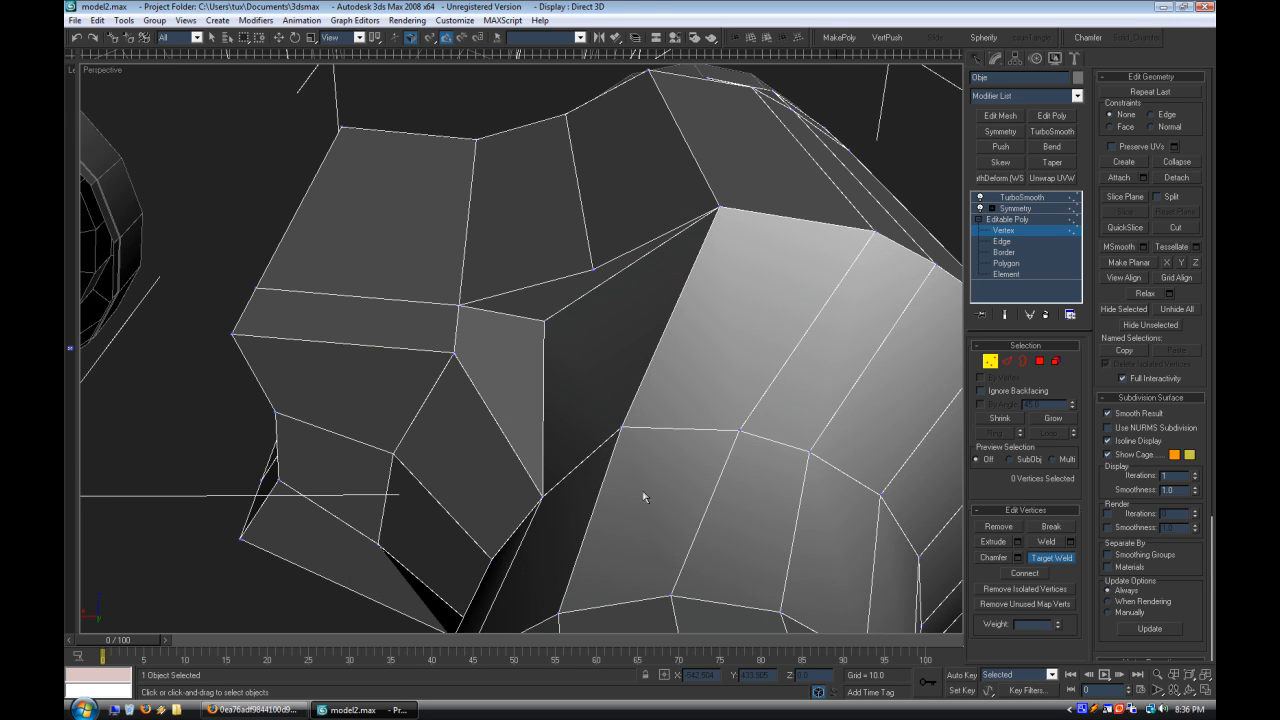
Step: Create an edge between the side block's corner vertex and the neighbouring vertex of the body
{"action": "left_click", "coordinate": [1001, 241]}
{"action": "left_click", "coordinate": [1123, 161]}
{"action": "left_click", "coordinate": [546, 320]}
{"action": "left_click", "coordinate": [594, 270]}
{"action": "key", "text": "w"}
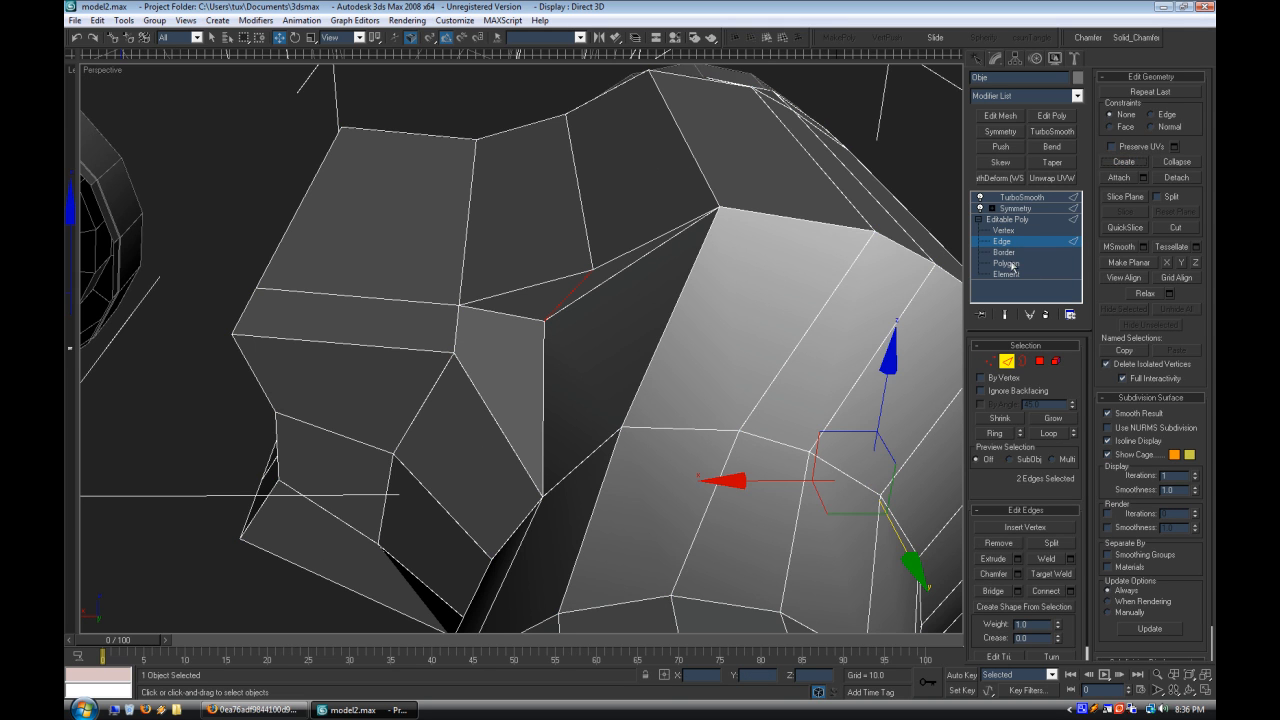
Step: Target weld the side block's corner vertex onto the neighbouring body vertex and leave the weld tool
{"action": "left_click", "coordinate": [1003, 230]}
{"action": "left_click", "coordinate": [1051, 557]}
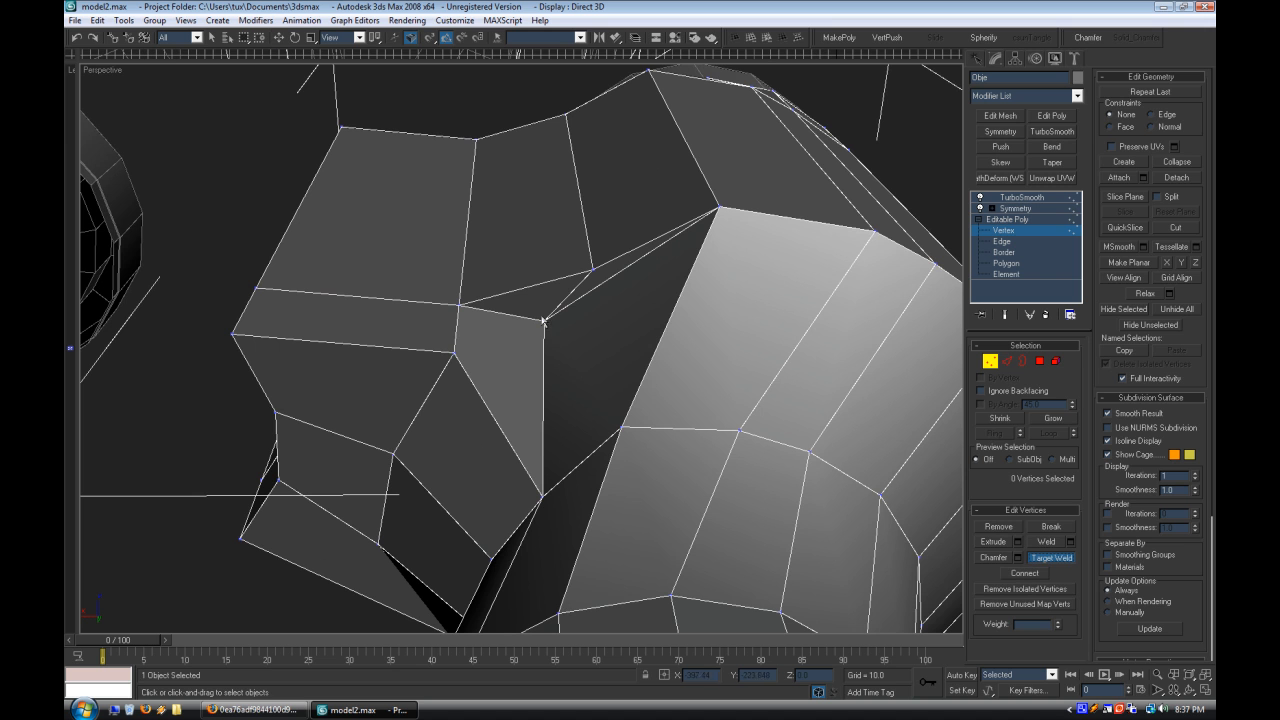
{"action": "left_click", "coordinate": [594, 270]}
{"action": "middle_click_drag", "start_coordinate": [608, 363], "coordinate": [692, 361], "text": "alt"}
{"action": "left_click", "coordinate": [1042, 557]}
Step: Reposition the seam vertex below the welded corner where the side block meets the neck
{"action": "left_click", "coordinate": [566, 490]}
{"action": "middle_click_drag", "start_coordinate": [566, 490], "coordinate": [552, 448], "text": "alt"}
{"action": "left_click_drag", "start_coordinate": [530, 409], "coordinate": [533, 341]}
{"action": "middle_click_drag", "start_coordinate": [540, 350], "coordinate": [580, 397], "text": "alt"}
{"action": "left_click_drag", "start_coordinate": [523, 354], "coordinate": [487, 369]}
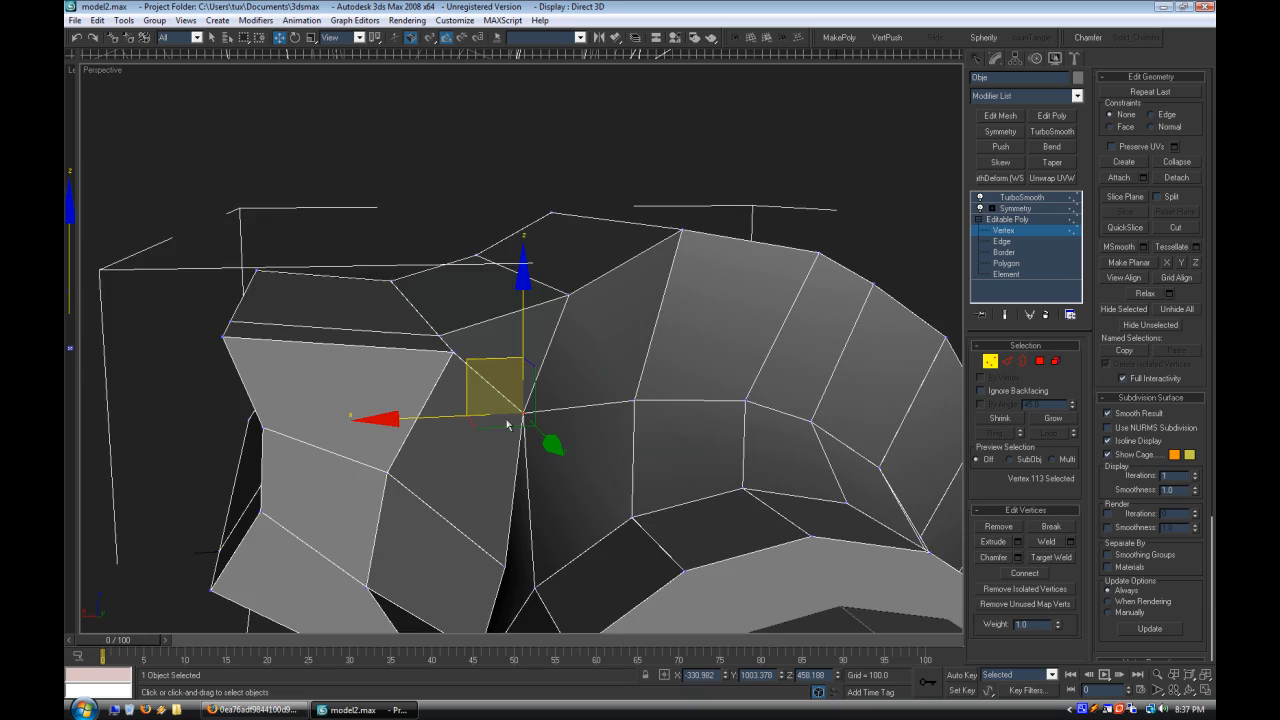
{"action": "middle_click_drag", "start_coordinate": [508, 423], "coordinate": [612, 432], "text": "alt"}
{"action": "left_click", "coordinate": [576, 507]}
{"action": "left_click", "coordinate": [518, 460]}
{"action": "key", "text": "z"}
{"action": "key", "text": "ctrl+z"}
Step: Inspect the edges of the side block and neck junction from inside and outside the mesh for remaining gaps
{"action": "middle_click_drag", "start_coordinate": [531, 490], "coordinate": [523, 358], "text": "alt"}
{"action": "scroll", "coordinate": [567, 439], "scroll_direction": "up", "scroll_amount": 5}
{"action": "scroll", "coordinate": [523, 358], "scroll_direction": "up", "scroll_amount": 4}
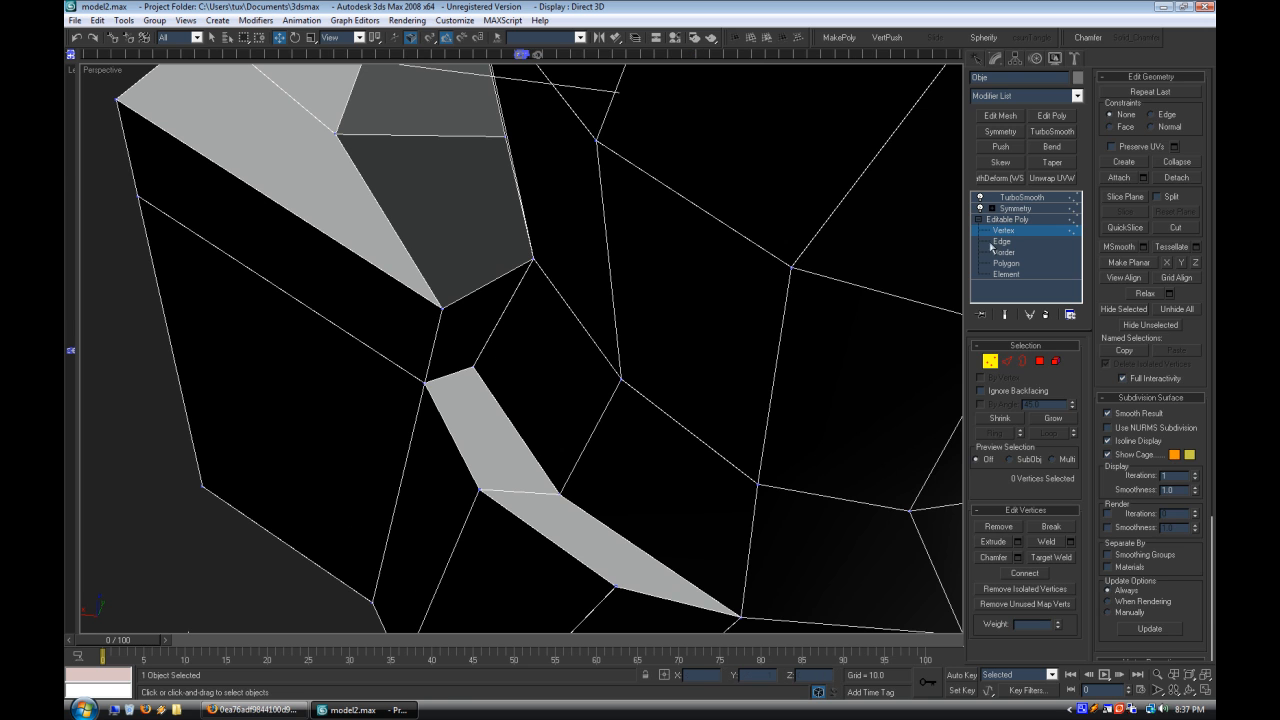
{"action": "key", "text": "2"}
{"action": "left_click", "coordinate": [502, 278]}
{"action": "middle_click_drag", "start_coordinate": [502, 279], "coordinate": [525, 383], "text": "alt"}
{"action": "left_click_drag", "start_coordinate": [502, 374], "coordinate": [484, 432]}
{"action": "left_click", "coordinate": [612, 502]}
{"action": "scroll", "coordinate": [614, 503], "scroll_direction": "down", "scroll_amount": 3}
{"action": "middle_click_drag", "start_coordinate": [614, 503], "coordinate": [626, 566], "text": "alt"}
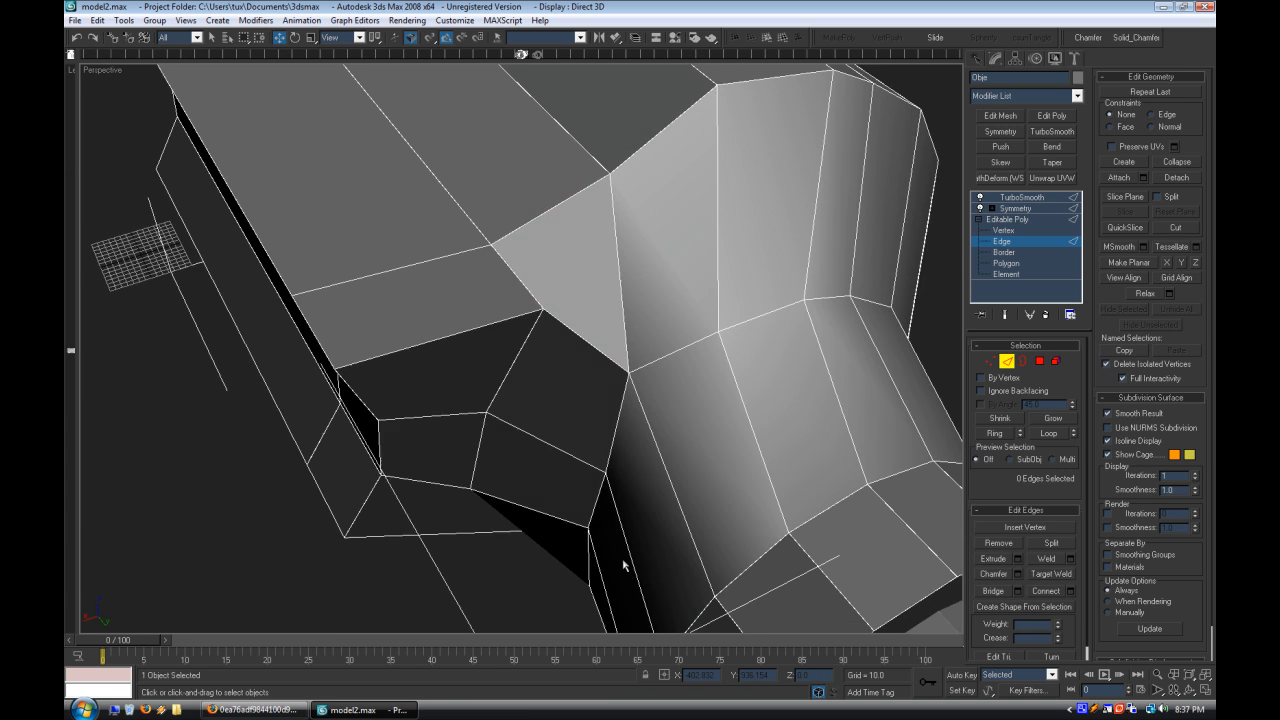
{"action": "scroll", "coordinate": [626, 566], "scroll_direction": "down", "scroll_amount": 4}
Step: Inset the ring-shaped polygon that caps the neck around the eyepiece
{"action": "left_click", "coordinate": [1008, 263]}
{"action": "left_click", "coordinate": [615, 465]}
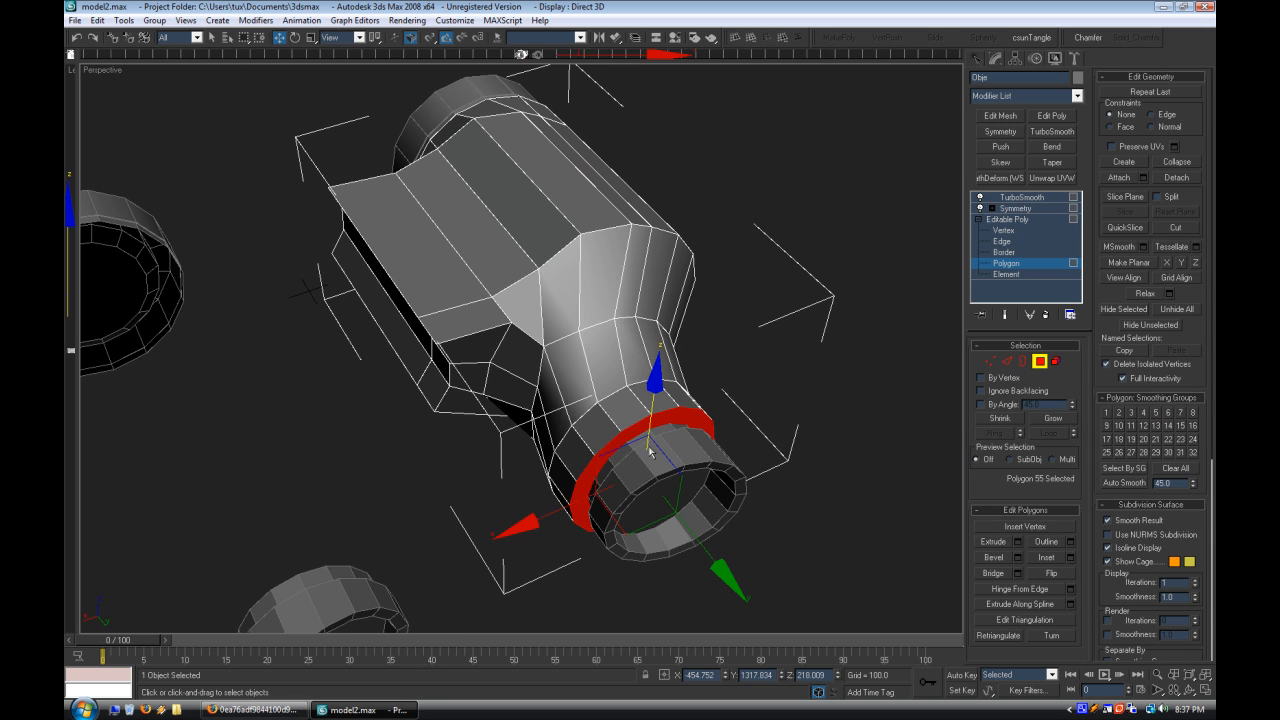
{"action": "left_click", "coordinate": [1069, 557]}
{"action": "left_click_drag", "start_coordinate": [703, 343], "coordinate": [825, 494]}
{"action": "left_click", "coordinate": [648, 378]}
{"action": "left_click", "coordinate": [800, 370]}
Step: Connect the edge ring at the neck's eyepiece end with one segment, pinch 55 and slide 70
{"action": "left_click", "coordinate": [1012, 241]}
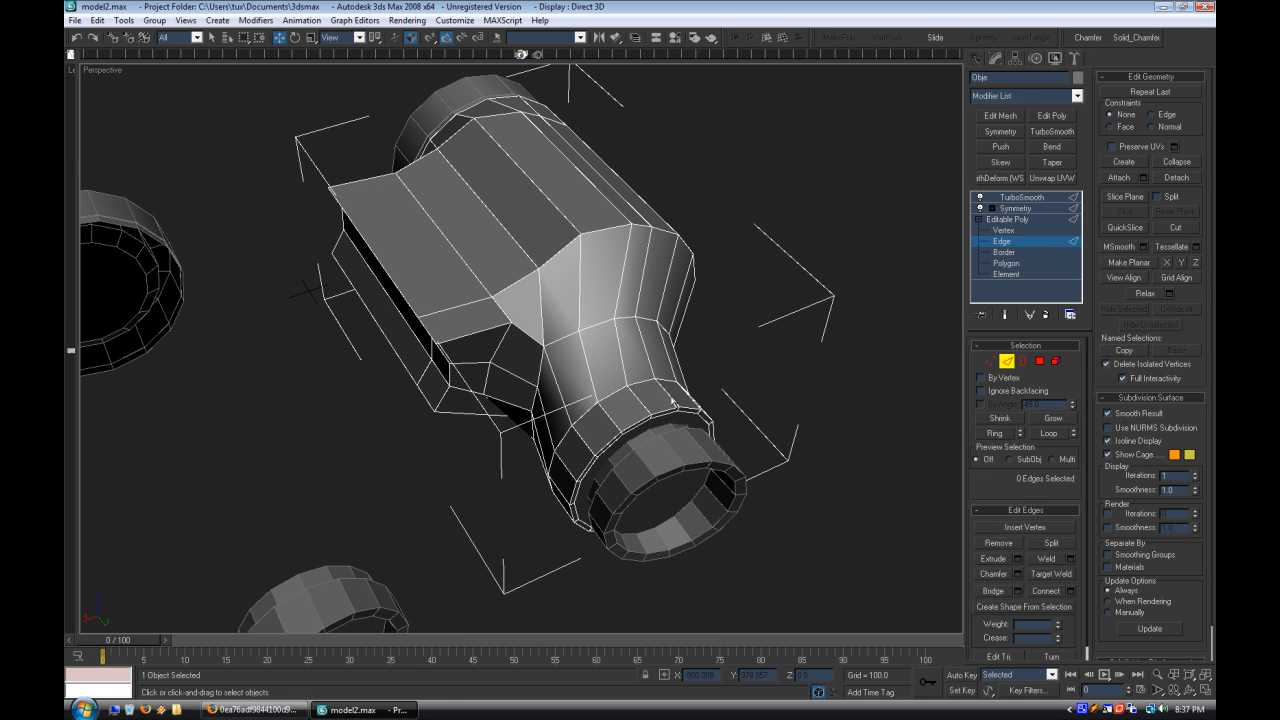
{"action": "left_click", "coordinate": [670, 397]}
{"action": "key", "text": "alt+r"}
{"action": "left_click", "coordinate": [1070, 591]}
{"action": "left_click_drag", "start_coordinate": [690, 302], "coordinate": [914, 231]}
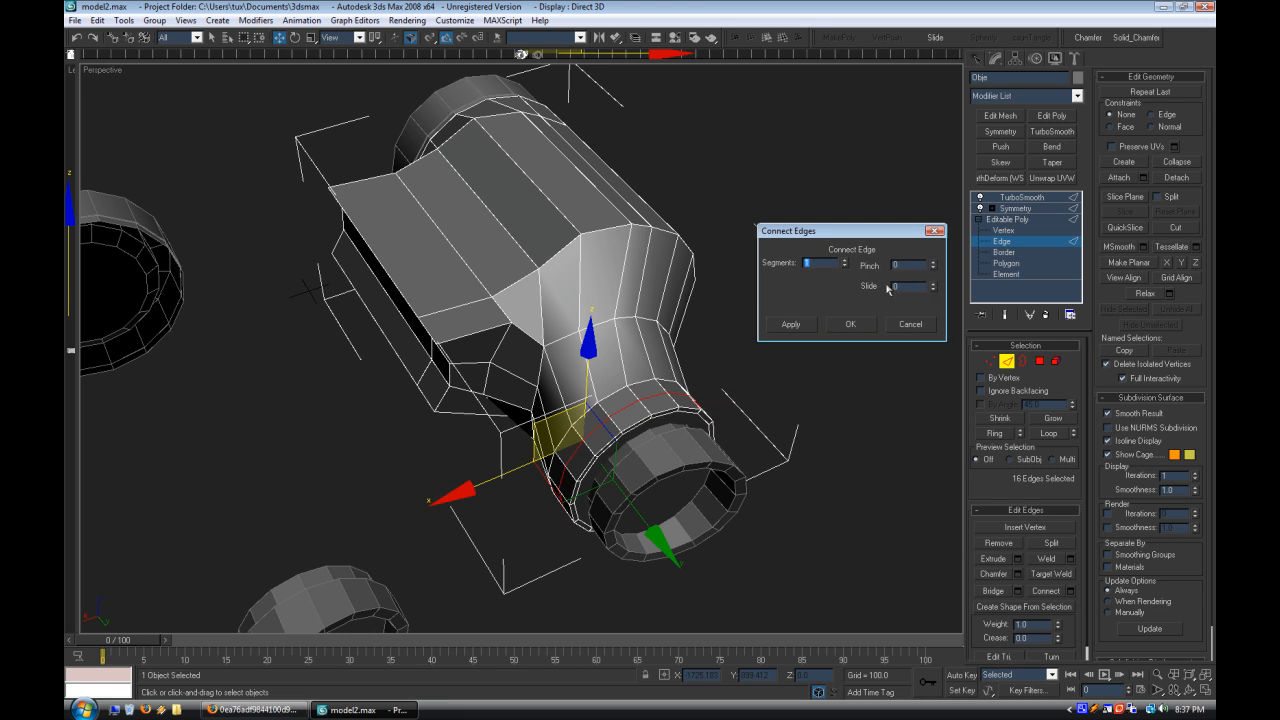
{"action": "left_click_drag", "start_coordinate": [933, 288], "coordinate": [945, 176]}
{"action": "left_click", "coordinate": [944, 178]}
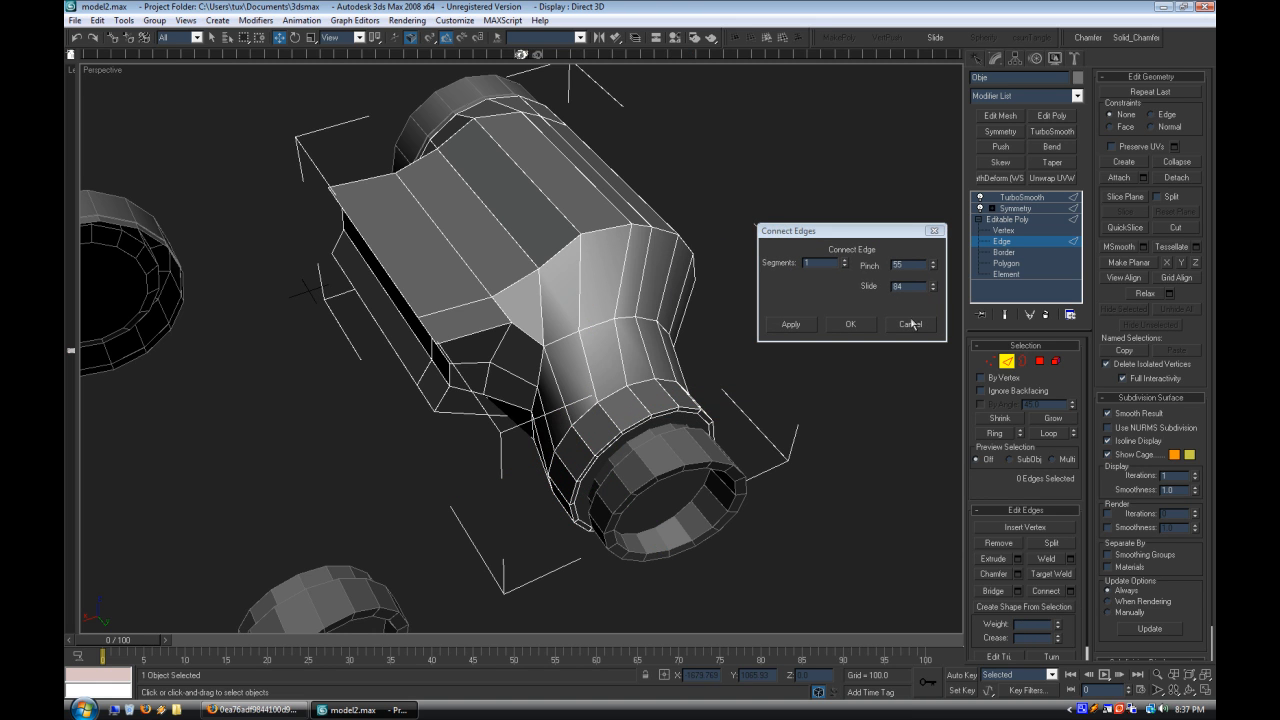
{"action": "left_click", "coordinate": [666, 403]}
{"action": "key", "text": "alt+r"}
{"action": "left_click_drag", "start_coordinate": [933, 289], "coordinate": [935, 310]}
{"action": "left_click", "coordinate": [850, 323]}
Step: Chamfer the edge loop around the crease where the tapered neck meets the body
{"action": "middle_click_drag", "start_coordinate": [829, 420], "coordinate": [519, 462], "text": "alt"}
{"action": "scroll", "coordinate": [519, 460], "scroll_direction": "up", "scroll_amount": 3}
{"action": "left_click", "coordinate": [523, 503]}
{"action": "key", "text": "alt+l"}
{"action": "middle_click_drag", "start_coordinate": [526, 514], "coordinate": [765, 465], "text": "alt"}
{"action": "middle_click_drag", "start_coordinate": [765, 465], "coordinate": [604, 536]}
{"action": "scroll", "coordinate": [604, 536], "scroll_direction": "up", "scroll_amount": 2}
{"action": "left_click", "coordinate": [527, 388], "text": "ctrl"}
{"action": "left_click", "coordinate": [525, 453], "text": "ctrl"}
{"action": "left_click", "coordinate": [523, 512], "text": "ctrl"}
{"action": "middle_click_drag", "start_coordinate": [525, 514], "coordinate": [557, 551], "text": "alt"}
{"action": "left_click", "coordinate": [1018, 576]}
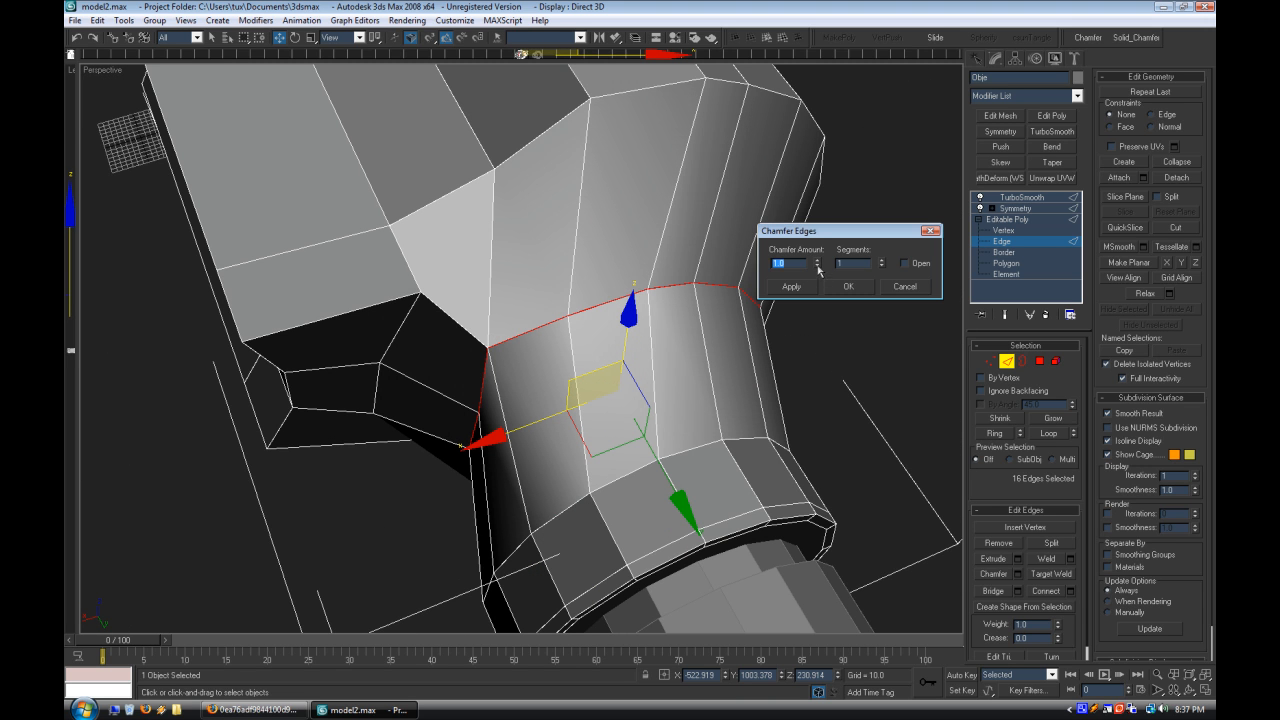
{"action": "left_click_drag", "start_coordinate": [822, 572], "coordinate": [764, 159]}
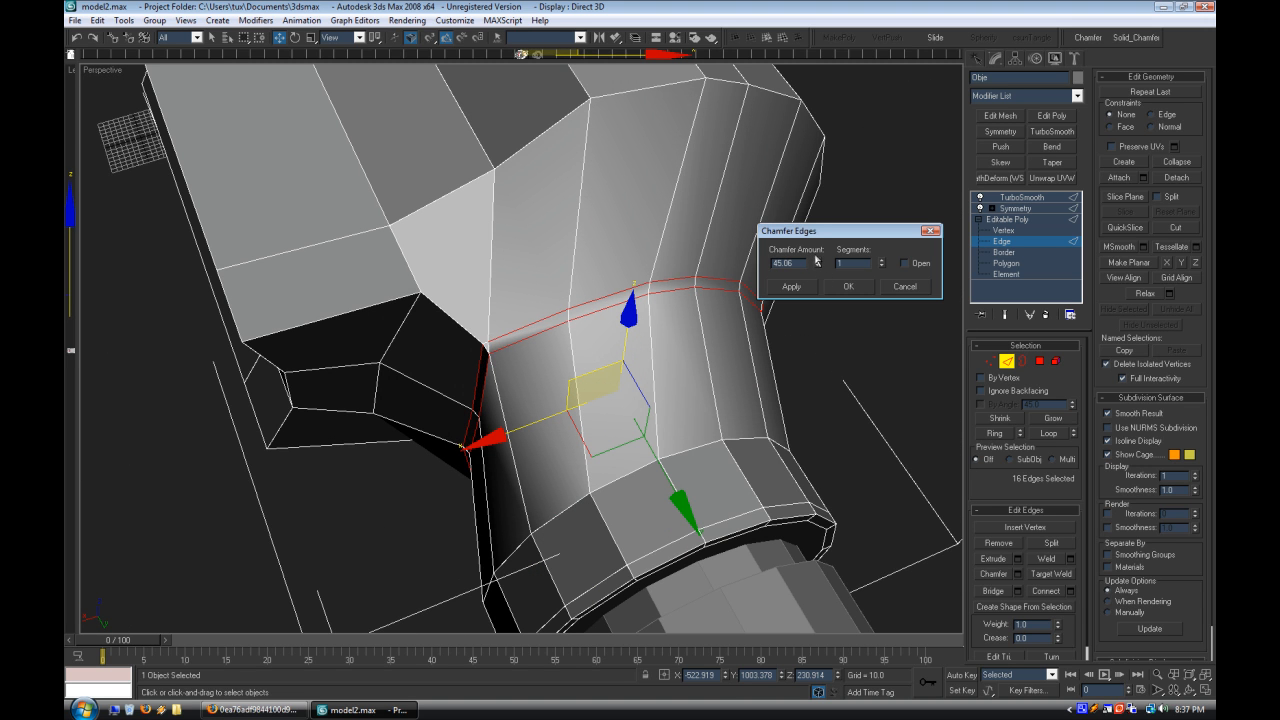
{"action": "left_click_drag", "start_coordinate": [816, 261], "coordinate": [811, 459]}
{"action": "left_click", "coordinate": [848, 286]}
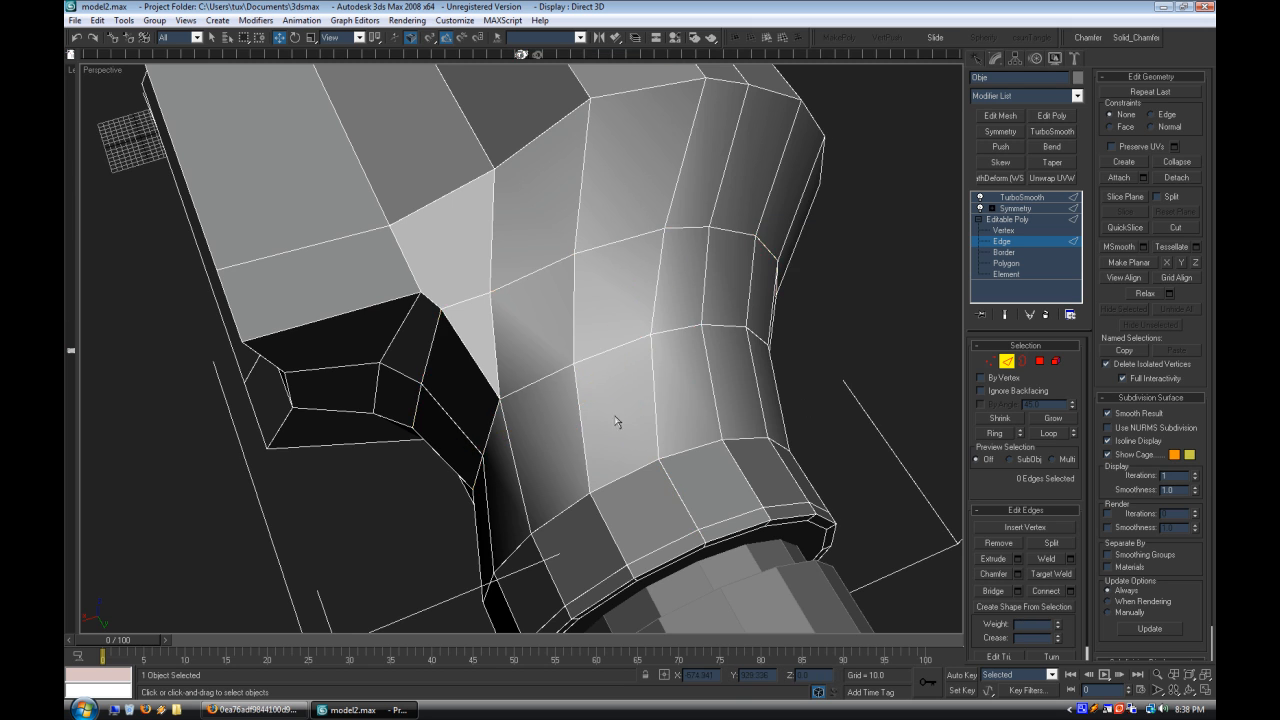
Step: Create an edge joining the side block's inner corner vertex to the nearby vertex of the chamfered loop
{"action": "scroll", "coordinate": [640, 448], "scroll_direction": "up", "scroll_amount": 4}
{"action": "middle_click_drag", "start_coordinate": [665, 470], "coordinate": [673, 484]}
{"action": "middle_click_drag", "start_coordinate": [527, 414], "coordinate": [523, 314], "text": "alt"}
{"action": "left_click", "coordinate": [522, 414]}
{"action": "left_click", "coordinate": [549, 440]}
{"action": "left_click", "coordinate": [1124, 161]}
{"action": "left_click", "coordinate": [478, 397]}
{"action": "left_click", "coordinate": [536, 446]}
{"action": "left_click", "coordinate": [1124, 161]}
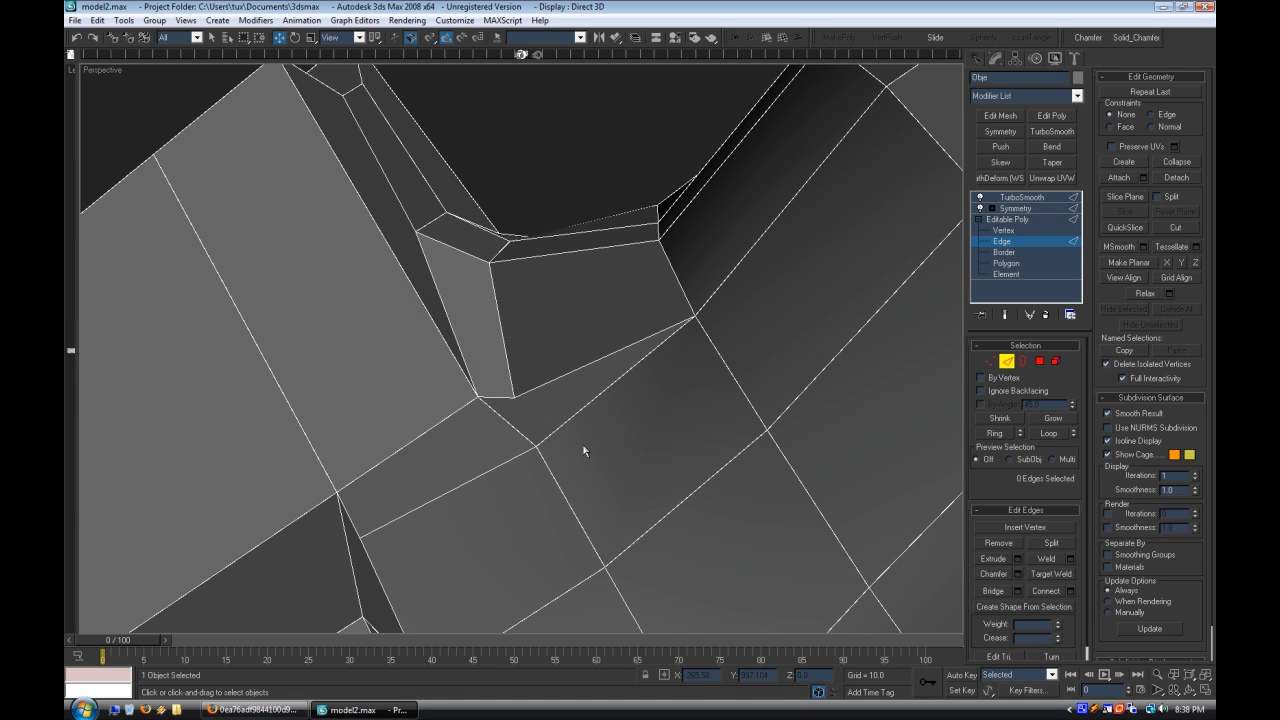
Step: Create further edges from the side block's corner across the adjoining chamfered polygons to redirect the edge flow
{"action": "scroll", "coordinate": [637, 445], "scroll_direction": "down", "scroll_amount": 4}
{"action": "middle_click_drag", "start_coordinate": [637, 445], "coordinate": [620, 482], "text": "alt"}
{"action": "scroll", "coordinate": [620, 482], "scroll_direction": "up", "scroll_amount": 4}
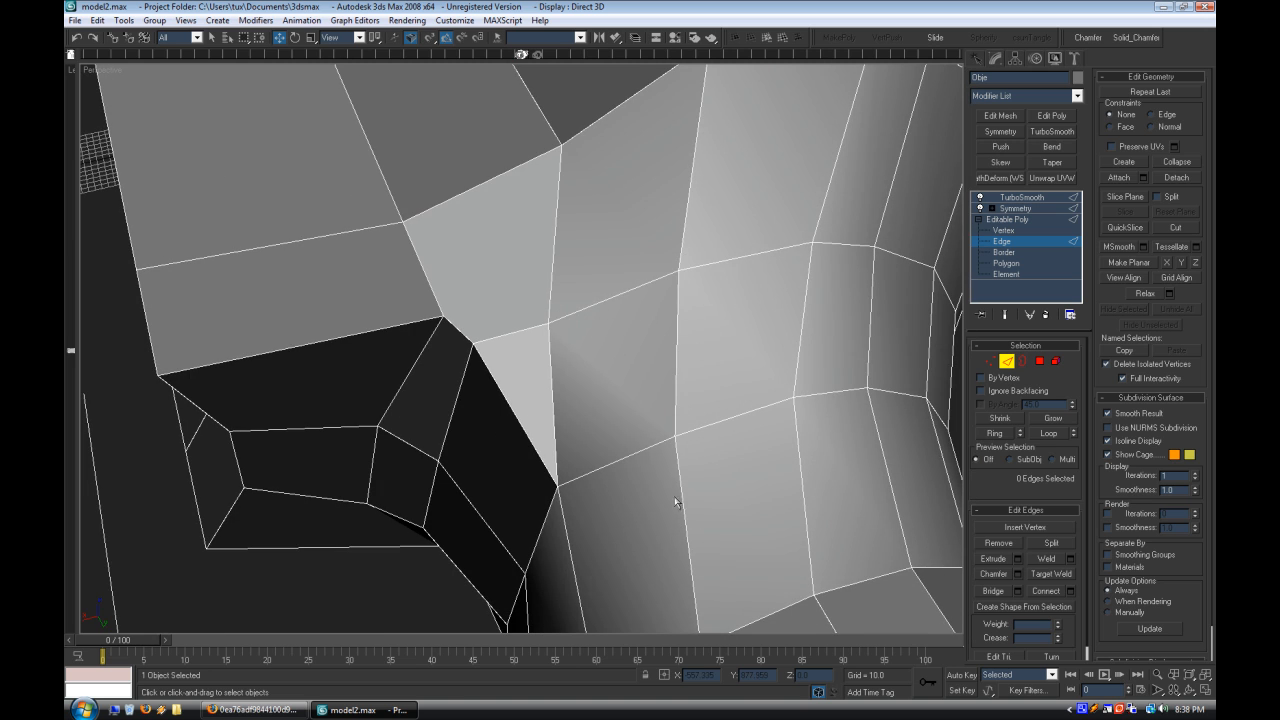
{"action": "middle_click_drag", "start_coordinate": [549, 409], "coordinate": [570, 438]}
{"action": "left_click_drag", "start_coordinate": [1124, 162], "coordinate": [1124, 162]}
{"action": "left_click", "coordinate": [1126, 165]}
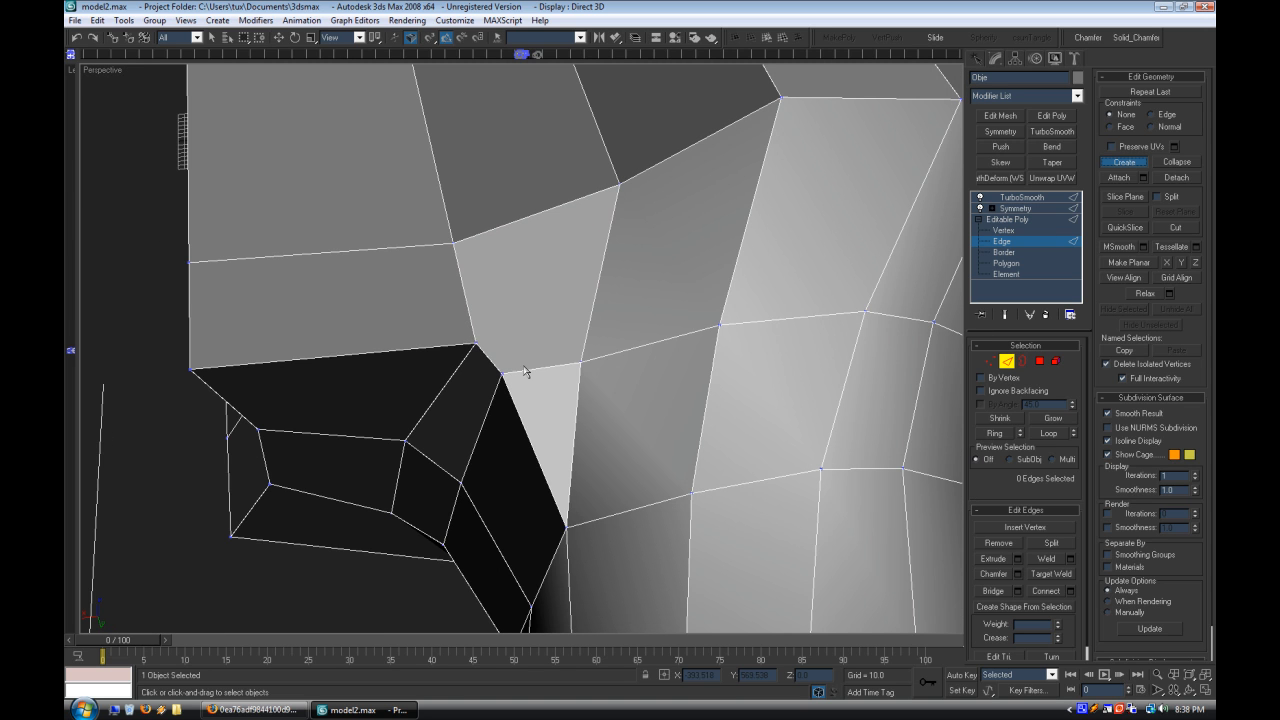
{"action": "left_click", "coordinate": [476, 345]}
{"action": "left_click", "coordinate": [580, 360]}
{"action": "right_click", "coordinate": [1046, 200]}
{"action": "left_click", "coordinate": [998, 100]}
{"action": "left_click", "coordinate": [1109, 165]}
{"action": "left_click", "coordinate": [533, 375]}
{"action": "left_click", "coordinate": [592, 412]}
Step: Return to the TurboSmooth level and deselect the body to view both smoothed binocular halves
{"action": "left_click", "coordinate": [1030, 220]}
{"action": "left_click", "coordinate": [1027, 207]}
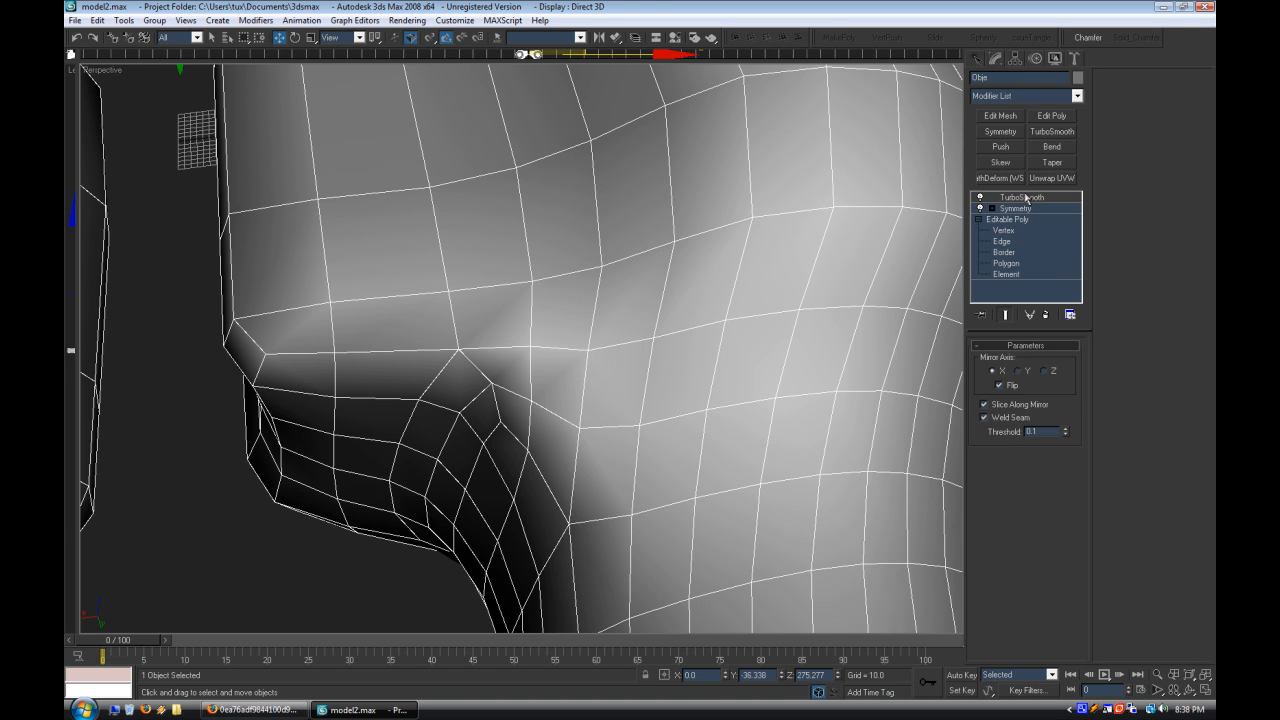
{"action": "left_click", "coordinate": [1026, 197]}
{"action": "left_click", "coordinate": [330, 539]}
{"action": "scroll", "coordinate": [486, 394], "scroll_direction": "down", "scroll_amount": 10}
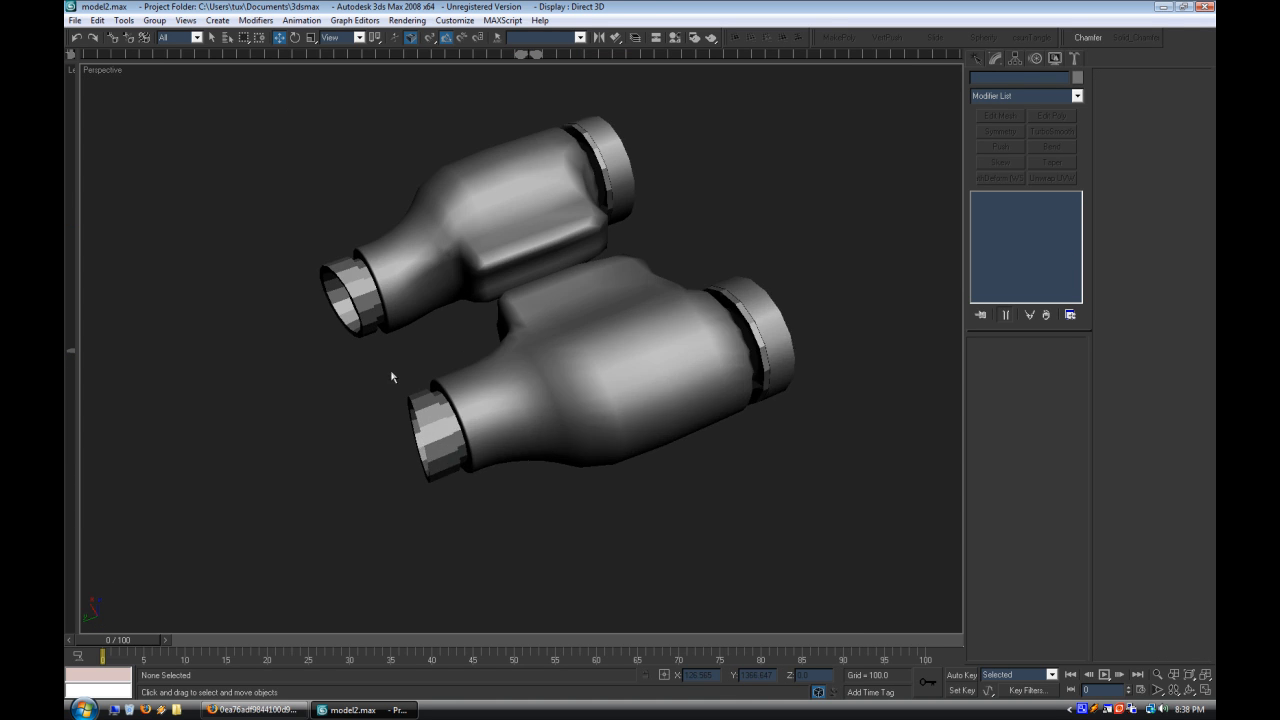
{"action": "scroll", "coordinate": [379, 368], "scroll_direction": "up", "scroll_amount": 4}
Step: Turn off TurboSmooth and turn on edged faces to show the binoculars' low-poly cage
{"action": "right_click", "coordinate": [101, 70]}
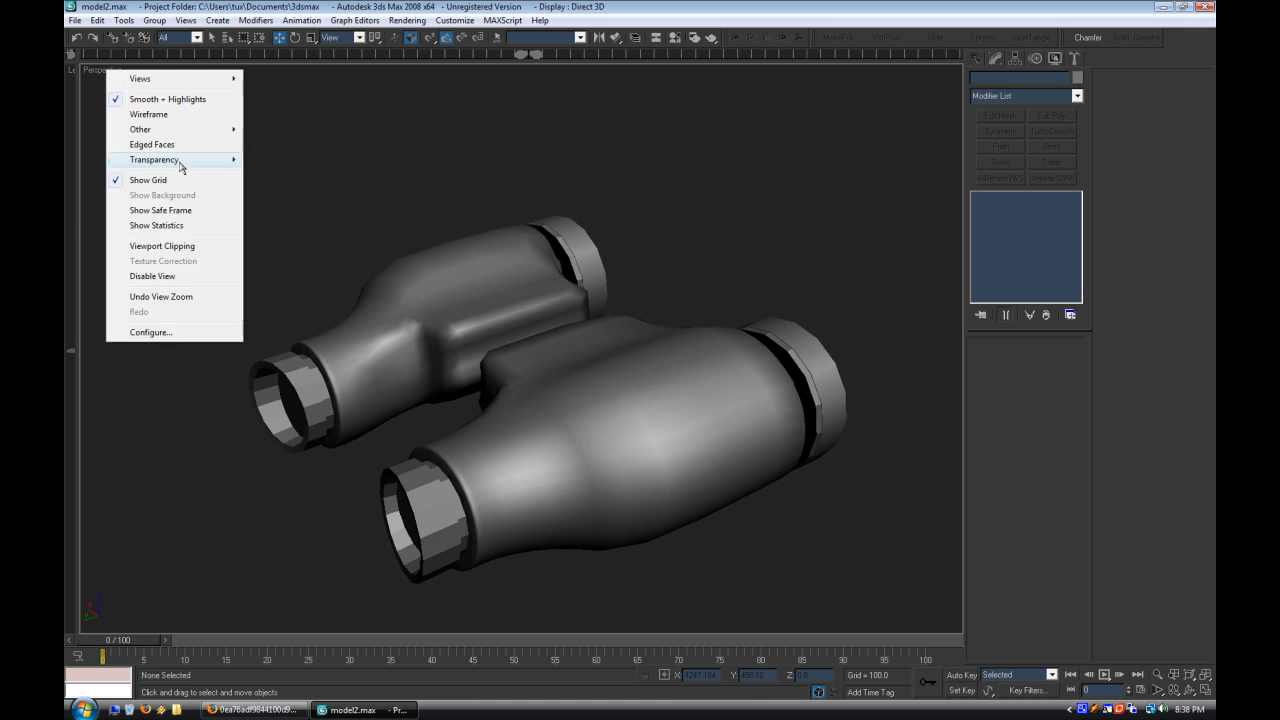
{"action": "left_click", "coordinate": [619, 391]}
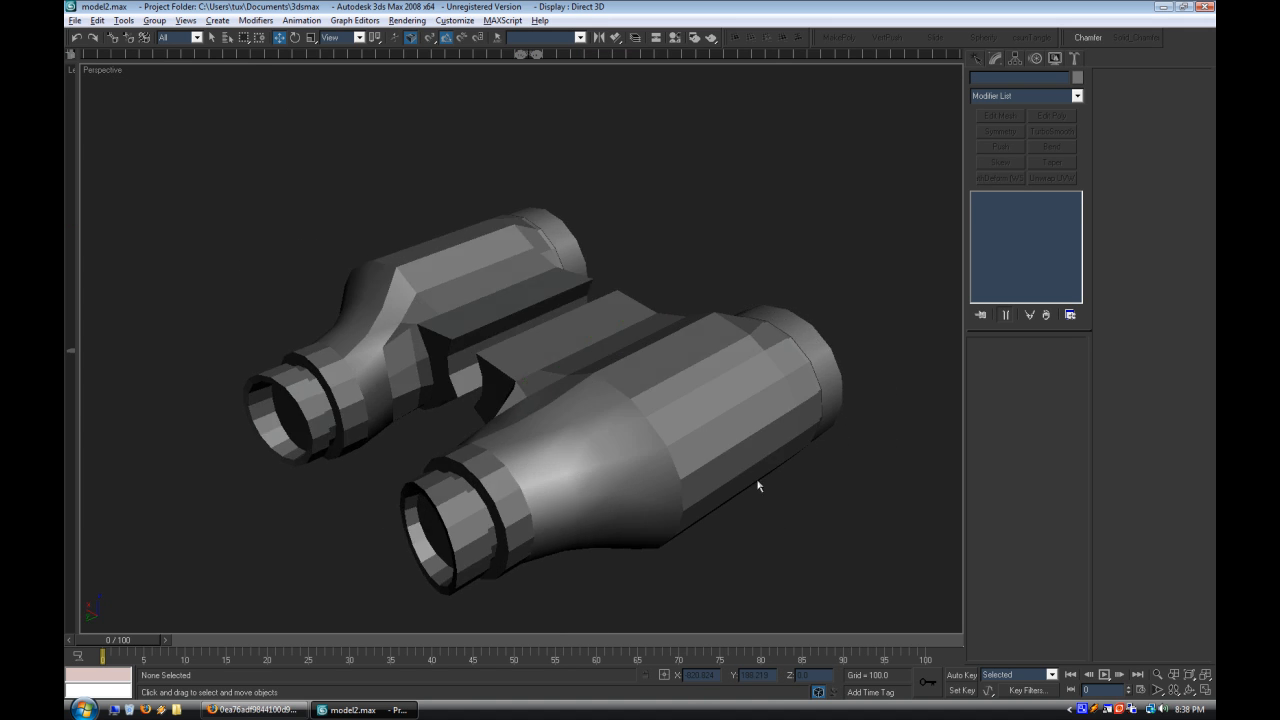
{"action": "middle_click_drag", "start_coordinate": [757, 486], "coordinate": [640, 420], "text": "alt"}
{"action": "right_click", "coordinate": [101, 70]}
{"action": "left_click", "coordinate": [217, 180]}
{"action": "middle_click_drag", "start_coordinate": [217, 180], "coordinate": [451, 380], "text": "alt"}
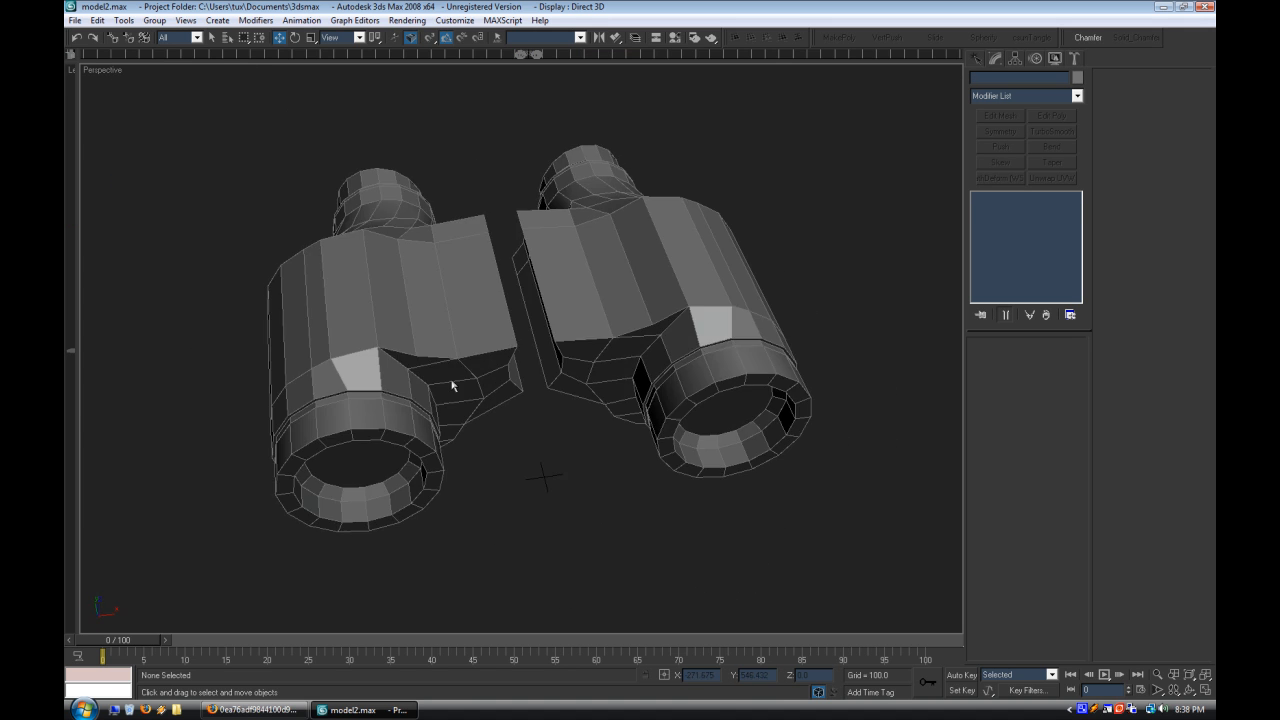
Step: Select the edges where the side block meets the objective end and move them along X toward the side block
{"action": "left_click", "coordinate": [451, 380]}
{"action": "scroll", "coordinate": [614, 444], "scroll_direction": "up", "scroll_amount": 5}
{"action": "scroll", "coordinate": [612, 443], "scroll_direction": "down", "scroll_amount": 2}
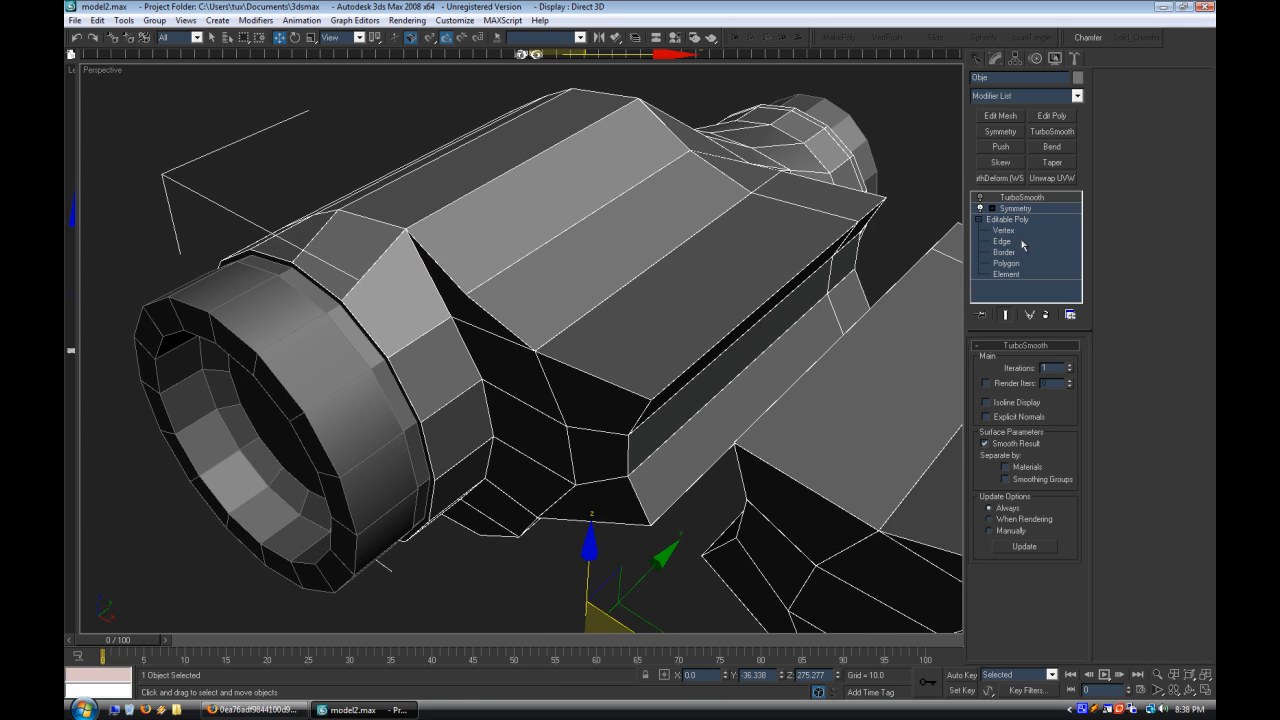
{"action": "left_click", "coordinate": [1021, 241]}
{"action": "middle_click_drag", "start_coordinate": [542, 440], "coordinate": [601, 474], "text": "alt"}
{"action": "left_click_drag", "start_coordinate": [601, 474], "coordinate": [610, 482]}
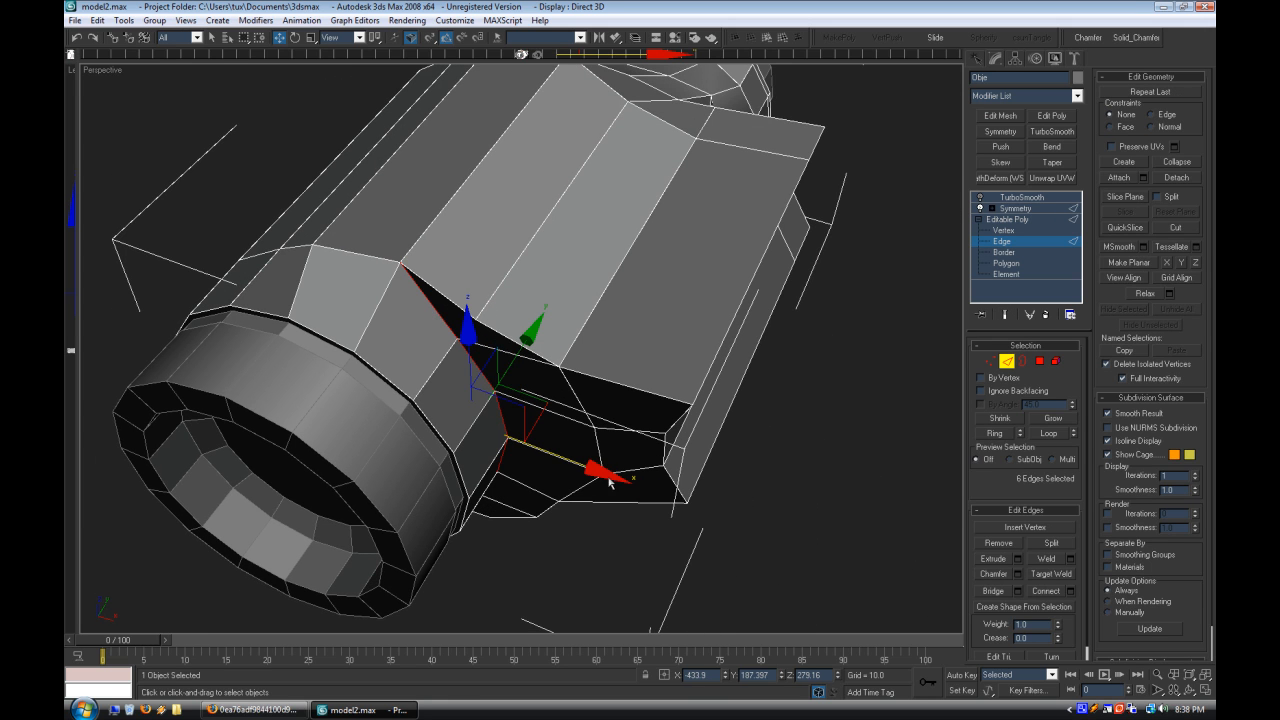
{"action": "middle_click_drag", "start_coordinate": [432, 277], "coordinate": [437, 551], "text": "alt"}
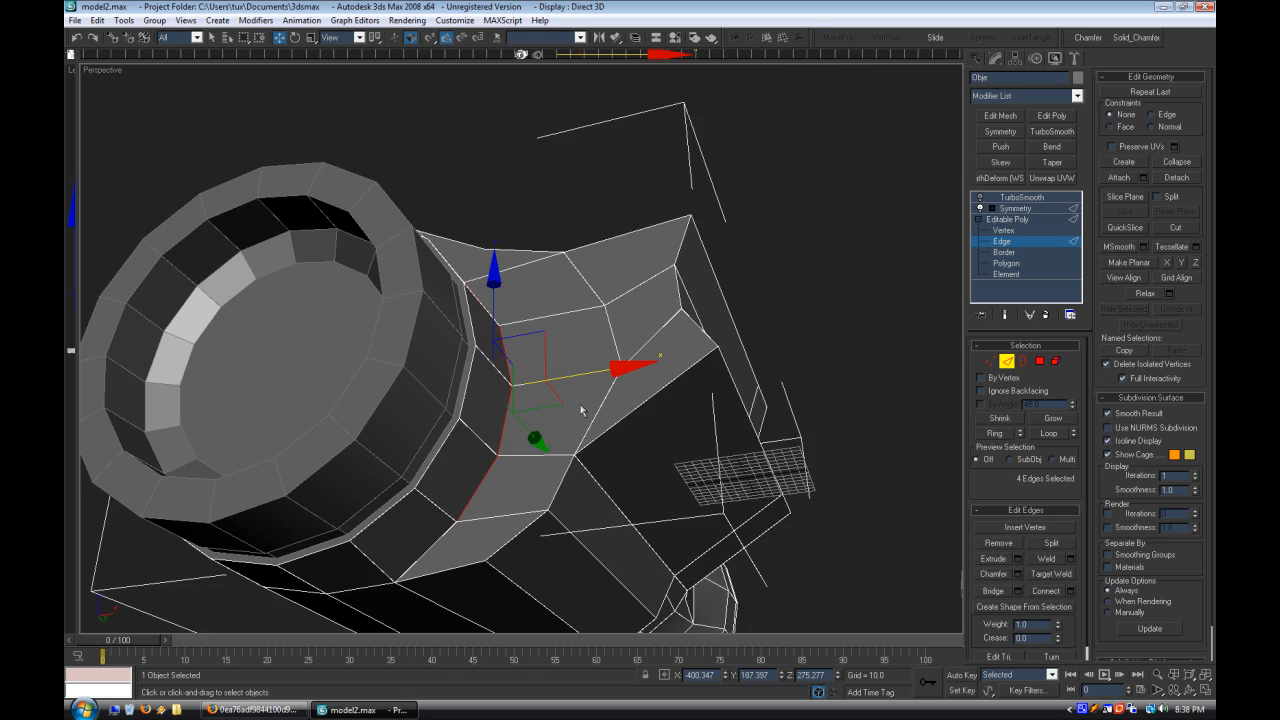
{"action": "left_click_drag", "start_coordinate": [583, 410], "coordinate": [555, 412]}
{"action": "middle_click_drag", "start_coordinate": [555, 412], "coordinate": [525, 373], "text": "alt"}
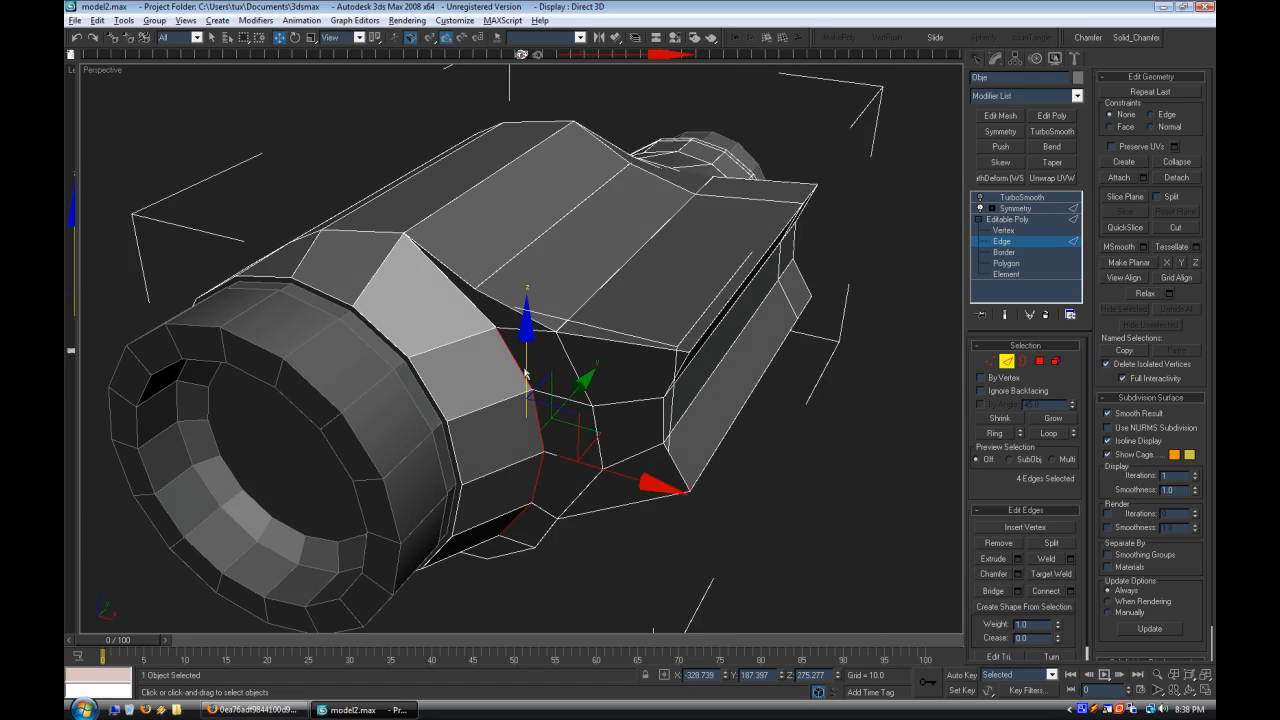
{"action": "middle_click_drag", "start_coordinate": [495, 325], "coordinate": [530, 350], "text": "alt"}
{"action": "left_click", "coordinate": [586, 457]}
Step: Inset the ring-shaped polygon that caps the body behind the objective lens rim
{"action": "middle_click_drag", "start_coordinate": [586, 457], "coordinate": [486, 398], "text": "alt"}
{"action": "scroll", "coordinate": [595, 449], "scroll_direction": "up", "scroll_amount": 2}
{"action": "left_click", "coordinate": [586, 289]}
{"action": "middle_click_drag", "start_coordinate": [586, 289], "coordinate": [551, 329], "text": "alt"}
{"action": "scroll", "coordinate": [509, 366], "scroll_direction": "up", "scroll_amount": 3}
{"action": "scroll", "coordinate": [575, 346], "scroll_direction": "down", "scroll_amount": 3}
{"action": "left_click", "coordinate": [1002, 241]}
{"action": "left_click", "coordinate": [1006, 263]}
{"action": "left_click", "coordinate": [342, 402]}
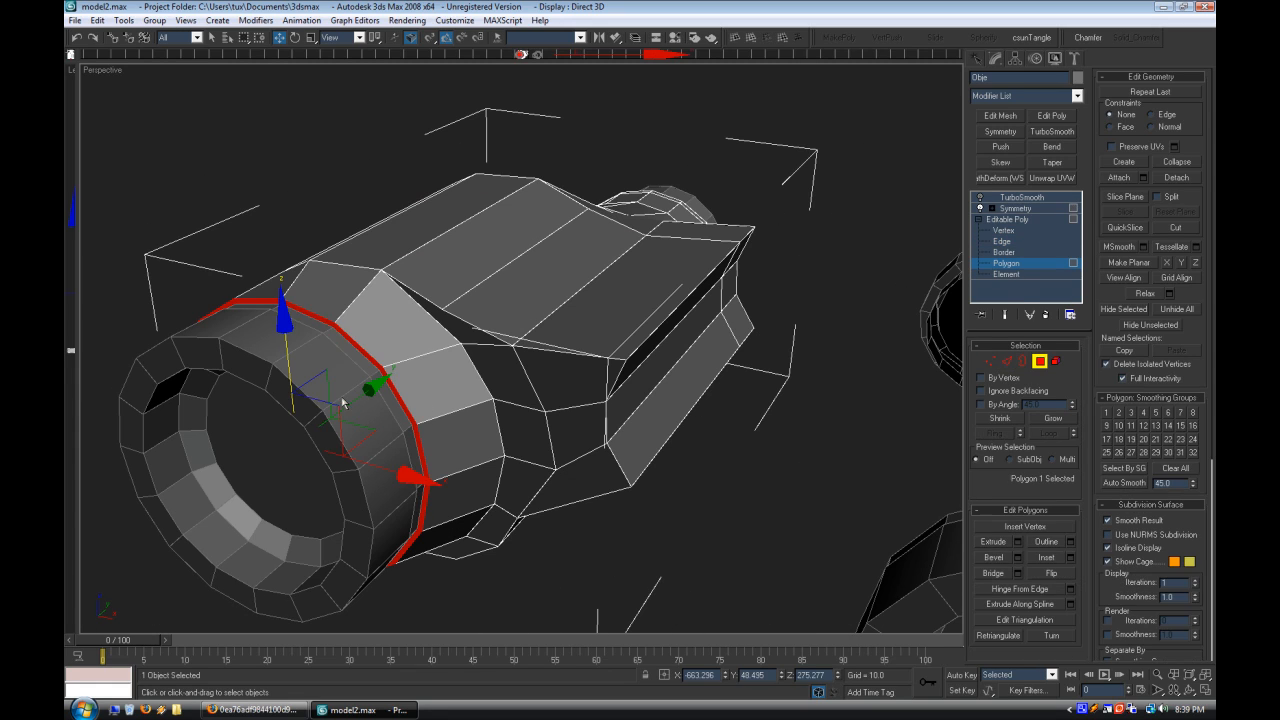
{"action": "left_click", "coordinate": [1068, 560]}
{"action": "left_click", "coordinate": [846, 314]}
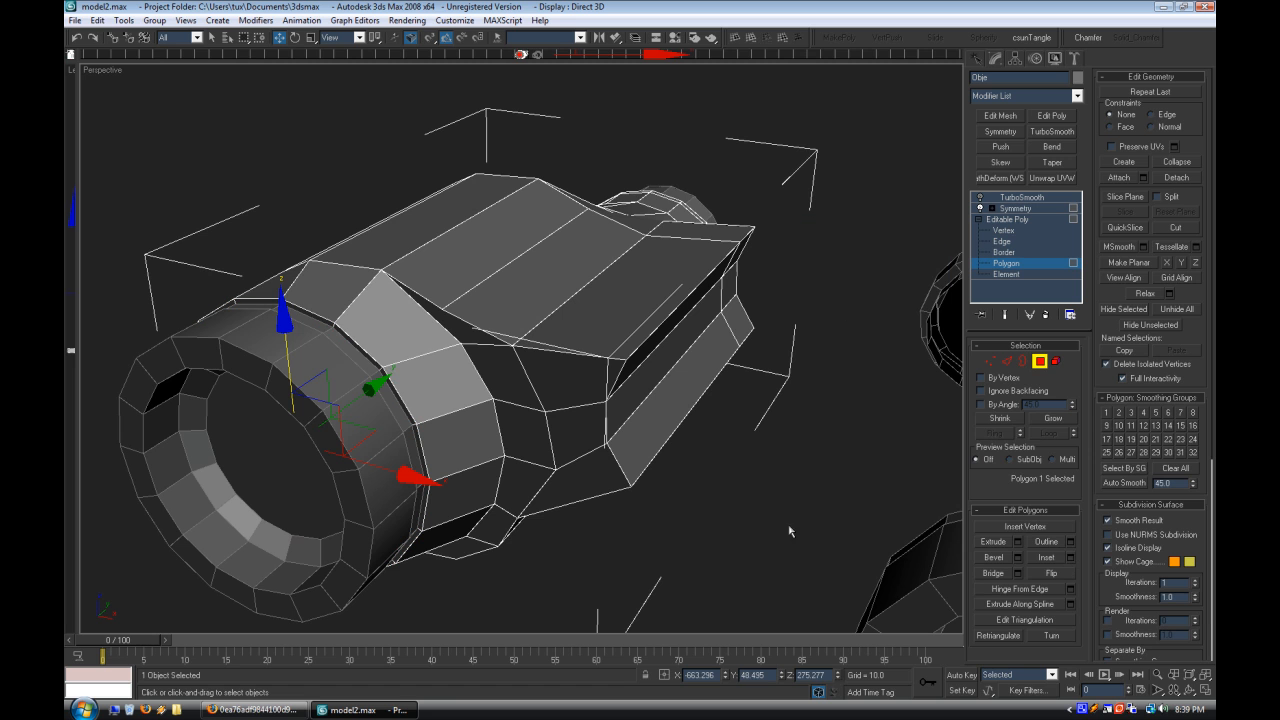
Step: Connect the ring of edges around the collar to add a supporting edge loop just behind the objective lens rim
{"action": "left_click", "coordinate": [1018, 242]}
{"action": "left_click", "coordinate": [434, 362]}
{"action": "double_click", "coordinate": [418, 360]}
{"action": "left_click", "coordinate": [1070, 590]}
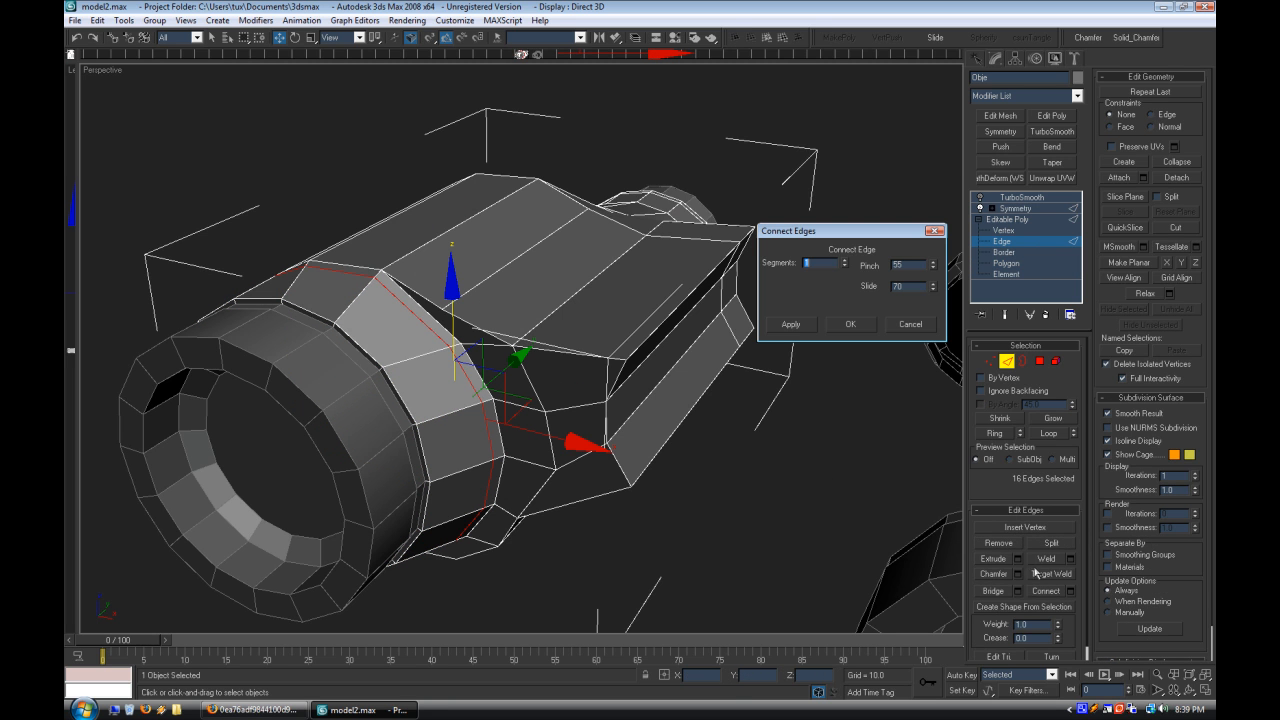
{"action": "key", "text": "Return"}
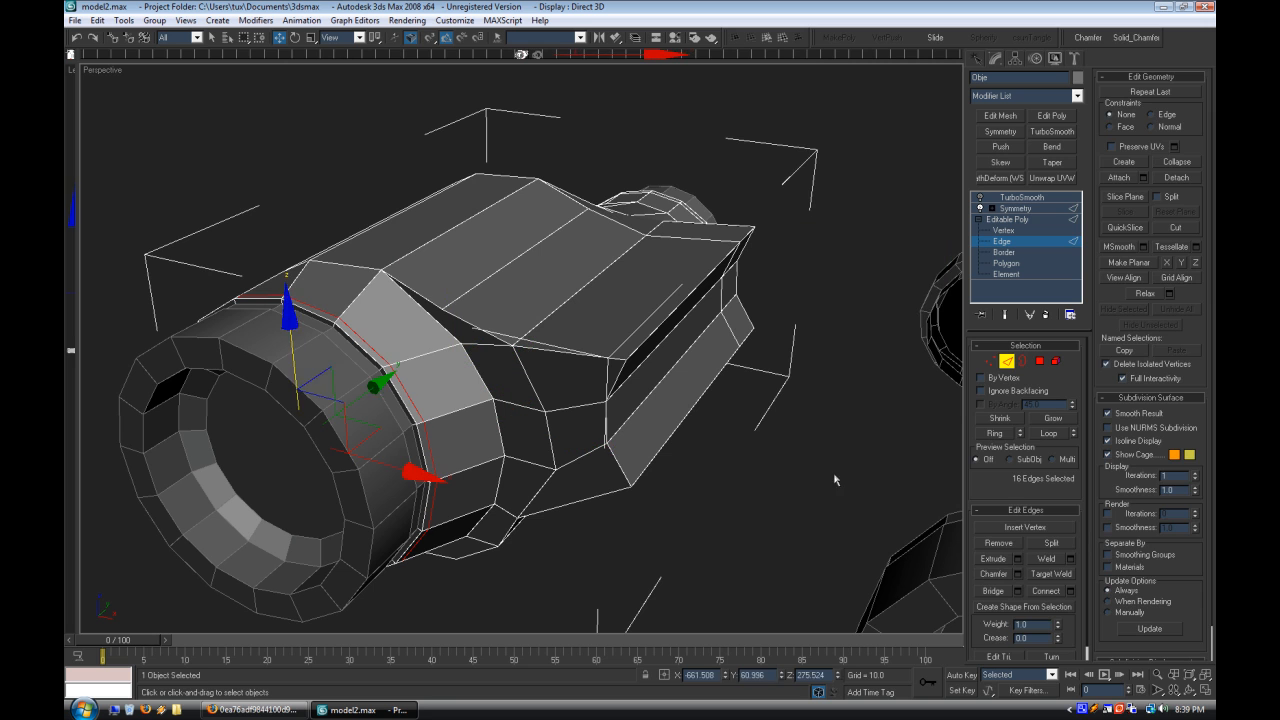
Step: Preview the body with TurboSmooth on, turn the modifier off again and deselect the body
{"action": "left_click", "coordinate": [1018, 198]}
{"action": "left_click", "coordinate": [978, 198]}
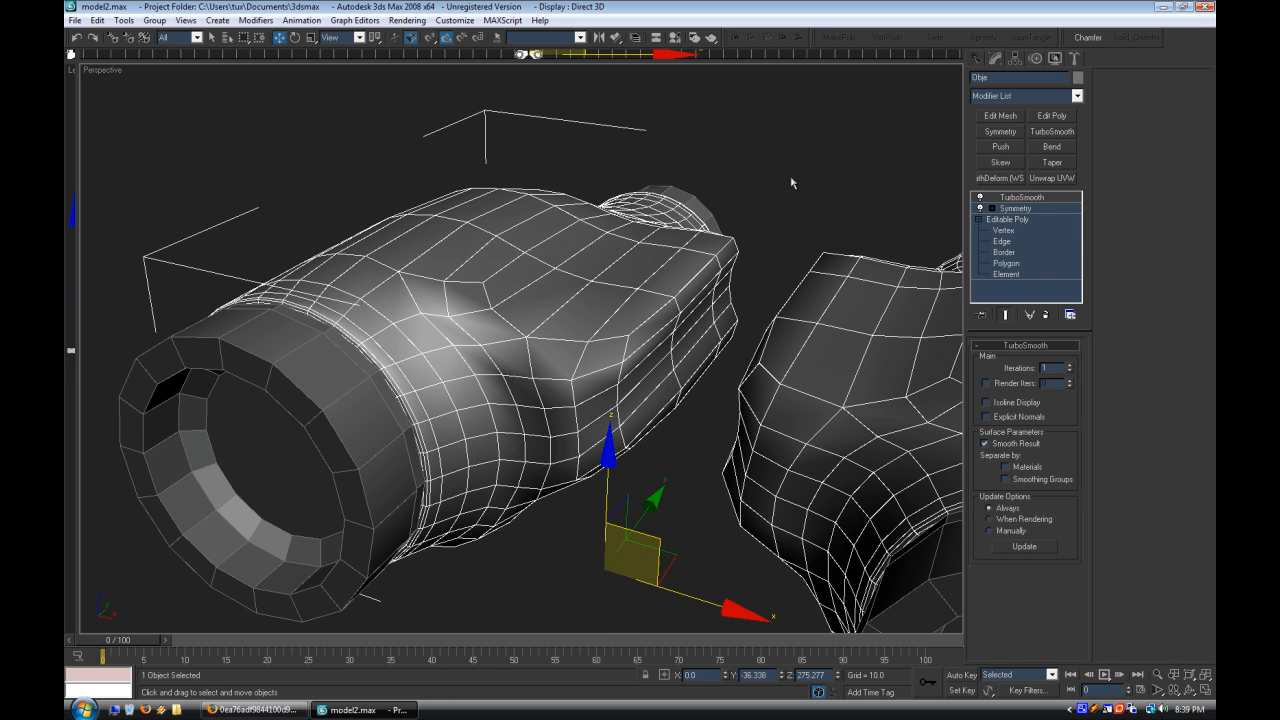
{"action": "left_click", "coordinate": [979, 198]}
{"action": "left_click", "coordinate": [556, 592]}
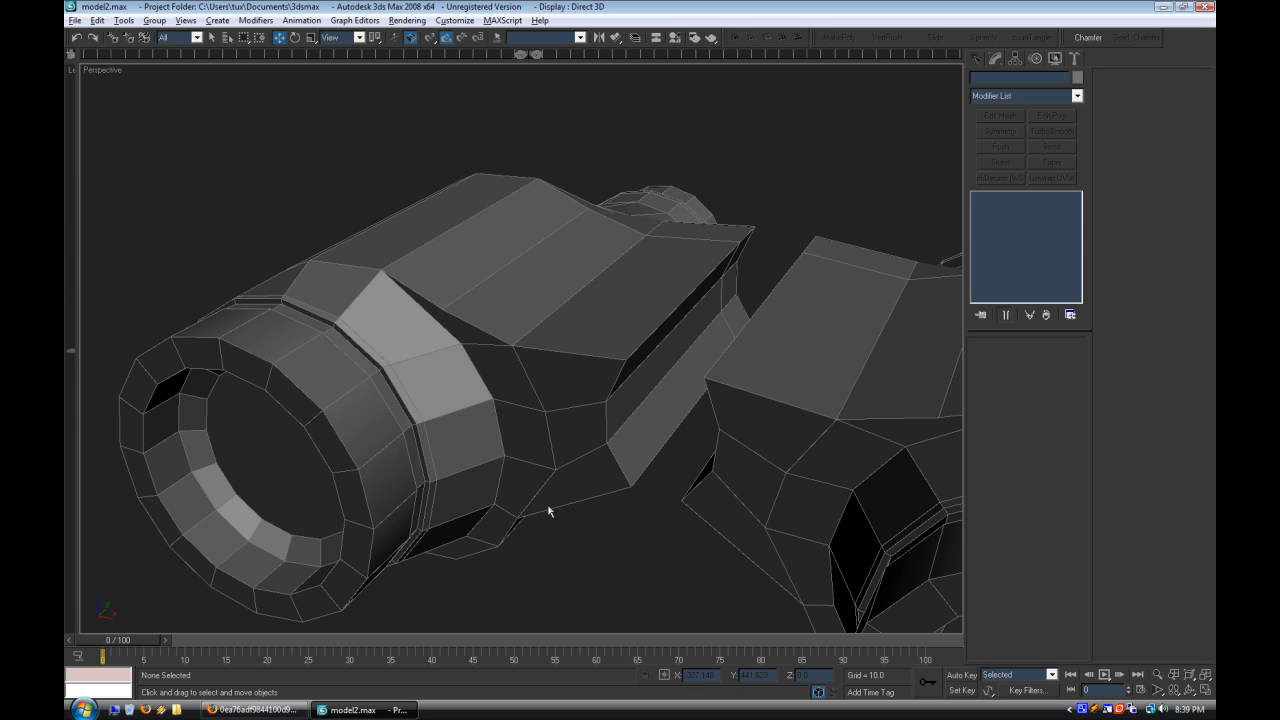
Step: Reselect the body and connect the ring of edges across its side block, adding a supporting loop near the joining face
{"action": "left_click", "coordinate": [550, 500]}
{"action": "middle_click_drag", "start_coordinate": [551, 498], "coordinate": [625, 470], "text": "alt"}
{"action": "left_click", "coordinate": [1007, 242]}
{"action": "left_click", "coordinate": [1071, 591]}
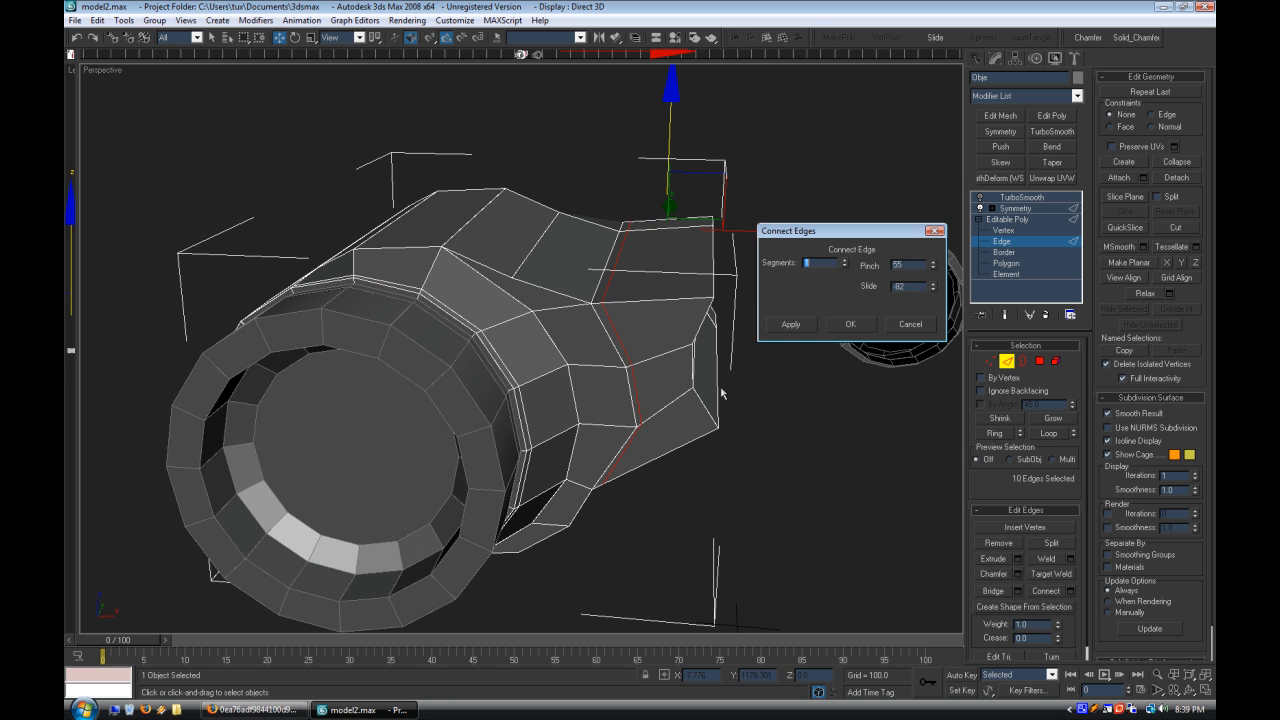
{"action": "left_click", "coordinate": [848, 324]}
Step: Connect another ring of edges on the side block to add a second supporting loop
{"action": "middle_click_drag", "start_coordinate": [848, 327], "coordinate": [548, 387], "text": "alt"}
{"action": "double_click", "coordinate": [548, 387]}
{"action": "left_click", "coordinate": [1071, 591]}
{"action": "left_click", "coordinate": [849, 324]}
Step: Ring-select the body's lengthwise edges and connect them with a supporting loop near the objective end
{"action": "middle_click_drag", "start_coordinate": [854, 328], "coordinate": [451, 388], "text": "alt"}
{"action": "left_click", "coordinate": [451, 386]}
{"action": "key", "text": "alt+r"}
{"action": "left_click", "coordinate": [1062, 591]}
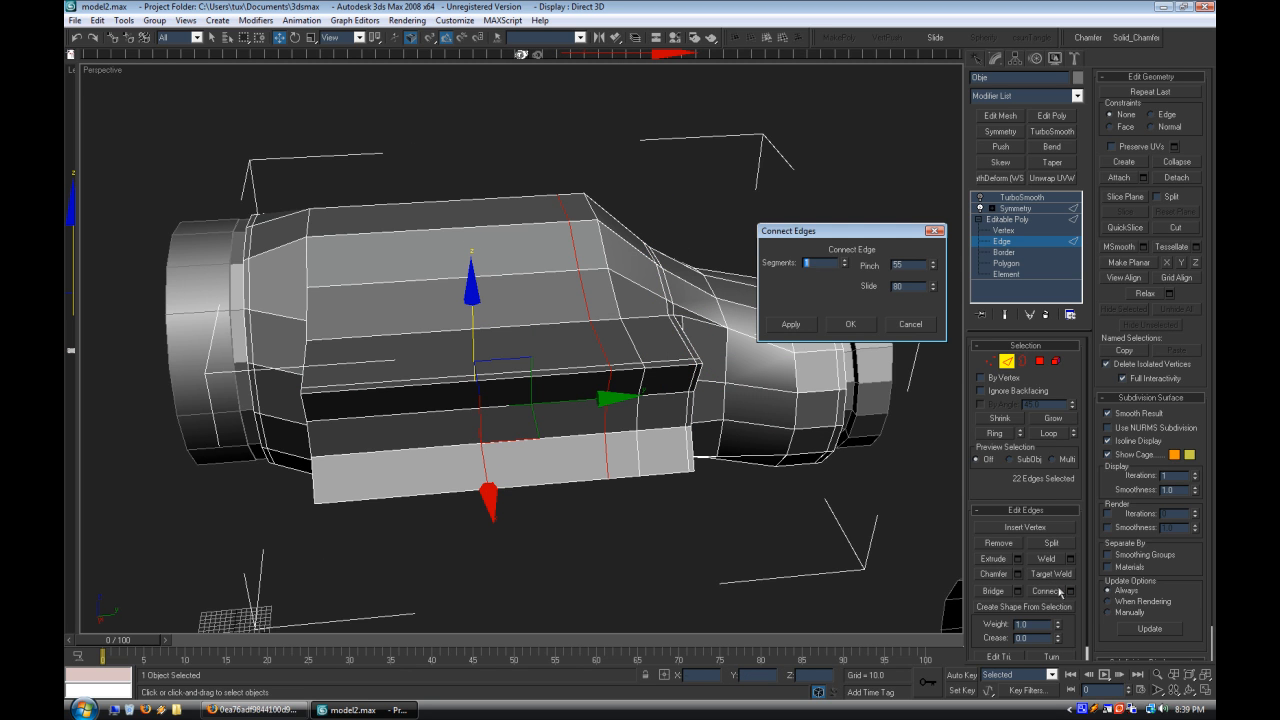
{"action": "left_click", "coordinate": [851, 324]}
Step: Try loop-selecting edges on the side block and over the top of the body, keeping only two top edges selected
{"action": "middle_click_drag", "start_coordinate": [851, 330], "coordinate": [637, 449], "text": "alt"}
{"action": "key", "text": "alt+l"}
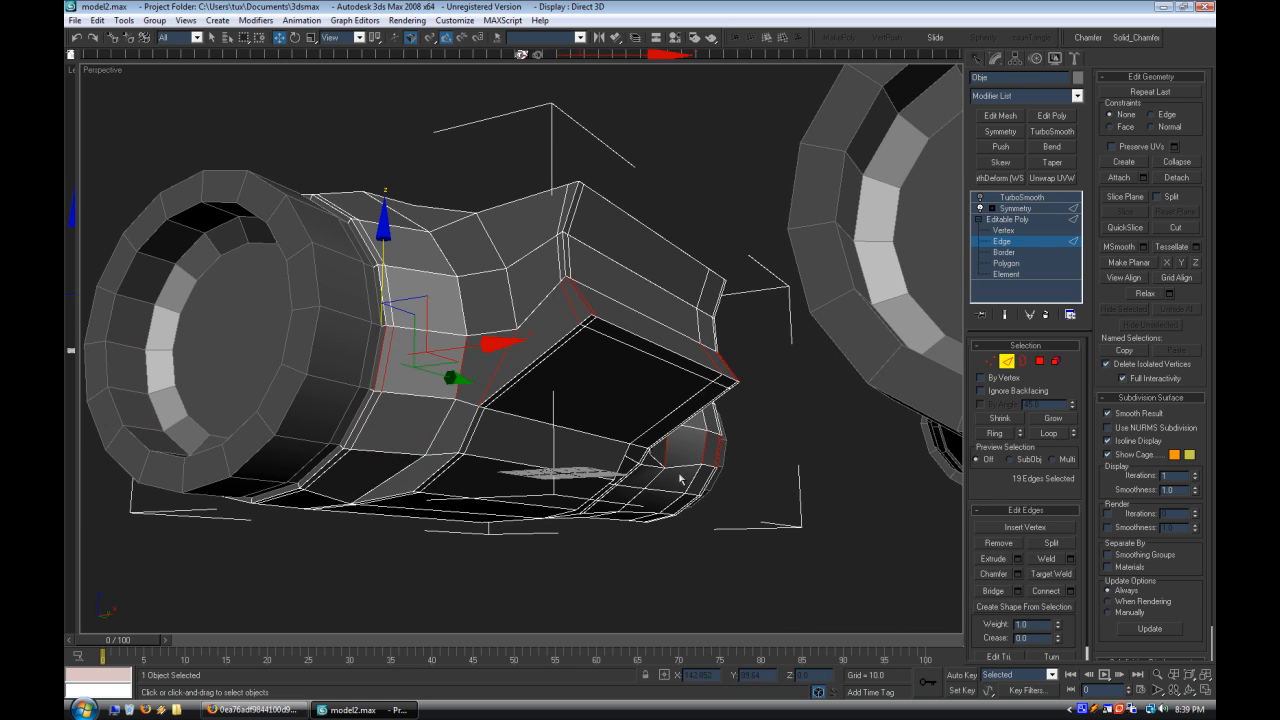
{"action": "middle_click_drag", "start_coordinate": [653, 536], "coordinate": [557, 501], "text": "alt"}
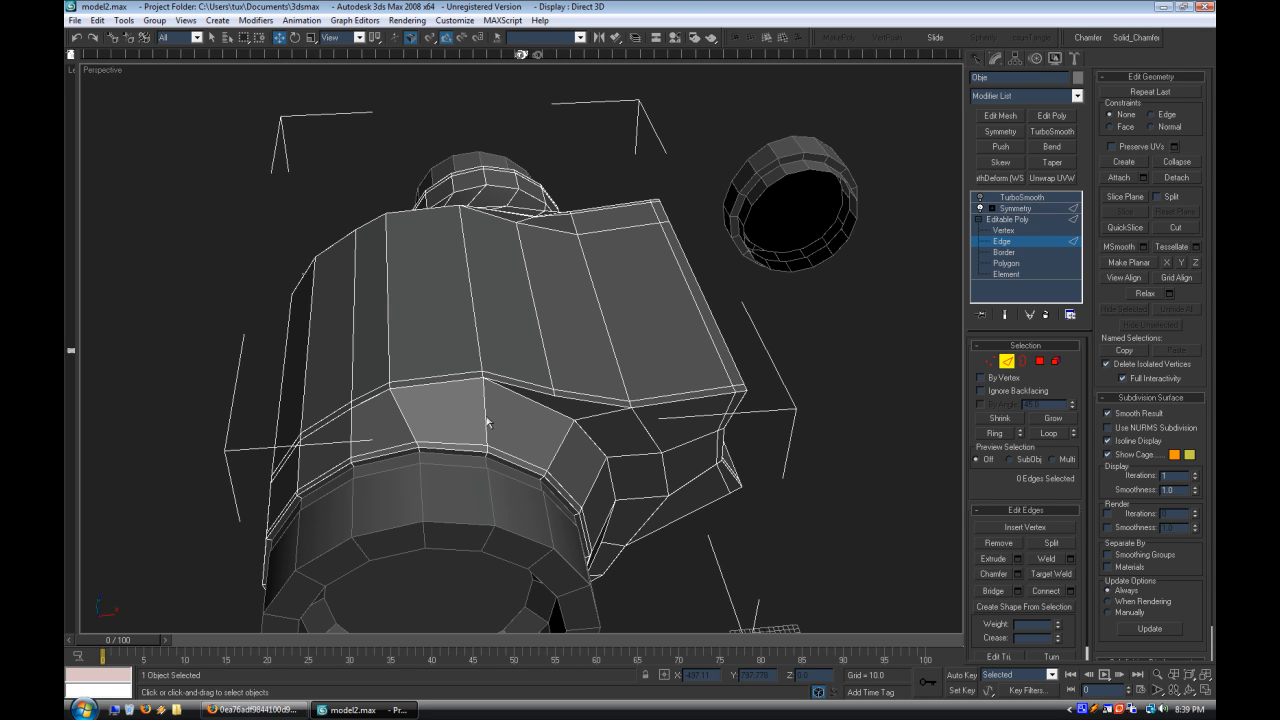
{"action": "middle_click_drag", "start_coordinate": [503, 522], "coordinate": [428, 469], "text": "alt"}
{"action": "key", "text": "alt+l"}
{"action": "scroll", "coordinate": [449, 550], "scroll_direction": "down", "scroll_amount": 3}
{"action": "middle_click_drag", "start_coordinate": [449, 550], "coordinate": [223, 343], "text": "alt"}
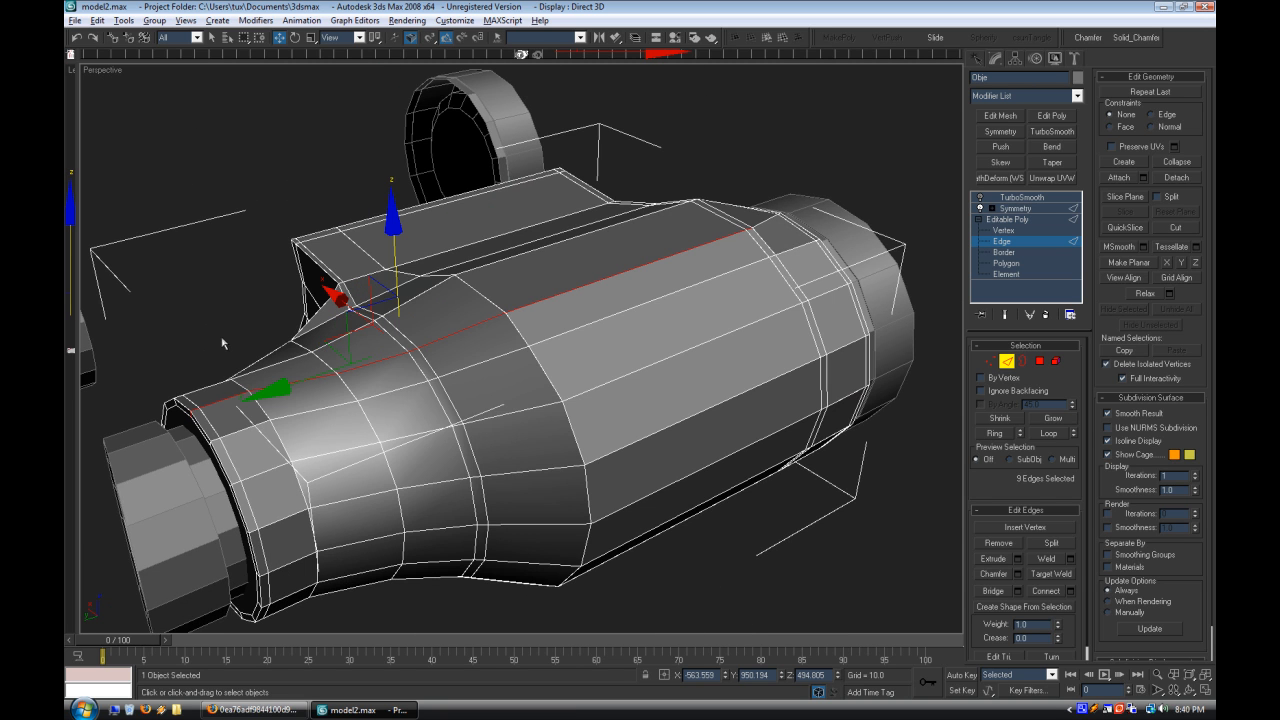
{"action": "left_click_drag", "start_coordinate": [443, 483], "coordinate": [443, 483], "text": "alt"}
{"action": "middle_click_drag", "start_coordinate": [660, 430], "coordinate": [460, 476], "text": "alt"}
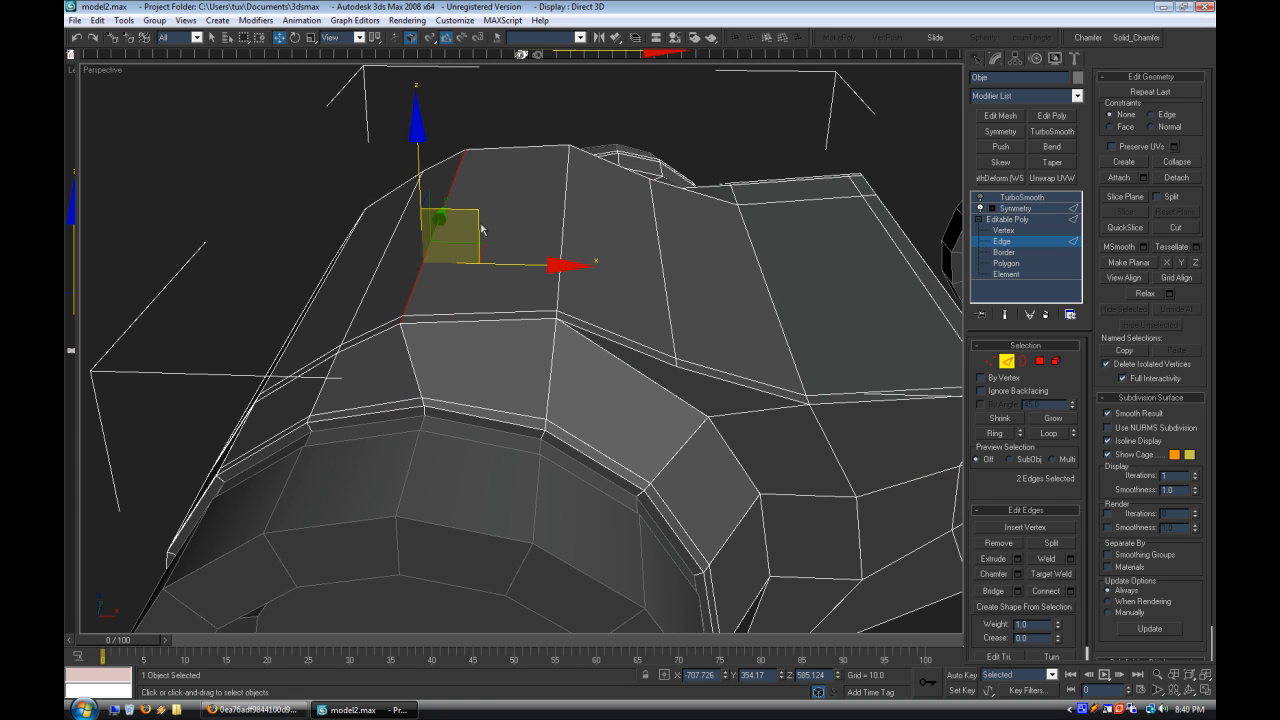
Step: Loop-select the lengthwise edges running over the top of the body down to the objective collar
{"action": "middle_click_drag", "start_coordinate": [510, 222], "coordinate": [524, 346], "text": "alt"}
{"action": "left_click", "coordinate": [523, 348]}
{"action": "key", "text": "alt+l"}
{"action": "middle_click_drag", "start_coordinate": [556, 386], "coordinate": [572, 440], "text": "alt"}
Step: Deselect the loop's rear part and try chamfering the remaining edges across the collar
{"action": "left_click_drag", "start_coordinate": [405, 162], "coordinate": [644, 372], "text": "alt"}
{"action": "middle_click_drag", "start_coordinate": [644, 374], "coordinate": [671, 315], "text": "alt"}
{"action": "scroll", "coordinate": [671, 315], "scroll_direction": "up", "scroll_amount": 3}
{"action": "left_click", "coordinate": [1018, 574]}
{"action": "left_click_drag", "start_coordinate": [819, 263], "coordinate": [824, 326]}
{"action": "left_click", "coordinate": [843, 288]}
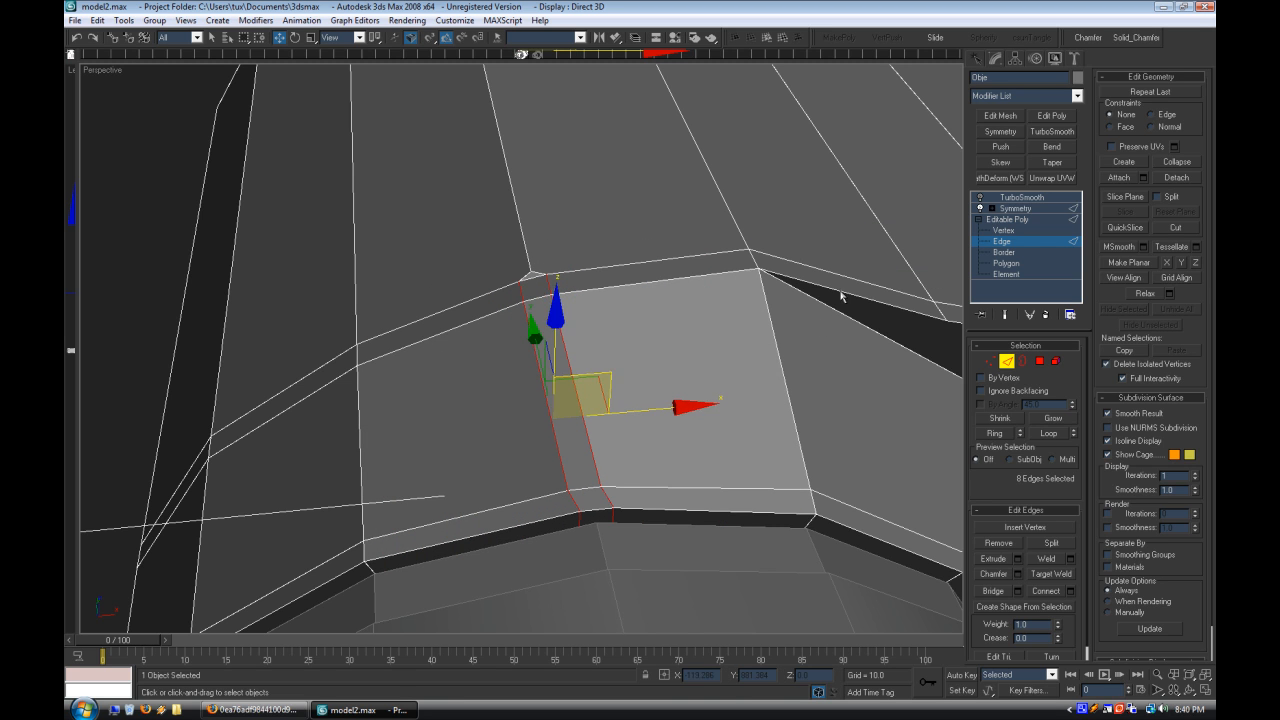
Step: Try tidying the chamfer's upper end by target-welding corner vertices, creating a connecting edge and removing stray edges
{"action": "key", "text": "1"}
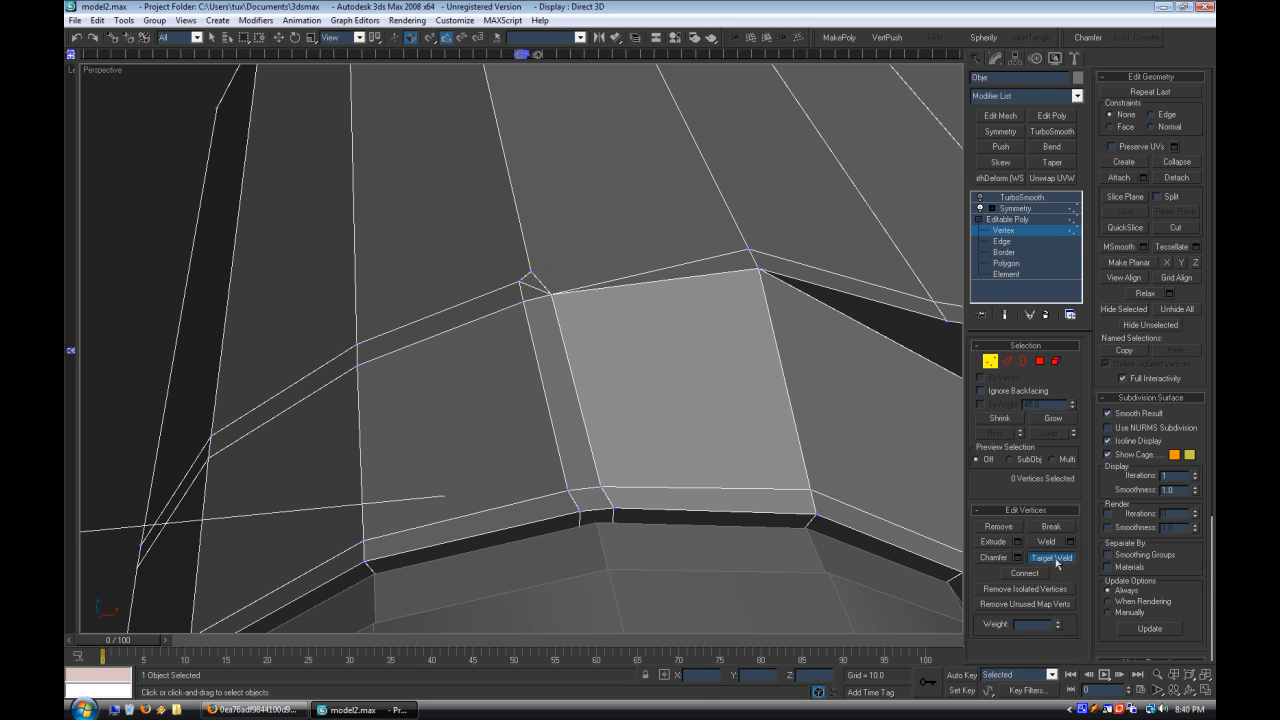
{"action": "key", "text": "2"}
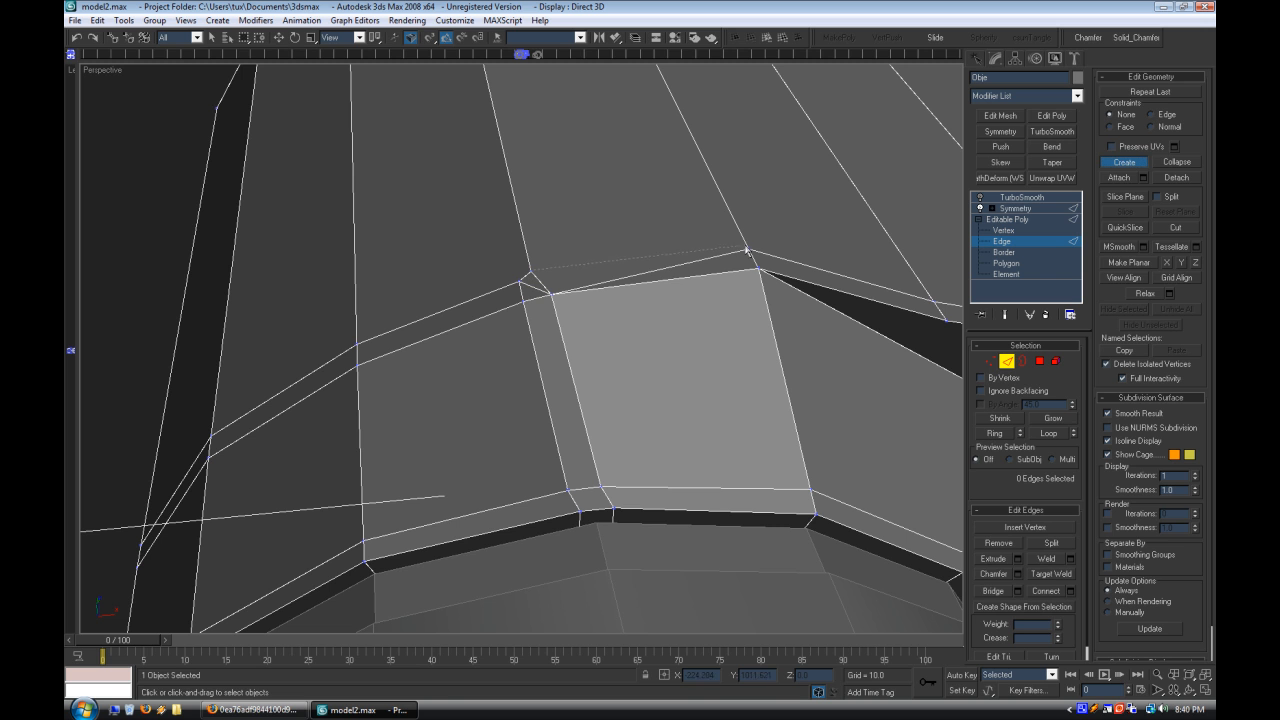
{"action": "left_click", "coordinate": [1122, 166]}
{"action": "left_click", "coordinate": [534, 287]}
{"action": "key", "text": "BackSpace"}
{"action": "left_click", "coordinate": [699, 261]}
{"action": "key", "text": "BackSpace"}
Step: Undo the corner clean-up and the chamfer, back to the selected lengthwise edge loop
{"action": "middle_click_drag", "start_coordinate": [652, 336], "coordinate": [594, 437]}
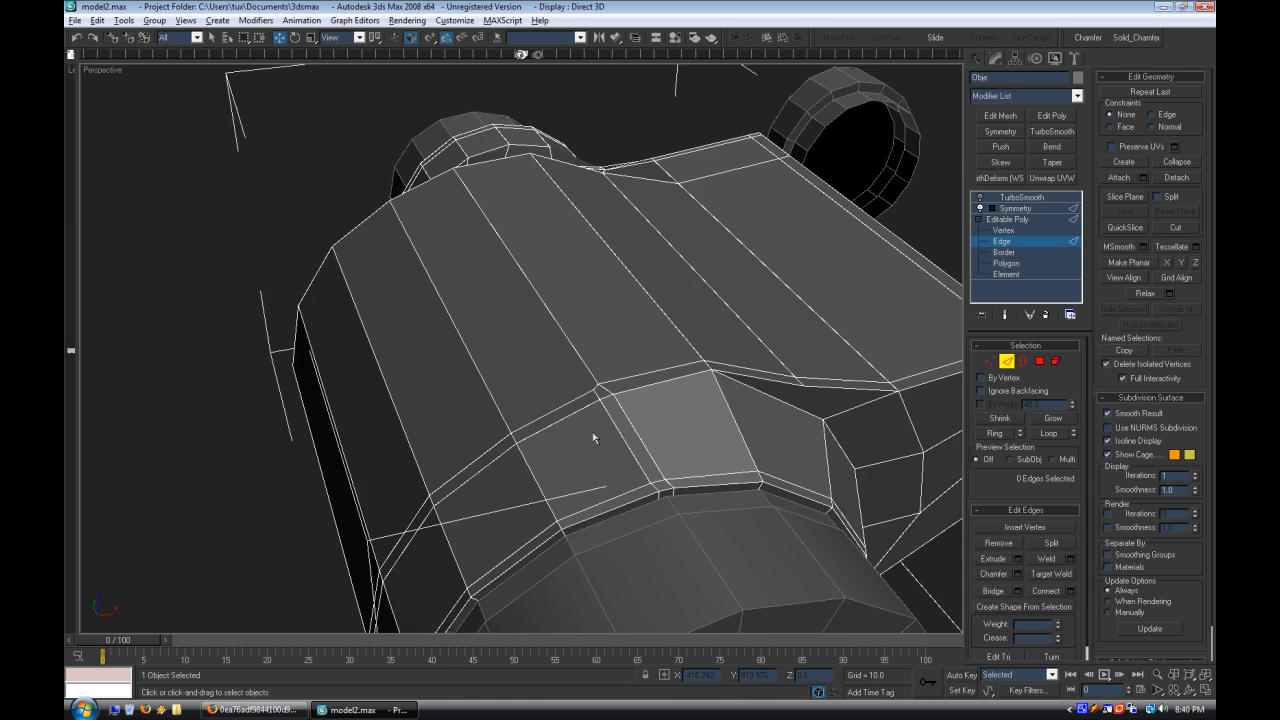
{"action": "scroll", "coordinate": [544, 381], "scroll_direction": "up", "scroll_amount": 3}
{"action": "middle_click_drag", "start_coordinate": [884, 297], "coordinate": [548, 387], "text": "alt"}
{"action": "key", "text": "ctrl+z"}
{"action": "key", "text": "ctrl+z"}
{"action": "key", "text": "ctrl+z"}
{"action": "key", "text": "ctrl+z"}
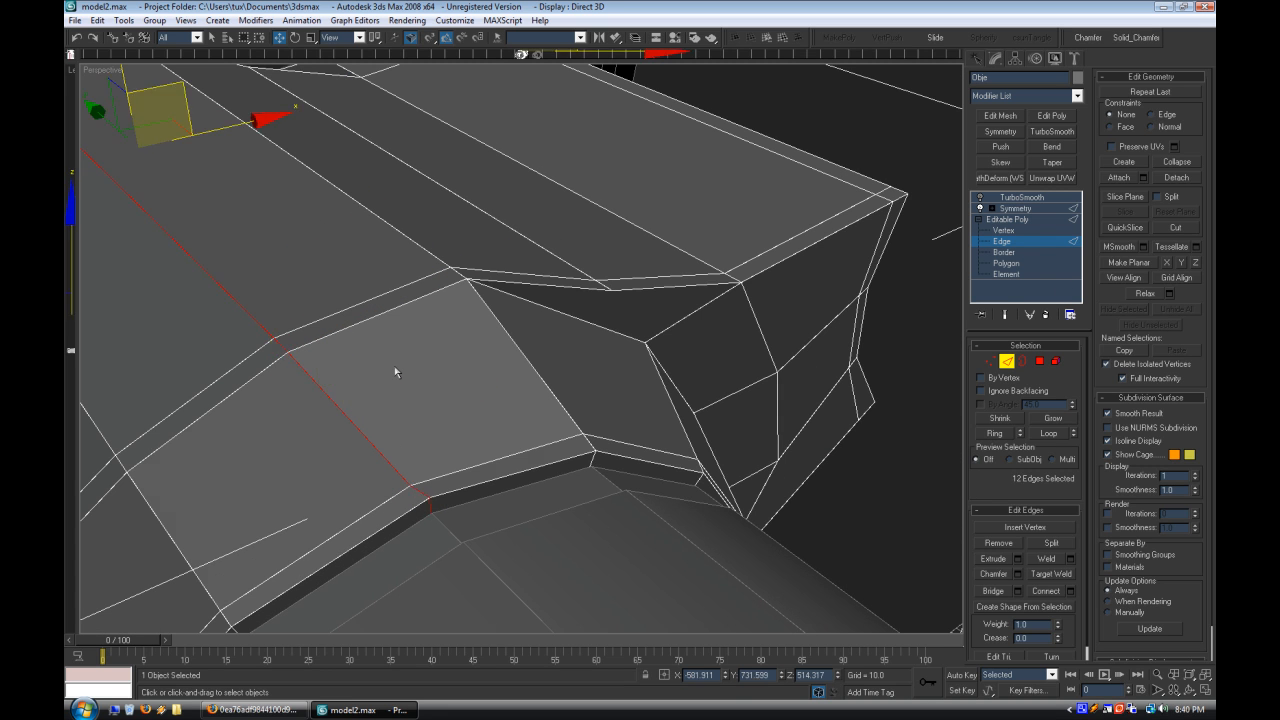
{"action": "left_click", "coordinate": [91, 42]}
Step: Reduce the selection to the three edges running across the collar and chamfer them by 20.164
{"action": "scroll", "coordinate": [323, 371], "scroll_direction": "down", "scroll_amount": 3}
{"action": "middle_click_drag", "start_coordinate": [323, 371], "coordinate": [335, 402]}
{"action": "left_click_drag", "start_coordinate": [400, 350], "coordinate": [170, 110], "text": "alt"}
{"action": "scroll", "coordinate": [451, 386], "scroll_direction": "up", "scroll_amount": 3}
{"action": "middle_click_drag", "start_coordinate": [692, 499], "coordinate": [683, 514]}
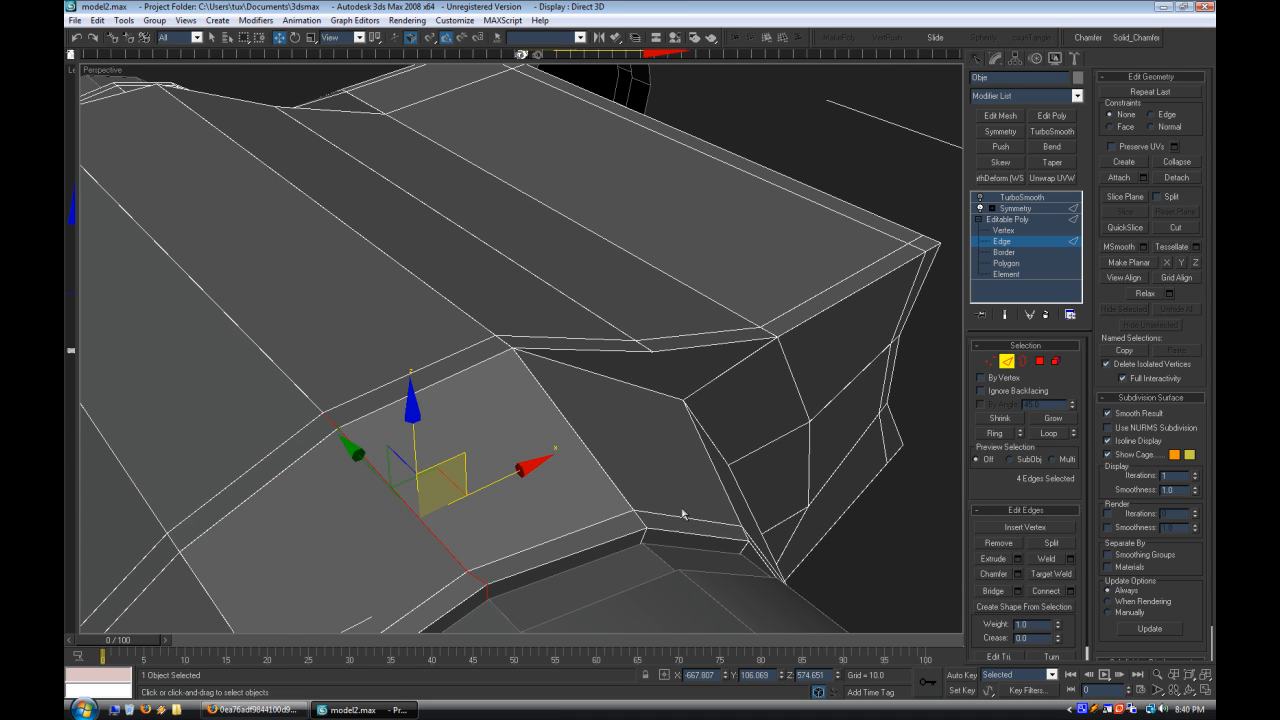
{"action": "left_click", "coordinate": [334, 418], "text": "alt"}
{"action": "left_click", "coordinate": [1018, 574]}
{"action": "left_click_drag", "start_coordinate": [817, 263], "coordinate": [815, 327]}
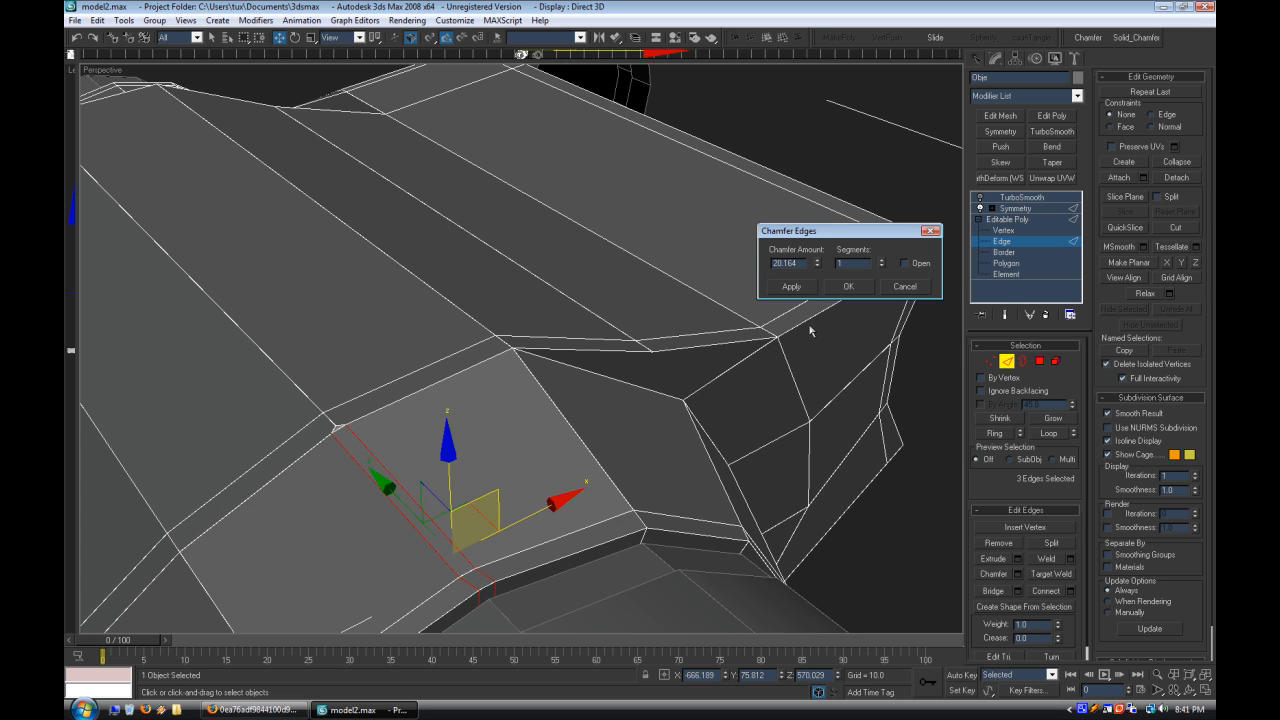
{"action": "left_click", "coordinate": [848, 286]}
Step: Turn TurboSmooth back on, deselect the body and hide edged faces in the Perspective view
{"action": "left_click", "coordinate": [1006, 231]}
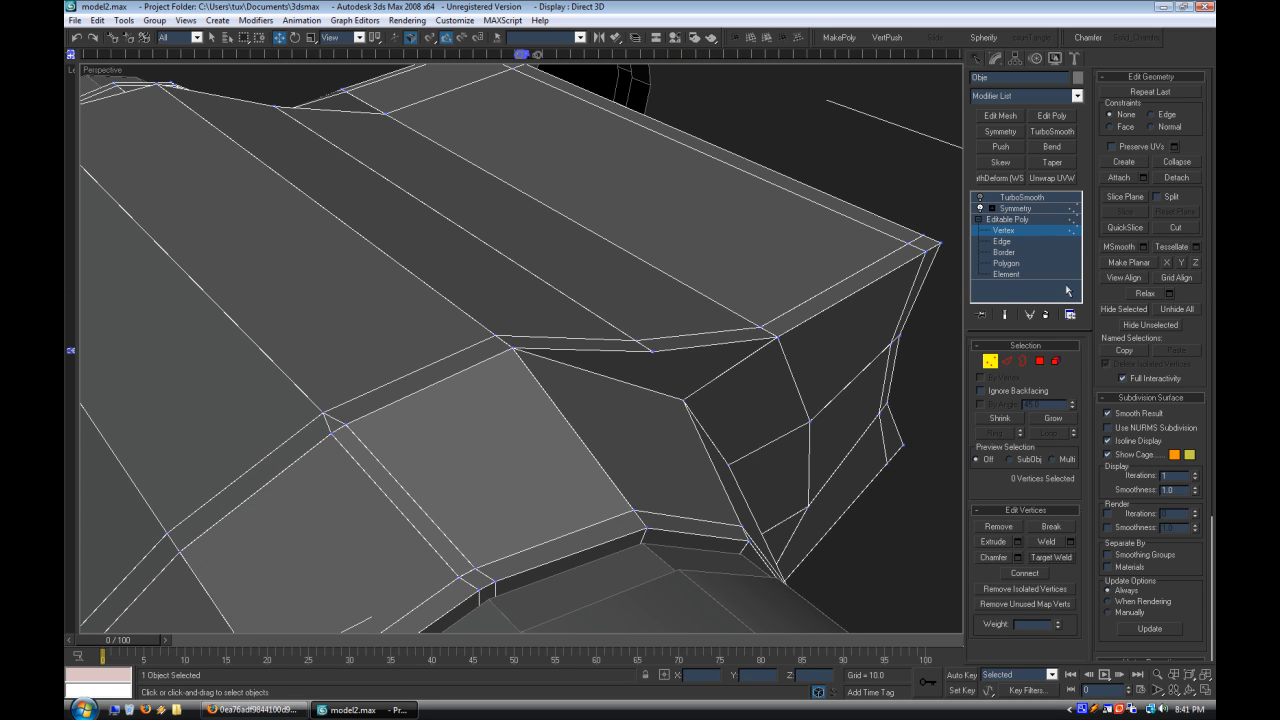
{"action": "left_click", "coordinate": [1029, 229]}
{"action": "left_click", "coordinate": [1022, 208]}
{"action": "left_click", "coordinate": [1004, 197]}
{"action": "left_click", "coordinate": [980, 198]}
{"action": "left_click", "coordinate": [852, 532]}
{"action": "right_click", "coordinate": [110, 69]}
{"action": "left_click", "coordinate": [140, 127]}
Step: Raise the body's TurboSmooth iterations by two and examine the smoothed surface from several sides
{"action": "scroll", "coordinate": [455, 381], "scroll_direction": "down", "scroll_amount": 4}
{"action": "left_click", "coordinate": [485, 388]}
{"action": "left_click", "coordinate": [1069, 365]}
{"action": "left_click", "coordinate": [1069, 365]}
{"action": "scroll", "coordinate": [694, 486], "scroll_direction": "down", "scroll_amount": 4}
{"action": "middle_click_drag", "start_coordinate": [694, 486], "coordinate": [571, 486], "text": "alt"}
{"action": "scroll", "coordinate": [590, 430], "scroll_direction": "up", "scroll_amount": 5}
Step: Show edged faces again, lower TurboSmooth to 1 iteration and inspect the smoothed wireframe of both halves
{"action": "left_click", "coordinate": [1004, 244]}
{"action": "right_click", "coordinate": [119, 72]}
{"action": "left_click", "coordinate": [203, 149]}
{"action": "left_click", "coordinate": [1022, 198]}
{"action": "left_click", "coordinate": [1069, 371]}
{"action": "left_click", "coordinate": [1069, 371]}
{"action": "left_click", "coordinate": [870, 480]}
{"action": "left_click", "coordinate": [675, 426]}
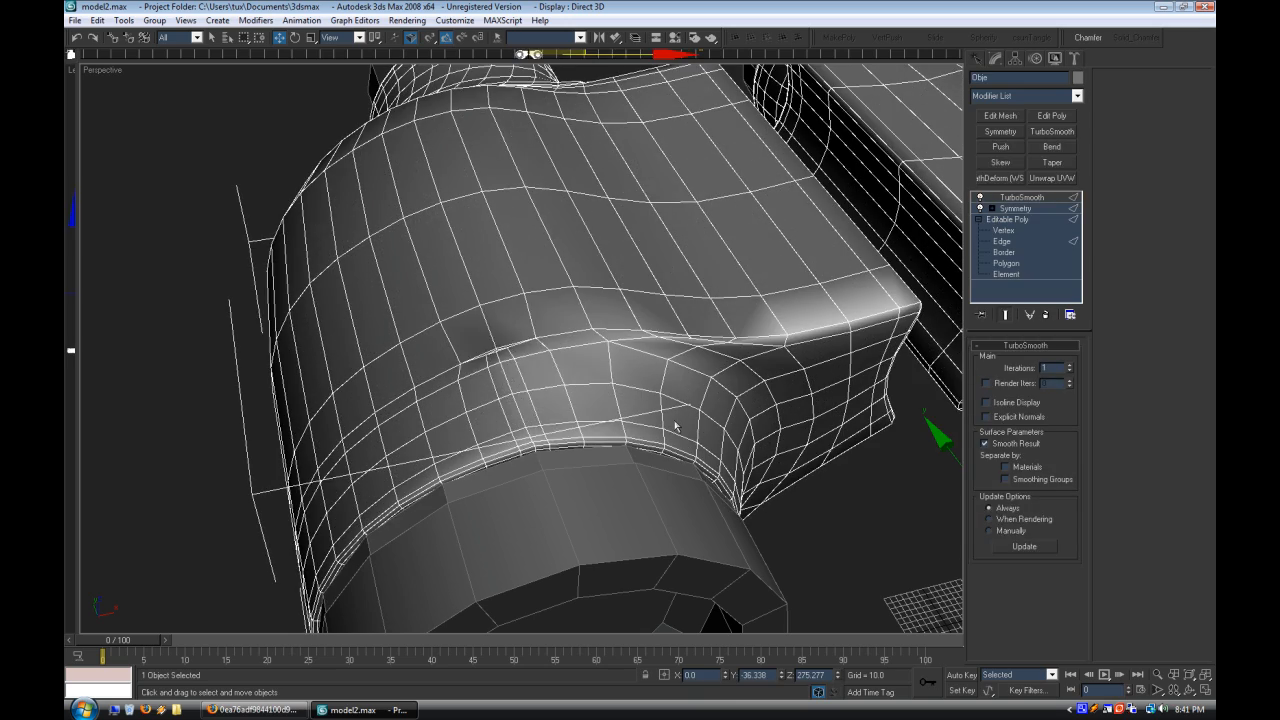
{"action": "left_click", "coordinate": [815, 545]}
{"action": "scroll", "coordinate": [811, 547], "scroll_direction": "down", "scroll_amount": 4}
{"action": "middle_click_drag", "start_coordinate": [811, 547], "coordinate": [846, 506], "text": "alt"}
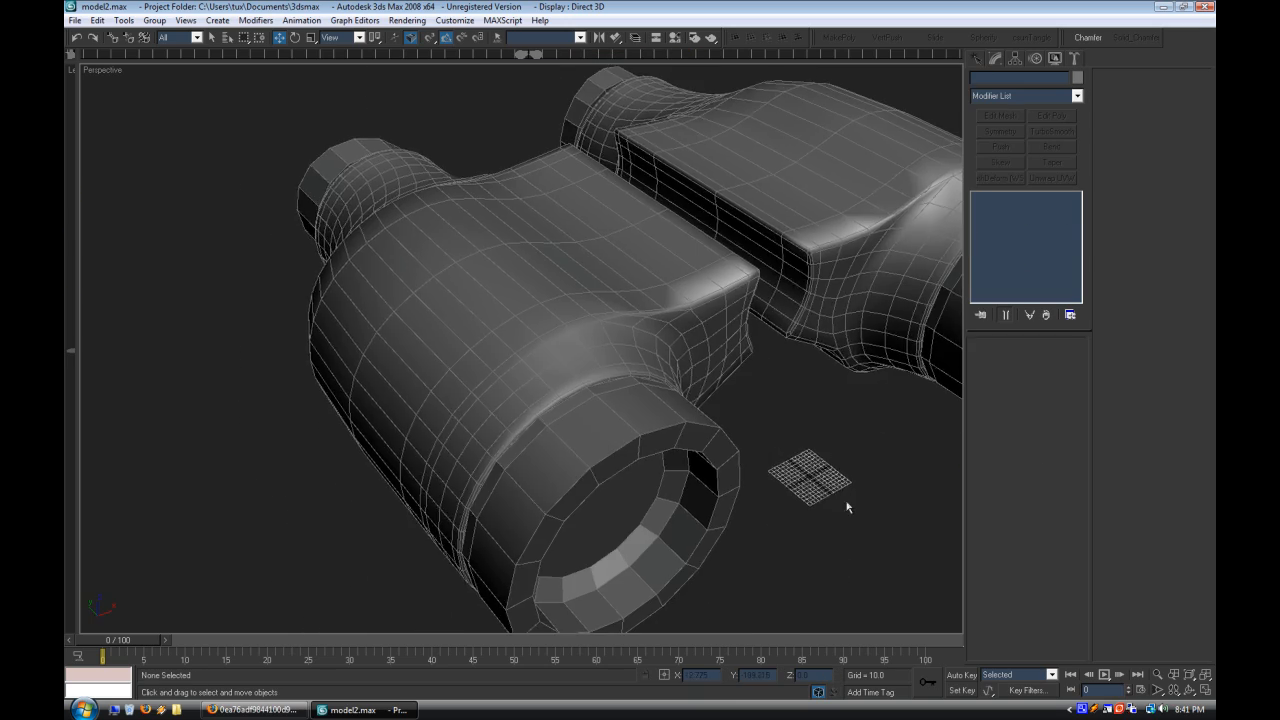
Step: Set the body's TurboSmooth iterations to 3, deselect it and hide edged faces
{"action": "scroll", "coordinate": [720, 405], "scroll_direction": "up", "scroll_amount": 4}
{"action": "left_click", "coordinate": [716, 401]}
{"action": "left_click", "coordinate": [1070, 366]}
{"action": "left_click", "coordinate": [1070, 366]}
{"action": "left_click", "coordinate": [875, 432]}
{"action": "right_click", "coordinate": [105, 70]}
{"action": "left_click", "coordinate": [152, 142]}
Step: Compare the smoothed binocular halves with the reference photograph open in Firefox, then return to 3ds Max
{"action": "scroll", "coordinate": [460, 380], "scroll_direction": "down", "scroll_amount": 4}
{"action": "middle_click_drag", "start_coordinate": [460, 384], "coordinate": [386, 509], "text": "alt"}
{"action": "scroll", "coordinate": [596, 399], "scroll_direction": "down", "scroll_amount": 3}
{"action": "scroll", "coordinate": [599, 416], "scroll_direction": "up", "scroll_amount": 3}
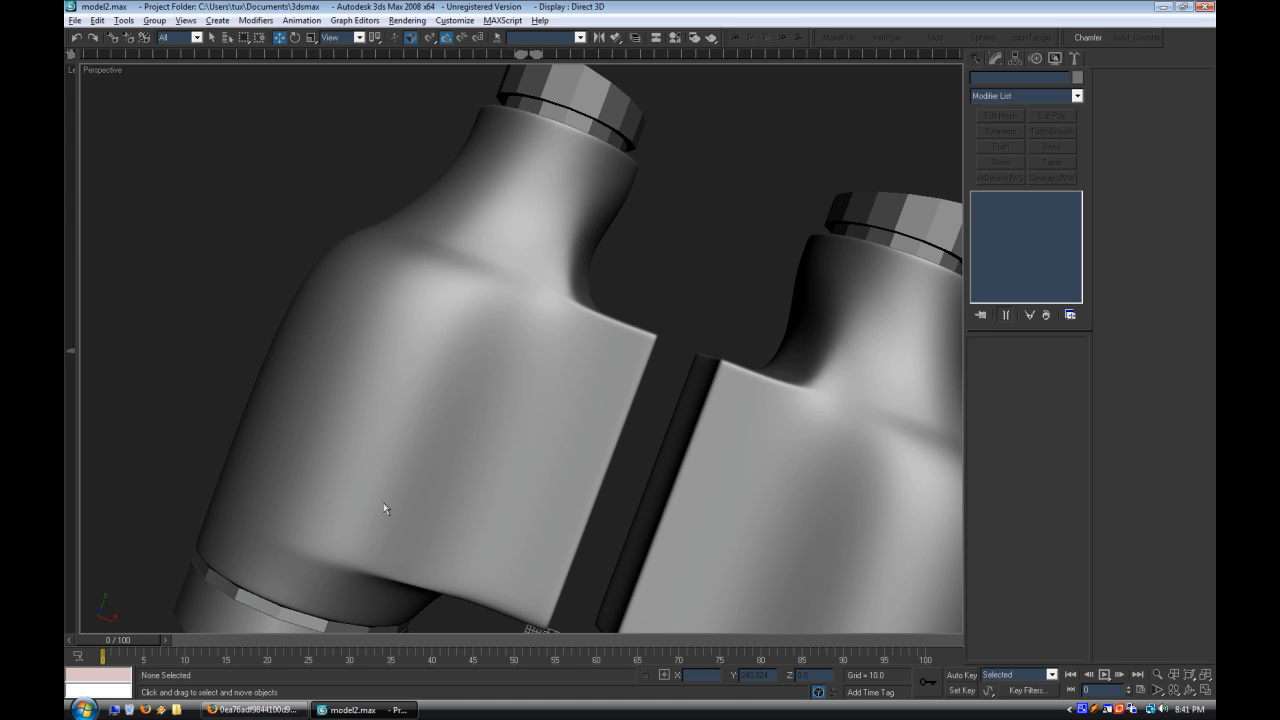
{"action": "left_click", "coordinate": [255, 709]}
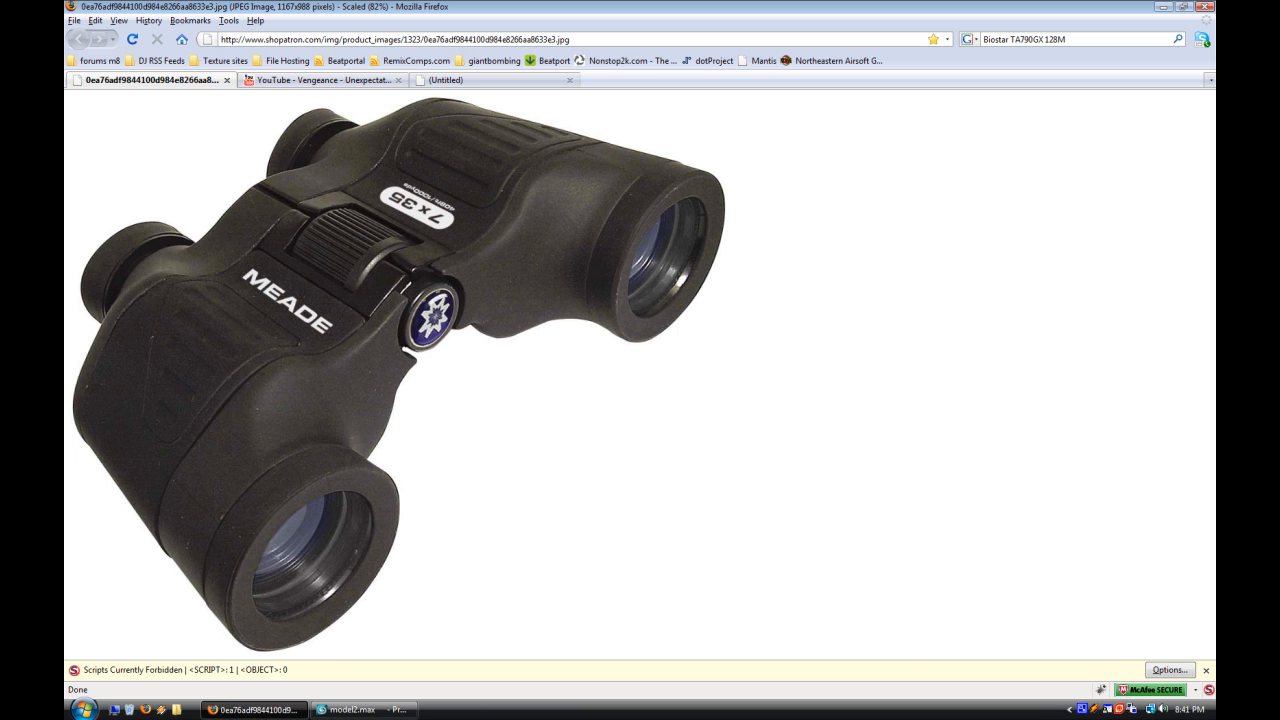
{"action": "left_click", "coordinate": [362, 709]}
{"action": "scroll", "coordinate": [583, 460], "scroll_direction": "down", "scroll_amount": 3}
{"action": "middle_click_drag", "start_coordinate": [583, 460], "coordinate": [648, 411], "text": "alt"}
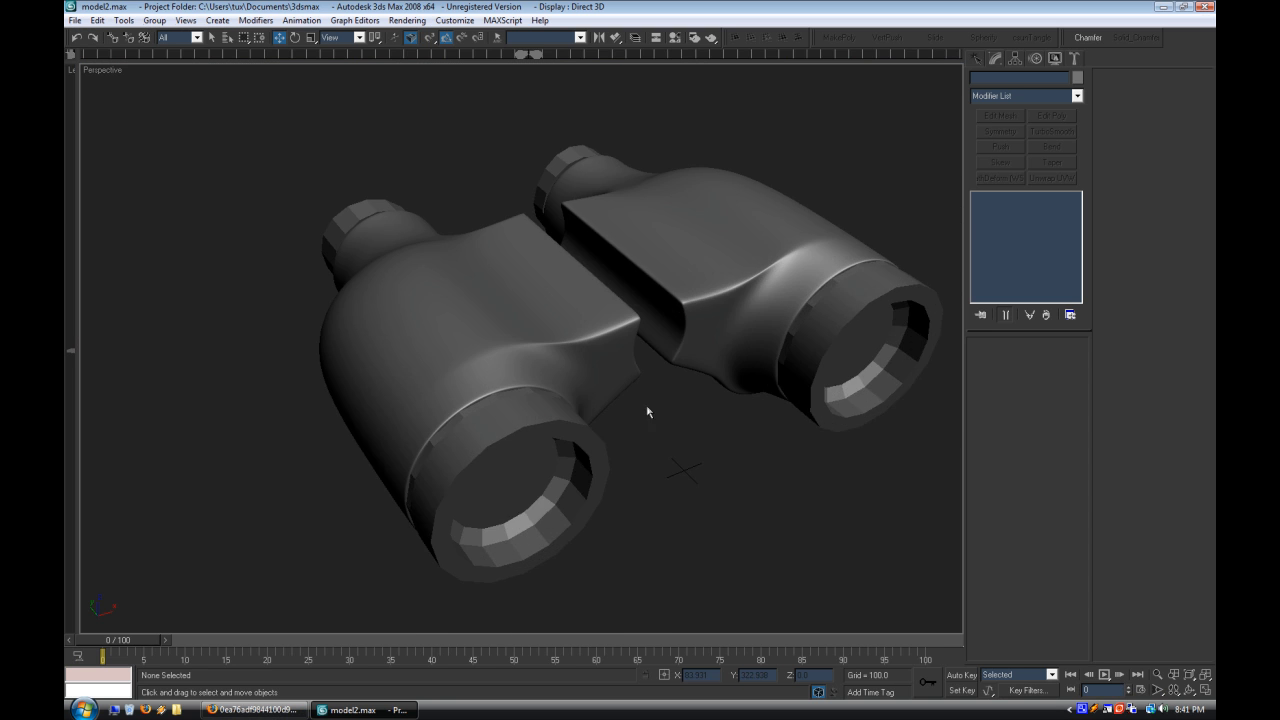
{"action": "scroll", "coordinate": [648, 411], "scroll_direction": "up", "scroll_amount": 3}
Step: Select the body, switch off the end-result display and show edged faces on the low-poly cage
{"action": "left_click", "coordinate": [551, 377]}
{"action": "left_click", "coordinate": [1005, 315]}
{"action": "right_click", "coordinate": [110, 73]}
{"action": "left_click", "coordinate": [160, 148]}
{"action": "middle_click_drag", "start_coordinate": [250, 320], "coordinate": [660, 337], "text": "alt"}
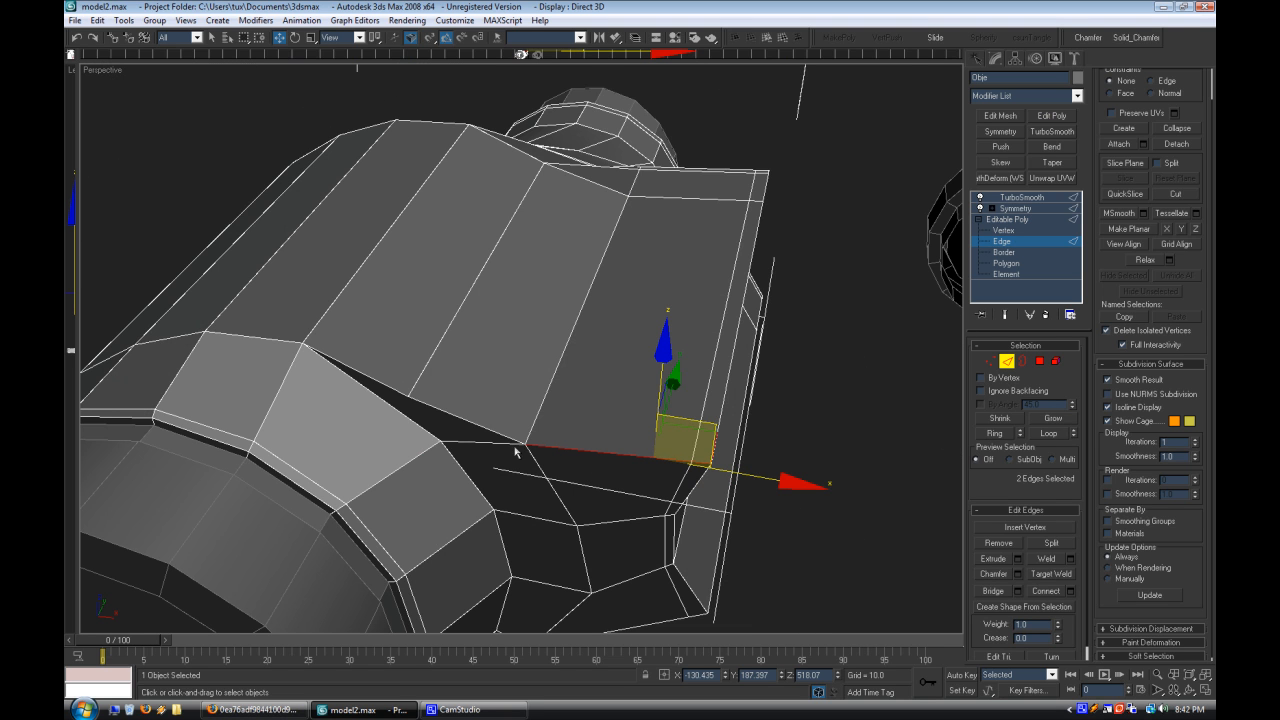
Step: Select the top edges from the side block's front around to and down the collar, and chamfer them by 40.329
{"action": "left_click", "coordinate": [443, 410], "text": "ctrl"}
{"action": "left_click", "coordinate": [363, 374], "text": "ctrl"}
{"action": "left_click", "coordinate": [271, 342], "text": "ctrl"}
{"action": "middle_click_drag", "start_coordinate": [235, 403], "coordinate": [373, 405]}
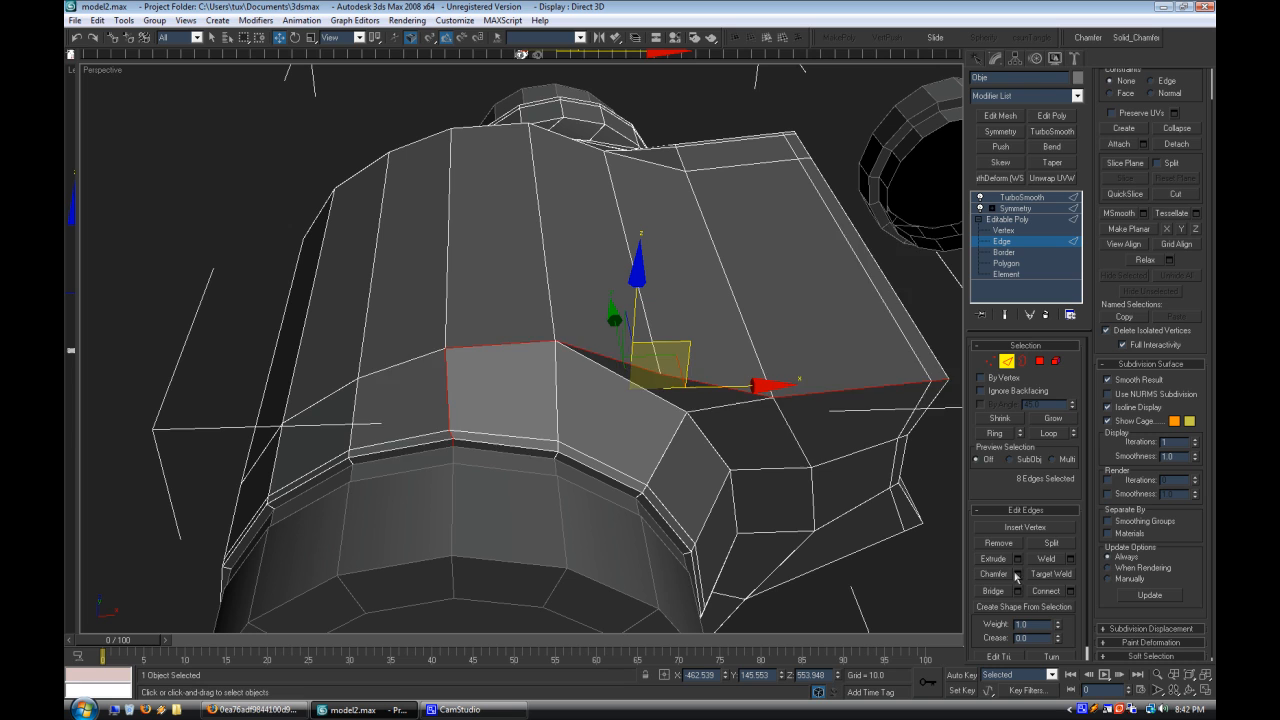
{"action": "left_click", "coordinate": [1017, 574]}
{"action": "left_click_drag", "start_coordinate": [818, 263], "coordinate": [820, 327]}
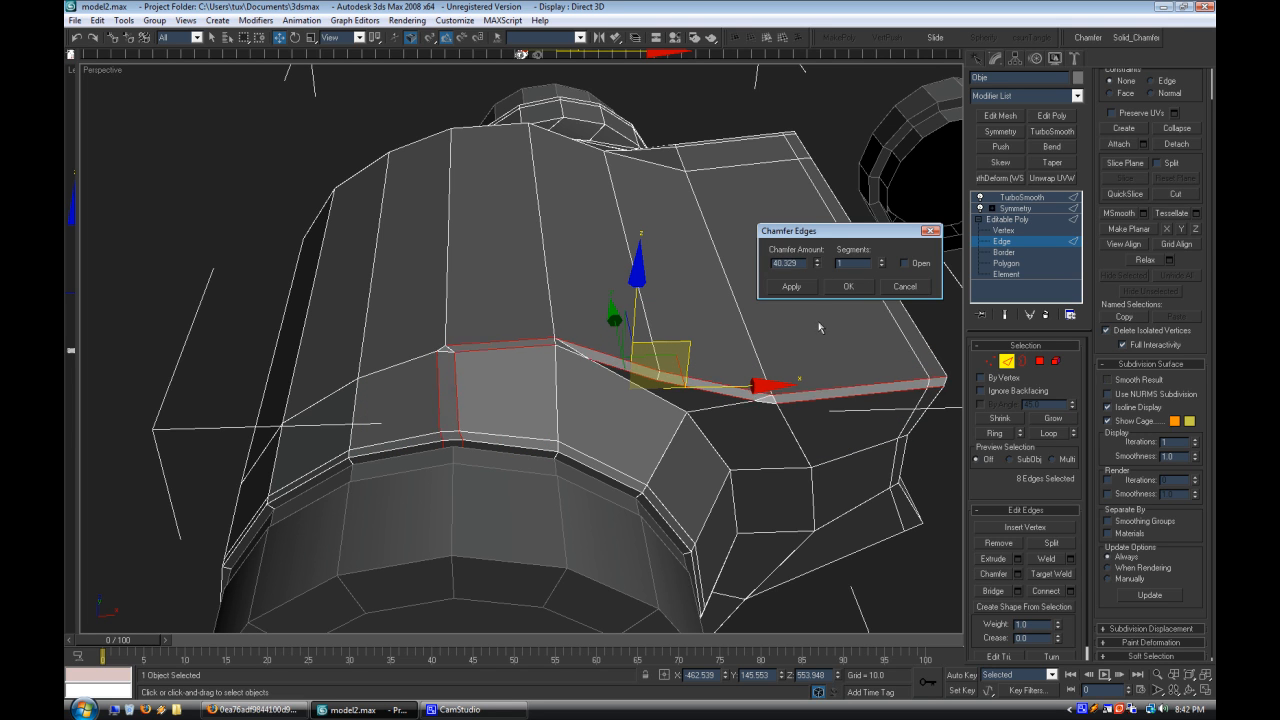
{"action": "left_click", "coordinate": [846, 287]}
{"action": "left_click", "coordinate": [836, 307]}
Step: Clean up the chamfered corner above the collar by collapsing its short diagonal edge
{"action": "middle_click_drag", "start_coordinate": [815, 325], "coordinate": [737, 363], "text": "alt"}
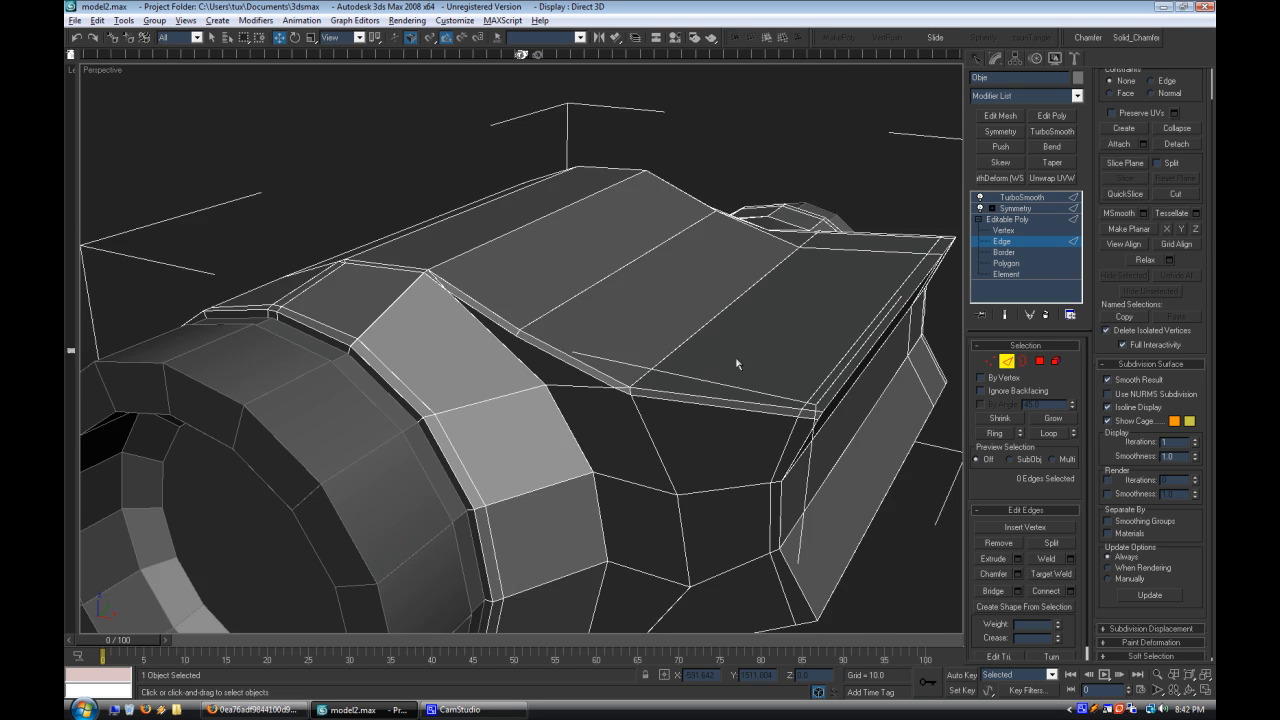
{"action": "scroll", "coordinate": [667, 391], "scroll_direction": "up", "scroll_amount": 4}
{"action": "middle_click_drag", "start_coordinate": [667, 391], "coordinate": [725, 413], "text": "alt"}
{"action": "scroll", "coordinate": [720, 418], "scroll_direction": "up", "scroll_amount": 3}
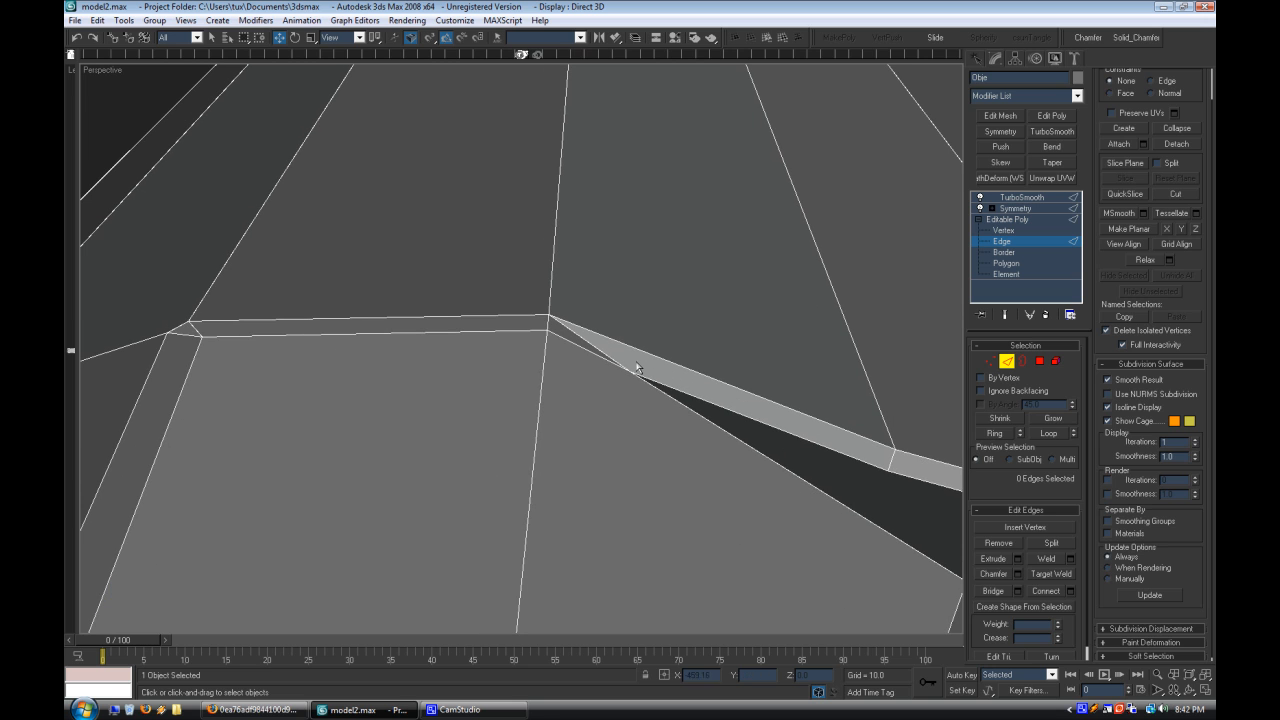
{"action": "key", "text": "1"}
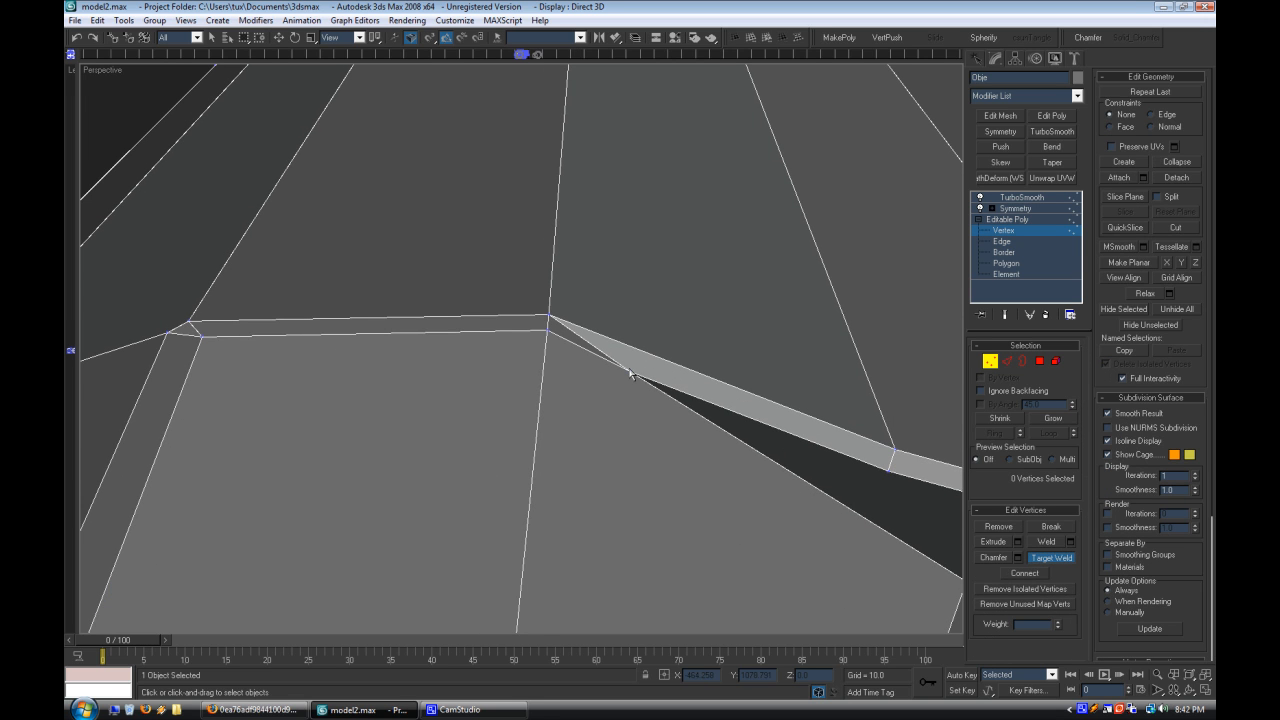
{"action": "middle_click_drag", "start_coordinate": [548, 336], "coordinate": [612, 432], "text": "alt"}
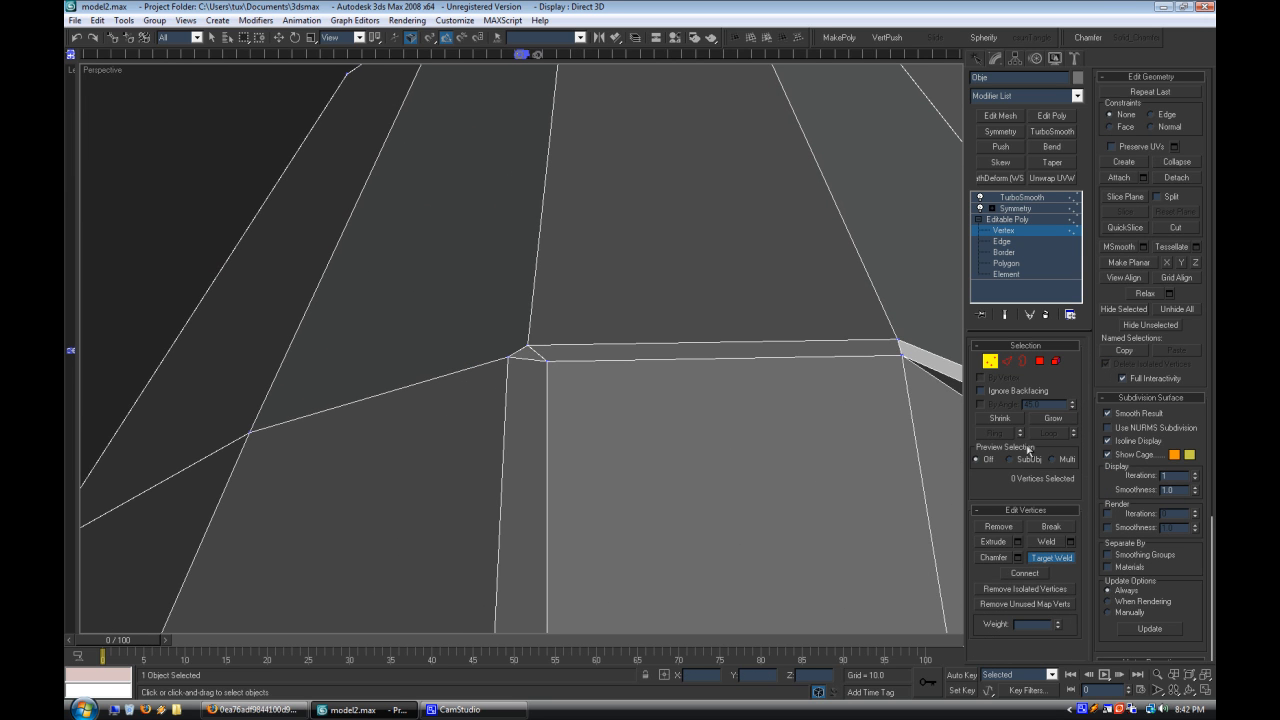
{"action": "left_click", "coordinate": [1000, 241]}
{"action": "left_click", "coordinate": [516, 356]}
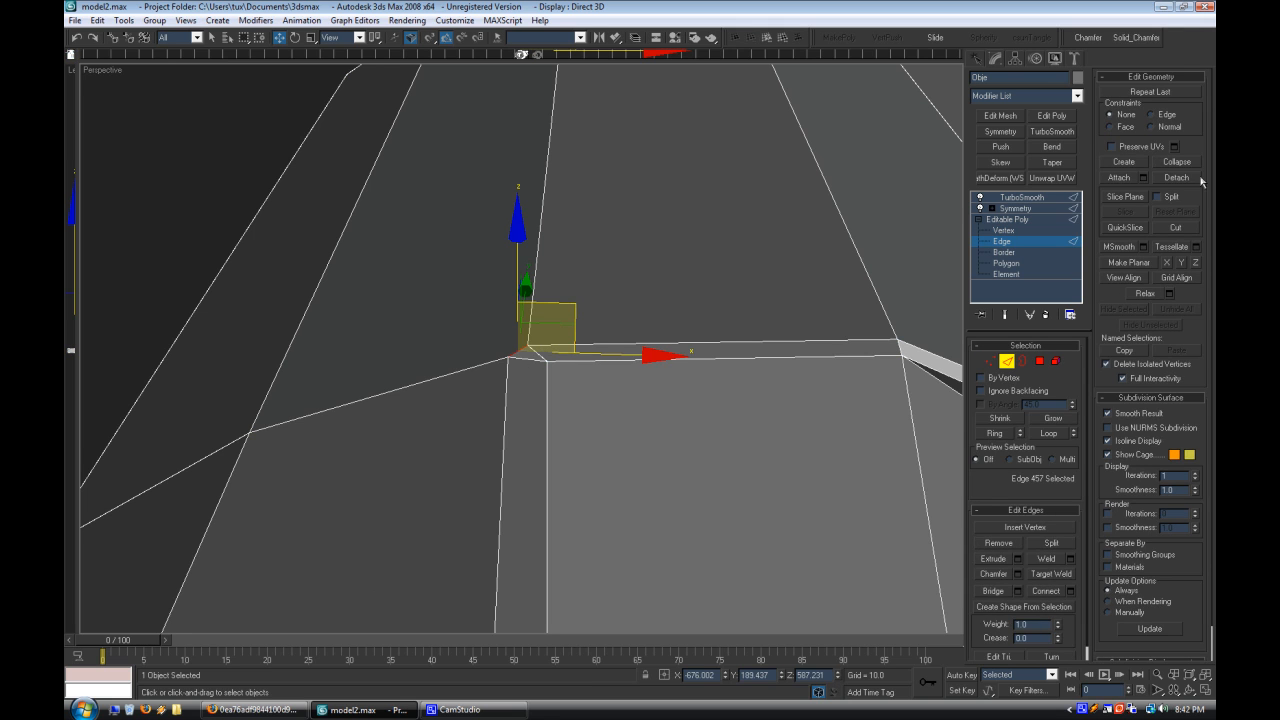
{"action": "left_click", "coordinate": [709, 459]}
Step: Return to the TurboSmooth level, deselect the body and hide edged faces
{"action": "left_click", "coordinate": [1024, 208]}
{"action": "left_click", "coordinate": [1023, 197]}
{"action": "scroll", "coordinate": [520, 300], "scroll_direction": "down", "scroll_amount": 5}
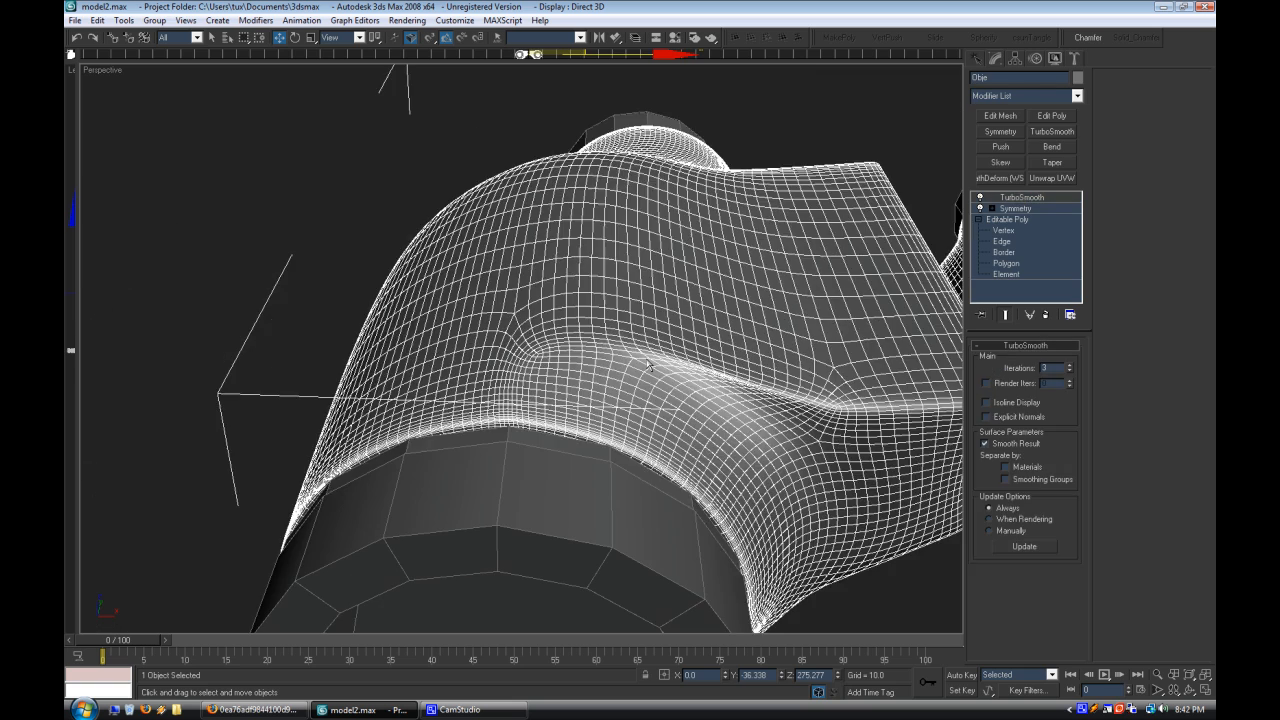
{"action": "left_click", "coordinate": [275, 289]}
{"action": "right_click", "coordinate": [91, 77]}
{"action": "left_click", "coordinate": [150, 150]}
Step: Check the smoothed body's new crease against the binocular photo in the browser
{"action": "middle_click_drag", "start_coordinate": [265, 282], "coordinate": [642, 464], "text": "alt"}
{"action": "scroll", "coordinate": [631, 457], "scroll_direction": "down", "scroll_amount": 3}
{"action": "left_click", "coordinate": [280, 709]}
{"action": "left_click", "coordinate": [284, 709]}
Step: Reselect the body, return to its Editable Poly sub-object levels and show edged faces
{"action": "left_click", "coordinate": [434, 437]}
{"action": "left_click", "coordinate": [1020, 242]}
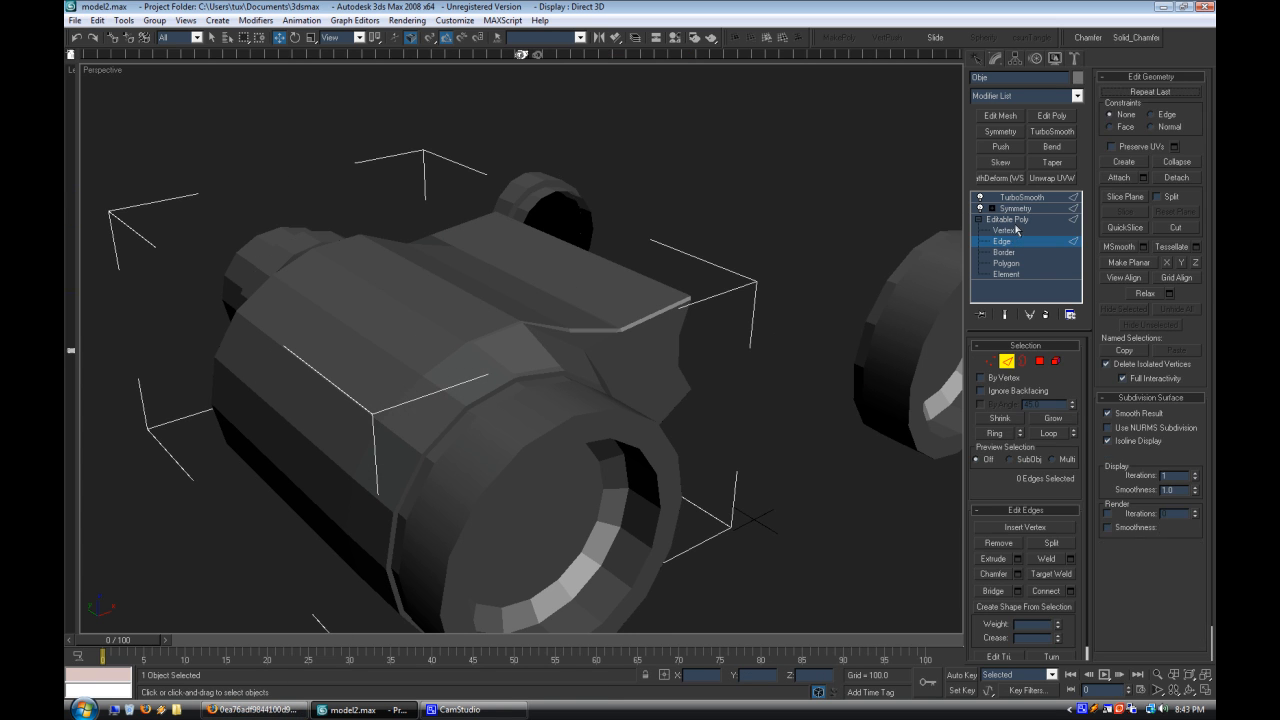
{"action": "left_click", "coordinate": [1003, 231]}
{"action": "right_click", "coordinate": [106, 70]}
{"action": "left_click", "coordinate": [156, 145]}
{"action": "middle_click_drag", "start_coordinate": [590, 405], "coordinate": [655, 513], "text": "alt"}
{"action": "scroll", "coordinate": [460, 414], "scroll_direction": "up", "scroll_amount": 4}
Step: Select the long polygon on top of the body behind the collar and move it up along Z
{"action": "left_click", "coordinate": [1034, 264]}
{"action": "left_click", "coordinate": [463, 306]}
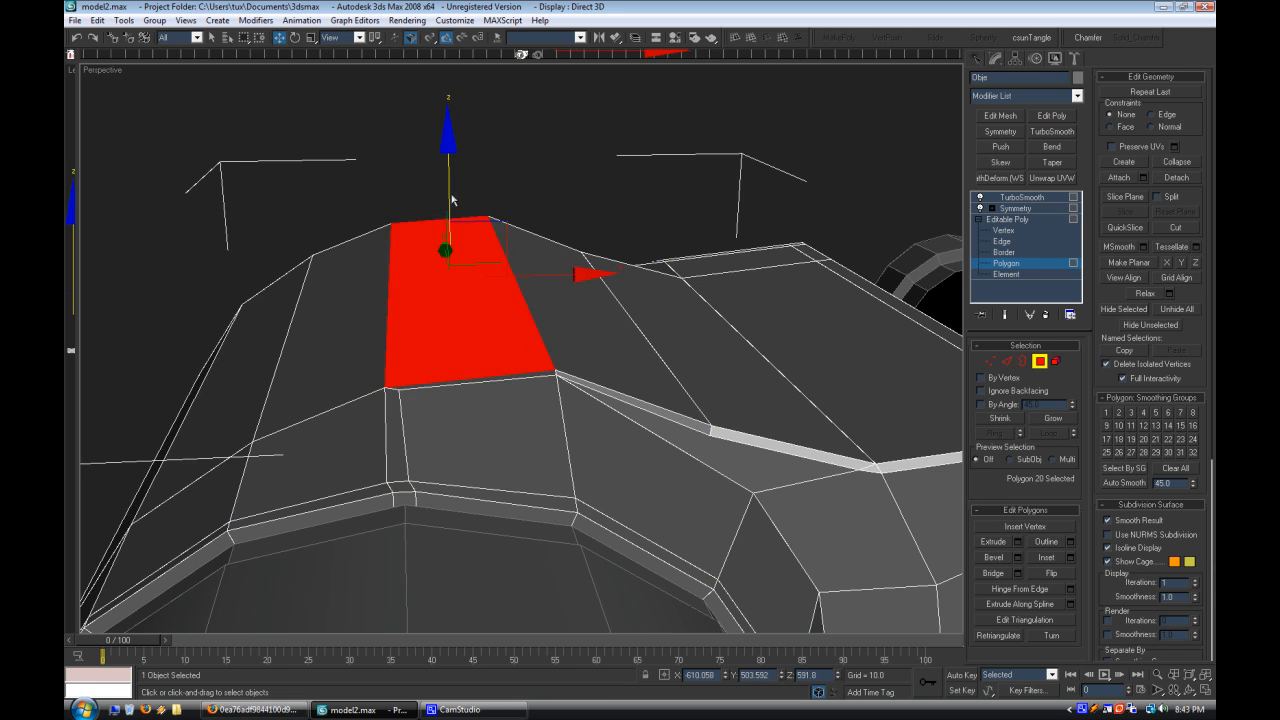
{"action": "left_click_drag", "start_coordinate": [452, 183], "coordinate": [452, 163]}
{"action": "left_click", "coordinate": [505, 168]}
Step: Select the short top edge where the body meets the collar and raise it along Z by about 28.6 units
{"action": "middle_click_drag", "start_coordinate": [532, 322], "coordinate": [487, 302], "text": "alt"}
{"action": "left_click", "coordinate": [1022, 232]}
{"action": "left_click", "coordinate": [1010, 241]}
{"action": "left_click_drag", "start_coordinate": [330, 248], "coordinate": [333, 211]}
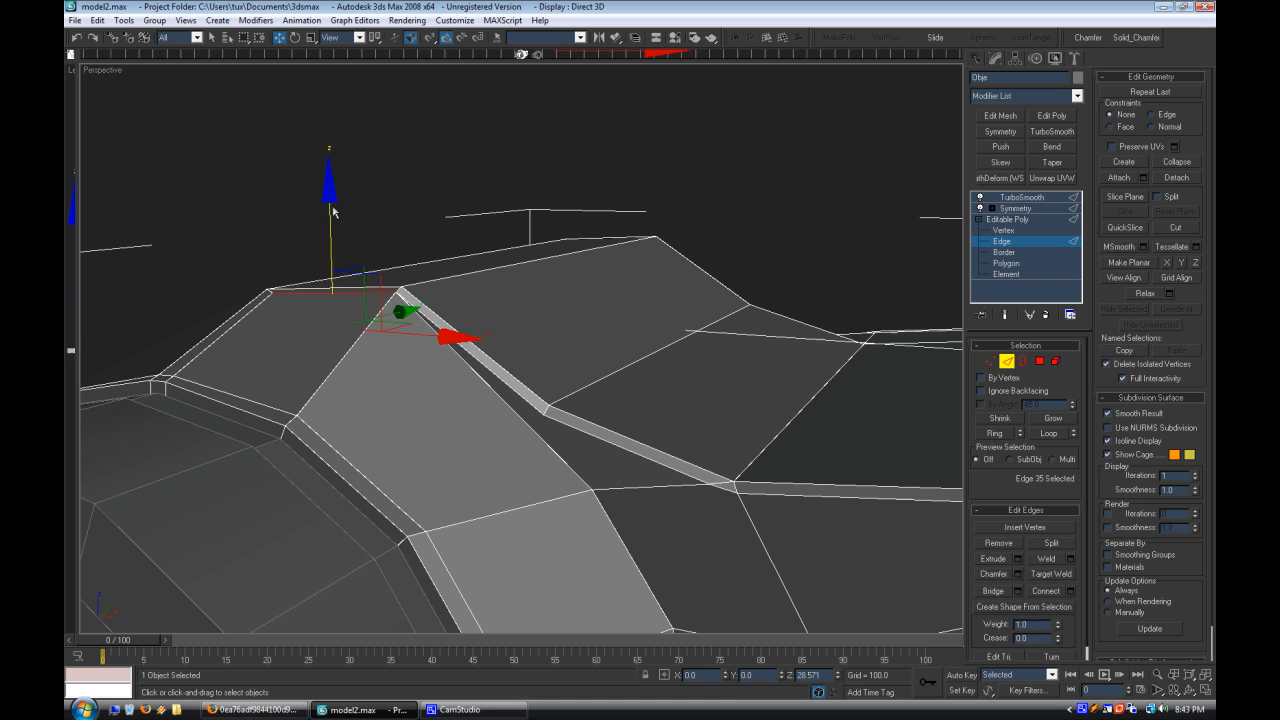
Step: Check the raised top edge of the body against the binocular photo in the browser and return to the model
{"action": "middle_click_drag", "start_coordinate": [496, 192], "coordinate": [548, 246], "text": "alt"}
{"action": "middle_click_drag", "start_coordinate": [532, 413], "coordinate": [409, 366], "text": "alt"}
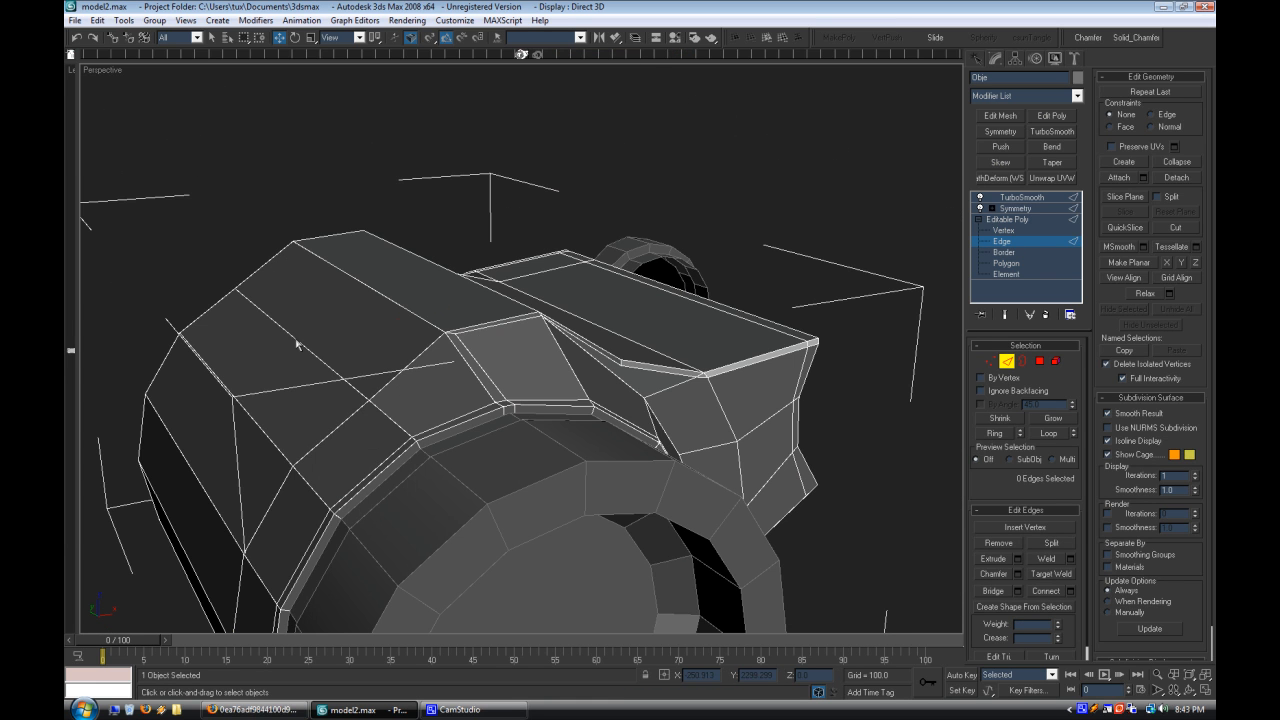
{"action": "mouse_move", "coordinate": [281, 241]}
{"action": "middle_mouse_down", "text": "alt"}
{"action": "mouse_move", "coordinate": [357, 263]}
{"action": "mouse_move", "coordinate": [557, 251]}
{"action": "mouse_move", "coordinate": [586, 271]}
{"action": "mouse_move", "coordinate": [522, 268]}
{"action": "mouse_move", "coordinate": [531, 257]}
{"action": "mouse_move", "coordinate": [334, 309]}
{"action": "mouse_move", "coordinate": [306, 240]}
{"action": "middle_mouse_up", "text": "alt"}
{"action": "left_click", "coordinate": [268, 709]}
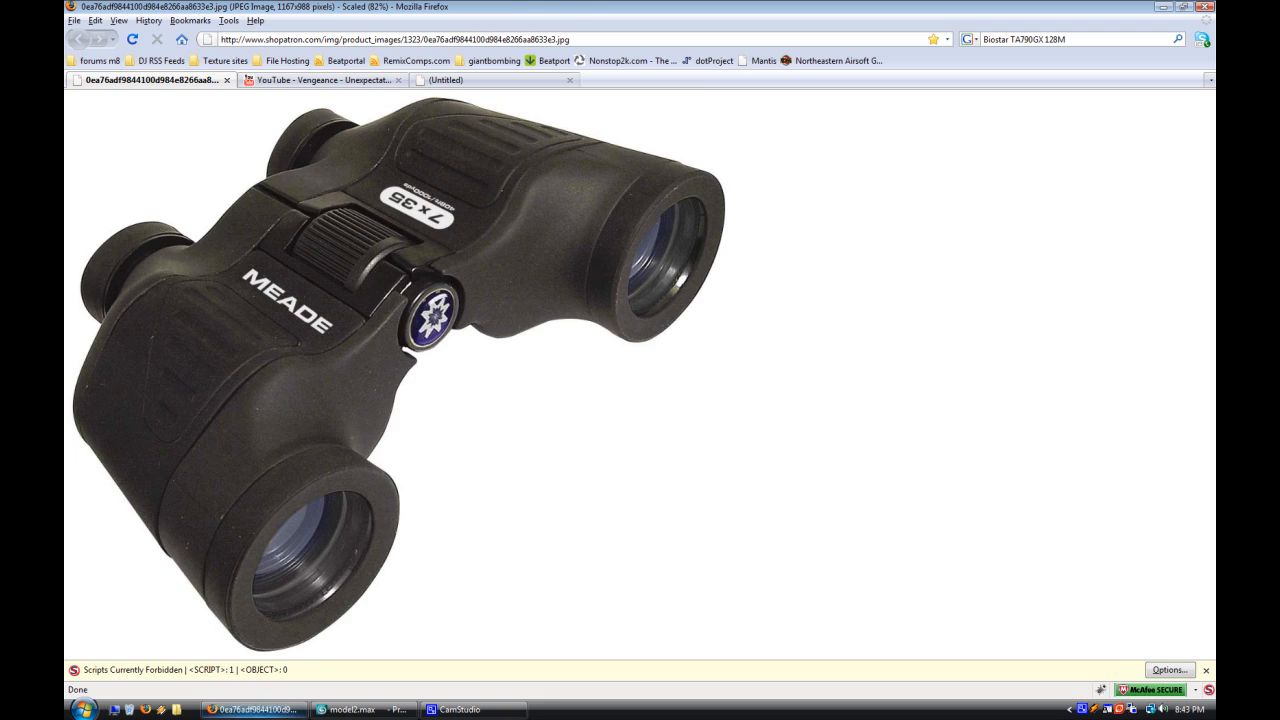
{"action": "left_click", "coordinate": [268, 709]}
{"action": "scroll", "coordinate": [603, 420], "scroll_direction": "up", "scroll_amount": 3}
{"action": "middle_click_drag", "start_coordinate": [603, 420], "coordinate": [614, 390], "text": "alt"}
{"action": "left_click", "coordinate": [1003, 230]}
{"action": "middle_click_drag", "start_coordinate": [745, 287], "coordinate": [782, 240], "text": "alt"}
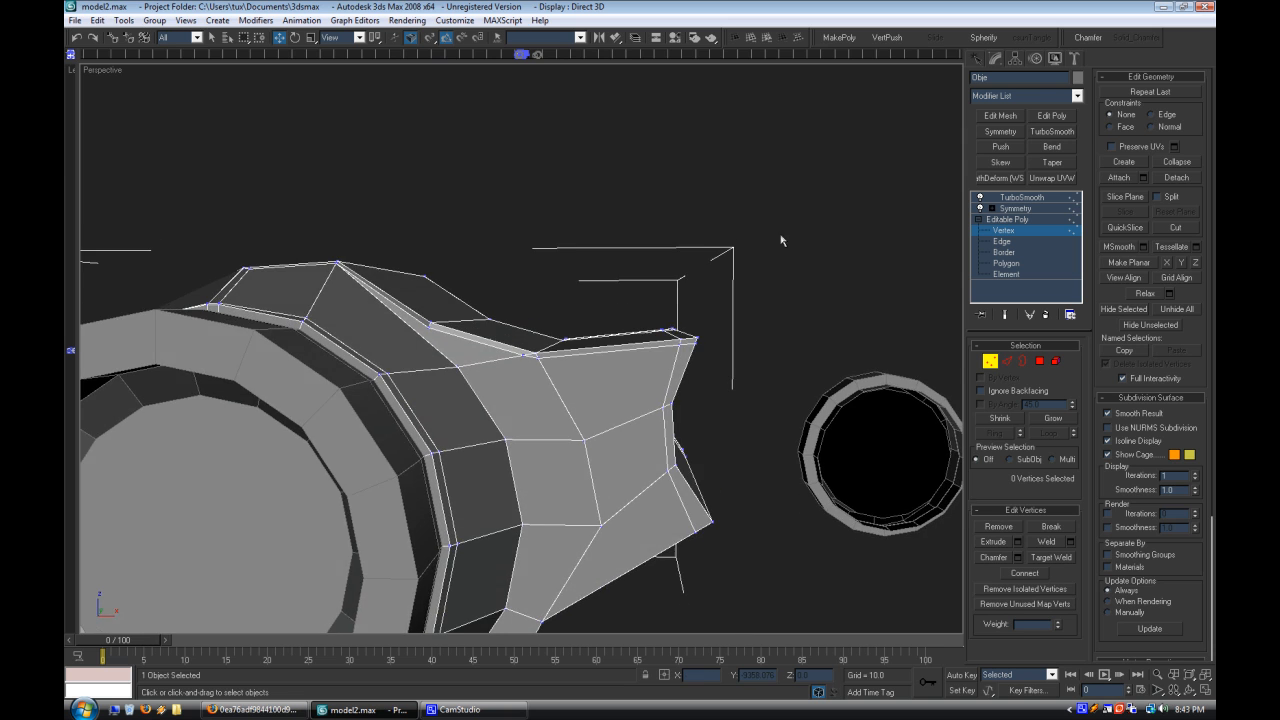
{"action": "middle_click_drag", "start_coordinate": [655, 373], "coordinate": [658, 396], "text": "alt"}
{"action": "left_click_drag", "start_coordinate": [679, 234], "coordinate": [680, 228]}
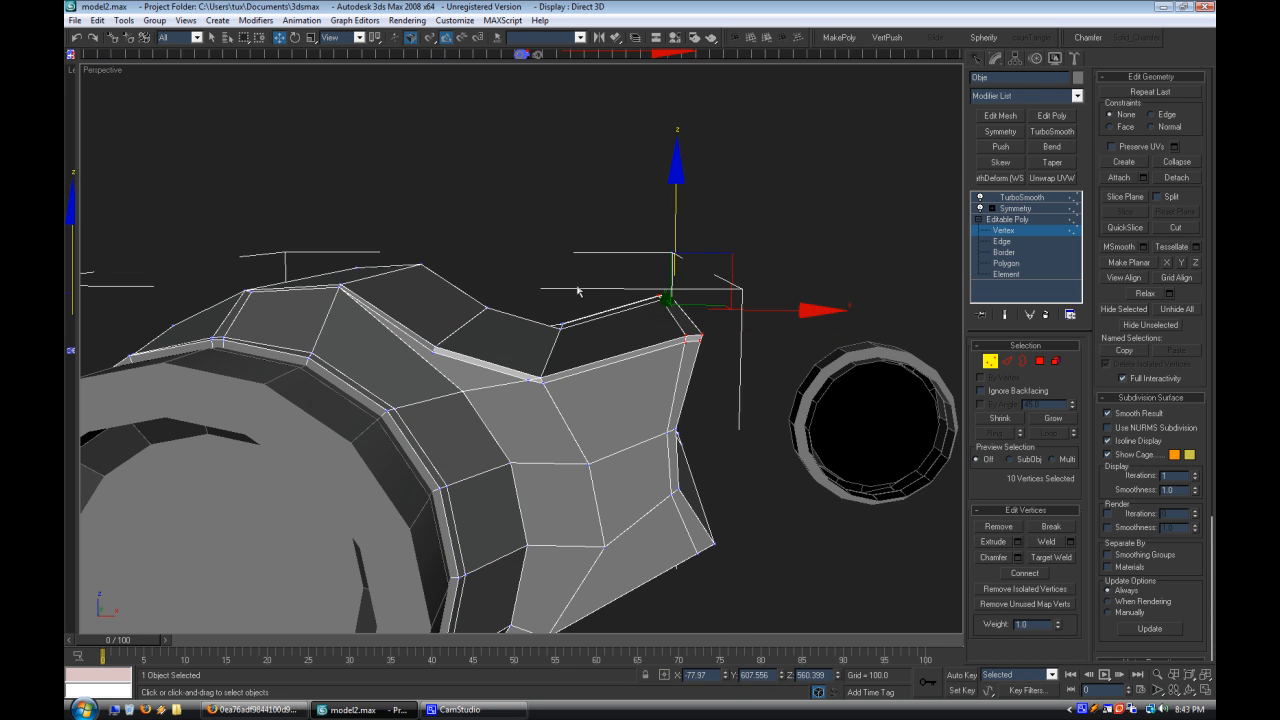
{"action": "left_click", "coordinate": [577, 291]}
{"action": "middle_click_drag", "start_coordinate": [577, 291], "coordinate": [590, 266], "text": "alt"}
{"action": "middle_click_drag", "start_coordinate": [538, 362], "coordinate": [564, 382], "text": "alt"}
{"action": "key", "text": "ctrl+z"}
{"action": "middle_click_drag", "start_coordinate": [566, 256], "coordinate": [524, 250], "text": "alt"}
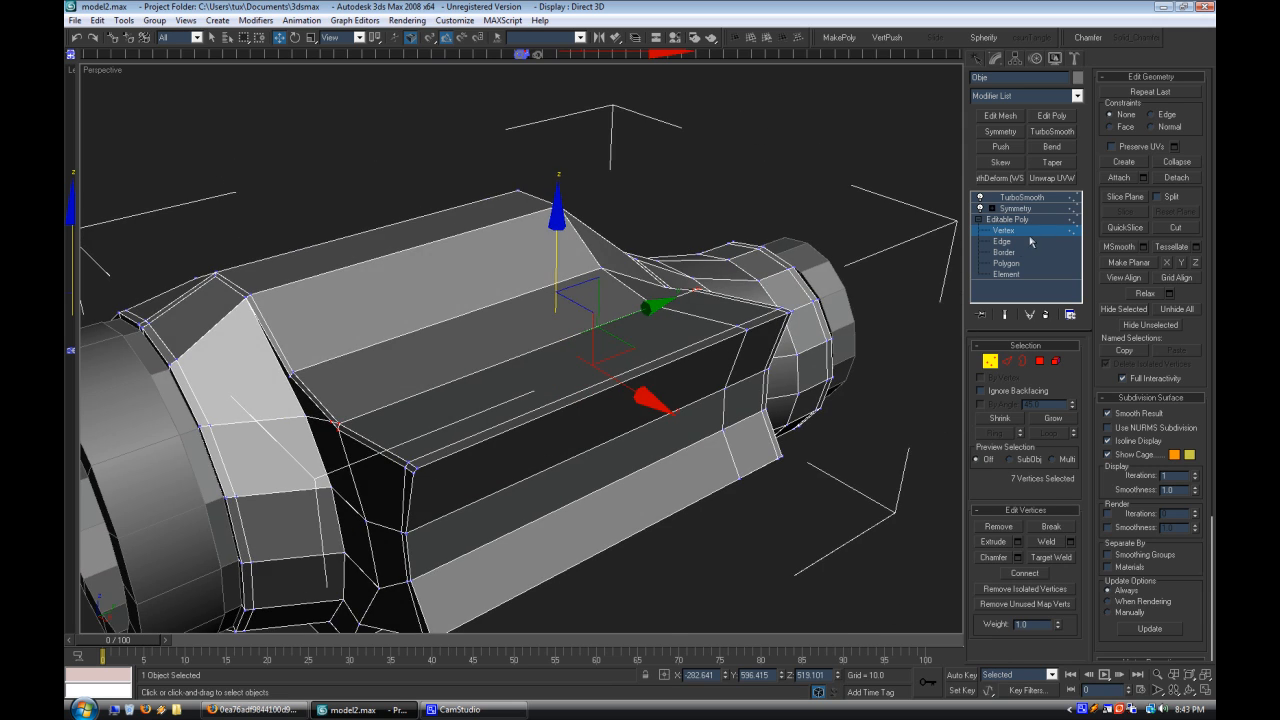
Step: At Edge level, remove the supporting edge loops along the body's long top inner edge and around its rear neck
{"action": "left_click", "coordinate": [1030, 242]}
{"action": "scroll", "coordinate": [655, 368], "scroll_direction": "up", "scroll_amount": 8}
{"action": "left_click", "coordinate": [1185, 169]}
{"action": "scroll", "coordinate": [748, 400], "scroll_direction": "down", "scroll_amount": 8}
{"action": "middle_click_drag", "start_coordinate": [700, 357], "coordinate": [606, 359], "text": "alt"}
{"action": "double_click", "coordinate": [280, 267]}
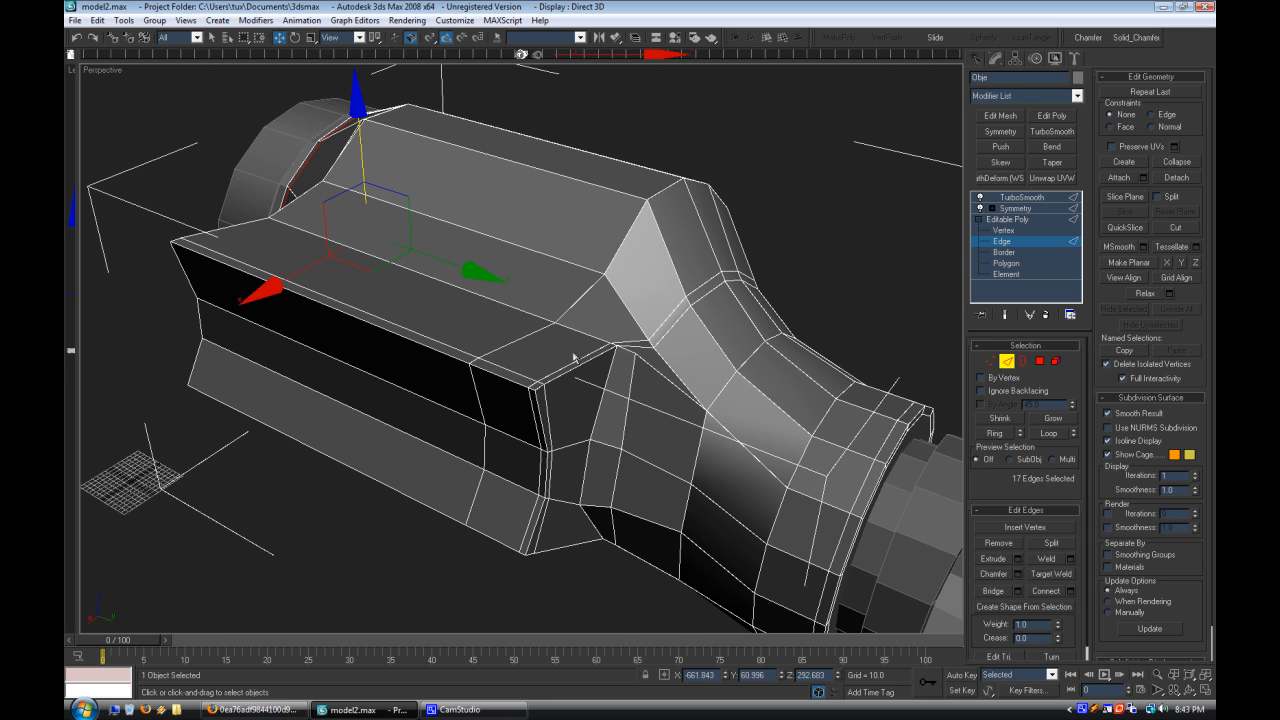
{"action": "left_click", "coordinate": [556, 406]}
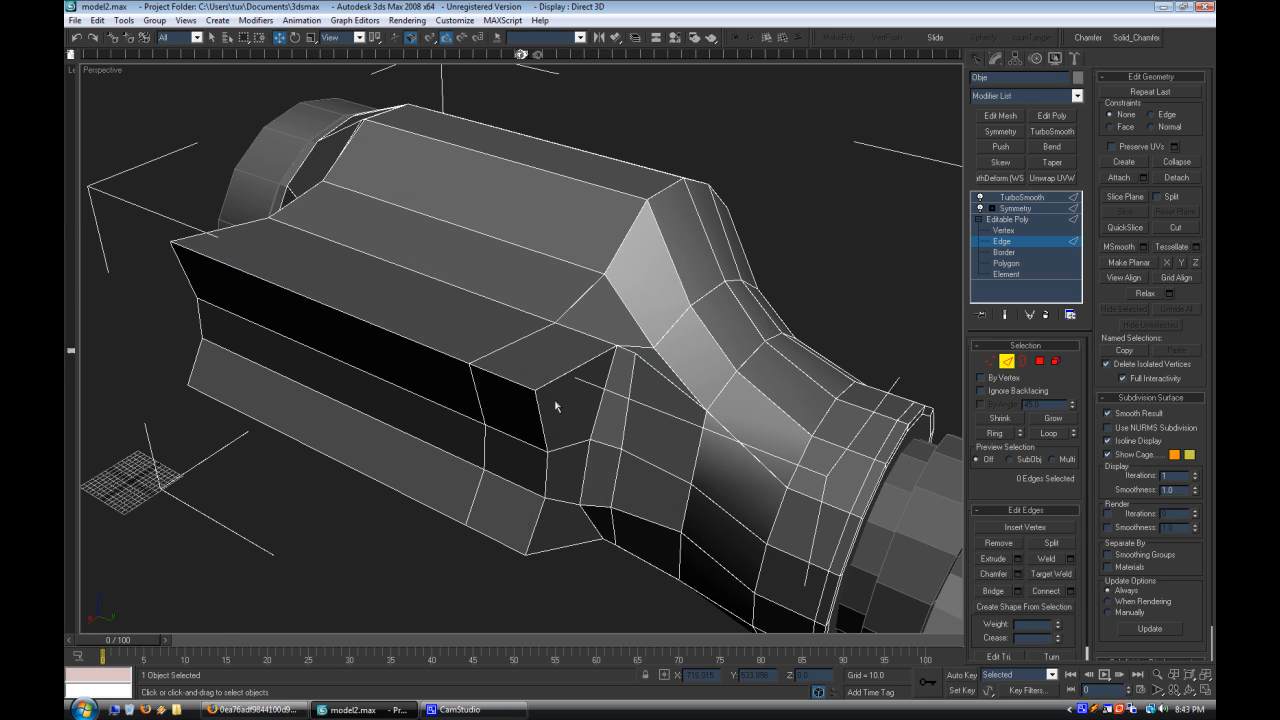
{"action": "middle_click_drag", "start_coordinate": [697, 440], "coordinate": [601, 323], "text": "alt"}
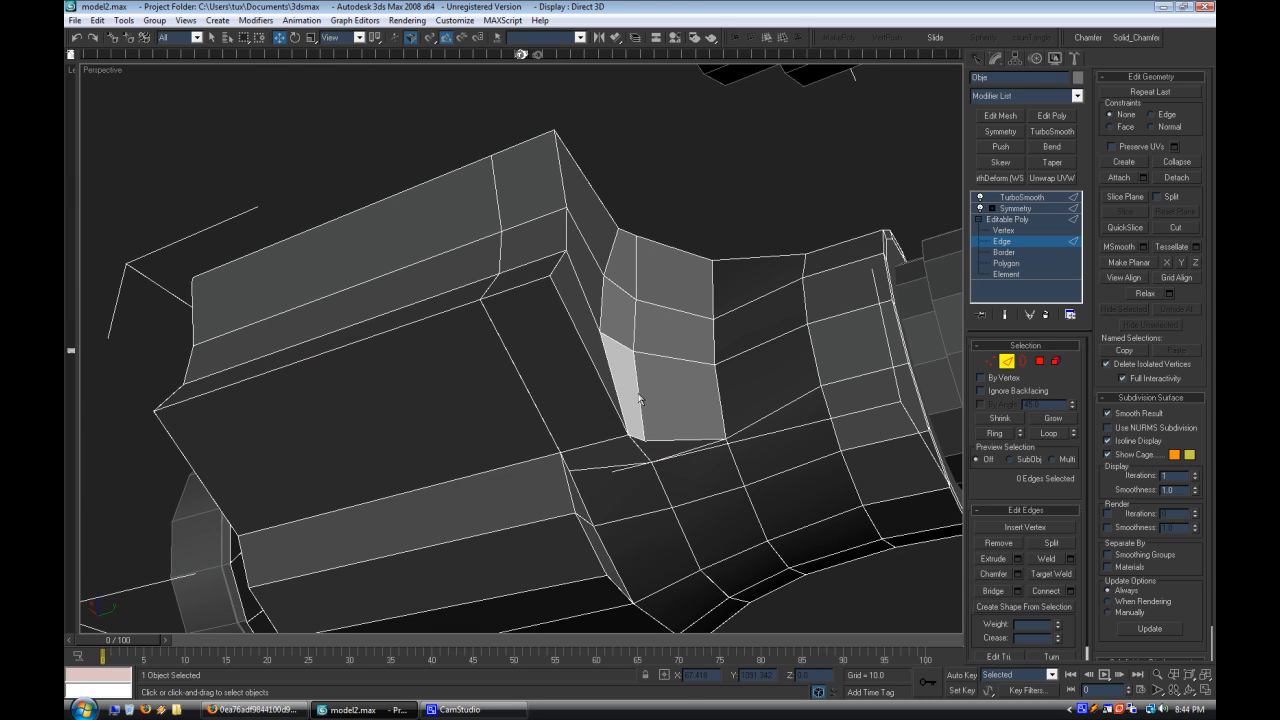
{"action": "middle_click_drag", "start_coordinate": [570, 401], "coordinate": [552, 505], "text": "alt"}
{"action": "double_click", "coordinate": [543, 492]}
{"action": "middle_click_drag", "start_coordinate": [522, 566], "coordinate": [600, 512], "text": "alt"}
{"action": "left_click", "coordinate": [444, 587]}
{"action": "scroll", "coordinate": [444, 587], "scroll_direction": "down", "scroll_amount": 4}
{"action": "middle_click_drag", "start_coordinate": [614, 492], "coordinate": [760, 458], "text": "alt"}
Step: Add an Edit Poly modifier directly above the Editable Poly base and enter its Edge level
{"action": "left_click", "coordinate": [1022, 197]}
{"action": "left_click", "coordinate": [1007, 219]}
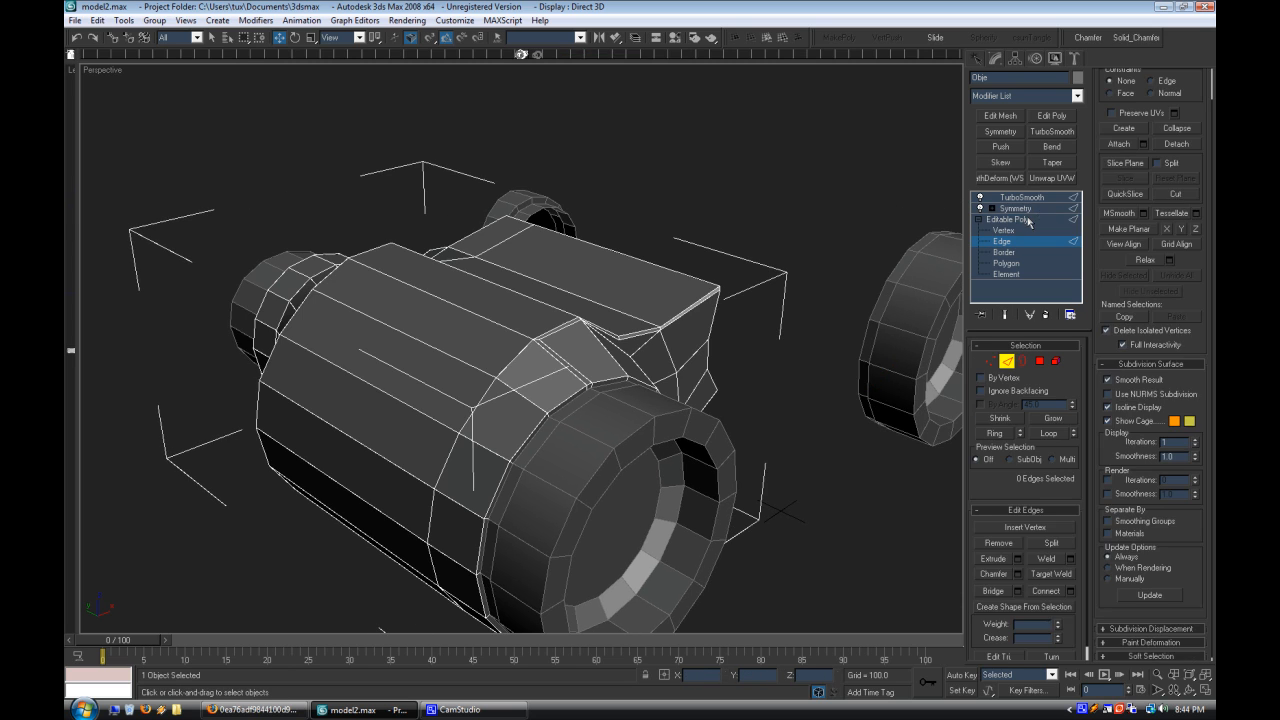
{"action": "middle_click_drag", "start_coordinate": [858, 362], "coordinate": [760, 330], "text": "alt"}
{"action": "left_click", "coordinate": [1051, 115]}
{"action": "left_click", "coordinate": [979, 219]}
{"action": "left_click", "coordinate": [1015, 241]}
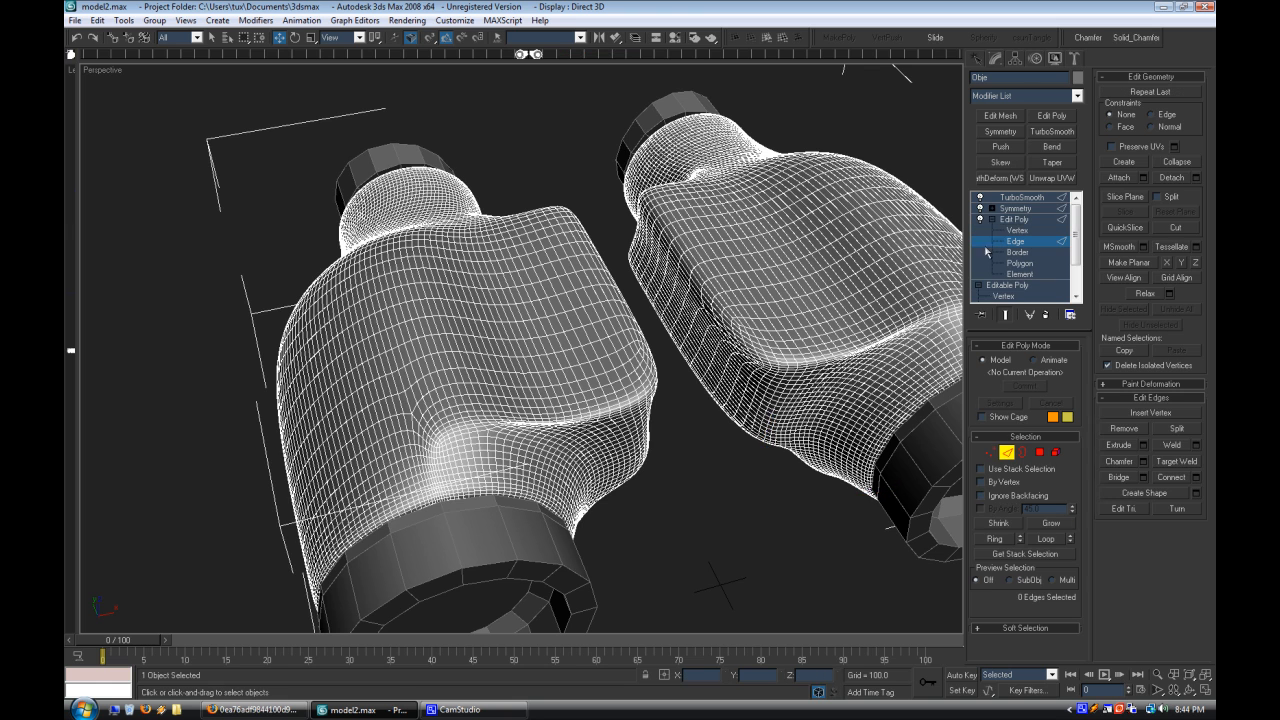
Step: With TurboSmooth off, connect the ring of edges across the body's inner side using 1 segment, pinch 0 and slide 74
{"action": "left_click", "coordinate": [980, 197]}
{"action": "middle_click_drag", "start_coordinate": [692, 471], "coordinate": [606, 416], "text": "alt"}
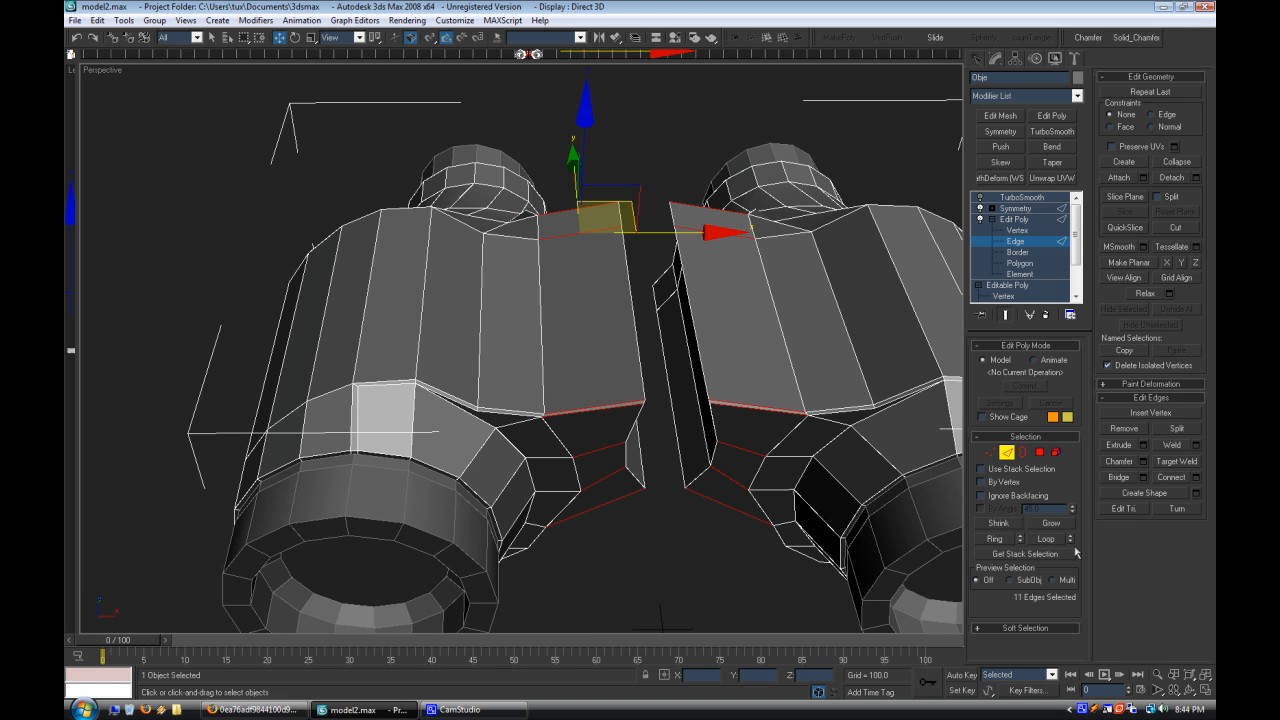
{"action": "left_click", "coordinate": [1196, 478]}
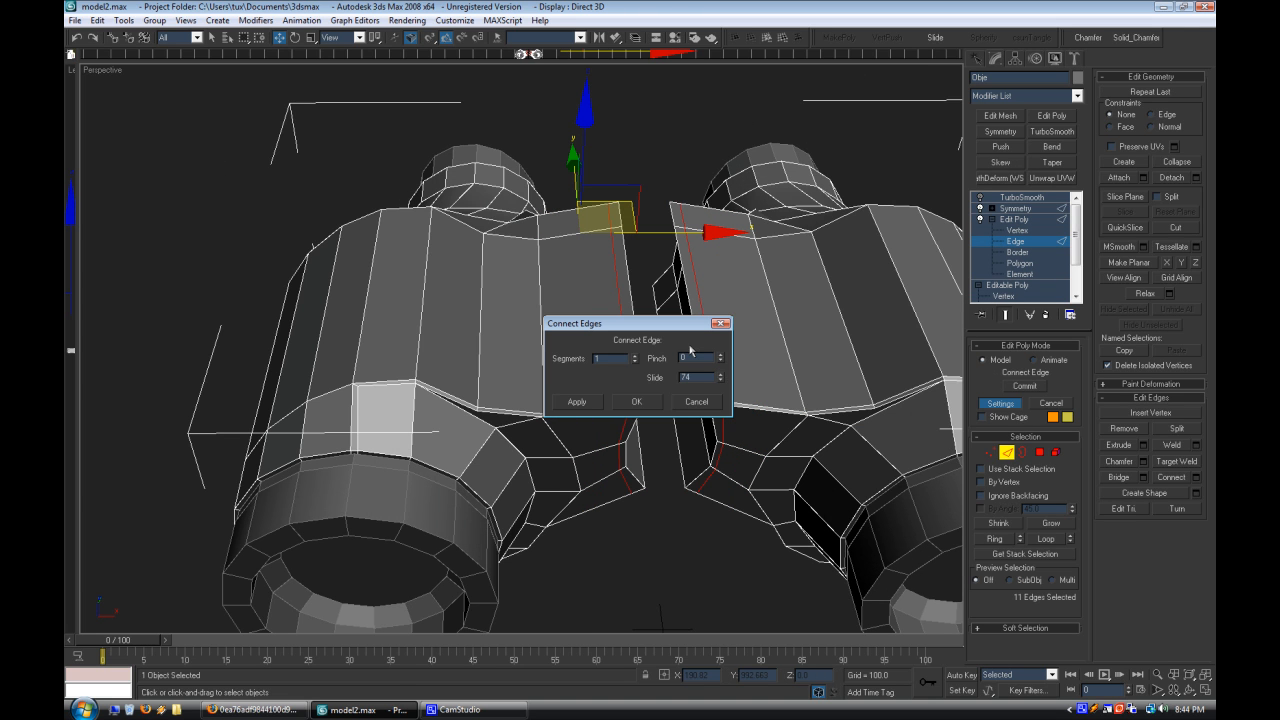
{"action": "left_click", "coordinate": [636, 401]}
{"action": "middle_click_drag", "start_coordinate": [666, 529], "coordinate": [601, 425], "text": "alt"}
{"action": "key", "text": "alt+l"}
{"action": "scroll", "coordinate": [571, 371], "scroll_direction": "up", "scroll_amount": 3}
{"action": "scroll", "coordinate": [600, 425], "scroll_direction": "down", "scroll_amount": 5}
{"action": "left_click", "coordinate": [607, 440]}
Step: Delete the narrow sliver polygons where the underside of the body meets the rear neck
{"action": "scroll", "coordinate": [605, 428], "scroll_direction": "up", "scroll_amount": 5}
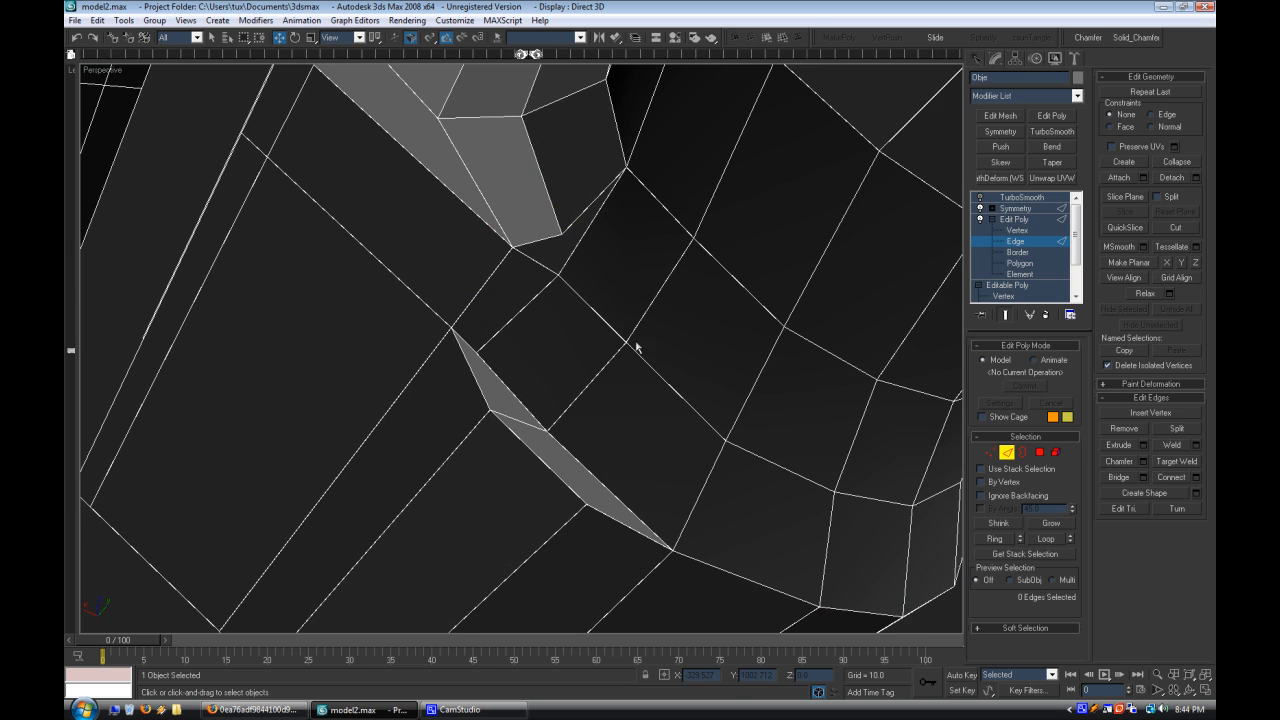
{"action": "middle_click_drag", "start_coordinate": [636, 347], "coordinate": [650, 362], "text": "alt"}
{"action": "key", "text": "1"}
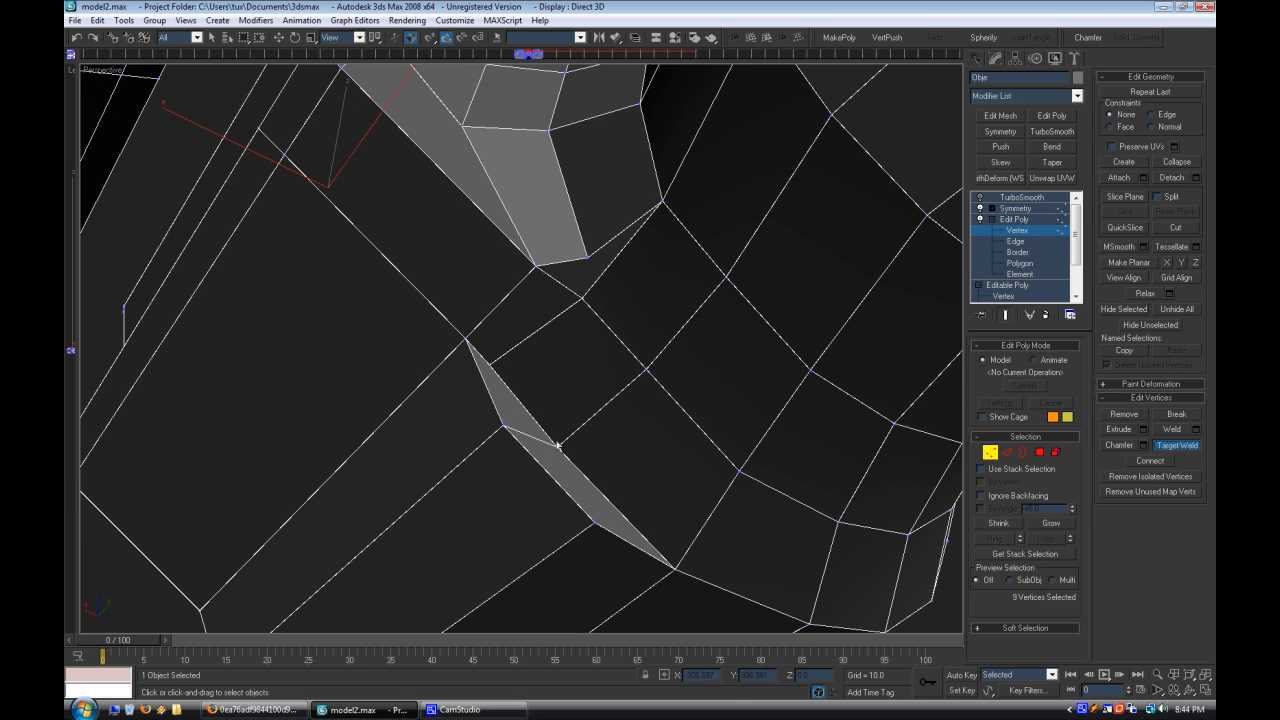
{"action": "left_click", "coordinate": [1053, 264]}
{"action": "key", "text": "Delete"}
{"action": "left_click", "coordinate": [518, 436]}
{"action": "left_click", "coordinate": [460, 543]}
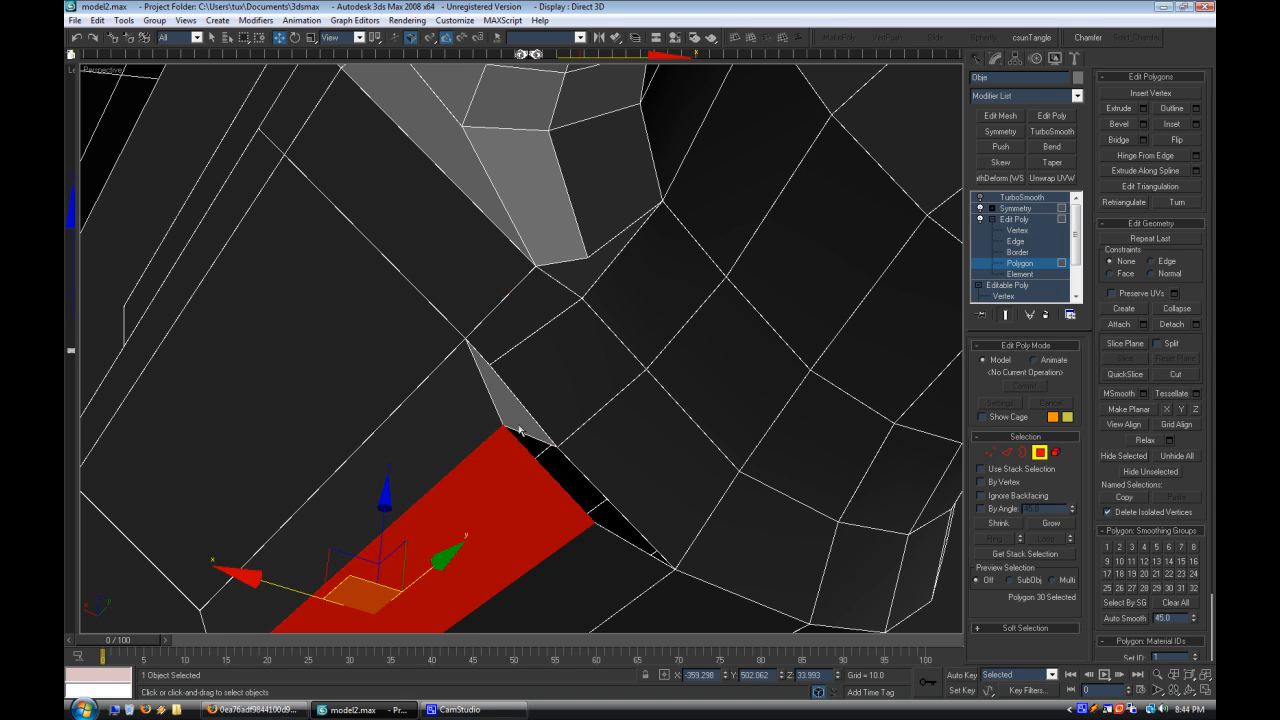
{"action": "left_click", "coordinate": [519, 422]}
{"action": "key", "text": "Delete"}
Step: Close the resulting gap by target-welding the neck vertices onto the matching body vertices
{"action": "left_click", "coordinate": [1015, 241]}
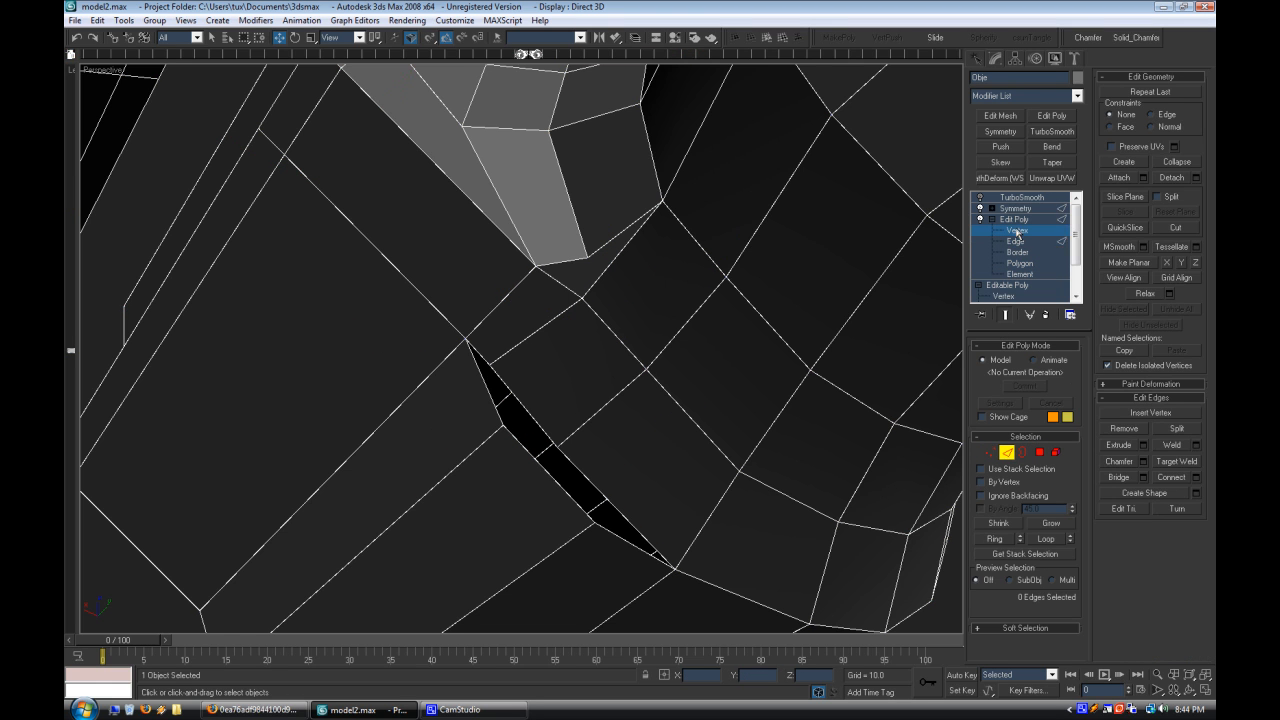
{"action": "left_click", "coordinate": [1017, 232]}
{"action": "left_click", "coordinate": [504, 427]}
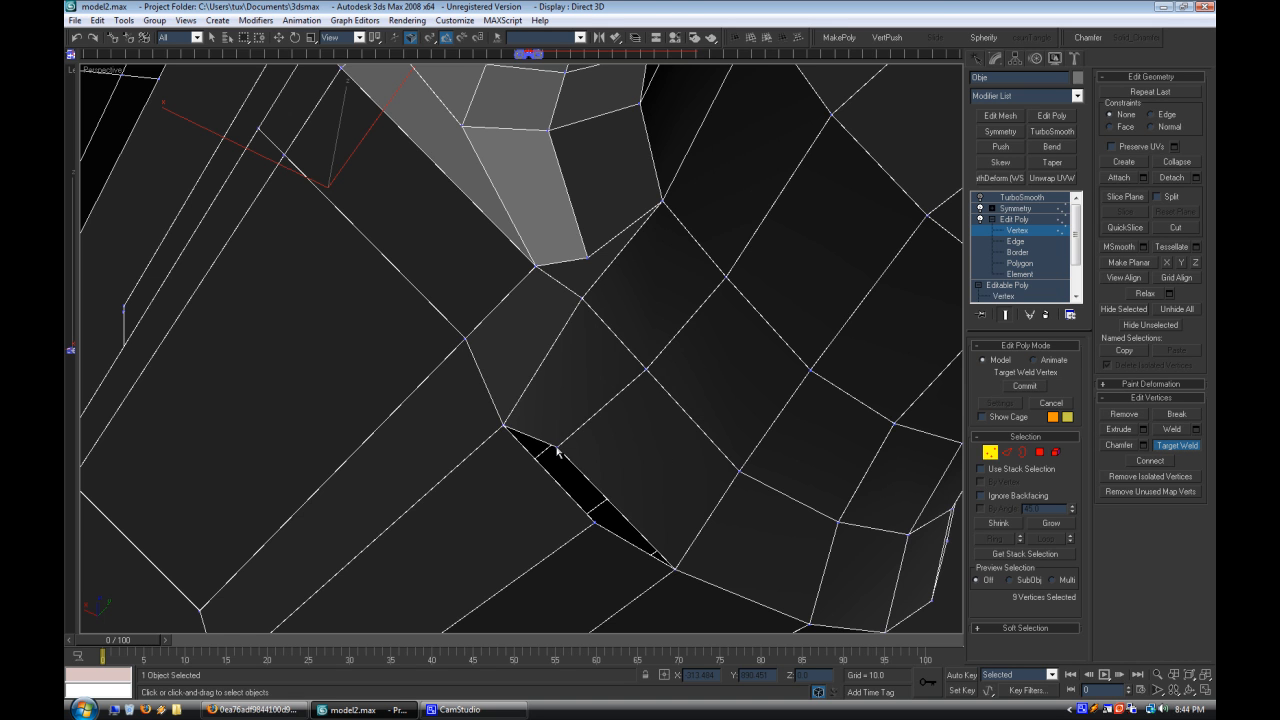
{"action": "left_click", "coordinate": [594, 525]}
{"action": "scroll", "coordinate": [637, 509], "scroll_direction": "down", "scroll_amount": 3}
{"action": "middle_click_drag", "start_coordinate": [637, 509], "coordinate": [627, 503]}
{"action": "left_click", "coordinate": [1172, 446]}
Step: Select the edge loop around the body's rear shoulder and chamfer it by about 377.7 with 1 segment
{"action": "left_click", "coordinate": [1018, 242]}
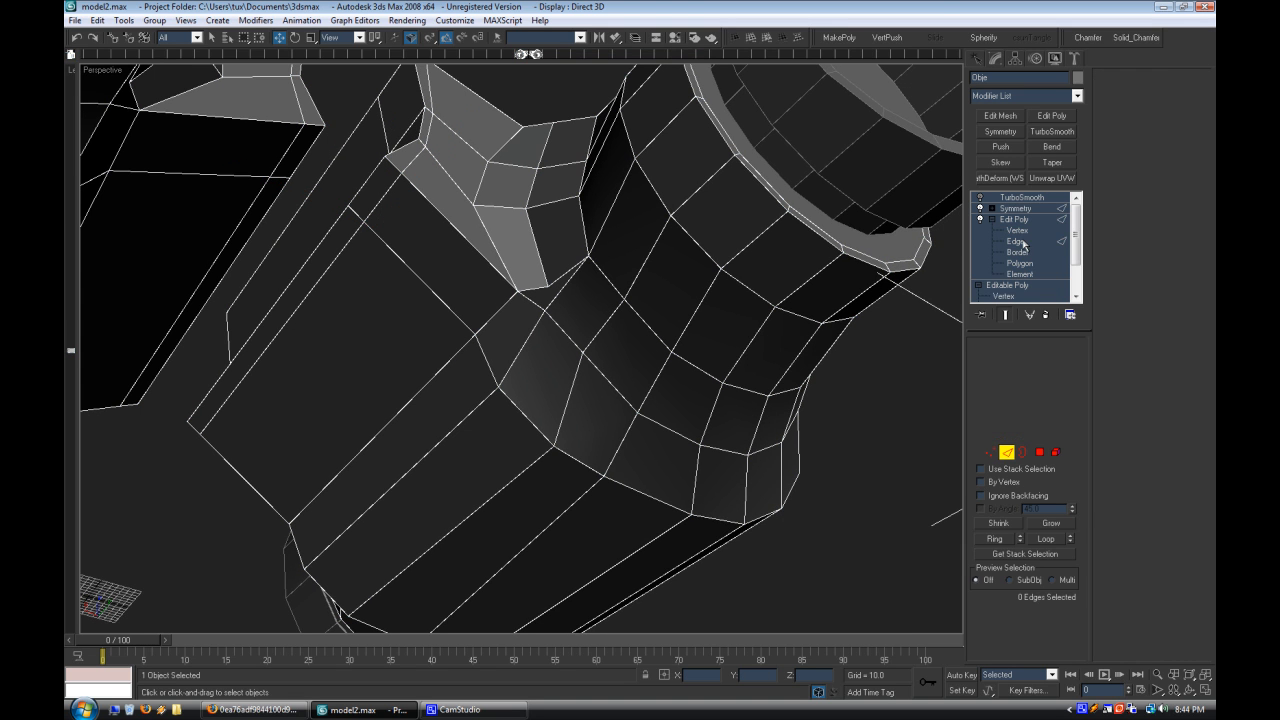
{"action": "double_click", "coordinate": [420, 278]}
{"action": "left_click", "coordinate": [1144, 461]}
{"action": "middle_click_drag", "start_coordinate": [640, 450], "coordinate": [688, 534], "text": "alt"}
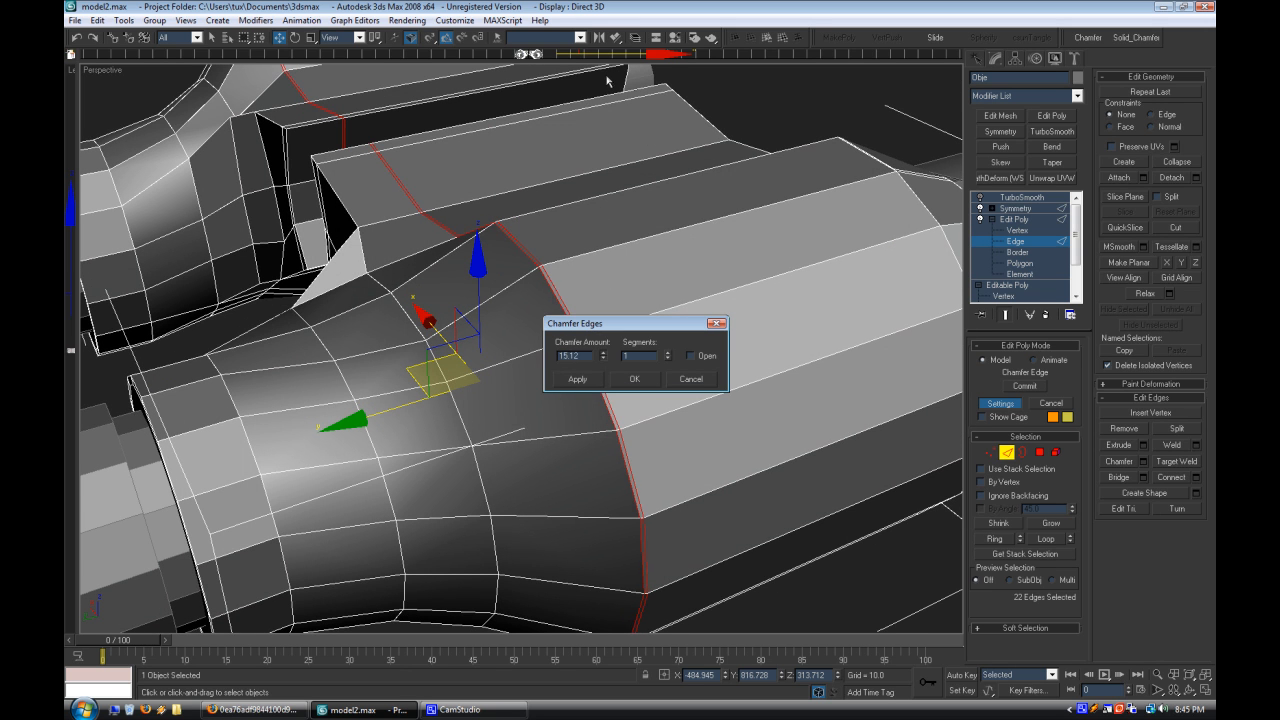
{"action": "left_click_drag", "start_coordinate": [622, 323], "coordinate": [585, 631]}
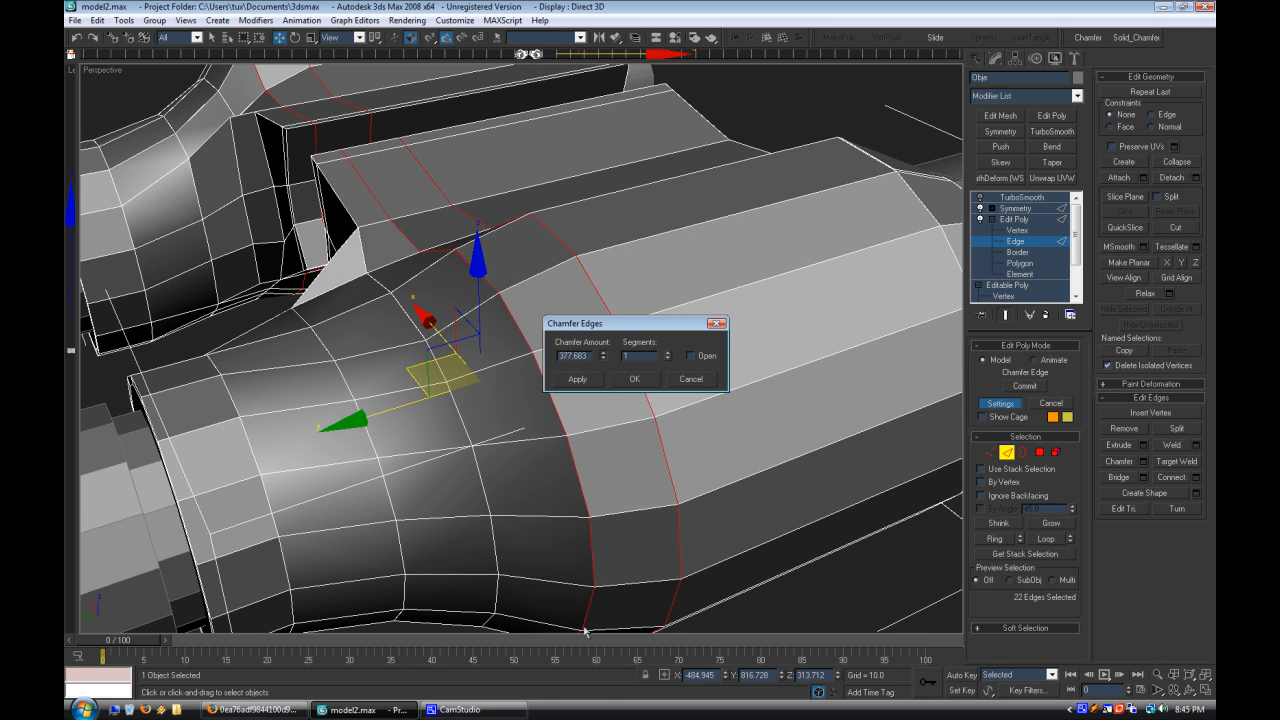
Step: Connect the ring of edges on the neck behind the front collar with 1 segment and pinch 0
{"action": "scroll", "coordinate": [618, 430], "scroll_direction": "down", "scroll_amount": 5}
{"action": "middle_click_drag", "start_coordinate": [618, 430], "coordinate": [591, 492], "text": "alt"}
{"action": "middle_click_drag", "start_coordinate": [708, 565], "coordinate": [893, 327], "text": "alt"}
{"action": "scroll", "coordinate": [606, 497], "scroll_direction": "up", "scroll_amount": 5}
{"action": "scroll", "coordinate": [597, 442], "scroll_direction": "down", "scroll_amount": 5}
{"action": "middle_click_drag", "start_coordinate": [597, 442], "coordinate": [514, 497], "text": "alt"}
{"action": "scroll", "coordinate": [591, 537], "scroll_direction": "up", "scroll_amount": 4}
{"action": "middle_click_drag", "start_coordinate": [591, 537], "coordinate": [700, 478], "text": "alt"}
{"action": "scroll", "coordinate": [700, 478], "scroll_direction": "up", "scroll_amount": 2}
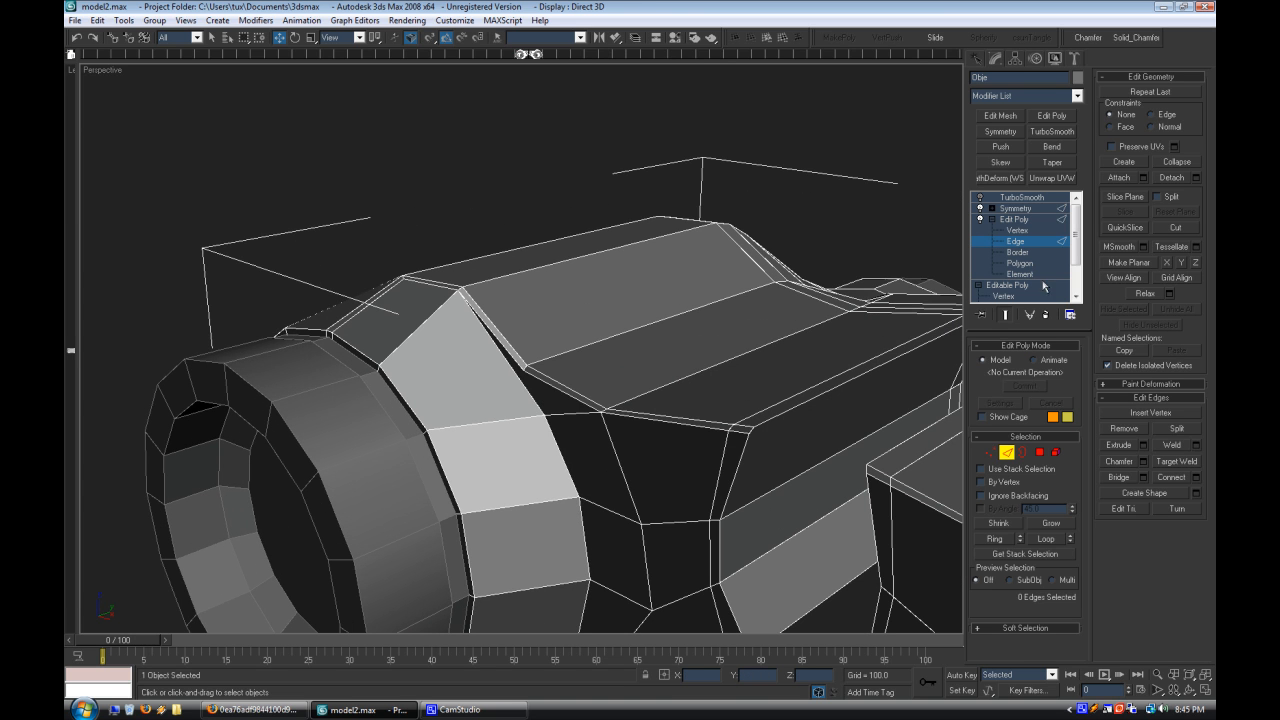
{"action": "left_click", "coordinate": [1197, 477]}
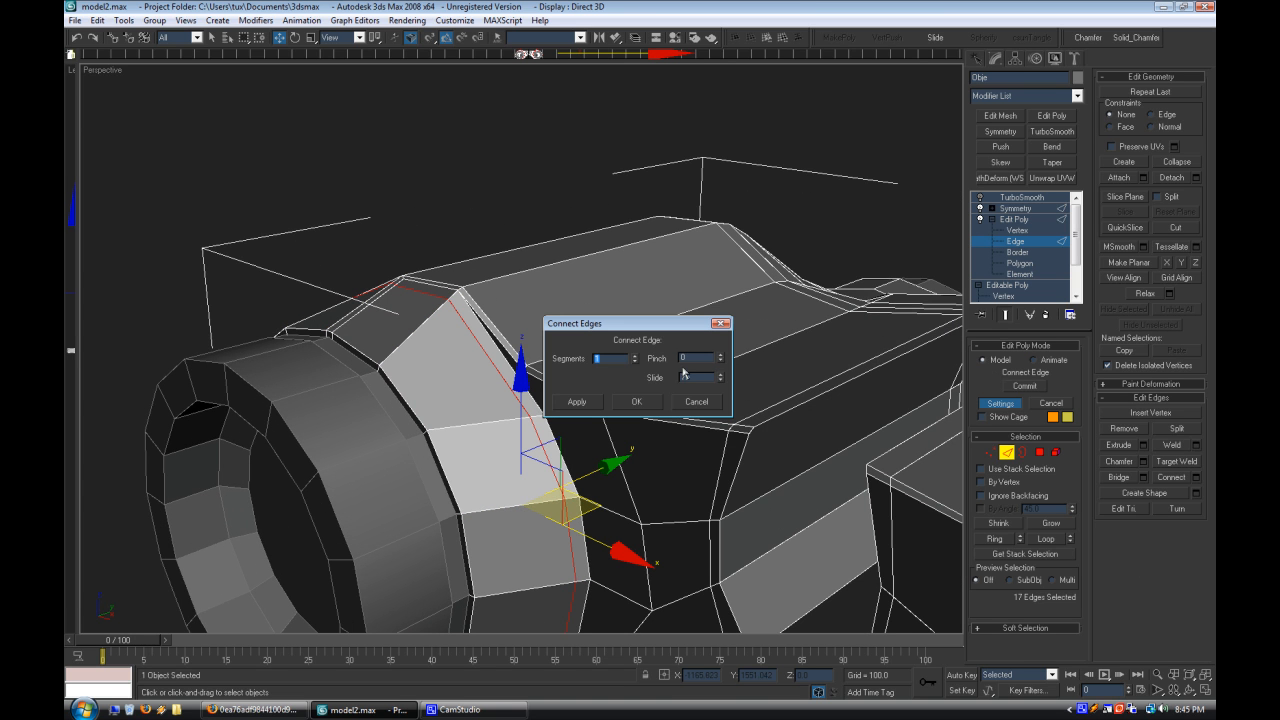
{"action": "left_click", "coordinate": [636, 401]}
Step: Reduce the selection of the new front-neck loop to its single top edge and move that edge slightly along Z
{"action": "middle_click_drag", "start_coordinate": [640, 400], "coordinate": [702, 475], "text": "alt"}
{"action": "scroll", "coordinate": [600, 420], "scroll_direction": "down", "scroll_amount": 4}
{"action": "left_click_drag", "start_coordinate": [755, 589], "coordinate": [570, 390], "text": "alt"}
{"action": "middle_click_drag", "start_coordinate": [570, 390], "coordinate": [661, 520], "text": "alt"}
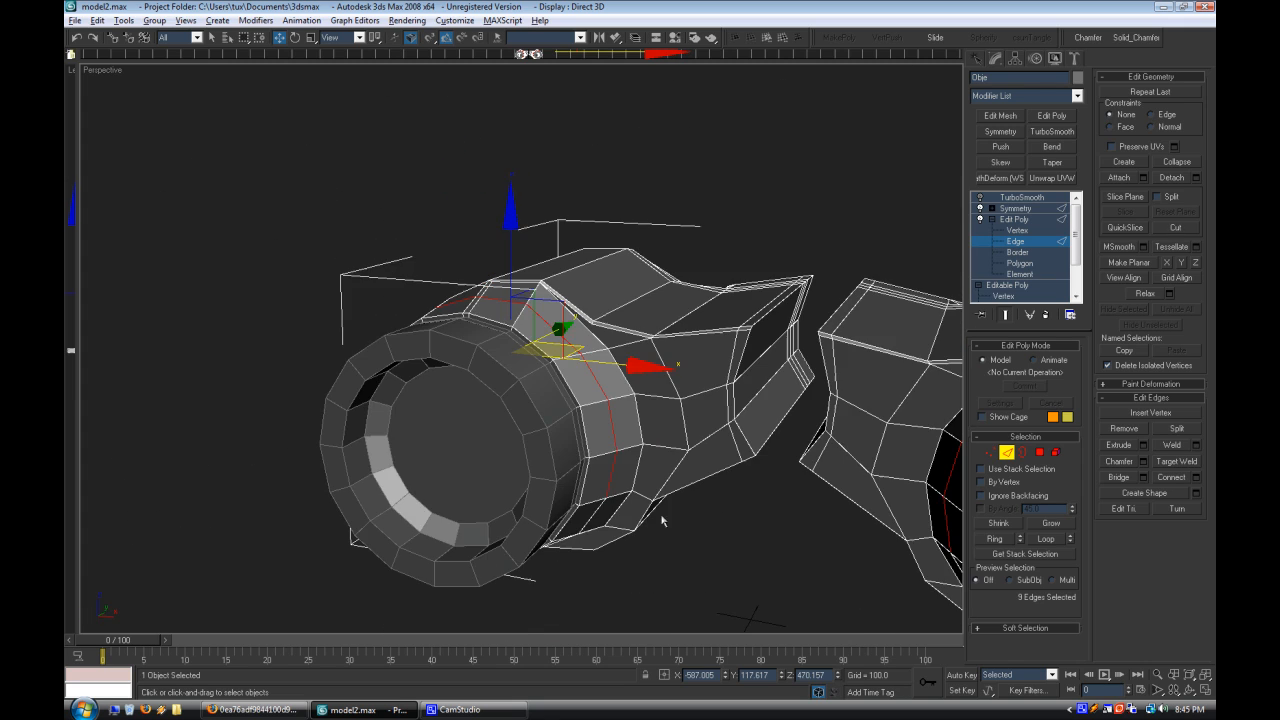
{"action": "middle_click_drag", "start_coordinate": [560, 478], "coordinate": [488, 424], "text": "alt"}
{"action": "left_click", "coordinate": [471, 450], "text": "alt"}
{"action": "left_click", "coordinate": [526, 468], "text": "alt"}
{"action": "scroll", "coordinate": [509, 425], "scroll_direction": "up", "scroll_amount": 4}
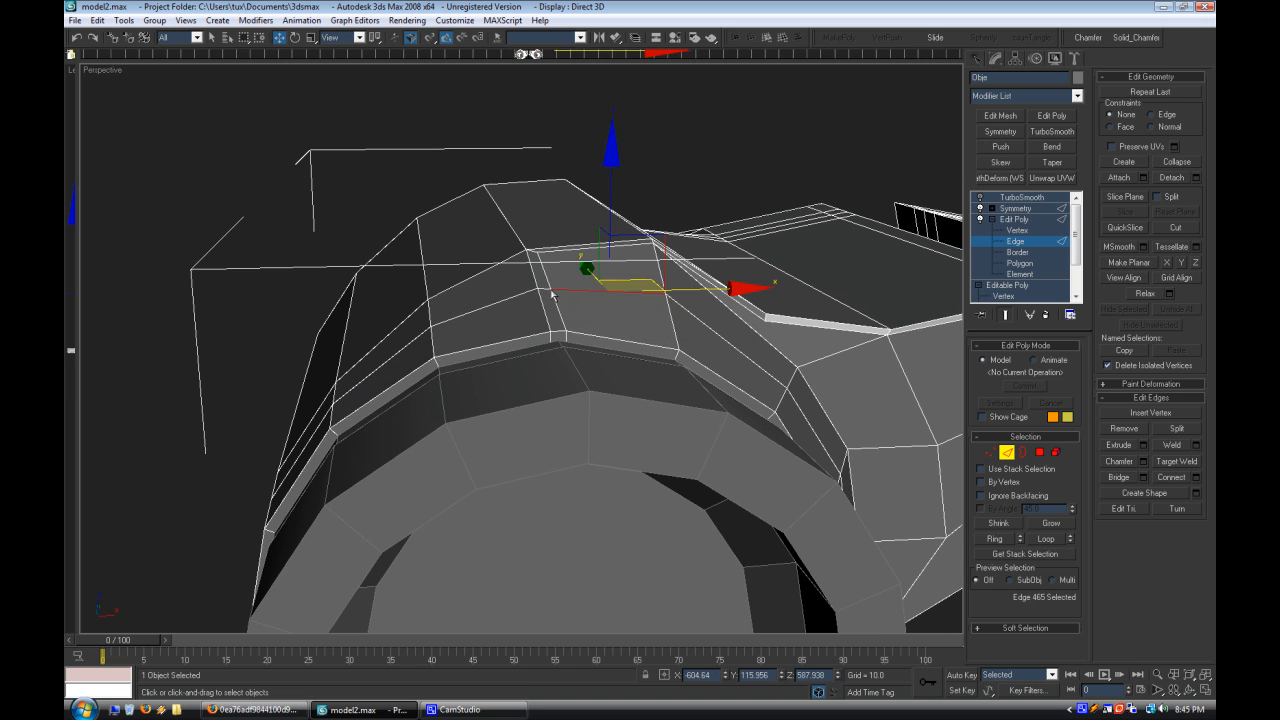
{"action": "left_click_drag", "start_coordinate": [582, 236], "coordinate": [582, 238]}
{"action": "middle_click_drag", "start_coordinate": [658, 379], "coordinate": [574, 378], "text": "alt"}
{"action": "left_click", "coordinate": [574, 378]}
{"action": "middle_click_drag", "start_coordinate": [450, 390], "coordinate": [703, 369], "text": "alt"}
Step: Turn TurboSmooth back on, hide the edged faces and inspect the smoothed body around the front neck and inner side
{"action": "left_click", "coordinate": [1015, 219]}
{"action": "left_click", "coordinate": [980, 197]}
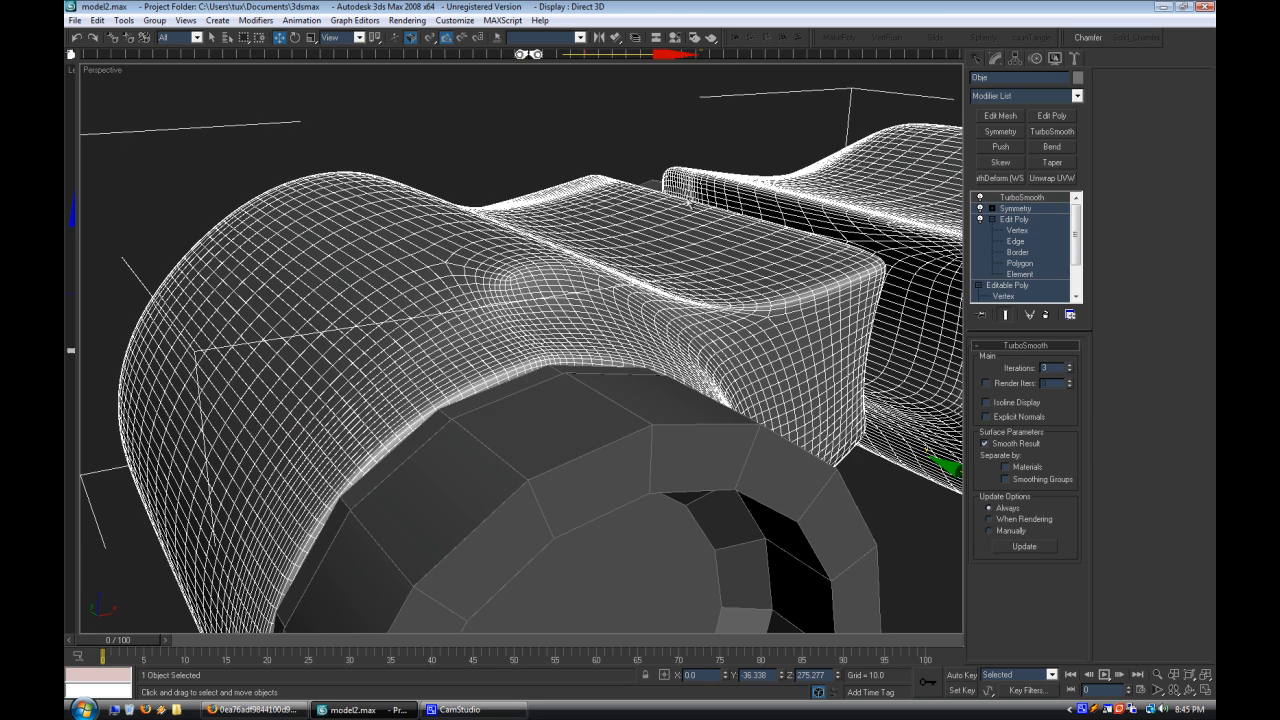
{"action": "left_click", "coordinate": [154, 117]}
{"action": "key", "text": "F4"}
{"action": "scroll", "coordinate": [395, 424], "scroll_direction": "down", "scroll_amount": 5}
{"action": "middle_click_drag", "start_coordinate": [397, 426], "coordinate": [374, 500], "text": "alt"}
{"action": "scroll", "coordinate": [374, 500], "scroll_direction": "up", "scroll_amount": 5}
{"action": "left_click", "coordinate": [503, 448]}
{"action": "scroll", "coordinate": [503, 448], "scroll_direction": "down", "scroll_amount": 4}
{"action": "middle_click_drag", "start_coordinate": [503, 448], "coordinate": [580, 446], "text": "alt"}
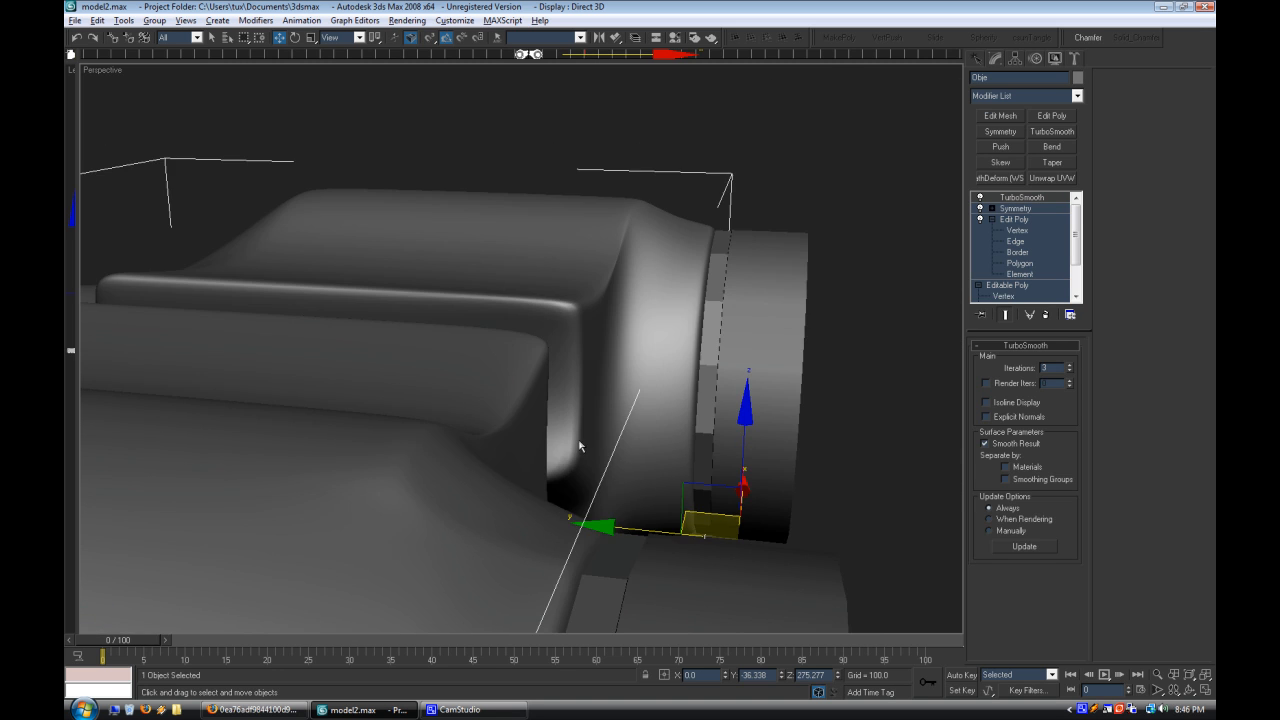
{"action": "scroll", "coordinate": [586, 454], "scroll_direction": "up", "scroll_amount": 4}
Step: Return to the Edit Poly edges with TurboSmooth off and edged faces shown, and examine the crease behind the front collar
{"action": "left_click", "coordinate": [1010, 234]}
{"action": "left_click", "coordinate": [980, 198]}
{"action": "middle_click_drag", "start_coordinate": [556, 402], "coordinate": [528, 400], "text": "alt"}
{"action": "right_click", "coordinate": [104, 70]}
{"action": "left_click", "coordinate": [159, 145]}
{"action": "scroll", "coordinate": [310, 440], "scroll_direction": "down", "scroll_amount": 3}
{"action": "middle_click_drag", "start_coordinate": [310, 440], "coordinate": [440, 422], "text": "alt"}
{"action": "scroll", "coordinate": [703, 427], "scroll_direction": "up", "scroll_amount": 3}
{"action": "middle_click_drag", "start_coordinate": [590, 345], "coordinate": [460, 343], "text": "alt"}
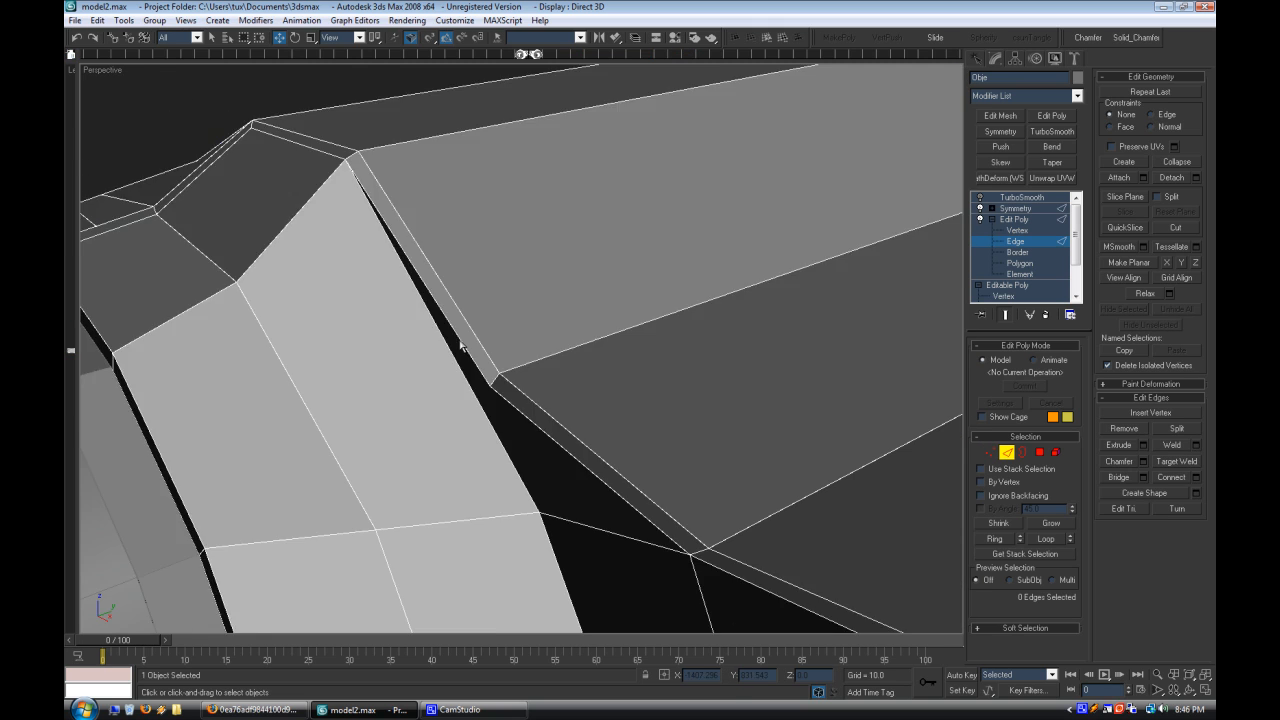
Step: Switch off the end-result display for the stack and re-enable TurboSmooth
{"action": "scroll", "coordinate": [470, 345], "scroll_direction": "down", "scroll_amount": 3}
{"action": "scroll", "coordinate": [592, 409], "scroll_direction": "down", "scroll_amount": 4}
{"action": "middle_click_drag", "start_coordinate": [592, 409], "coordinate": [467, 434], "text": "alt"}
{"action": "scroll", "coordinate": [449, 436], "scroll_direction": "up", "scroll_amount": 3}
{"action": "left_click", "coordinate": [1005, 315]}
{"action": "left_click", "coordinate": [980, 197]}
{"action": "middle_click_drag", "start_coordinate": [631, 438], "coordinate": [535, 392], "text": "alt"}
Step: Select the long edge beneath the crease behind the front collar and extend the selection to its edge ring
{"action": "scroll", "coordinate": [717, 371], "scroll_direction": "up", "scroll_amount": 5}
{"action": "key", "text": "ctrl+e"}
{"action": "scroll", "coordinate": [714, 411], "scroll_direction": "down", "scroll_amount": 3}
{"action": "scroll", "coordinate": [603, 437], "scroll_direction": "up", "scroll_amount": 2}
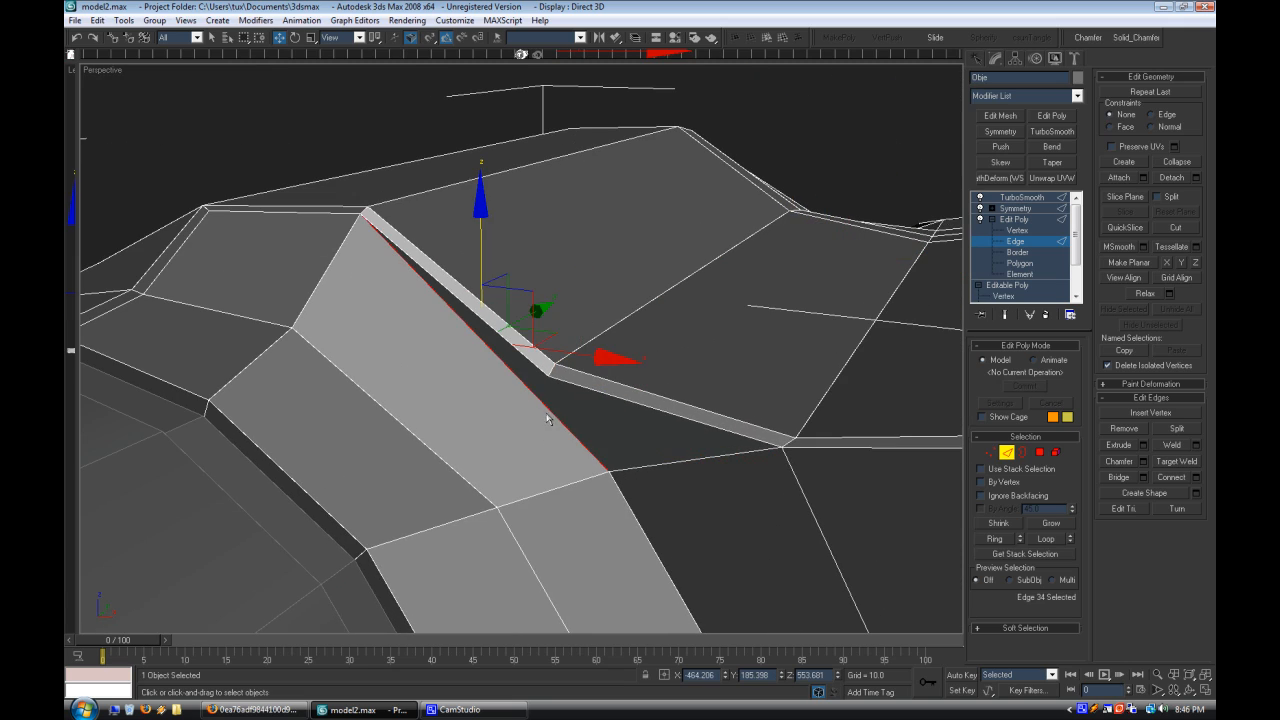
{"action": "key", "text": "ctrl+z"}
{"action": "key", "text": "alt+r"}
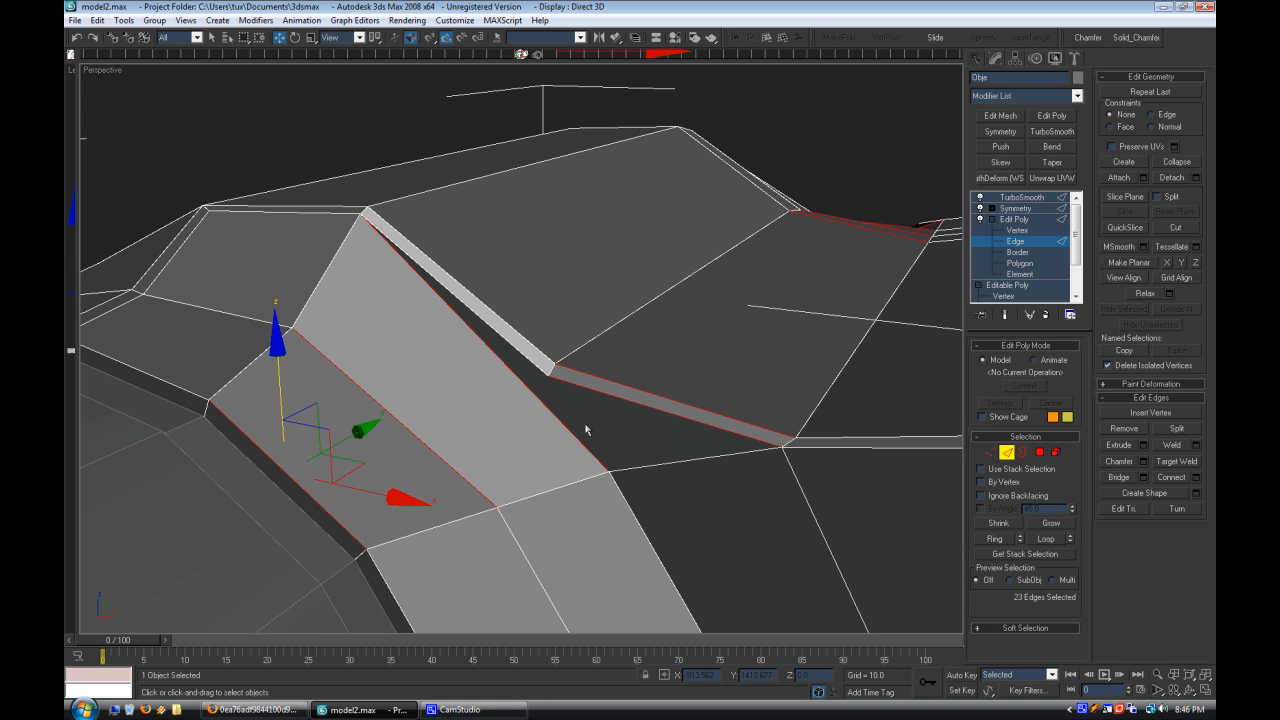
Step: Select an unwanted edge on the body near the rear neck, extend it to its loop and remove it
{"action": "scroll", "coordinate": [715, 317], "scroll_direction": "down", "scroll_amount": 5}
{"action": "middle_click_drag", "start_coordinate": [715, 317], "coordinate": [551, 386], "text": "alt"}
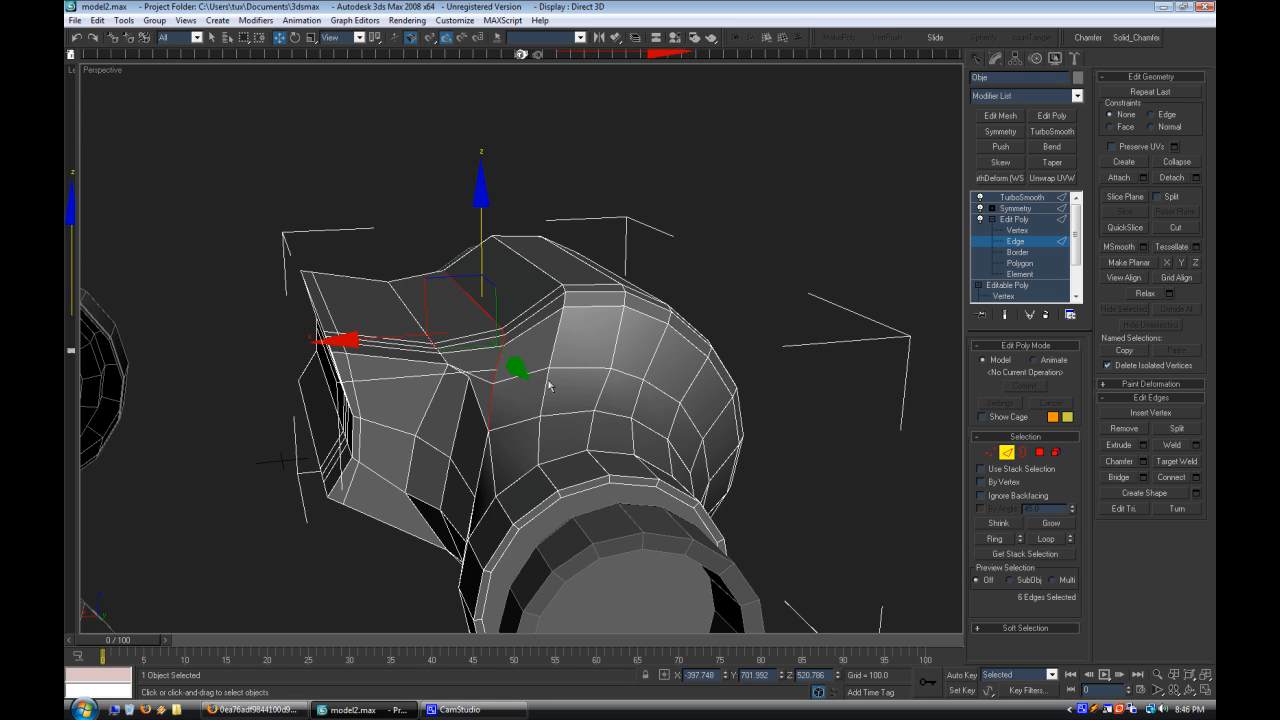
{"action": "scroll", "coordinate": [551, 386], "scroll_direction": "up", "scroll_amount": 2}
{"action": "left_click", "coordinate": [600, 420]}
{"action": "middle_click_drag", "start_coordinate": [600, 420], "coordinate": [698, 328], "text": "alt"}
{"action": "left_click", "coordinate": [531, 403]}
{"action": "key", "text": "alt+l"}
{"action": "key", "text": "BackSpace"}
{"action": "left_click", "coordinate": [686, 285]}
{"action": "scroll", "coordinate": [686, 285], "scroll_direction": "down", "scroll_amount": 4}
{"action": "middle_click_drag", "start_coordinate": [686, 285], "coordinate": [517, 398], "text": "alt"}
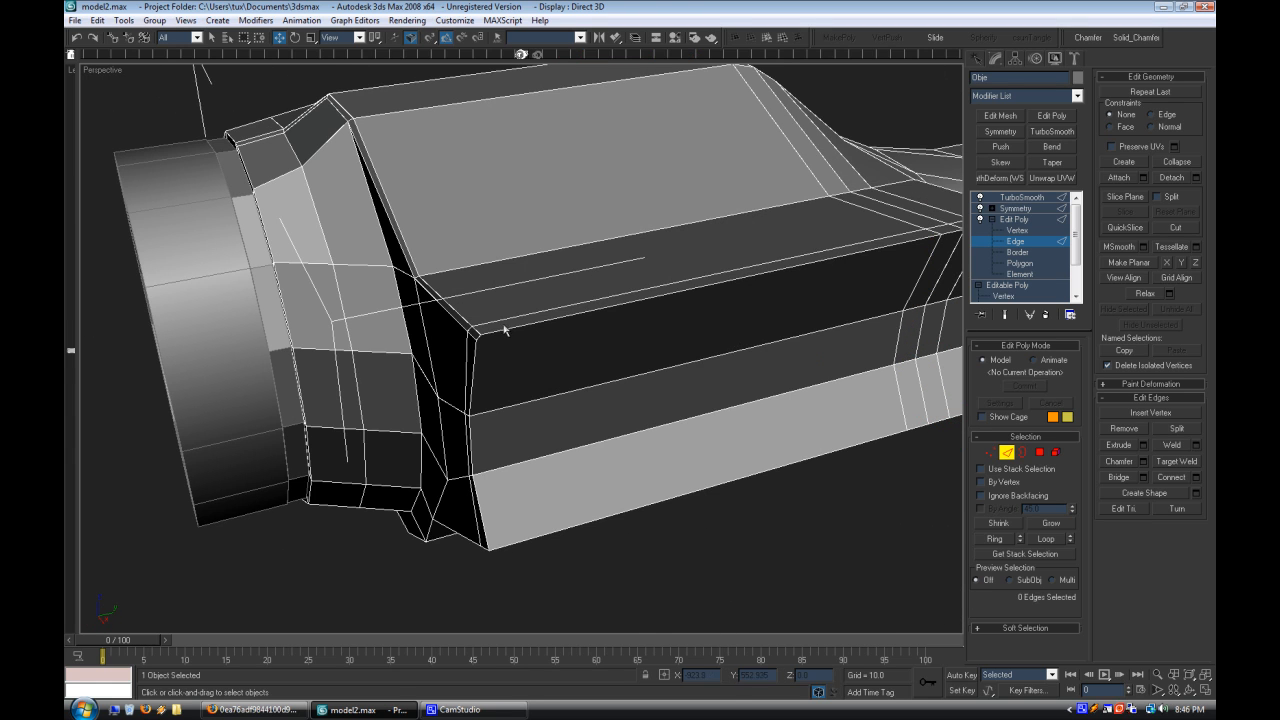
Step: Select the ring of long edges running along the body and connect it with 1 segment and pinch 0
{"action": "left_click", "coordinate": [674, 393]}
{"action": "key", "text": "alt+r"}
{"action": "left_click", "coordinate": [1196, 478]}
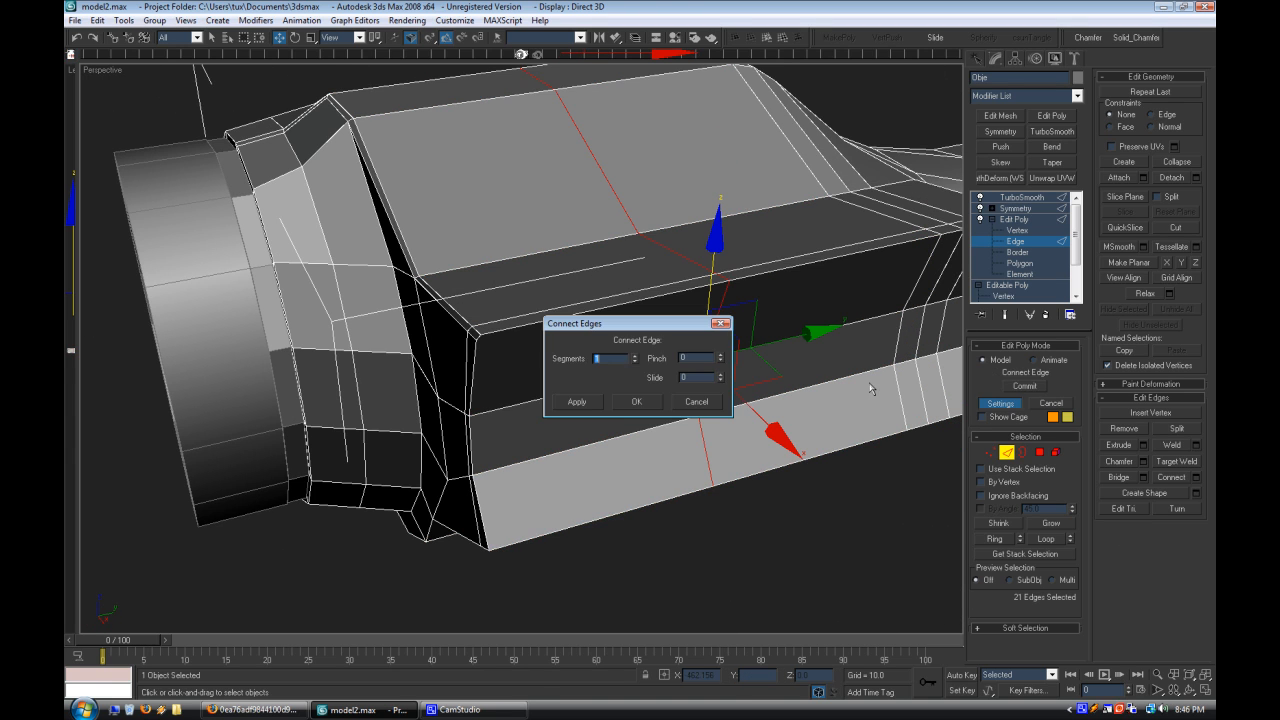
{"action": "left_click", "coordinate": [637, 401]}
Step: Select the run of three edges crossing the rear neck and chamfer it by 88.027 with 1 segment
{"action": "middle_click_drag", "start_coordinate": [626, 449], "coordinate": [524, 300], "text": "alt"}
{"action": "middle_click_drag", "start_coordinate": [557, 351], "coordinate": [789, 374], "text": "alt"}
{"action": "middle_click_drag", "start_coordinate": [770, 454], "coordinate": [557, 443], "text": "alt"}
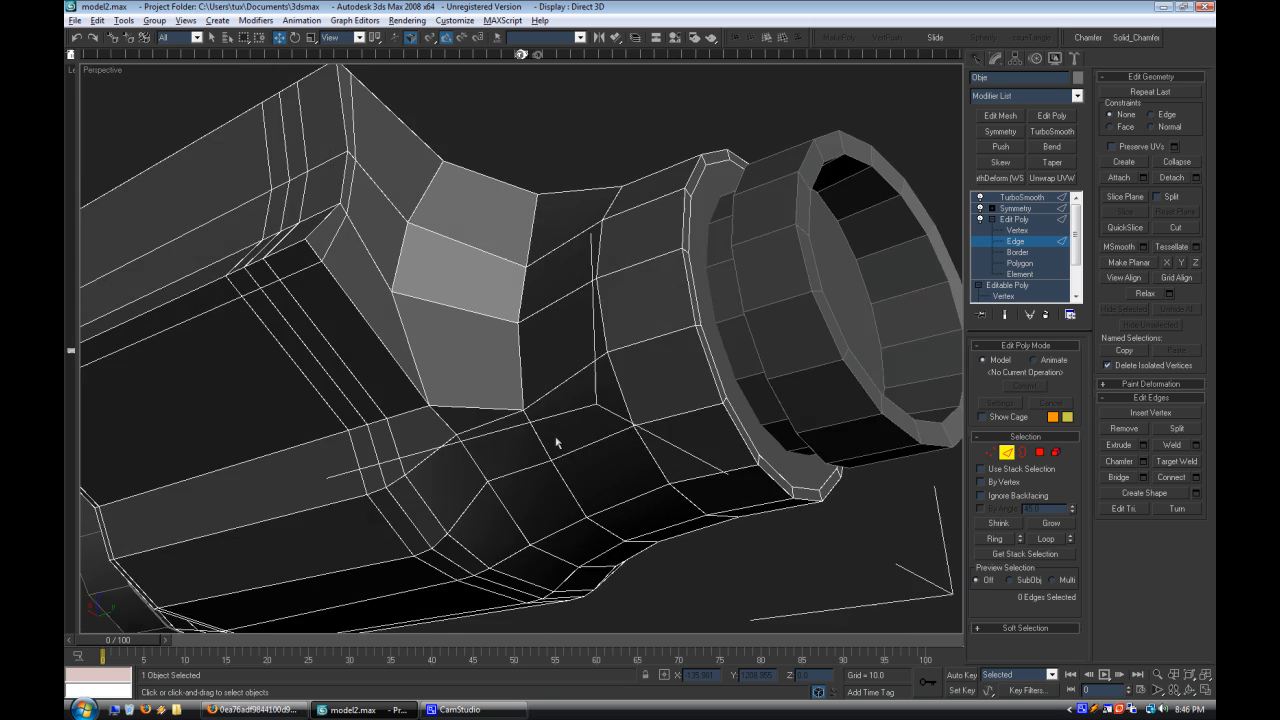
{"action": "scroll", "coordinate": [640, 437], "scroll_direction": "up", "scroll_amount": 3}
{"action": "left_click", "coordinate": [685, 341]}
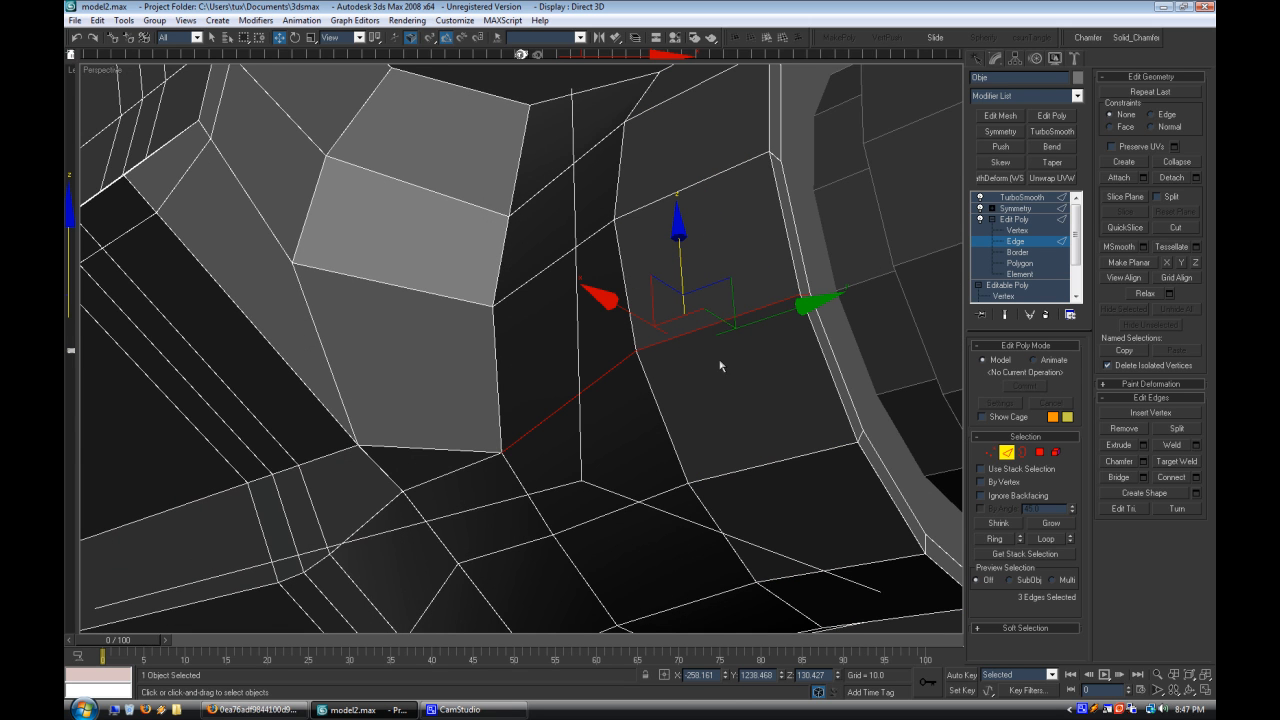
{"action": "left_click", "coordinate": [1143, 461]}
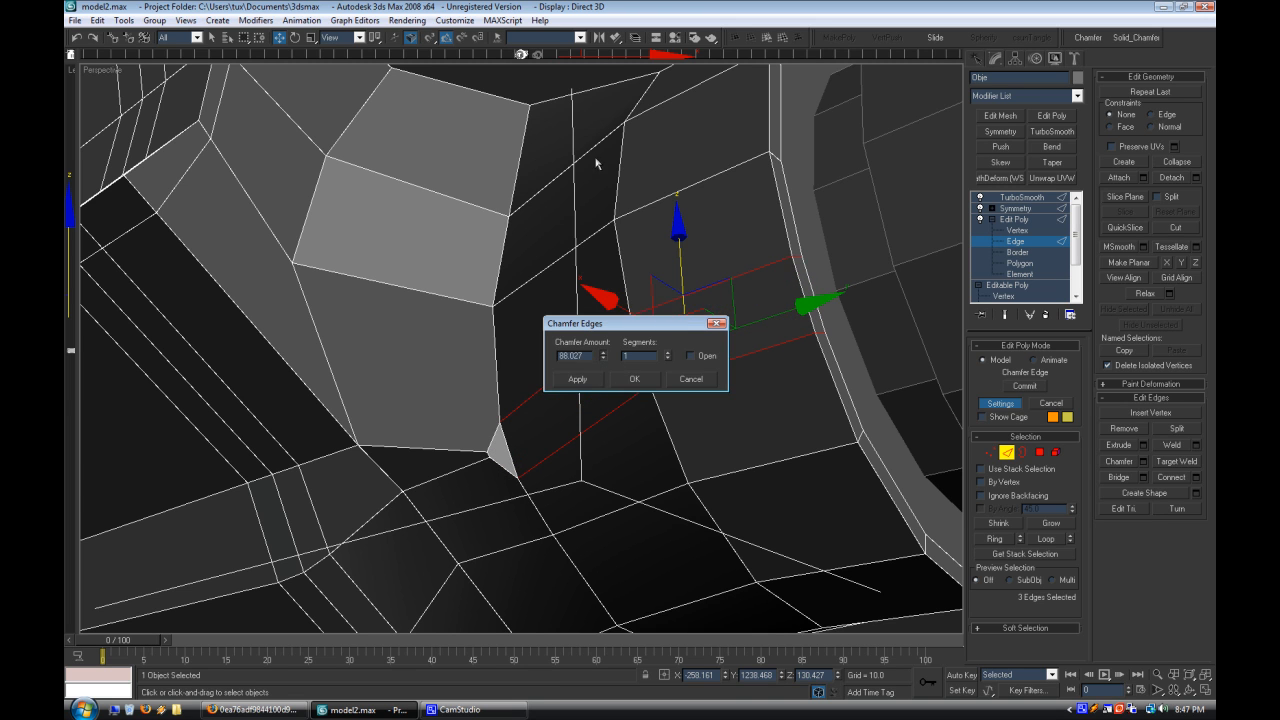
{"action": "left_click", "coordinate": [650, 380]}
Step: Target-weld the stray vertices of the small triangle at the chamfer's end onto the ends of the chamfered edges
{"action": "left_click", "coordinate": [1025, 231]}
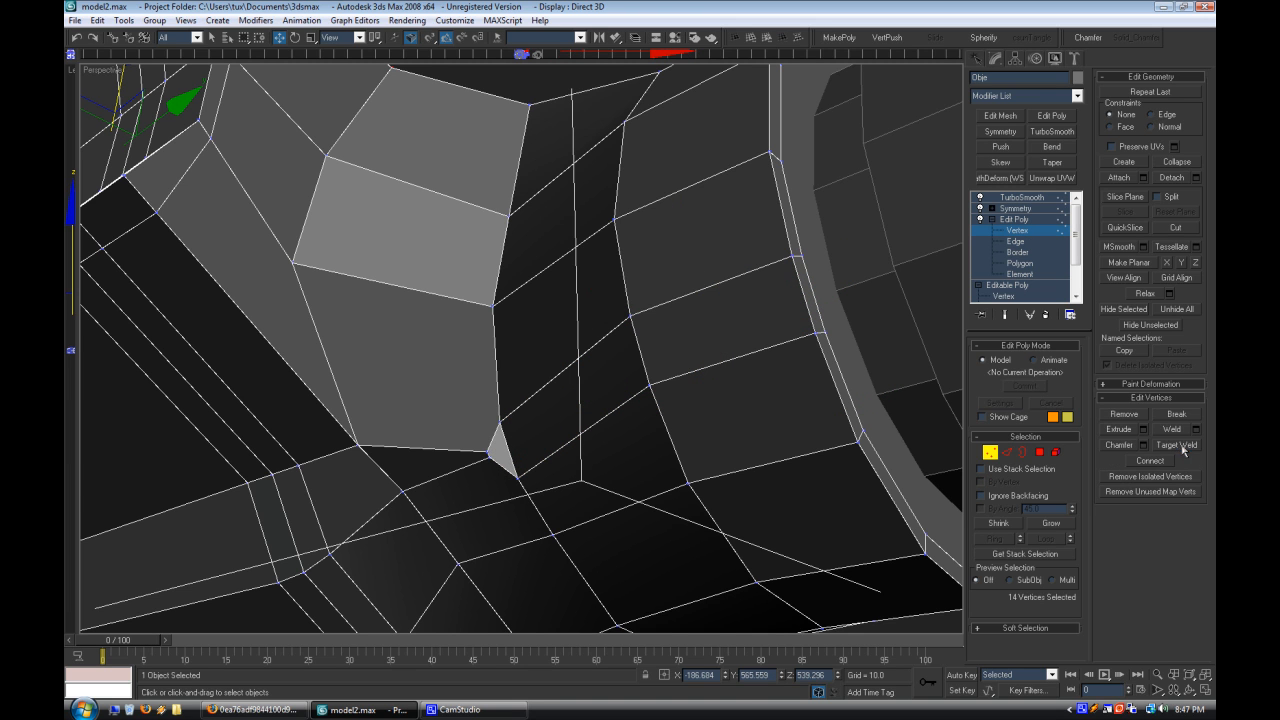
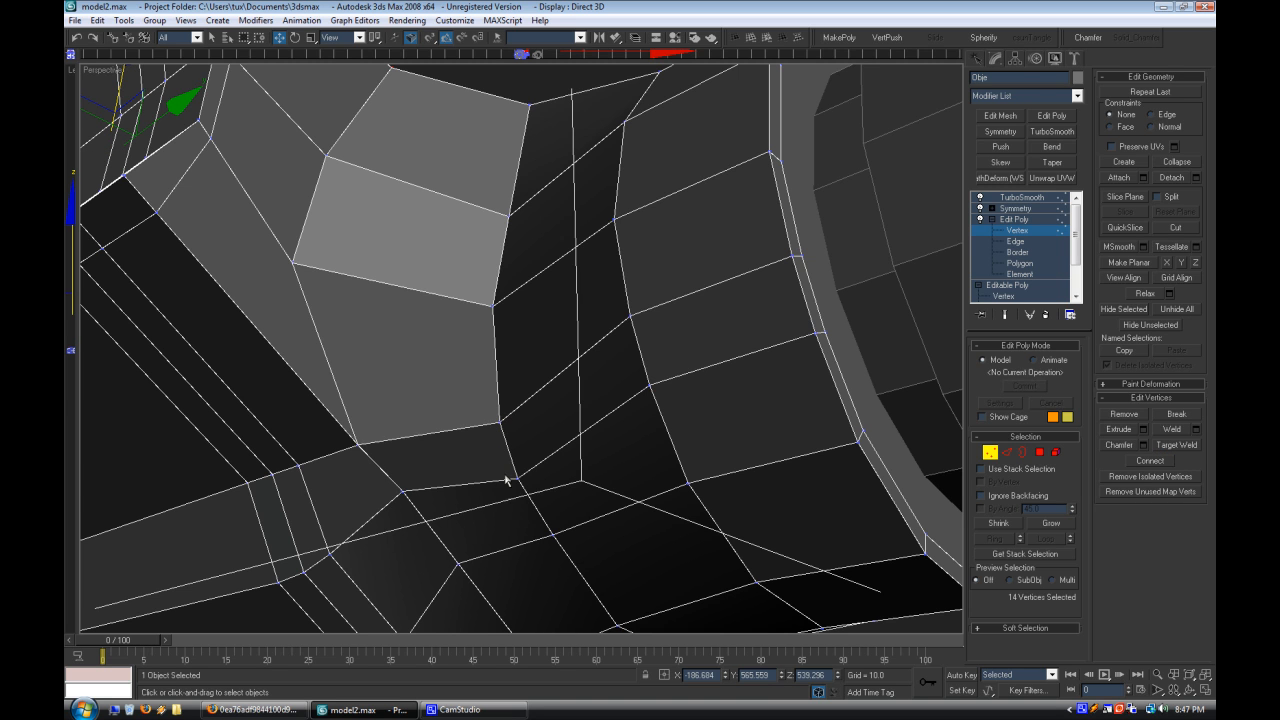
{"action": "left_click", "coordinate": [1016, 209]}
{"action": "left_click", "coordinate": [1005, 198]}
Step: Examine the TurboSmoothed body without edged faces, from the rear neck around to the front collar
{"action": "scroll", "coordinate": [563, 449], "scroll_direction": "down", "scroll_amount": 5}
{"action": "middle_click_drag", "start_coordinate": [563, 449], "coordinate": [180, 105], "text": "alt"}
{"action": "scroll", "coordinate": [177, 103], "scroll_direction": "up", "scroll_amount": 2}
{"action": "right_click", "coordinate": [119, 71]}
{"action": "left_click", "coordinate": [190, 148]}
{"action": "scroll", "coordinate": [431, 469], "scroll_direction": "down", "scroll_amount": 5}
{"action": "middle_click_drag", "start_coordinate": [431, 469], "coordinate": [700, 486], "text": "alt"}
{"action": "scroll", "coordinate": [542, 431], "scroll_direction": "down", "scroll_amount": 4}
{"action": "middle_click_drag", "start_coordinate": [557, 429], "coordinate": [531, 451], "text": "alt"}
{"action": "scroll", "coordinate": [531, 451], "scroll_direction": "up", "scroll_amount": 3}
{"action": "middle_click_drag", "start_coordinate": [490, 375], "coordinate": [679, 358]}
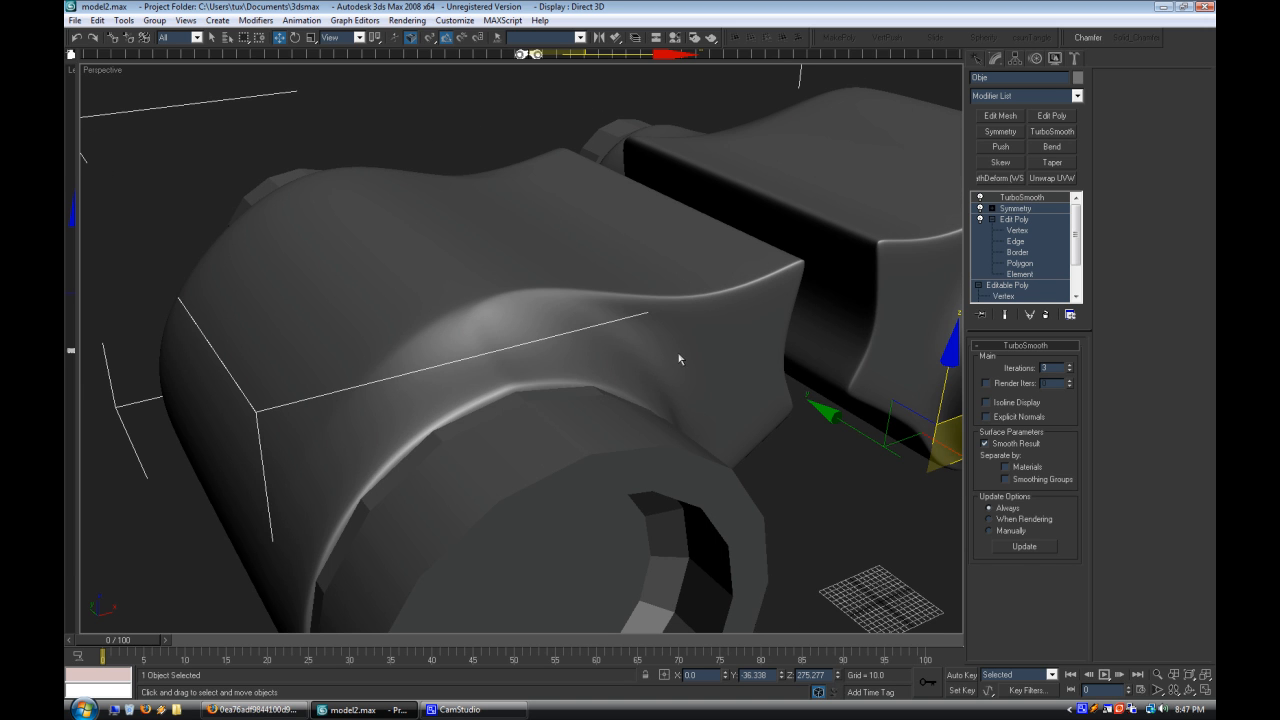
Step: With edged faces shown, select the two edges along the underside of the front crease and lower them to widen the crease band
{"action": "left_click", "coordinate": [1018, 242]}
{"action": "right_click", "coordinate": [115, 73]}
{"action": "left_click", "coordinate": [193, 150]}
{"action": "scroll", "coordinate": [543, 471], "scroll_direction": "up", "scroll_amount": 5}
{"action": "middle_click_drag", "start_coordinate": [543, 471], "coordinate": [803, 466], "text": "alt"}
{"action": "left_click", "coordinate": [580, 300]}
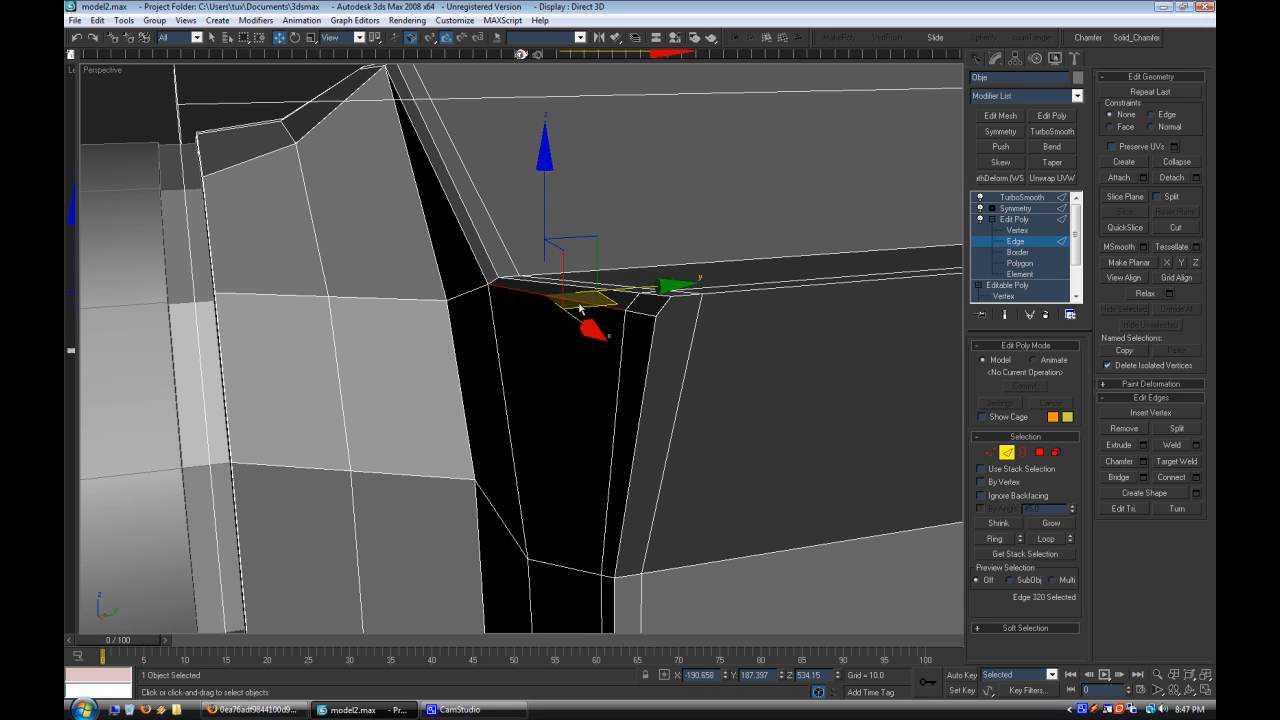
{"action": "middle_click_drag", "start_coordinate": [480, 268], "coordinate": [662, 273], "text": "alt"}
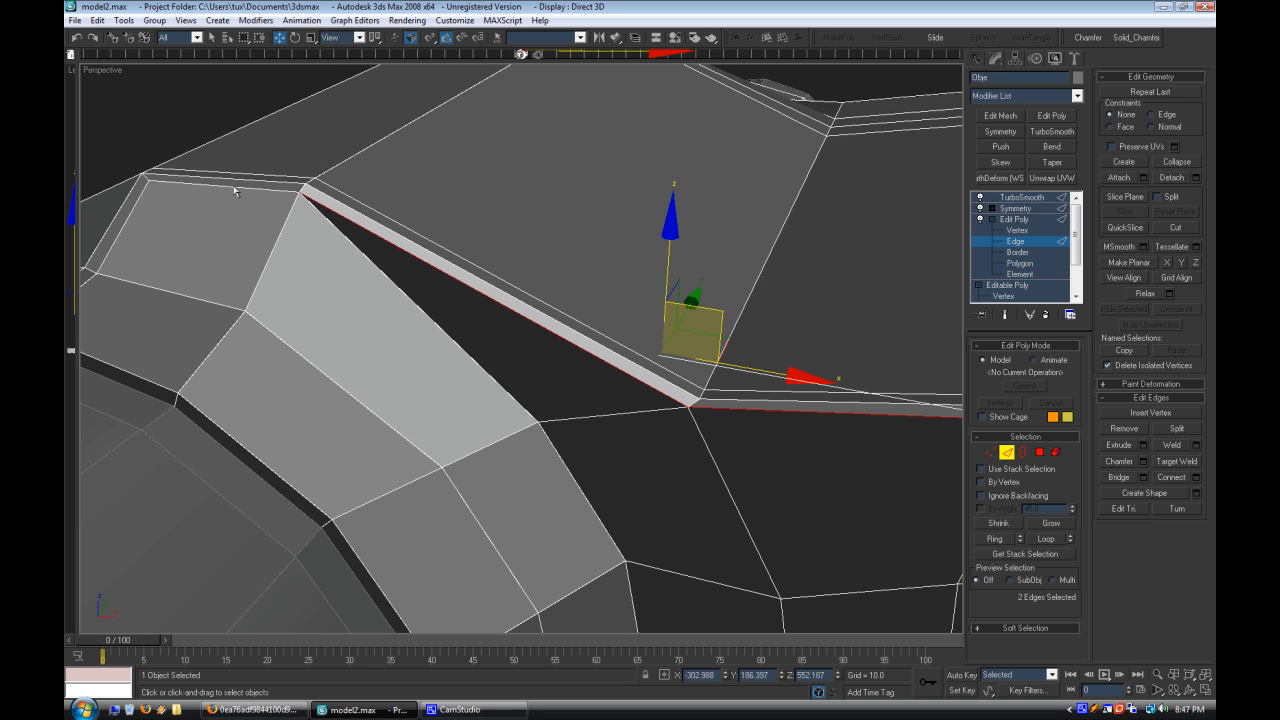
{"action": "middle_click_drag", "start_coordinate": [301, 225], "coordinate": [882, 381], "text": "alt"}
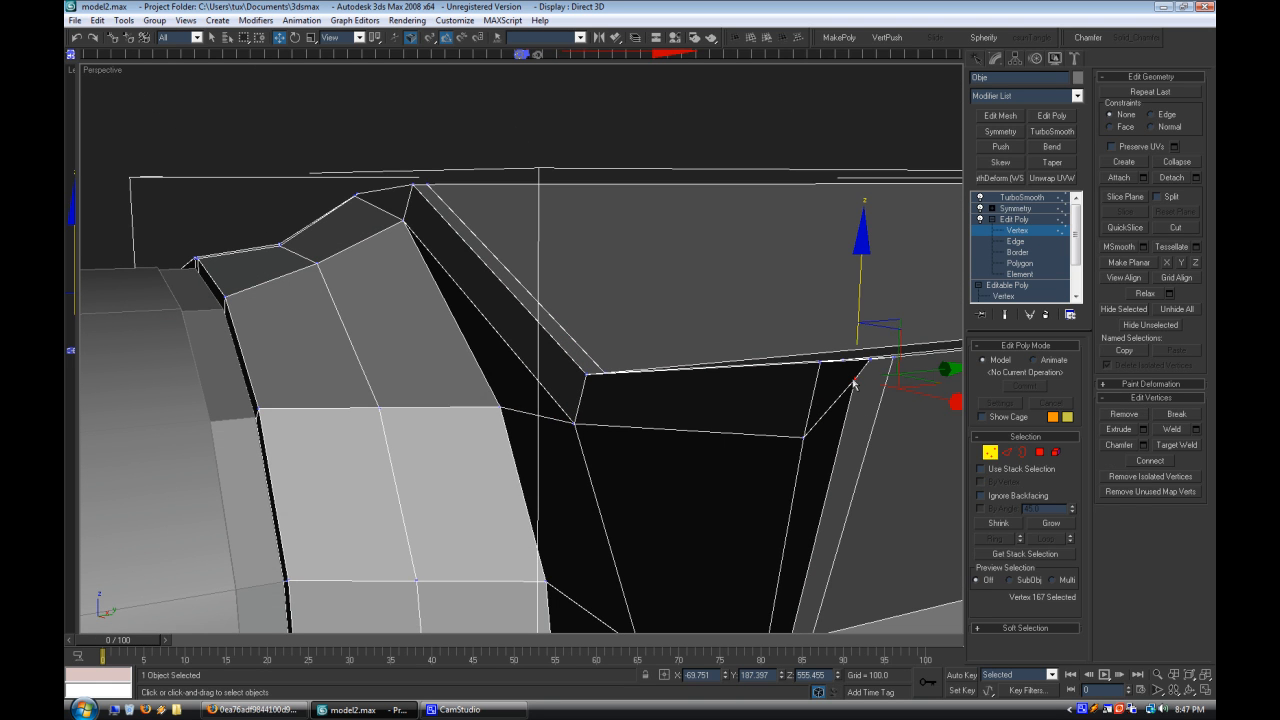
Step: Lower the vertex at the upper end of the crease band, near the top of the front collar
{"action": "middle_click_drag", "start_coordinate": [520, 488], "coordinate": [598, 393], "text": "alt"}
{"action": "middle_click_drag", "start_coordinate": [373, 358], "coordinate": [524, 403], "text": "alt"}
{"action": "left_click_drag", "start_coordinate": [476, 250], "coordinate": [477, 281]}
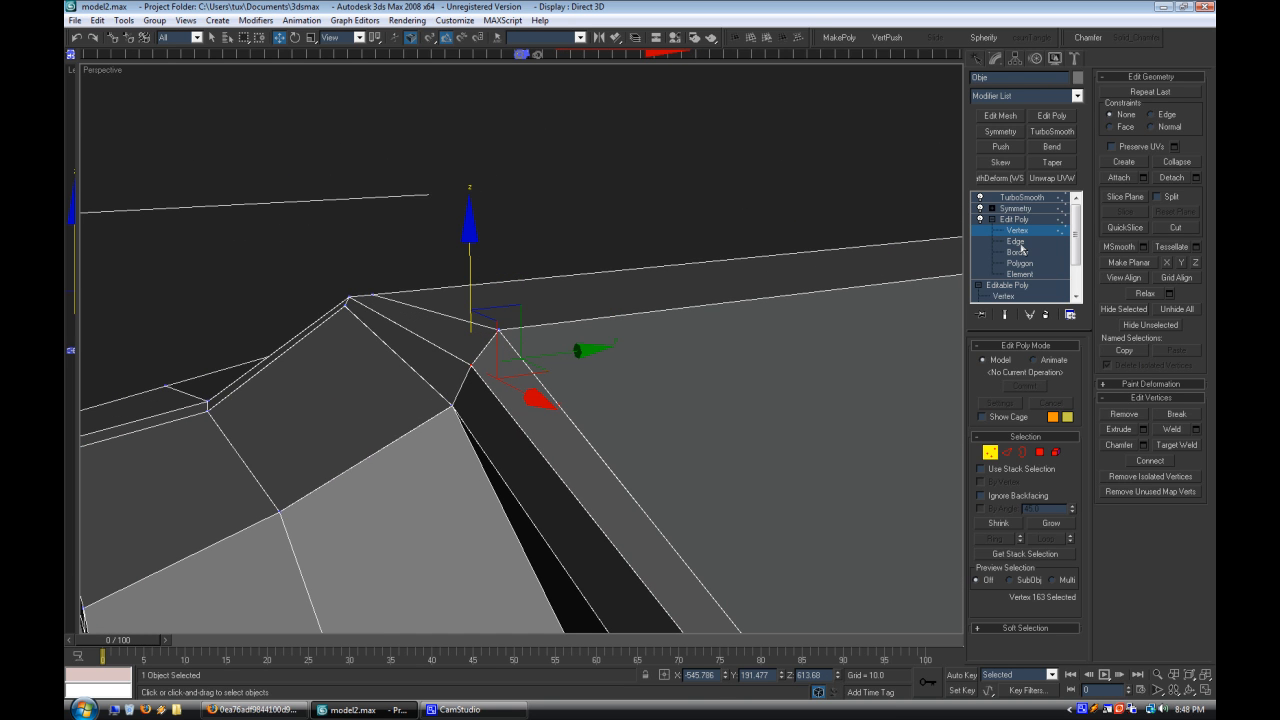
Step: Check the smoothed front crease at the TurboSmooth level with edged faces hidden
{"action": "left_click", "coordinate": [1019, 201]}
{"action": "left_click", "coordinate": [534, 184]}
{"action": "right_click", "coordinate": [103, 70]}
{"action": "left_click", "coordinate": [161, 141]}
{"action": "scroll", "coordinate": [458, 408], "scroll_direction": "down", "scroll_amount": 5}
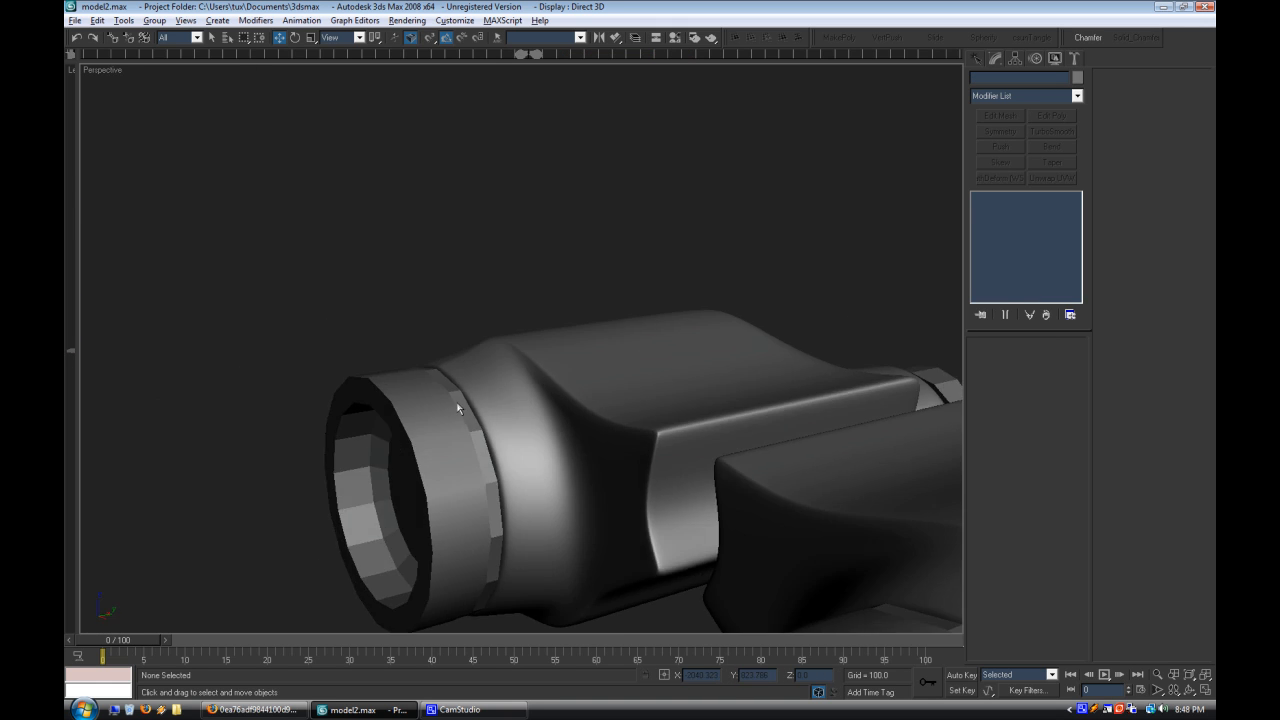
{"action": "middle_click_drag", "start_coordinate": [458, 408], "coordinate": [628, 452], "text": "alt"}
Step: Select the body, show its cage edges and reposition the vertex at the crease's upper corner lower and further along the body
{"action": "left_click", "coordinate": [628, 452]}
{"action": "scroll", "coordinate": [650, 459], "scroll_direction": "up", "scroll_amount": 10}
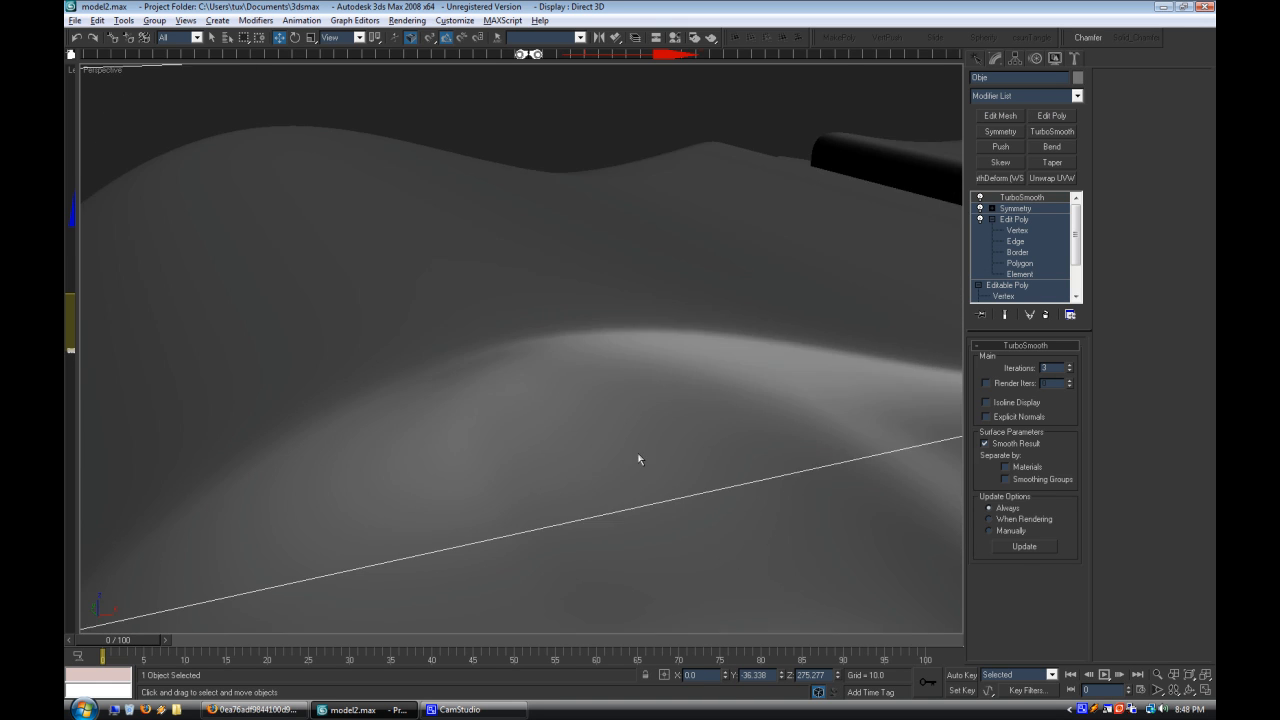
{"action": "scroll", "coordinate": [639, 456], "scroll_direction": "down", "scroll_amount": 1}
{"action": "left_click", "coordinate": [1018, 231]}
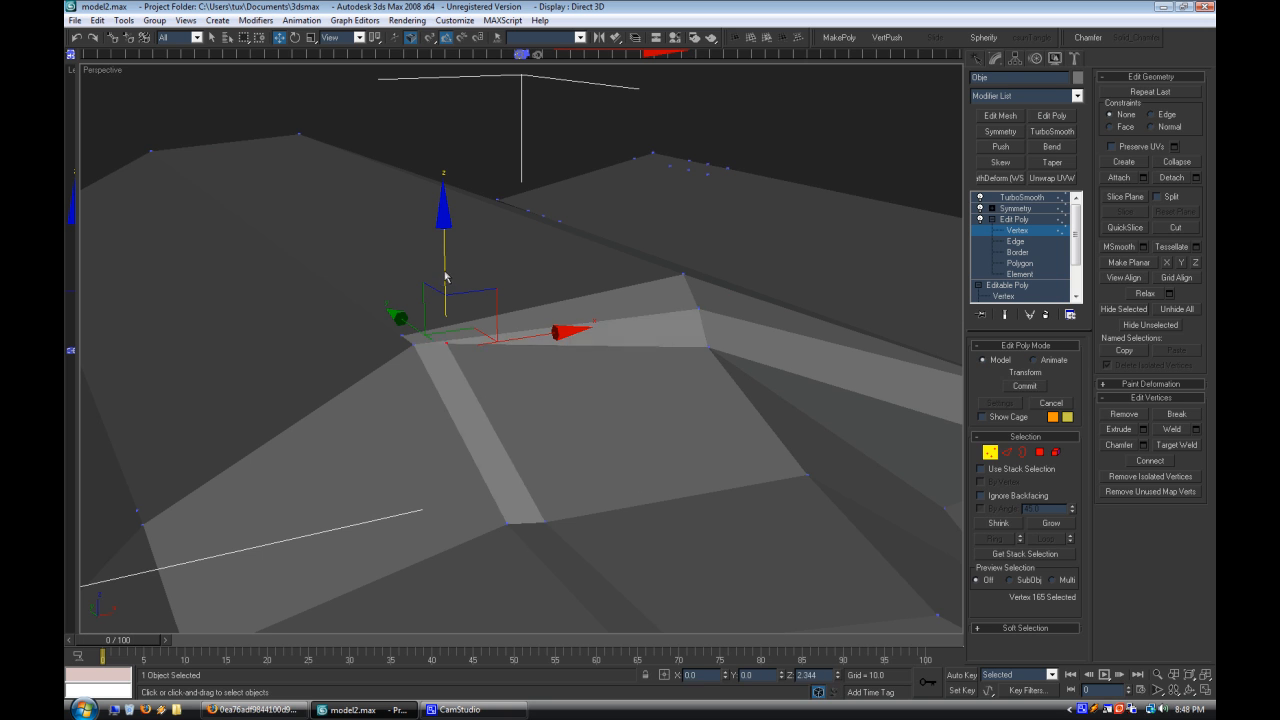
{"action": "right_click", "coordinate": [103, 70]}
{"action": "left_click", "coordinate": [161, 141]}
{"action": "scroll", "coordinate": [509, 394], "scroll_direction": "up", "scroll_amount": 4}
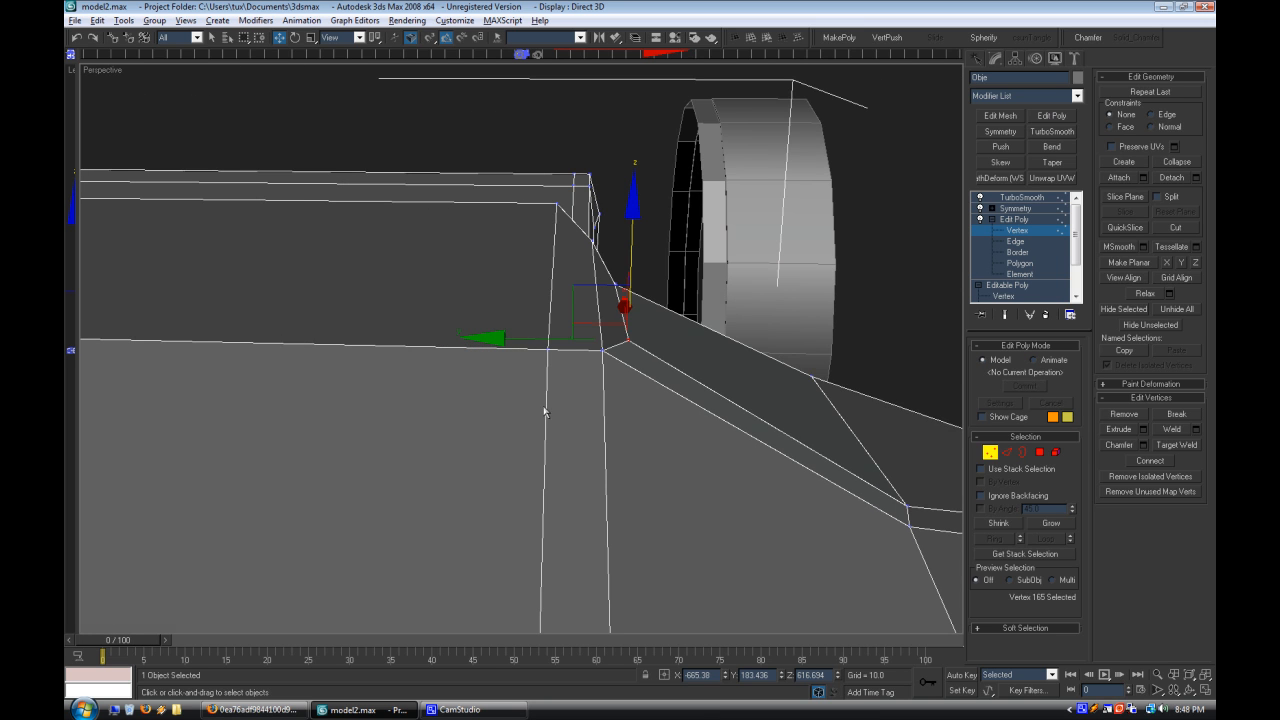
{"action": "middle_click_drag", "start_coordinate": [613, 311], "coordinate": [577, 371], "text": "alt"}
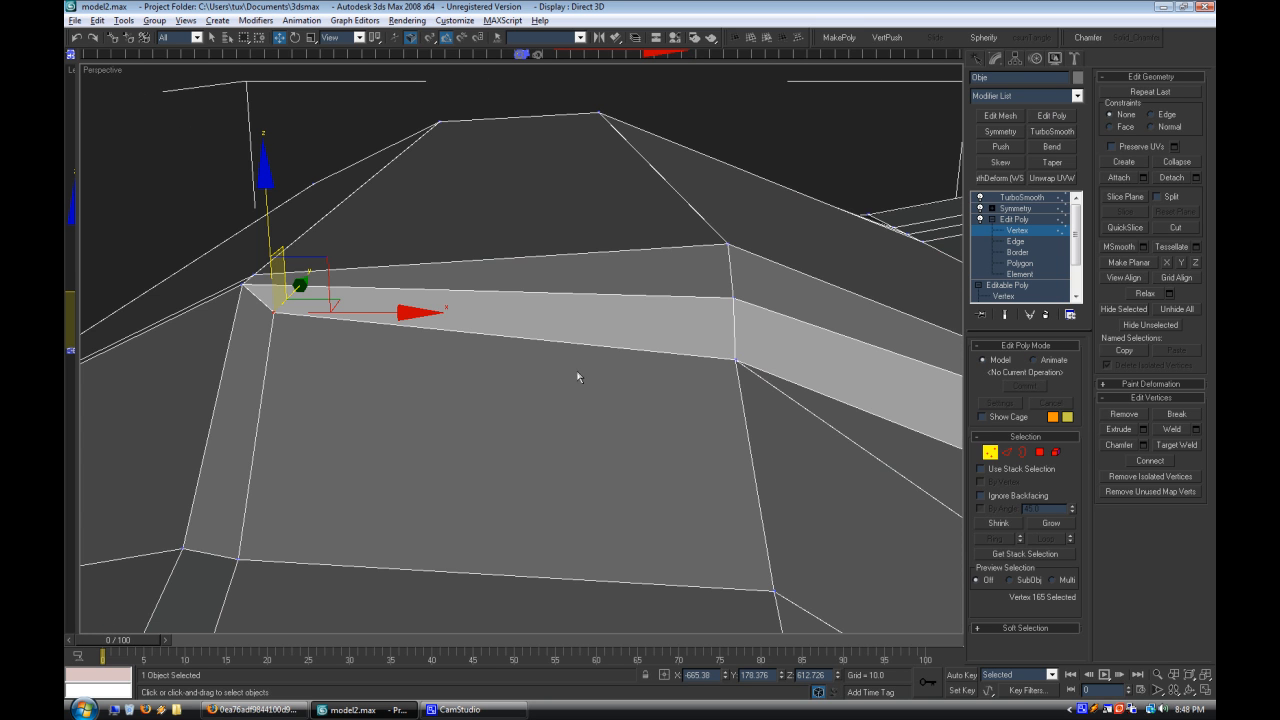
Step: Examine the smoothed crease around the front collar from several angles, first with edged faces and without them
{"action": "left_click", "coordinate": [1014, 208]}
{"action": "left_click", "coordinate": [1018, 198]}
{"action": "right_click", "coordinate": [103, 70]}
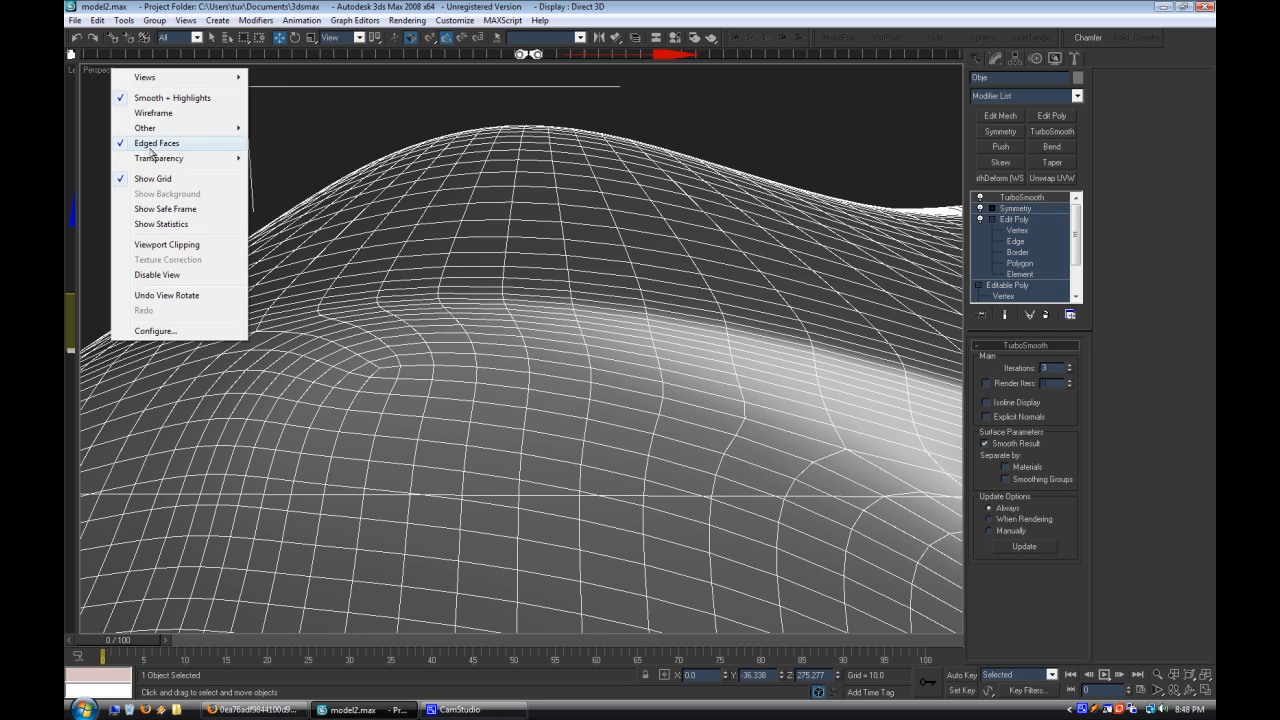
{"action": "left_click", "coordinate": [154, 142]}
{"action": "scroll", "coordinate": [466, 220], "scroll_direction": "down", "scroll_amount": 4}
{"action": "left_click", "coordinate": [466, 220]}
{"action": "middle_click_drag", "start_coordinate": [466, 220], "coordinate": [565, 338], "text": "alt"}
{"action": "scroll", "coordinate": [590, 420], "scroll_direction": "down", "scroll_amount": 3}
{"action": "scroll", "coordinate": [528, 433], "scroll_direction": "up", "scroll_amount": 4}
{"action": "middle_click_drag", "start_coordinate": [526, 434], "coordinate": [685, 472], "text": "alt"}
{"action": "scroll", "coordinate": [685, 472], "scroll_direction": "up", "scroll_amount": 3}
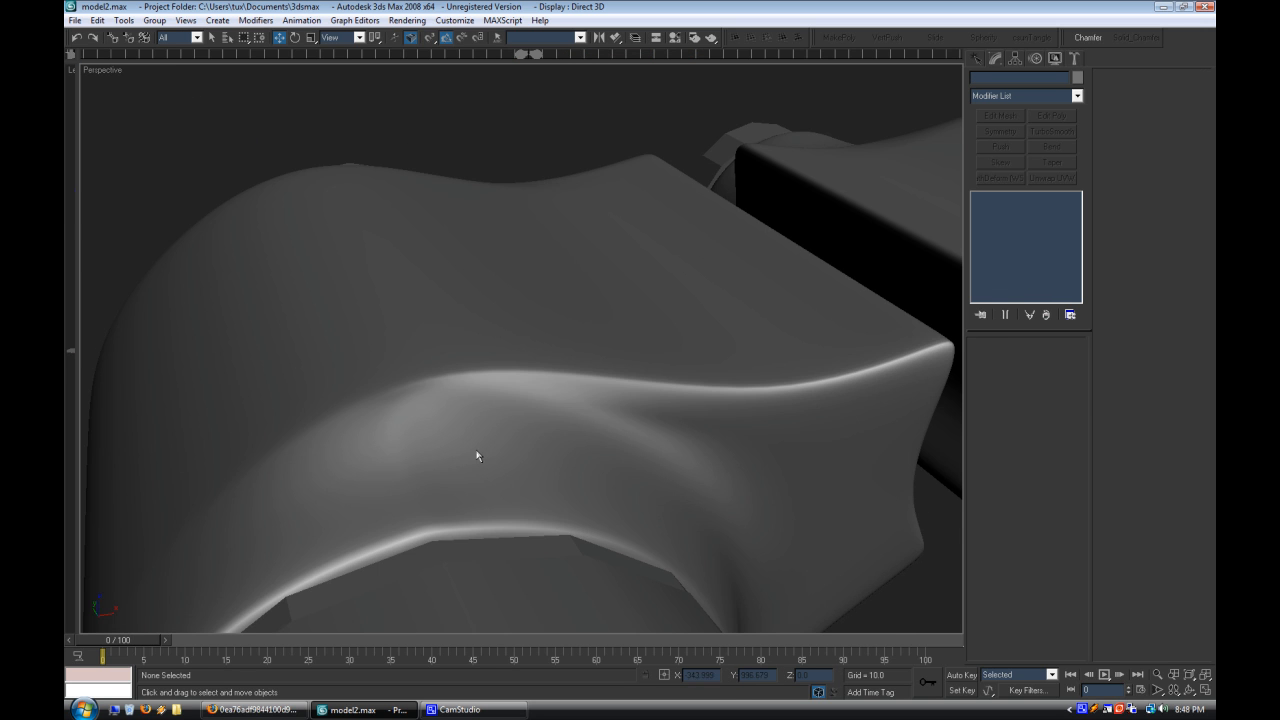
Step: Reselect the body, show the cage edges and nudge the crease's upper corner vertex further down
{"action": "left_click", "coordinate": [476, 453]}
{"action": "left_click", "coordinate": [1017, 231]}
{"action": "right_click", "coordinate": [101, 71]}
{"action": "left_click", "coordinate": [163, 146]}
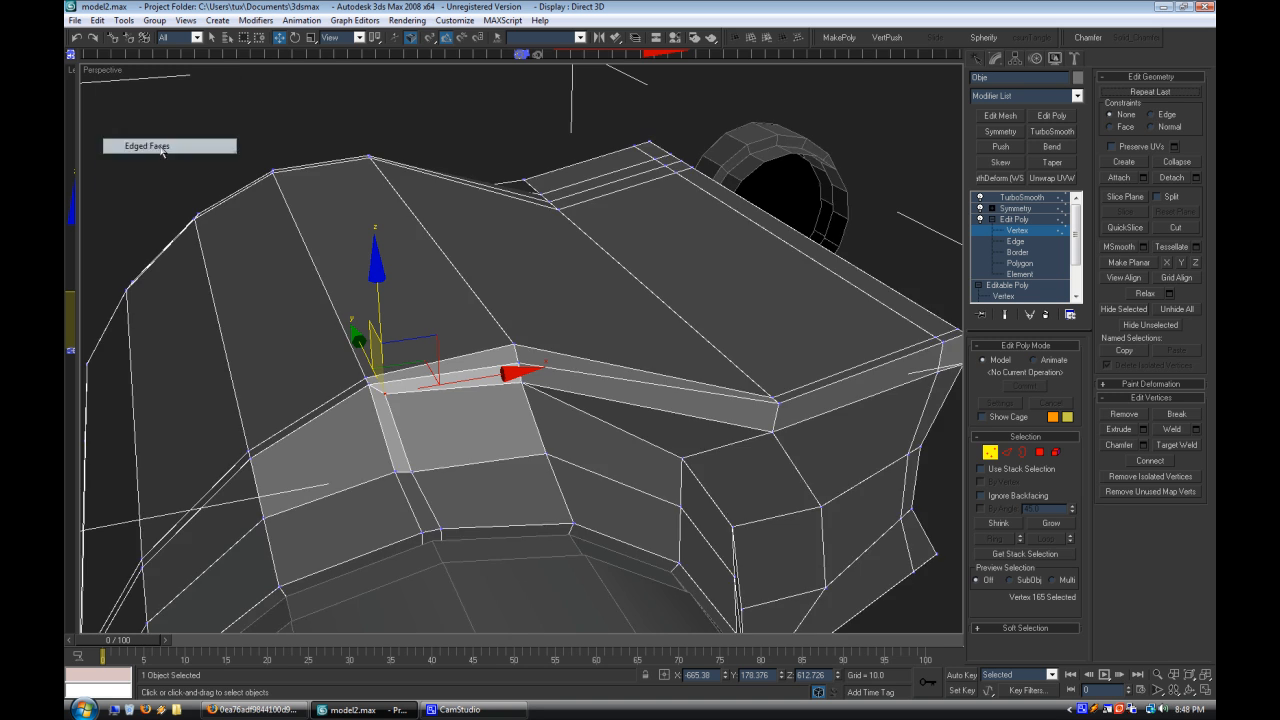
{"action": "scroll", "coordinate": [368, 418], "scroll_direction": "up", "scroll_amount": 3}
{"action": "middle_click_drag", "start_coordinate": [368, 418], "coordinate": [535, 435], "text": "alt"}
{"action": "left_click", "coordinate": [592, 396]}
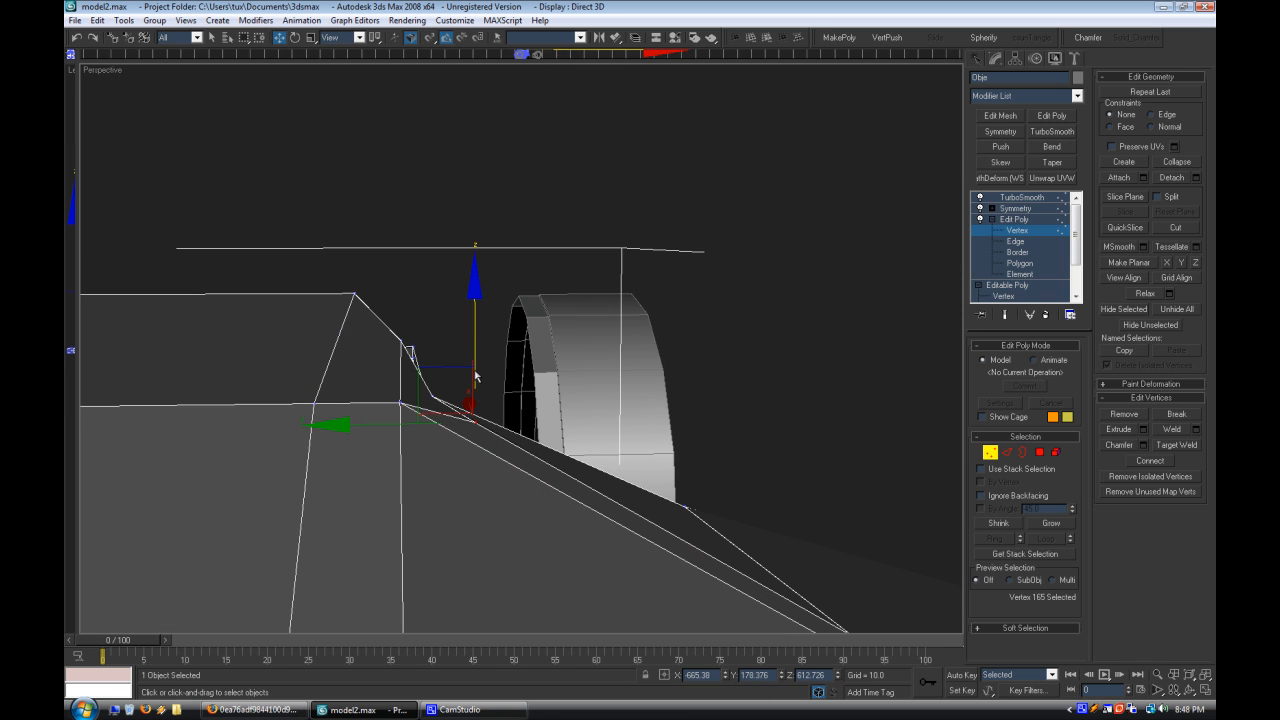
{"action": "middle_click_drag", "start_coordinate": [476, 349], "coordinate": [480, 394], "text": "alt"}
{"action": "middle_click_drag", "start_coordinate": [748, 363], "coordinate": [480, 363], "text": "alt"}
{"action": "middle_click_drag", "start_coordinate": [644, 380], "coordinate": [700, 404], "text": "alt"}
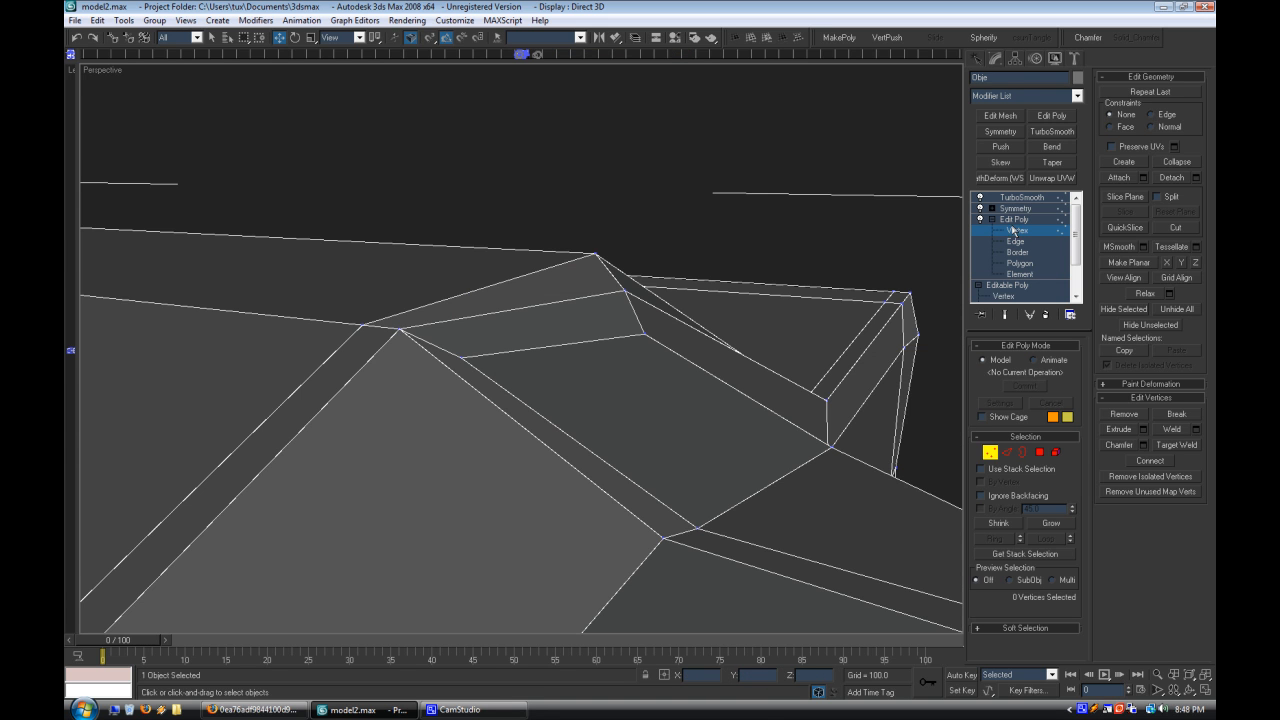
Step: Review both smoothed binocular halves as a whole with nothing selected and edged faces hidden
{"action": "left_click", "coordinate": [1018, 220]}
{"action": "left_click", "coordinate": [1022, 198]}
{"action": "left_click", "coordinate": [394, 153]}
{"action": "right_click", "coordinate": [102, 71]}
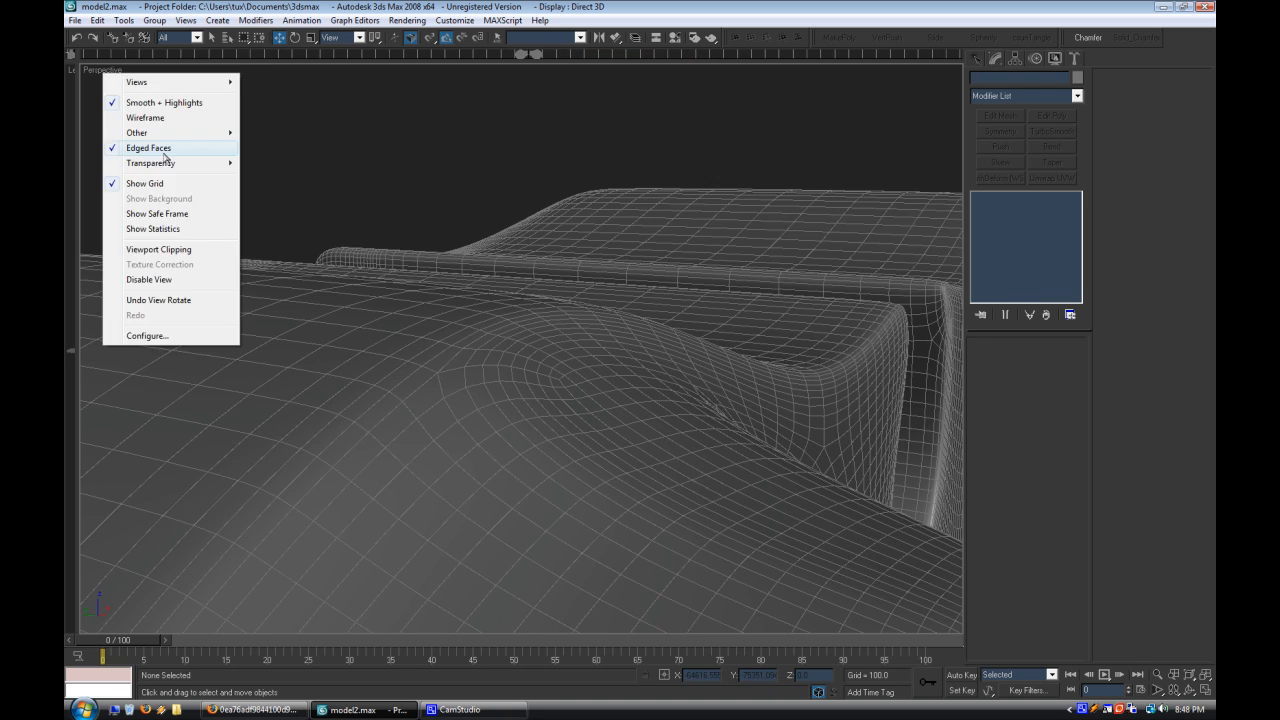
{"action": "left_click", "coordinate": [160, 149]}
{"action": "scroll", "coordinate": [350, 391], "scroll_direction": "down", "scroll_amount": 4}
{"action": "scroll", "coordinate": [355, 400], "scroll_direction": "down", "scroll_amount": 6}
{"action": "scroll", "coordinate": [383, 368], "scroll_direction": "up", "scroll_amount": 6}
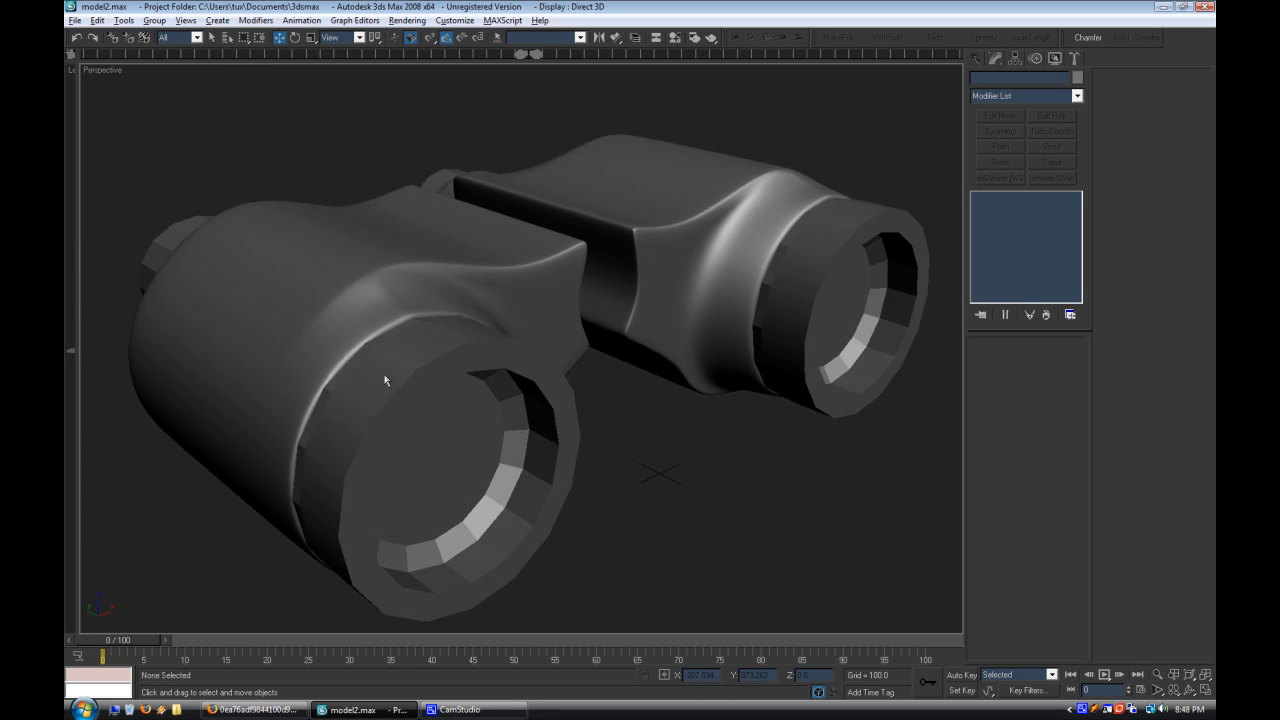
Step: Render the binoculars from two perspective angles and examine the shading around the front ridge
{"action": "key", "text": "shift+q"}
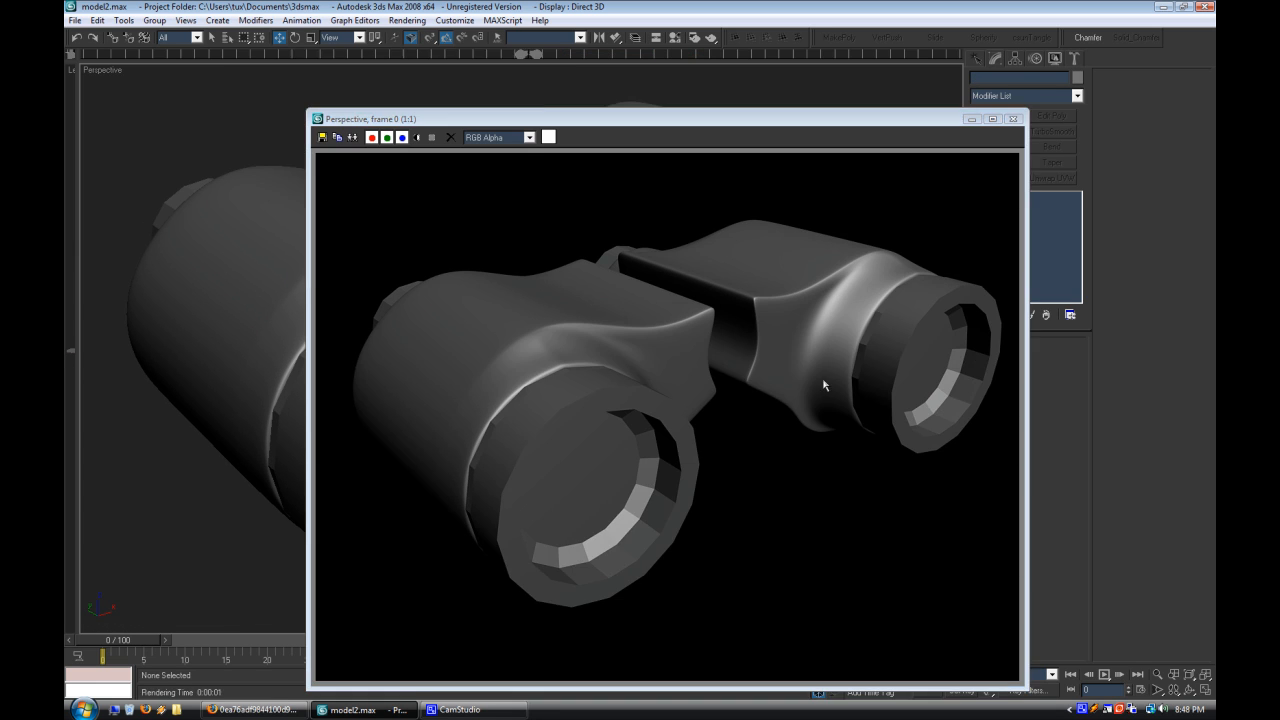
{"action": "left_click", "coordinate": [1014, 120]}
{"action": "scroll", "coordinate": [677, 443], "scroll_direction": "up", "scroll_amount": 5}
{"action": "scroll", "coordinate": [600, 403], "scroll_direction": "down", "scroll_amount": 3}
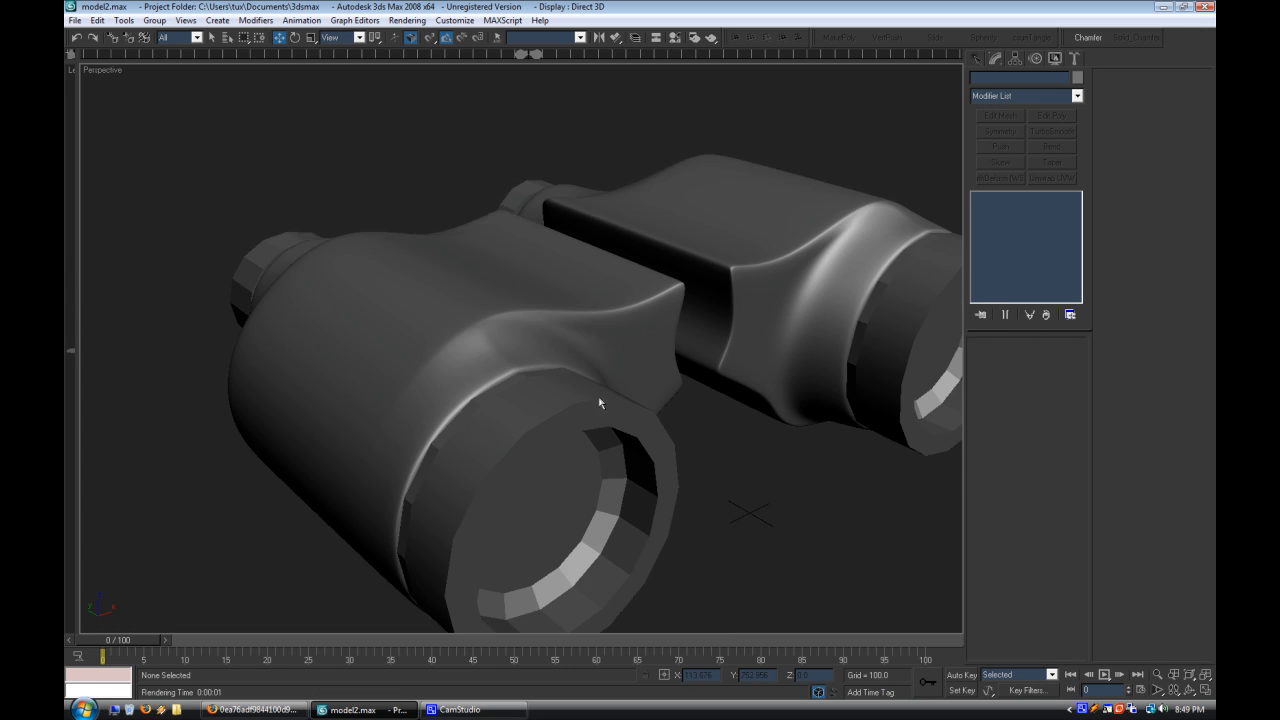
{"action": "key", "text": "shift+q"}
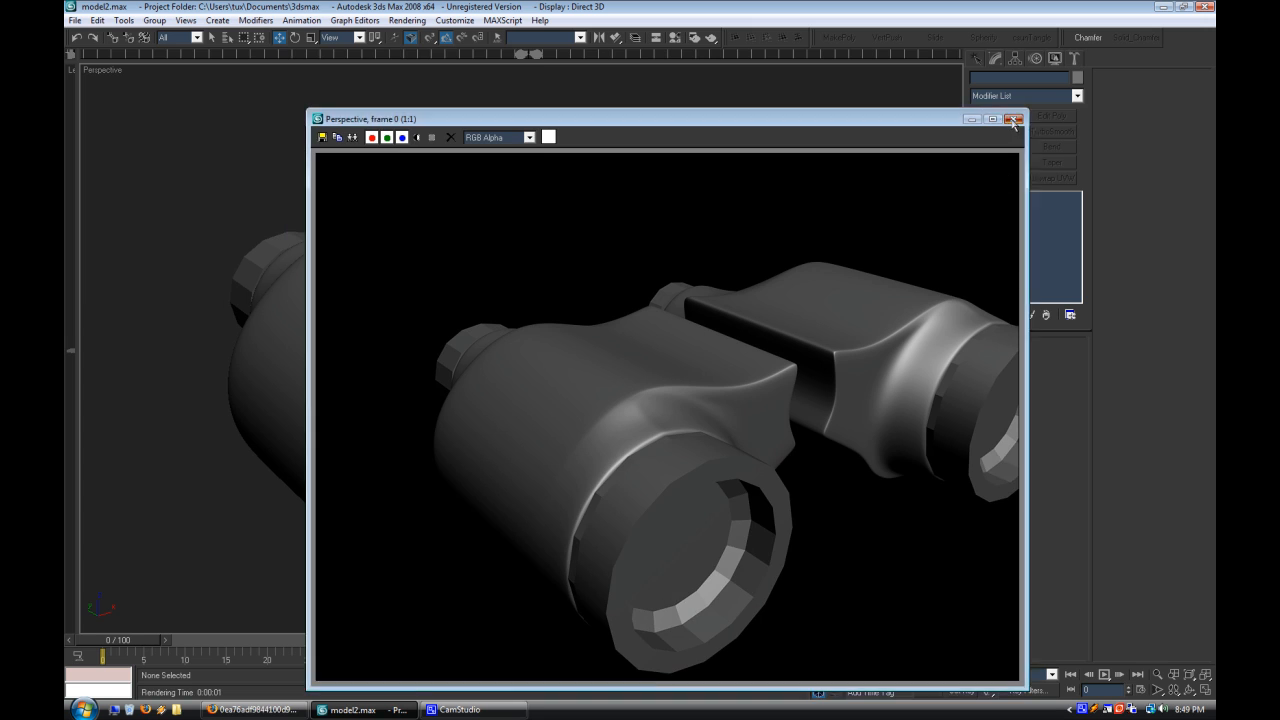
{"action": "left_click", "coordinate": [1014, 120]}
{"action": "key", "text": "alt+Tab"}
{"action": "key", "text": "alt+Tab"}
{"action": "scroll", "coordinate": [585, 436], "scroll_direction": "up", "scroll_amount": 5}
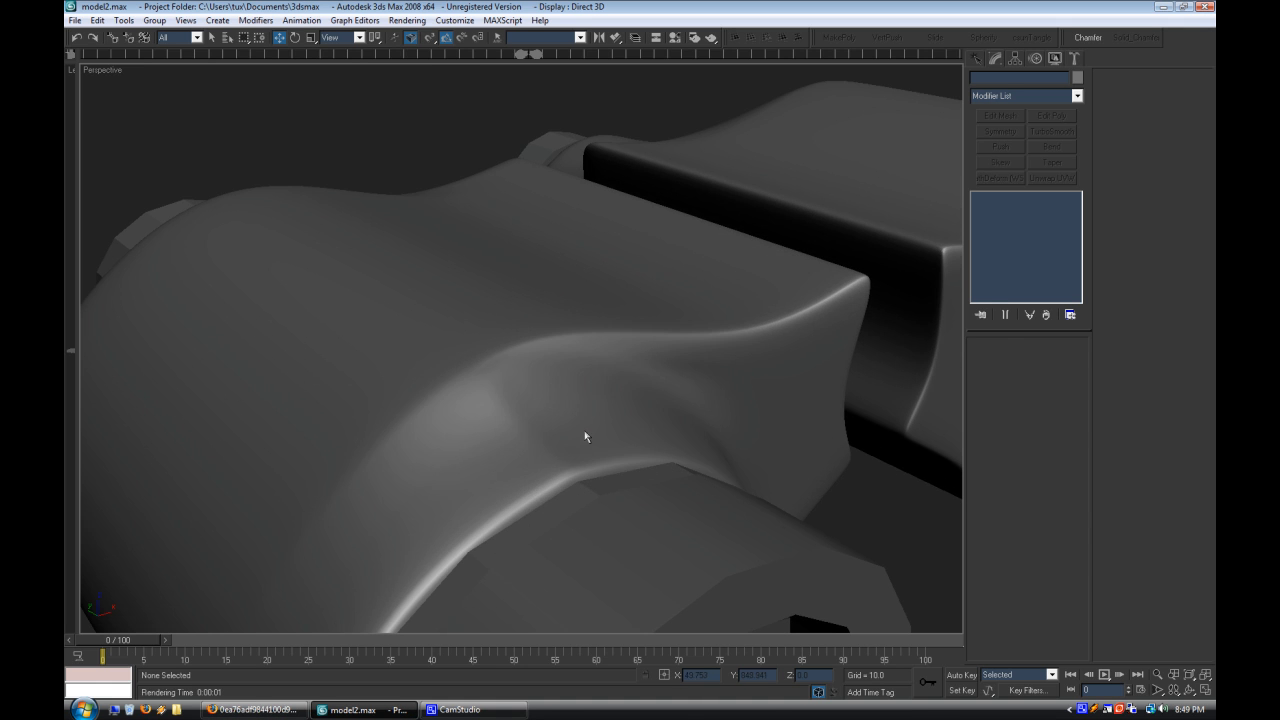
Step: Display edged faces on the binocular body and undo the most recent vertex operations
{"action": "left_click", "coordinate": [1017, 230]}
{"action": "right_click", "coordinate": [109, 70]}
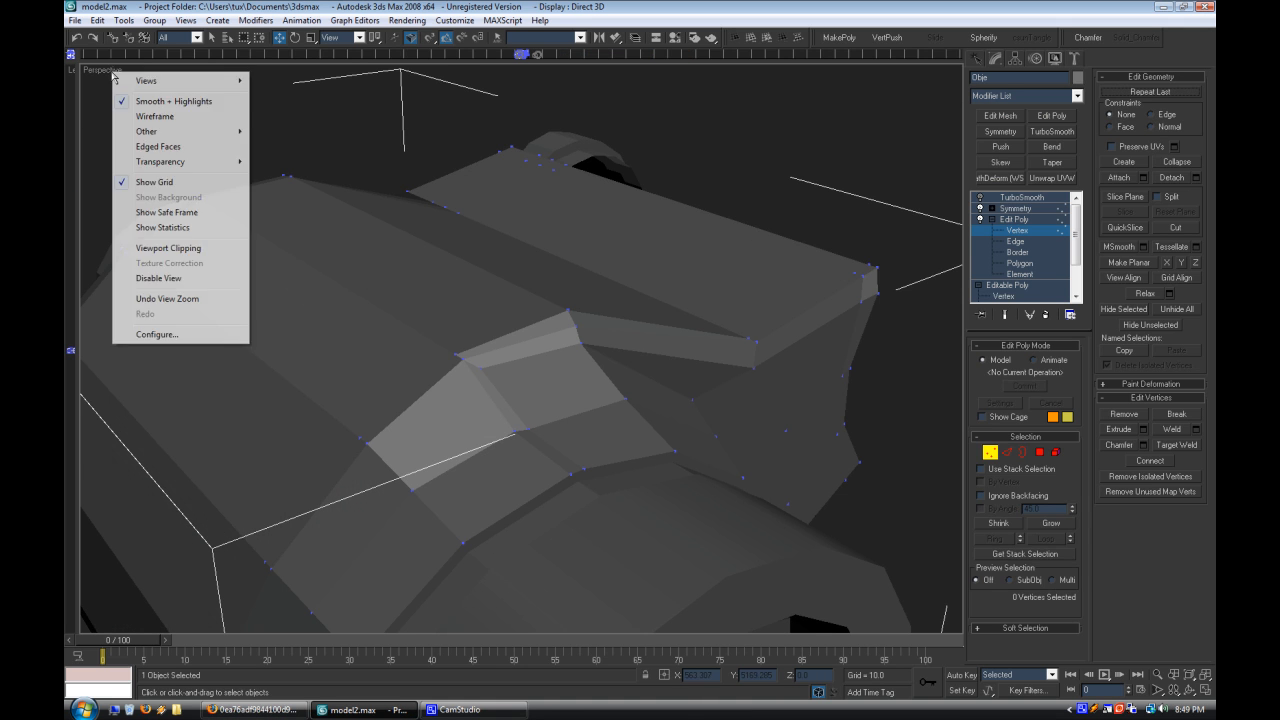
{"action": "left_click", "coordinate": [152, 145]}
{"action": "key", "text": "ctrl+z"}
{"action": "key", "text": "ctrl+z"}
{"action": "key", "text": "ctrl+z"}
{"action": "key", "text": "ctrl+z"}
{"action": "key", "text": "ctrl+z"}
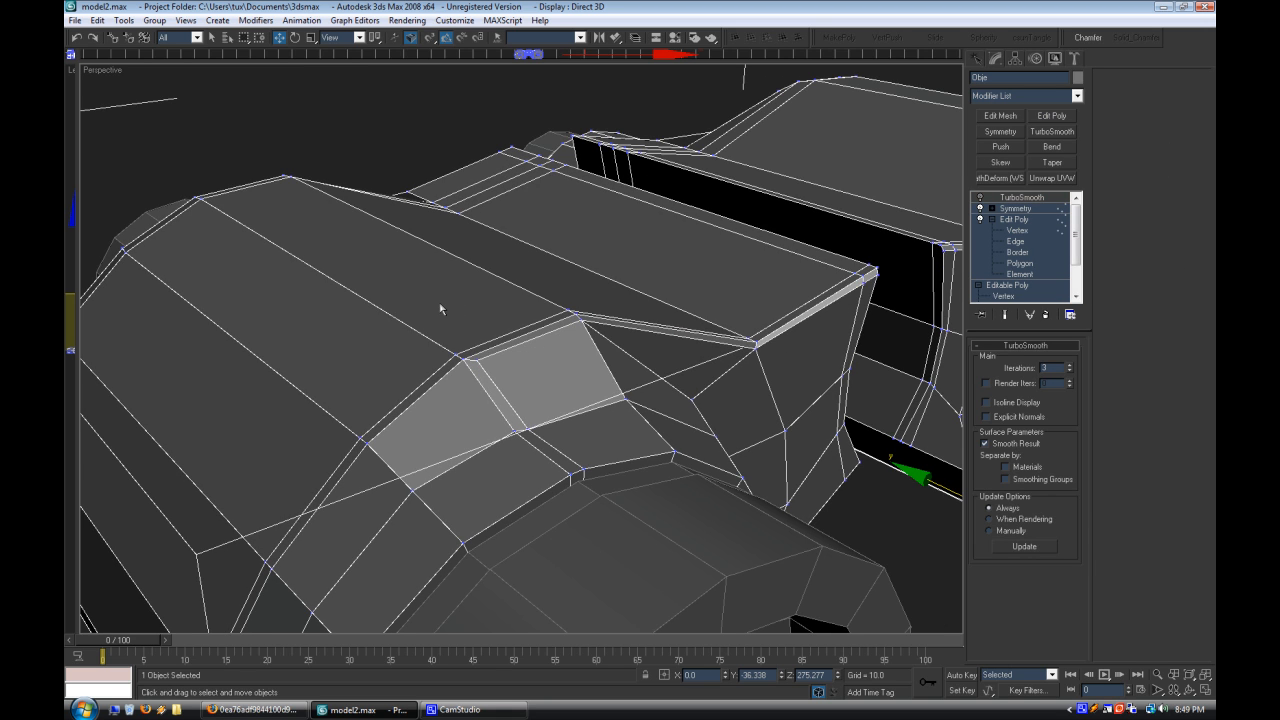
Step: Examine the control-mesh vertices around the ridge above the objective ring from both sides
{"action": "middle_click_drag", "start_coordinate": [591, 443], "coordinate": [571, 457], "text": "alt"}
{"action": "left_click", "coordinate": [1040, 230]}
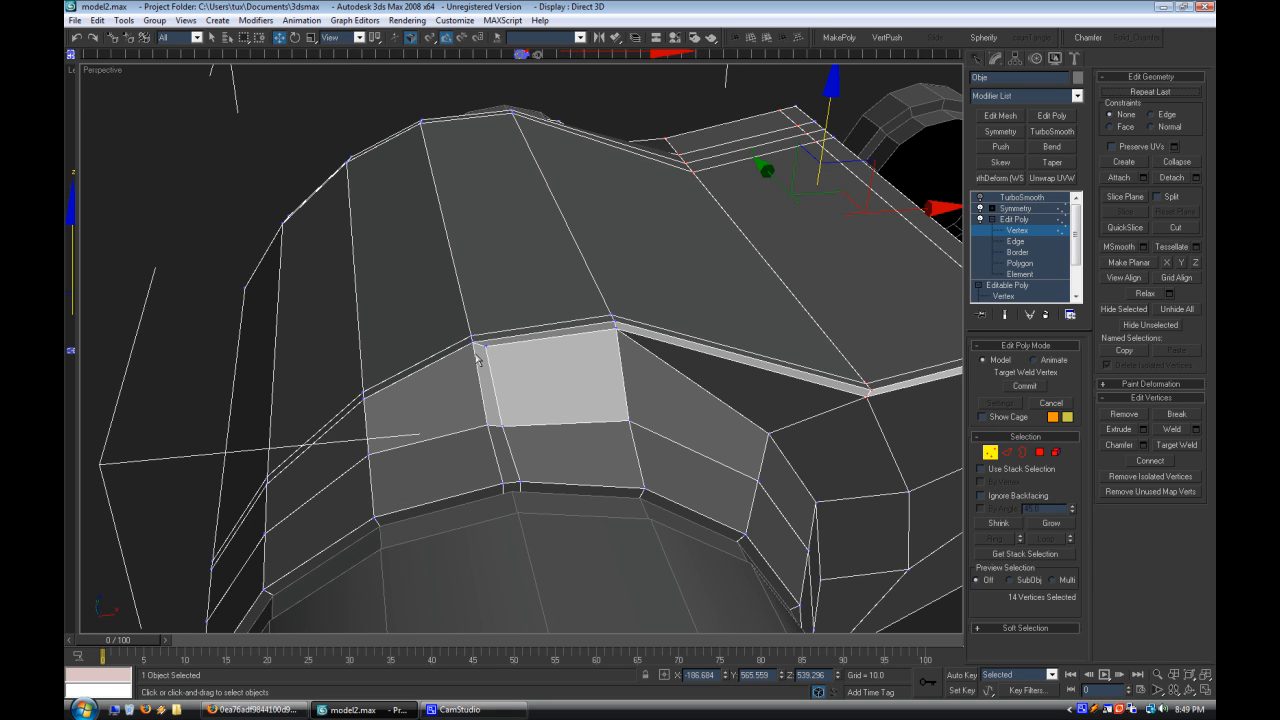
{"action": "middle_click_drag", "start_coordinate": [522, 386], "coordinate": [538, 321], "text": "alt"}
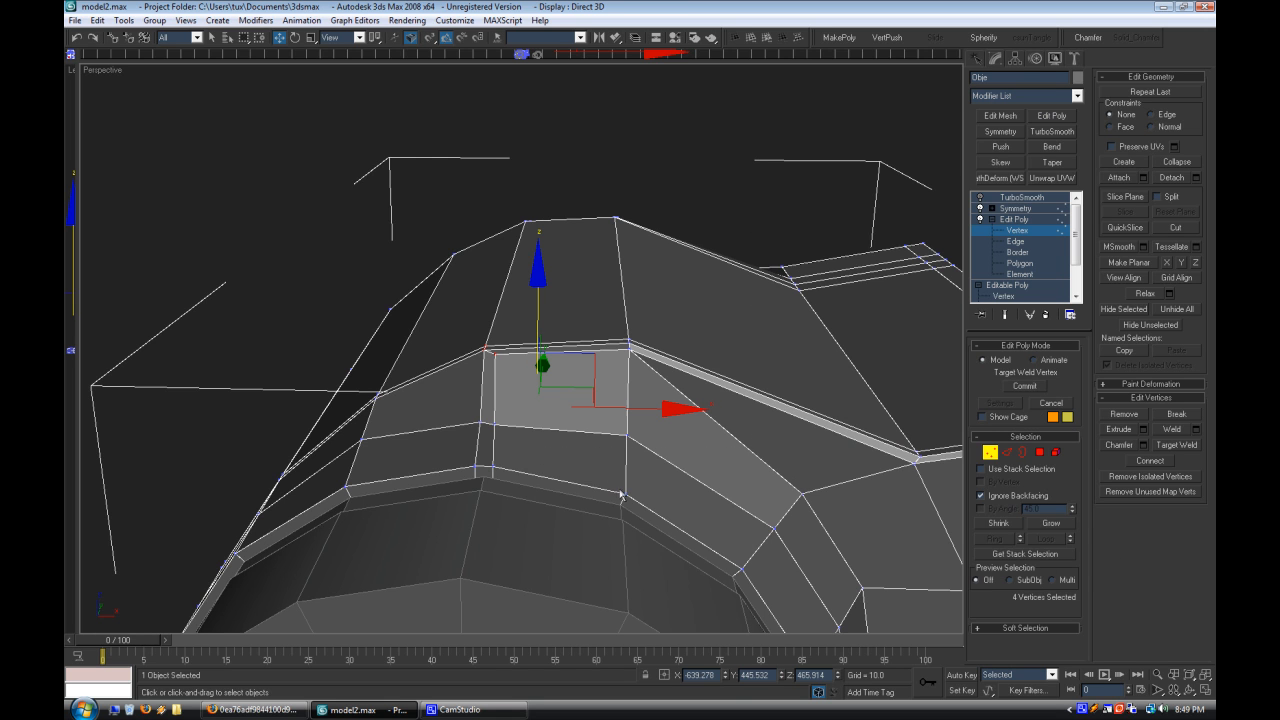
{"action": "middle_click_drag", "start_coordinate": [530, 391], "coordinate": [636, 449], "text": "alt"}
{"action": "middle_click_drag", "start_coordinate": [560, 330], "coordinate": [502, 320], "text": "alt"}
{"action": "left_click_drag", "start_coordinate": [524, 298], "coordinate": [530, 300]}
{"action": "middle_click_drag", "start_coordinate": [530, 300], "coordinate": [632, 400], "text": "alt"}
{"action": "left_click", "coordinate": [526, 411]}
{"action": "scroll", "coordinate": [525, 410], "scroll_direction": "up", "scroll_amount": 3}
{"action": "scroll", "coordinate": [625, 425], "scroll_direction": "down", "scroll_amount": 2}
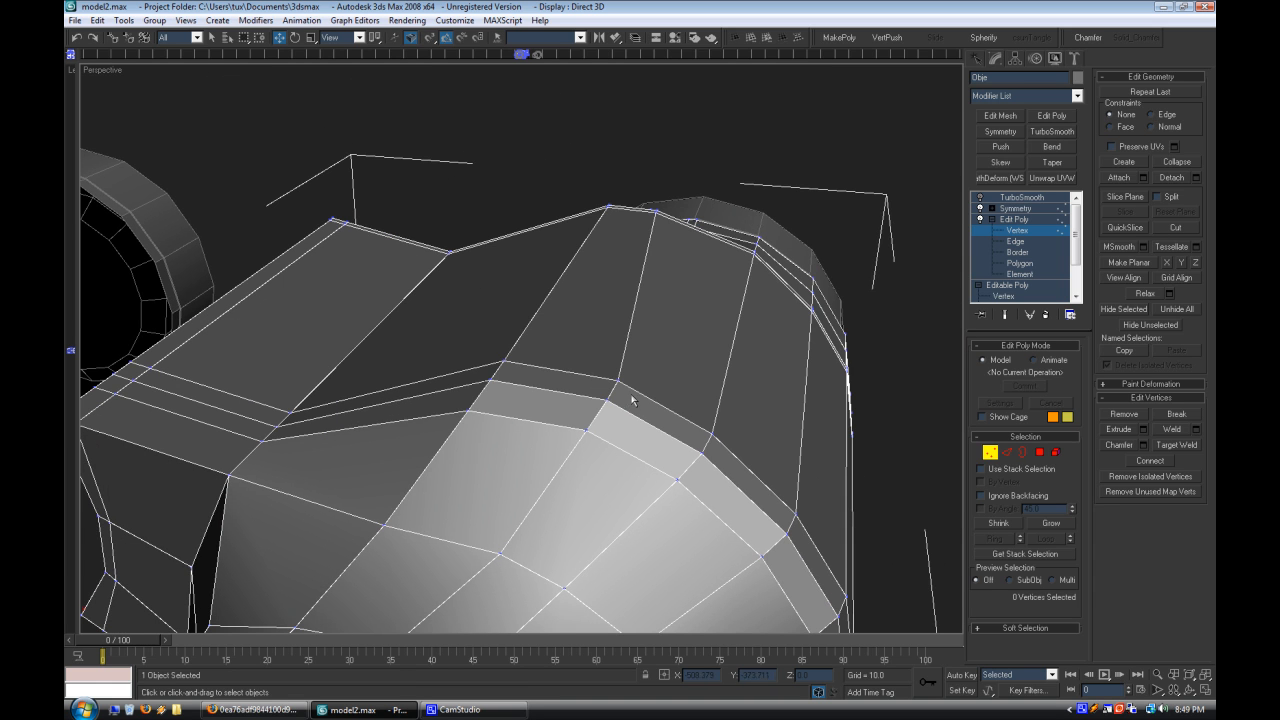
Step: Re-enable the body's TurboSmooth modifier and hide edged faces to check the smoothed ridge
{"action": "left_click", "coordinate": [1014, 219]}
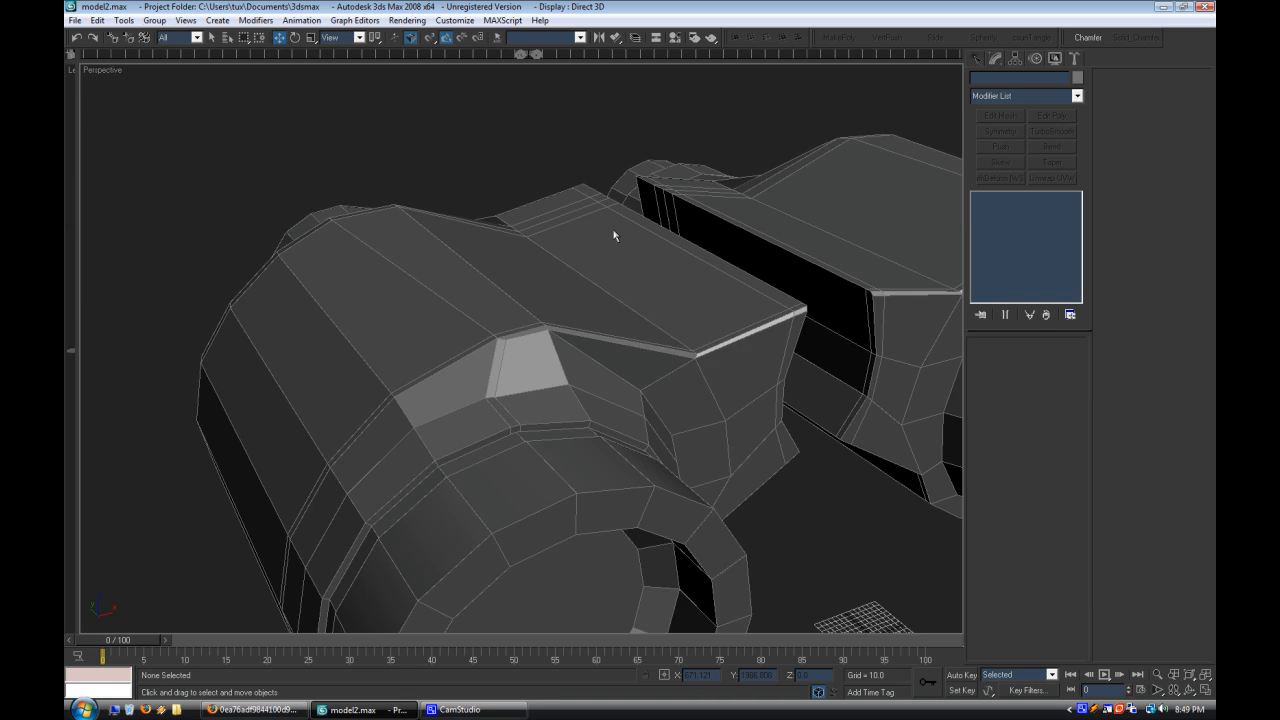
{"action": "left_click", "coordinate": [534, 337]}
{"action": "left_click", "coordinate": [980, 197]}
{"action": "left_click", "coordinate": [143, 75]}
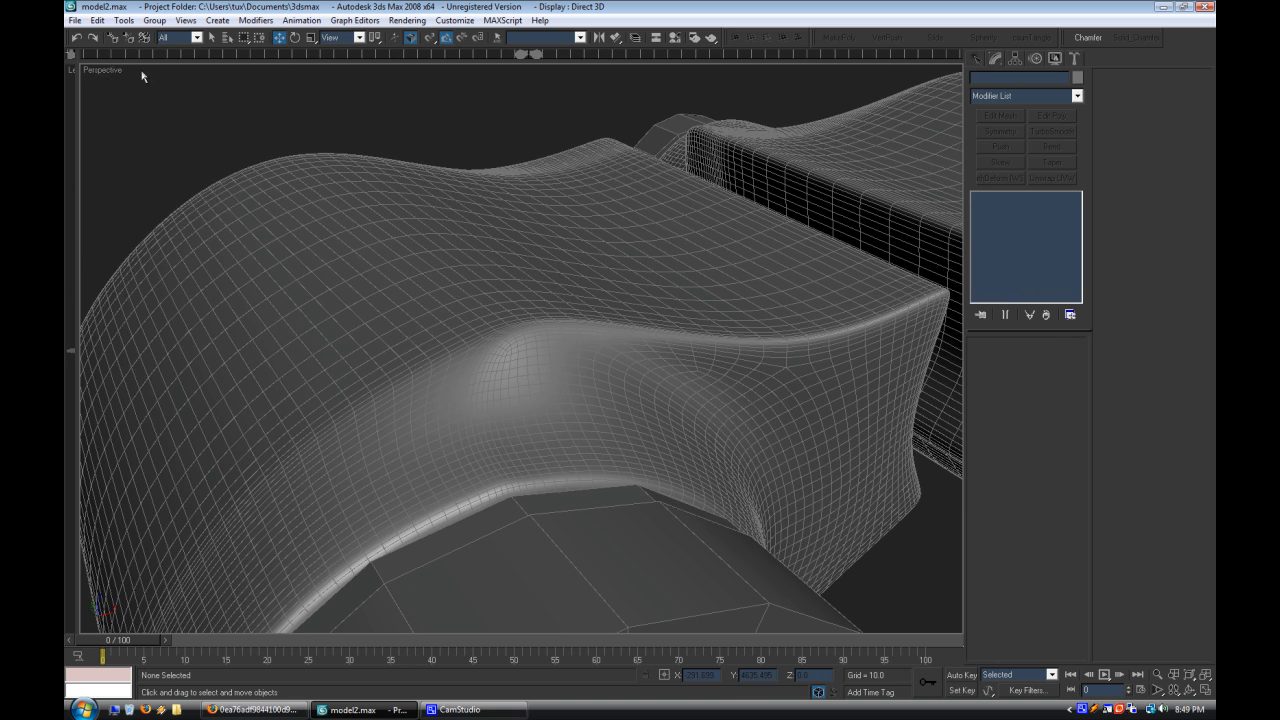
{"action": "right_click", "coordinate": [100, 70]}
{"action": "left_click", "coordinate": [147, 143]}
{"action": "scroll", "coordinate": [386, 337], "scroll_direction": "down", "scroll_amount": 6}
{"action": "middle_click_drag", "start_coordinate": [386, 337], "coordinate": [404, 302], "text": "alt"}
{"action": "scroll", "coordinate": [561, 328], "scroll_direction": "up", "scroll_amount": 8}
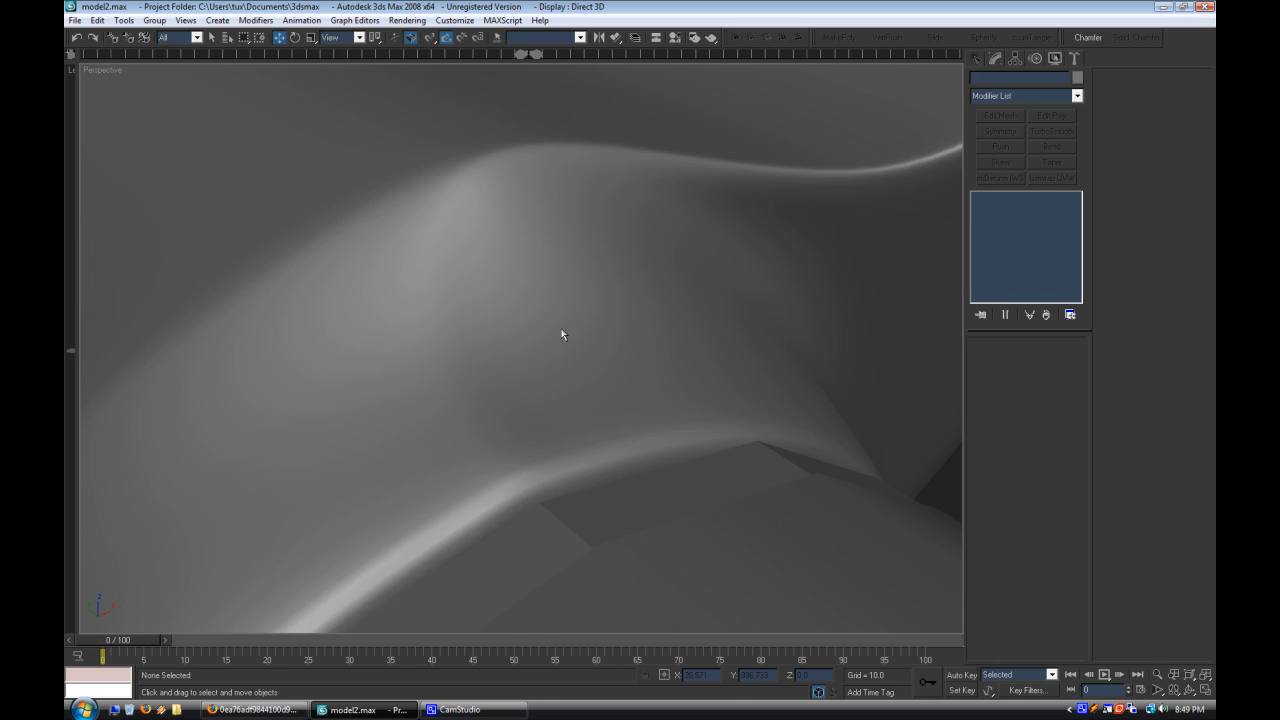
Step: Move the closely spaced vertices above the objective ring apart to spread the narrow strip of faces
{"action": "left_click", "coordinate": [561, 328]}
{"action": "left_click", "coordinate": [1021, 232]}
{"action": "right_click", "coordinate": [95, 77]}
{"action": "right_click", "coordinate": [106, 50]}
{"action": "right_click", "coordinate": [94, 69]}
{"action": "left_click", "coordinate": [140, 143]}
{"action": "mouse_move", "coordinate": [300, 320]}
{"action": "middle_mouse_down", "text": "alt"}
{"action": "mouse_move", "coordinate": [363, 371]}
{"action": "mouse_move", "coordinate": [477, 347]}
{"action": "middle_mouse_up", "text": "alt"}
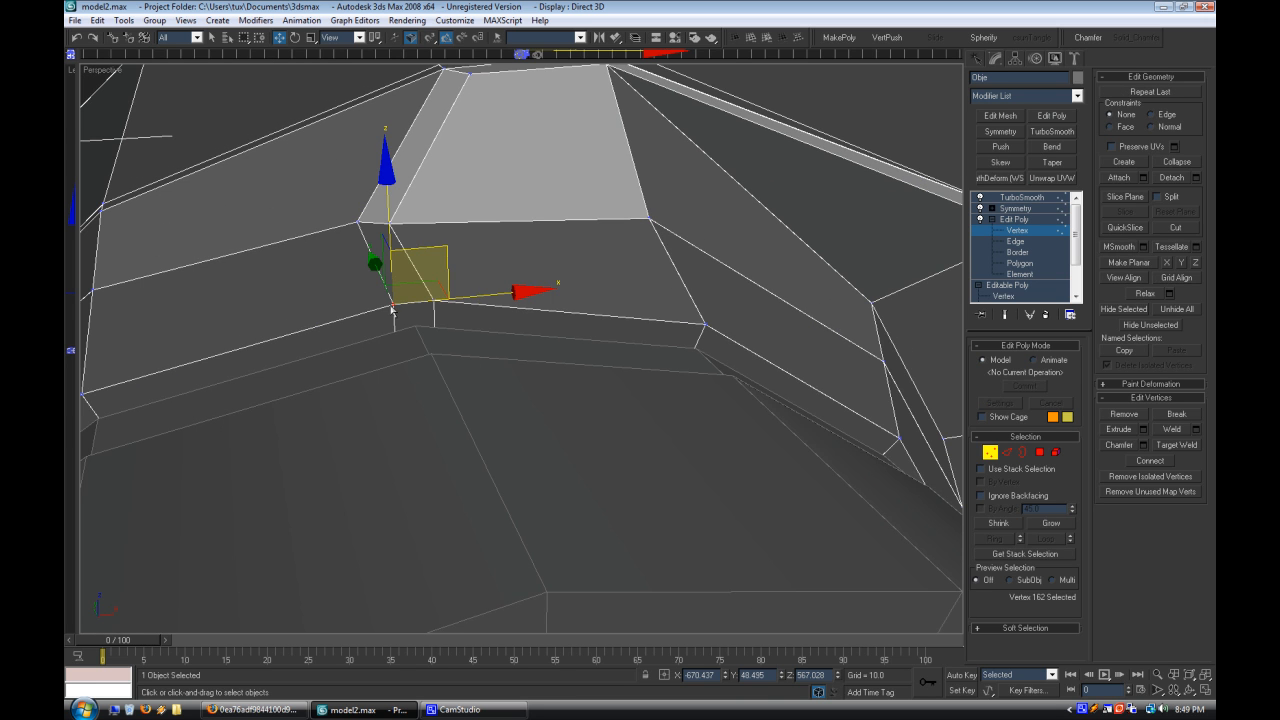
{"action": "middle_click_drag", "start_coordinate": [392, 311], "coordinate": [573, 302]}
{"action": "left_click_drag", "start_coordinate": [456, 319], "coordinate": [437, 322]}
{"action": "middle_click_drag", "start_coordinate": [437, 322], "coordinate": [438, 316], "text": "alt"}
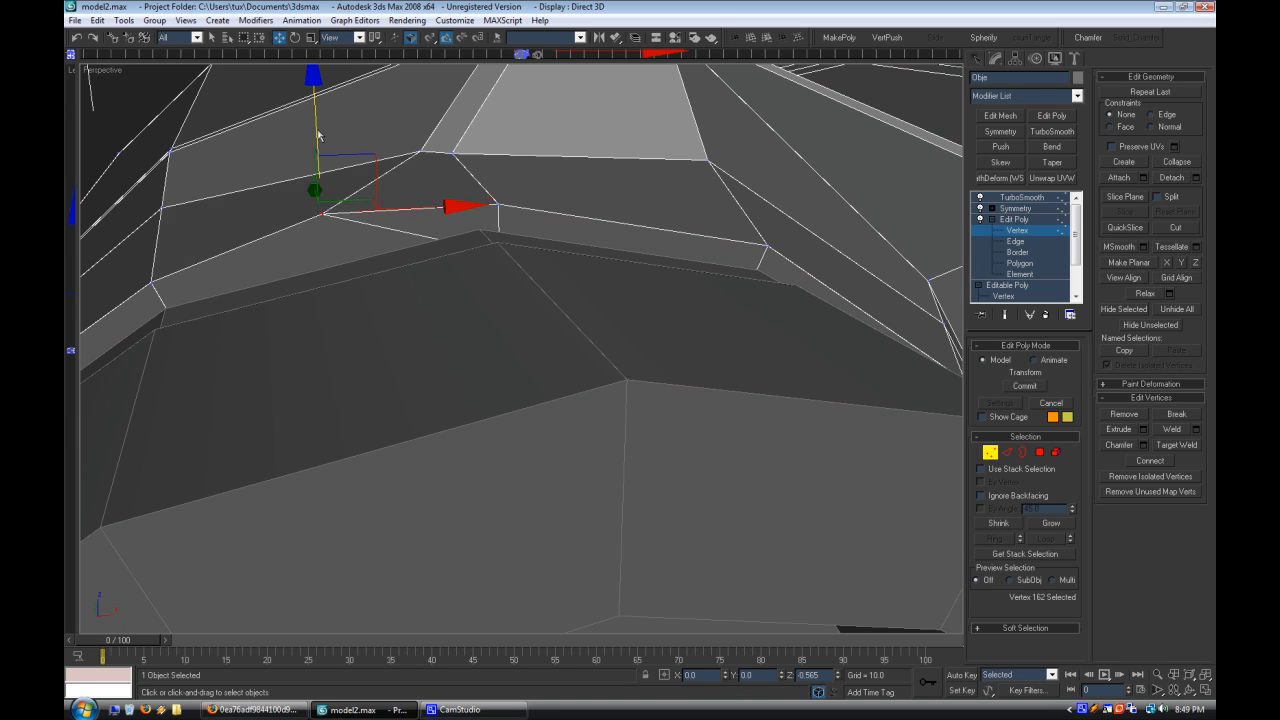
{"action": "middle_click_drag", "start_coordinate": [485, 208], "coordinate": [447, 232], "text": "alt"}
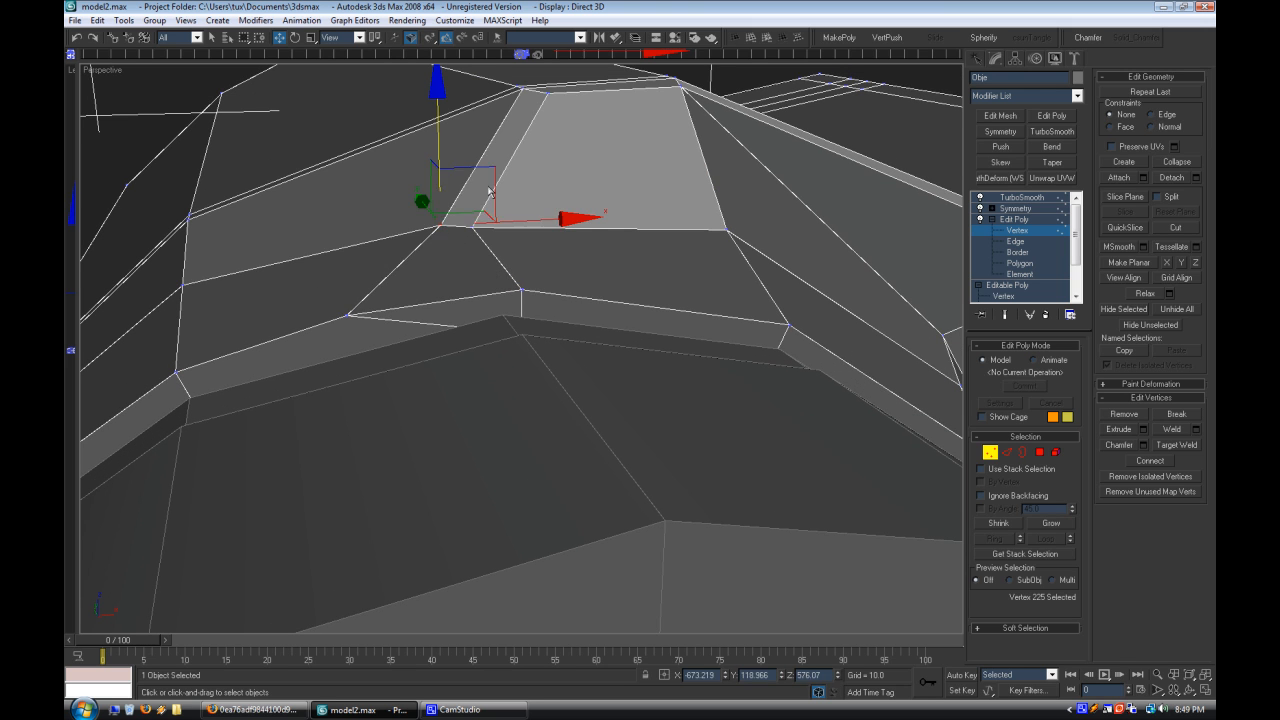
Step: Show the smoothed body without edged faces and compare it with the reference binoculars photo in the browser
{"action": "left_click", "coordinate": [1020, 197]}
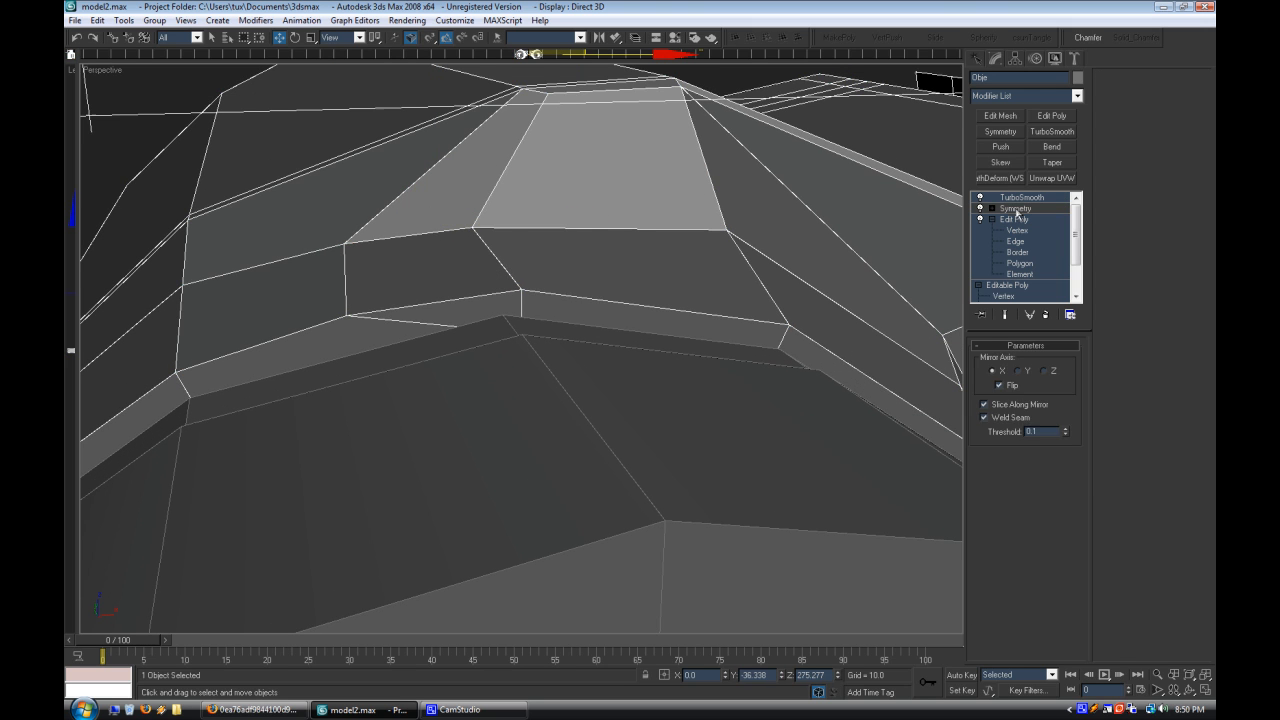
{"action": "right_click", "coordinate": [100, 70]}
{"action": "left_click", "coordinate": [167, 150]}
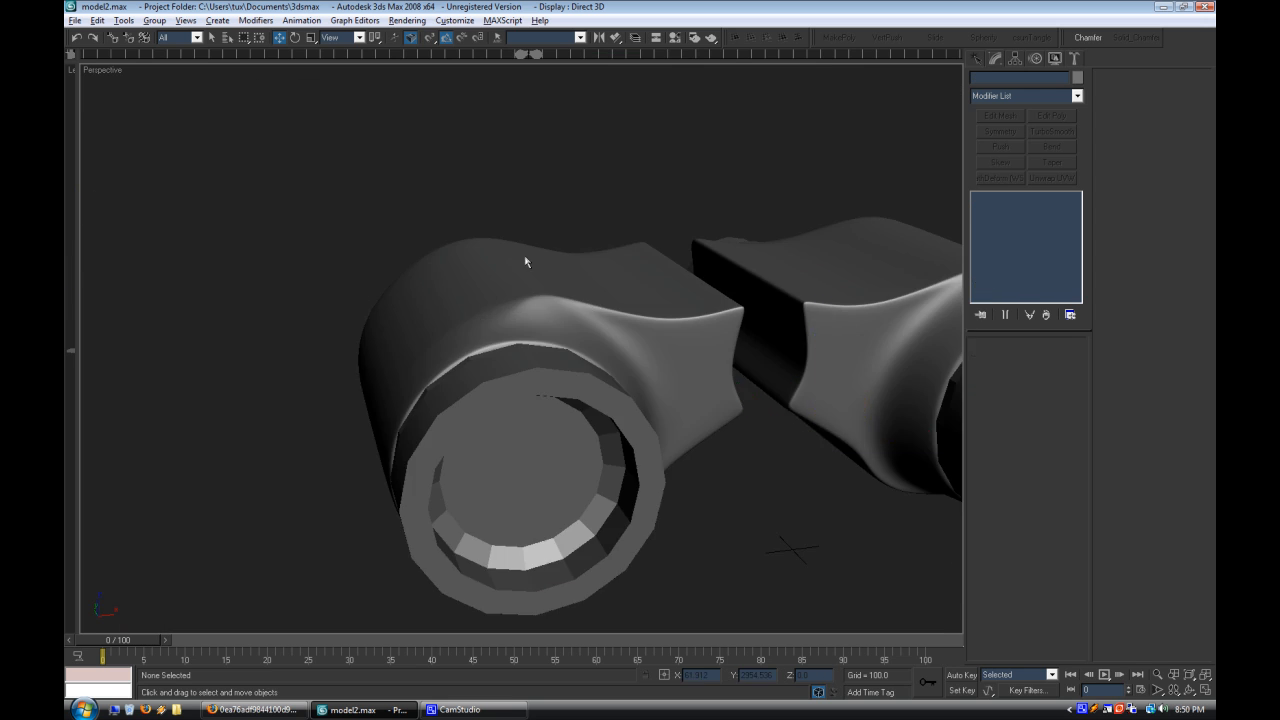
{"action": "middle_click_drag", "start_coordinate": [523, 260], "coordinate": [746, 269], "text": "alt"}
{"action": "left_click", "coordinate": [280, 709]}
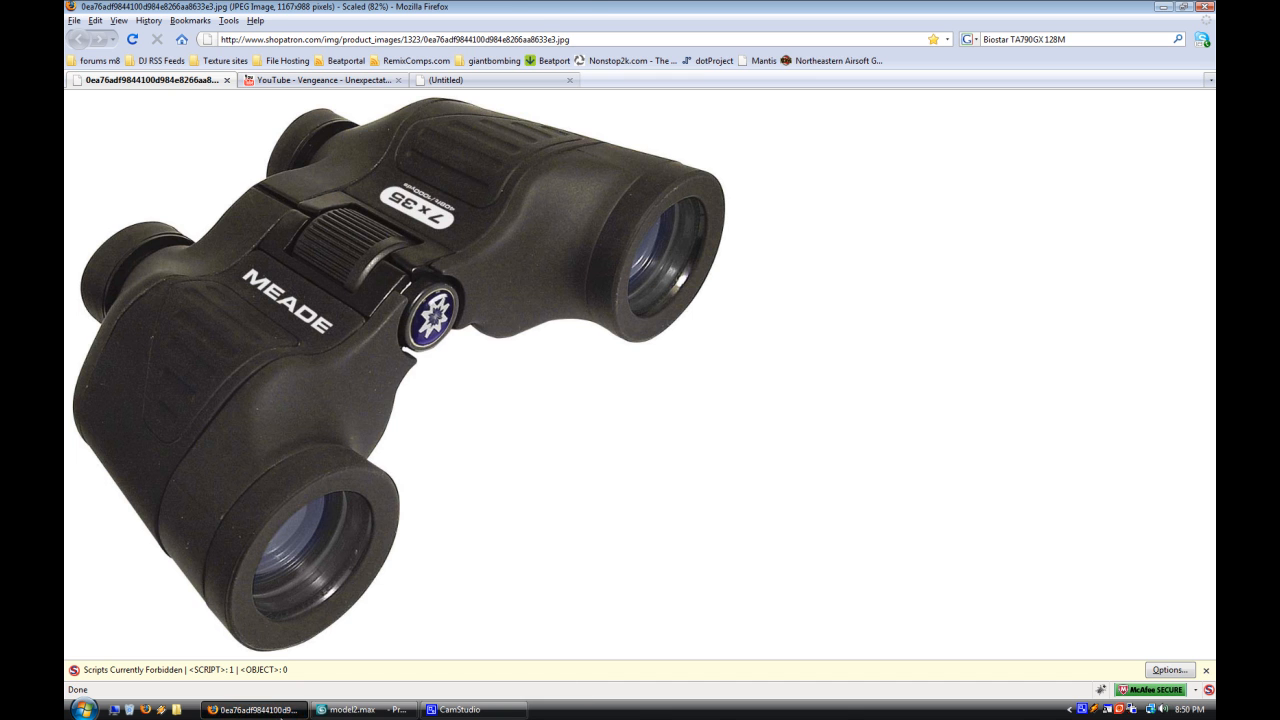
{"action": "left_click", "coordinate": [352, 709]}
{"action": "middle_click_drag", "start_coordinate": [674, 420], "coordinate": [854, 434], "text": "alt"}
Step: Connect the body's lengthwise edges with a new edge loop and slide it close to the rear taper
{"action": "left_click", "coordinate": [854, 434]}
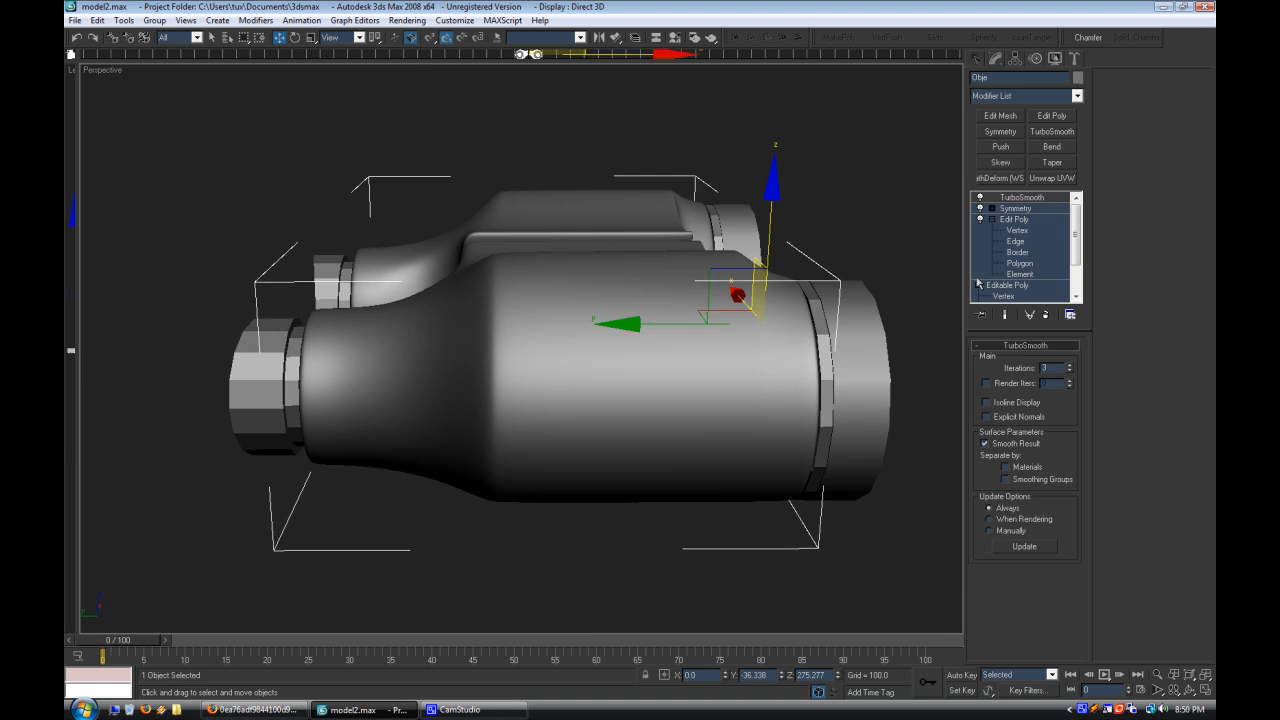
{"action": "left_click", "coordinate": [1015, 241]}
{"action": "right_click", "coordinate": [115, 72]}
{"action": "left_click", "coordinate": [150, 157]}
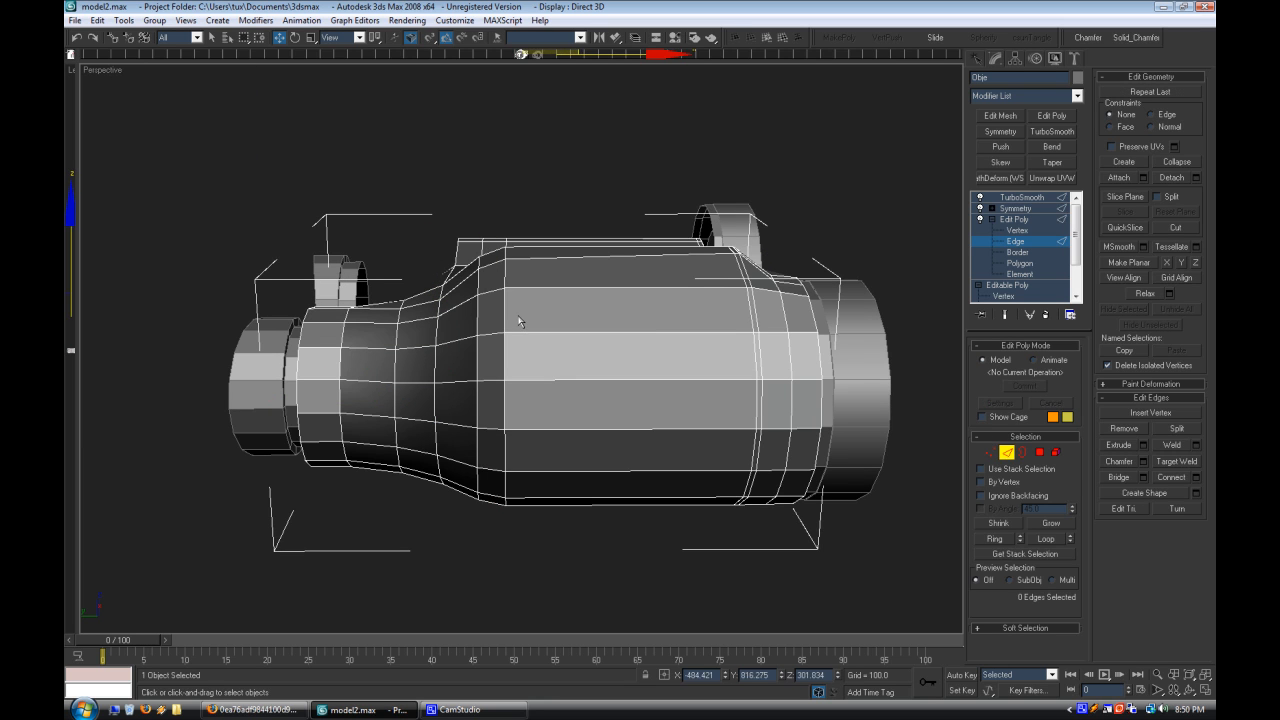
{"action": "left_click", "coordinate": [1014, 220]}
{"action": "left_click", "coordinate": [1030, 240]}
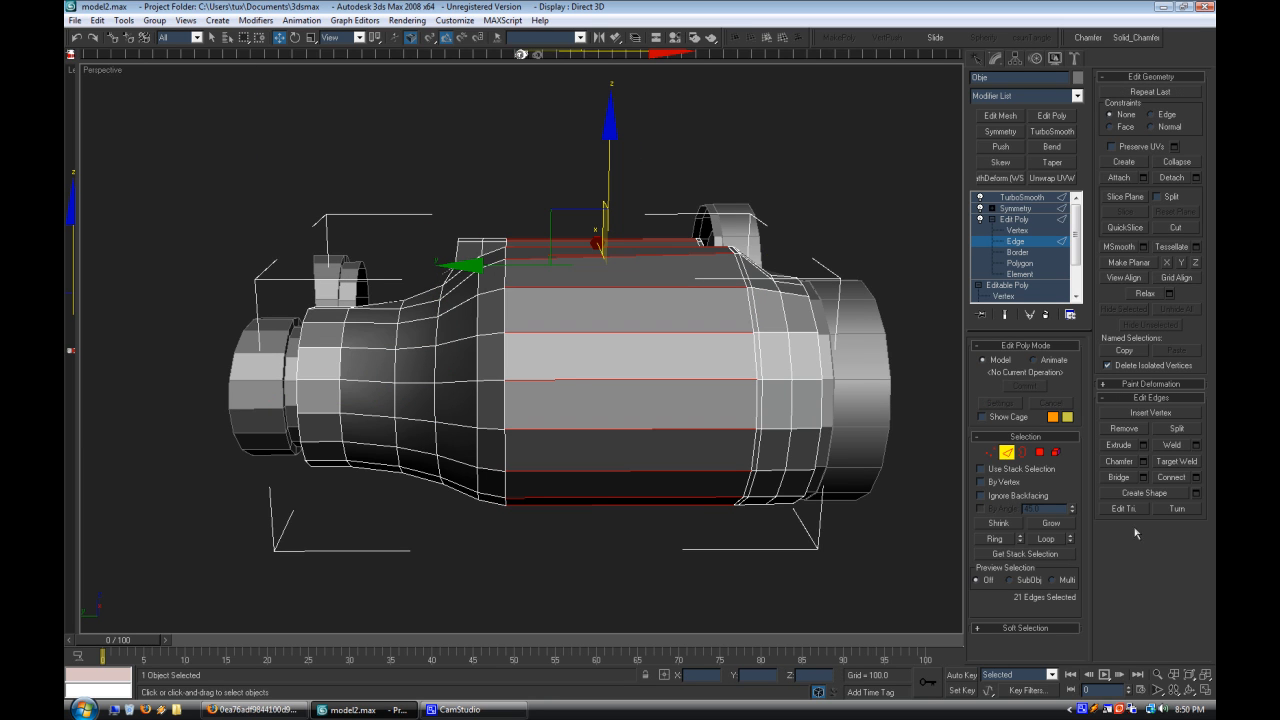
{"action": "left_click", "coordinate": [1197, 478]}
{"action": "left_click", "coordinate": [634, 408]}
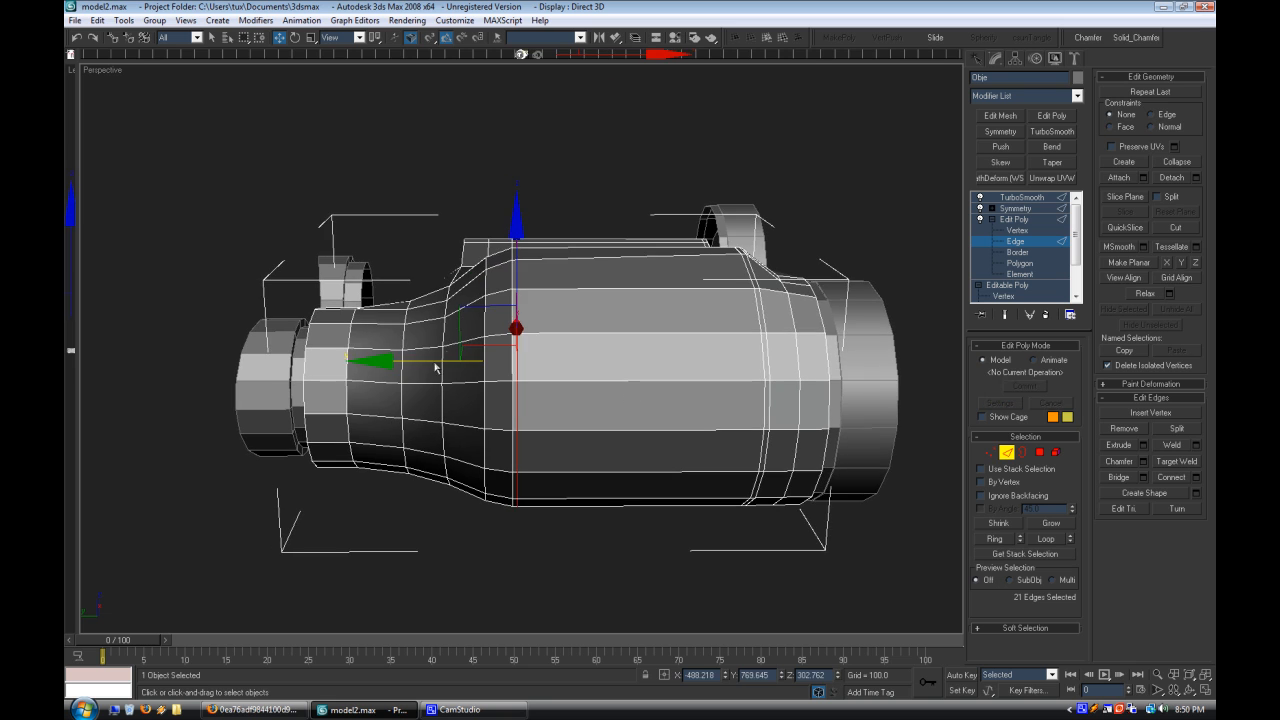
{"action": "left_click", "coordinate": [580, 408]}
Step: Lower the two edges just beneath the front rim of the body's inner bridge section
{"action": "middle_click_drag", "start_coordinate": [610, 410], "coordinate": [552, 357], "text": "alt"}
{"action": "scroll", "coordinate": [560, 448], "scroll_direction": "up", "scroll_amount": 5}
{"action": "left_click_drag", "start_coordinate": [592, 300], "coordinate": [523, 314]}
{"action": "scroll", "coordinate": [524, 330], "scroll_direction": "down", "scroll_amount": 5}
{"action": "middle_click_drag", "start_coordinate": [528, 400], "coordinate": [557, 366], "text": "alt"}
{"action": "scroll", "coordinate": [582, 383], "scroll_direction": "up", "scroll_amount": 5}
{"action": "left_click", "coordinate": [574, 343]}
{"action": "scroll", "coordinate": [570, 346], "scroll_direction": "down", "scroll_amount": 5}
{"action": "scroll", "coordinate": [557, 366], "scroll_direction": "up", "scroll_amount": 4}
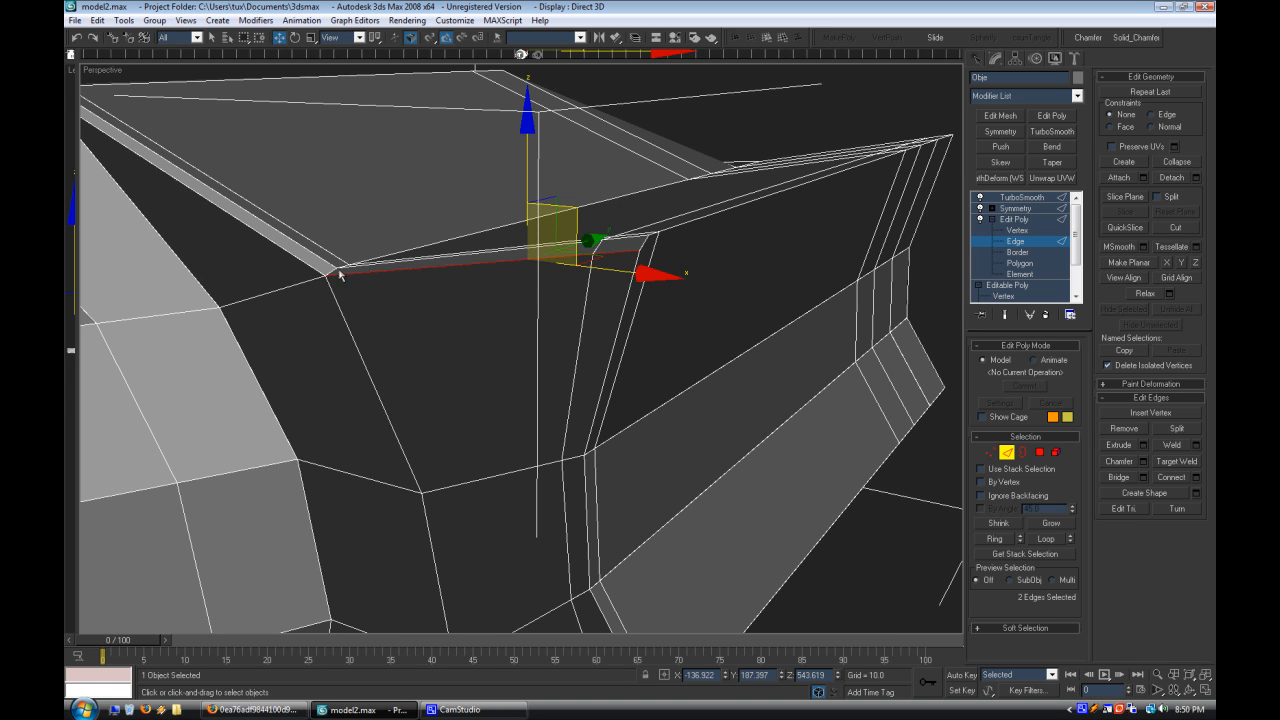
{"action": "left_click_drag", "start_coordinate": [525, 176], "coordinate": [541, 234]}
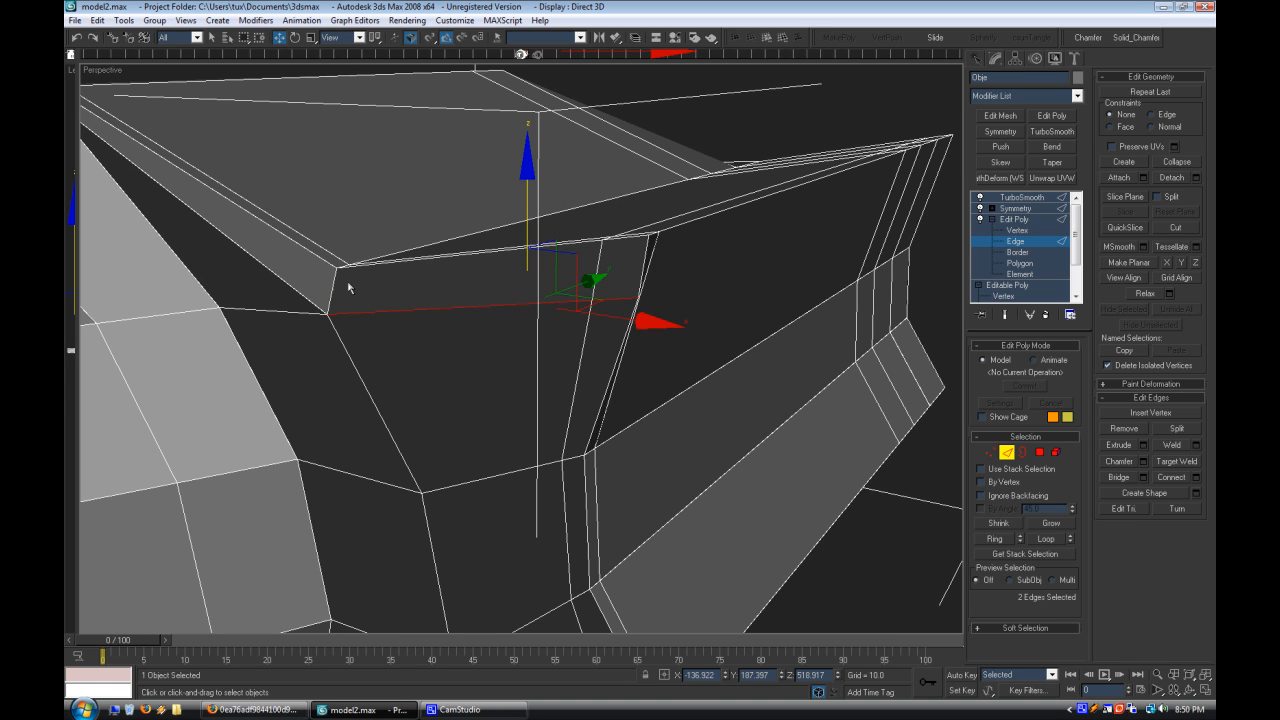
Step: Return to the TurboSmooth result, hide edged faces and inspect the reshaped front ridge
{"action": "scroll", "coordinate": [489, 359], "scroll_direction": "down", "scroll_amount": 3}
{"action": "middle_click_drag", "start_coordinate": [489, 359], "coordinate": [418, 164], "text": "alt"}
{"action": "left_click", "coordinate": [511, 326]}
{"action": "scroll", "coordinate": [611, 380], "scroll_direction": "up", "scroll_amount": 3}
{"action": "scroll", "coordinate": [486, 394], "scroll_direction": "down", "scroll_amount": 4}
{"action": "middle_click_drag", "start_coordinate": [755, 287], "coordinate": [955, 405]}
{"action": "left_click", "coordinate": [1025, 209]}
{"action": "left_click", "coordinate": [1022, 198]}
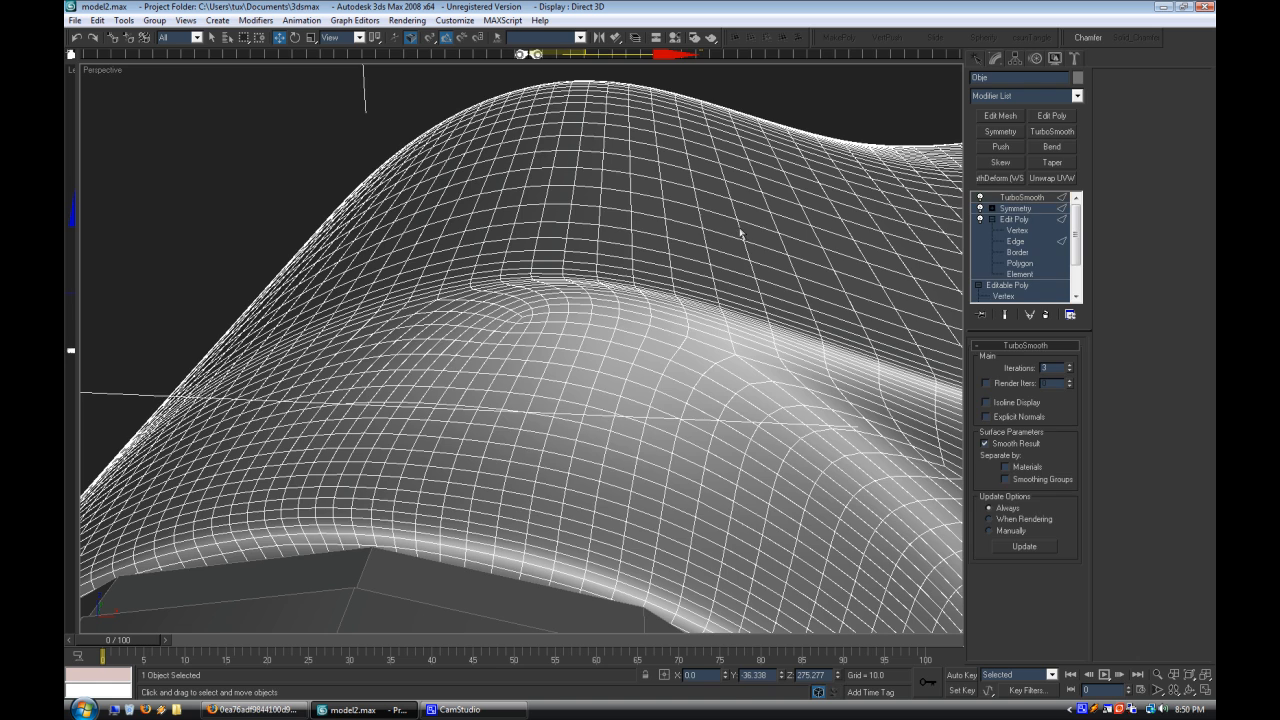
{"action": "left_click", "coordinate": [783, 110]}
{"action": "right_click", "coordinate": [115, 71]}
{"action": "left_click", "coordinate": [173, 138]}
{"action": "scroll", "coordinate": [424, 362], "scroll_direction": "down", "scroll_amount": 5}
{"action": "middle_click_drag", "start_coordinate": [441, 356], "coordinate": [540, 384], "text": "alt"}
{"action": "scroll", "coordinate": [622, 376], "scroll_direction": "down", "scroll_amount": 5}
{"action": "scroll", "coordinate": [563, 386], "scroll_direction": "up", "scroll_amount": 5}
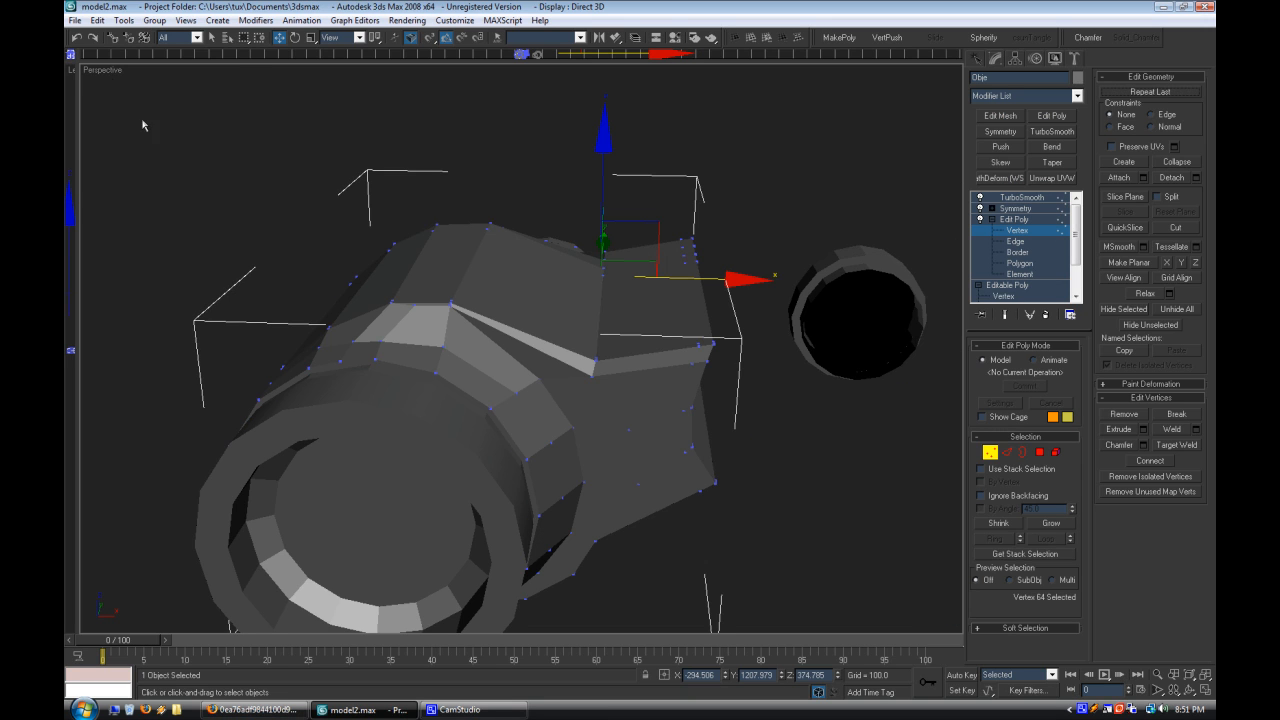
Step: Display edged faces and examine the edges around the front flare and underside of the body
{"action": "right_click", "coordinate": [110, 70]}
{"action": "left_click", "coordinate": [171, 143]}
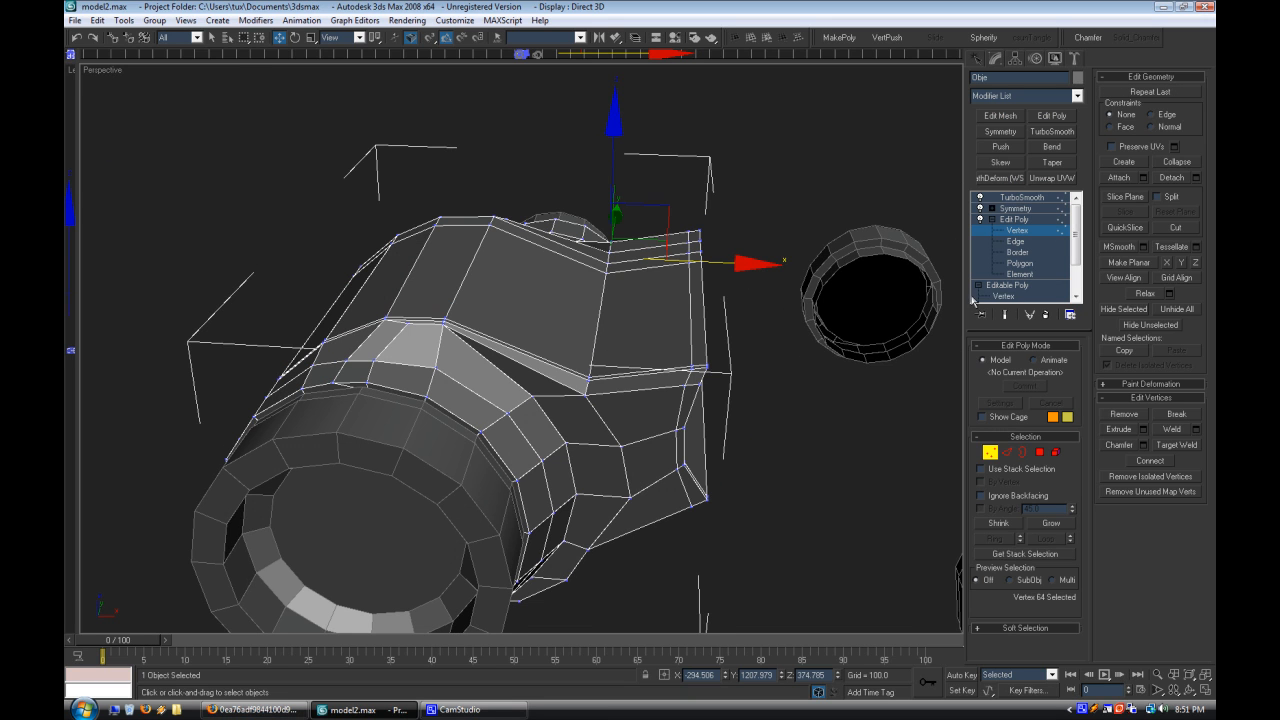
{"action": "left_click", "coordinate": [1032, 254]}
{"action": "left_click", "coordinate": [560, 438]}
{"action": "middle_click_drag", "start_coordinate": [560, 438], "coordinate": [600, 372], "text": "alt"}
{"action": "left_click", "coordinate": [546, 362], "text": "ctrl"}
{"action": "left_click", "coordinate": [527, 460], "text": "ctrl"}
{"action": "middle_click_drag", "start_coordinate": [527, 460], "coordinate": [612, 532], "text": "alt"}
{"action": "left_click_drag", "start_coordinate": [628, 512], "coordinate": [652, 517]}
{"action": "left_click", "coordinate": [637, 569]}
{"action": "middle_click_drag", "start_coordinate": [637, 569], "coordinate": [607, 446], "text": "alt"}
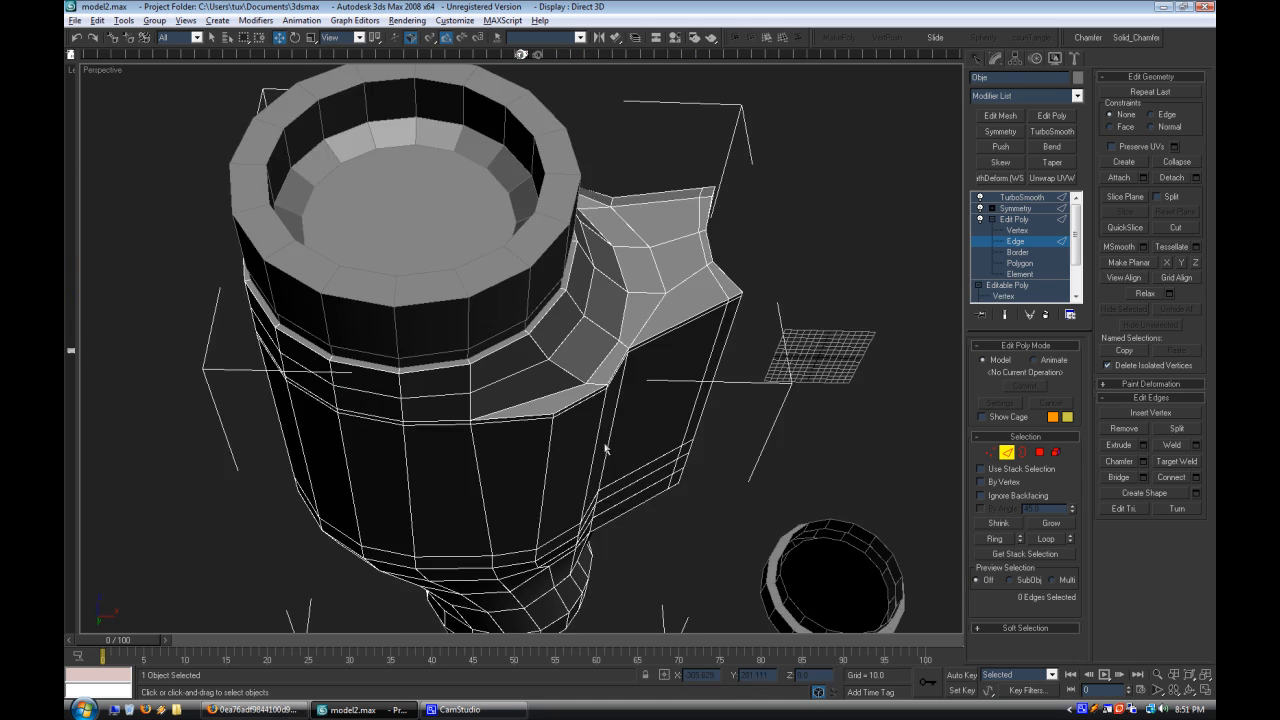
{"action": "scroll", "coordinate": [608, 446], "scroll_direction": "up", "scroll_amount": 3}
{"action": "left_click", "coordinate": [430, 484]}
{"action": "scroll", "coordinate": [430, 484], "scroll_direction": "up", "scroll_amount": 4}
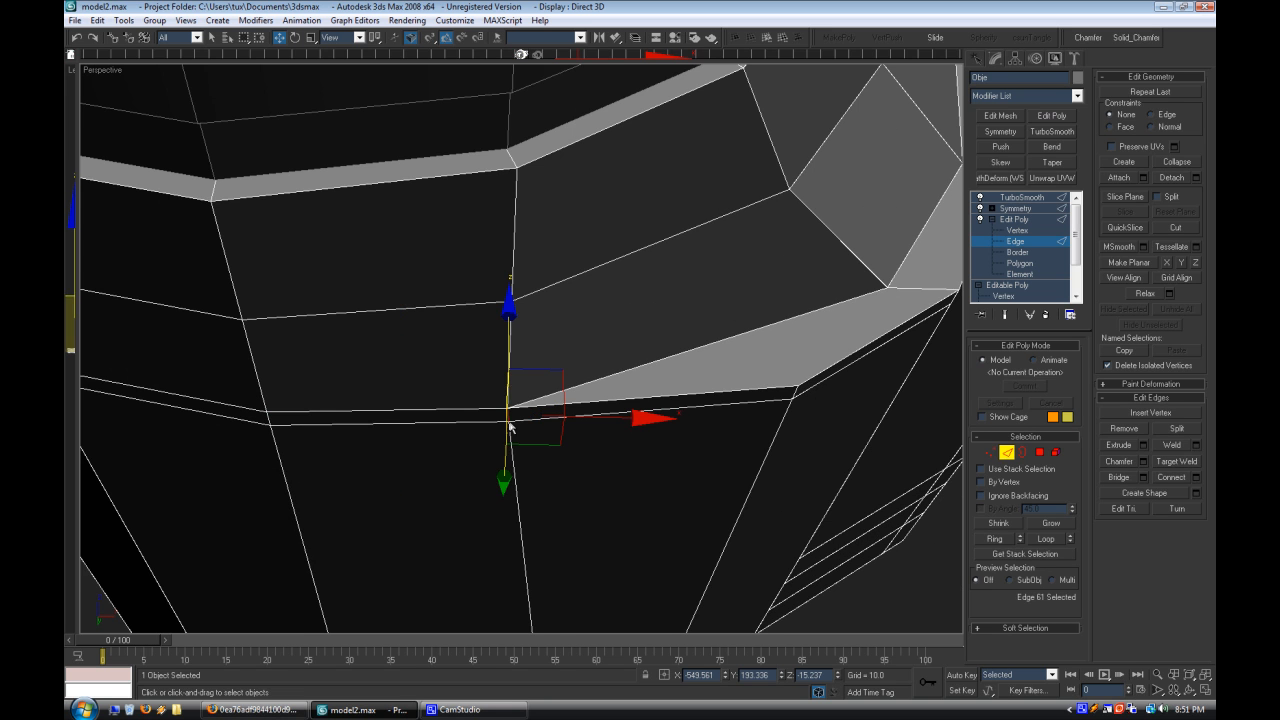
{"action": "scroll", "coordinate": [510, 356], "scroll_direction": "down", "scroll_amount": 3}
{"action": "left_click_drag", "start_coordinate": [588, 366], "coordinate": [609, 368]}
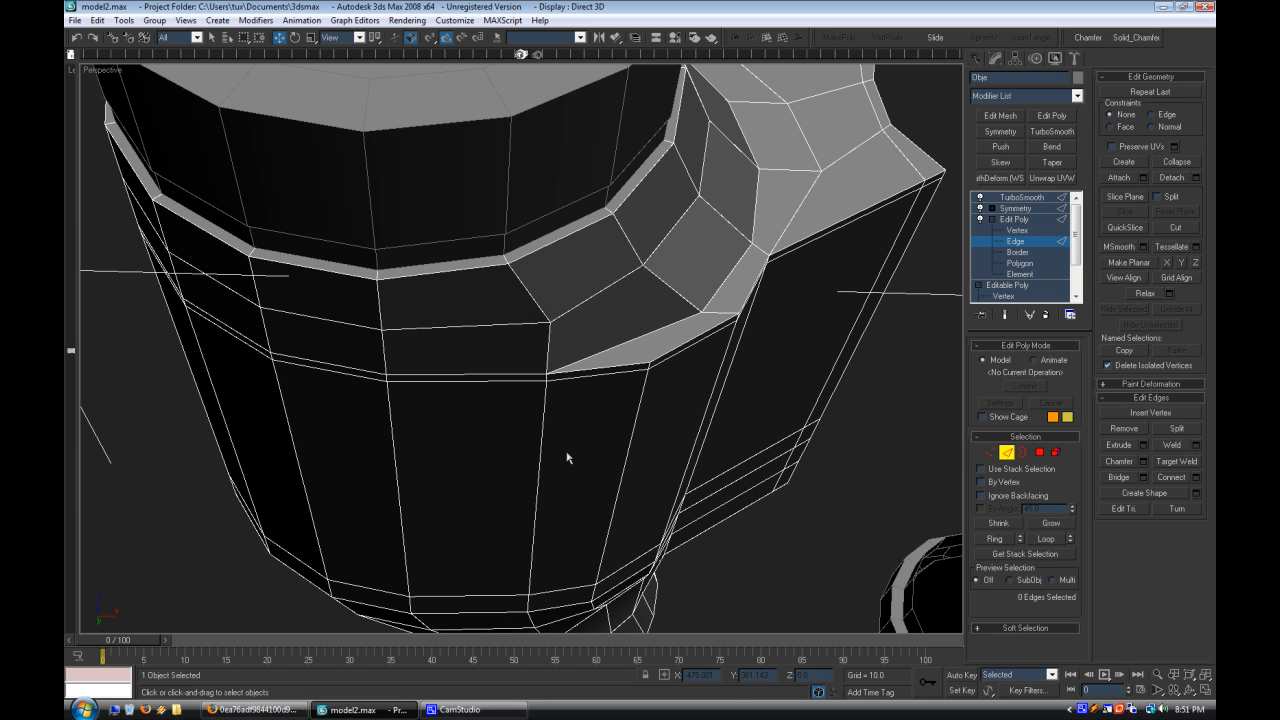
Step: Examine the vertices along the front ridge and below the rim of the inner bridge section
{"action": "left_click", "coordinate": [1017, 230]}
{"action": "scroll", "coordinate": [614, 384], "scroll_direction": "down", "scroll_amount": 5}
{"action": "middle_click_drag", "start_coordinate": [614, 384], "coordinate": [618, 510], "text": "alt"}
{"action": "scroll", "coordinate": [737, 446], "scroll_direction": "up", "scroll_amount": 3}
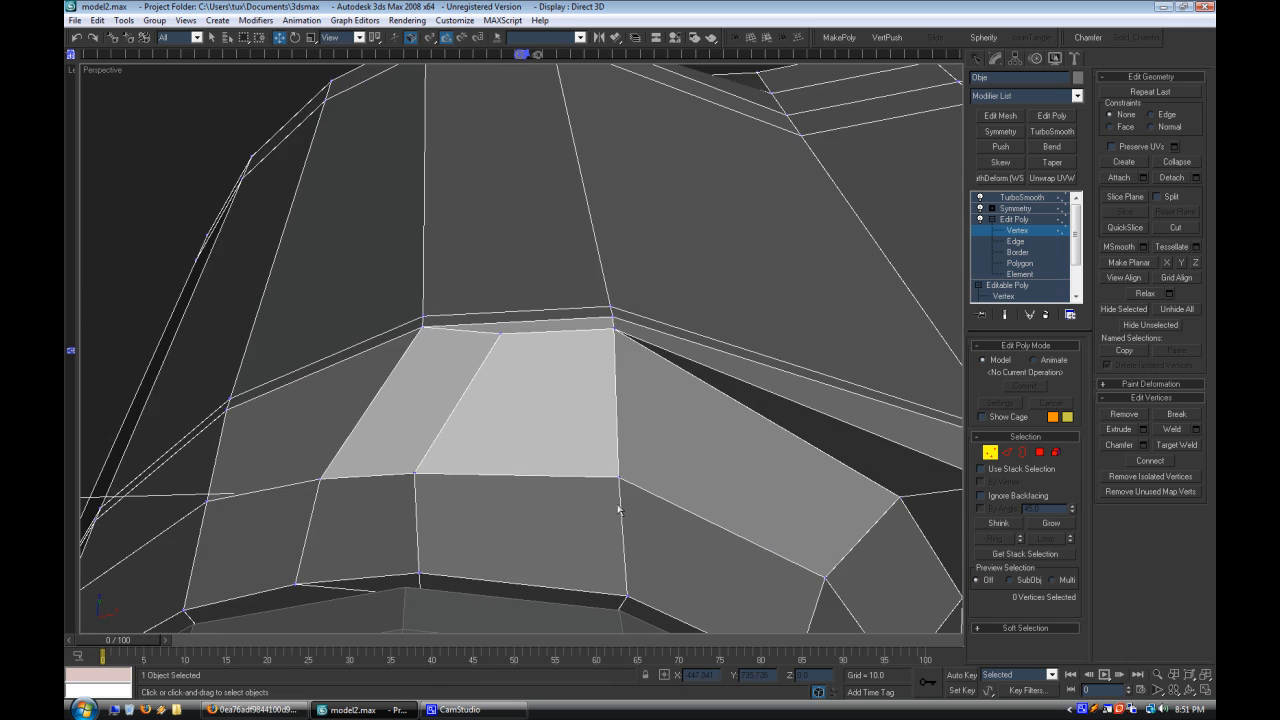
{"action": "middle_click_drag", "start_coordinate": [617, 360], "coordinate": [561, 401], "text": "alt"}
{"action": "middle_click_drag", "start_coordinate": [557, 297], "coordinate": [612, 300], "text": "alt"}
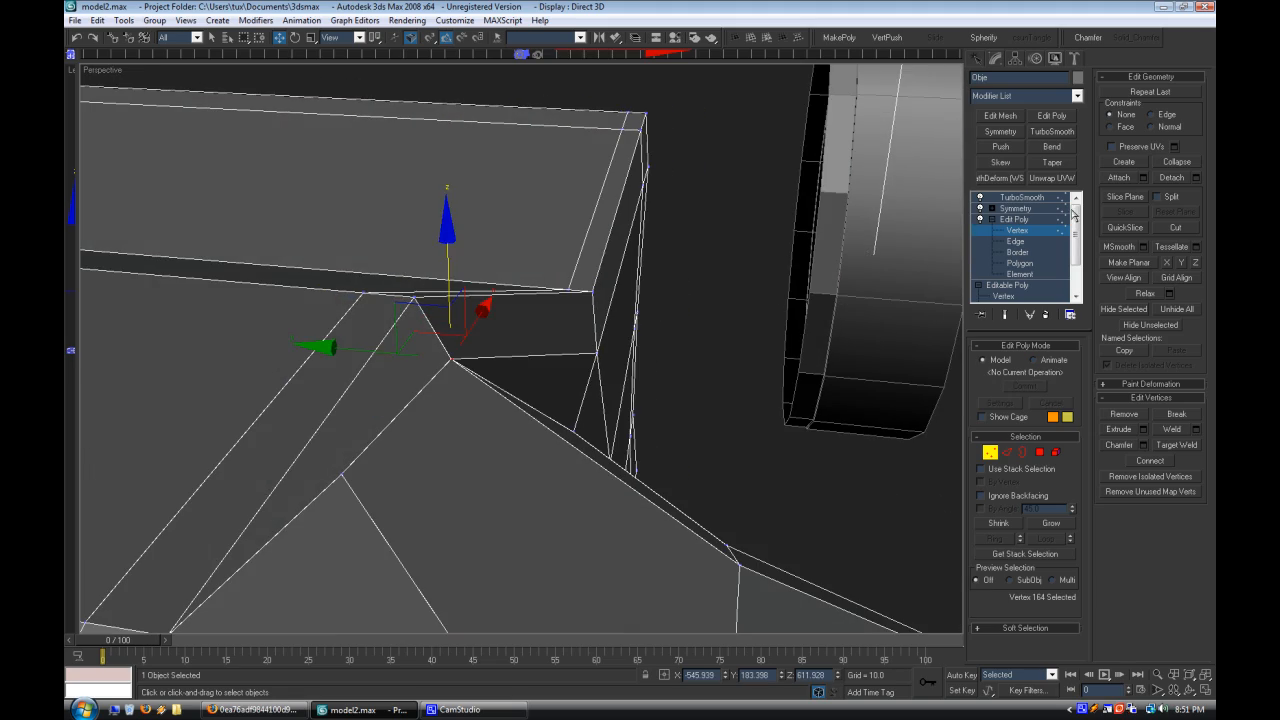
Step: Turn on Isoline Display for the body's TurboSmooth modifier
{"action": "left_click", "coordinate": [1016, 219]}
{"action": "left_click", "coordinate": [1027, 208]}
{"action": "left_click", "coordinate": [1024, 198]}
{"action": "left_click", "coordinate": [760, 459]}
{"action": "middle_click_drag", "start_coordinate": [760, 459], "coordinate": [580, 400], "text": "alt"}
{"action": "left_click", "coordinate": [580, 400]}
{"action": "left_click", "coordinate": [1007, 405]}
Step: Hide edged faces and inspect the smoothed binoculars from the front and outer side
{"action": "scroll", "coordinate": [640, 430], "scroll_direction": "down", "scroll_amount": 4}
{"action": "middle_click_drag", "start_coordinate": [640, 430], "coordinate": [548, 397], "text": "alt"}
{"action": "right_click", "coordinate": [119, 70]}
{"action": "left_click", "coordinate": [168, 147]}
{"action": "left_click", "coordinate": [652, 445]}
{"action": "scroll", "coordinate": [654, 443], "scroll_direction": "down", "scroll_amount": 4}
{"action": "scroll", "coordinate": [654, 443], "scroll_direction": "up", "scroll_amount": 4}
{"action": "middle_click_drag", "start_coordinate": [654, 443], "coordinate": [534, 411], "text": "alt"}
{"action": "left_click", "coordinate": [534, 412]}
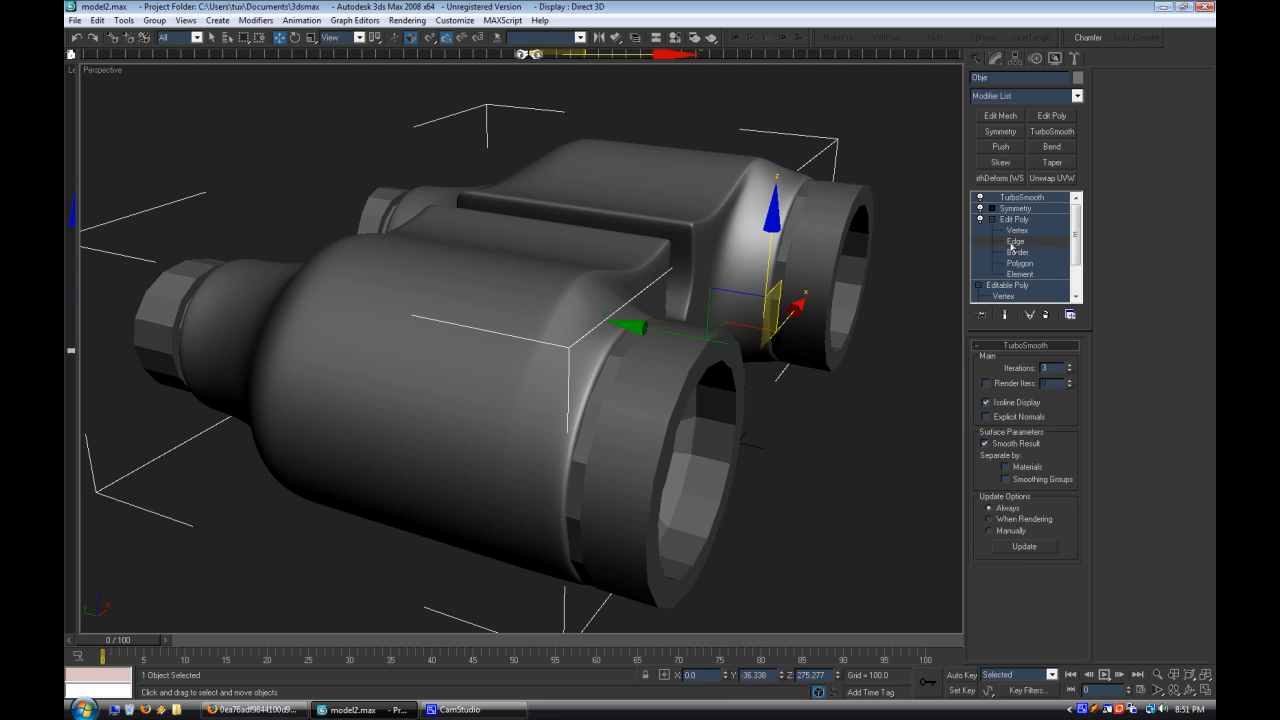
Step: Slide the body's edge loop behind the front flare along its length and show the smoothed result with edged faces
{"action": "left_click", "coordinate": [1014, 243]}
{"action": "right_click", "coordinate": [111, 71]}
{"action": "left_click", "coordinate": [191, 153]}
{"action": "middle_click_drag", "start_coordinate": [527, 347], "coordinate": [541, 352]}
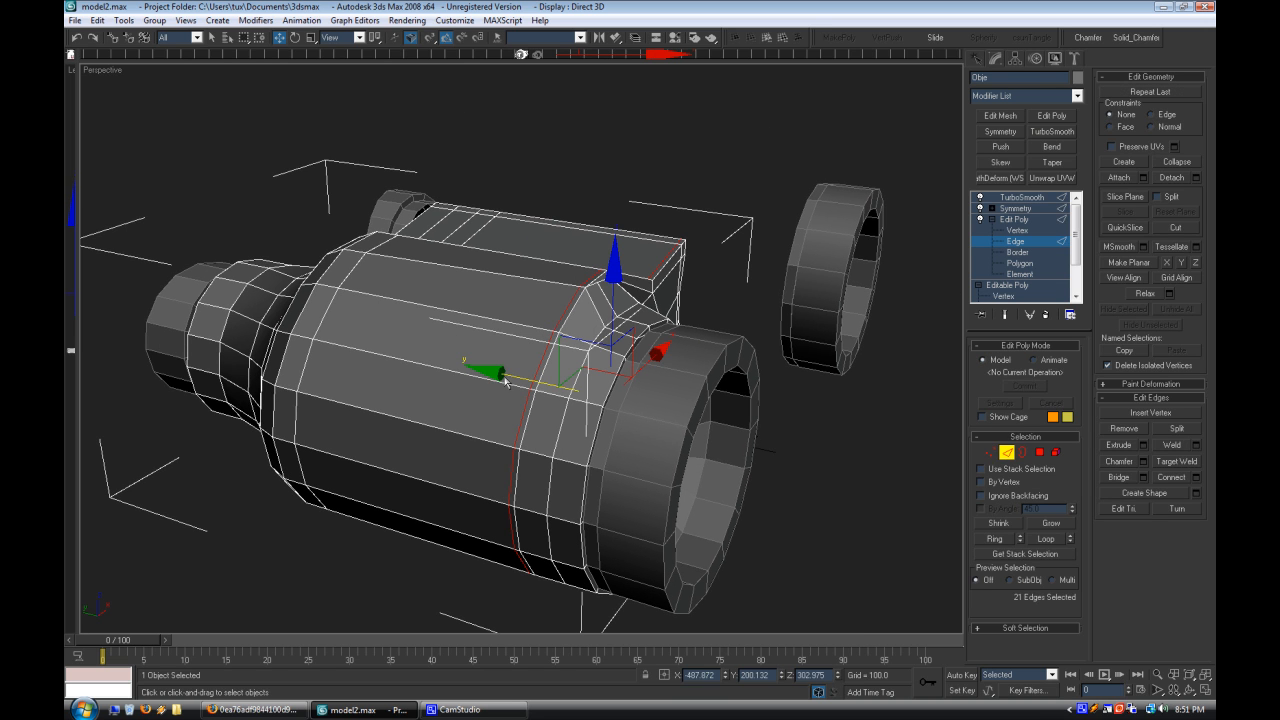
{"action": "left_click", "coordinate": [1027, 209]}
{"action": "left_click", "coordinate": [829, 456]}
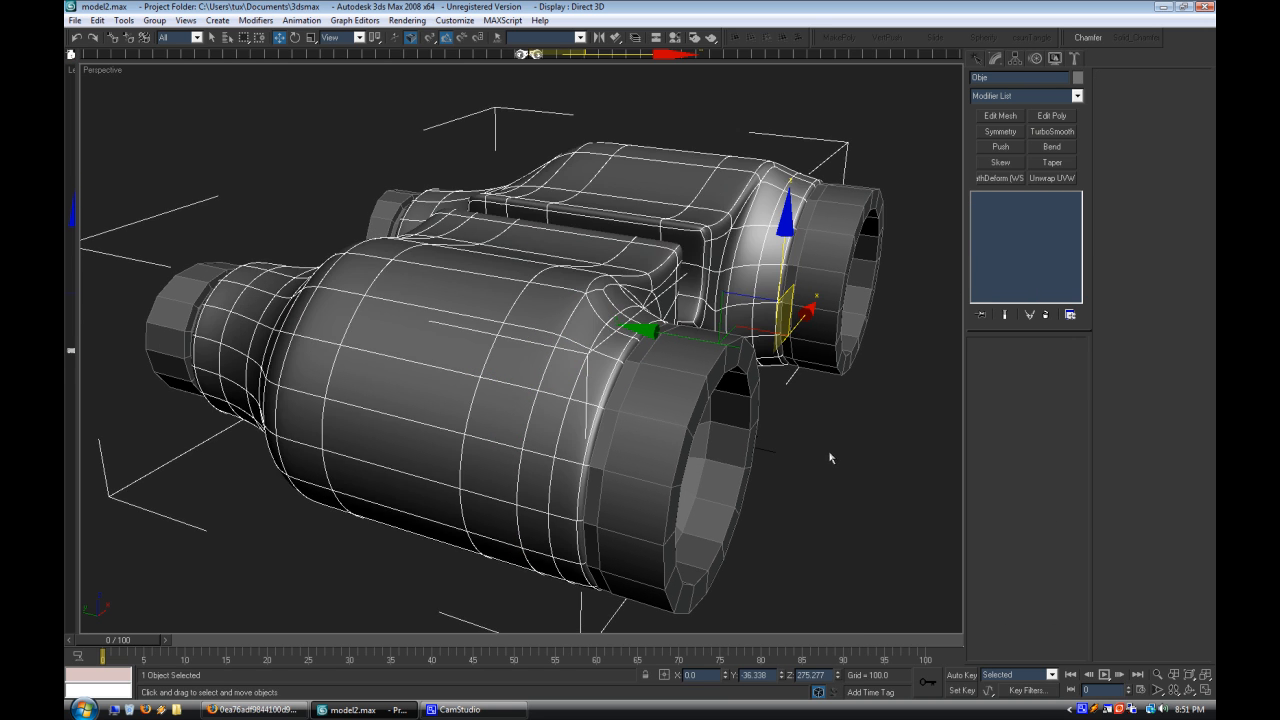
Step: Hide edged faces and inspect the smoothed binoculars from several sides
{"action": "right_click", "coordinate": [121, 74]}
{"action": "left_click", "coordinate": [180, 153]}
{"action": "scroll", "coordinate": [503, 340], "scroll_direction": "down", "scroll_amount": 5}
{"action": "middle_click_drag", "start_coordinate": [478, 335], "coordinate": [606, 387], "text": "alt"}
{"action": "scroll", "coordinate": [420, 340], "scroll_direction": "up", "scroll_amount": 5}
{"action": "scroll", "coordinate": [420, 340], "scroll_direction": "down", "scroll_amount": 3}
{"action": "scroll", "coordinate": [629, 437], "scroll_direction": "up", "scroll_amount": 4}
{"action": "left_click", "coordinate": [607, 386]}
Step: Connect the ring of edges across the inner top panel with one lengthwise loop and adjust the loop's height
{"action": "left_click", "coordinate": [1034, 241]}
{"action": "right_click", "coordinate": [116, 75]}
{"action": "left_click", "coordinate": [150, 144]}
{"action": "scroll", "coordinate": [512, 220], "scroll_direction": "up", "scroll_amount": 3}
{"action": "middle_click_drag", "start_coordinate": [420, 245], "coordinate": [720, 363], "text": "alt"}
{"action": "scroll", "coordinate": [619, 292], "scroll_direction": "down", "scroll_amount": 3}
{"action": "scroll", "coordinate": [774, 346], "scroll_direction": "down", "scroll_amount": 4}
{"action": "scroll", "coordinate": [720, 363], "scroll_direction": "up", "scroll_amount": 4}
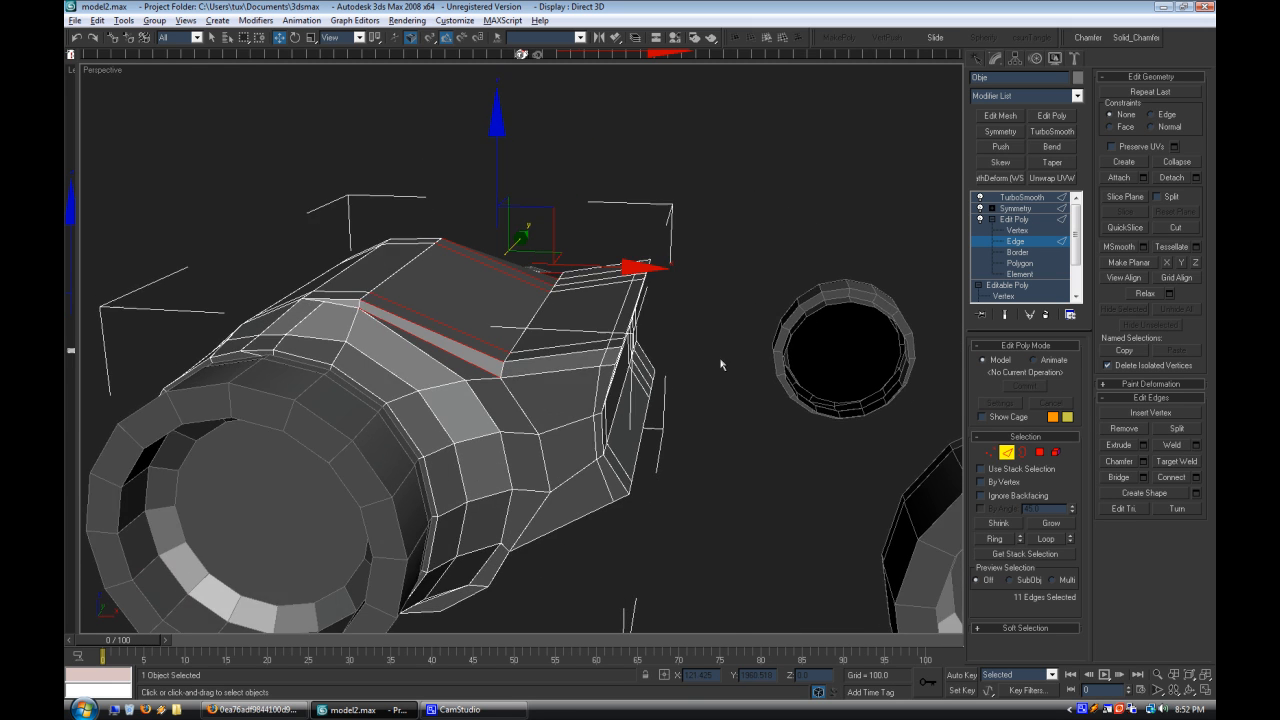
{"action": "middle_click_drag", "start_coordinate": [834, 390], "coordinate": [862, 395]}
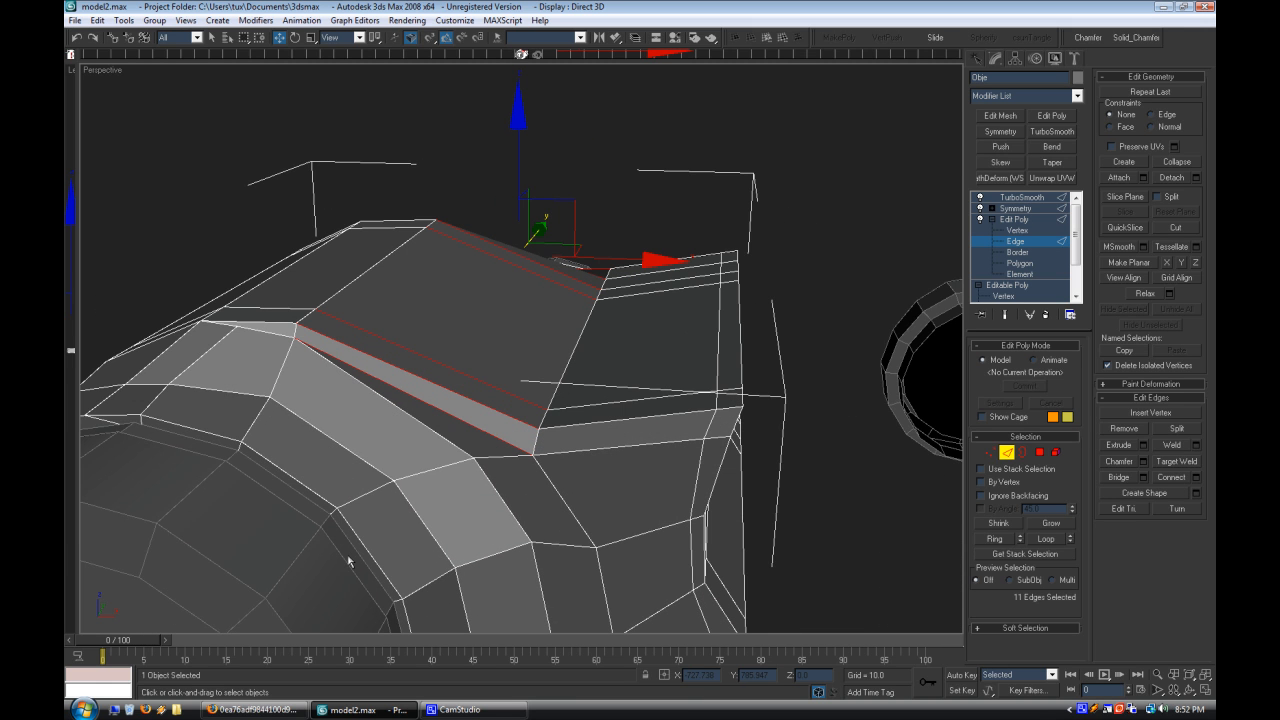
{"action": "middle_click_drag", "start_coordinate": [483, 512], "coordinate": [574, 426], "text": "alt"}
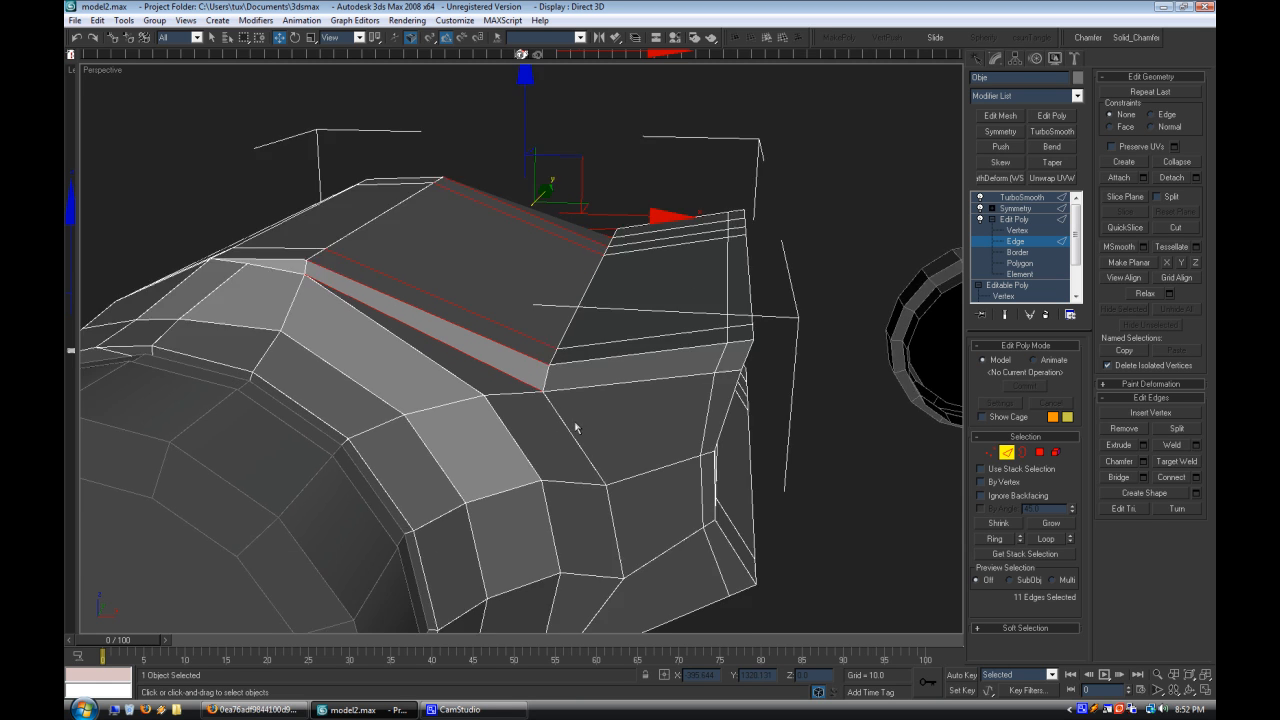
{"action": "scroll", "coordinate": [610, 445], "scroll_direction": "down", "scroll_amount": 3}
{"action": "left_click", "coordinate": [1196, 477]}
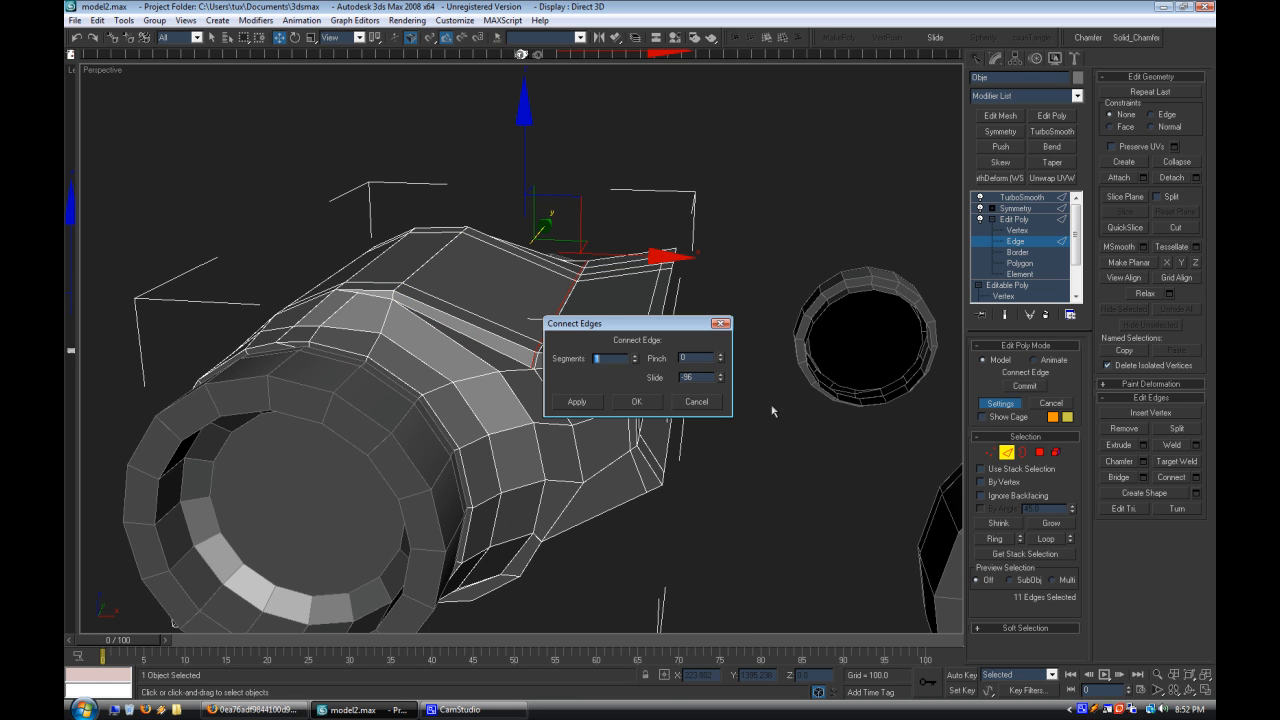
{"action": "left_click", "coordinate": [637, 402]}
{"action": "scroll", "coordinate": [640, 262], "scroll_direction": "up", "scroll_amount": 3}
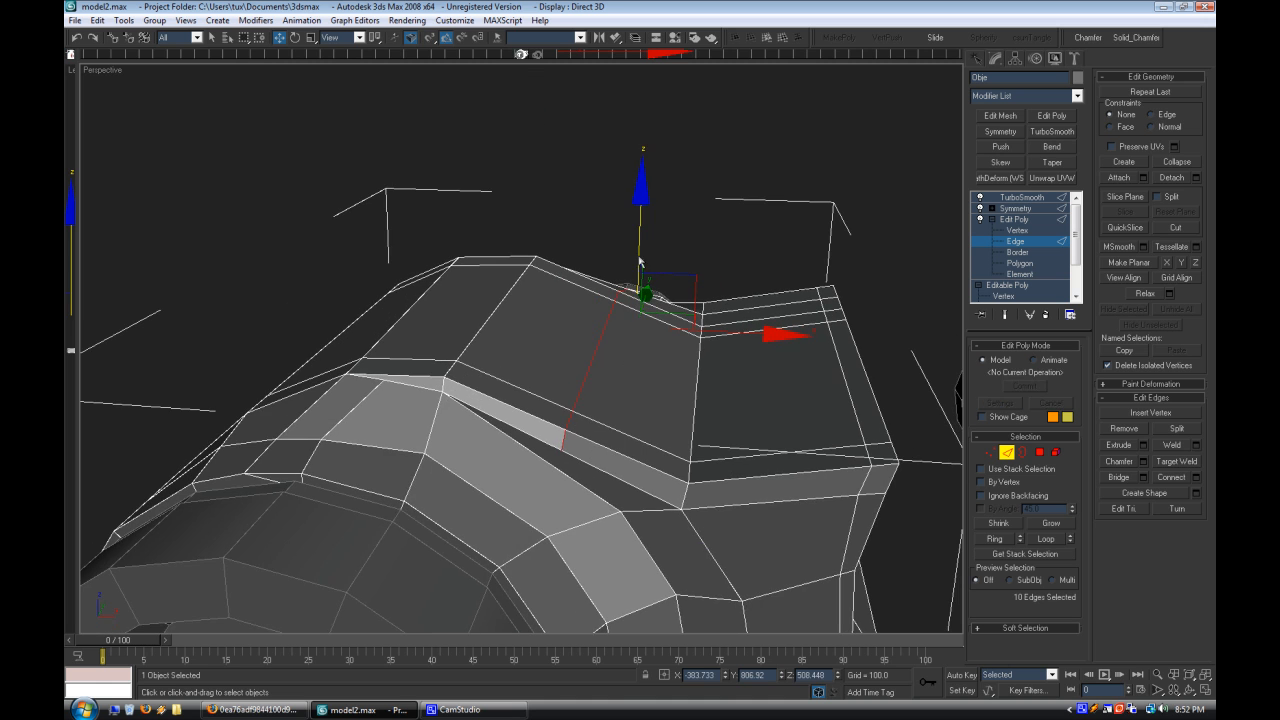
{"action": "middle_click_drag", "start_coordinate": [645, 271], "coordinate": [581, 337], "text": "alt"}
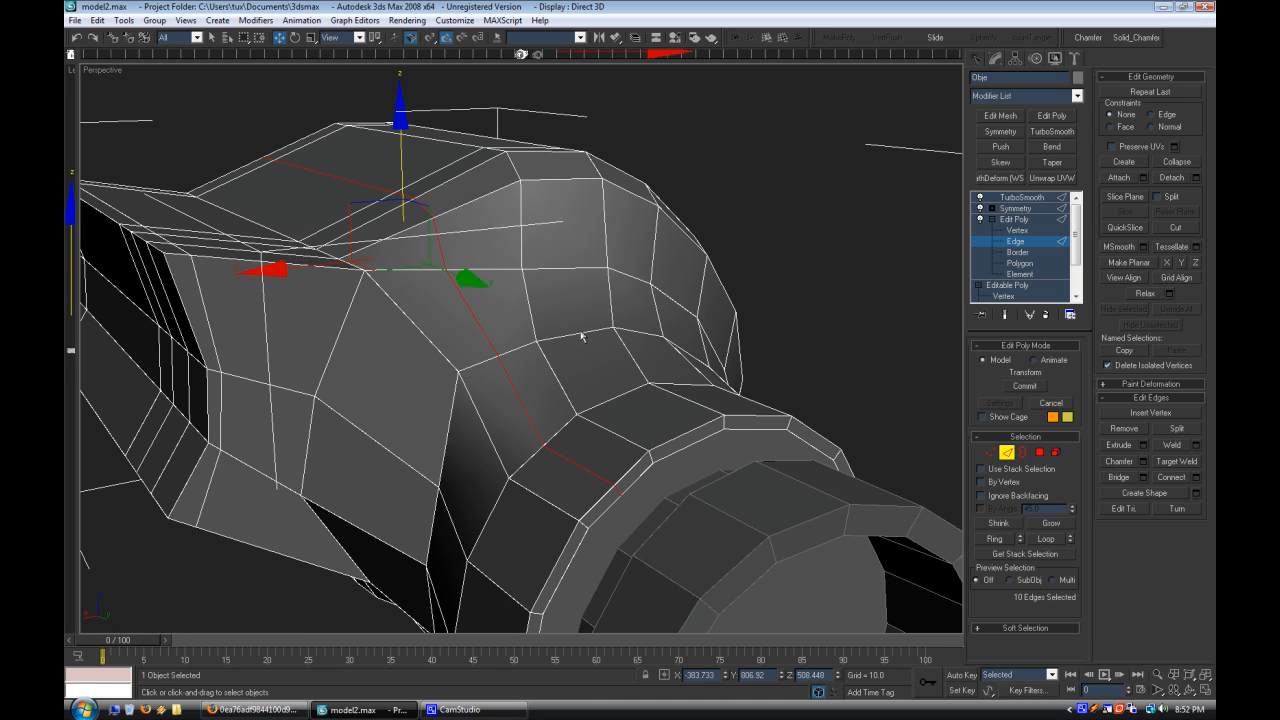
{"action": "middle_click_drag", "start_coordinate": [445, 473], "coordinate": [600, 471], "text": "alt"}
Step: Examine the edges where the lengthwise loop ends at the objective-side ridge and preview the TurboSmoothed result
{"action": "left_click", "coordinate": [521, 434], "text": "alt"}
{"action": "middle_click_drag", "start_coordinate": [583, 258], "coordinate": [742, 315], "text": "alt"}
{"action": "scroll", "coordinate": [742, 315], "scroll_direction": "up", "scroll_amount": 3}
{"action": "left_click", "coordinate": [639, 390]}
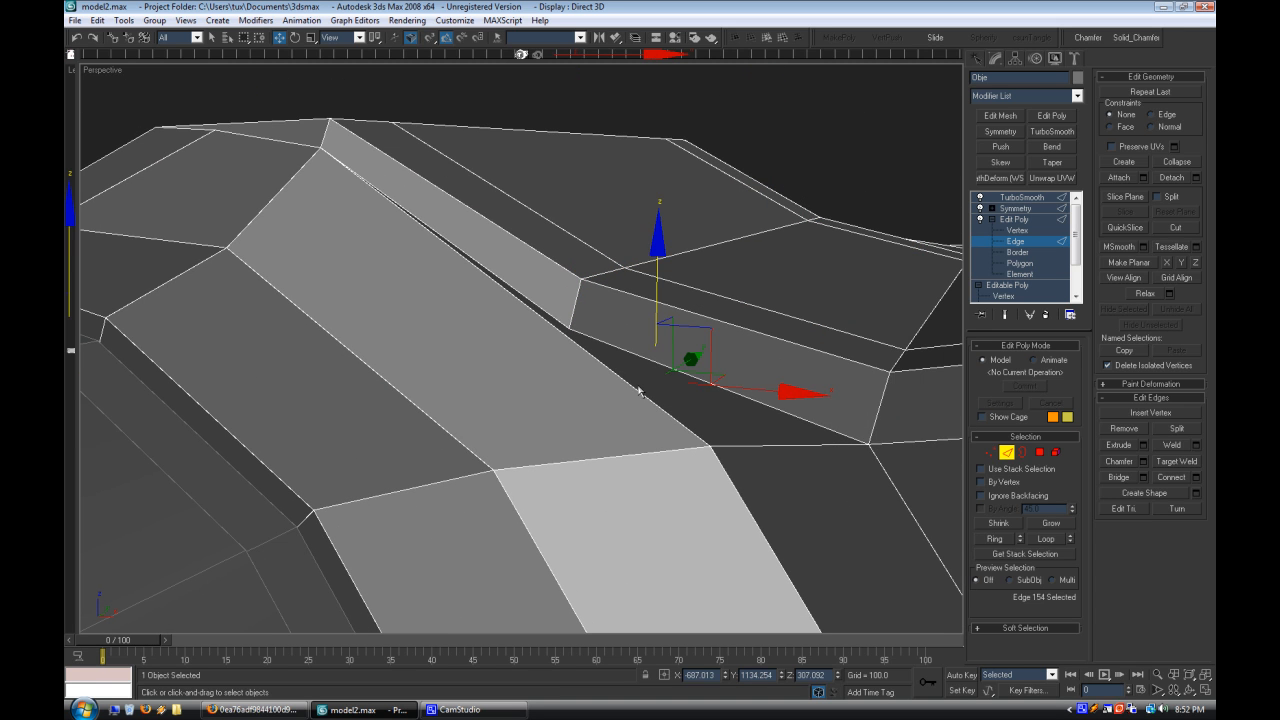
{"action": "left_click", "coordinate": [1019, 241]}
{"action": "left_click", "coordinate": [1026, 198]}
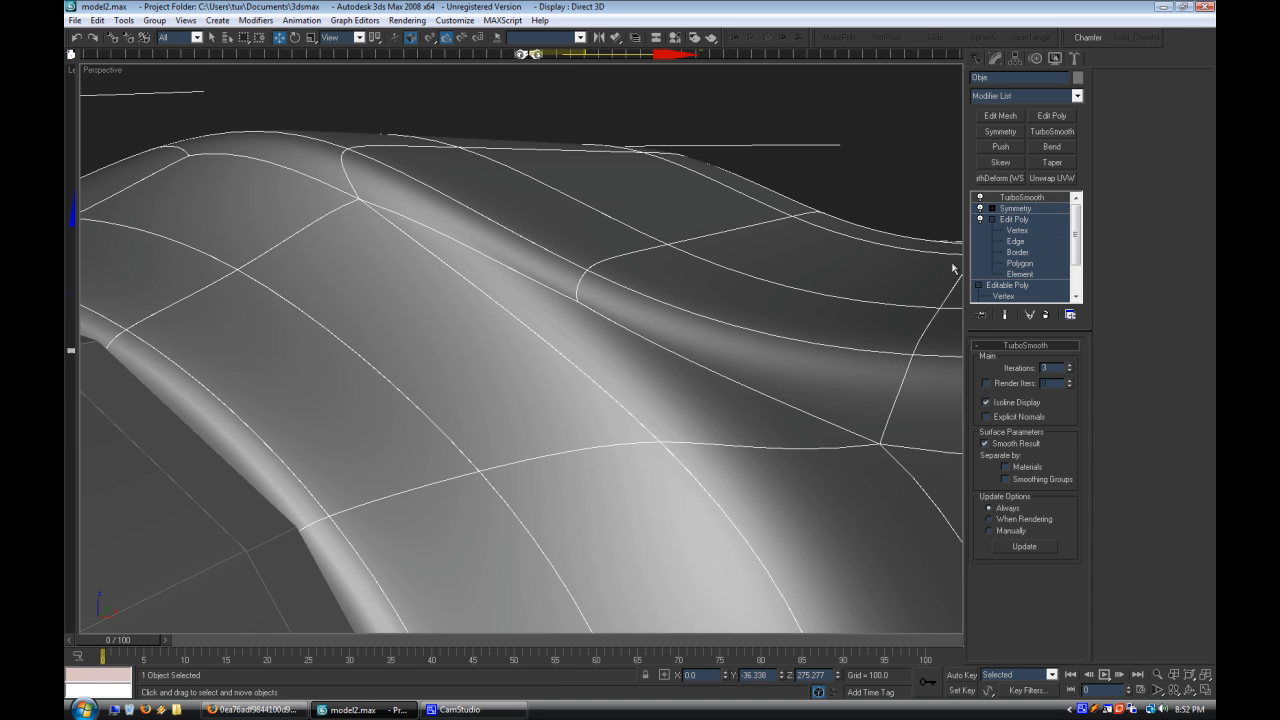
Step: Continue the lengthwise loop across the objective flare and join its end to the ridge vertex
{"action": "left_click", "coordinate": [1015, 241]}
{"action": "left_click", "coordinate": [1017, 230]}
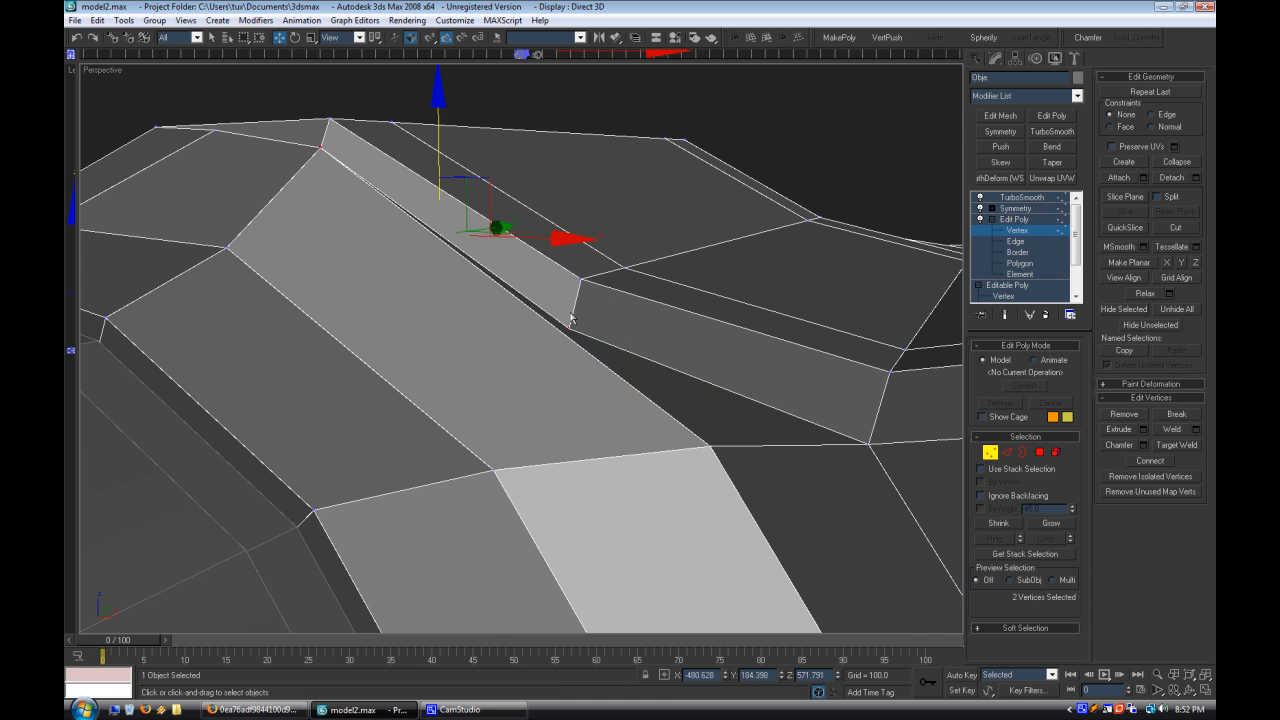
{"action": "middle_click_drag", "start_coordinate": [567, 353], "coordinate": [772, 361]}
{"action": "left_click", "coordinate": [1033, 242]}
{"action": "key", "text": "alt+c"}
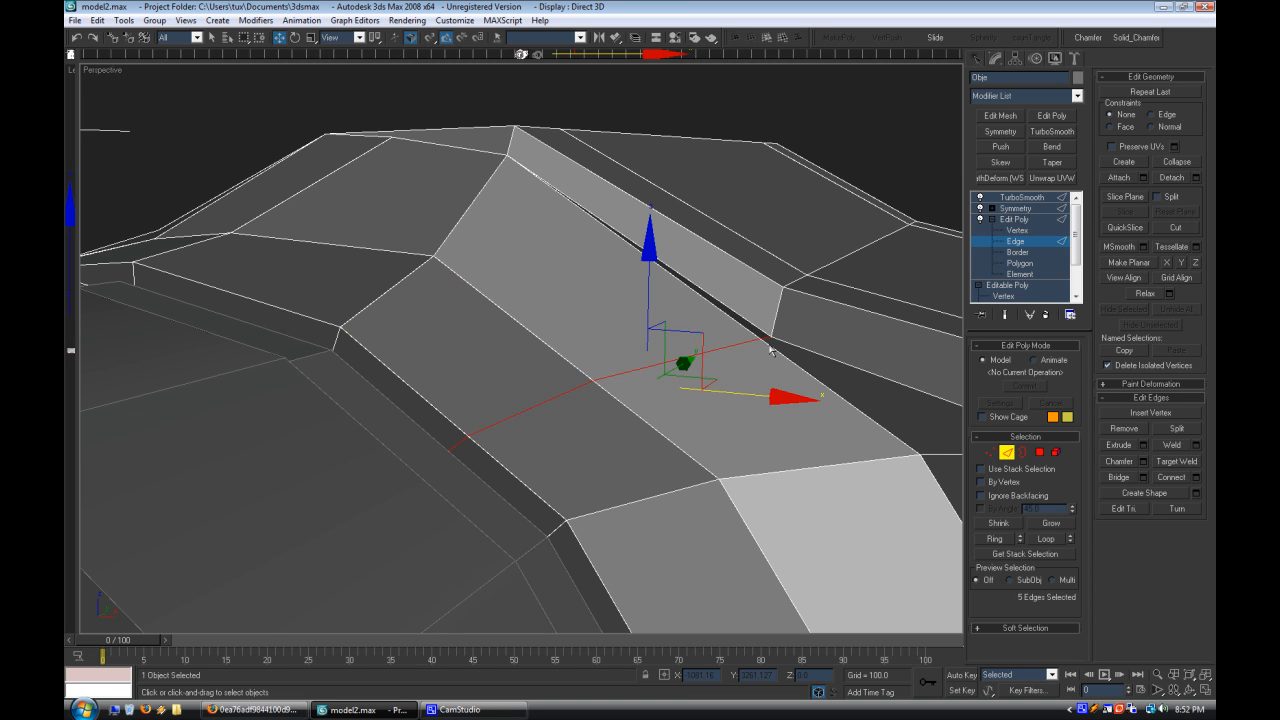
{"action": "middle_click_drag", "start_coordinate": [842, 390], "coordinate": [664, 350]}
{"action": "scroll", "coordinate": [676, 364], "scroll_direction": "down", "scroll_amount": 3}
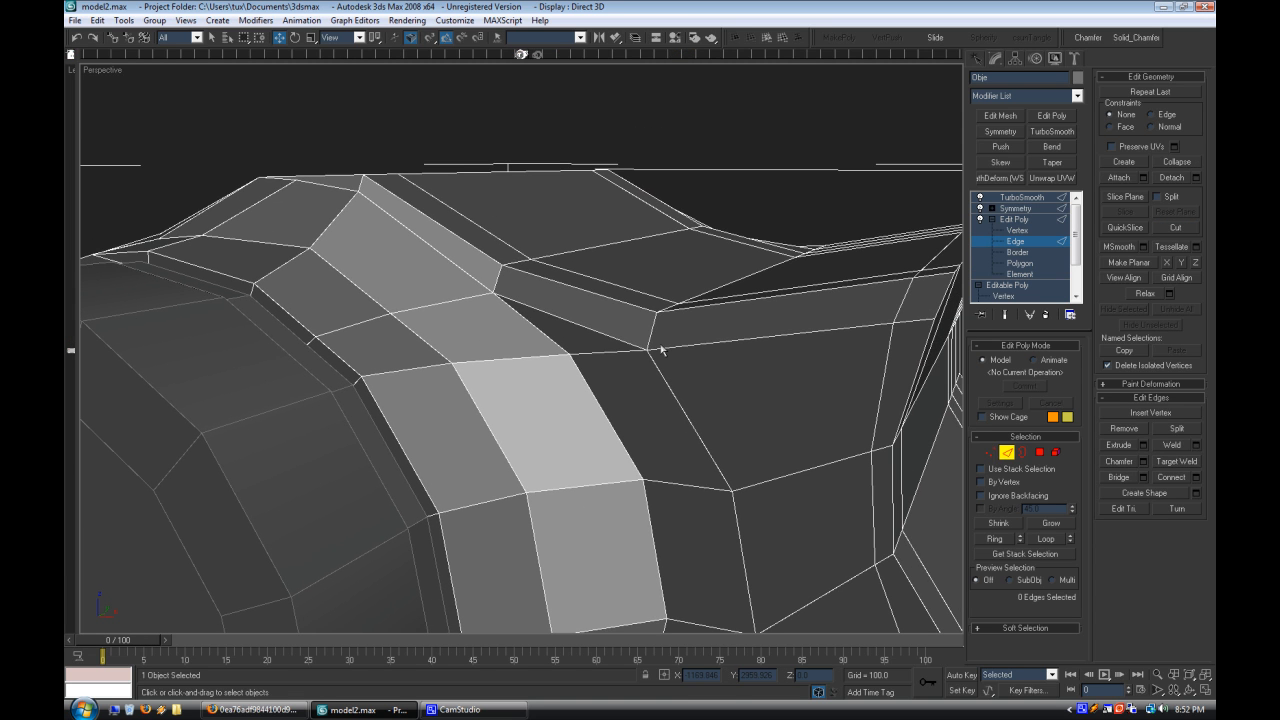
Step: Connect the edges of the inner top section with another edge line and reposition it near the eyepiece side
{"action": "left_click", "coordinate": [1196, 477]}
{"action": "left_click", "coordinate": [645, 400]}
{"action": "middle_click_drag", "start_coordinate": [766, 182], "coordinate": [742, 358], "text": "alt"}
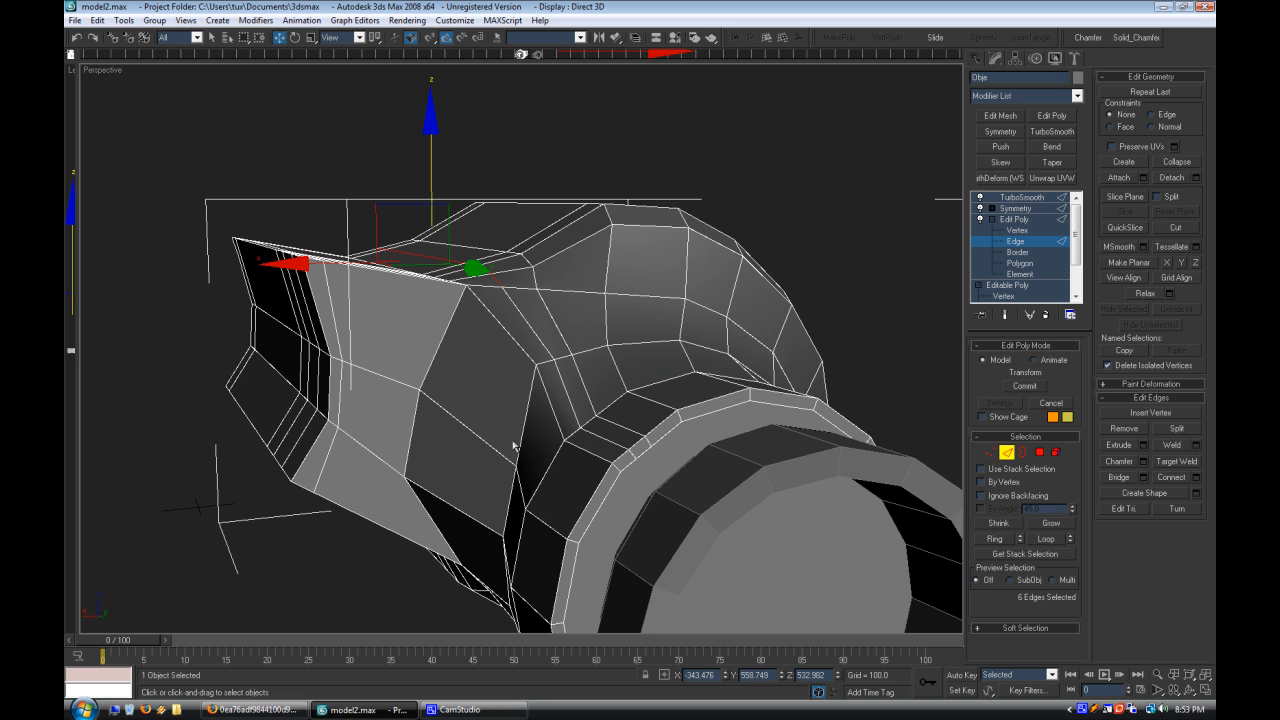
Step: Show the TurboSmoothed body without edged faces and inspect its ridges and shoulders
{"action": "scroll", "coordinate": [563, 477], "scroll_direction": "up", "scroll_amount": 6}
{"action": "scroll", "coordinate": [417, 270], "scroll_direction": "down", "scroll_amount": 5}
{"action": "middle_click_drag", "start_coordinate": [417, 270], "coordinate": [621, 275], "text": "alt"}
{"action": "scroll", "coordinate": [621, 275], "scroll_direction": "up", "scroll_amount": 2}
{"action": "left_click", "coordinate": [1021, 211]}
{"action": "left_click", "coordinate": [1021, 199]}
{"action": "left_click", "coordinate": [624, 133]}
{"action": "right_click", "coordinate": [112, 68]}
{"action": "left_click", "coordinate": [156, 143]}
{"action": "scroll", "coordinate": [323, 328], "scroll_direction": "down", "scroll_amount": 8}
{"action": "middle_click_drag", "start_coordinate": [344, 328], "coordinate": [560, 314], "text": "alt"}
{"action": "scroll", "coordinate": [474, 383], "scroll_direction": "up", "scroll_amount": 3}
{"action": "left_click", "coordinate": [582, 312]}
Step: Check the binoculars reference photo in Firefox, return to 3ds Max and inspect the smoothed body from the eyepiece side
{"action": "left_click", "coordinate": [255, 710]}
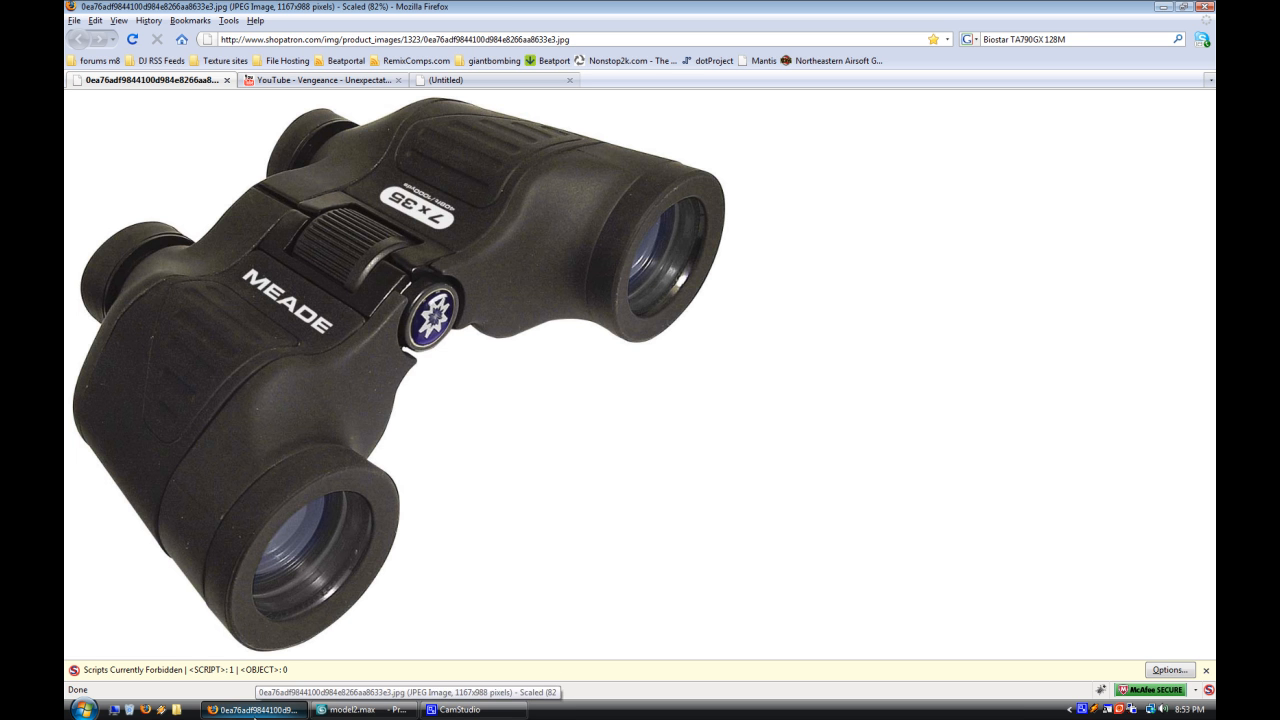
{"action": "left_click", "coordinate": [255, 715]}
{"action": "middle_click_drag", "start_coordinate": [405, 485], "coordinate": [372, 500], "text": "alt"}
{"action": "left_click", "coordinate": [1083, 710]}
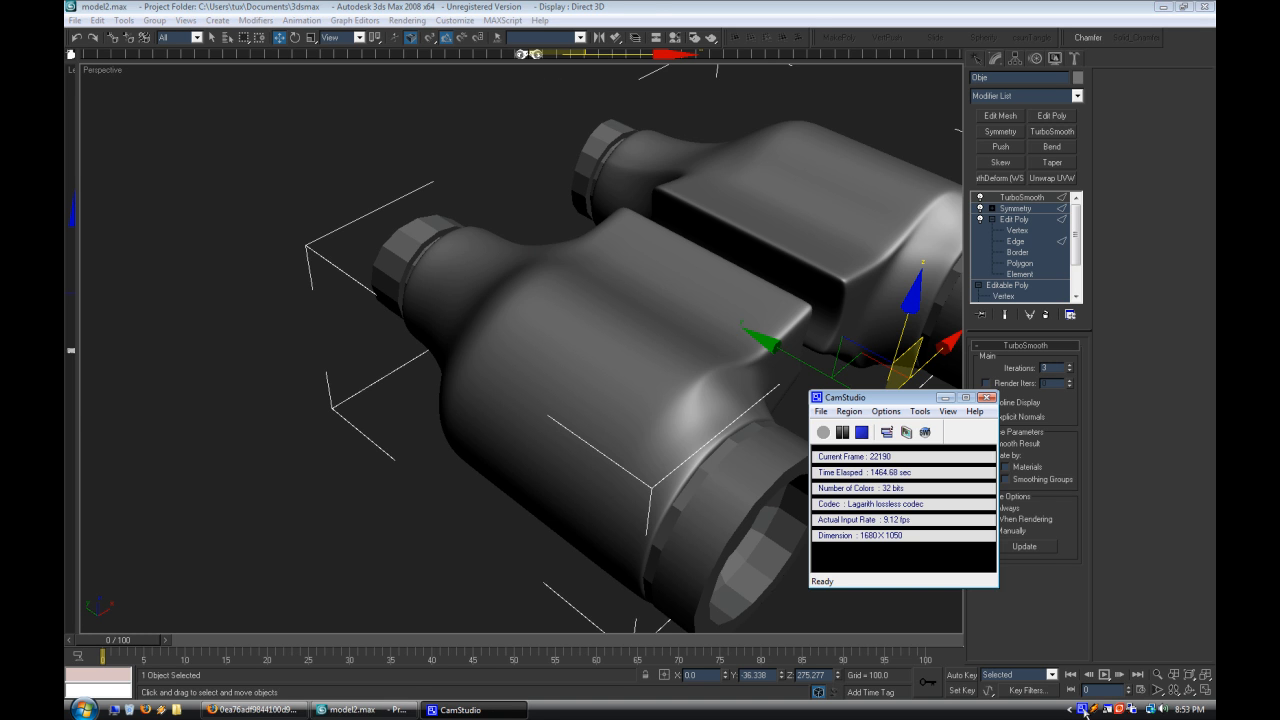
{"action": "left_click", "coordinate": [658, 6]}
{"action": "middle_click_drag", "start_coordinate": [716, 360], "coordinate": [818, 419], "text": "alt"}
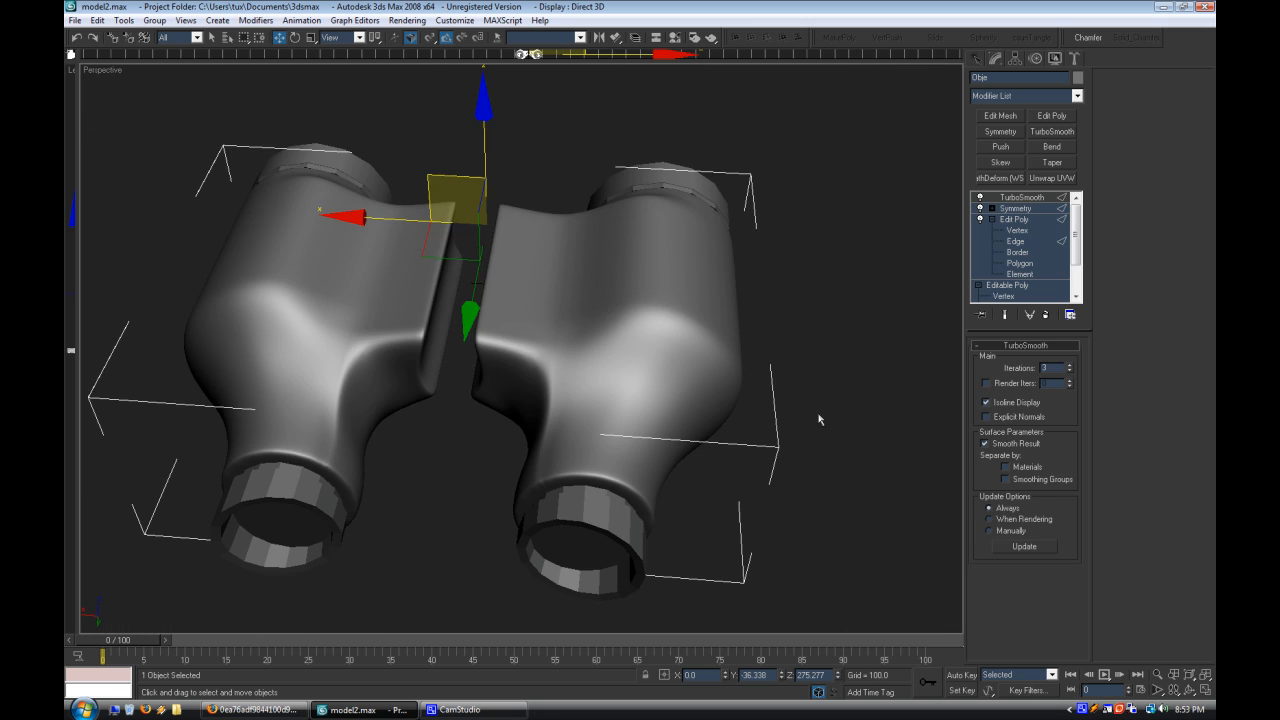
Step: Connect the ring of edges around the eyepiece collar with a new edge loop close to its rim
{"action": "left_click", "coordinate": [1016, 241]}
{"action": "left_click", "coordinate": [1078, 96]}
{"action": "scroll", "coordinate": [1021, 545], "scroll_direction": "down", "scroll_amount": 15}
{"action": "left_click", "coordinate": [832, 4]}
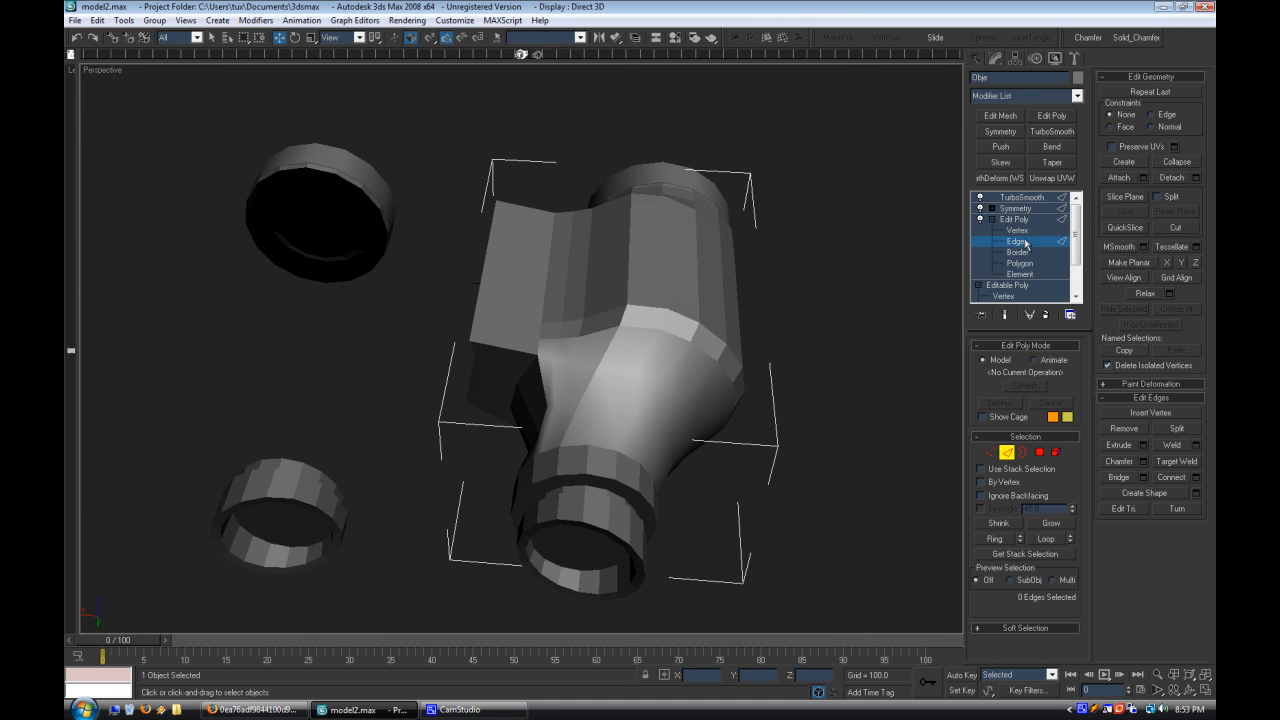
{"action": "right_click", "coordinate": [99, 70]}
{"action": "left_click", "coordinate": [160, 145]}
{"action": "middle_click_drag", "start_coordinate": [690, 386], "coordinate": [652, 307], "text": "alt"}
{"action": "scroll", "coordinate": [652, 307], "scroll_direction": "up", "scroll_amount": 5}
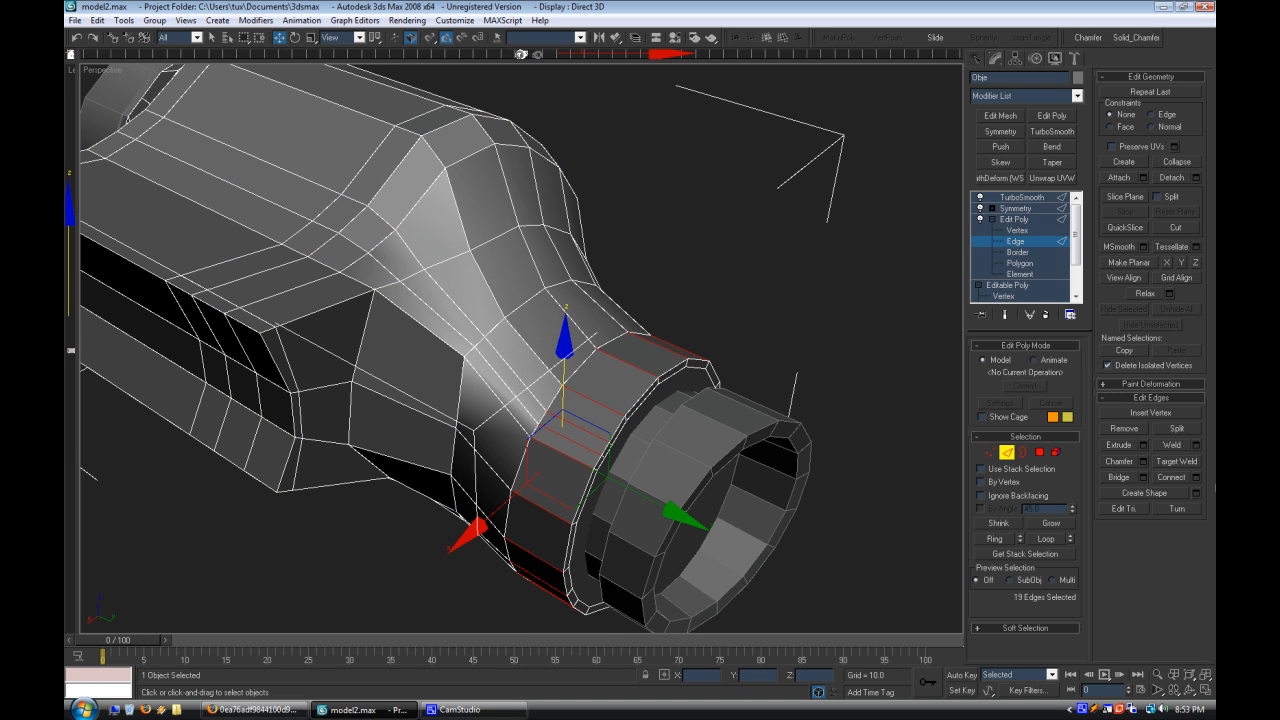
{"action": "left_click", "coordinate": [645, 401]}
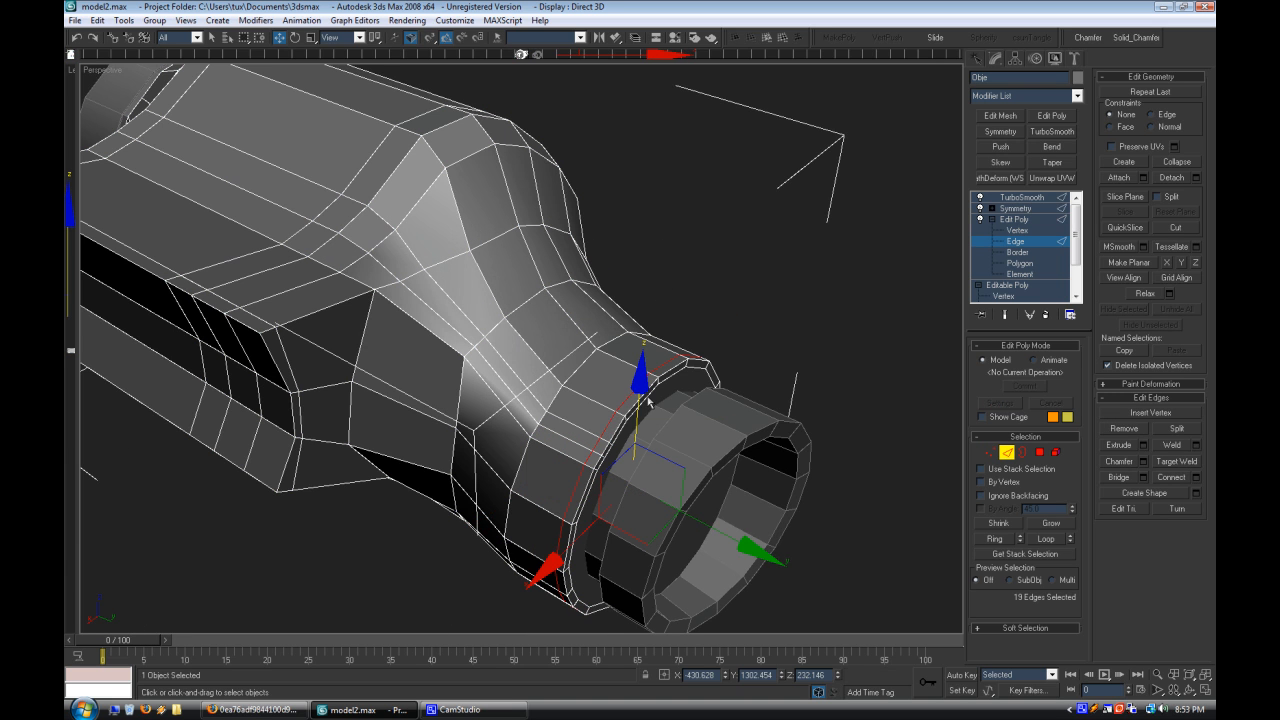
Step: Chamfer the edge loop where the body narrows into the eyepiece neck
{"action": "middle_click_drag", "start_coordinate": [543, 419], "coordinate": [1105, 485], "text": "alt"}
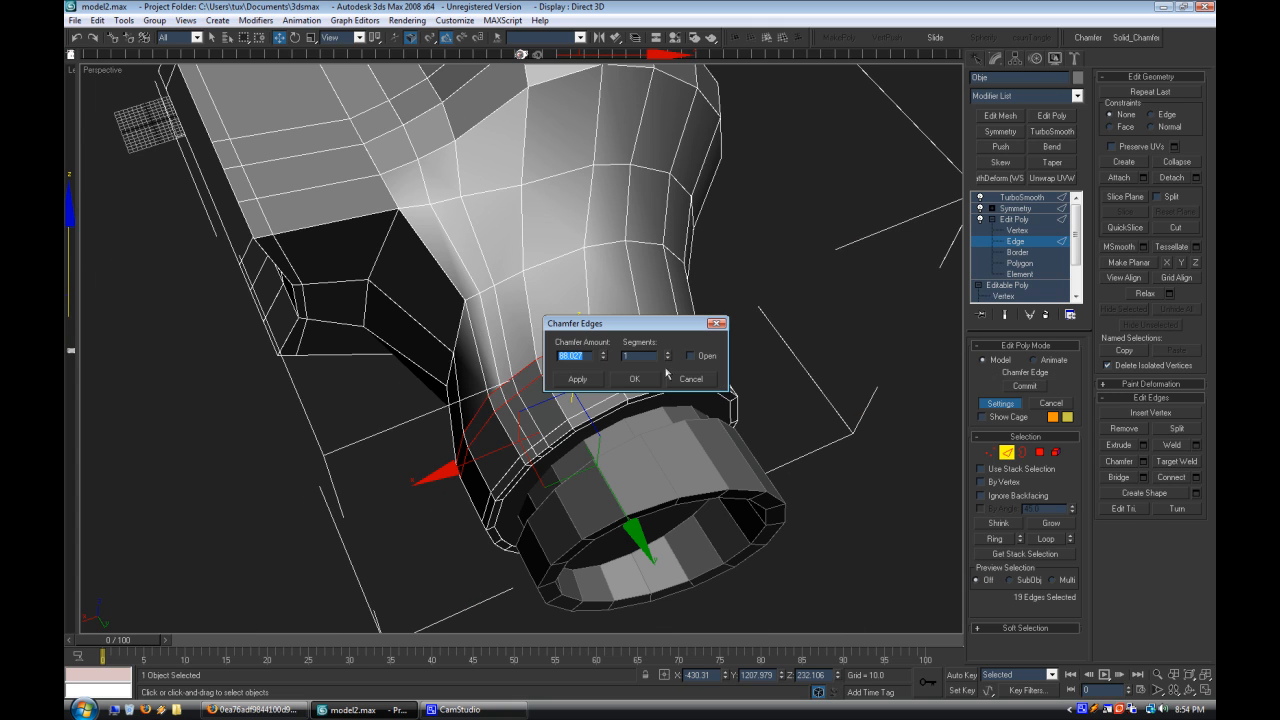
{"action": "middle_click_drag", "start_coordinate": [733, 350], "coordinate": [480, 358], "text": "alt"}
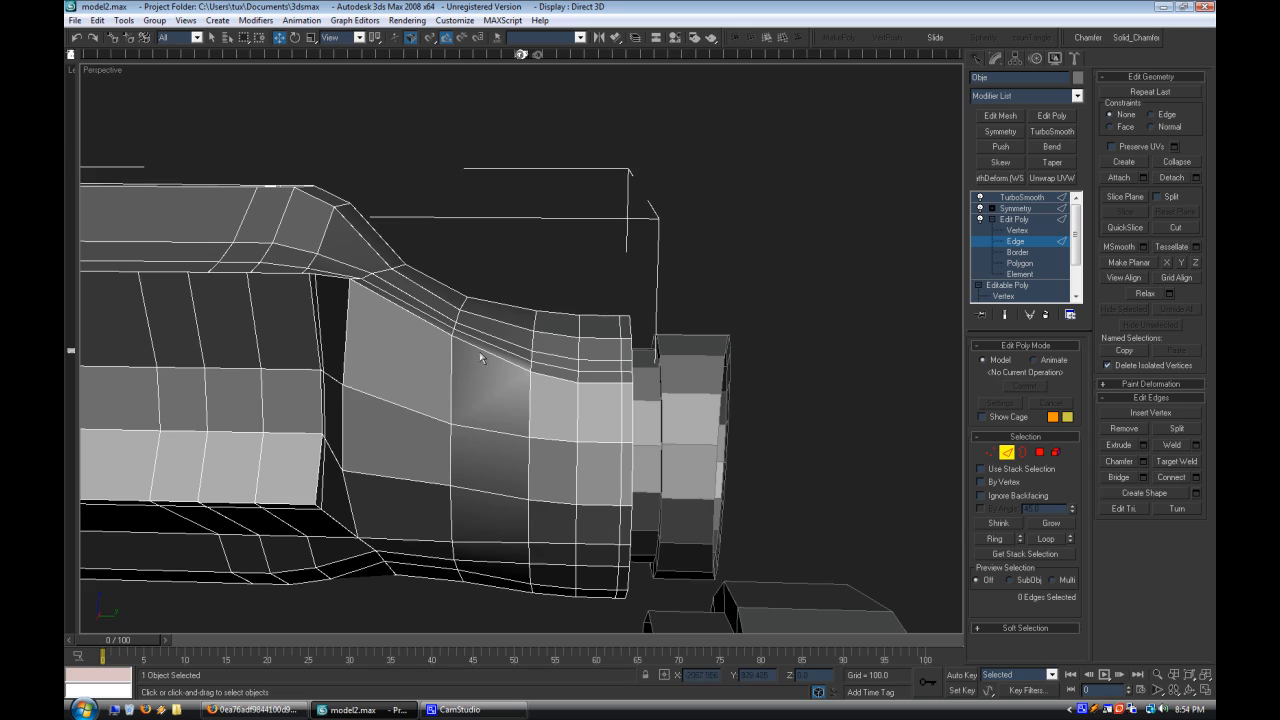
{"action": "middle_click_drag", "start_coordinate": [573, 395], "coordinate": [1050, 474], "text": "alt"}
{"action": "left_click", "coordinate": [634, 380]}
{"action": "middle_click_drag", "start_coordinate": [634, 380], "coordinate": [675, 363], "text": "alt"}
Step: Show the TurboSmoothed result without edged faces and inspect the eyepiece neck and rim
{"action": "left_click", "coordinate": [1008, 219]}
{"action": "left_click", "coordinate": [1012, 208]}
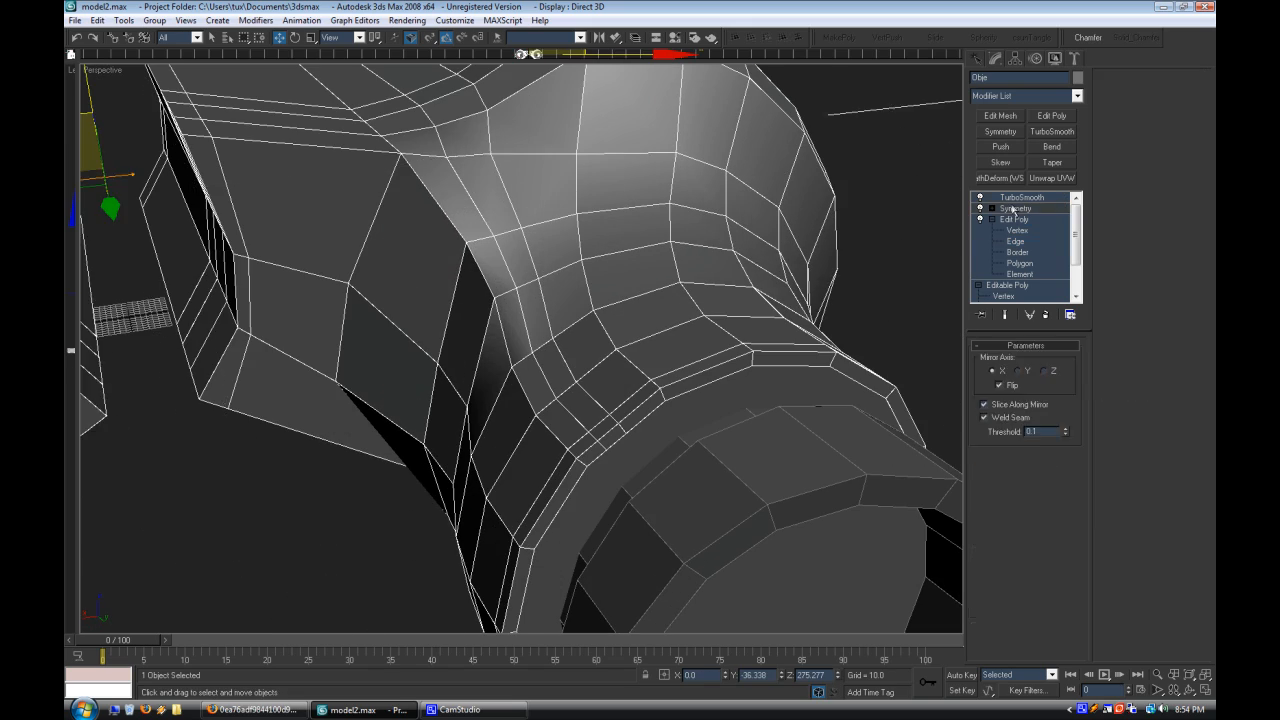
{"action": "left_click", "coordinate": [1016, 197]}
{"action": "left_click", "coordinate": [846, 230]}
{"action": "right_click", "coordinate": [100, 71]}
{"action": "left_click", "coordinate": [155, 141]}
{"action": "middle_click_drag", "start_coordinate": [440, 431], "coordinate": [583, 446], "text": "alt"}
{"action": "left_click", "coordinate": [575, 380]}
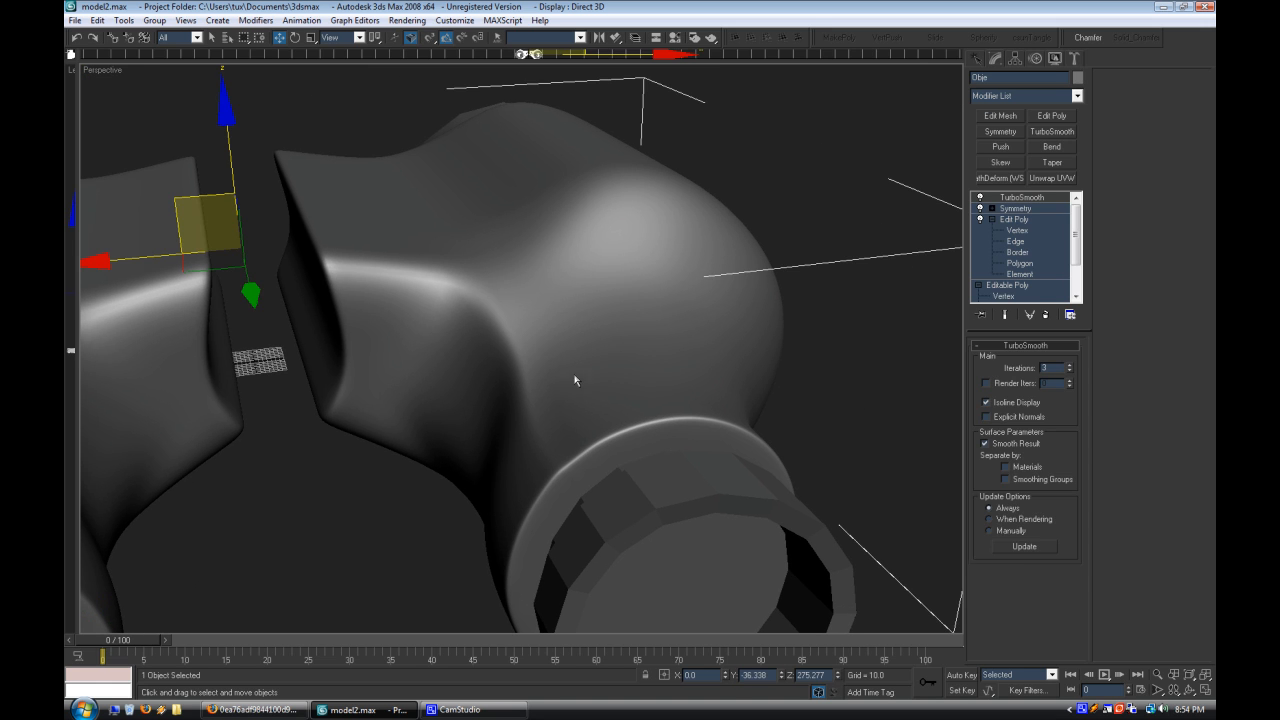
Step: Show edged faces on the control mesh and move the inner ridge's corner vertex beside the eyepiece neck inward
{"action": "left_click", "coordinate": [1022, 242]}
{"action": "right_click", "coordinate": [113, 74]}
{"action": "left_click", "coordinate": [150, 151]}
{"action": "middle_click_drag", "start_coordinate": [409, 317], "coordinate": [516, 336], "text": "alt"}
{"action": "scroll", "coordinate": [500, 366], "scroll_direction": "up", "scroll_amount": 3}
{"action": "scroll", "coordinate": [490, 363], "scroll_direction": "down", "scroll_amount": 1}
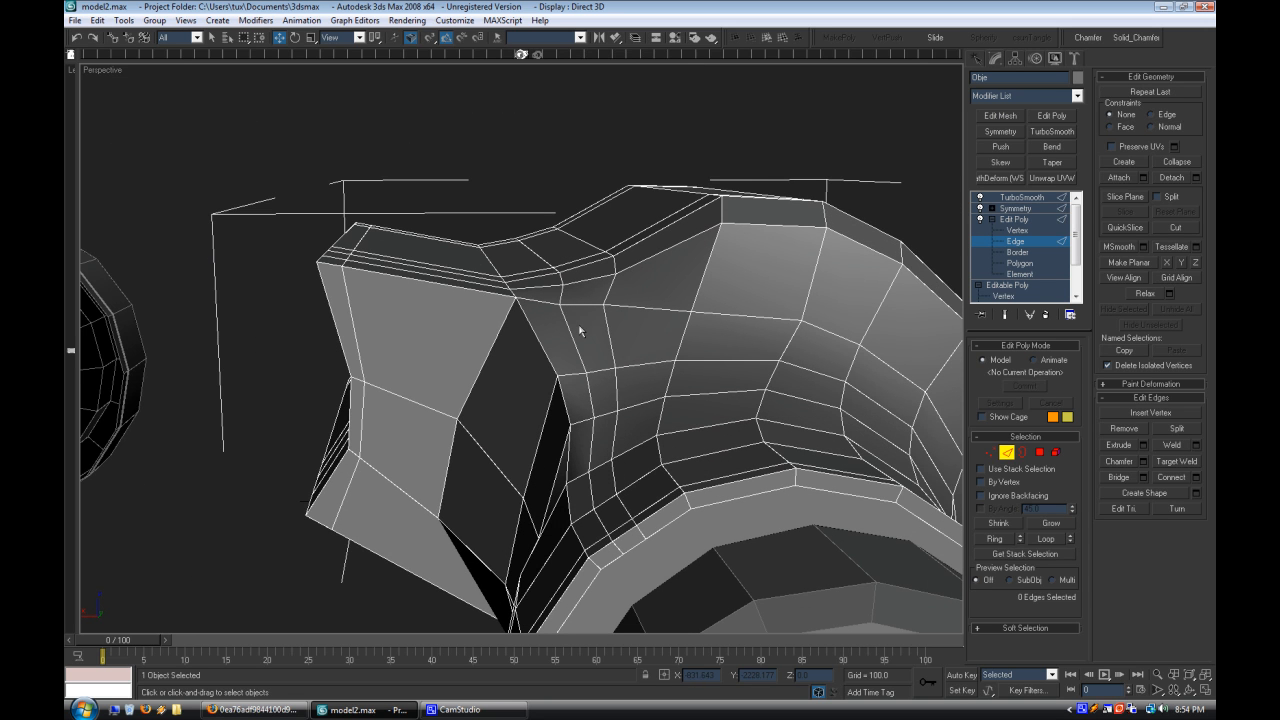
{"action": "left_click", "coordinate": [1033, 231]}
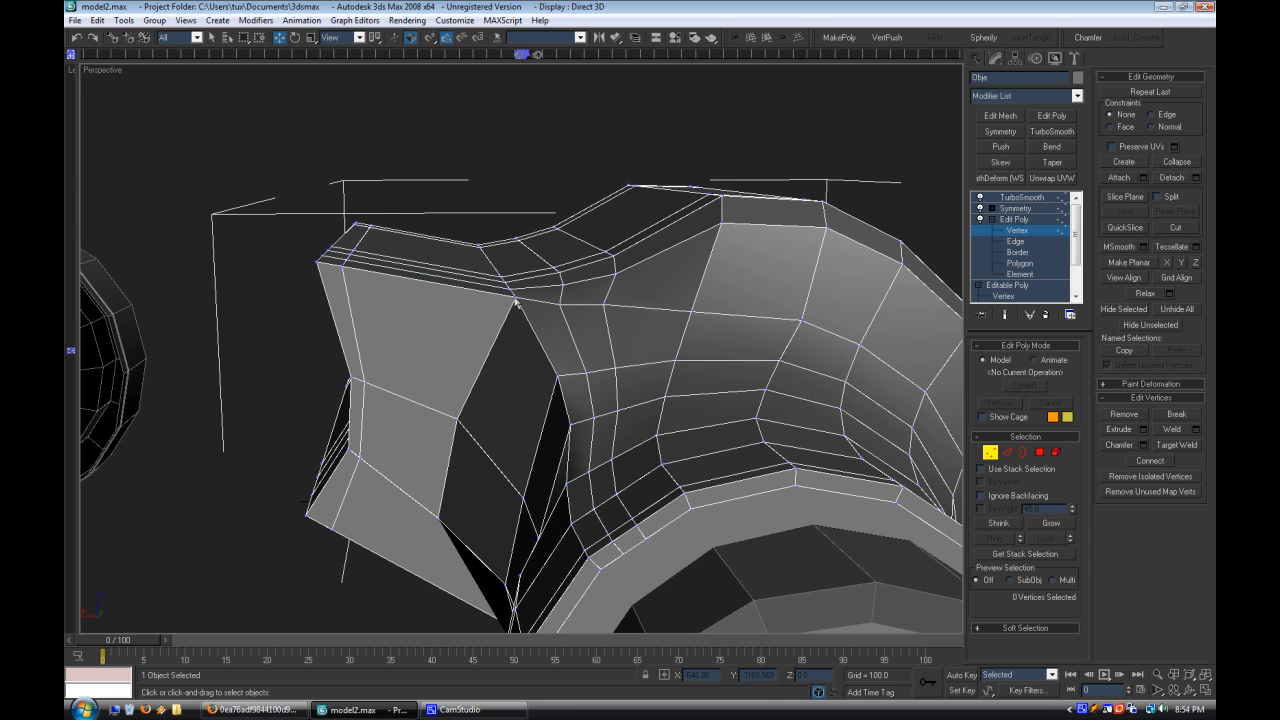
{"action": "mouse_move", "coordinate": [433, 302]}
{"action": "left_mouse_down"}
{"action": "mouse_move", "coordinate": [475, 232]}
{"action": "mouse_move", "coordinate": [433, 325]}
{"action": "left_mouse_up"}
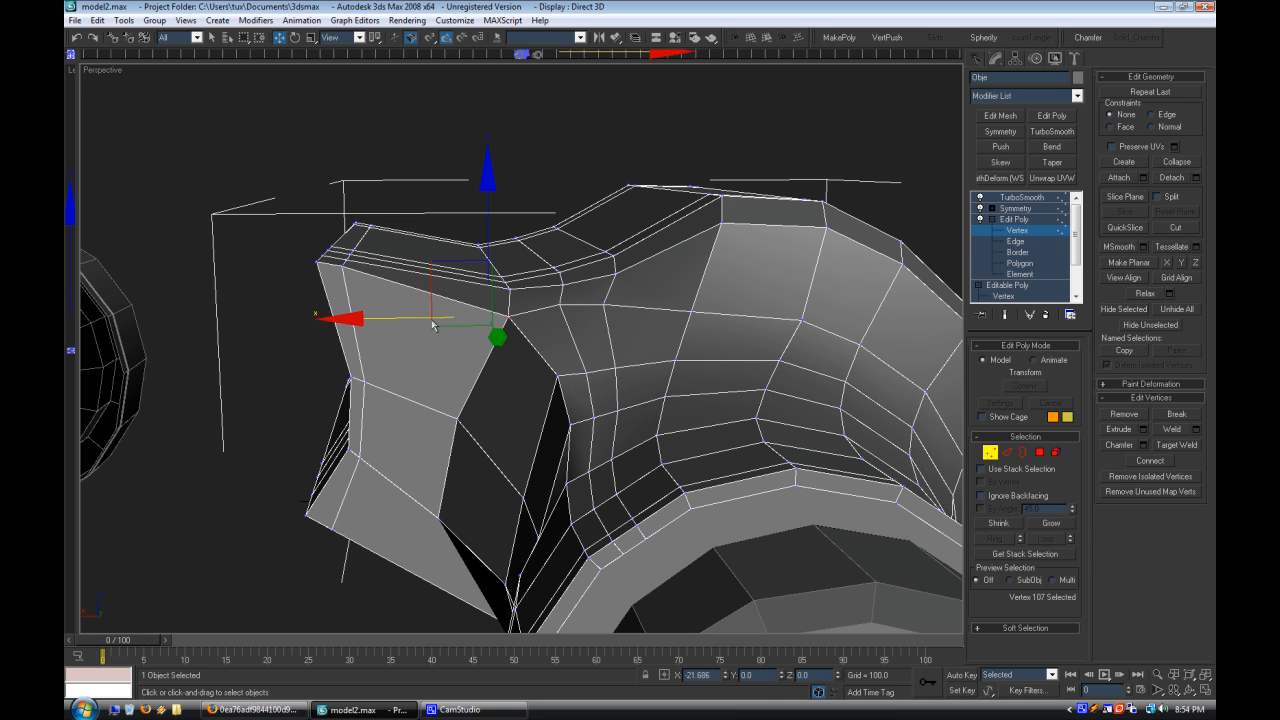
Step: Select the seven vertices running down the inner side of the eyepiece neck and move them inward
{"action": "left_click", "coordinate": [560, 375]}
{"action": "middle_click_drag", "start_coordinate": [560, 375], "coordinate": [562, 335], "text": "alt"}
{"action": "left_click", "coordinate": [572, 413], "text": "ctrl"}
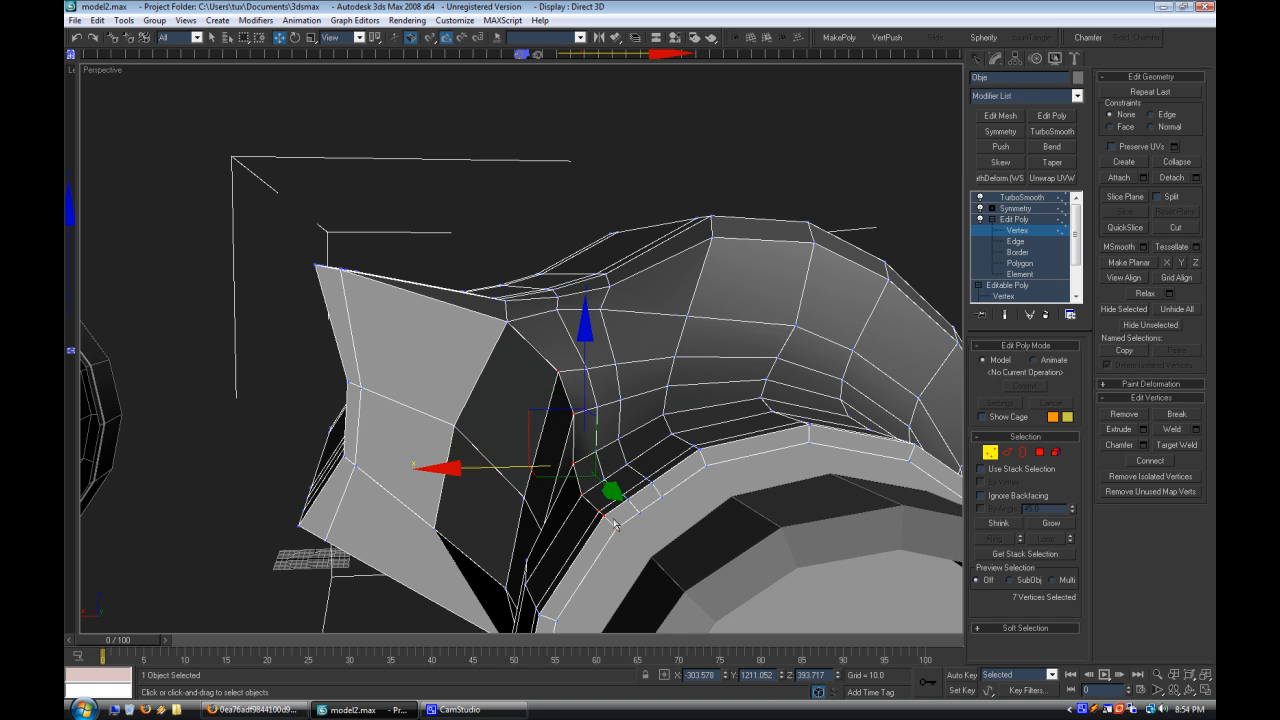
{"action": "middle_click_drag", "start_coordinate": [616, 524], "coordinate": [633, 451]}
{"action": "left_click_drag", "start_coordinate": [574, 340], "coordinate": [553, 358]}
Step: Target-weld the vertices of the two closely spaced lengthwise loops on the eyepiece neck into a single loop
{"action": "left_click", "coordinate": [714, 366]}
{"action": "left_click", "coordinate": [636, 300]}
{"action": "mouse_move", "coordinate": [636, 300]}
{"action": "middle_mouse_down", "text": "alt"}
{"action": "mouse_move", "coordinate": [608, 312]}
{"action": "mouse_move", "coordinate": [633, 321]}
{"action": "middle_mouse_up", "text": "alt"}
{"action": "middle_click_drag", "start_coordinate": [507, 288], "coordinate": [541, 313], "text": "alt"}
{"action": "middle_click_drag", "start_coordinate": [549, 392], "coordinate": [843, 237], "text": "alt"}
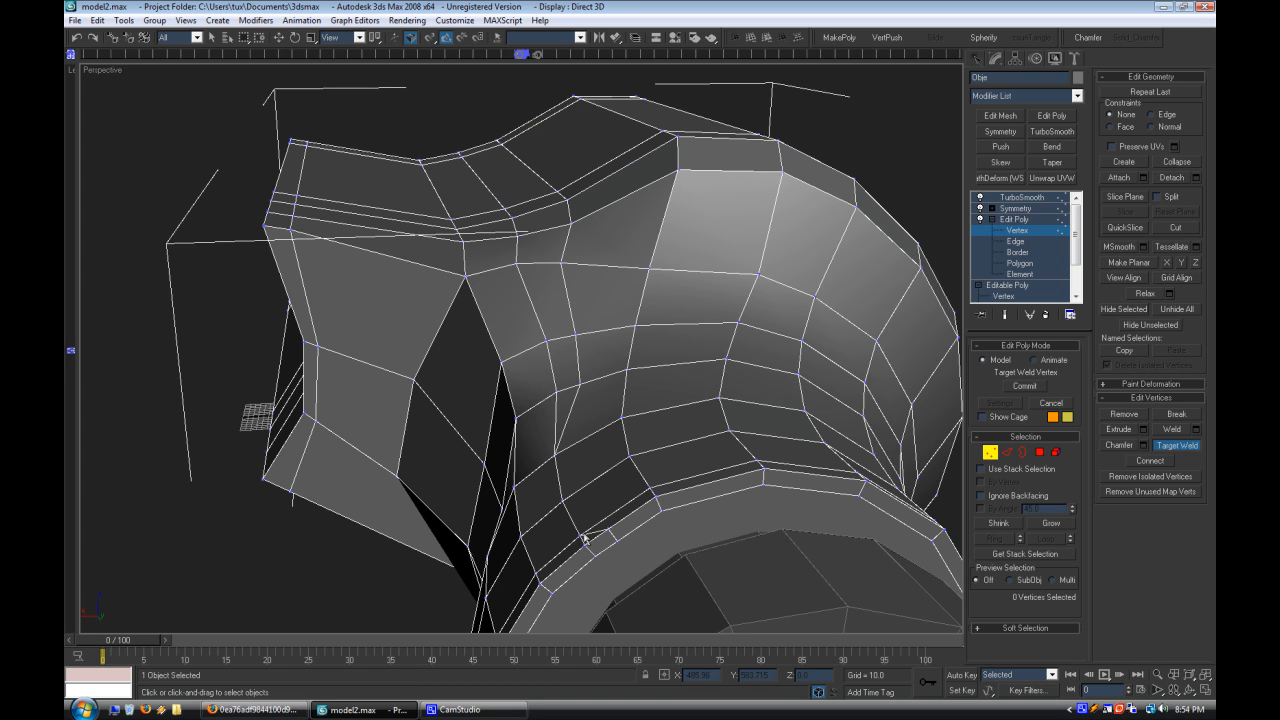
{"action": "middle_click_drag", "start_coordinate": [594, 562], "coordinate": [631, 383], "text": "alt"}
{"action": "scroll", "coordinate": [560, 400], "scroll_direction": "up", "scroll_amount": 3}
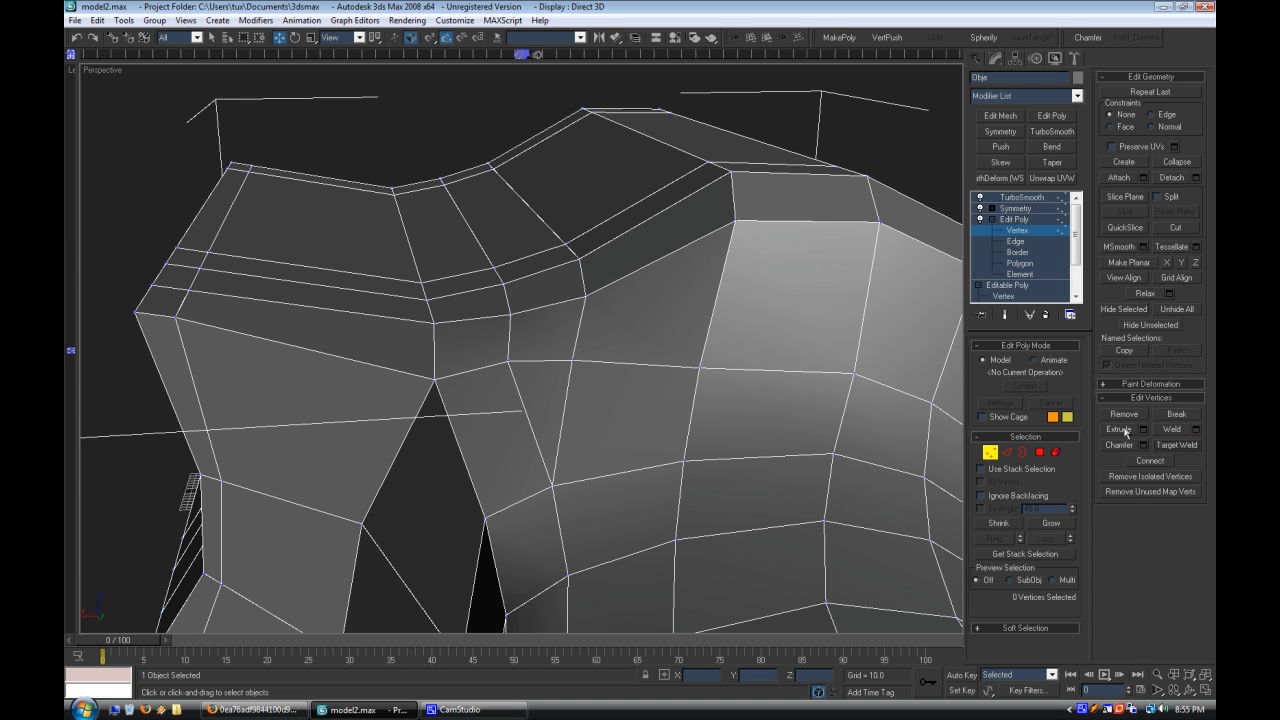
Step: Create a diagonal edge from the open loop end to the neck vertex below and nudge that loop-end vertex along X
{"action": "left_click", "coordinate": [1030, 243]}
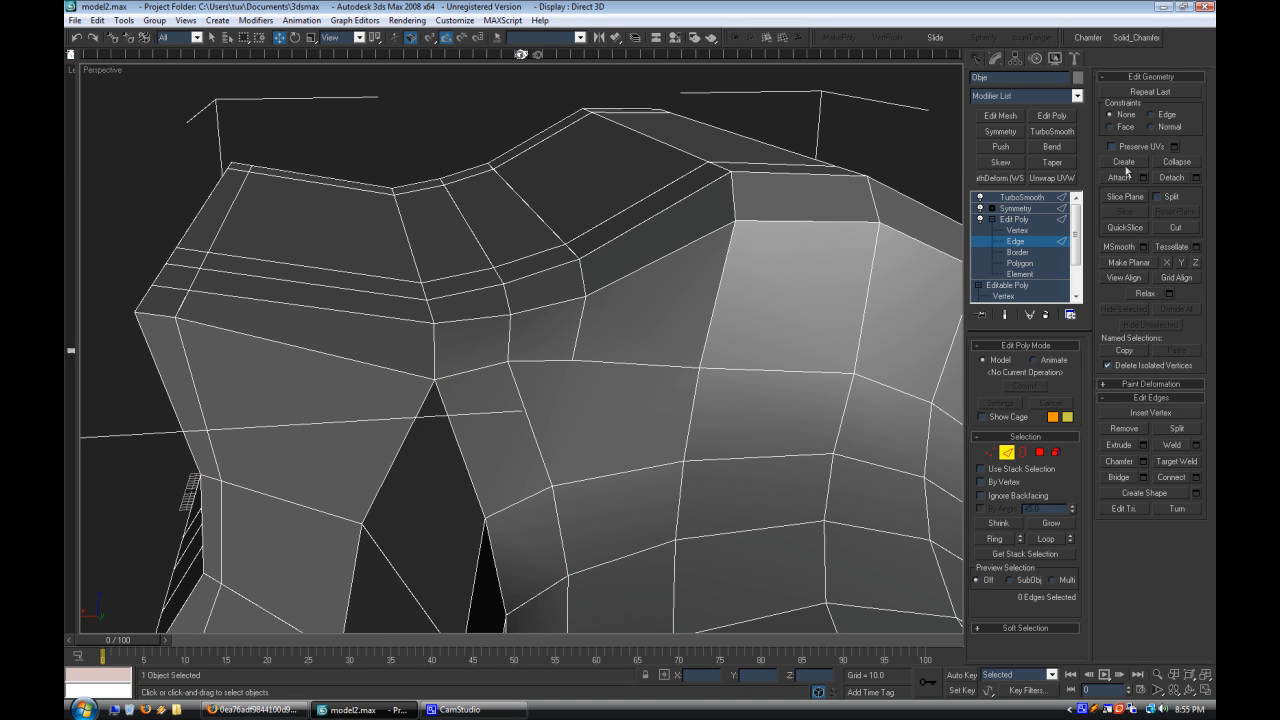
{"action": "left_click", "coordinate": [686, 466]}
{"action": "key", "text": "w"}
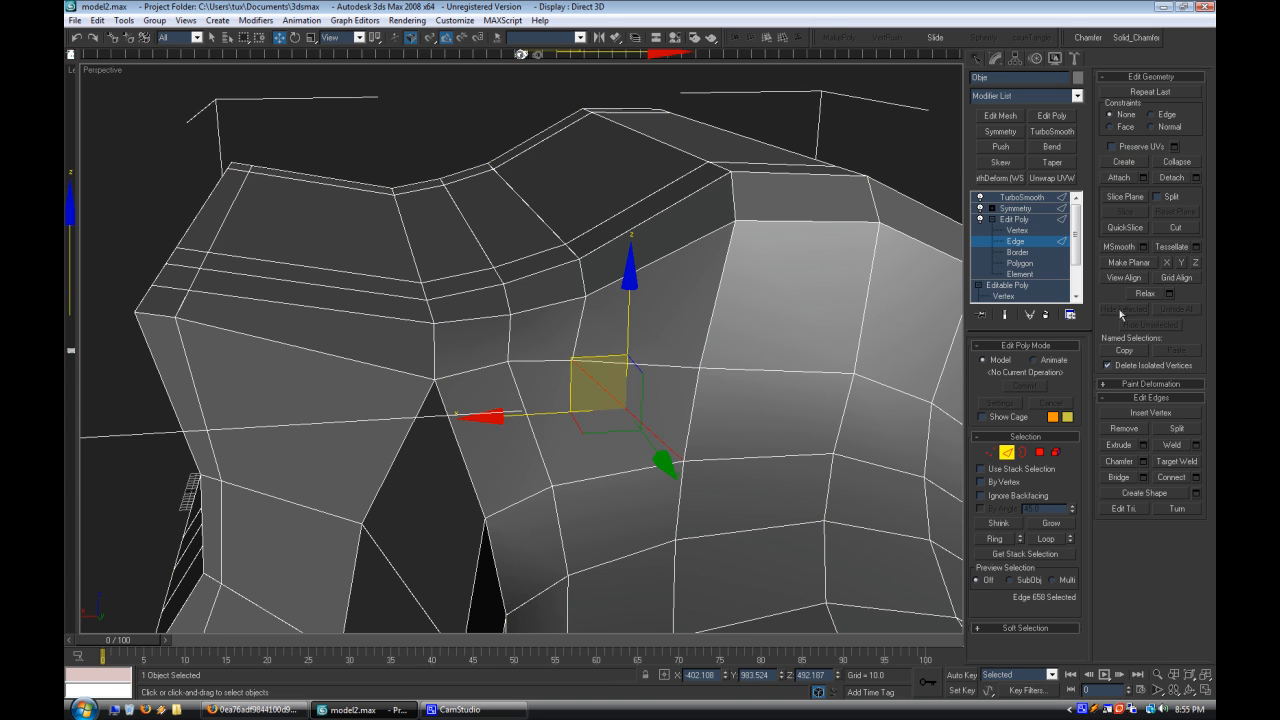
{"action": "left_click", "coordinate": [1037, 232]}
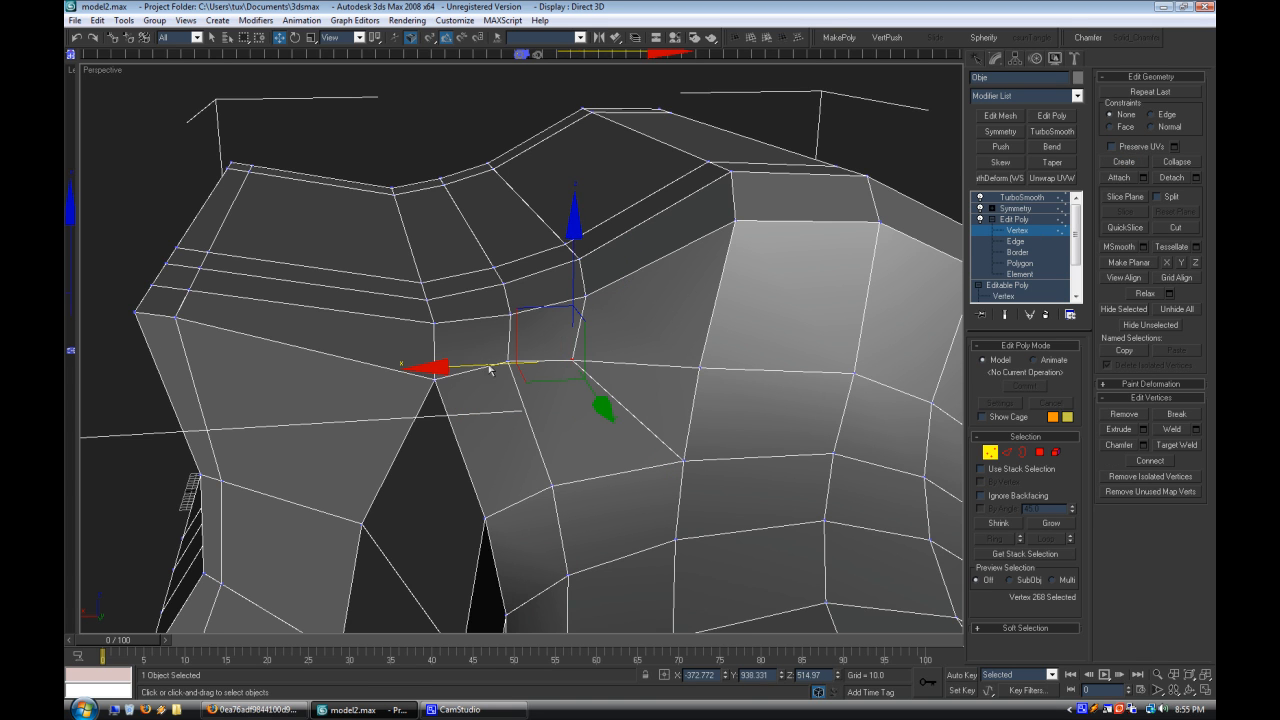
{"action": "left_click_drag", "start_coordinate": [511, 367], "coordinate": [518, 367]}
{"action": "left_click", "coordinate": [635, 429]}
Step: Preview the TurboSmoothed body, hide edged faces and inspect the reworked area beside the eyepiece neck
{"action": "left_click", "coordinate": [1025, 220]}
{"action": "left_click", "coordinate": [1025, 198]}
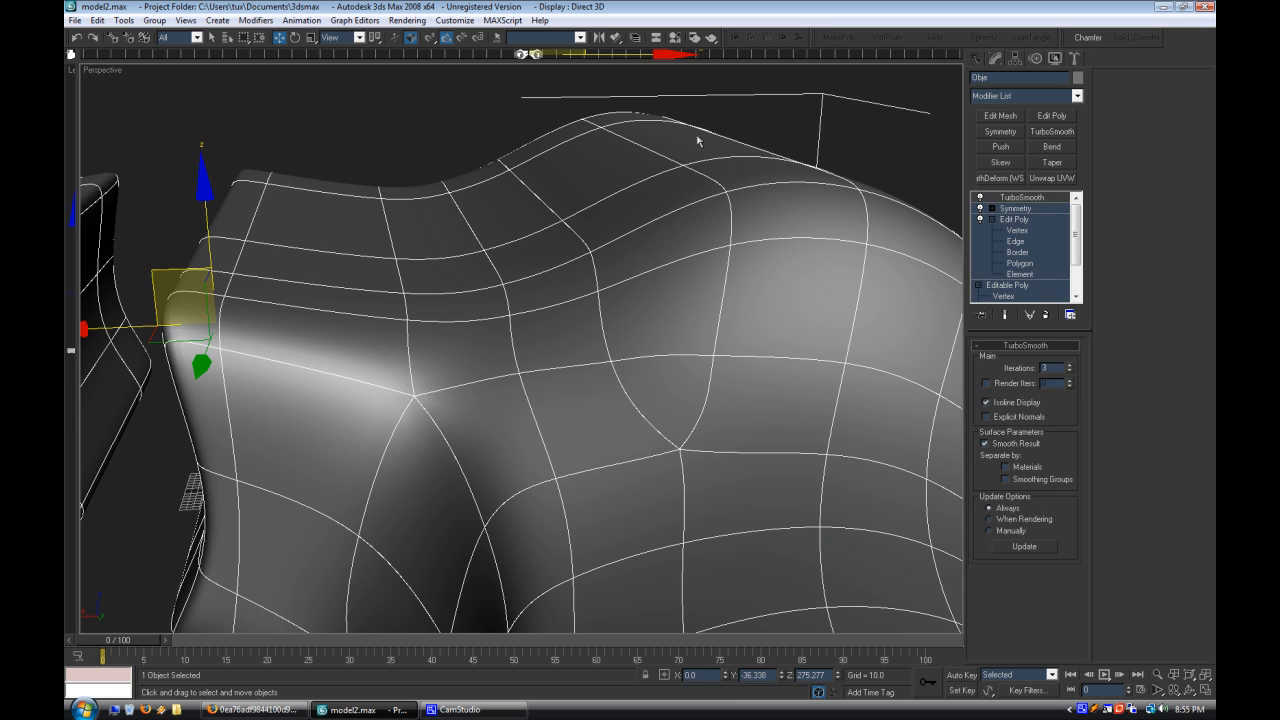
{"action": "left_click", "coordinate": [202, 98]}
{"action": "right_click", "coordinate": [101, 70]}
{"action": "left_click", "coordinate": [138, 146]}
{"action": "scroll", "coordinate": [410, 318], "scroll_direction": "down", "scroll_amount": 5}
{"action": "middle_click_drag", "start_coordinate": [450, 342], "coordinate": [541, 335], "text": "alt"}
{"action": "scroll", "coordinate": [588, 337], "scroll_direction": "up", "scroll_amount": 5}
{"action": "left_click", "coordinate": [504, 297]}
Step: Return to the body's unsmoothed Edit Poly cage at the eyepiece neck and display edged faces
{"action": "left_click", "coordinate": [1056, 228]}
{"action": "right_click", "coordinate": [101, 70]}
{"action": "left_click", "coordinate": [140, 146]}
{"action": "scroll", "coordinate": [541, 335], "scroll_direction": "up", "scroll_amount": 5}
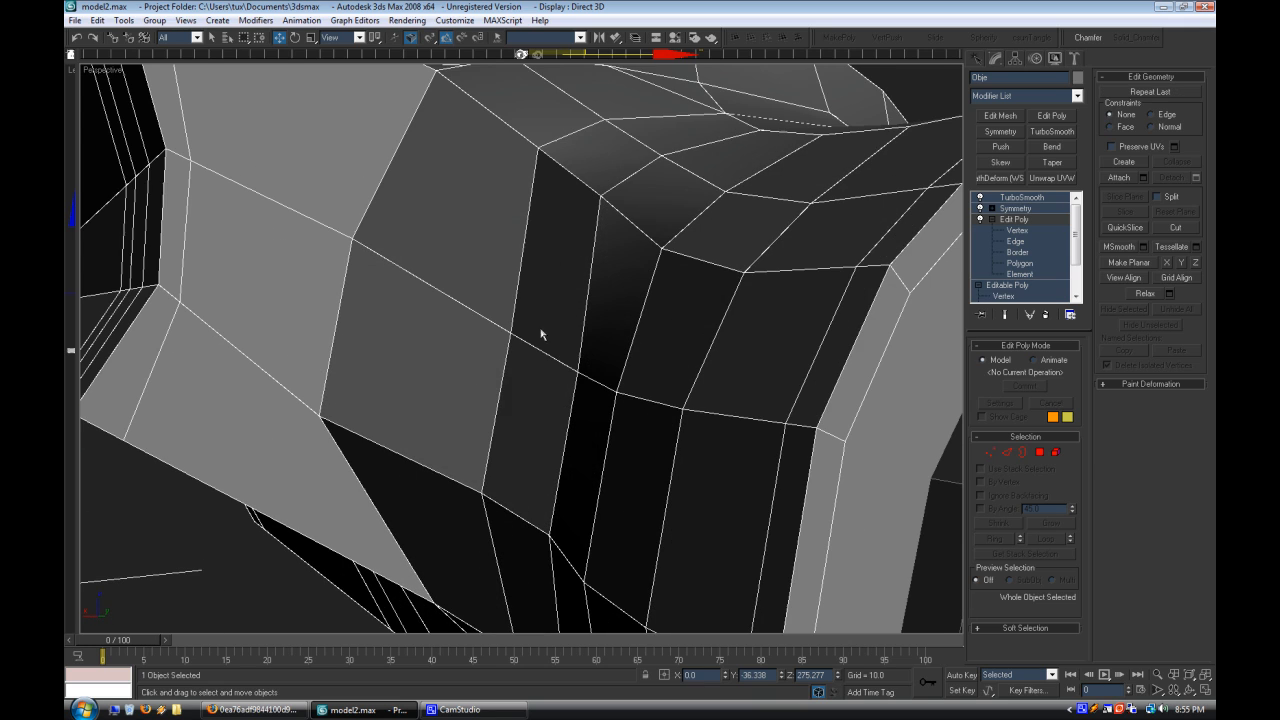
{"action": "left_click", "coordinate": [1017, 242]}
{"action": "left_click", "coordinate": [565, 385]}
{"action": "middle_click_drag", "start_coordinate": [565, 385], "coordinate": [570, 395], "text": "alt"}
{"action": "middle_click_drag", "start_coordinate": [480, 377], "coordinate": [788, 342], "text": "alt"}
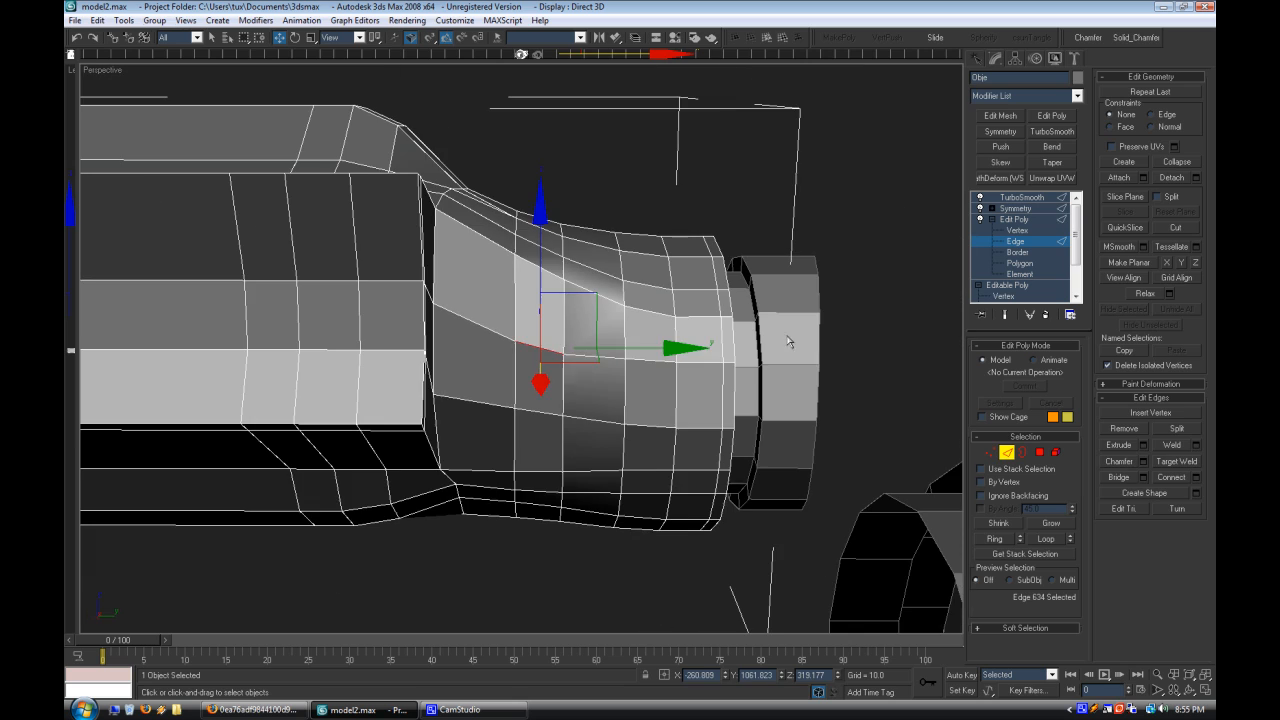
Step: Select the rings of vertices around the eyepiece neck between the body and the end rim
{"action": "left_click", "coordinate": [1018, 234]}
{"action": "middle_click_drag", "start_coordinate": [531, 188], "coordinate": [478, 167], "text": "alt"}
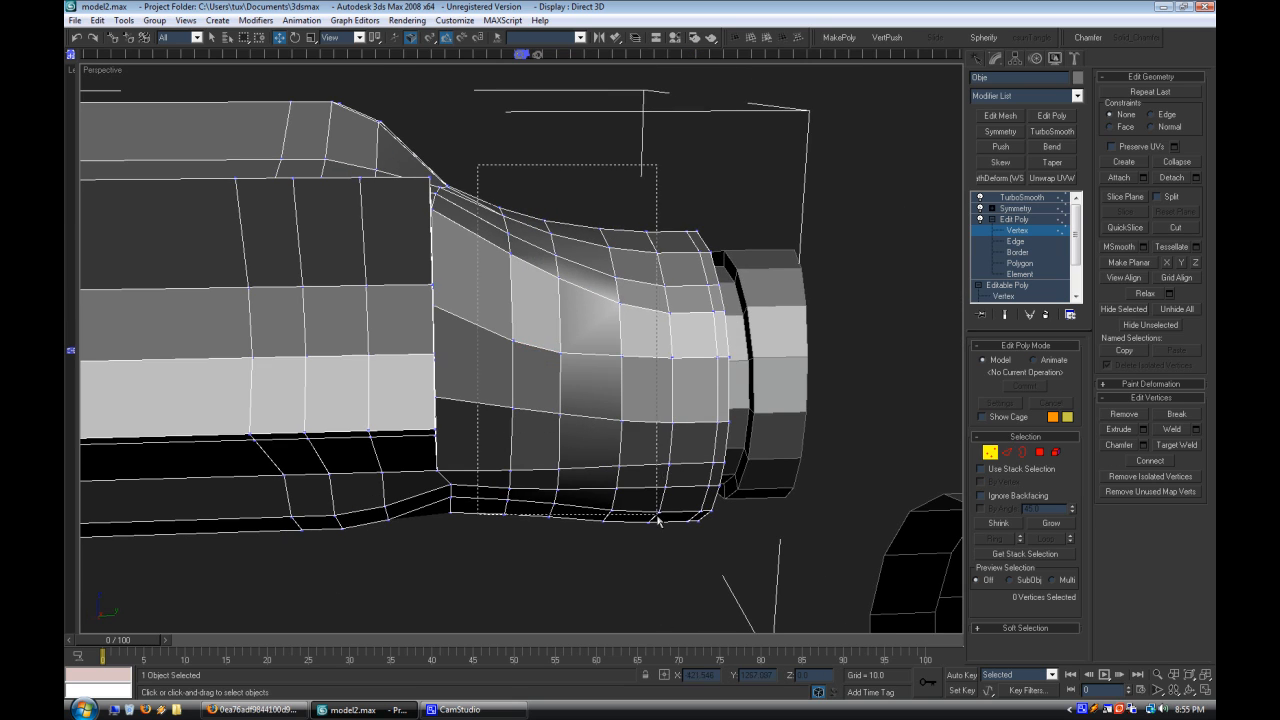
{"action": "left_click_drag", "start_coordinate": [634, 551], "coordinate": [682, 556]}
{"action": "middle_click_drag", "start_coordinate": [676, 500], "coordinate": [306, 446], "text": "alt"}
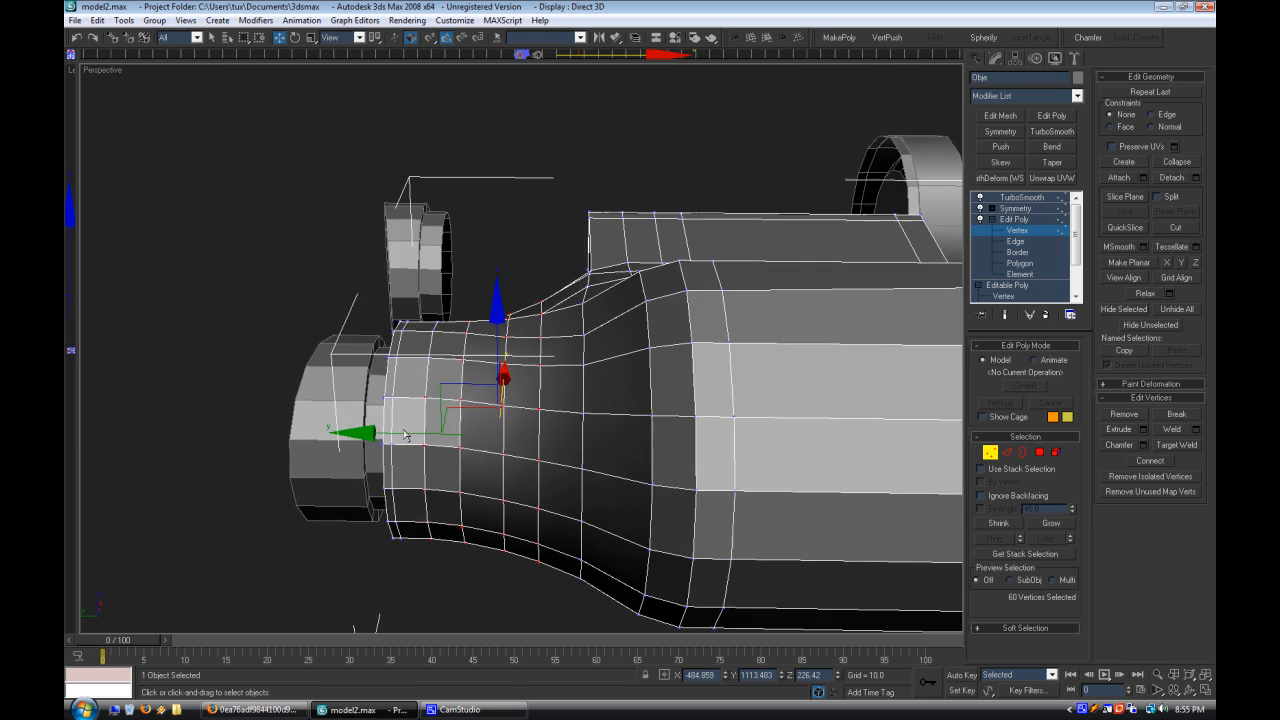
{"action": "middle_click_drag", "start_coordinate": [516, 308], "coordinate": [586, 258]}
{"action": "middle_click_drag", "start_coordinate": [497, 521], "coordinate": [648, 229], "text": "alt"}
{"action": "middle_click_drag", "start_coordinate": [464, 551], "coordinate": [623, 383], "text": "alt"}
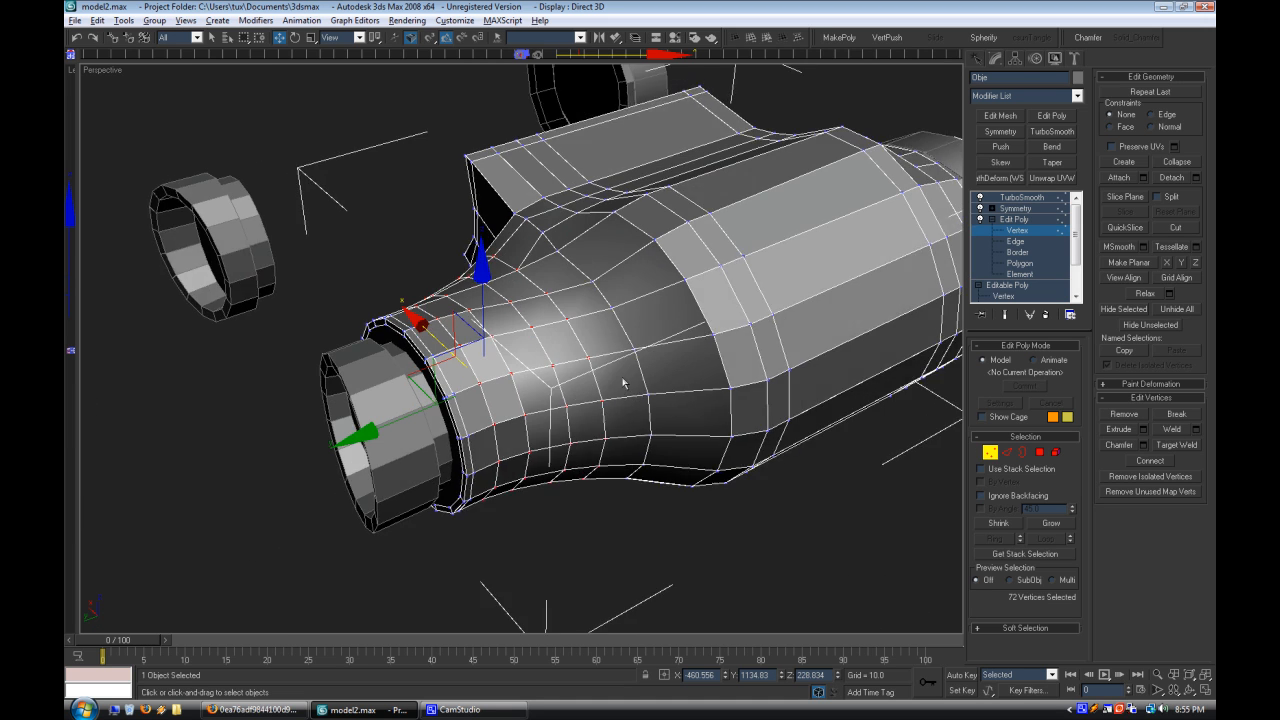
Step: Apply a Relax modifier to the selected neck vertices and adjust its relax value
{"action": "scroll", "coordinate": [623, 383], "scroll_direction": "up", "scroll_amount": 3}
{"action": "left_click", "coordinate": [1077, 95]}
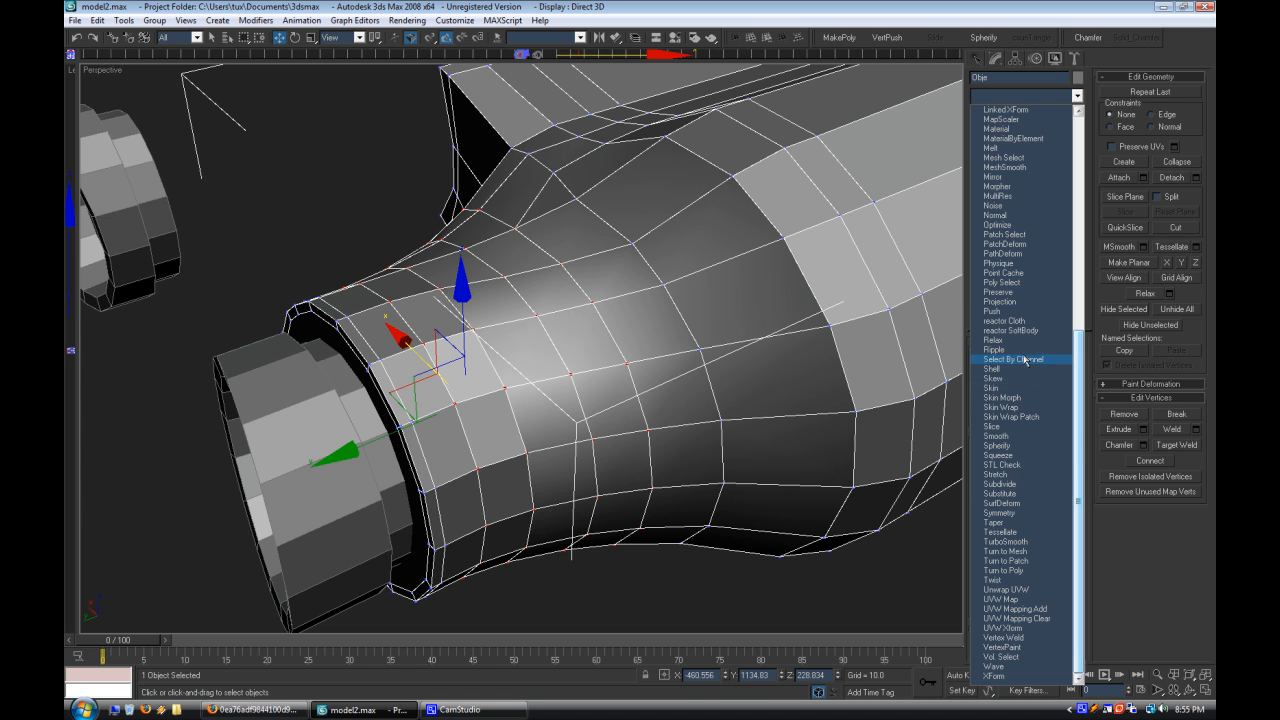
{"action": "left_click", "coordinate": [1017, 341]}
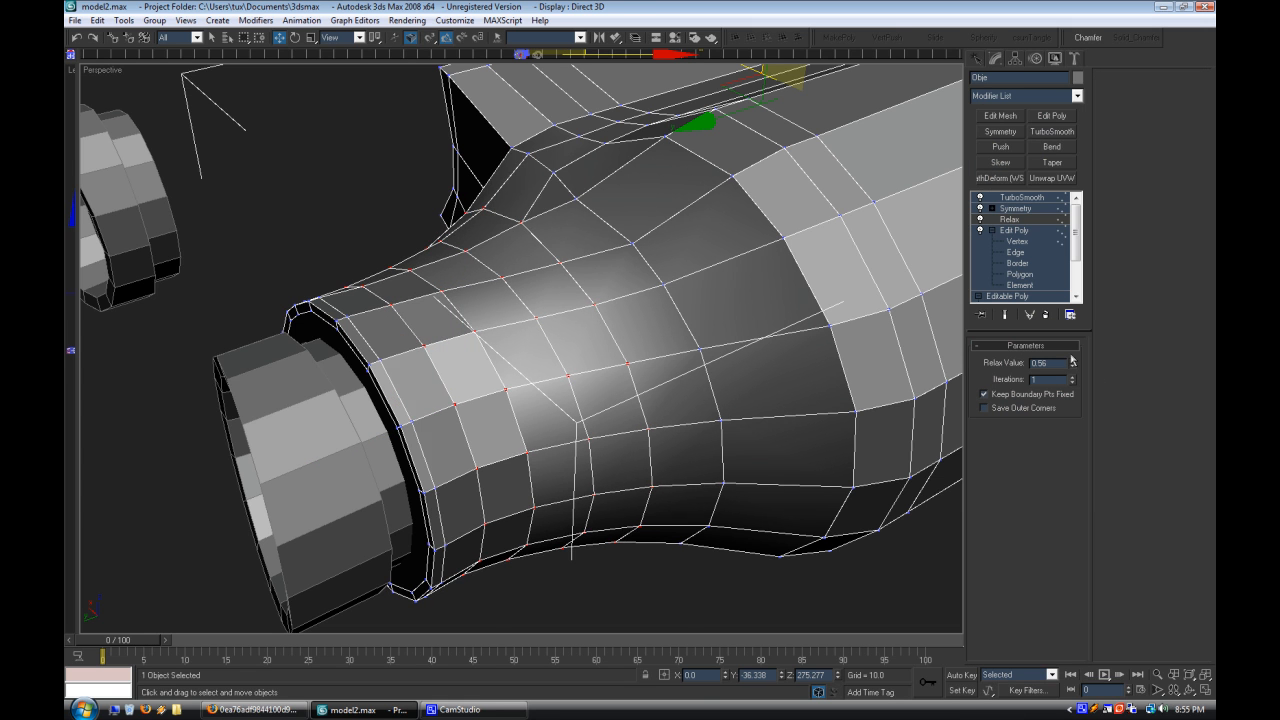
{"action": "left_click_drag", "start_coordinate": [1073, 360], "coordinate": [1075, 296]}
Step: Add an Edit Poly modifier above the Relax and uniformly scale the selected neck vertices to about 103%
{"action": "middle_click_drag", "start_coordinate": [623, 403], "coordinate": [931, 351], "text": "alt"}
{"action": "left_click", "coordinate": [1052, 116]}
{"action": "left_click", "coordinate": [1009, 232]}
{"action": "left_click", "coordinate": [311, 38]}
{"action": "middle_click_drag", "start_coordinate": [410, 310], "coordinate": [531, 410], "text": "alt"}
{"action": "left_click_drag", "start_coordinate": [531, 410], "coordinate": [529, 408]}
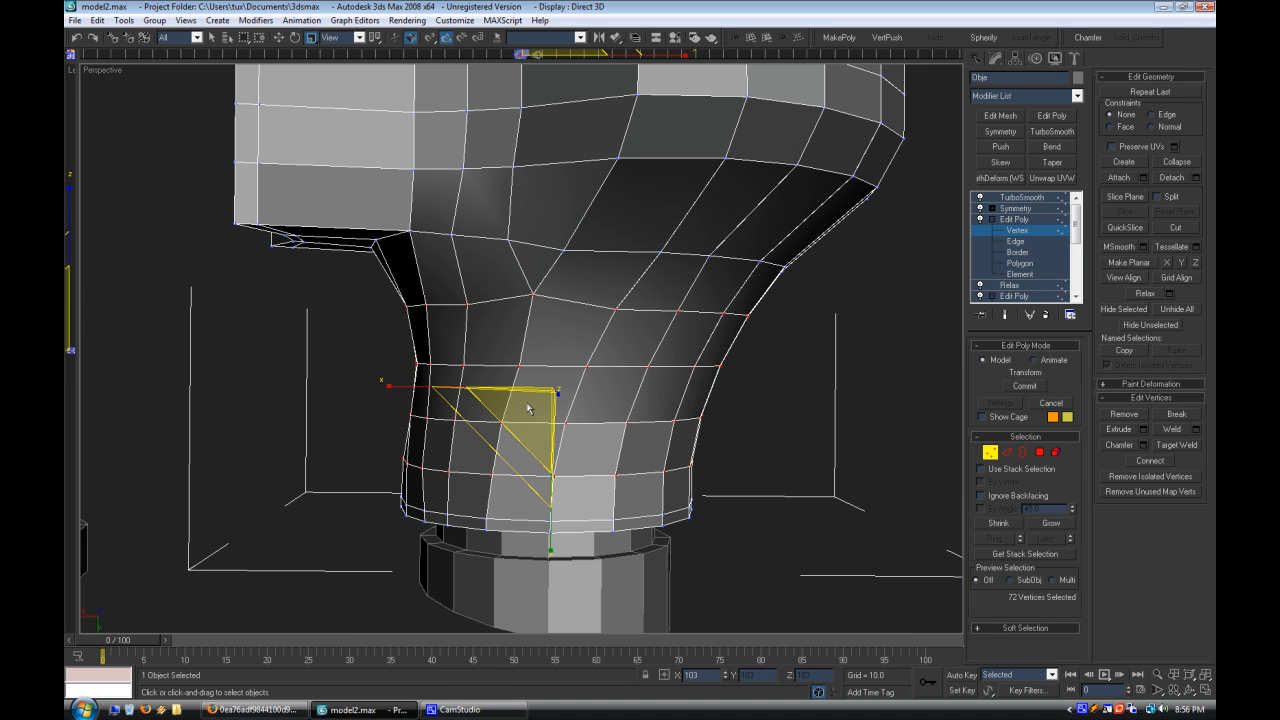
Step: Preview the TurboSmoothed body without edged faces and examine the relaxed neck and the objective end
{"action": "left_click", "coordinate": [795, 416]}
{"action": "middle_click_drag", "start_coordinate": [795, 416], "coordinate": [688, 391], "text": "alt"}
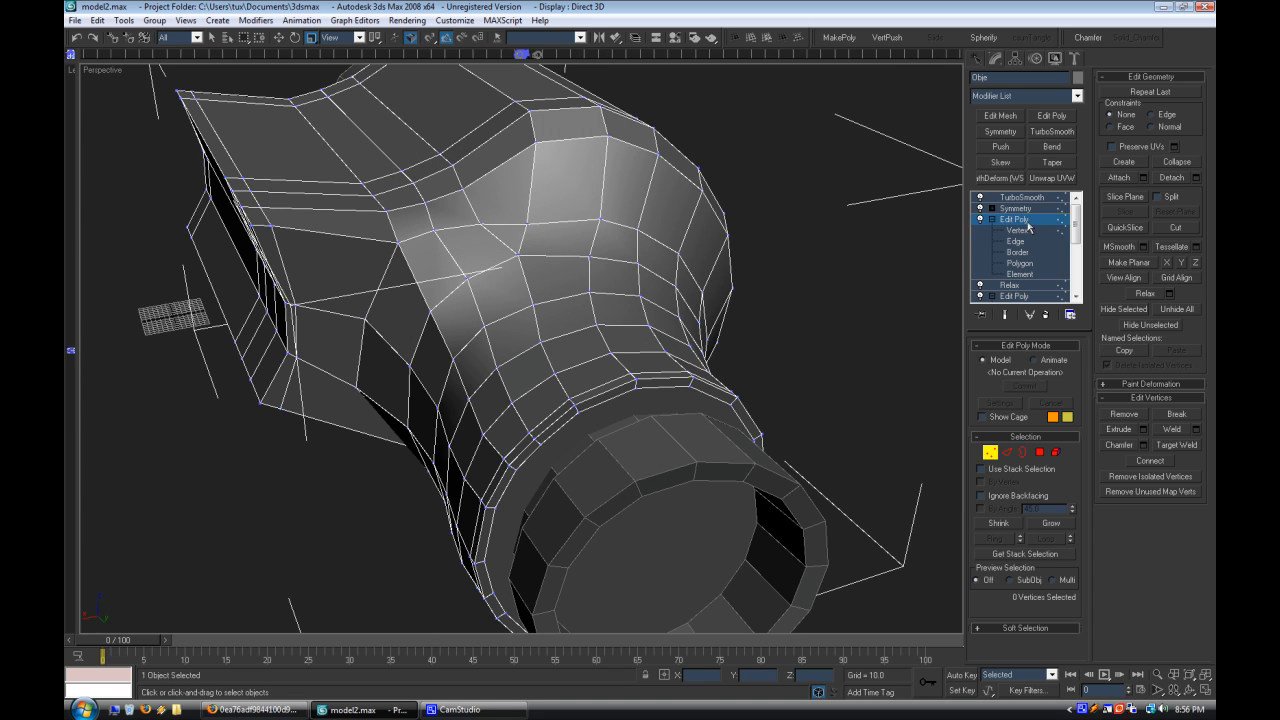
{"action": "left_click", "coordinate": [1028, 208]}
{"action": "left_click", "coordinate": [1027, 198]}
{"action": "left_click", "coordinate": [845, 182]}
{"action": "right_click", "coordinate": [102, 73]}
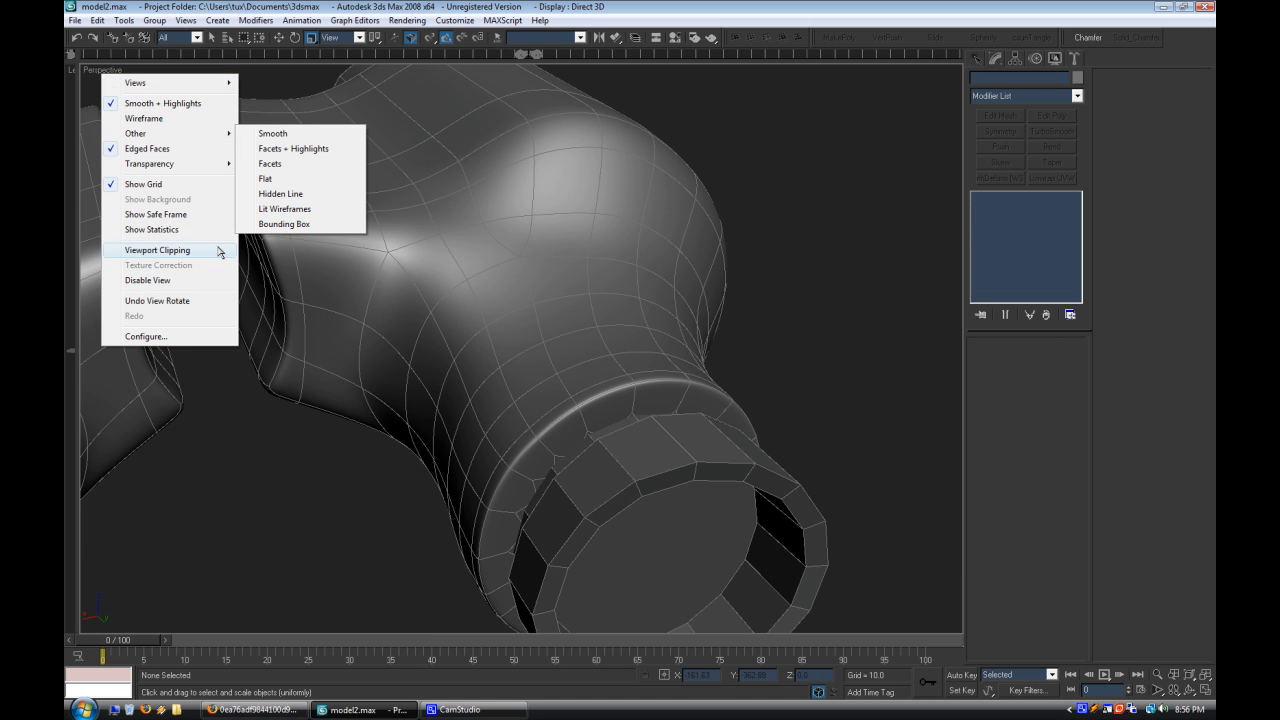
{"action": "left_click", "coordinate": [171, 153]}
{"action": "middle_click_drag", "start_coordinate": [310, 338], "coordinate": [630, 320], "text": "alt"}
{"action": "scroll", "coordinate": [303, 354], "scroll_direction": "down", "scroll_amount": 5}
{"action": "scroll", "coordinate": [457, 351], "scroll_direction": "up", "scroll_amount": 4}
{"action": "scroll", "coordinate": [749, 331], "scroll_direction": "down", "scroll_amount": 5}
{"action": "scroll", "coordinate": [616, 310], "scroll_direction": "up", "scroll_amount": 5}
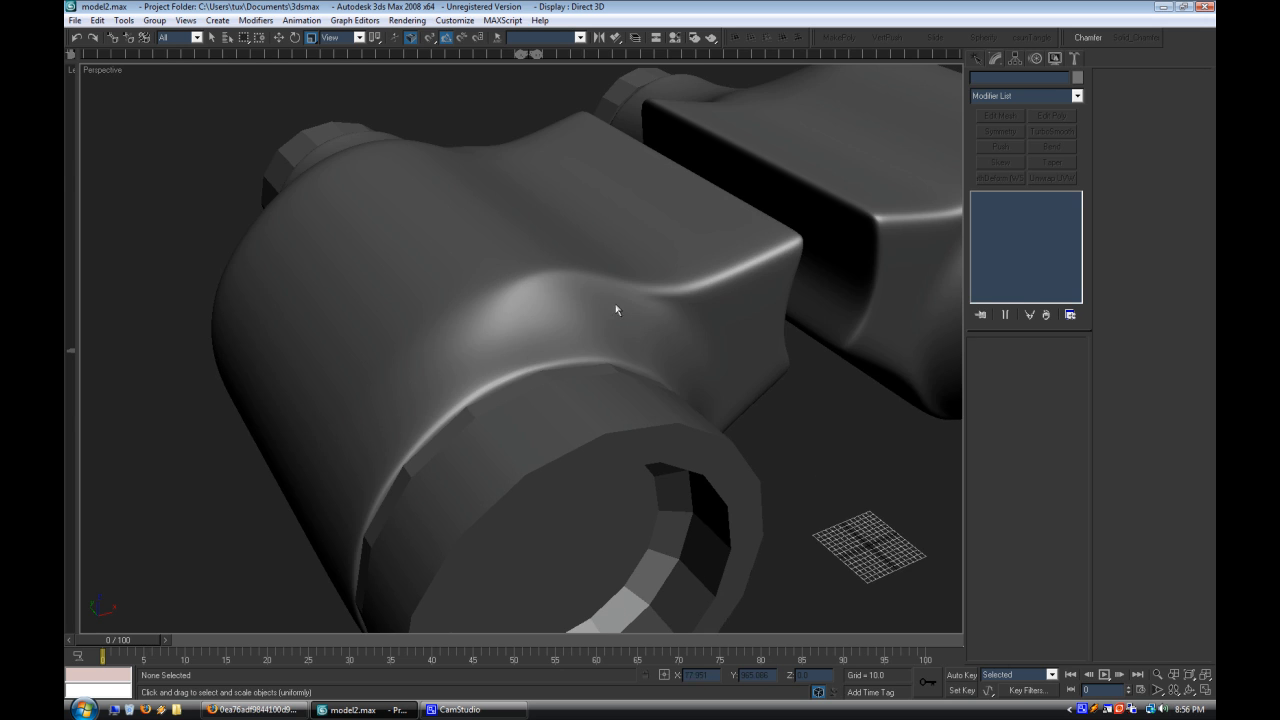
Step: Disable the body's TurboSmooth display, show edged faces and select the vertices of the loop around its objective end
{"action": "left_click", "coordinate": [616, 310]}
{"action": "left_click", "coordinate": [992, 222]}
{"action": "scroll", "coordinate": [854, 323], "scroll_direction": "up", "scroll_amount": 4}
{"action": "middle_click_drag", "start_coordinate": [786, 284], "coordinate": [806, 369], "text": "alt"}
{"action": "left_click", "coordinate": [1020, 231]}
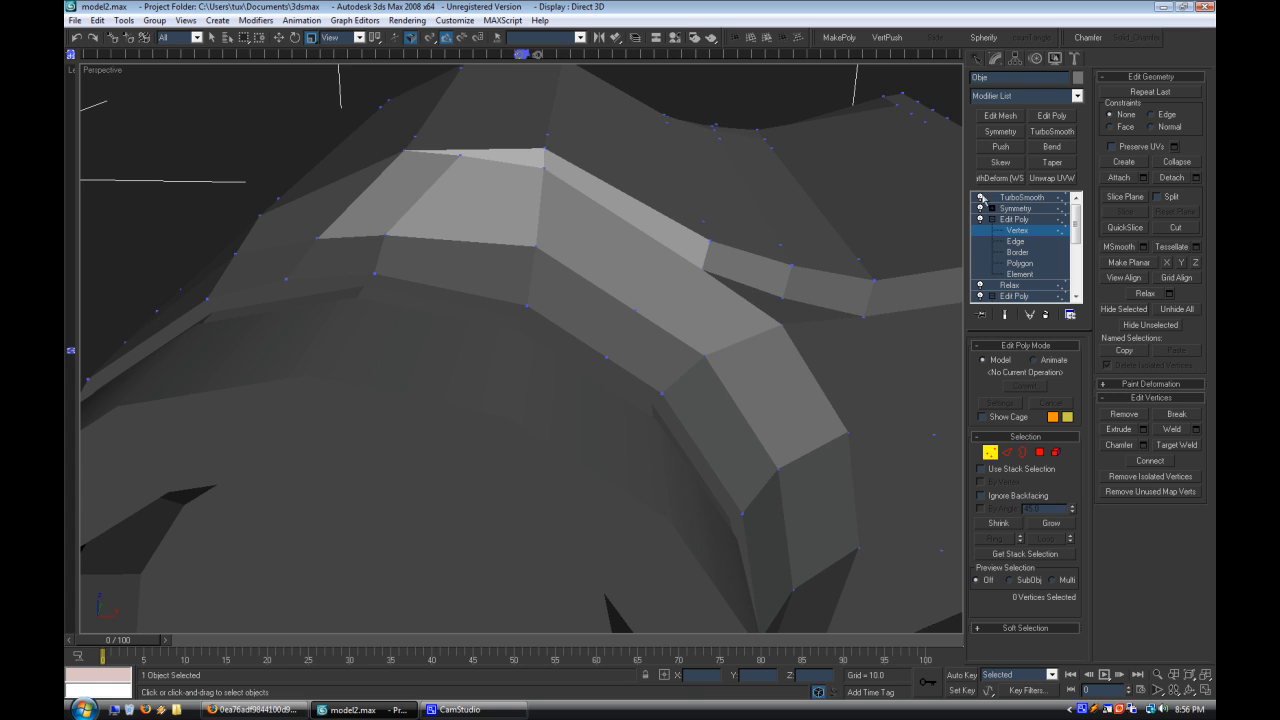
{"action": "right_click", "coordinate": [98, 72]}
{"action": "left_click", "coordinate": [140, 149]}
{"action": "scroll", "coordinate": [470, 315], "scroll_direction": "down", "scroll_amount": 5}
{"action": "middle_click_drag", "start_coordinate": [470, 315], "coordinate": [535, 411], "text": "alt"}
{"action": "left_click_drag", "start_coordinate": [520, 598], "coordinate": [520, 598]}
{"action": "middle_click_drag", "start_coordinate": [520, 598], "coordinate": [726, 362], "text": "alt"}
Step: Relax the selected objective-end vertices with a value of 0.55 and add a new Edit Poly modifier above it
{"action": "left_click", "coordinate": [1077, 95]}
{"action": "scroll", "coordinate": [1028, 472], "scroll_direction": "down", "scroll_amount": 15}
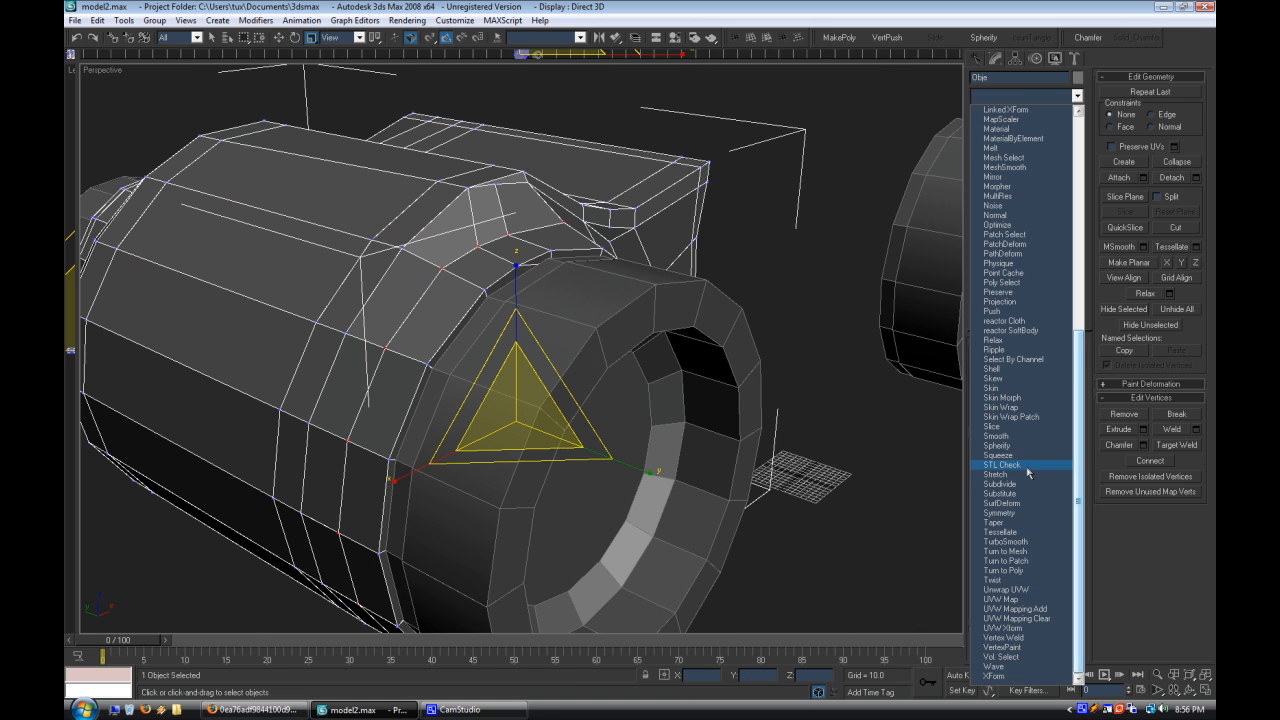
{"action": "left_click", "coordinate": [1021, 342]}
{"action": "mouse_move", "coordinate": [1072, 363]}
{"action": "left_mouse_down"}
{"action": "mouse_move", "coordinate": [1072, 317]}
{"action": "mouse_move", "coordinate": [1081, 371]}
{"action": "left_mouse_up"}
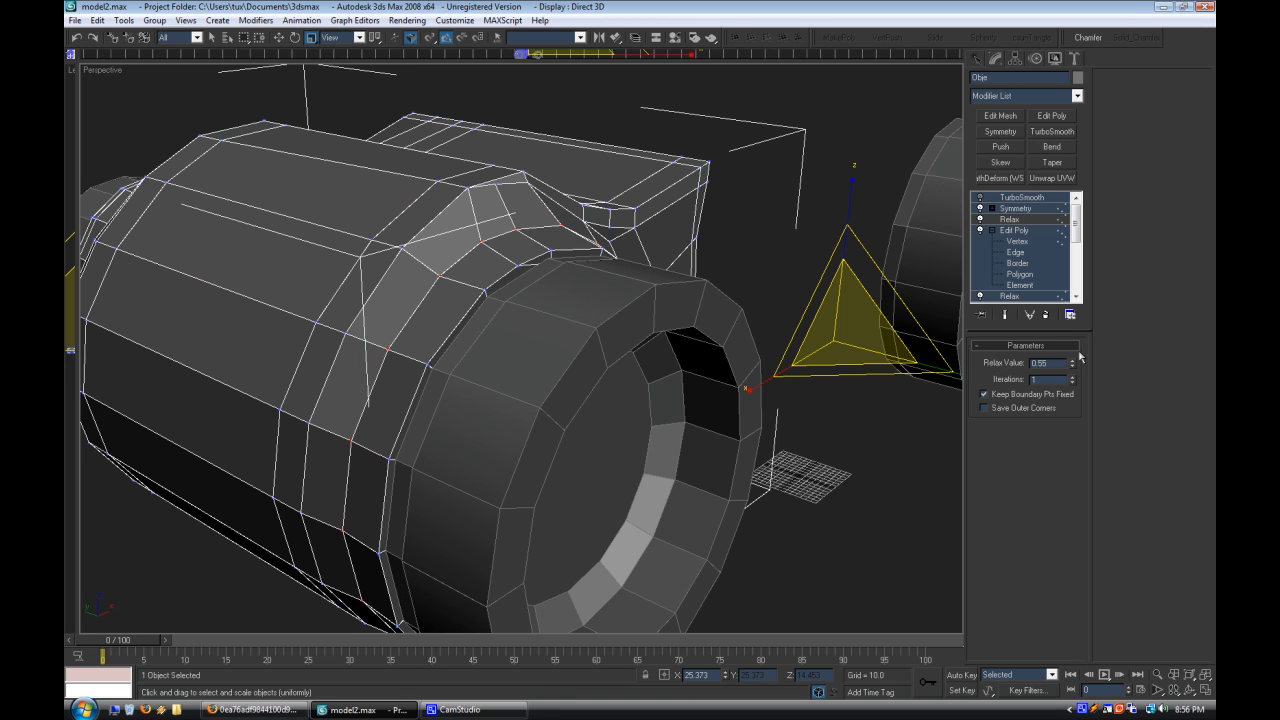
{"action": "left_click", "coordinate": [1051, 115]}
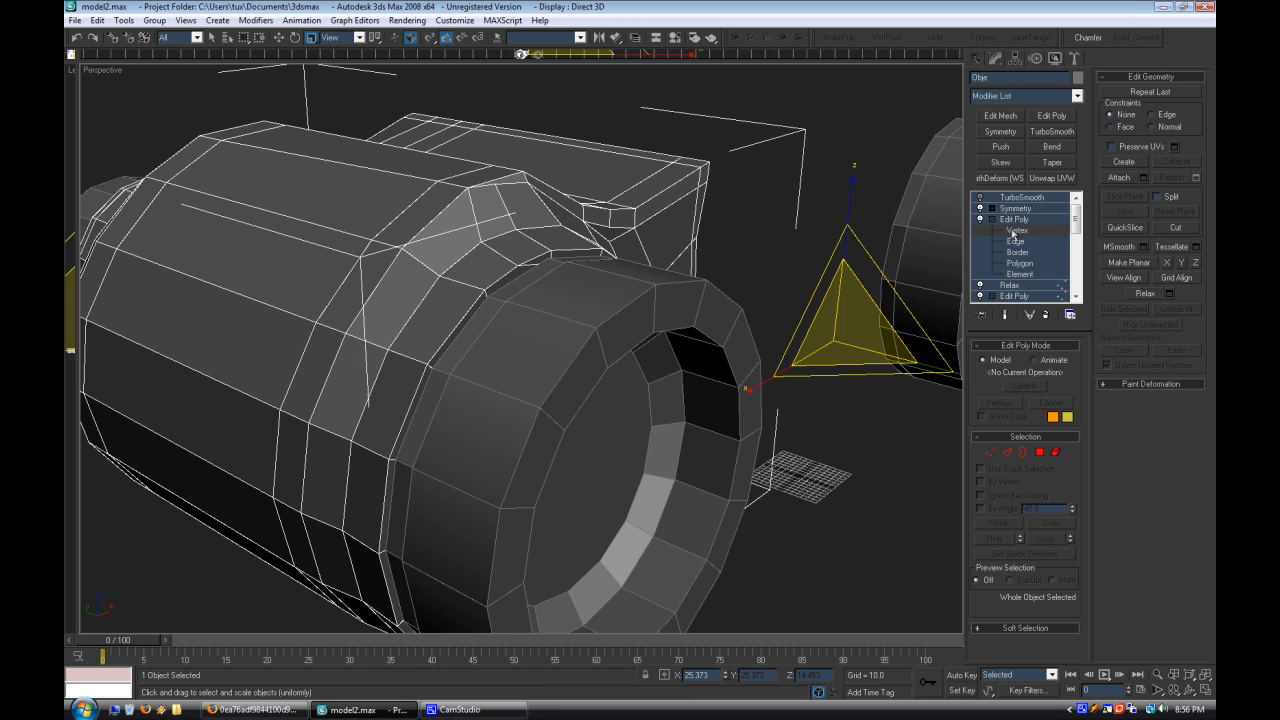
{"action": "left_click", "coordinate": [1016, 230]}
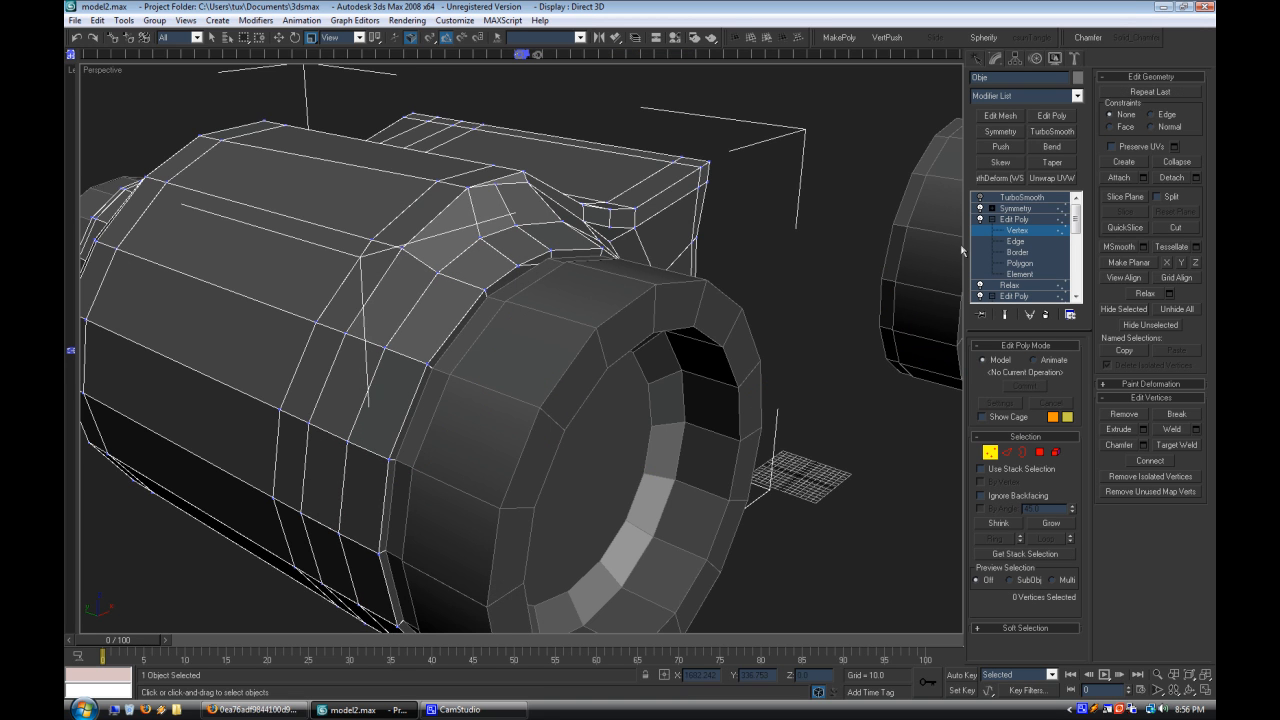
Step: Connect the ring of edges behind the body's objective rim with one segment placed close to the rim
{"action": "key", "text": "2"}
{"action": "left_click", "coordinate": [498, 253]}
{"action": "key", "text": "alt+r"}
{"action": "left_click_drag", "start_coordinate": [667, 401], "coordinate": [671, 477], "text": "alt"}
{"action": "middle_click_drag", "start_coordinate": [671, 477], "coordinate": [735, 480], "text": "alt"}
{"action": "left_click", "coordinate": [1196, 478]}
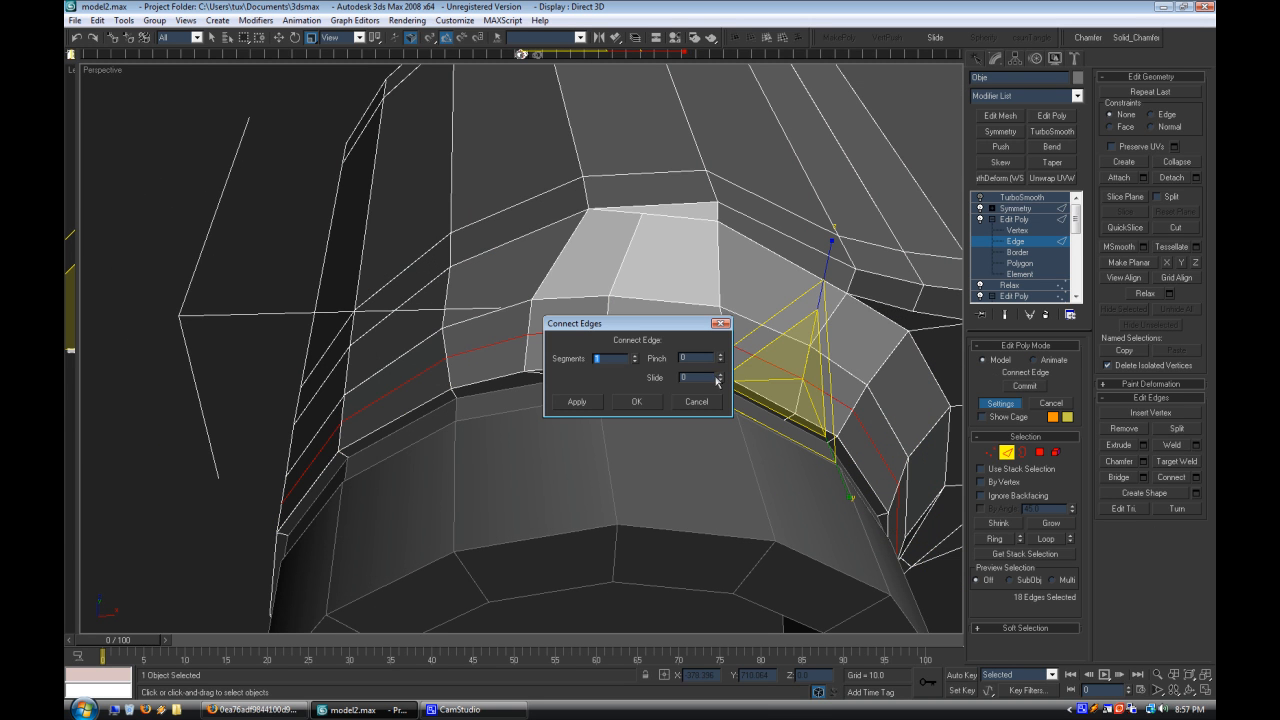
{"action": "key", "text": "Return"}
Step: Re-enable the body's TurboSmooth, hide edged faces and examine the whole binoculars
{"action": "left_click", "coordinate": [1000, 198]}
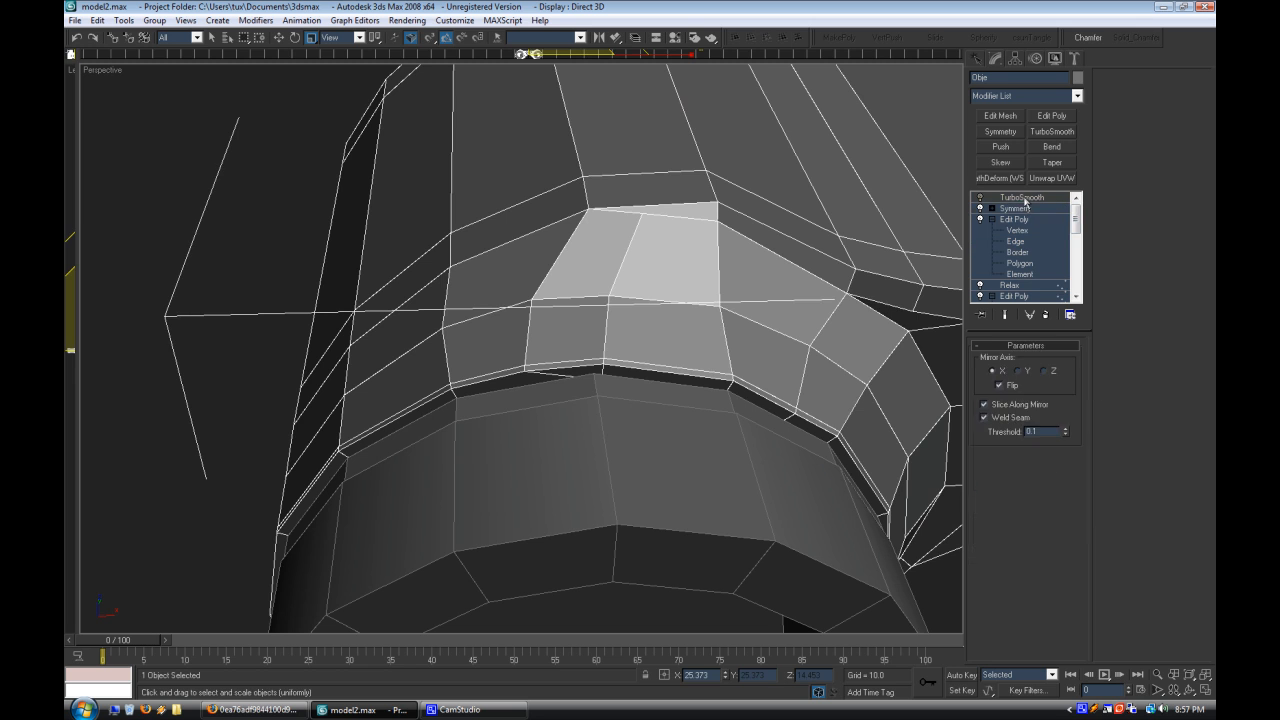
{"action": "left_click", "coordinate": [980, 198]}
{"action": "left_click", "coordinate": [249, 272]}
{"action": "right_click", "coordinate": [89, 71]}
{"action": "left_click", "coordinate": [128, 136]}
{"action": "scroll", "coordinate": [349, 394], "scroll_direction": "down", "scroll_amount": 6}
{"action": "middle_click_drag", "start_coordinate": [349, 394], "coordinate": [566, 403], "text": "alt"}
{"action": "scroll", "coordinate": [377, 381], "scroll_direction": "up", "scroll_amount": 3}
Step: Add a second Edit Poly modifier to the objective-end ring cylinder and show its edges for edge editing
{"action": "left_click", "coordinate": [566, 403]}
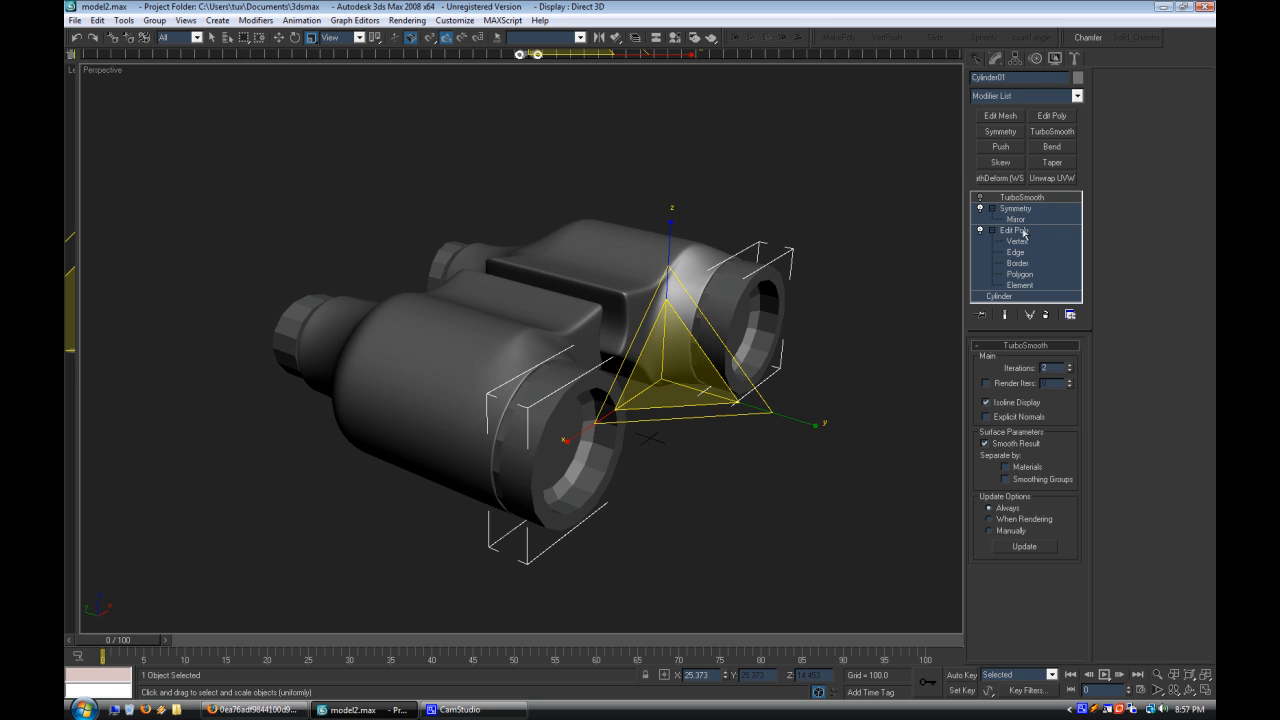
{"action": "left_click", "coordinate": [1030, 232]}
{"action": "left_click", "coordinate": [1047, 130]}
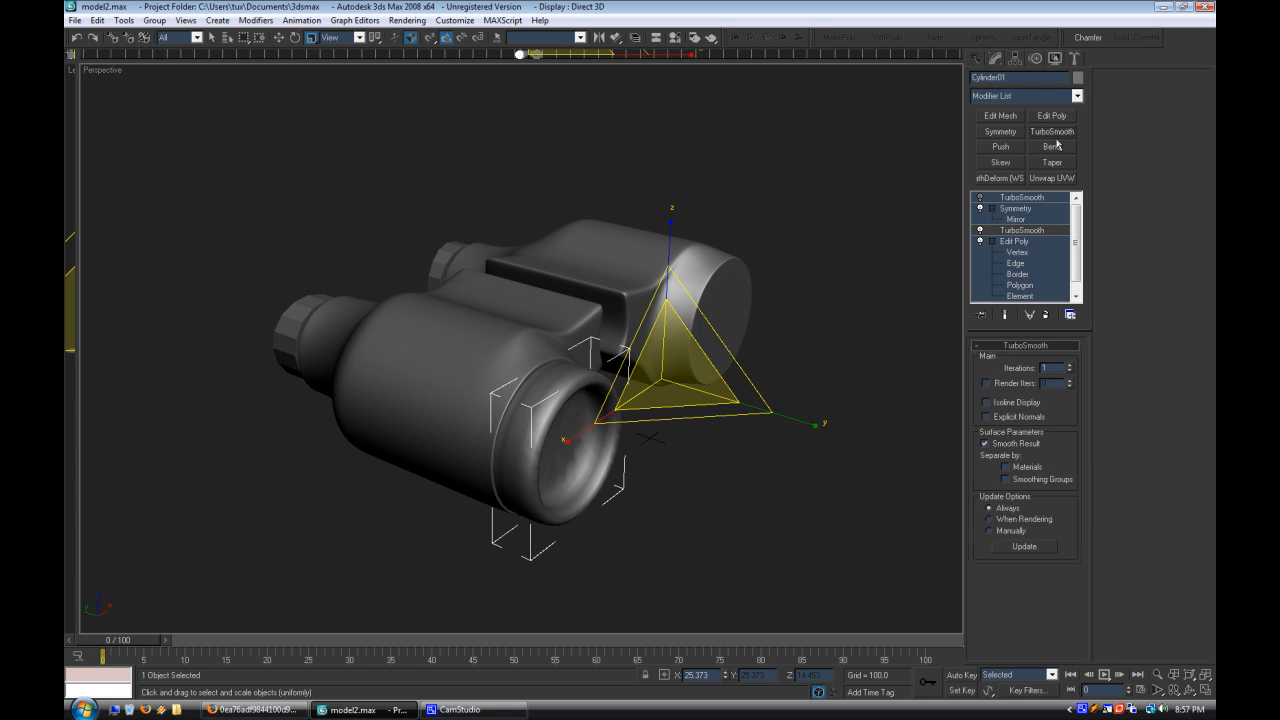
{"action": "key", "text": "ctrl+z"}
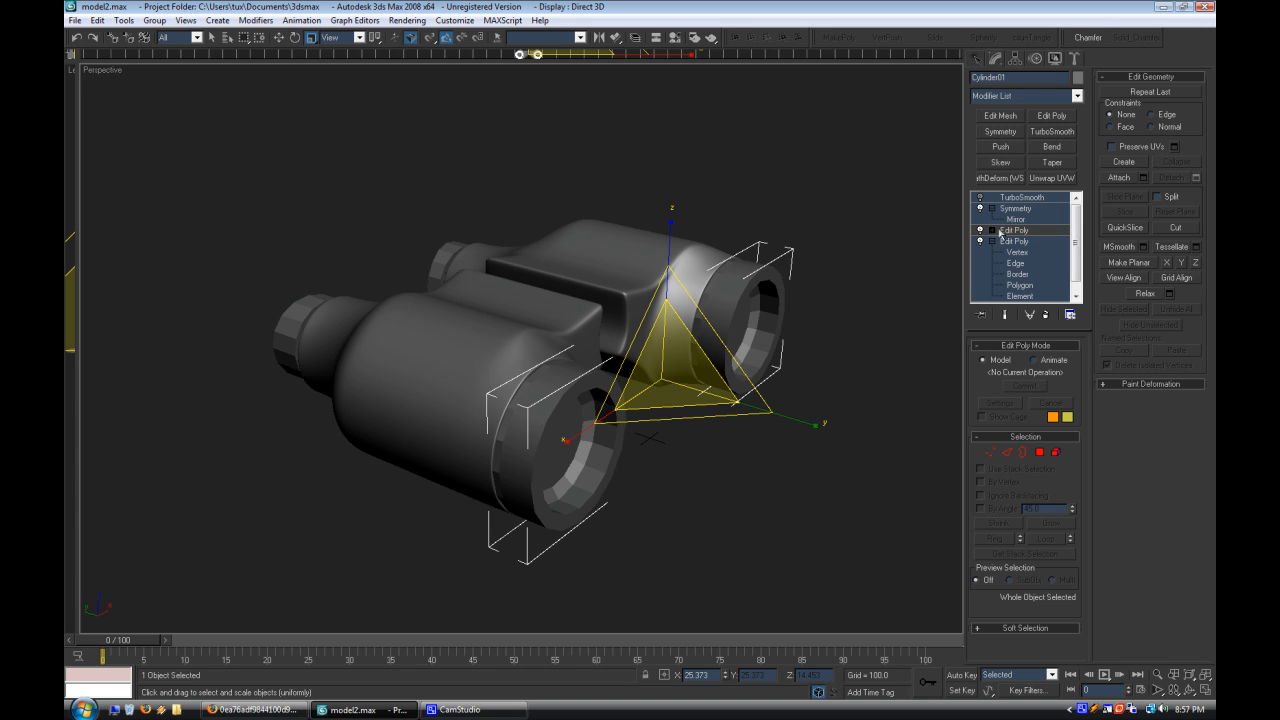
{"action": "left_click", "coordinate": [993, 231]}
{"action": "left_click", "coordinate": [1010, 242]}
{"action": "left_click", "coordinate": [1012, 254]}
{"action": "right_click", "coordinate": [93, 74]}
{"action": "left_click", "coordinate": [135, 149]}
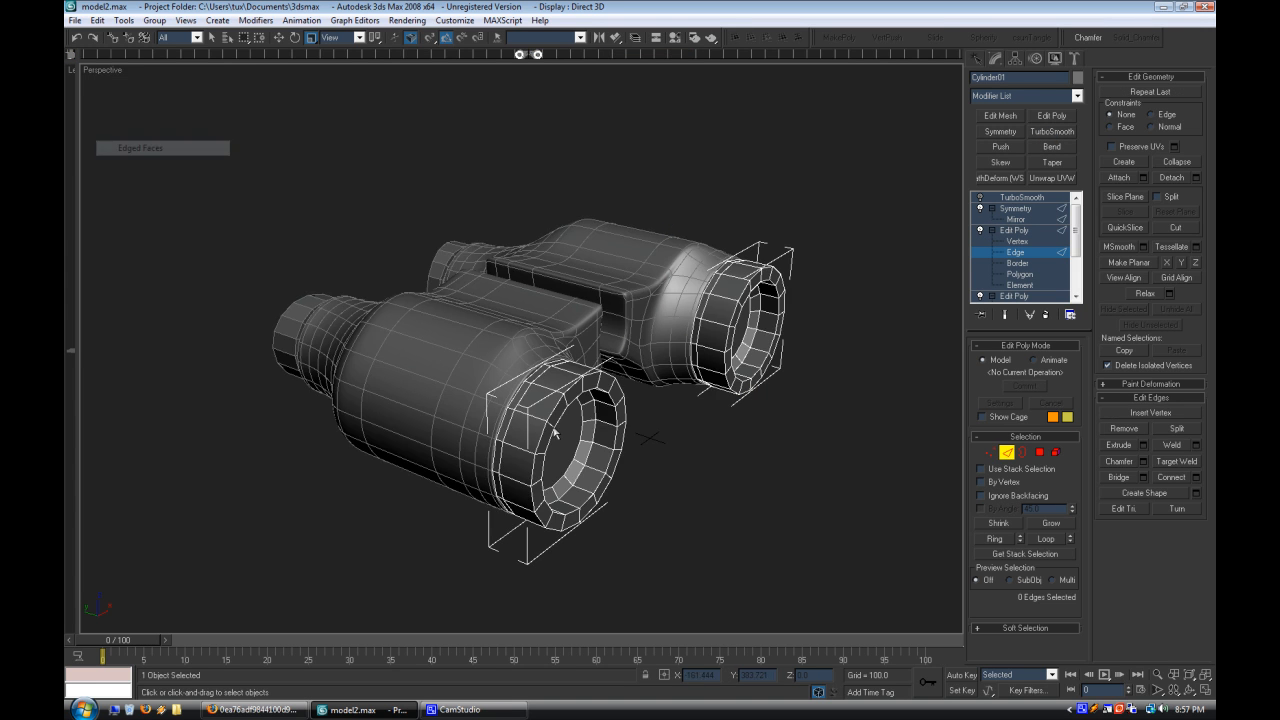
Step: Select the outer and inner edge loops of the ring's front face and extrude them with height 0 and base width 47.91
{"action": "scroll", "coordinate": [553, 434], "scroll_direction": "up", "scroll_amount": 5}
{"action": "left_click", "coordinate": [470, 413]}
{"action": "left_click", "coordinate": [1046, 539]}
{"action": "left_click", "coordinate": [503, 424], "text": "ctrl"}
{"action": "left_click", "coordinate": [1046, 539]}
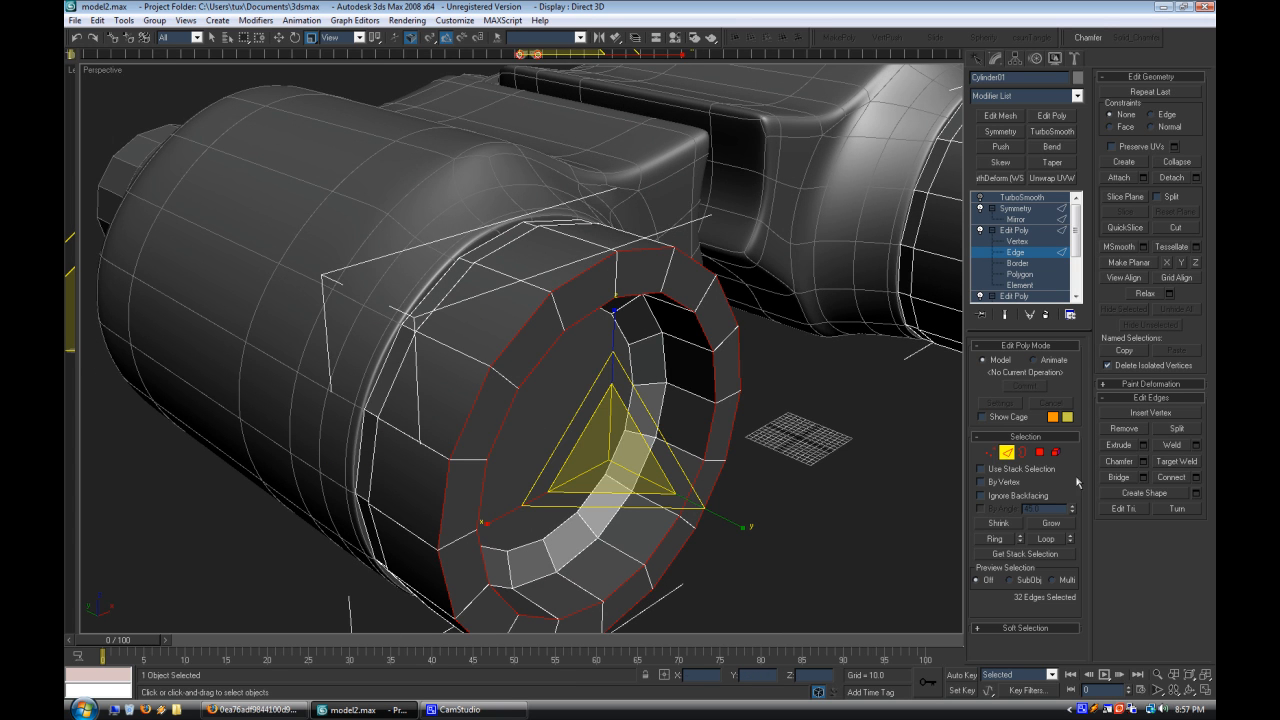
{"action": "left_click", "coordinate": [1143, 446]}
{"action": "left_click_drag", "start_coordinate": [660, 220], "coordinate": [731, 655]}
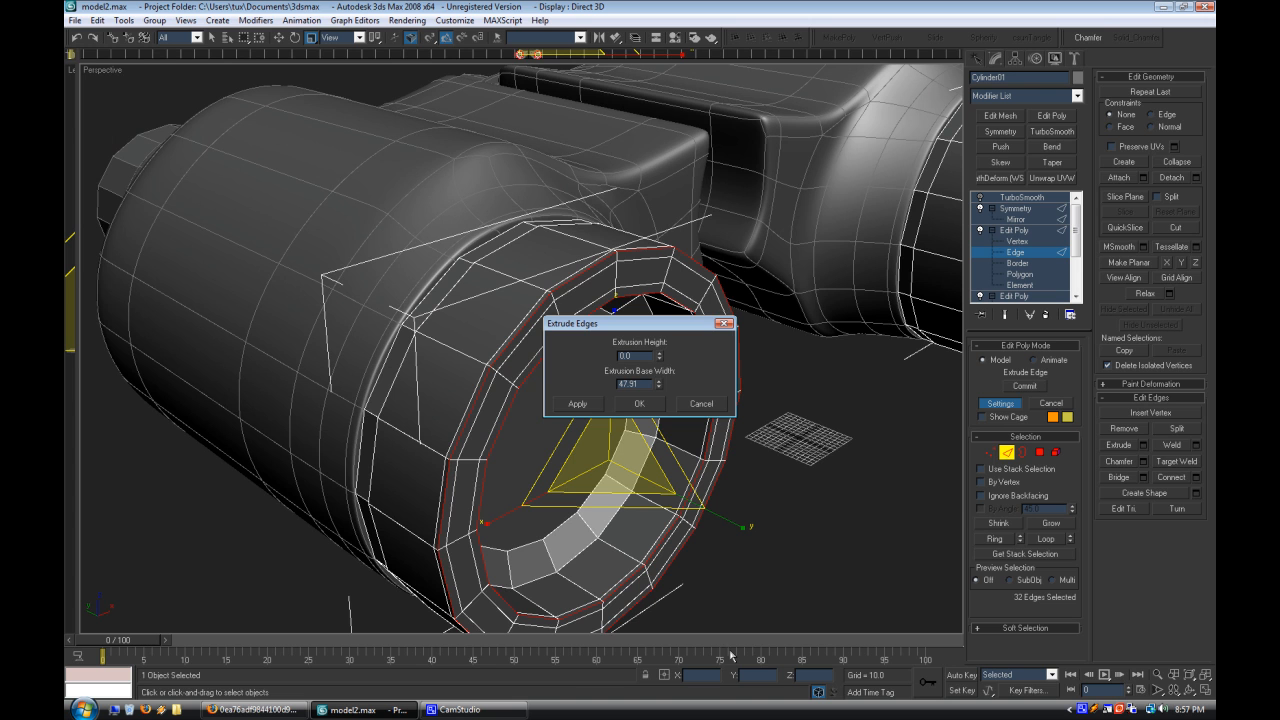
{"action": "left_click", "coordinate": [655, 405]}
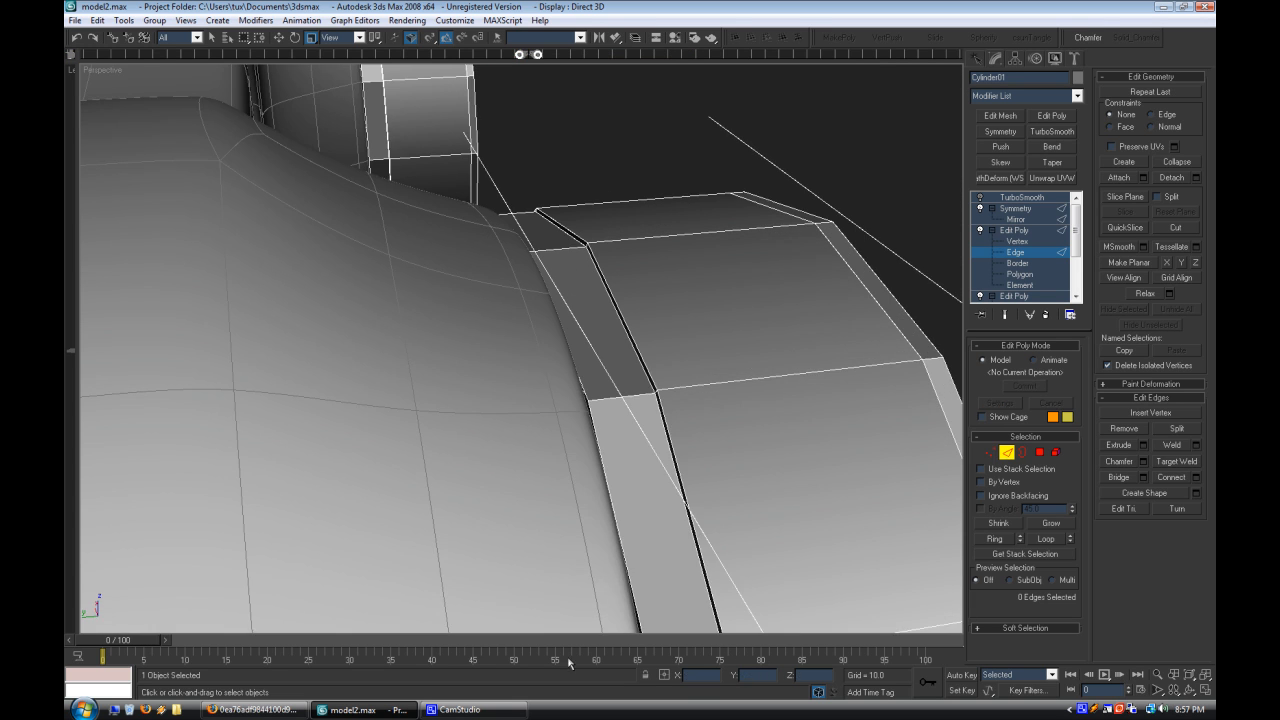
Step: Connect the edges across the ring's narrow rear band with one segment and move the new loop along Y toward the groove
{"action": "middle_click_drag", "start_coordinate": [568, 663], "coordinate": [601, 577], "text": "alt"}
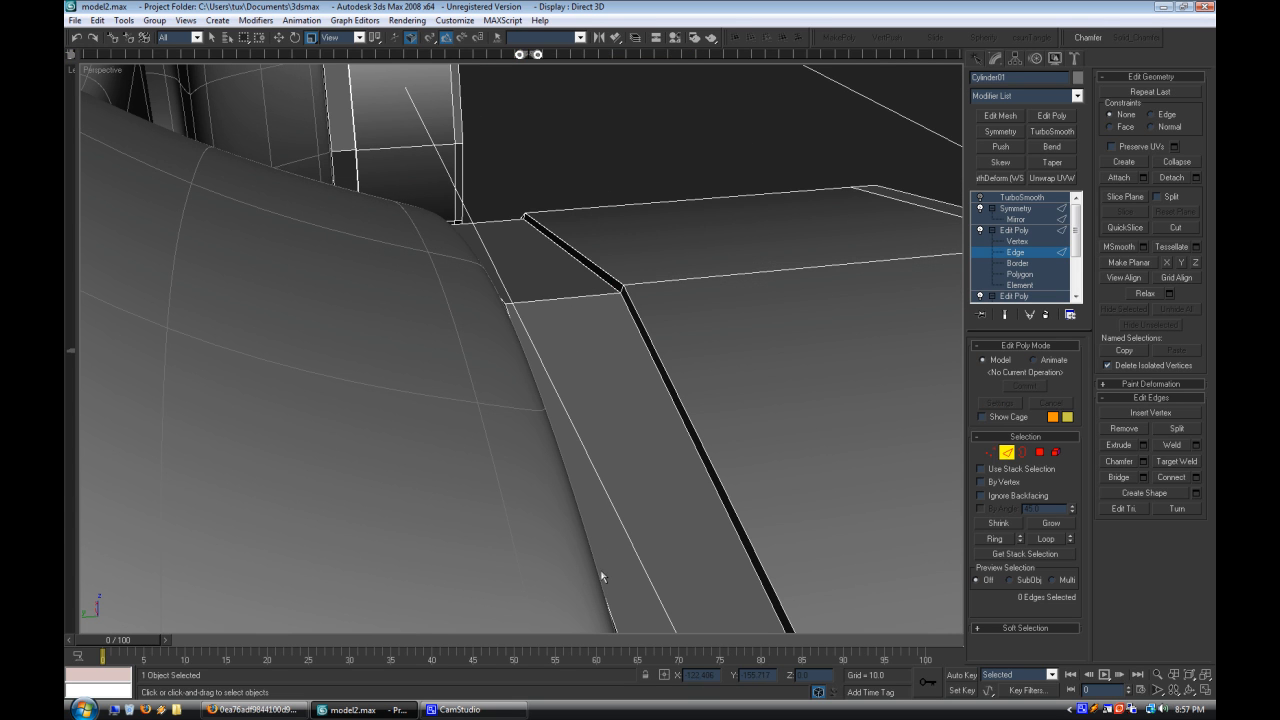
{"action": "left_click", "coordinate": [605, 295]}
{"action": "left_click", "coordinate": [996, 539]}
{"action": "left_click", "coordinate": [1195, 477]}
{"action": "left_click", "coordinate": [628, 401]}
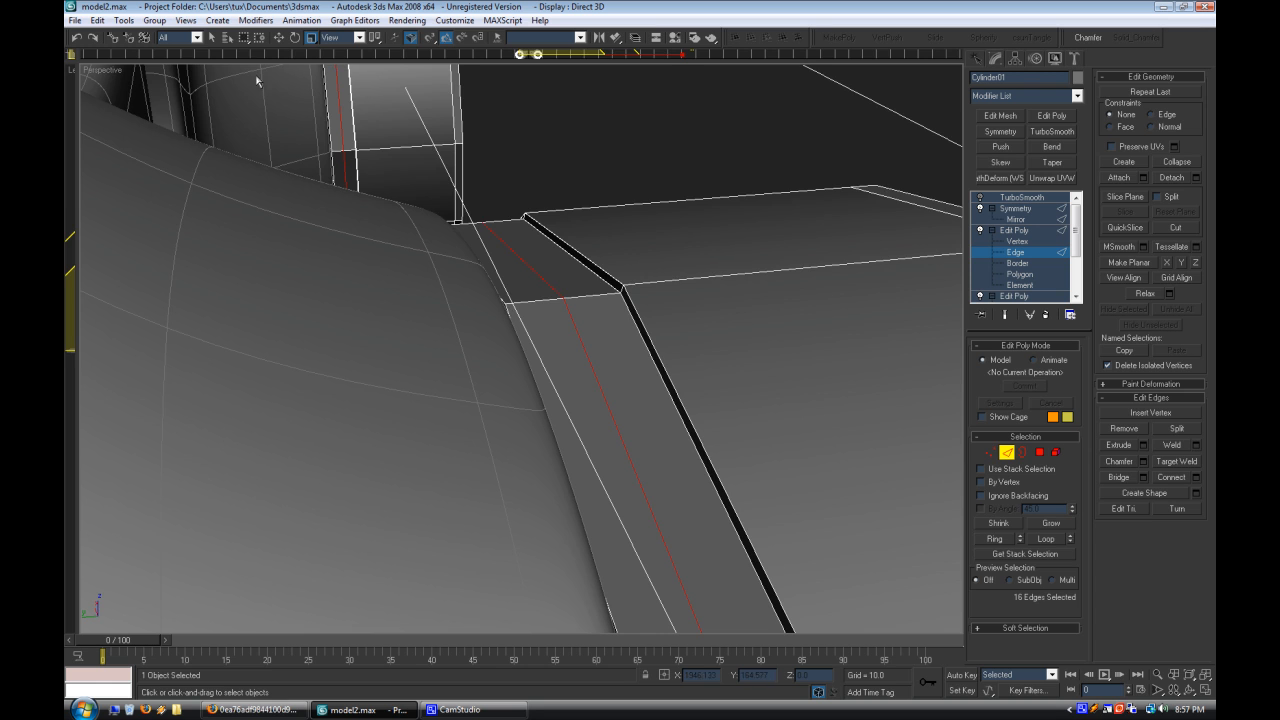
{"action": "middle_click_drag", "start_coordinate": [642, 417], "coordinate": [430, 567], "text": "alt"}
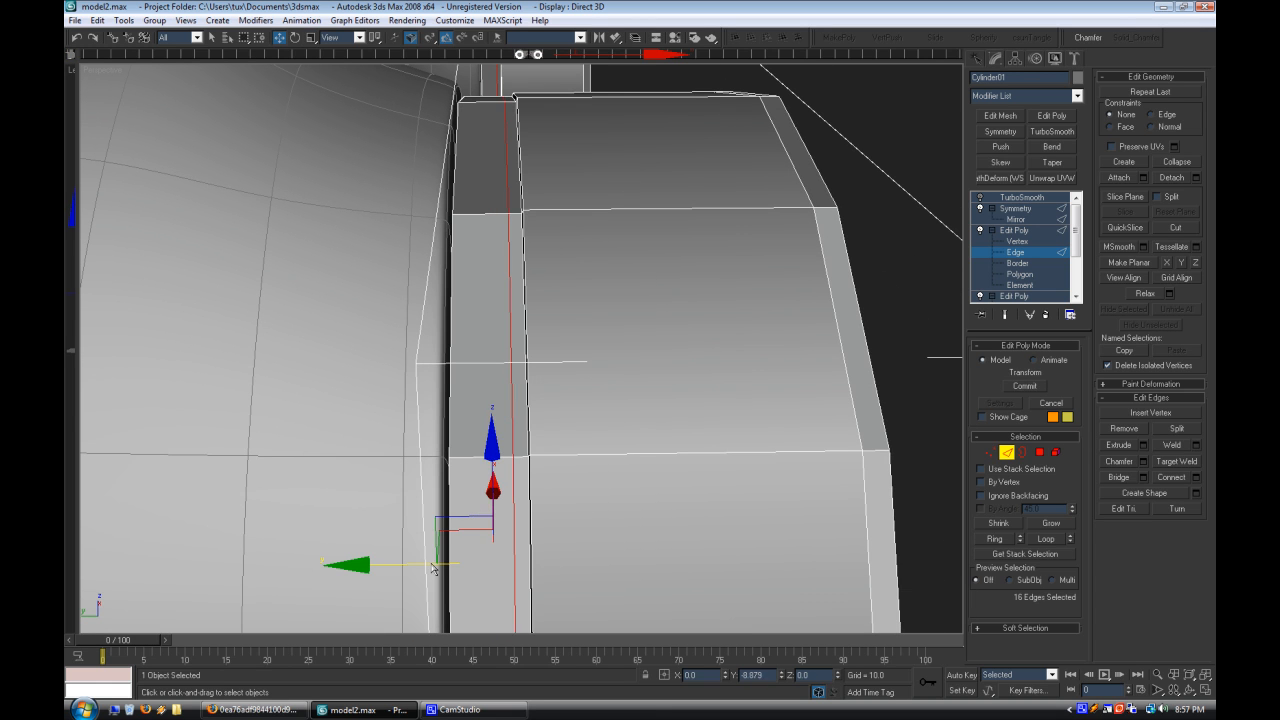
{"action": "key", "text": "ctrl+z"}
Step: Connect the edges across the ring's wide outer band with one segment and move the new loop along Y
{"action": "left_click", "coordinate": [1195, 477]}
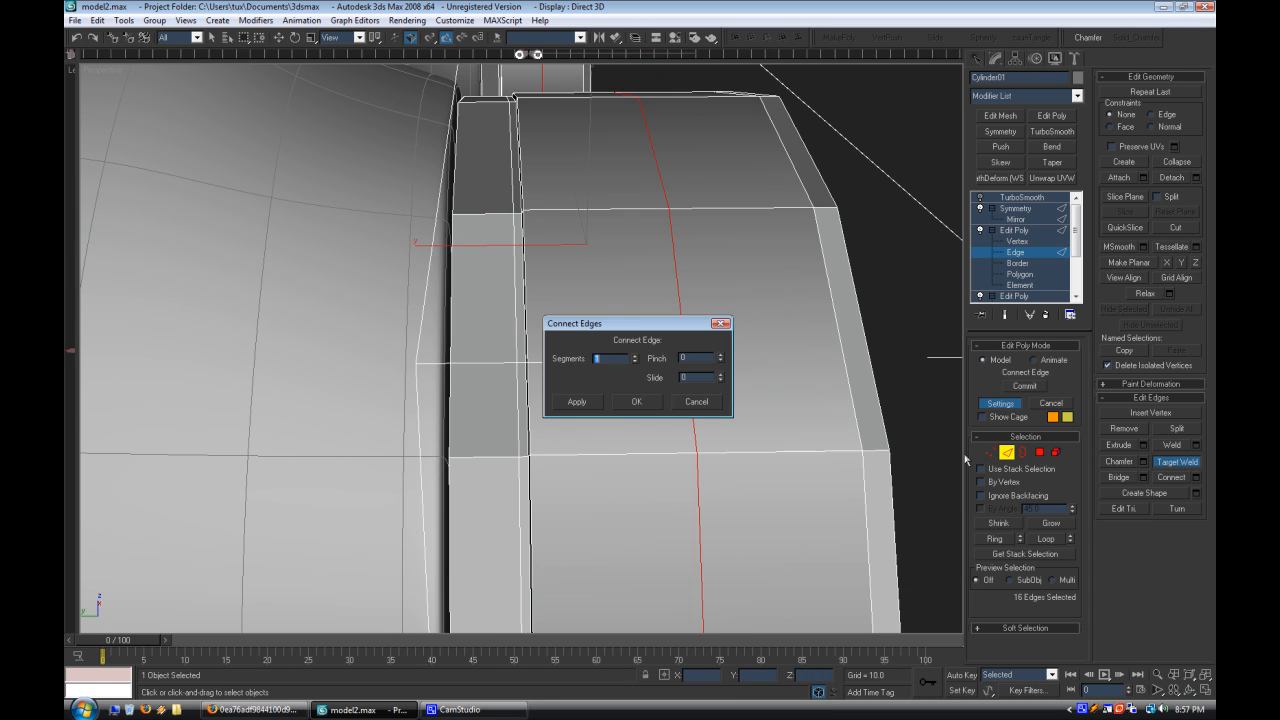
{"action": "left_click", "coordinate": [628, 401]}
{"action": "middle_click_drag", "start_coordinate": [654, 400], "coordinate": [776, 411], "text": "alt"}
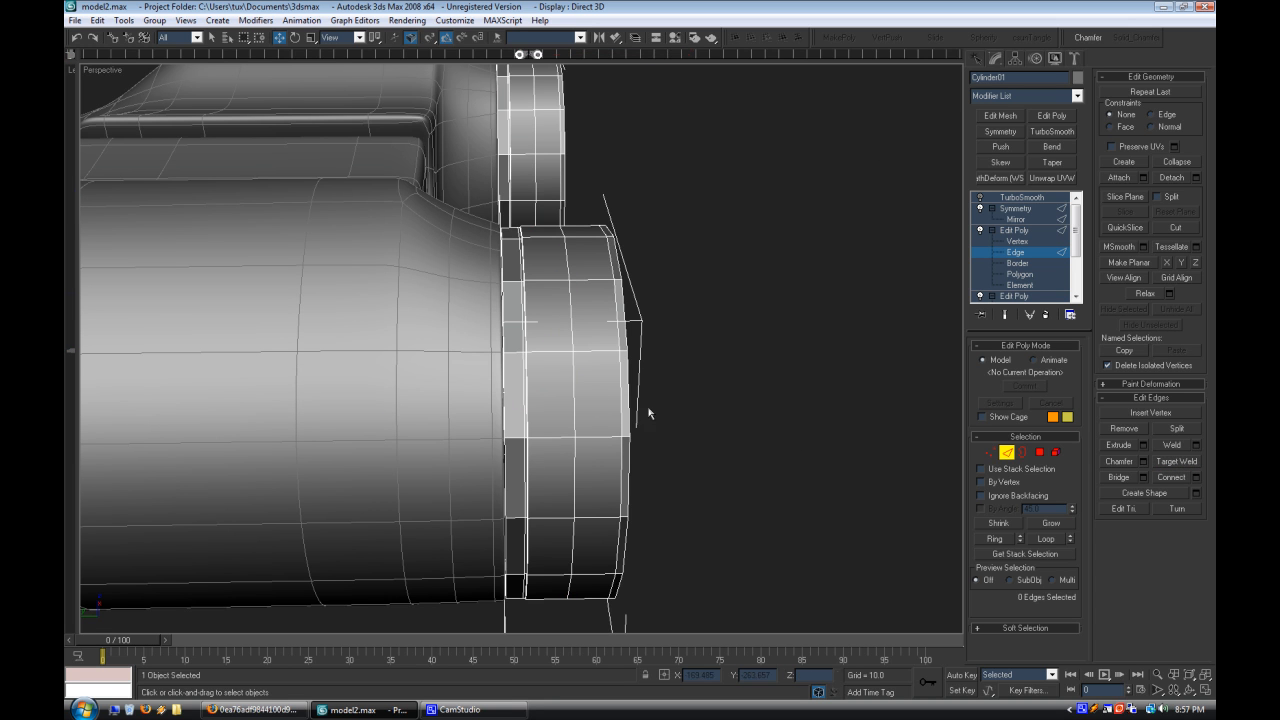
{"action": "key", "text": "alt+l"}
{"action": "left_click_drag", "start_coordinate": [490, 406], "coordinate": [455, 415]}
{"action": "left_click", "coordinate": [740, 415]}
Step: Select the edge loop at the corner inside the ring's recess and extrude it to add support edges
{"action": "middle_click_drag", "start_coordinate": [740, 415], "coordinate": [670, 392], "text": "alt"}
{"action": "scroll", "coordinate": [623, 426], "scroll_direction": "up", "scroll_amount": 2}
{"action": "scroll", "coordinate": [670, 393], "scroll_direction": "up", "scroll_amount": 3}
{"action": "left_click", "coordinate": [645, 395]}
{"action": "key", "text": "alt+l"}
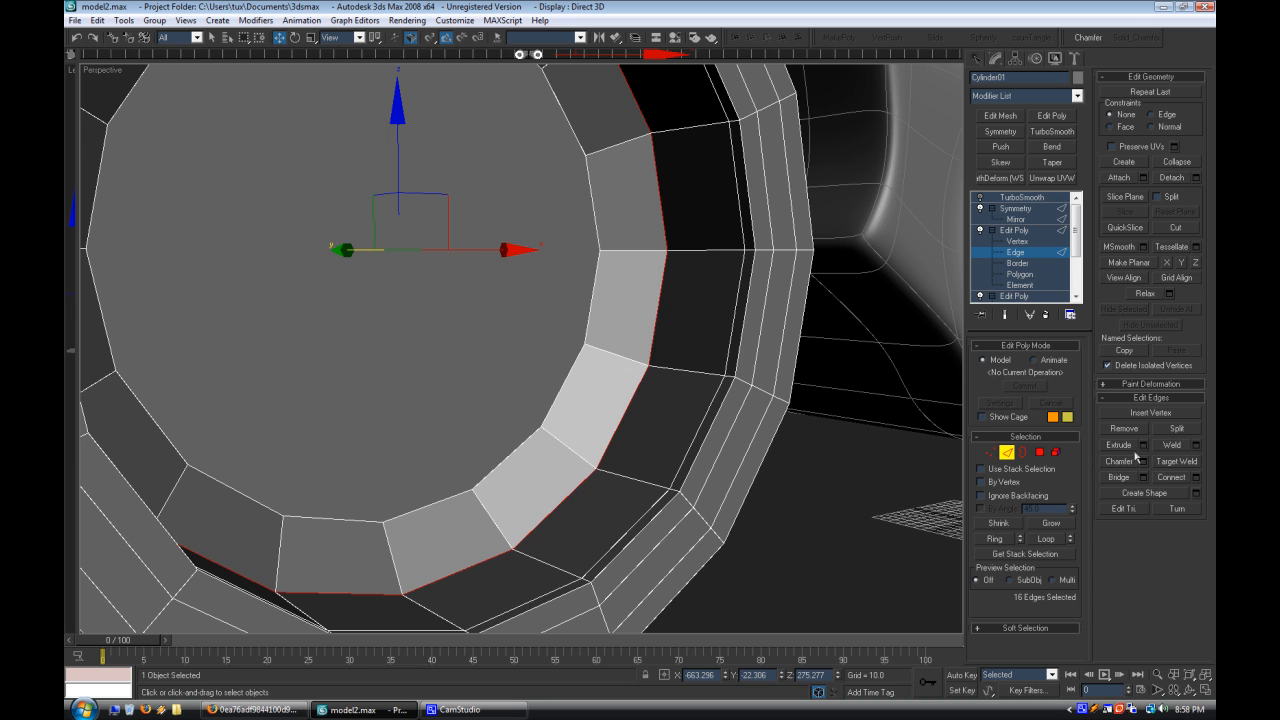
{"action": "left_click", "coordinate": [1143, 446]}
{"action": "left_click", "coordinate": [631, 408]}
{"action": "left_click", "coordinate": [784, 543]}
Step: Connect the ring of edges across the recess's inner band to insert a loop around the flat face
{"action": "middle_click_drag", "start_coordinate": [784, 543], "coordinate": [608, 367], "text": "alt"}
{"action": "left_click", "coordinate": [1198, 479]}
{"action": "left_click", "coordinate": [667, 410]}
{"action": "middle_click_drag", "start_coordinate": [667, 410], "coordinate": [660, 428], "text": "alt"}
{"action": "left_click", "coordinate": [279, 37]}
{"action": "middle_click_drag", "start_coordinate": [523, 334], "coordinate": [551, 370]}
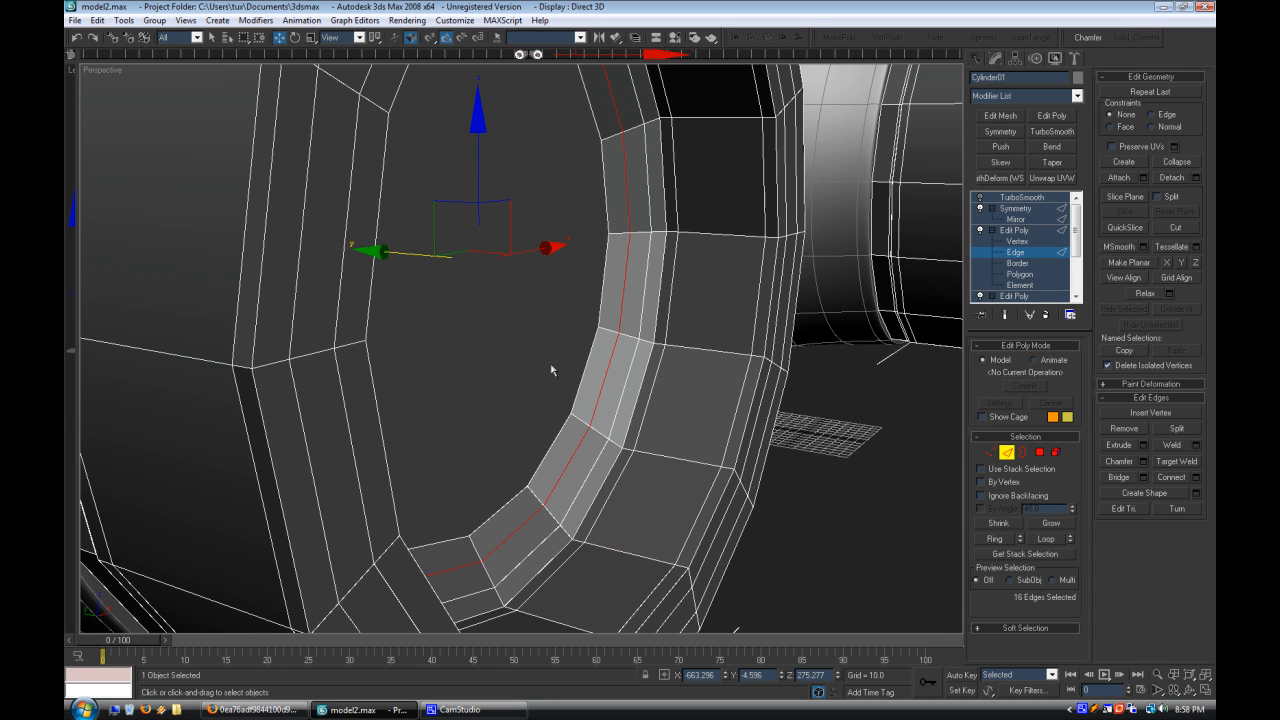
Step: Move the new inner-band loop along Y away from the flat face and extrude it with height 0 and base width 28.09
{"action": "left_click_drag", "start_coordinate": [405, 258], "coordinate": [417, 264]}
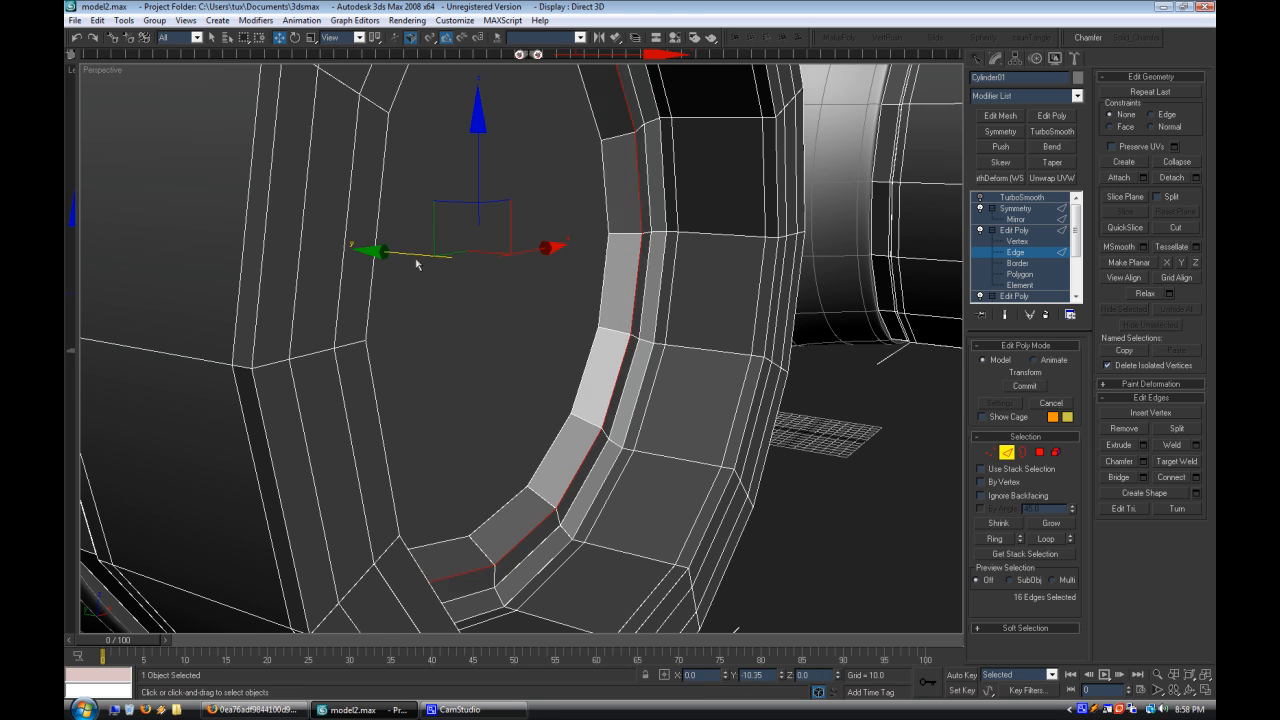
{"action": "left_click", "coordinate": [1143, 445]}
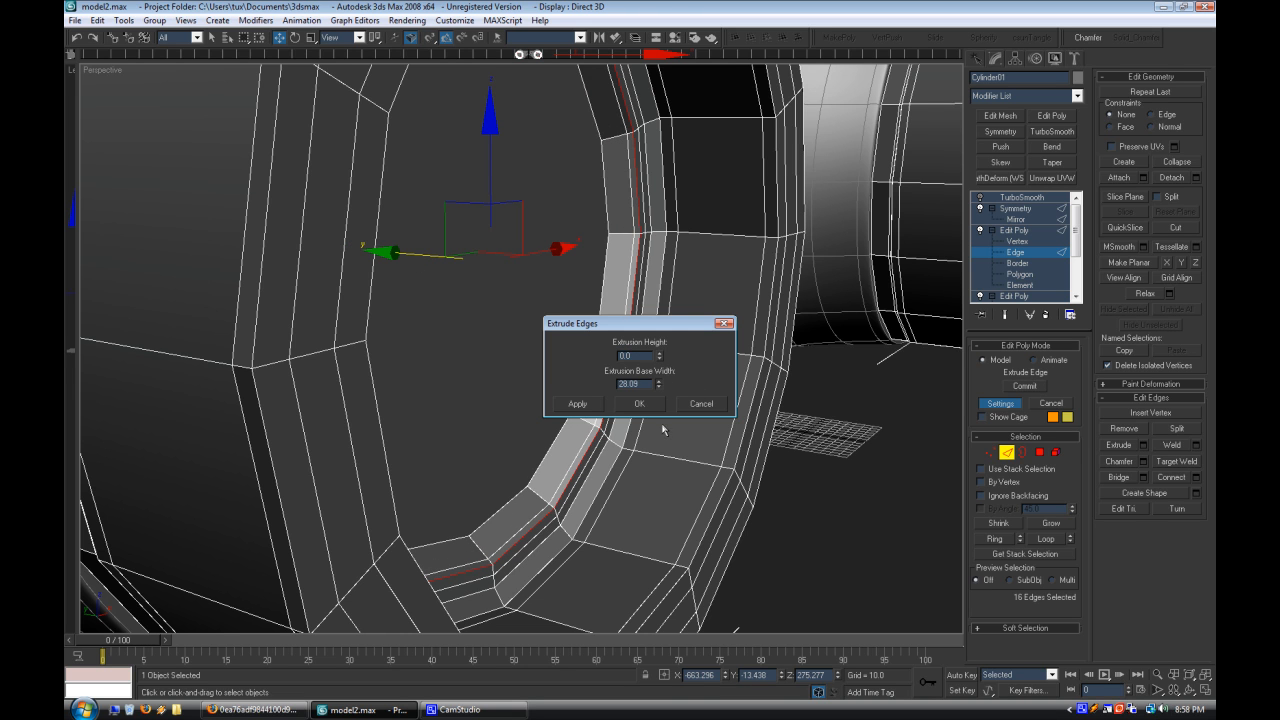
{"action": "left_click", "coordinate": [639, 403]}
Step: Select the flat lens face inside the ring's recess and inset it as a group by 32.25
{"action": "key", "text": "4"}
{"action": "left_click", "coordinate": [518, 344]}
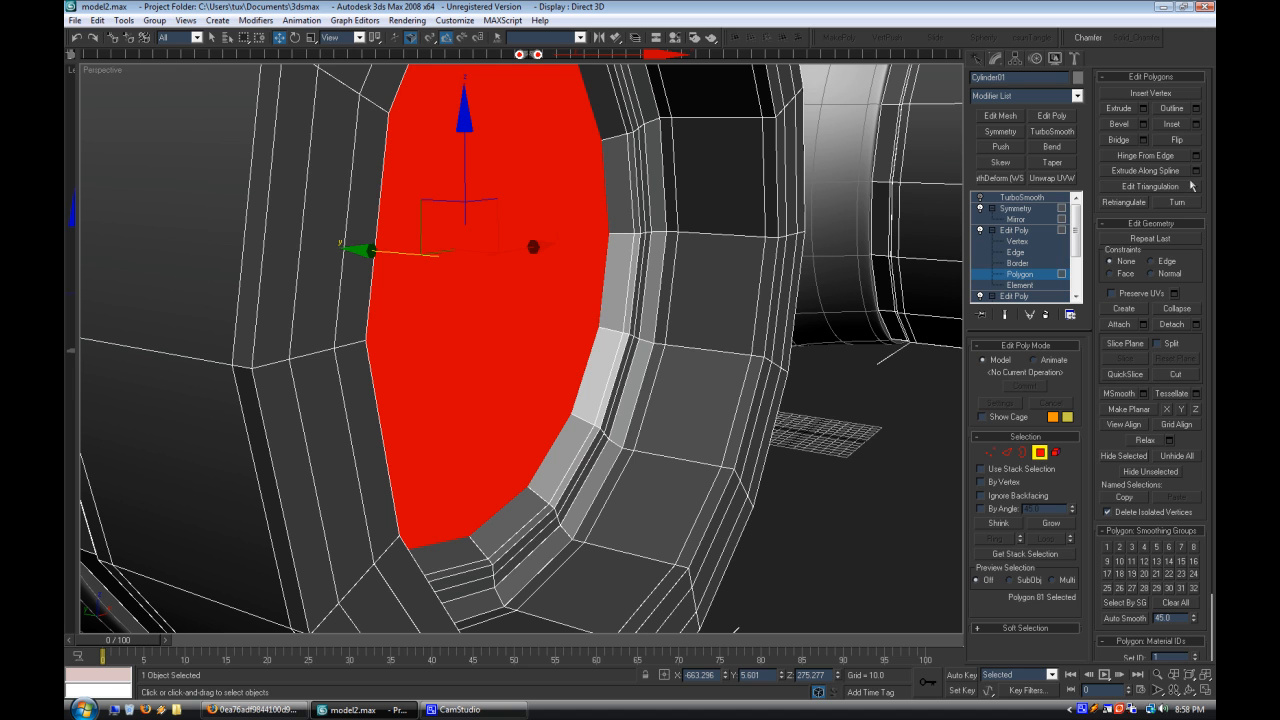
{"action": "left_click", "coordinate": [1193, 127]}
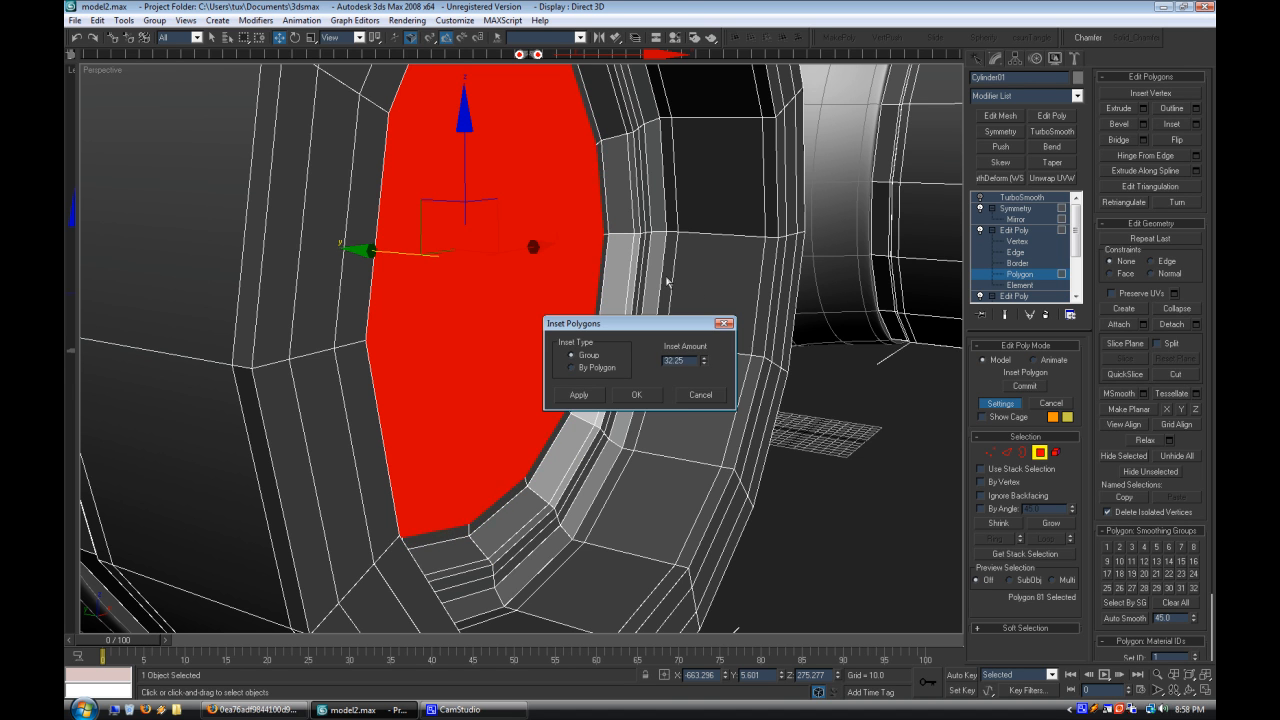
{"action": "left_click", "coordinate": [638, 398]}
{"action": "left_click", "coordinate": [762, 501]}
Step: Leave the ring's polygon editing, hide the edged faces and turn its TurboSmooth back on
{"action": "scroll", "coordinate": [722, 532], "scroll_direction": "down", "scroll_amount": 3}
{"action": "middle_click_drag", "start_coordinate": [717, 537], "coordinate": [687, 539], "text": "alt"}
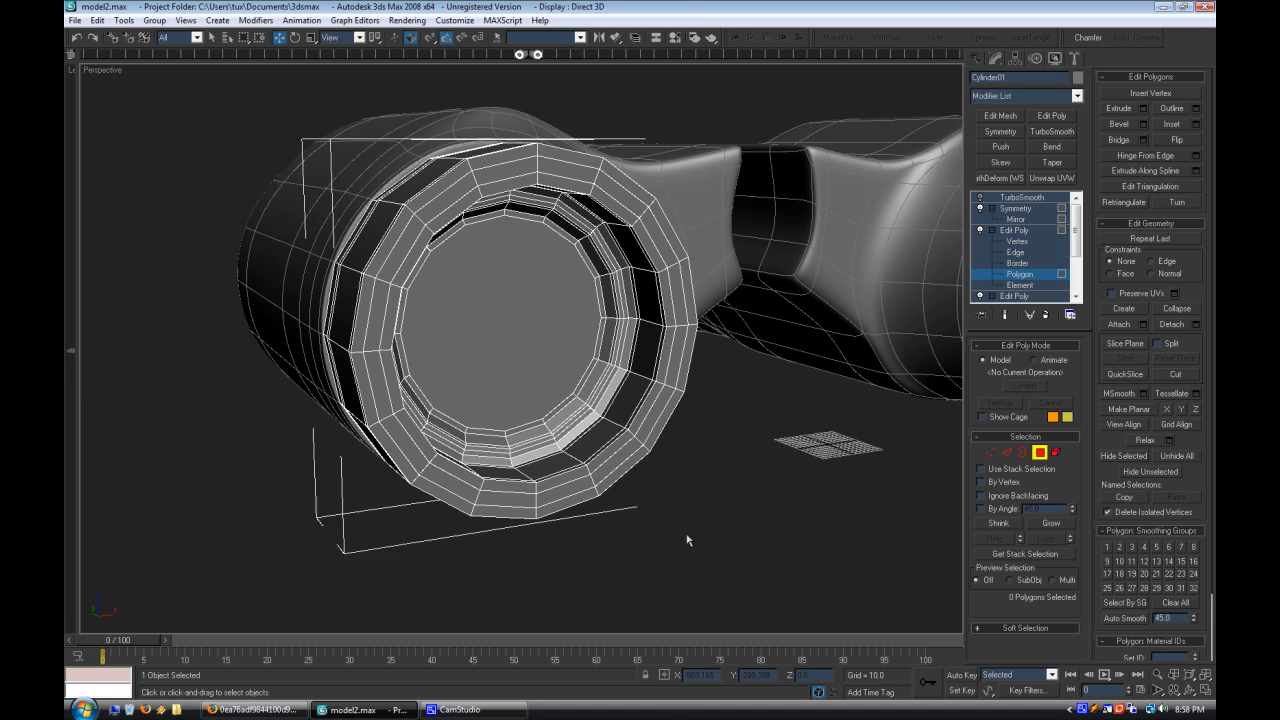
{"action": "scroll", "coordinate": [687, 539], "scroll_direction": "up", "scroll_amount": 2}
{"action": "left_click", "coordinate": [1025, 231]}
{"action": "left_click", "coordinate": [857, 569]}
{"action": "right_click", "coordinate": [100, 70]}
{"action": "left_click", "coordinate": [153, 148]}
{"action": "left_click", "coordinate": [507, 464]}
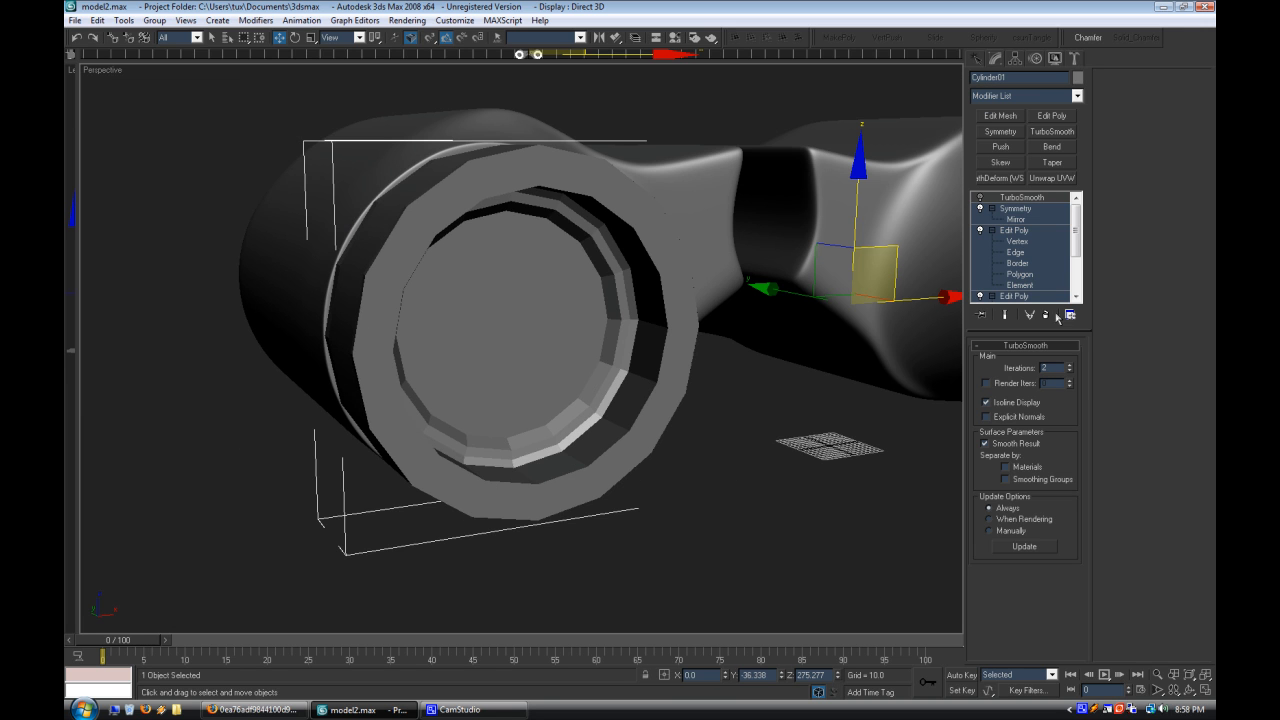
{"action": "left_click", "coordinate": [981, 198]}
{"action": "left_click", "coordinate": [760, 520]}
Step: Examine the smoothed binocular halves and both ends from several angles and distances
{"action": "scroll", "coordinate": [690, 518], "scroll_direction": "down", "scroll_amount": 4}
{"action": "middle_click_drag", "start_coordinate": [656, 516], "coordinate": [766, 437], "text": "alt"}
{"action": "scroll", "coordinate": [691, 526], "scroll_direction": "up", "scroll_amount": 2}
{"action": "scroll", "coordinate": [660, 542], "scroll_direction": "up", "scroll_amount": 2}
{"action": "scroll", "coordinate": [668, 535], "scroll_direction": "down", "scroll_amount": 2}
{"action": "scroll", "coordinate": [711, 536], "scroll_direction": "down", "scroll_amount": 3}
{"action": "scroll", "coordinate": [675, 586], "scroll_direction": "up", "scroll_amount": 3}
{"action": "scroll", "coordinate": [675, 586], "scroll_direction": "down", "scroll_amount": 3}
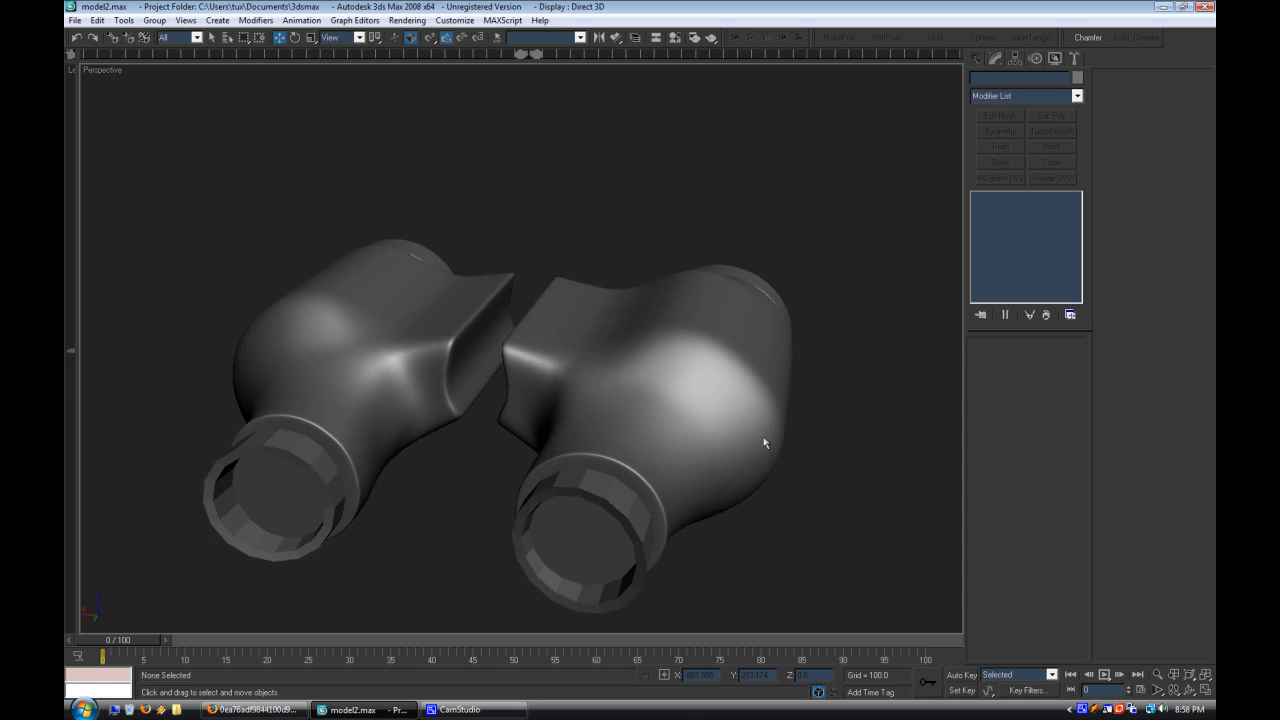
{"action": "scroll", "coordinate": [766, 470], "scroll_direction": "up", "scroll_amount": 5}
Step: Show the binocular body's control mesh at polygon level with edged faces displayed
{"action": "left_click", "coordinate": [603, 433]}
{"action": "left_click", "coordinate": [1033, 262]}
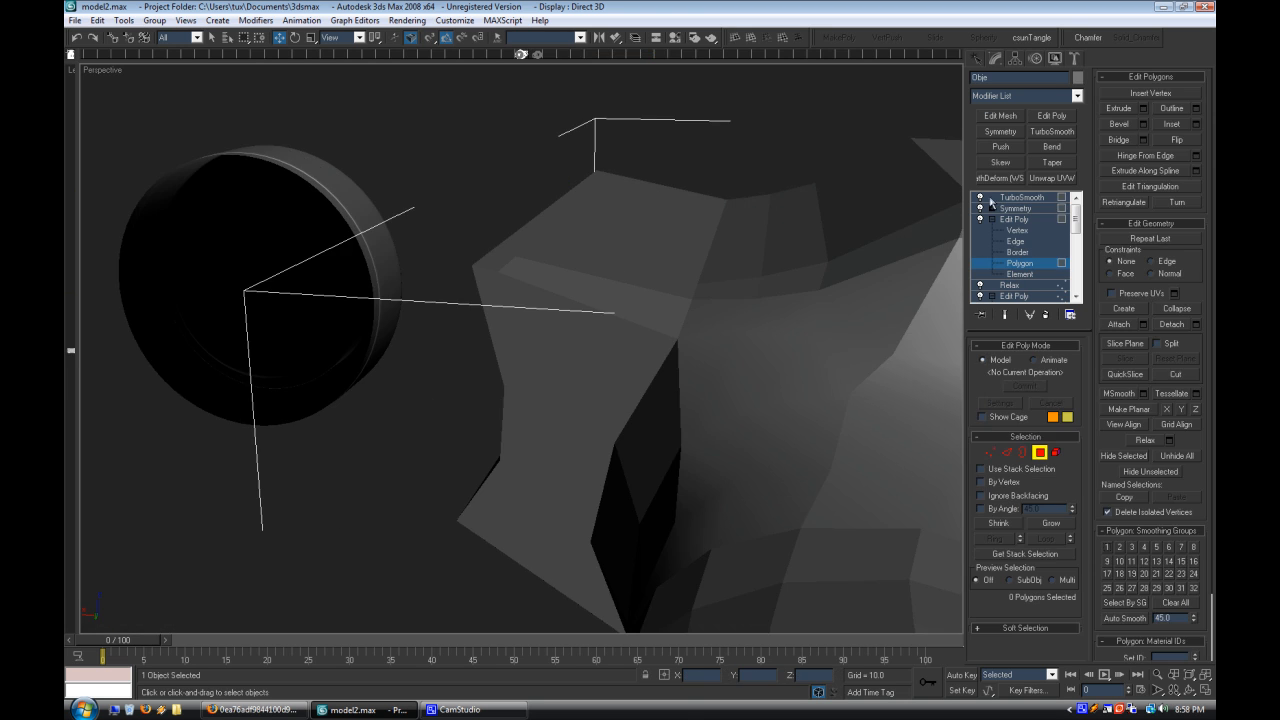
{"action": "middle_click_drag", "start_coordinate": [878, 270], "coordinate": [381, 253], "text": "alt"}
{"action": "right_click", "coordinate": [106, 71]}
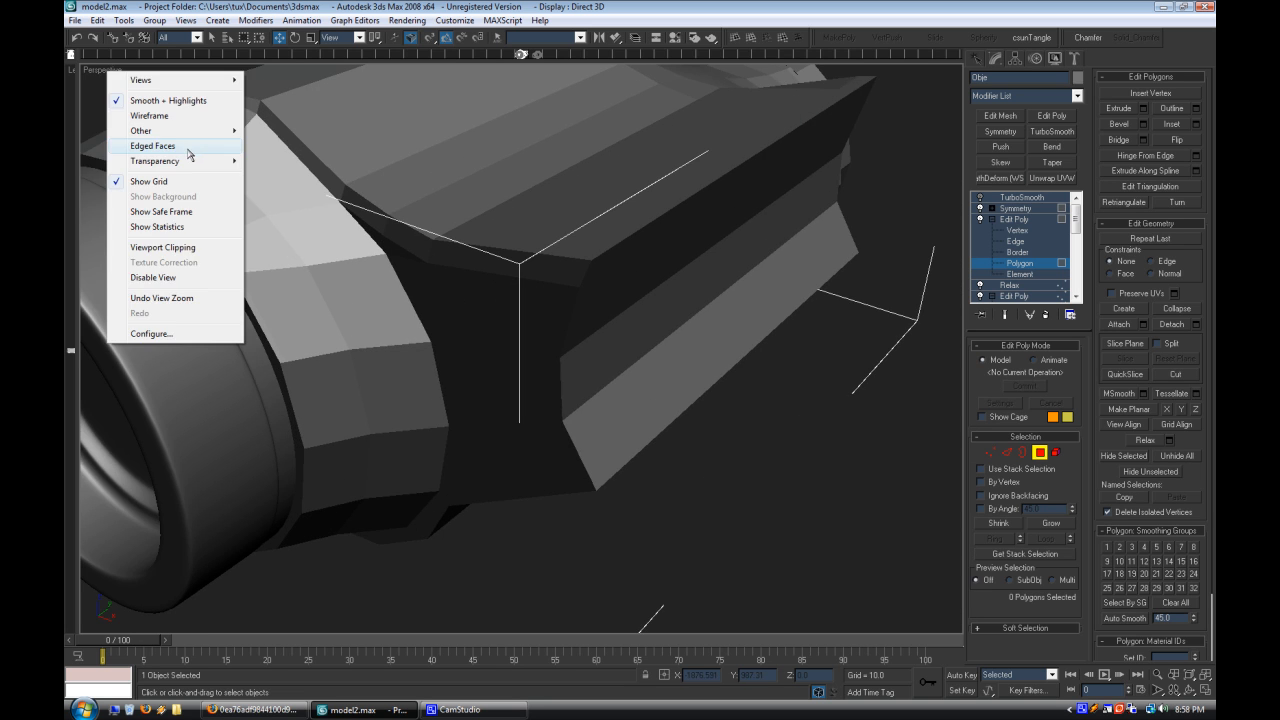
{"action": "left_click", "coordinate": [187, 147]}
Step: Select the seven-polygon strip along the middle of the body's inner side and move it inward along X and up along Z
{"action": "middle_click_drag", "start_coordinate": [498, 415], "coordinate": [552, 393], "text": "alt"}
{"action": "left_click", "coordinate": [656, 318], "text": "ctrl"}
{"action": "middle_click_drag", "start_coordinate": [656, 318], "coordinate": [431, 395], "text": "alt"}
{"action": "left_click", "coordinate": [840, 336], "text": "ctrl"}
{"action": "left_click", "coordinate": [880, 323], "text": "ctrl"}
{"action": "middle_click_drag", "start_coordinate": [880, 323], "coordinate": [709, 383], "text": "alt"}
{"action": "left_click", "coordinate": [823, 400], "text": "ctrl"}
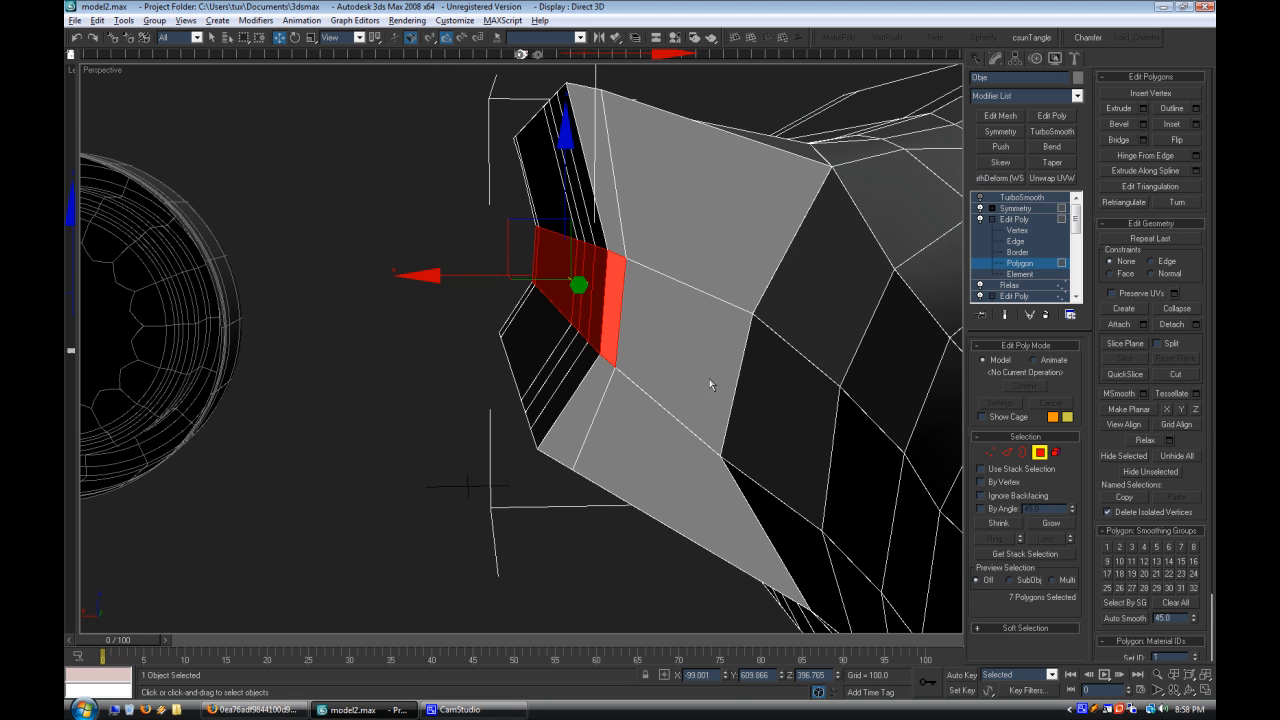
{"action": "left_click_drag", "start_coordinate": [465, 272], "coordinate": [491, 280]}
{"action": "left_click_drag", "start_coordinate": [595, 185], "coordinate": [597, 166]}
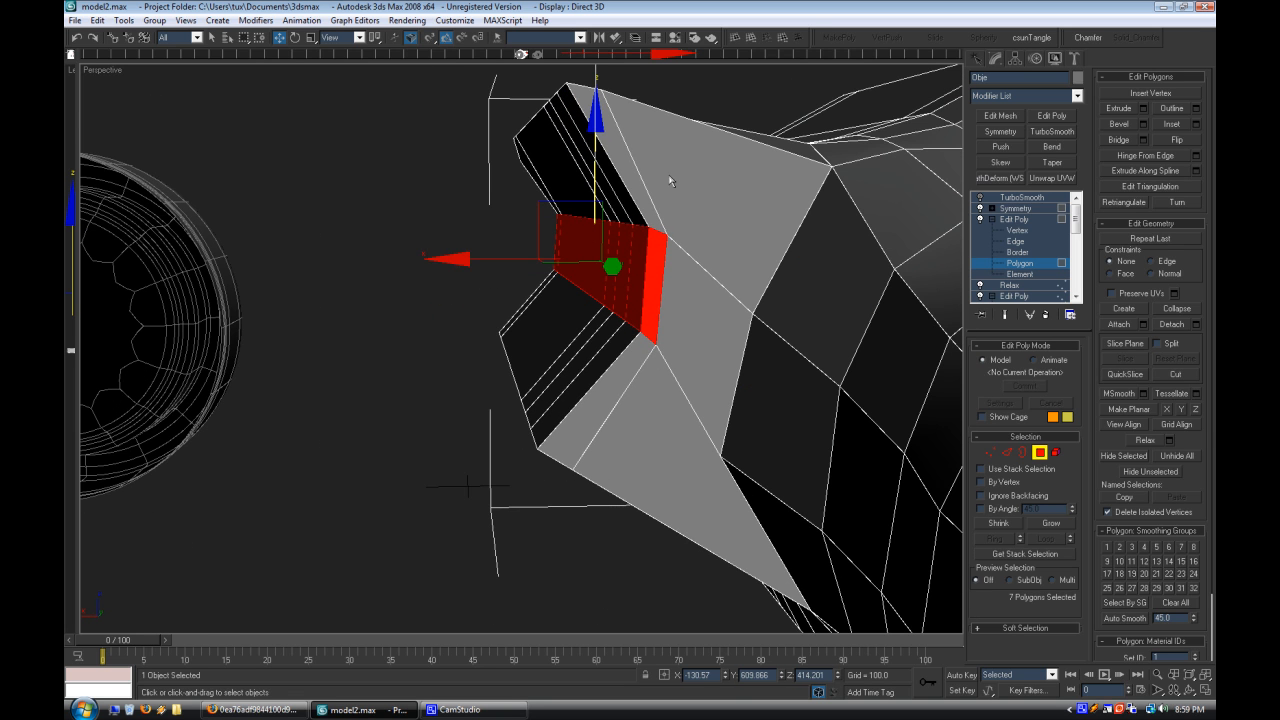
Step: Return the body to its TurboSmoothed display, deselect it and hide the edged faces
{"action": "left_click", "coordinate": [1015, 220]}
{"action": "left_click", "coordinate": [1018, 198]}
{"action": "left_click", "coordinate": [980, 198]}
{"action": "left_click", "coordinate": [488, 240]}
{"action": "right_click", "coordinate": [93, 69]}
{"action": "left_click", "coordinate": [158, 142]}
{"action": "scroll", "coordinate": [470, 380], "scroll_direction": "down", "scroll_amount": 5}
{"action": "middle_click_drag", "start_coordinate": [680, 440], "coordinate": [404, 534], "text": "alt"}
{"action": "scroll", "coordinate": [620, 549], "scroll_direction": "up", "scroll_amount": 2}
{"action": "middle_click_drag", "start_coordinate": [760, 530], "coordinate": [654, 477], "text": "alt"}
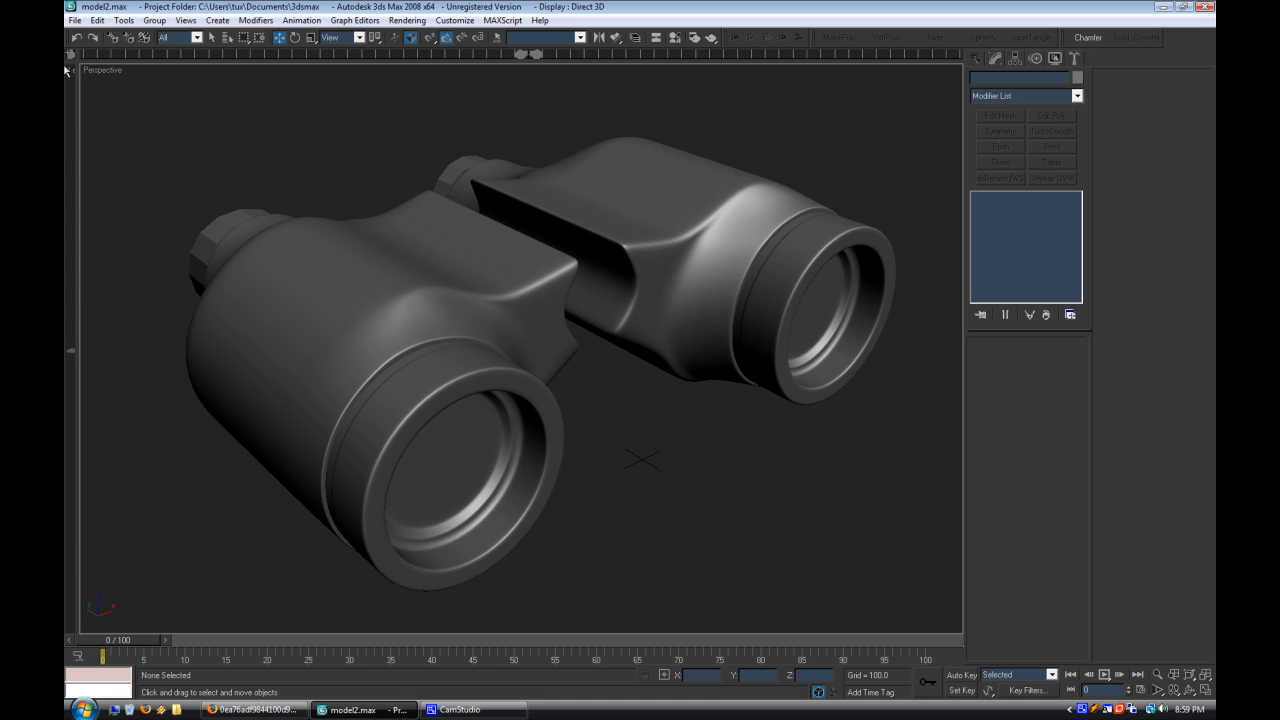
Step: Merge the listed objects from model.max into the scene, keeping the scene material for the duplicate 01 - Default
{"action": "left_click", "coordinate": [72, 20]}
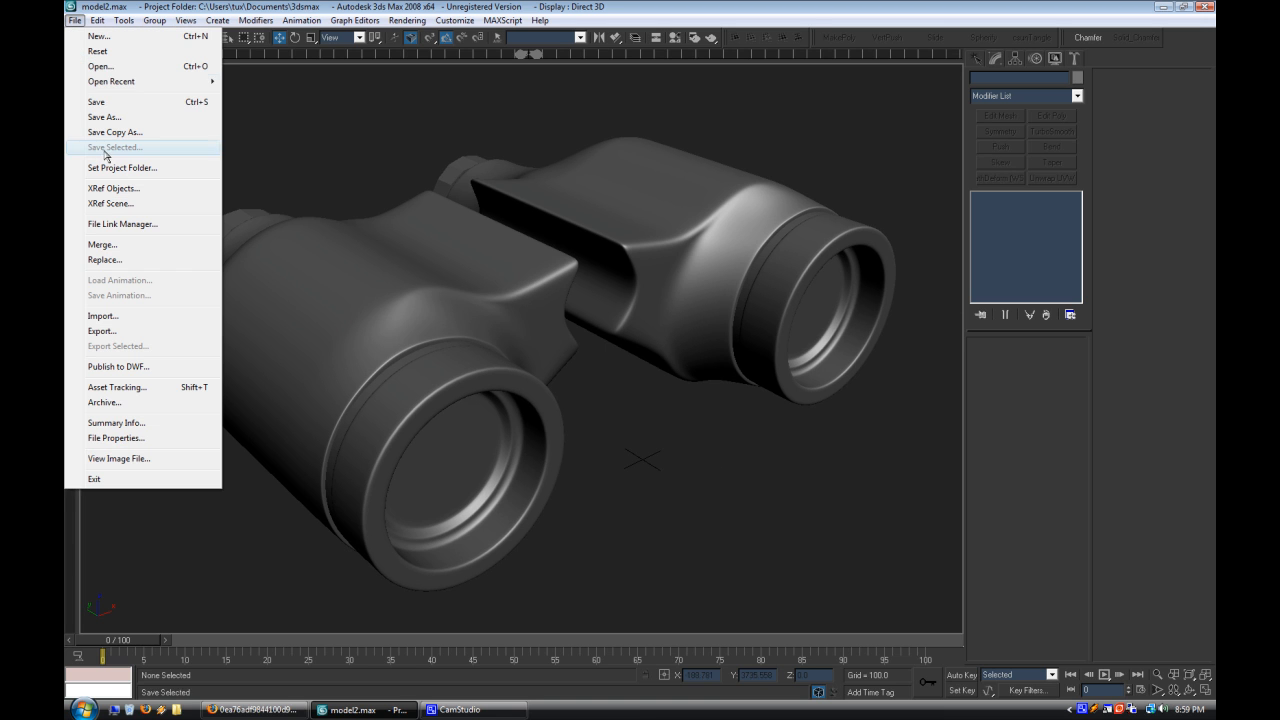
{"action": "left_click", "coordinate": [103, 245]}
{"action": "left_click", "coordinate": [234, 62]}
{"action": "left_click", "coordinate": [232, 88]}
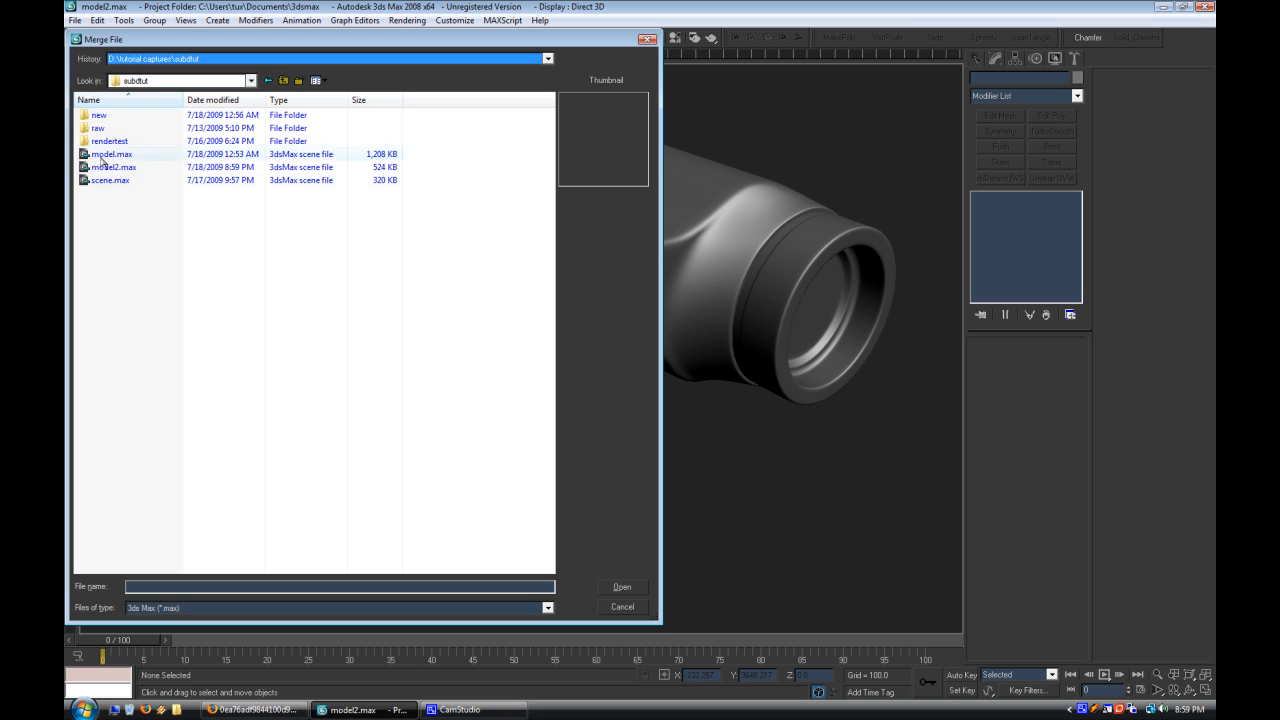
{"action": "left_click", "coordinate": [130, 184]}
{"action": "left_click", "coordinate": [141, 168]}
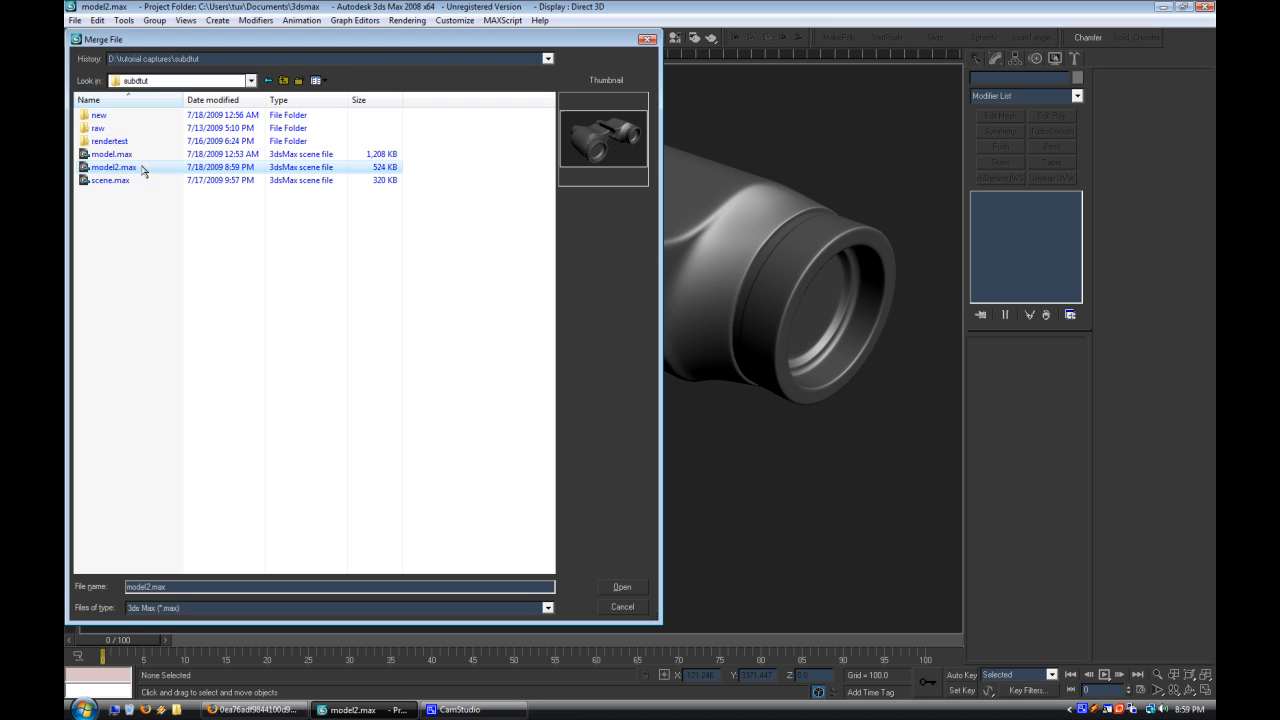
{"action": "double_click", "coordinate": [130, 155]}
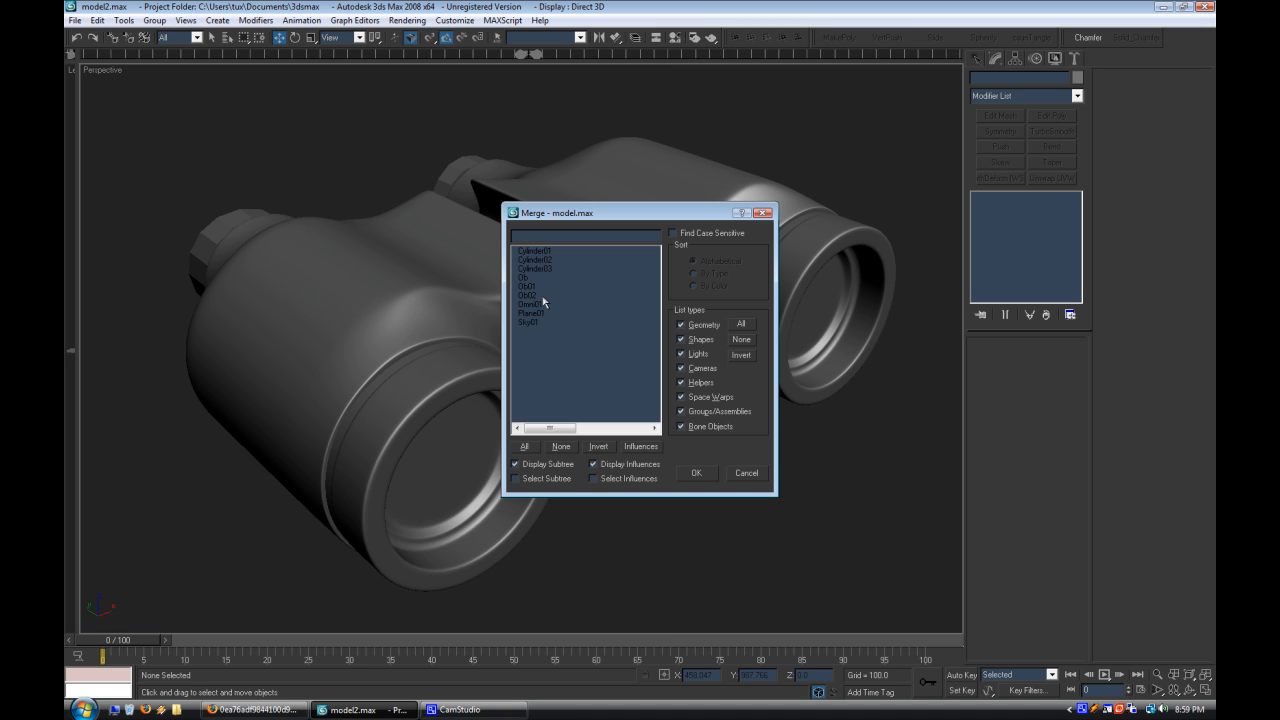
{"action": "left_click", "coordinate": [696, 472]}
{"action": "left_click", "coordinate": [548, 412]}
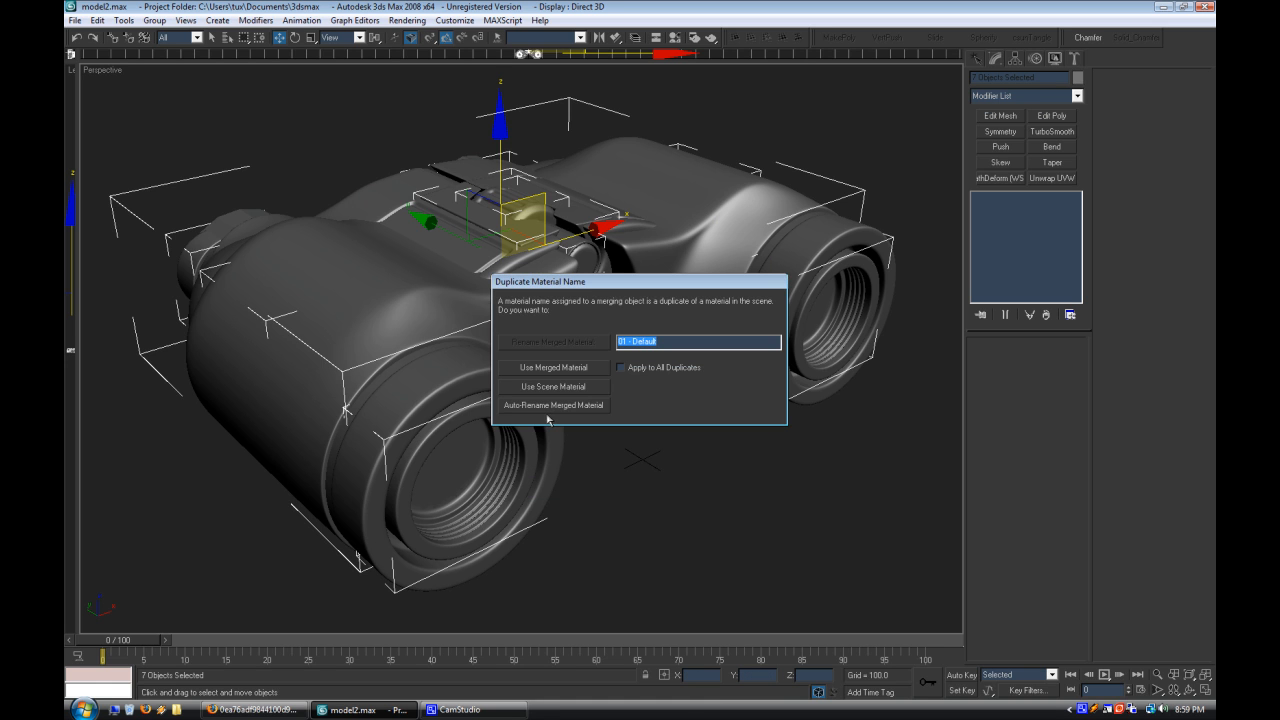
{"action": "left_click", "coordinate": [555, 387]}
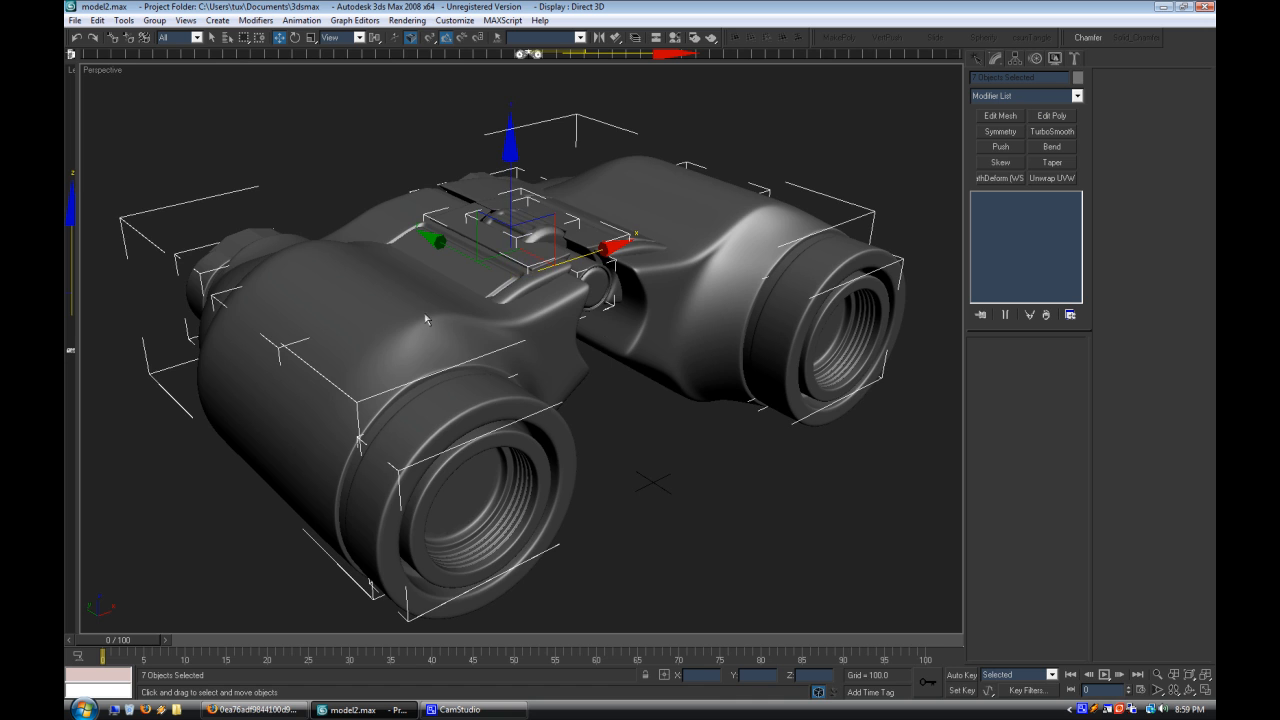
Step: Move the merged parts away from the binoculars along X and remove the duplicate body and ring, leaving the hinge parts and grips
{"action": "left_click_drag", "start_coordinate": [588, 256], "coordinate": [330, 388]}
{"action": "scroll", "coordinate": [334, 392], "scroll_direction": "down", "scroll_amount": 5}
{"action": "left_click_drag", "start_coordinate": [471, 334], "coordinate": [125, 457]}
{"action": "left_click", "coordinate": [280, 474]}
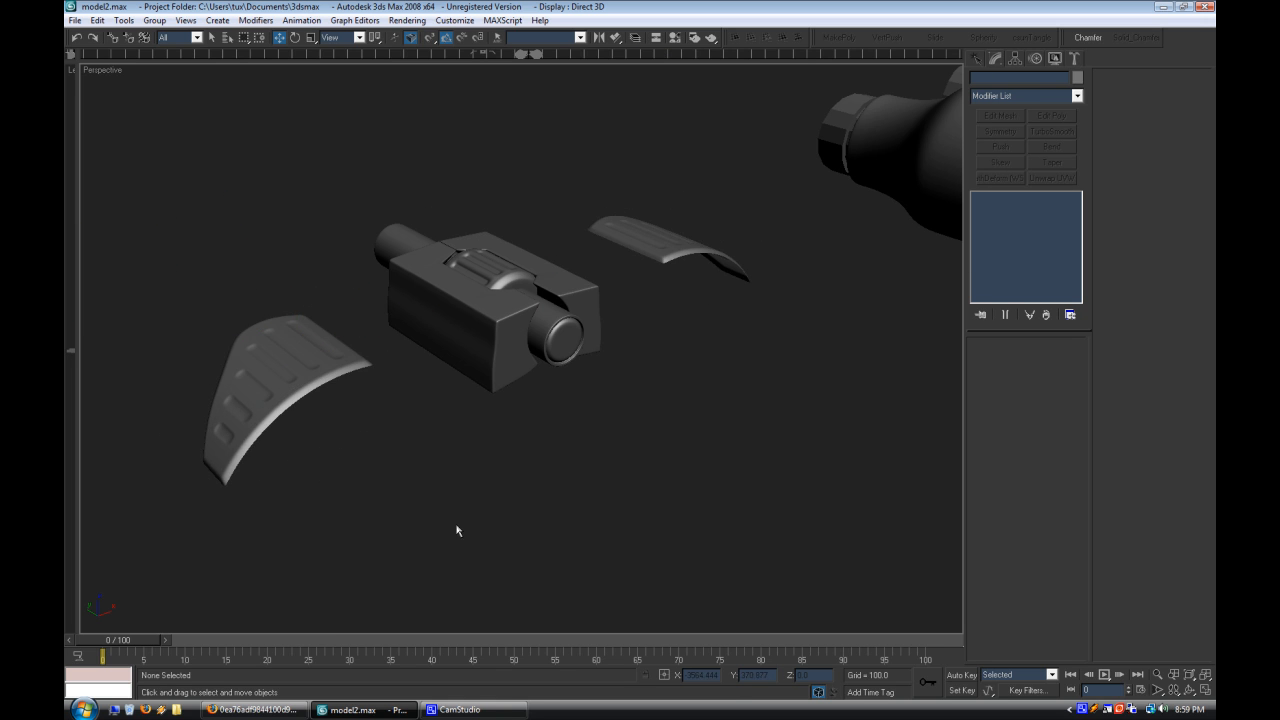
Step: Select the three central hinge parts and move them along X into the gap between the binocular halves
{"action": "scroll", "coordinate": [460, 528], "scroll_direction": "up", "scroll_amount": 5}
{"action": "left_click_drag", "start_coordinate": [563, 355], "coordinate": [425, 405]}
{"action": "scroll", "coordinate": [438, 492], "scroll_direction": "down", "scroll_amount": 5}
{"action": "middle_click_drag", "start_coordinate": [688, 670], "coordinate": [490, 478], "text": "alt"}
{"action": "left_click_drag", "start_coordinate": [378, 348], "coordinate": [938, 302]}
{"action": "middle_click_drag", "start_coordinate": [866, 284], "coordinate": [568, 352]}
{"action": "scroll", "coordinate": [586, 346], "scroll_direction": "up", "scroll_amount": 5}
{"action": "scroll", "coordinate": [703, 329], "scroll_direction": "down", "scroll_amount": 6}
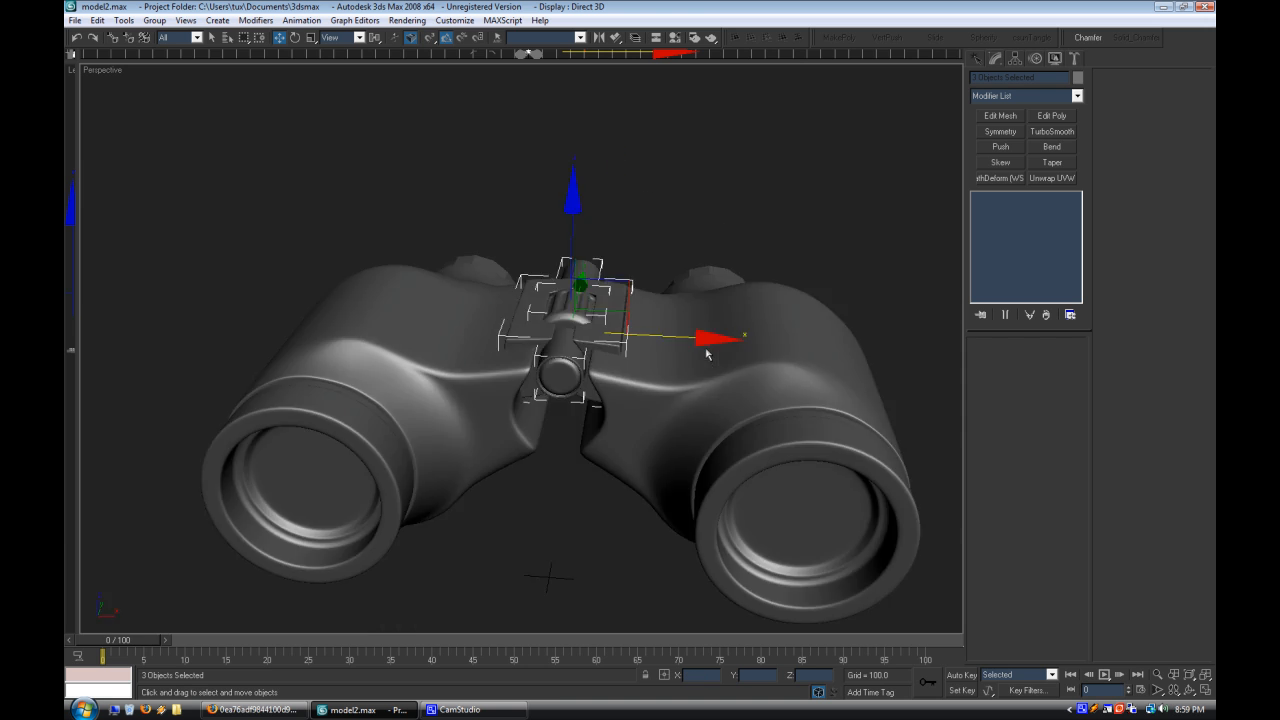
Step: Select the central hinge parts and scale them to fit between the two binocular halves
{"action": "middle_click_drag", "start_coordinate": [543, 551], "coordinate": [800, 371], "text": "alt"}
{"action": "scroll", "coordinate": [651, 398], "scroll_direction": "up", "scroll_amount": 5}
{"action": "scroll", "coordinate": [651, 398], "scroll_direction": "down", "scroll_amount": 2}
{"action": "middle_click_drag", "start_coordinate": [651, 398], "coordinate": [530, 470], "text": "alt"}
{"action": "scroll", "coordinate": [483, 412], "scroll_direction": "up", "scroll_amount": 2}
{"action": "left_click", "coordinate": [508, 382]}
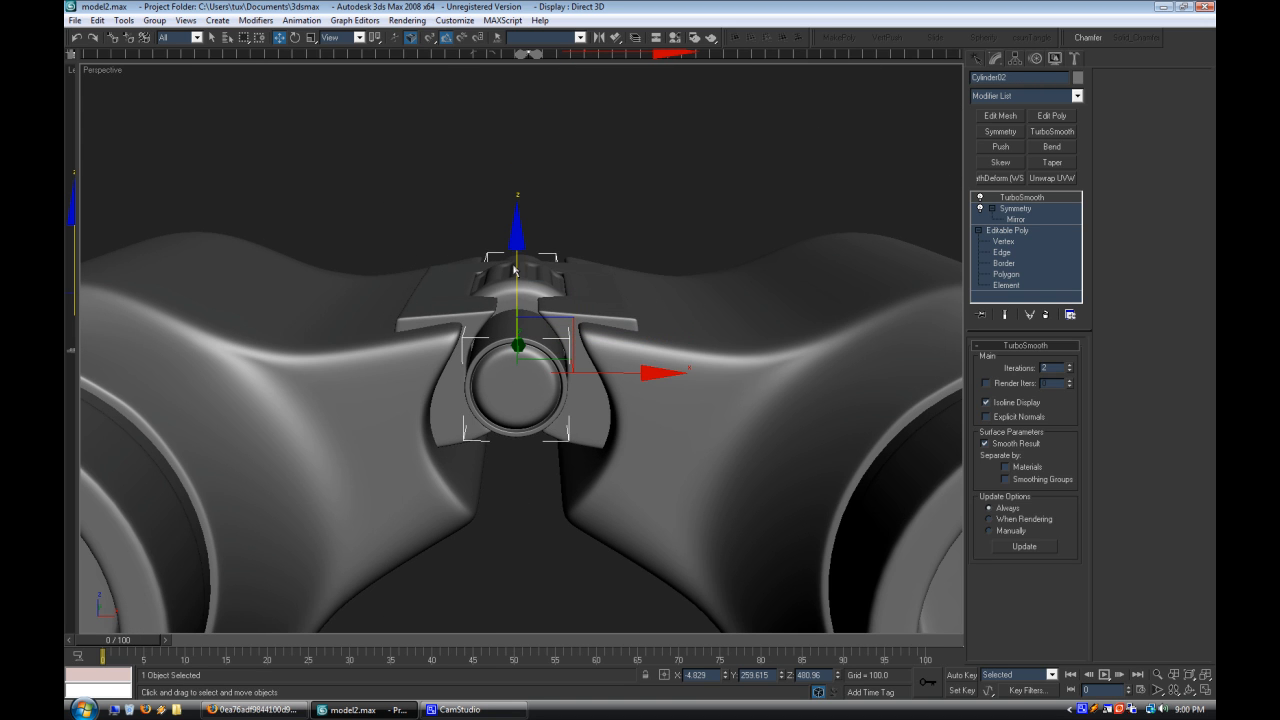
{"action": "left_click", "coordinate": [578, 247]}
{"action": "left_click", "coordinate": [565, 318]}
{"action": "left_click", "coordinate": [566, 200]}
{"action": "left_click_drag", "start_coordinate": [431, 197], "coordinate": [597, 428]}
{"action": "left_click", "coordinate": [623, 506], "text": "alt"}
{"action": "middle_click_drag", "start_coordinate": [553, 405], "coordinate": [512, 405], "text": "alt"}
{"action": "left_click", "coordinate": [311, 38]}
{"action": "left_click_drag", "start_coordinate": [473, 304], "coordinate": [537, 538]}
{"action": "left_click", "coordinate": [280, 38]}
{"action": "left_click", "coordinate": [537, 538]}
Step: Select the 12 vertices at the body's lower inner corner beside the hinge and raise them about 41 units along Z
{"action": "mouse_move", "coordinate": [537, 538]}
{"action": "middle_mouse_down", "text": "alt"}
{"action": "mouse_move", "coordinate": [531, 512]}
{"action": "mouse_move", "coordinate": [540, 520]}
{"action": "middle_mouse_up", "text": "alt"}
{"action": "left_click", "coordinate": [474, 450]}
{"action": "left_click", "coordinate": [1030, 230]}
{"action": "middle_click_drag", "start_coordinate": [519, 431], "coordinate": [523, 414], "text": "alt"}
{"action": "right_click", "coordinate": [91, 74]}
{"action": "left_click", "coordinate": [136, 149]}
{"action": "mouse_move", "coordinate": [489, 374]}
{"action": "middle_mouse_down", "text": "alt"}
{"action": "mouse_move", "coordinate": [499, 362]}
{"action": "mouse_move", "coordinate": [500, 383]}
{"action": "middle_mouse_up", "text": "alt"}
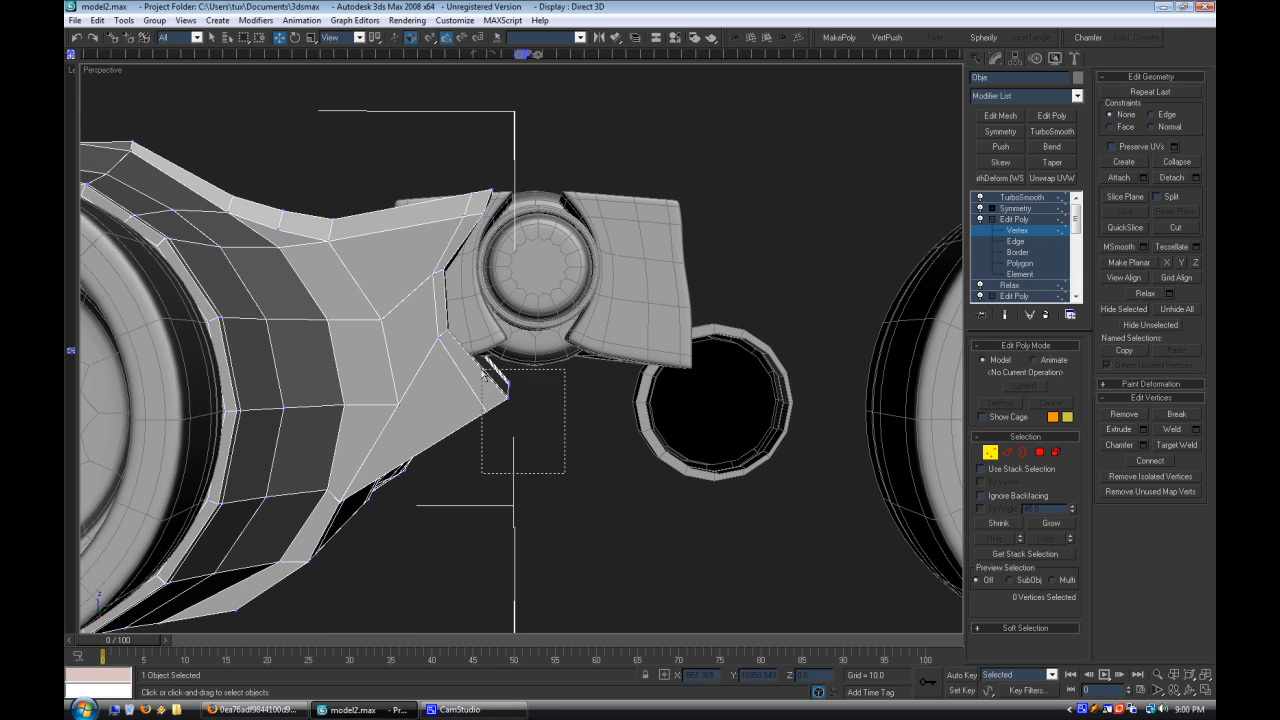
{"action": "left_click_drag", "start_coordinate": [504, 285], "coordinate": [501, 258]}
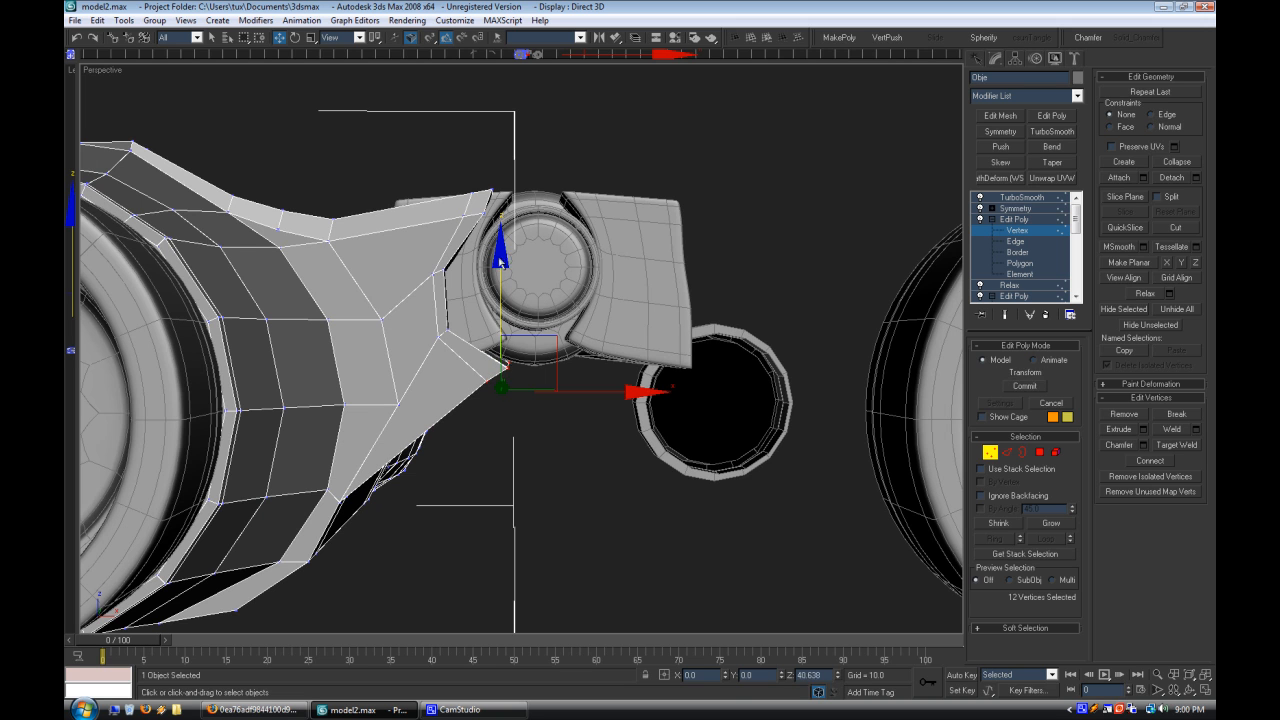
Step: Move the body's notch polygon strip up along Z and toward the hinge cylinder along X, then show the smoothed end result
{"action": "left_click", "coordinate": [1012, 262]}
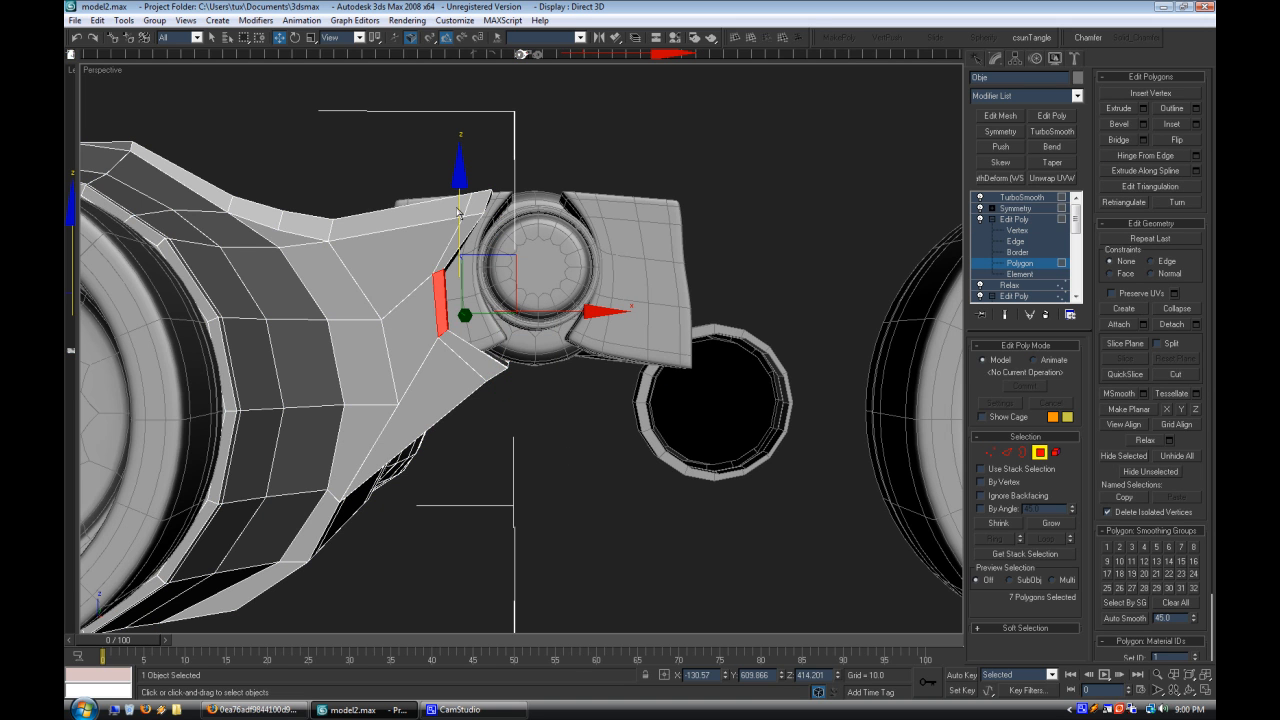
{"action": "left_click_drag", "start_coordinate": [457, 211], "coordinate": [457, 200]}
{"action": "left_click_drag", "start_coordinate": [537, 305], "coordinate": [690, 304]}
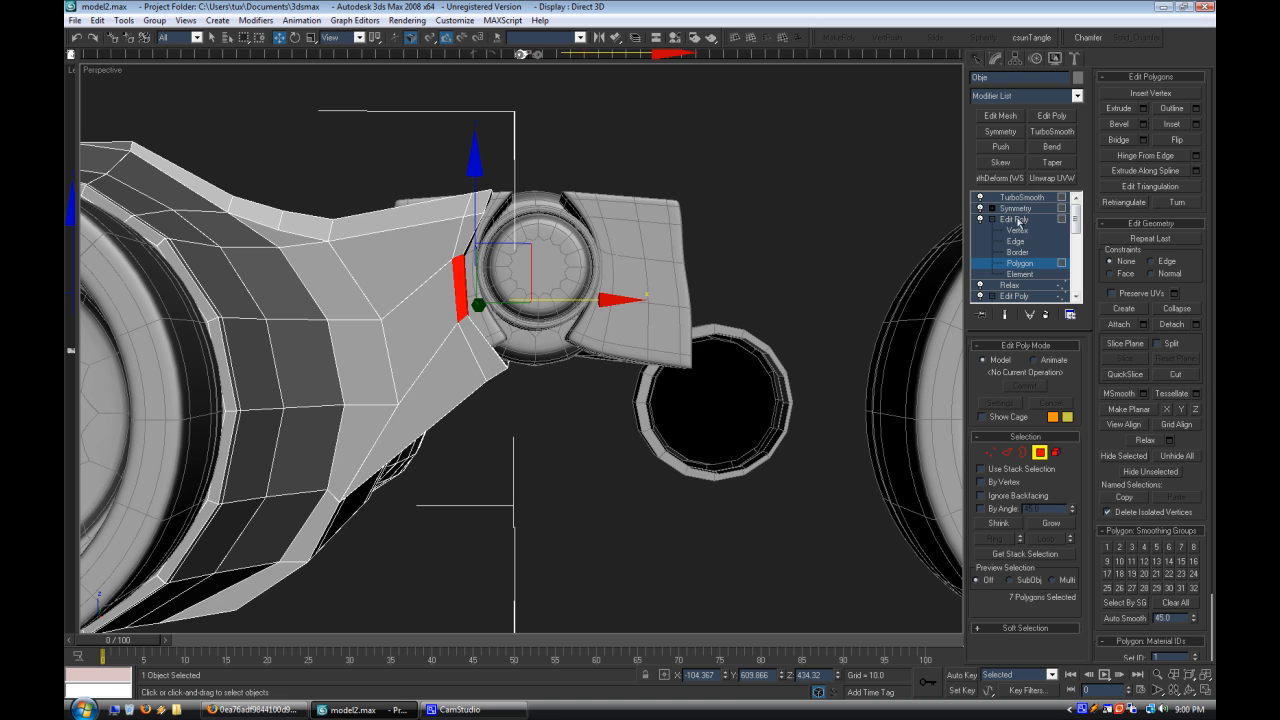
{"action": "left_click", "coordinate": [979, 208]}
Step: Undo and readjust the notch strip's X moves to fit around the hinge cylinder, and finish editing the body
{"action": "key", "text": "ctrl+z"}
{"action": "key", "text": "ctrl+z"}
{"action": "key", "text": "ctrl+z"}
{"action": "key", "text": "ctrl+z"}
{"action": "key", "text": "ctrl+z"}
{"action": "key", "text": "ctrl+z"}
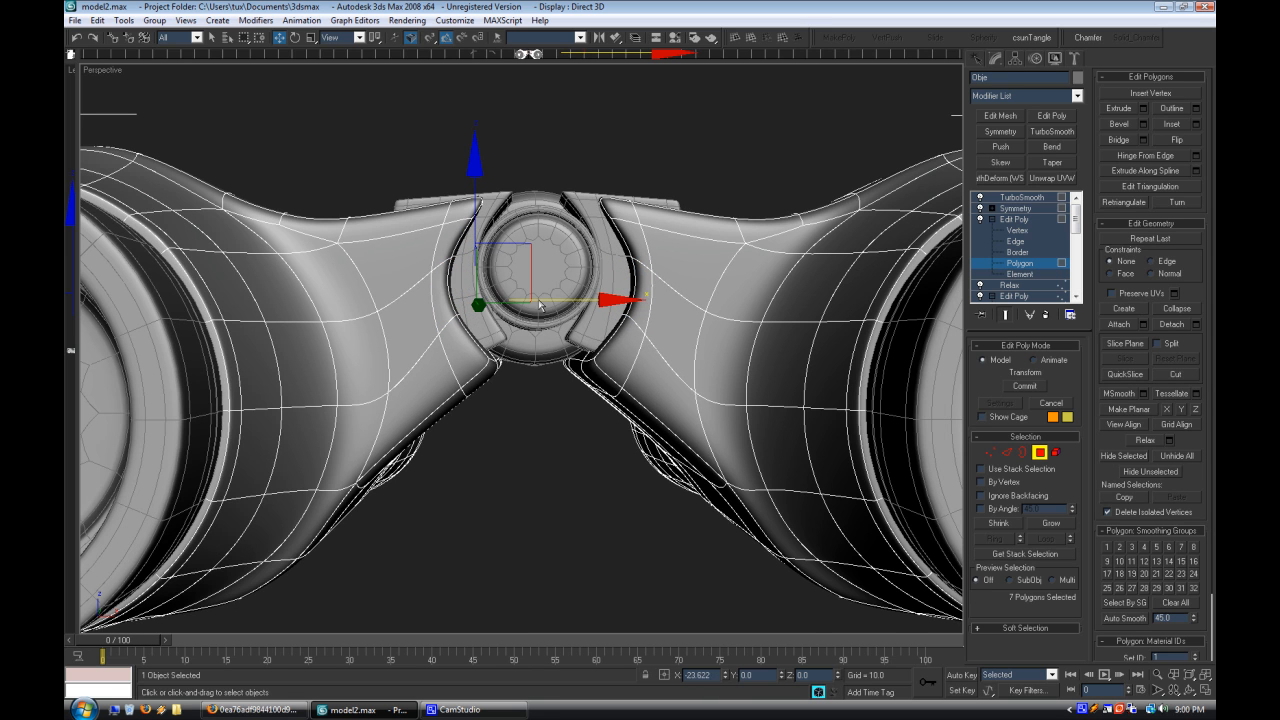
{"action": "middle_click_drag", "start_coordinate": [582, 336], "coordinate": [572, 378]}
{"action": "key", "text": "ctrl+y"}
{"action": "key", "text": "ctrl+z"}
{"action": "key", "text": "ctrl+z"}
{"action": "key", "text": "ctrl+z"}
{"action": "key", "text": "ctrl+z"}
{"action": "key", "text": "ctrl+z"}
{"action": "key", "text": "ctrl+z"}
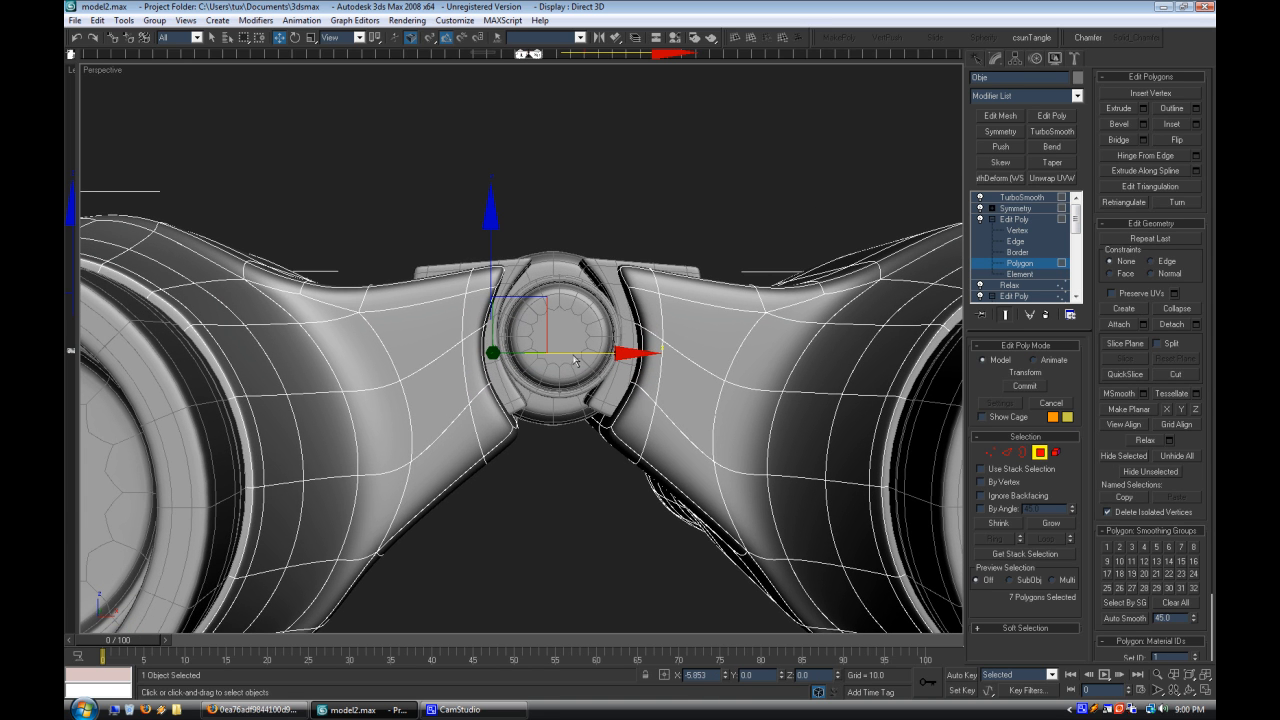
{"action": "middle_click_drag", "start_coordinate": [659, 364], "coordinate": [656, 408]}
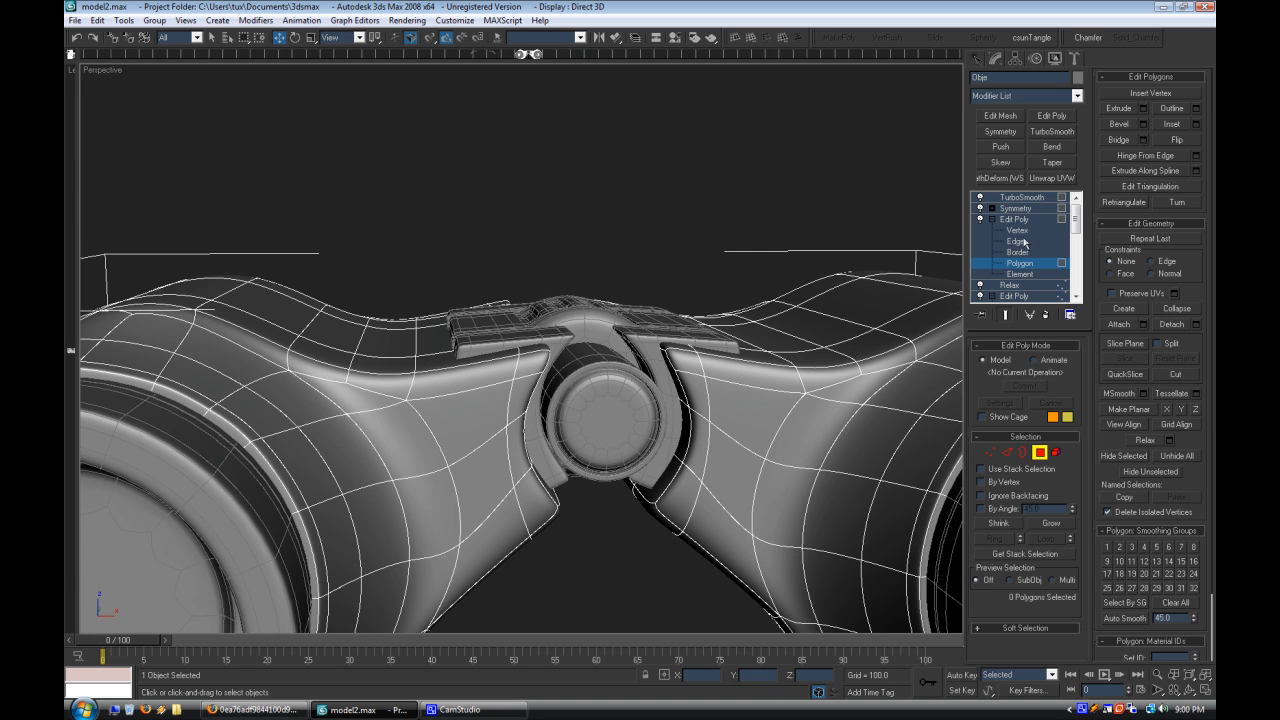
{"action": "left_click", "coordinate": [1020, 209]}
{"action": "left_click", "coordinate": [617, 281]}
{"action": "middle_click_drag", "start_coordinate": [617, 283], "coordinate": [573, 368], "text": "alt"}
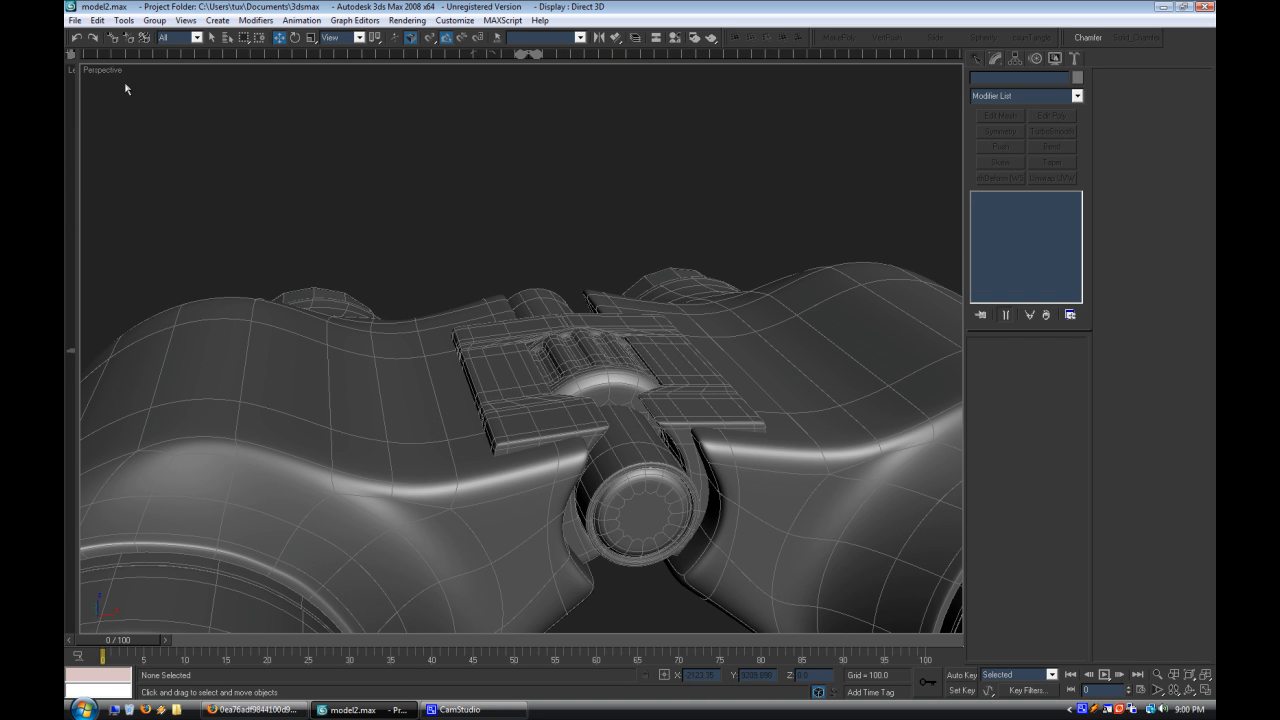
Step: Select the hinge plate's polygons, exclude the lower arm and rotate the remaining upper part slightly to follow the body
{"action": "left_click", "coordinate": [546, 399]}
{"action": "left_click", "coordinate": [1011, 287]}
{"action": "middle_click_drag", "start_coordinate": [648, 409], "coordinate": [583, 322], "text": "alt"}
{"action": "left_click", "coordinate": [502, 347]}
{"action": "left_click", "coordinate": [311, 37]}
{"action": "left_click", "coordinate": [294, 39]}
{"action": "left_click", "coordinate": [998, 274]}
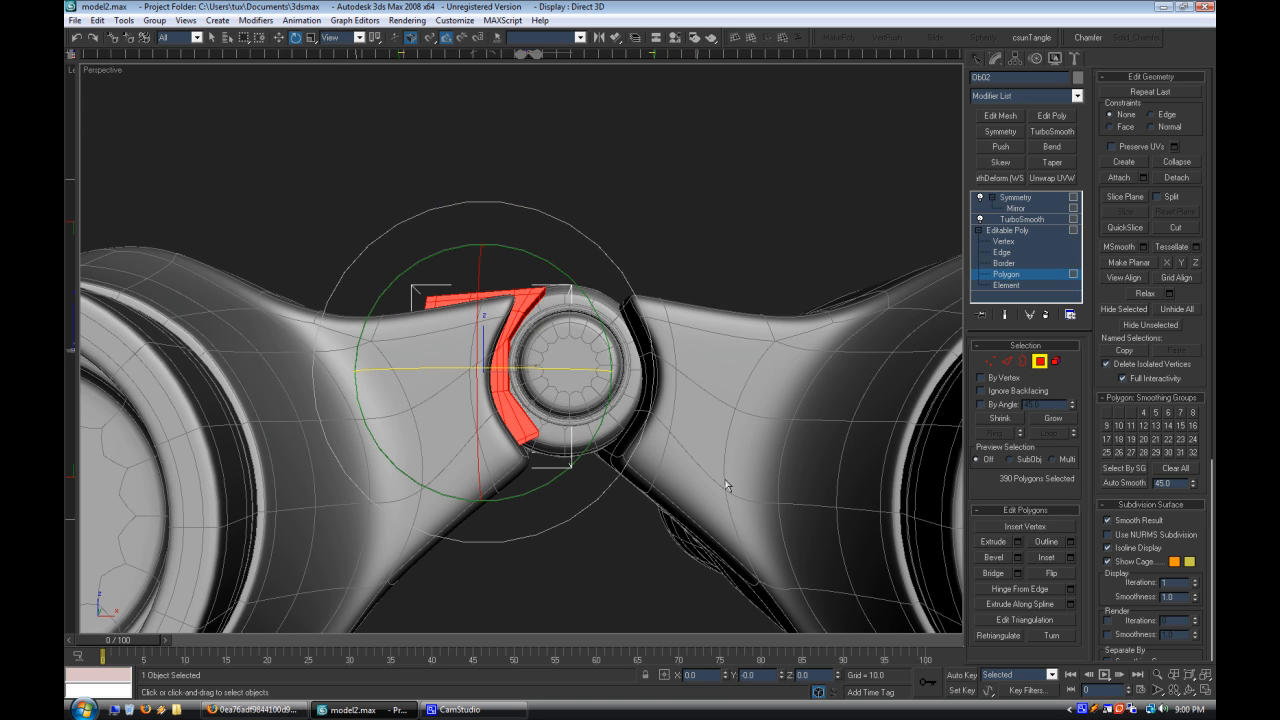
{"action": "middle_click_drag", "start_coordinate": [725, 485], "coordinate": [713, 593], "text": "alt"}
{"action": "left_click_drag", "start_coordinate": [400, 413], "coordinate": [399, 411], "text": "alt"}
{"action": "middle_click_drag", "start_coordinate": [583, 400], "coordinate": [589, 427]}
{"action": "left_click_drag", "start_coordinate": [708, 549], "coordinate": [515, 380], "text": "alt"}
{"action": "scroll", "coordinate": [517, 380], "scroll_direction": "up", "scroll_amount": 4}
{"action": "middle_click_drag", "start_coordinate": [534, 342], "coordinate": [516, 387]}
{"action": "left_click_drag", "start_coordinate": [611, 270], "coordinate": [612, 272]}
{"action": "left_click", "coordinate": [433, 99]}
{"action": "middle_click_drag", "start_coordinate": [706, 123], "coordinate": [750, 210], "text": "alt"}
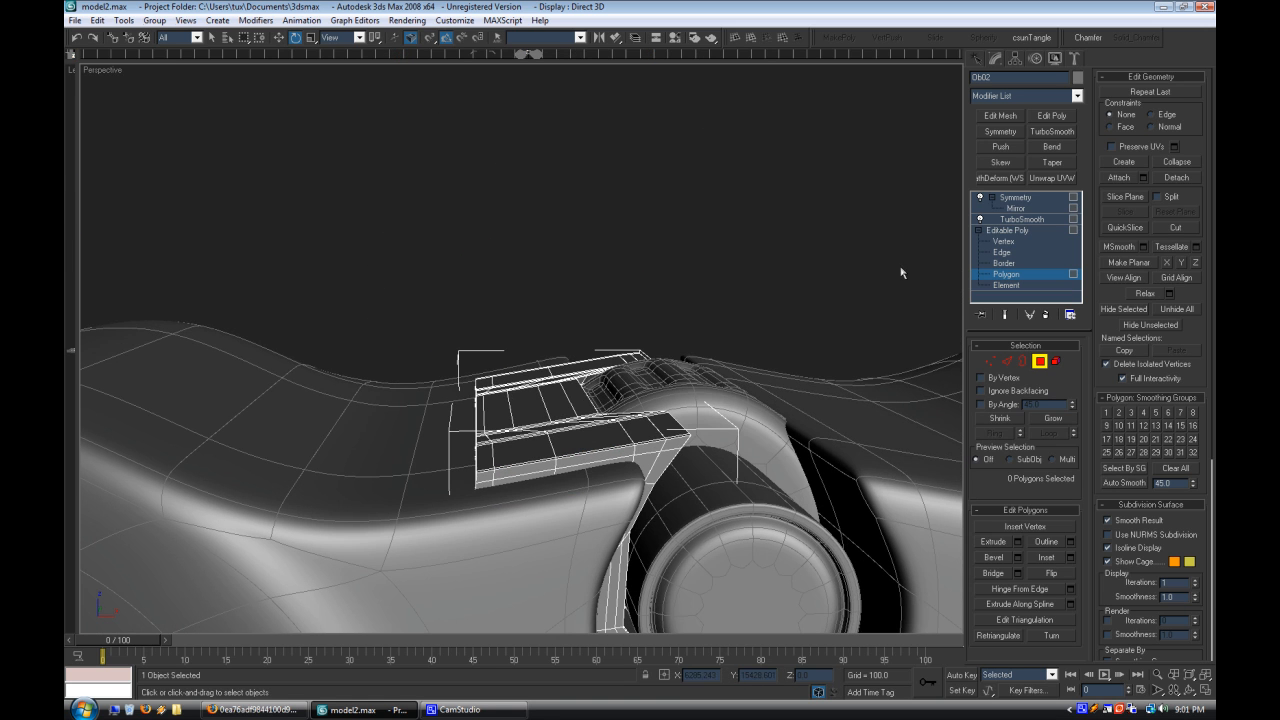
Step: Leave the hinge plate's polygon editing, deselect the plate and hide the edged faces
{"action": "left_click", "coordinate": [1018, 230]}
{"action": "left_click", "coordinate": [1016, 198]}
{"action": "left_click", "coordinate": [836, 258]}
{"action": "right_click", "coordinate": [104, 69]}
{"action": "left_click", "coordinate": [140, 143]}
Step: Examine the assembled binoculars and the fit of the hinge from several angles and distances
{"action": "scroll", "coordinate": [326, 320], "scroll_direction": "down", "scroll_amount": 5}
{"action": "middle_click_drag", "start_coordinate": [326, 320], "coordinate": [371, 323], "text": "alt"}
{"action": "scroll", "coordinate": [371, 323], "scroll_direction": "down", "scroll_amount": 2}
{"action": "scroll", "coordinate": [500, 343], "scroll_direction": "up", "scroll_amount": 3}
{"action": "middle_click_drag", "start_coordinate": [500, 343], "coordinate": [509, 351], "text": "alt"}
{"action": "scroll", "coordinate": [579, 381], "scroll_direction": "down", "scroll_amount": 4}
{"action": "middle_click_drag", "start_coordinate": [579, 381], "coordinate": [640, 430], "text": "alt"}
{"action": "scroll", "coordinate": [354, 423], "scroll_direction": "up", "scroll_amount": 4}
{"action": "scroll", "coordinate": [560, 434], "scroll_direction": "down", "scroll_amount": 6}
{"action": "scroll", "coordinate": [567, 320], "scroll_direction": "up", "scroll_amount": 3}
Step: Select the ribbed grip object and turn off its Bend and Symmetry modifiers to show one flat grip
{"action": "left_click", "coordinate": [567, 297]}
{"action": "middle_click_drag", "start_coordinate": [558, 445], "coordinate": [575, 395], "text": "alt"}
{"action": "left_click", "coordinate": [280, 38]}
{"action": "middle_click_drag", "start_coordinate": [757, 373], "coordinate": [789, 394], "text": "alt"}
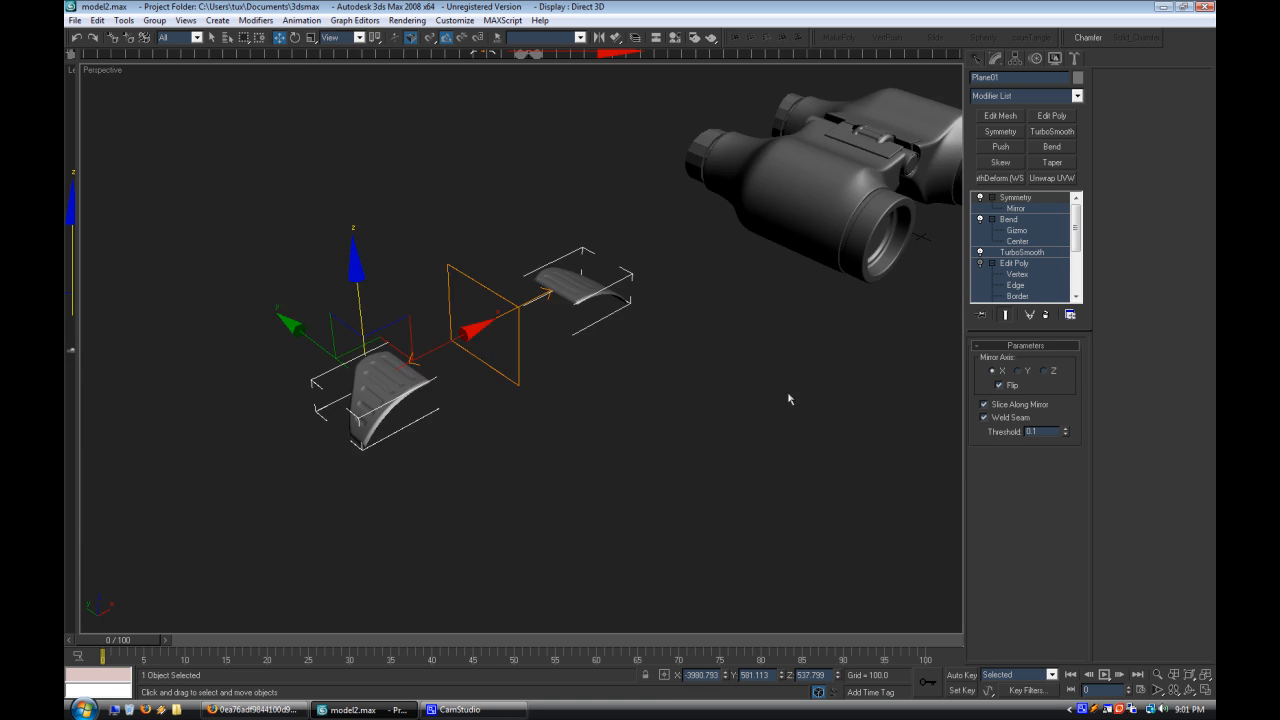
{"action": "key", "text": "z"}
{"action": "left_click", "coordinate": [980, 220]}
{"action": "left_click", "coordinate": [980, 220]}
{"action": "left_click", "coordinate": [980, 220]}
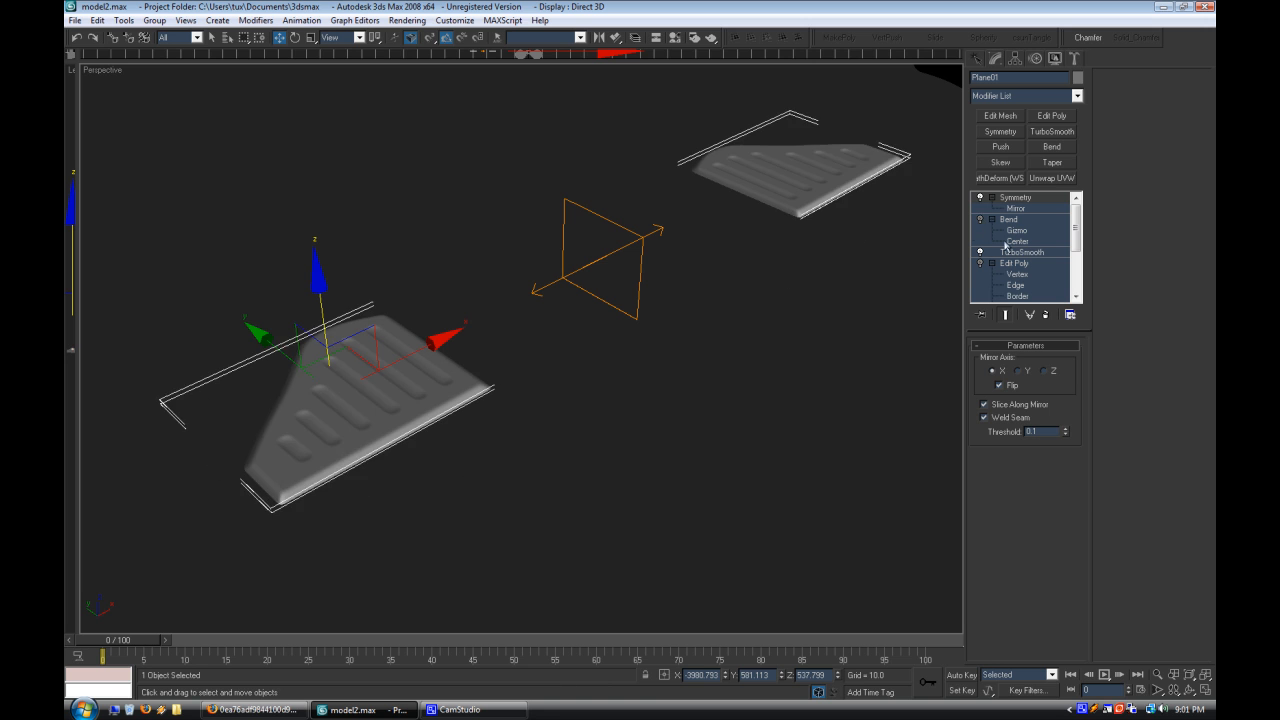
{"action": "left_click", "coordinate": [980, 198]}
{"action": "left_click", "coordinate": [980, 220]}
{"action": "left_click", "coordinate": [980, 220]}
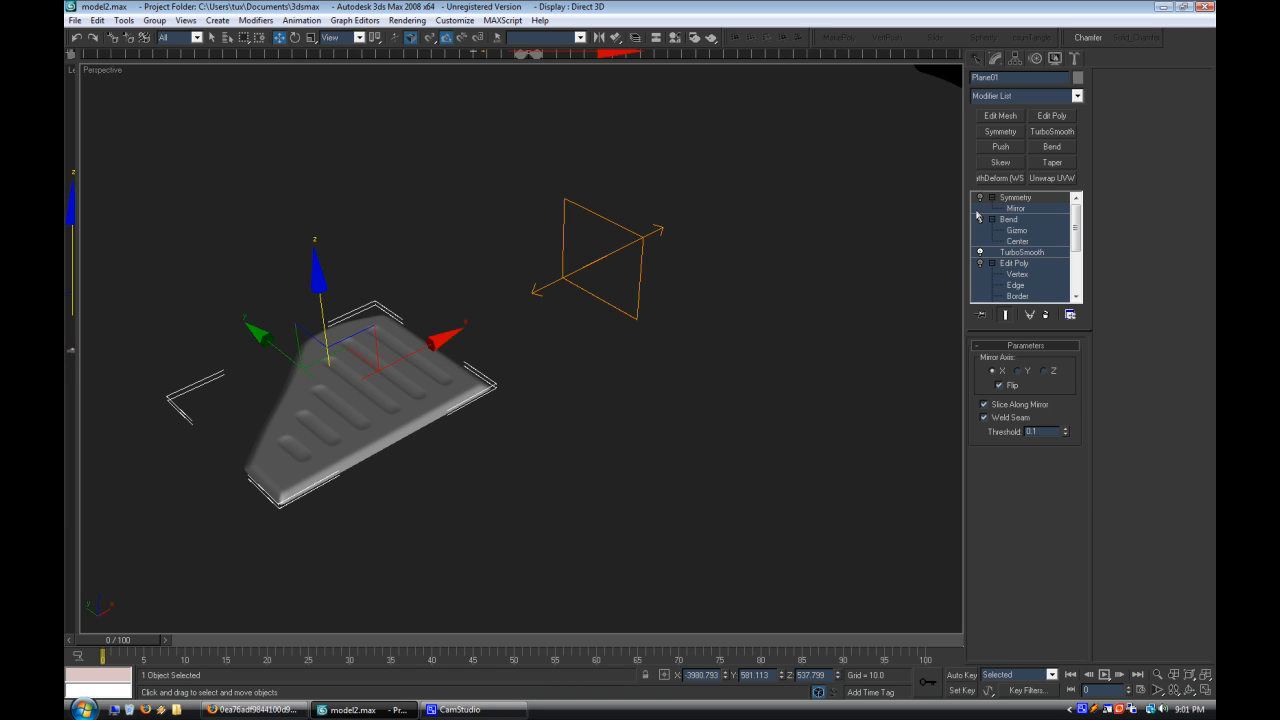
Step: Turn the ribbed grip's Bend and Symmetry modifiers back on
{"action": "left_click", "coordinate": [1018, 231]}
{"action": "middle_click_drag", "start_coordinate": [490, 369], "coordinate": [590, 361], "text": "alt"}
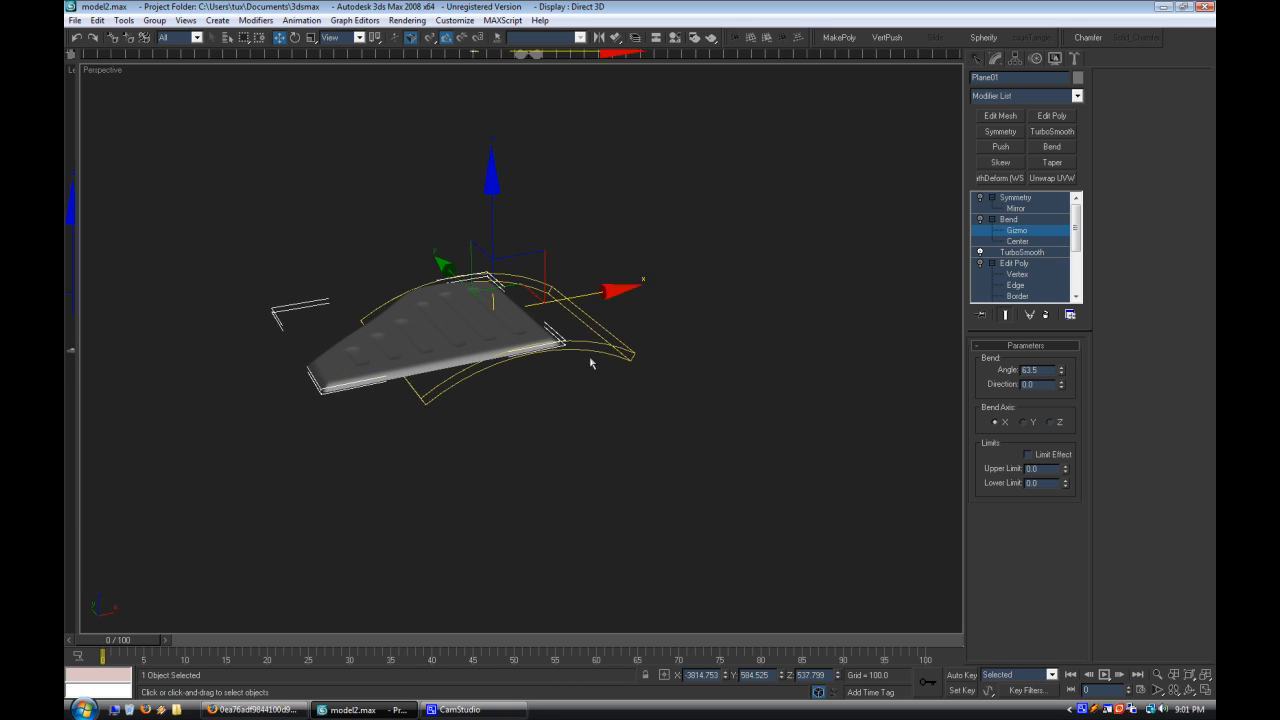
{"action": "left_click", "coordinate": [980, 218]}
{"action": "left_click", "coordinate": [981, 199]}
Step: Move the mirrored grip pair across the scene onto the binoculars
{"action": "scroll", "coordinate": [800, 340], "scroll_direction": "down", "scroll_amount": 3}
{"action": "middle_click_drag", "start_coordinate": [730, 370], "coordinate": [330, 390], "text": "alt"}
{"action": "left_click_drag", "start_coordinate": [246, 348], "coordinate": [656, 369]}
{"action": "right_click", "coordinate": [656, 369]}
{"action": "left_click", "coordinate": [1020, 219]}
{"action": "left_click", "coordinate": [1014, 198]}
{"action": "left_click_drag", "start_coordinate": [243, 344], "coordinate": [625, 377]}
Step: Center the grip's pivot on the object and set its X and Y position to 0
{"action": "left_click", "coordinate": [1016, 58]}
{"action": "left_click", "coordinate": [1026, 144]}
{"action": "left_click", "coordinate": [1026, 215]}
{"action": "left_click", "coordinate": [1026, 144]}
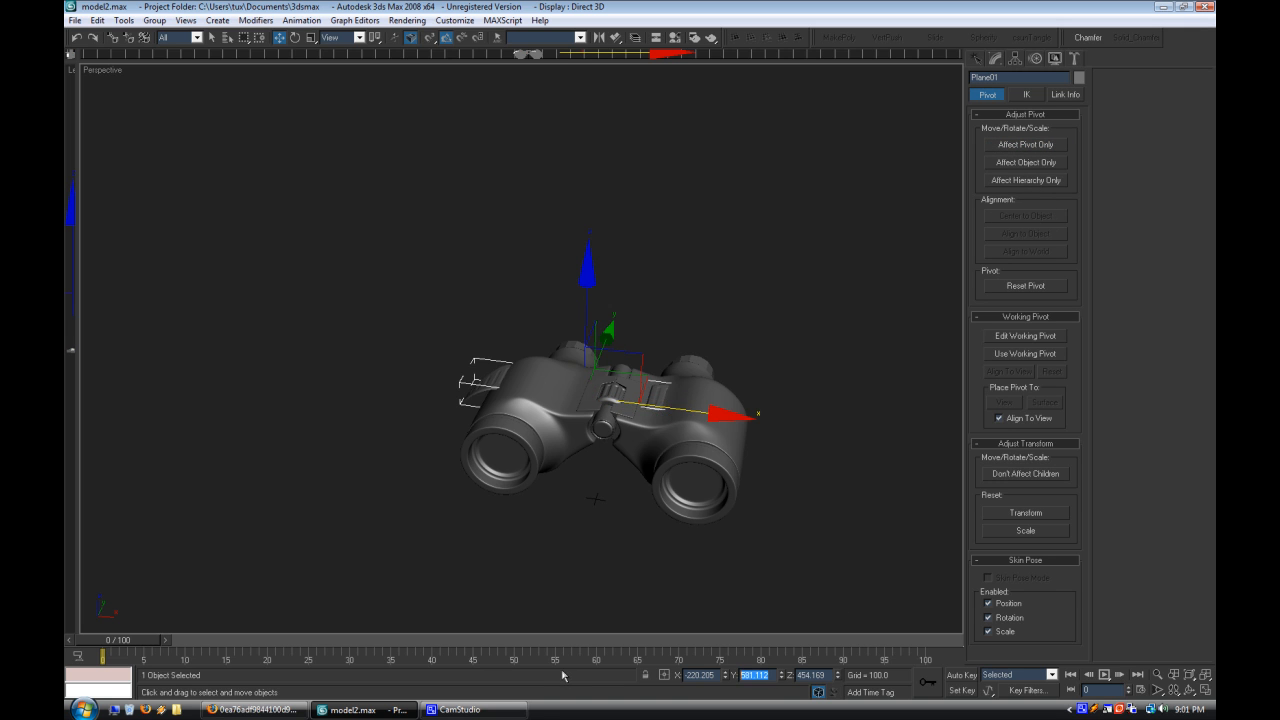
{"action": "type", "text": "0"}
{"action": "key", "text": "Return"}
{"action": "type", "text": "0"}
{"action": "key", "text": "Return"}
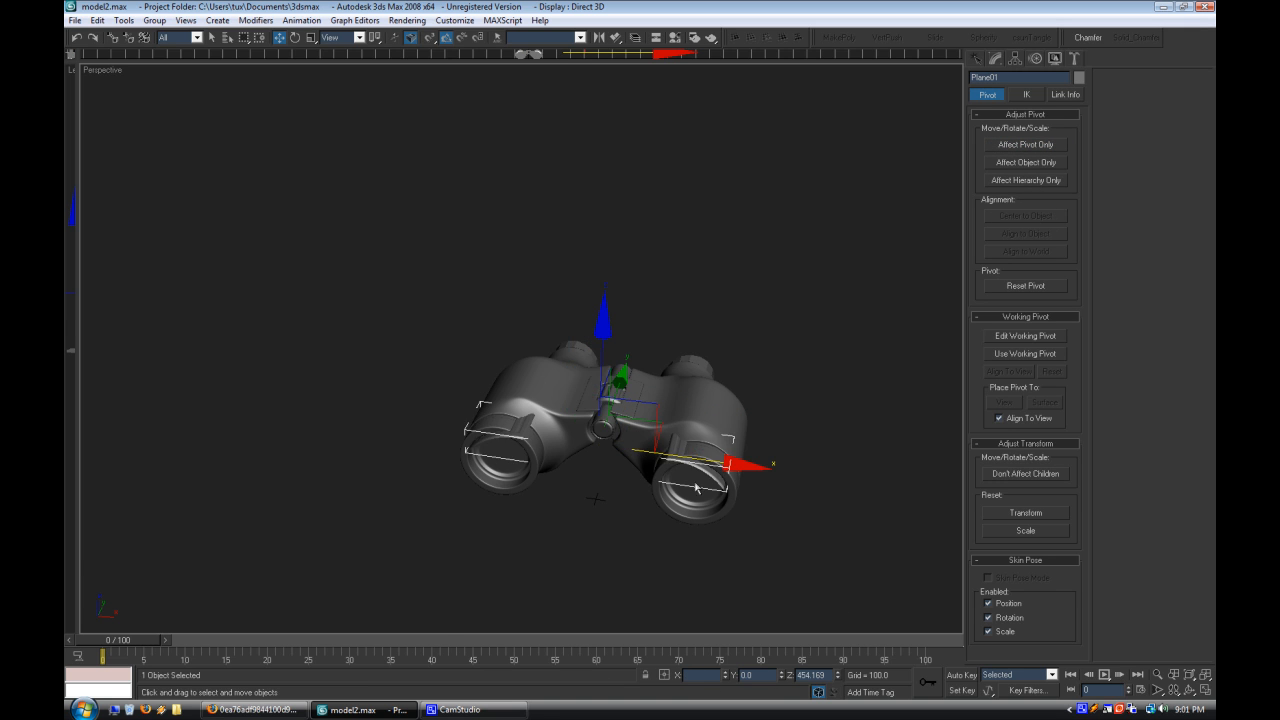
Step: Slide the grips along the barrels to about Y 467 and raise them onto the body to about Z 536
{"action": "middle_click_drag", "start_coordinate": [697, 488], "coordinate": [860, 470], "text": "alt"}
{"action": "scroll", "coordinate": [760, 400], "scroll_direction": "up", "scroll_amount": 5}
{"action": "middle_click_drag", "start_coordinate": [720, 335], "coordinate": [570, 329]}
{"action": "left_click_drag", "start_coordinate": [563, 329], "coordinate": [387, 327]}
{"action": "middle_click_drag", "start_coordinate": [575, 347], "coordinate": [428, 360], "text": "alt"}
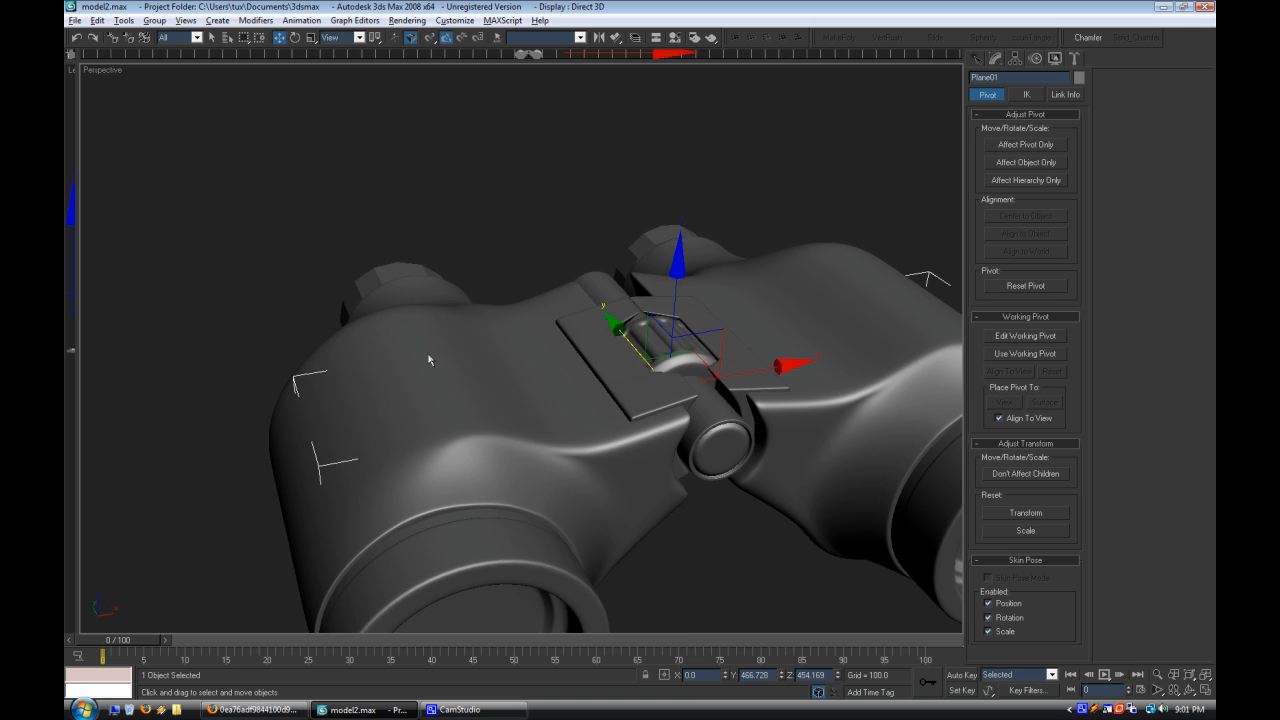
{"action": "left_click_drag", "start_coordinate": [675, 287], "coordinate": [677, 253]}
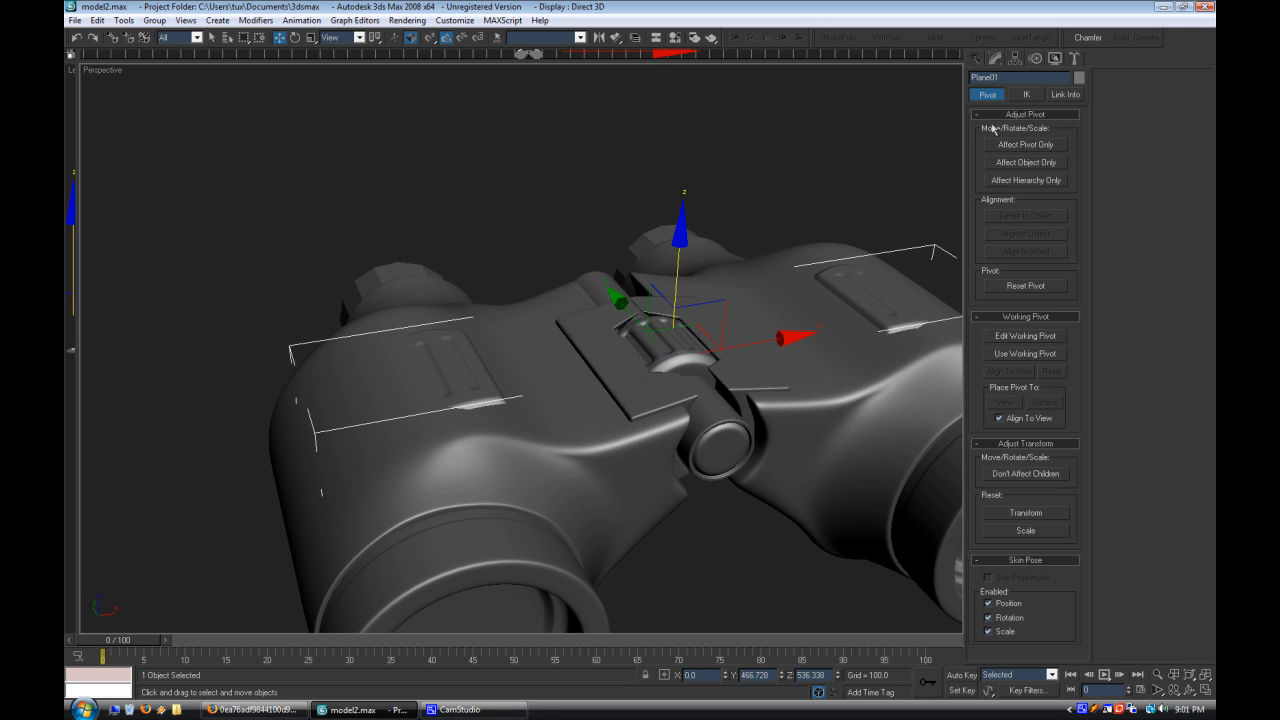
Step: Adjust the grip's Bend gizmo and raise the grip to about Z 541 so it follows the barrel's curve
{"action": "left_click", "coordinate": [996, 58]}
{"action": "left_click", "coordinate": [1018, 236]}
{"action": "left_click_drag", "start_coordinate": [1063, 387], "coordinate": [1053, 386]}
{"action": "left_click", "coordinate": [1030, 201]}
{"action": "middle_click_drag", "start_coordinate": [567, 302], "coordinate": [671, 294], "text": "alt"}
{"action": "left_click", "coordinate": [1025, 236]}
{"action": "left_click_drag", "start_coordinate": [573, 390], "coordinate": [544, 378]}
{"action": "left_click", "coordinate": [1027, 199]}
{"action": "left_click_drag", "start_coordinate": [831, 310], "coordinate": [829, 292]}
{"action": "middle_click_drag", "start_coordinate": [767, 316], "coordinate": [872, 262], "text": "alt"}
{"action": "left_click_drag", "start_coordinate": [797, 281], "coordinate": [784, 317]}
{"action": "middle_click_drag", "start_coordinate": [665, 372], "coordinate": [604, 390], "text": "alt"}
Step: Set the grip's Bend angle to 78 so it wraps around the barrel
{"action": "left_click", "coordinate": [1020, 221]}
{"action": "left_click_drag", "start_coordinate": [1061, 371], "coordinate": [1063, 353]}
{"action": "middle_click_drag", "start_coordinate": [728, 434], "coordinate": [708, 428], "text": "alt"}
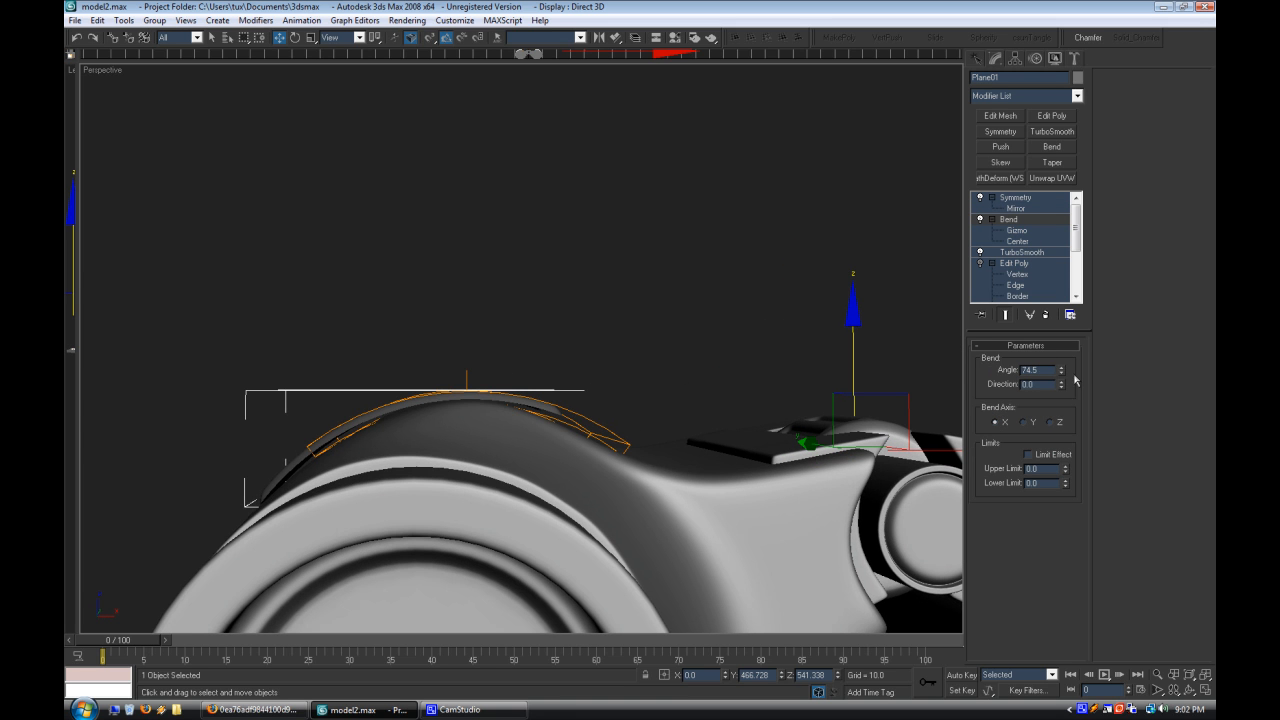
{"action": "left_click_drag", "start_coordinate": [1061, 371], "coordinate": [1061, 369]}
{"action": "middle_click_drag", "start_coordinate": [625, 402], "coordinate": [643, 439], "text": "alt"}
{"action": "scroll", "coordinate": [643, 439], "scroll_direction": "down", "scroll_amount": 2}
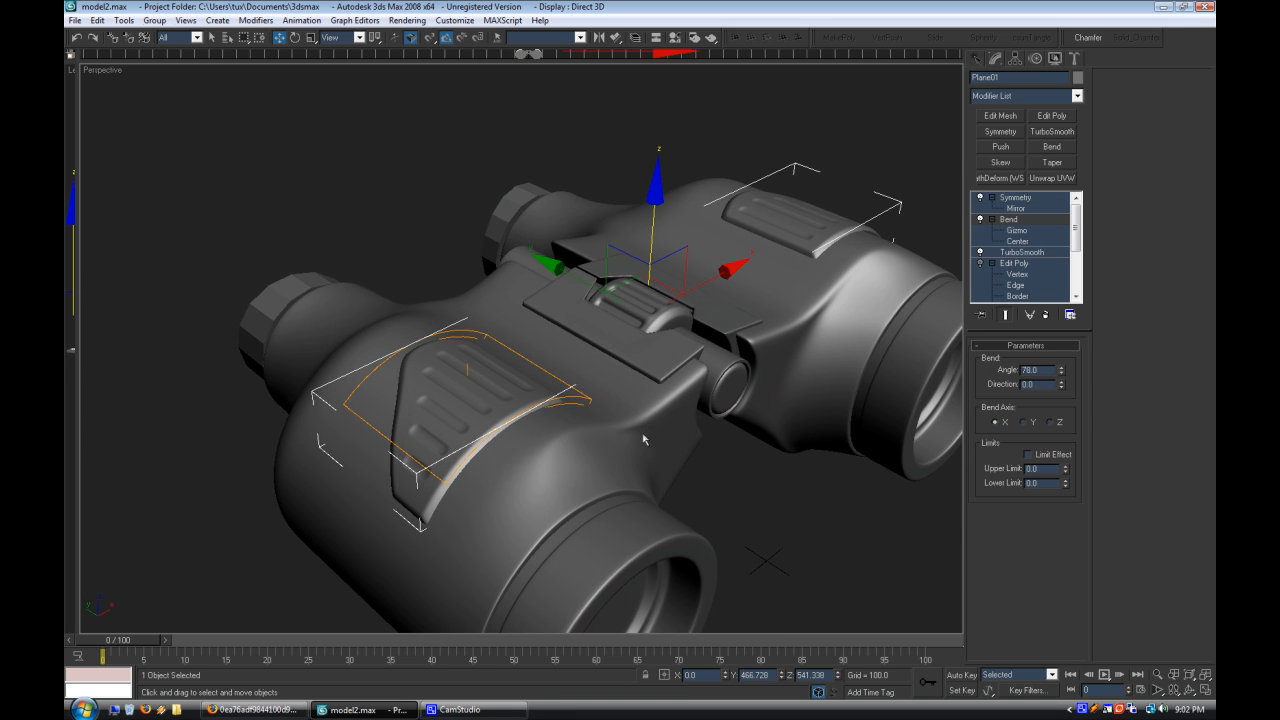
{"action": "scroll", "coordinate": [988, 268], "scroll_direction": "down", "scroll_amount": 3}
Step: Lower the open border of the grip's base mesh slightly to deepen its sides, and return to the top of the modifier stack
{"action": "left_click", "coordinate": [1001, 263]}
{"action": "key", "text": "Return"}
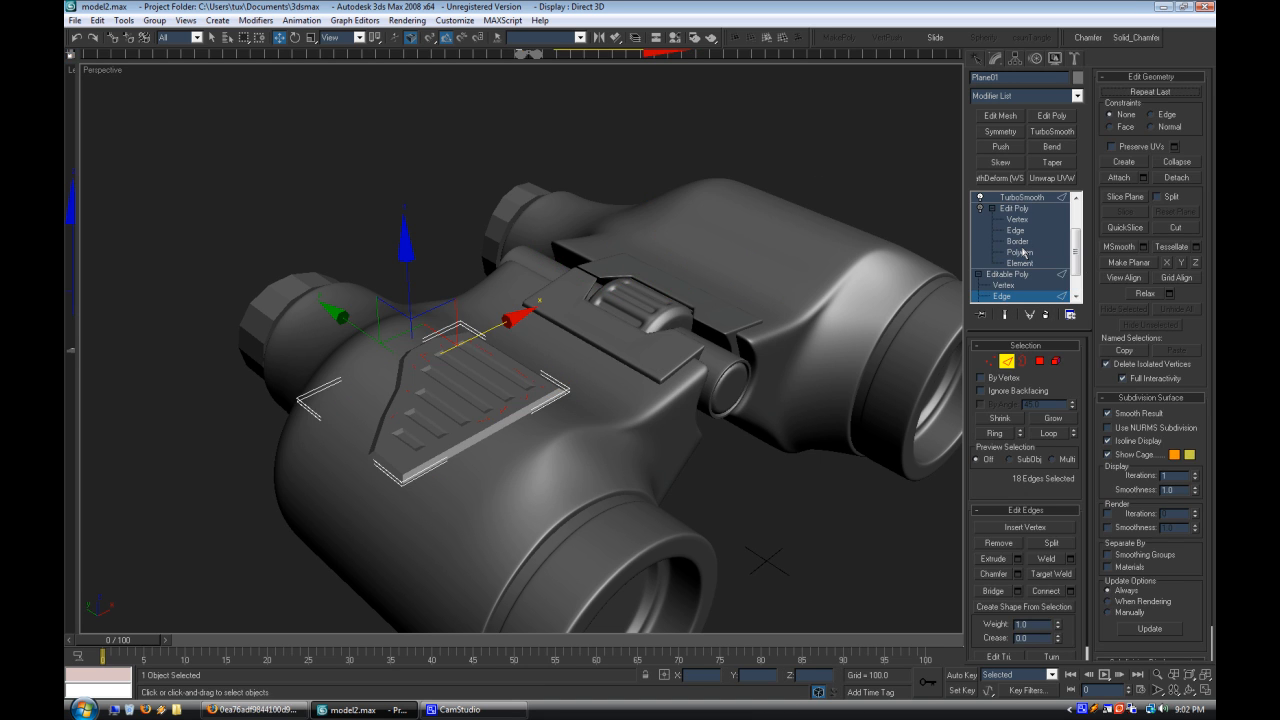
{"action": "left_click_drag", "start_coordinate": [1080, 246], "coordinate": [1080, 262]}
{"action": "left_click", "coordinate": [1011, 285]}
{"action": "left_click", "coordinate": [1012, 287]}
{"action": "left_click", "coordinate": [537, 413]}
{"action": "left_click", "coordinate": [1007, 263]}
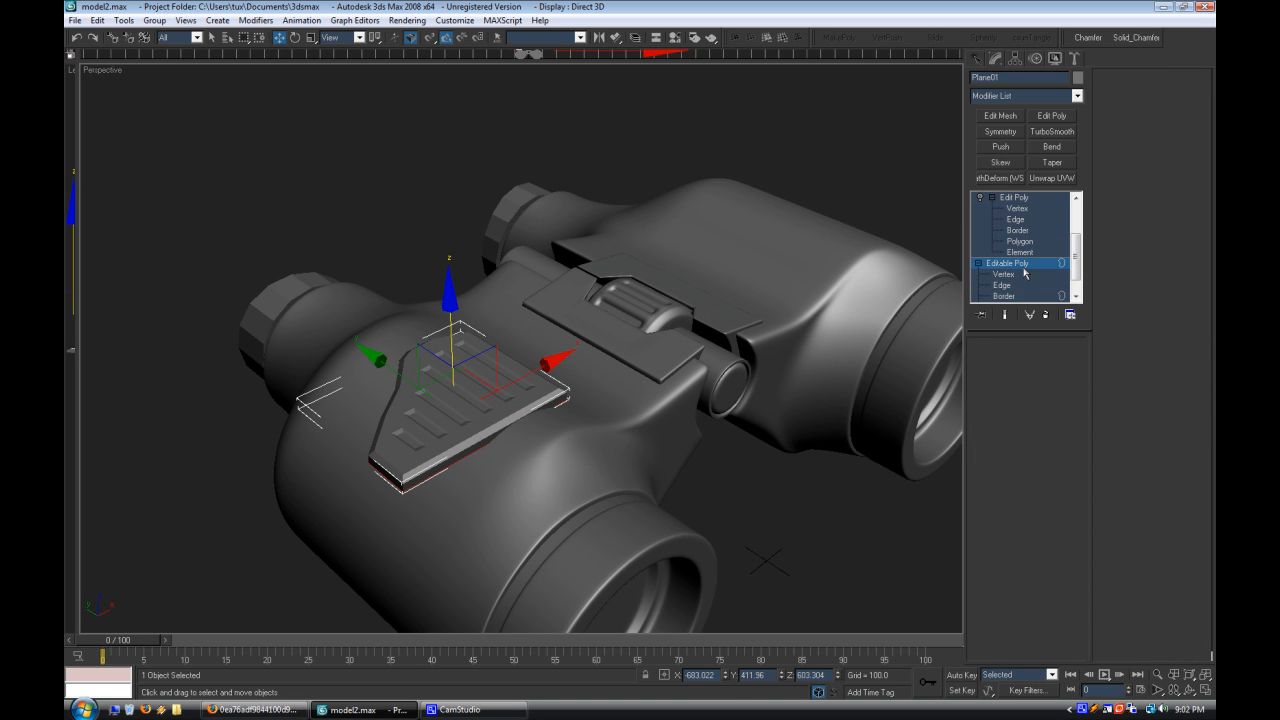
{"action": "scroll", "coordinate": [1012, 245], "scroll_direction": "up", "scroll_amount": 3}
{"action": "left_click", "coordinate": [1025, 200]}
{"action": "left_click", "coordinate": [812, 524]}
Step: Select the eyepiece ring object, enter edge editing in its upper Edit Poly and show edged faces
{"action": "middle_click_drag", "start_coordinate": [812, 524], "coordinate": [643, 417], "text": "alt"}
{"action": "scroll", "coordinate": [731, 450], "scroll_direction": "down", "scroll_amount": 3}
{"action": "scroll", "coordinate": [720, 423], "scroll_direction": "up", "scroll_amount": 3}
{"action": "scroll", "coordinate": [643, 417], "scroll_direction": "down", "scroll_amount": 2}
{"action": "scroll", "coordinate": [600, 420], "scroll_direction": "up", "scroll_amount": 2}
{"action": "middle_click_drag", "start_coordinate": [494, 426], "coordinate": [626, 306], "text": "alt"}
{"action": "left_click", "coordinate": [626, 306]}
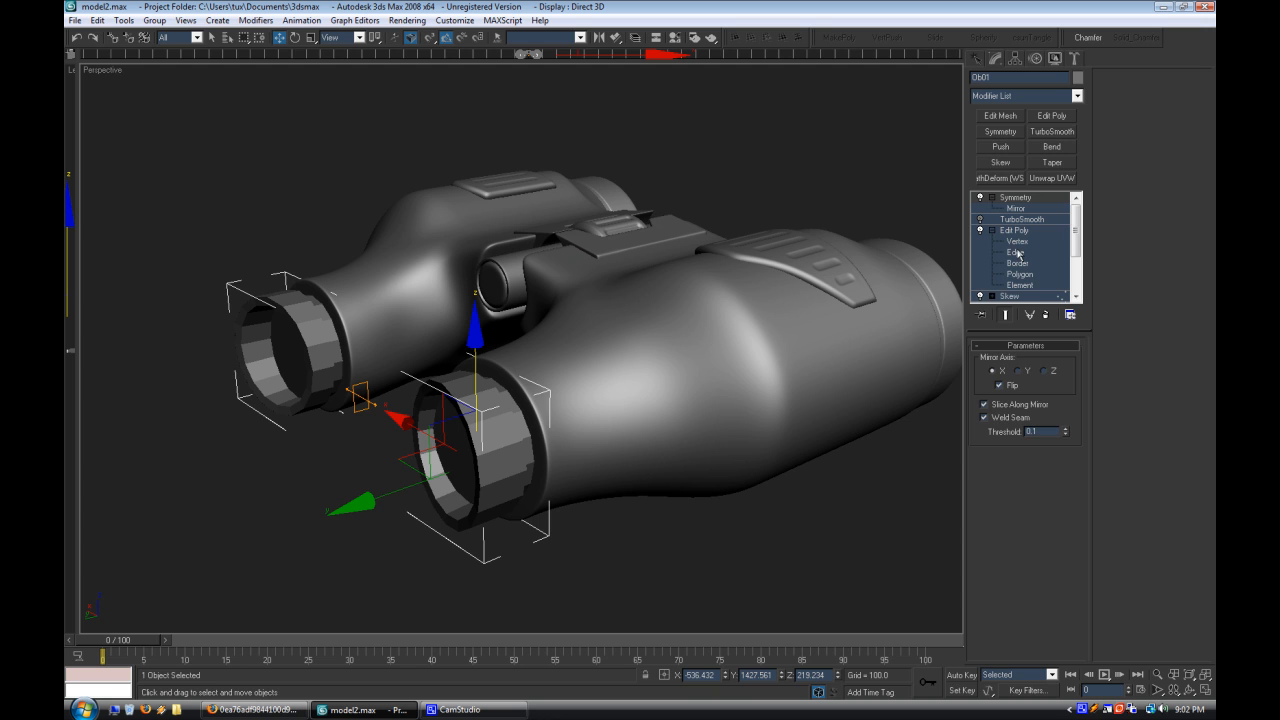
{"action": "left_click", "coordinate": [1030, 232]}
{"action": "left_click", "coordinate": [1014, 254]}
{"action": "right_click", "coordinate": [100, 71]}
{"action": "left_click", "coordinate": [154, 149]}
Step: Select the eyepiece rim's inner and outer edge loops and extrude them with zero height and a narrow base width
{"action": "middle_click_drag", "start_coordinate": [456, 422], "coordinate": [514, 357]}
{"action": "scroll", "coordinate": [514, 357], "scroll_direction": "up", "scroll_amount": 3}
{"action": "left_click", "coordinate": [554, 358]}
{"action": "left_click", "coordinate": [525, 349]}
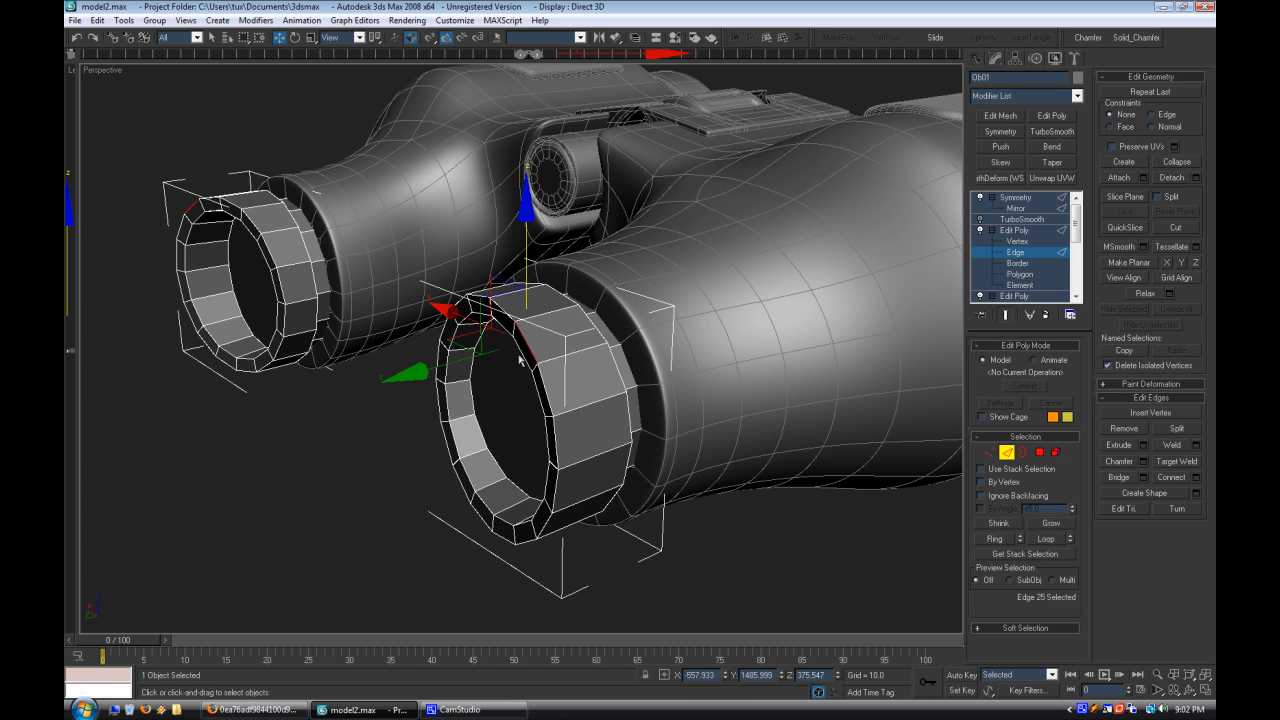
{"action": "left_click", "coordinate": [522, 352], "text": "ctrl"}
{"action": "left_click", "coordinate": [1044, 538]}
{"action": "left_click", "coordinate": [1143, 445]}
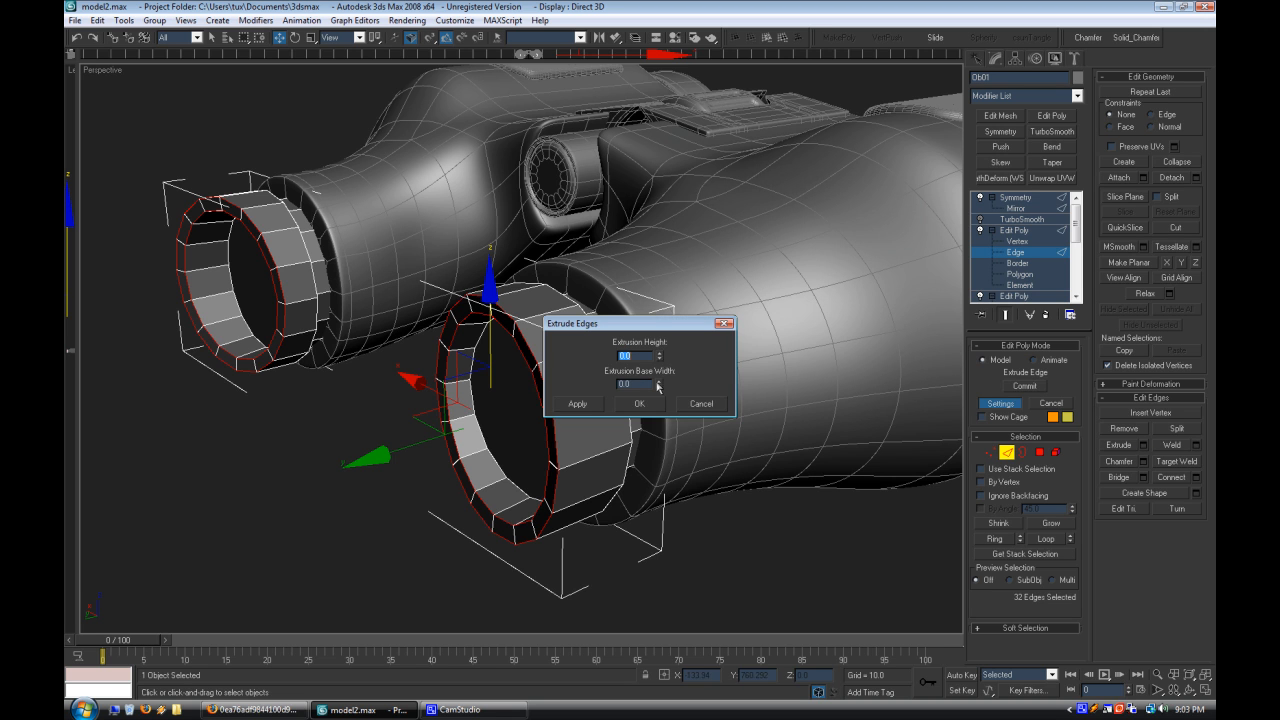
{"action": "left_click_drag", "start_coordinate": [657, 318], "coordinate": [657, 275]}
{"action": "left_click", "coordinate": [635, 405]}
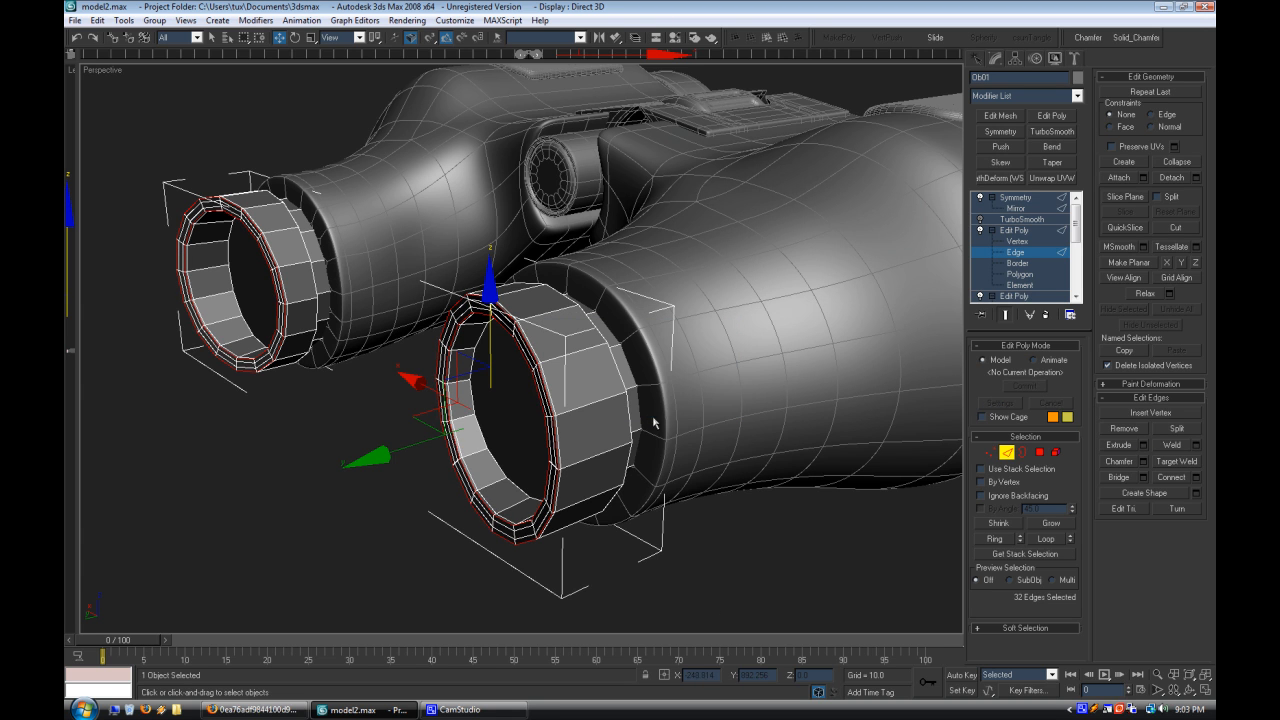
Step: Select the ring of edges along the eyepiece's inner wall and connect them with 1 segment
{"action": "left_click", "coordinate": [580, 421]}
{"action": "left_click", "coordinate": [473, 452]}
{"action": "key", "text": "alt+r"}
{"action": "left_click", "coordinate": [678, 624]}
{"action": "left_click", "coordinate": [497, 487]}
{"action": "key", "text": "alt+r"}
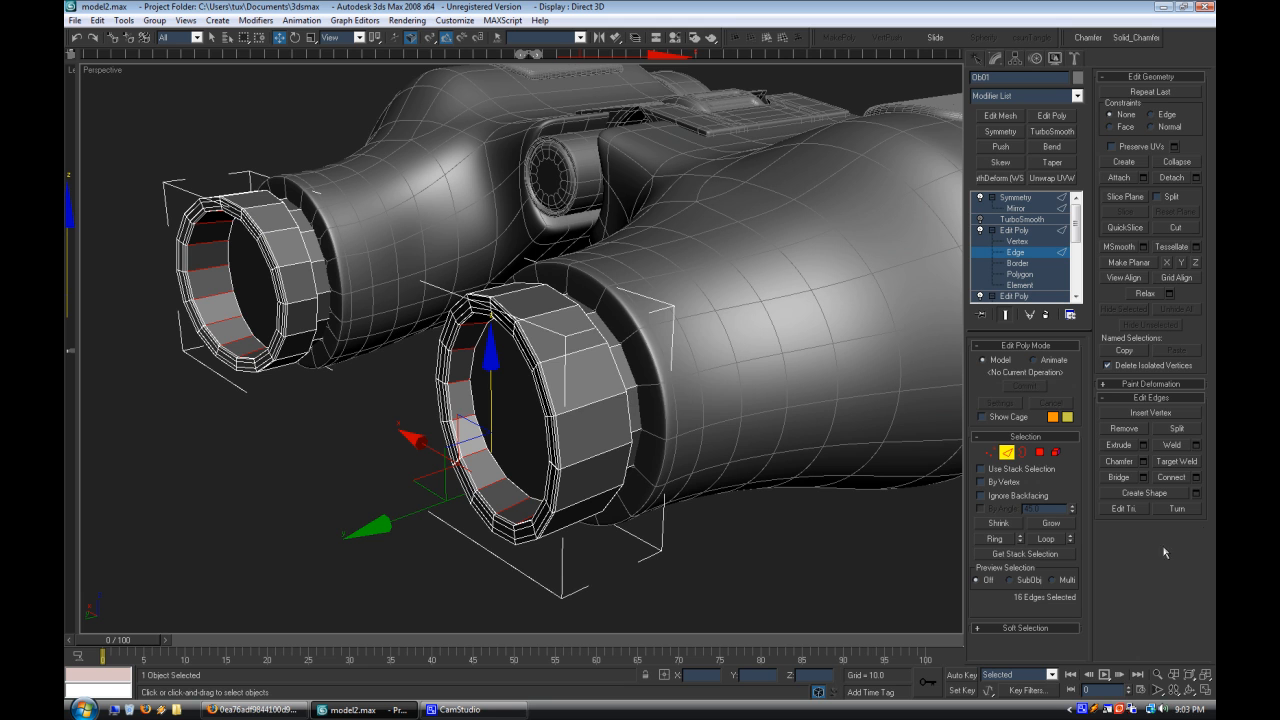
{"action": "left_click", "coordinate": [1196, 478]}
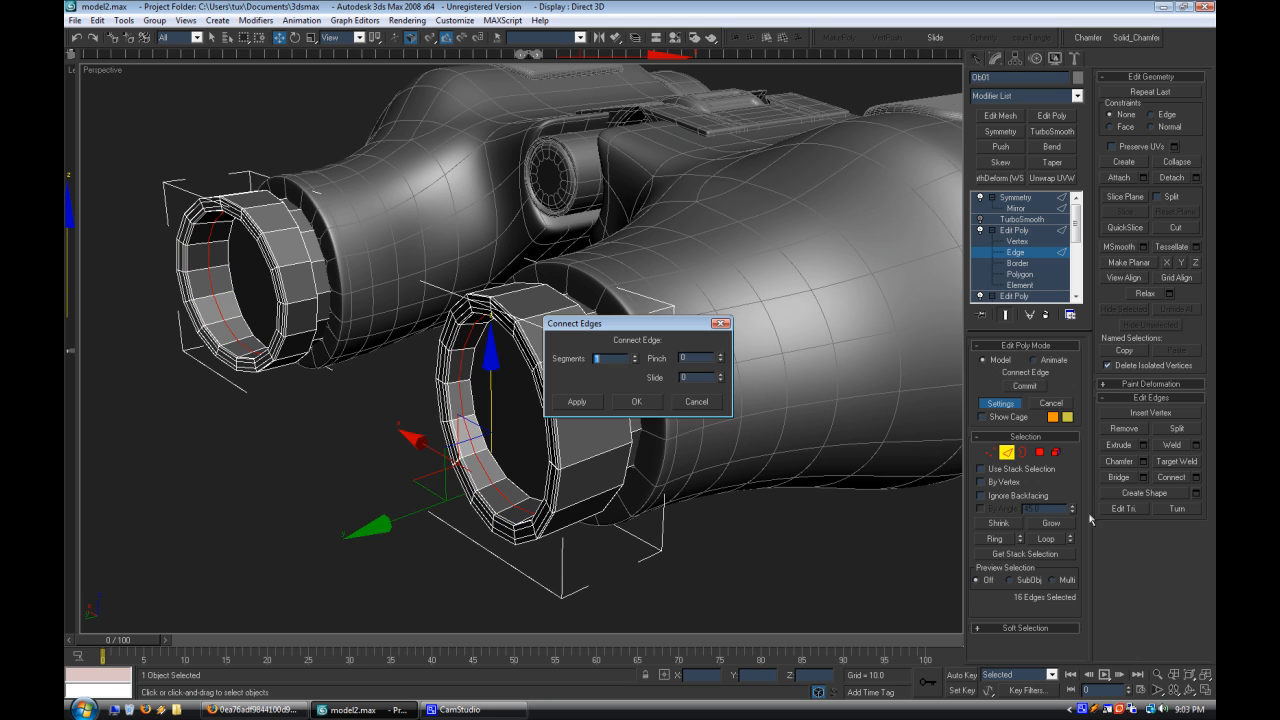
{"action": "left_click", "coordinate": [640, 401]}
Step: Select the eyepiece's lens polygon and inset it by 15.49
{"action": "key", "text": "4"}
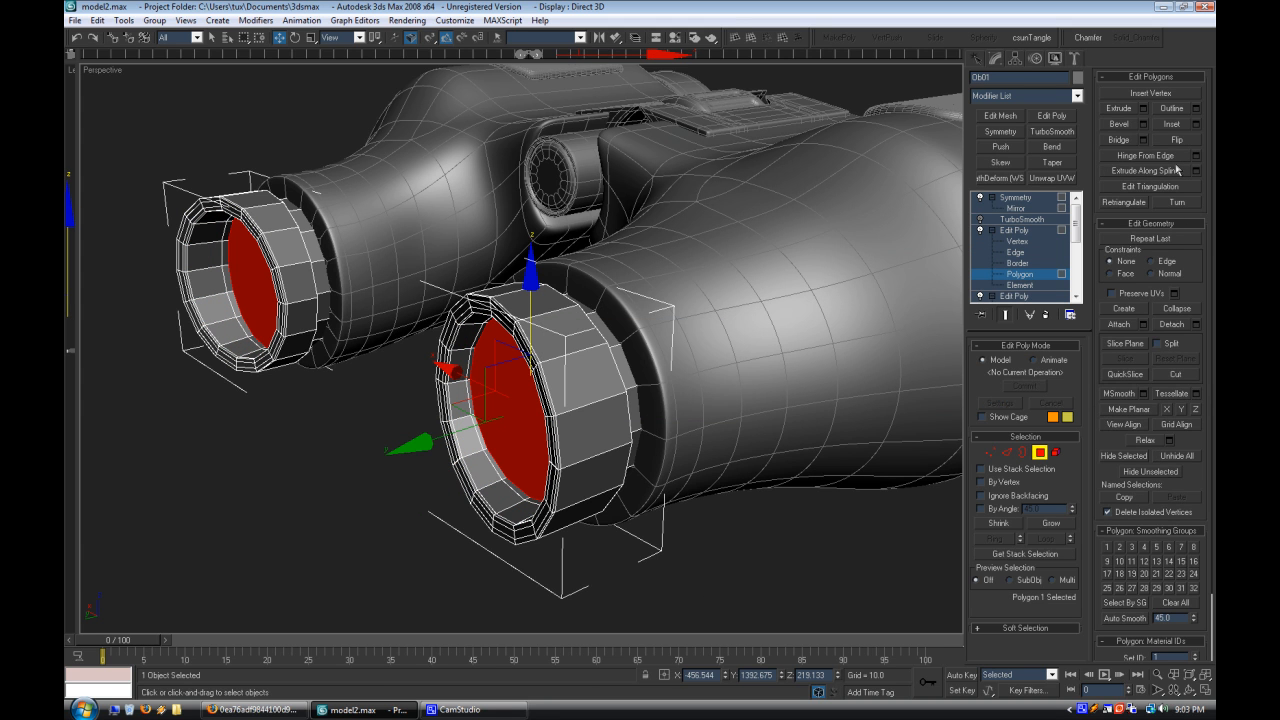
{"action": "left_click", "coordinate": [1195, 124]}
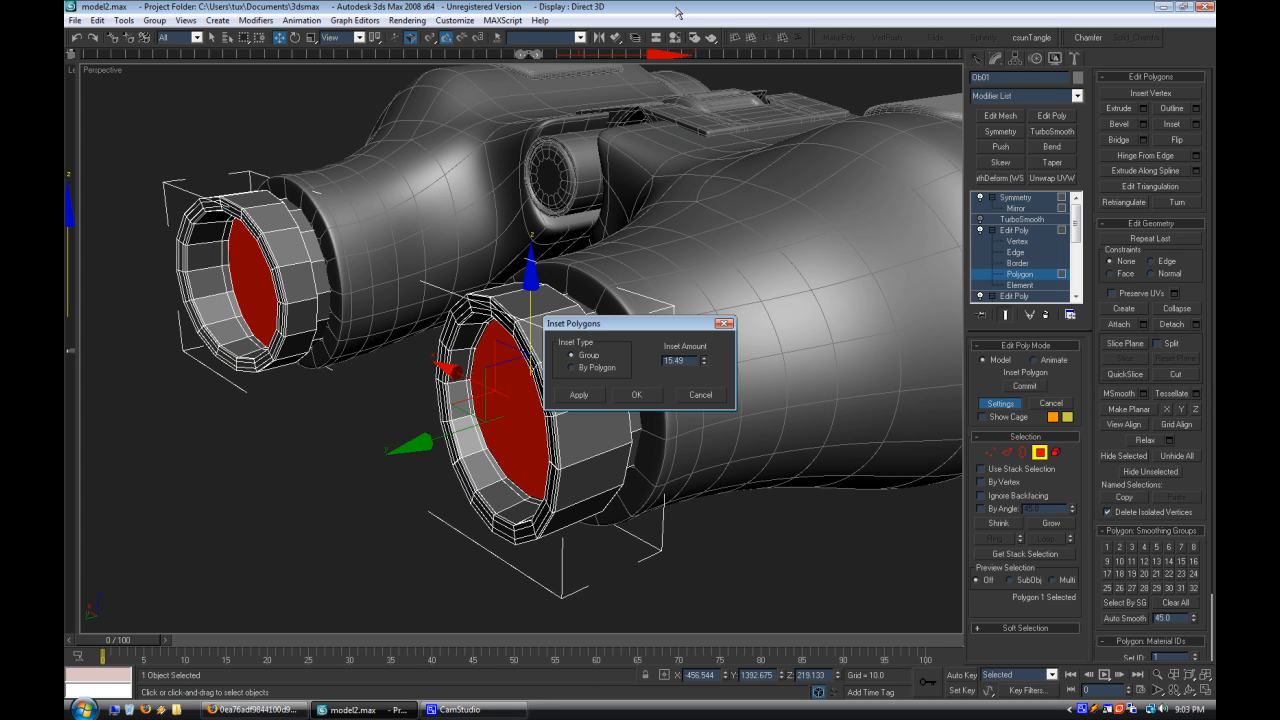
{"action": "left_click", "coordinate": [637, 397]}
{"action": "left_click", "coordinate": [730, 560]}
Step: Select the edge loops at the rear of the eyepiece ring and add tight supporting edges along them
{"action": "middle_click_drag", "start_coordinate": [730, 560], "coordinate": [530, 500], "text": "alt"}
{"action": "scroll", "coordinate": [530, 500], "scroll_direction": "up", "scroll_amount": 3}
{"action": "left_click", "coordinate": [1023, 253]}
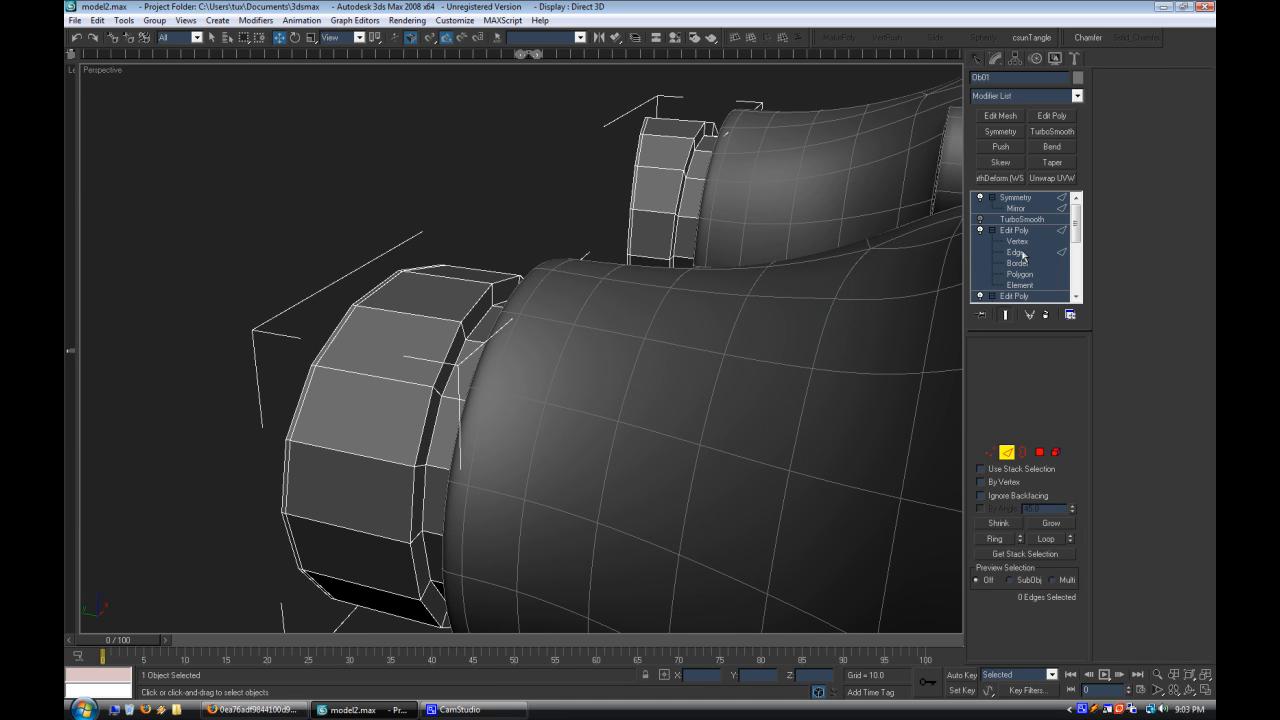
{"action": "double_click", "coordinate": [458, 370]}
{"action": "left_click", "coordinate": [1143, 461]}
{"action": "left_click", "coordinate": [628, 403]}
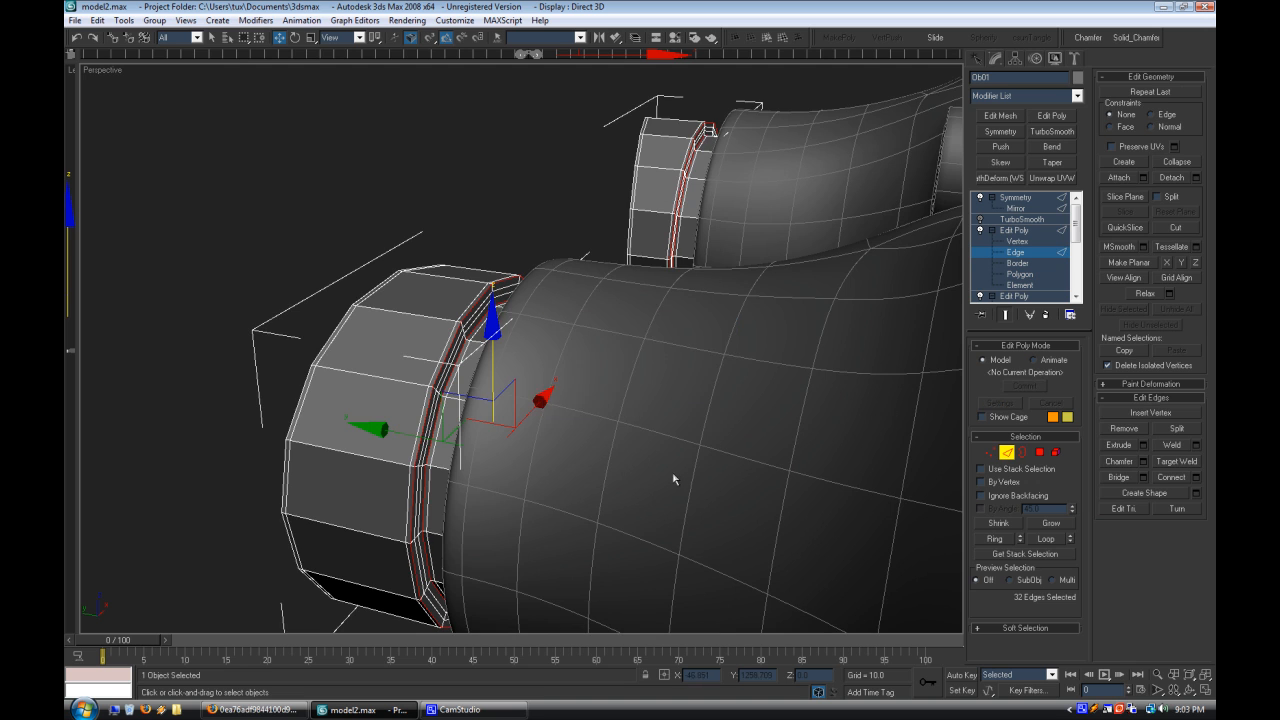
Step: Select the ring of edges across the eyepiece's outer band and connect them with 1 segment
{"action": "left_click", "coordinate": [677, 483]}
{"action": "scroll", "coordinate": [640, 477], "scroll_direction": "down", "scroll_amount": 5}
{"action": "double_click", "coordinate": [390, 347]}
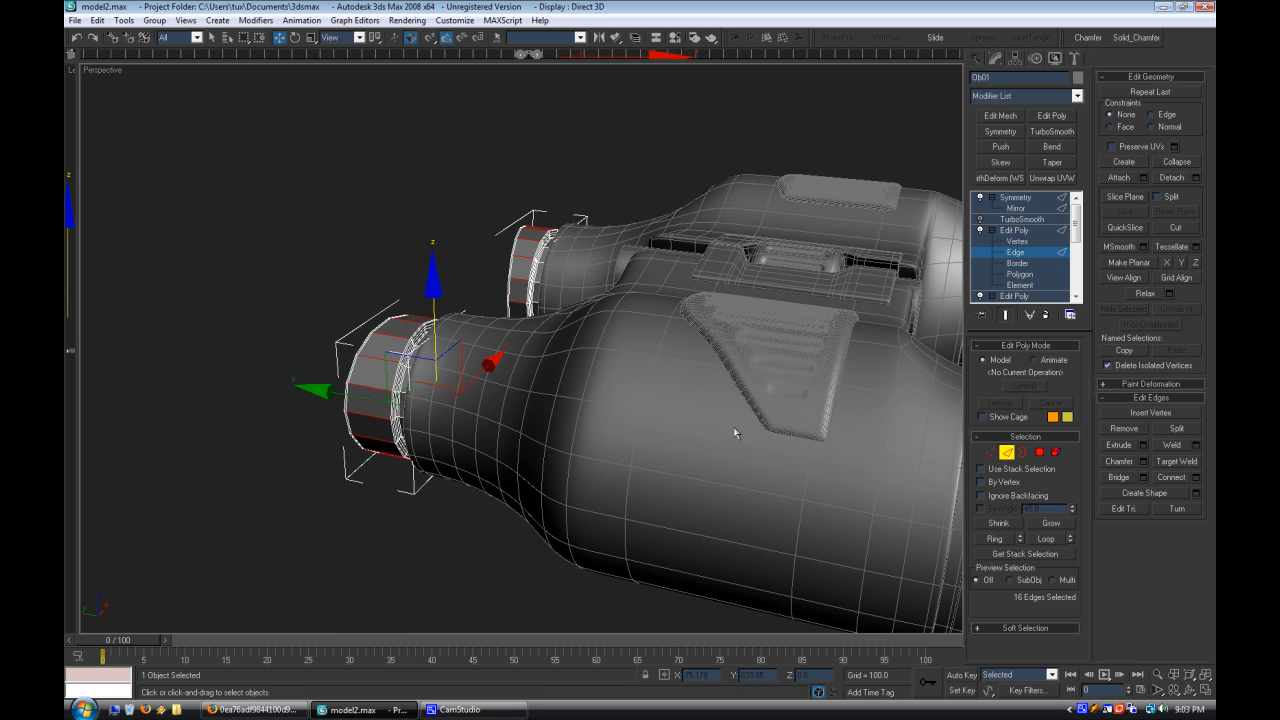
{"action": "left_click", "coordinate": [1195, 477]}
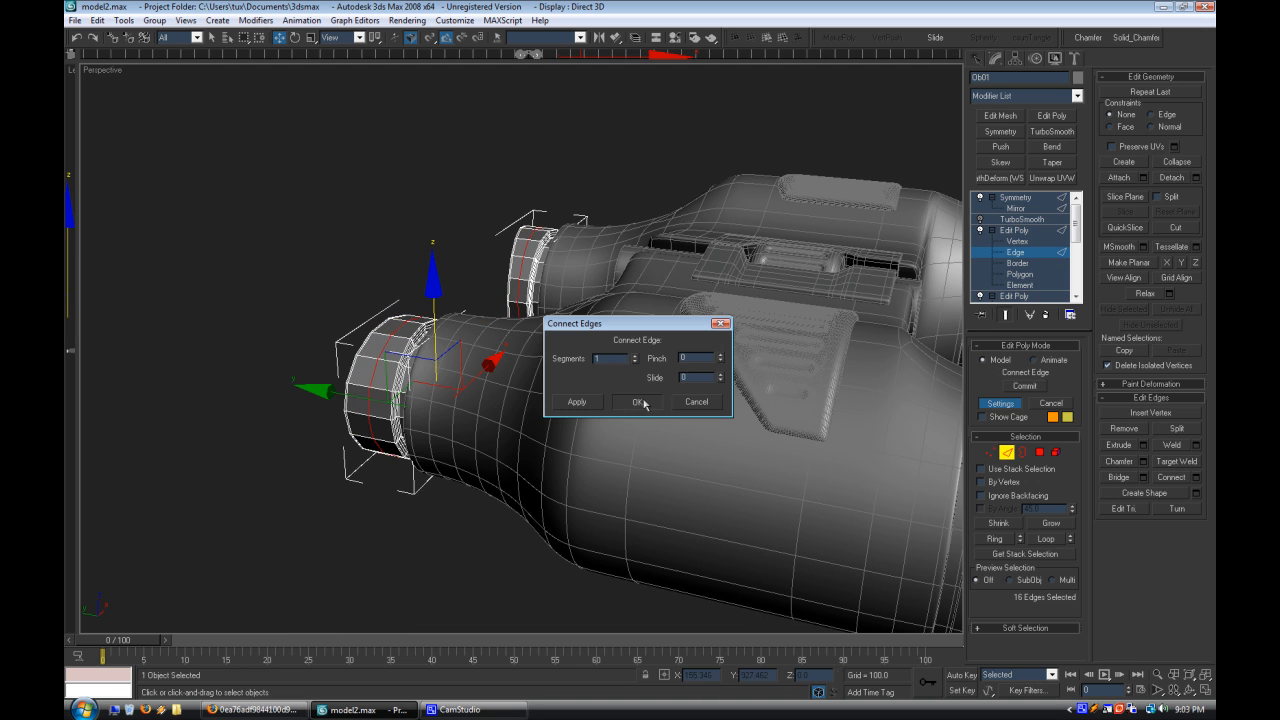
{"action": "left_click", "coordinate": [640, 402]}
Step: Extrude the outer band's middle loop inward with height -5.63 and base width 51.694 to form a groove
{"action": "scroll", "coordinate": [300, 300], "scroll_direction": "up", "scroll_amount": 3}
{"action": "left_click", "coordinate": [1144, 445]}
{"action": "left_click_drag", "start_coordinate": [661, 398], "coordinate": [661, 362]}
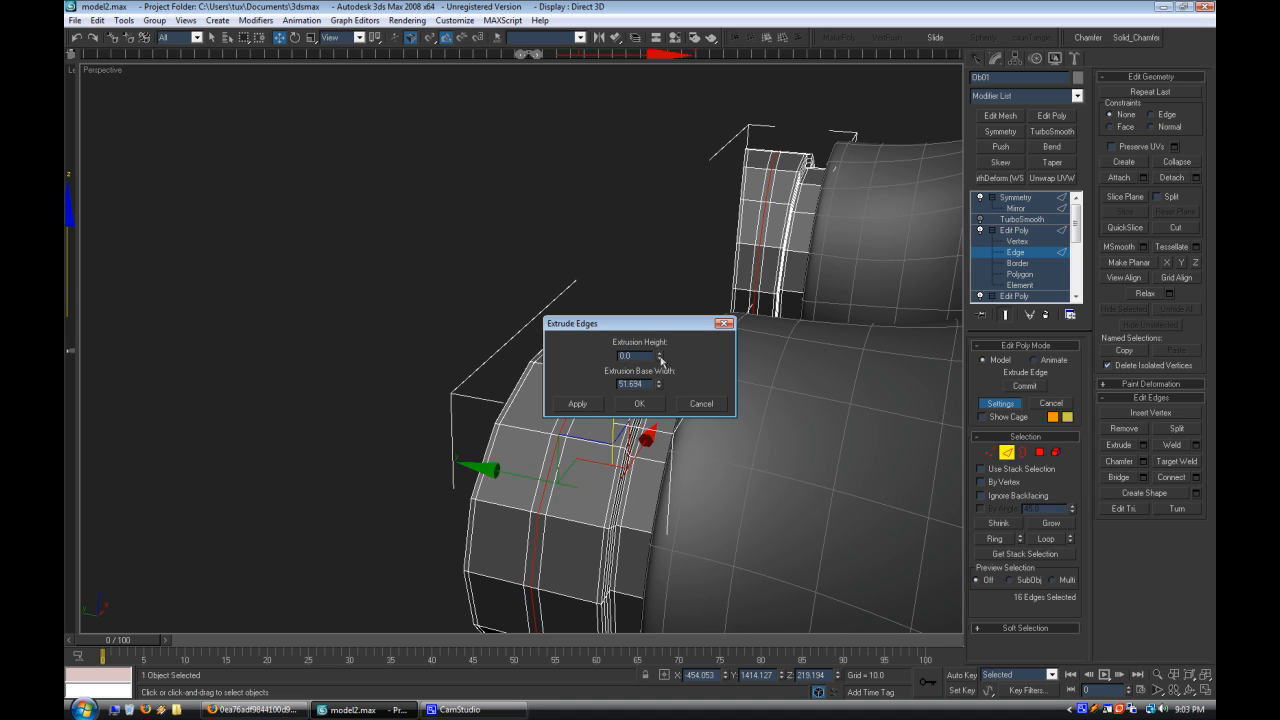
{"action": "left_click", "coordinate": [634, 408]}
Step: Extrude the groove's two side loops with height 0 and base width 21.195
{"action": "left_click", "coordinate": [1142, 446]}
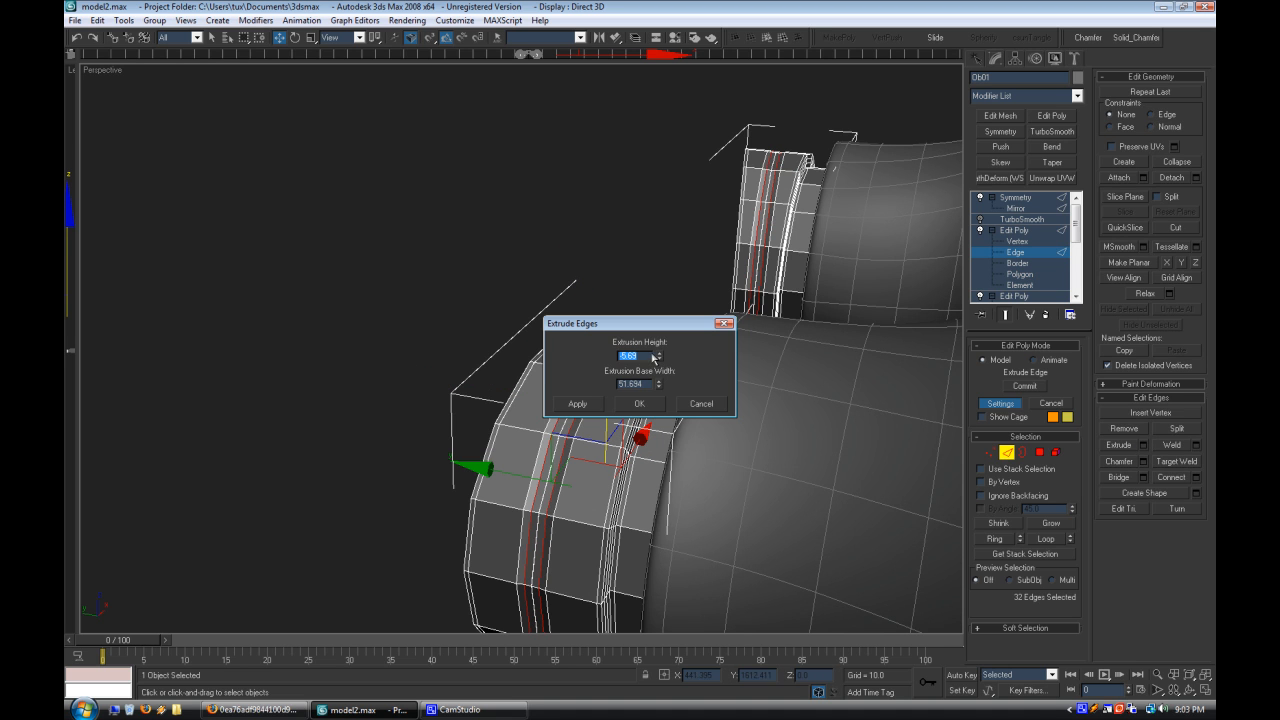
{"action": "key", "text": "Return"}
{"action": "left_click_drag", "start_coordinate": [660, 384], "coordinate": [662, 432]}
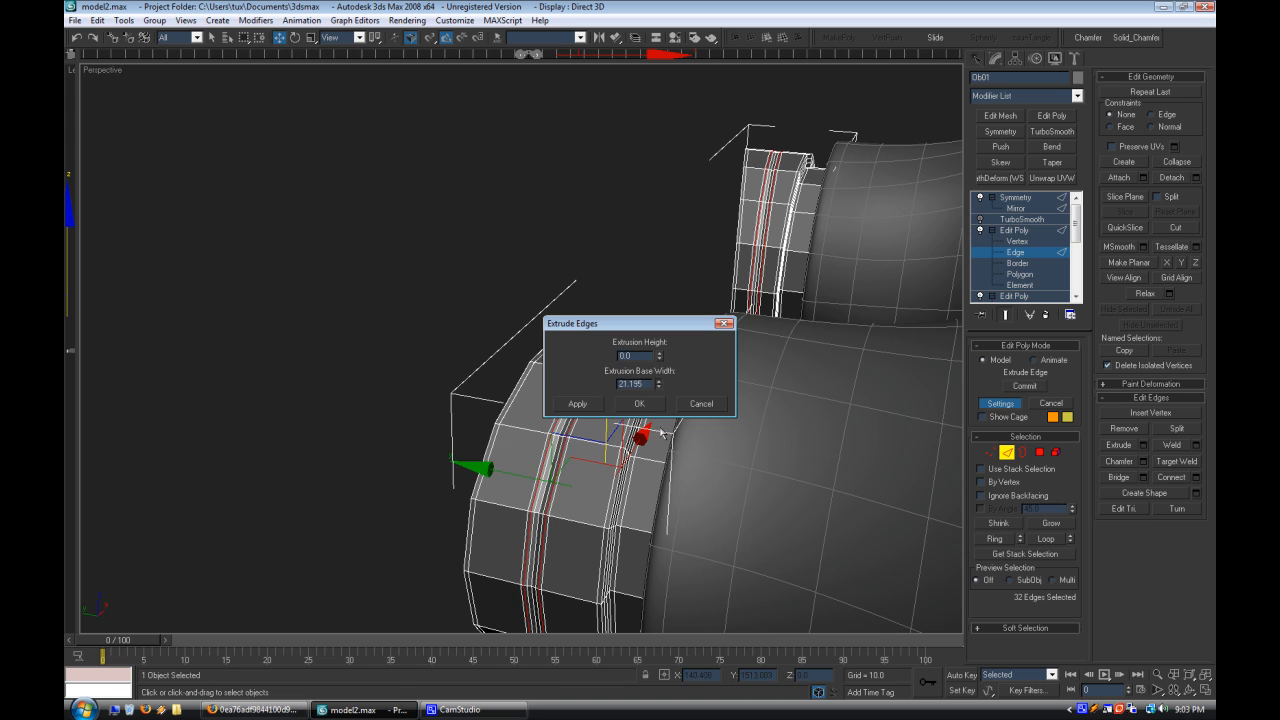
{"action": "left_click", "coordinate": [650, 406]}
Step: Leave edge editing with the eyepieces smoothed, deselect them and hide the edged faces
{"action": "left_click", "coordinate": [1016, 197]}
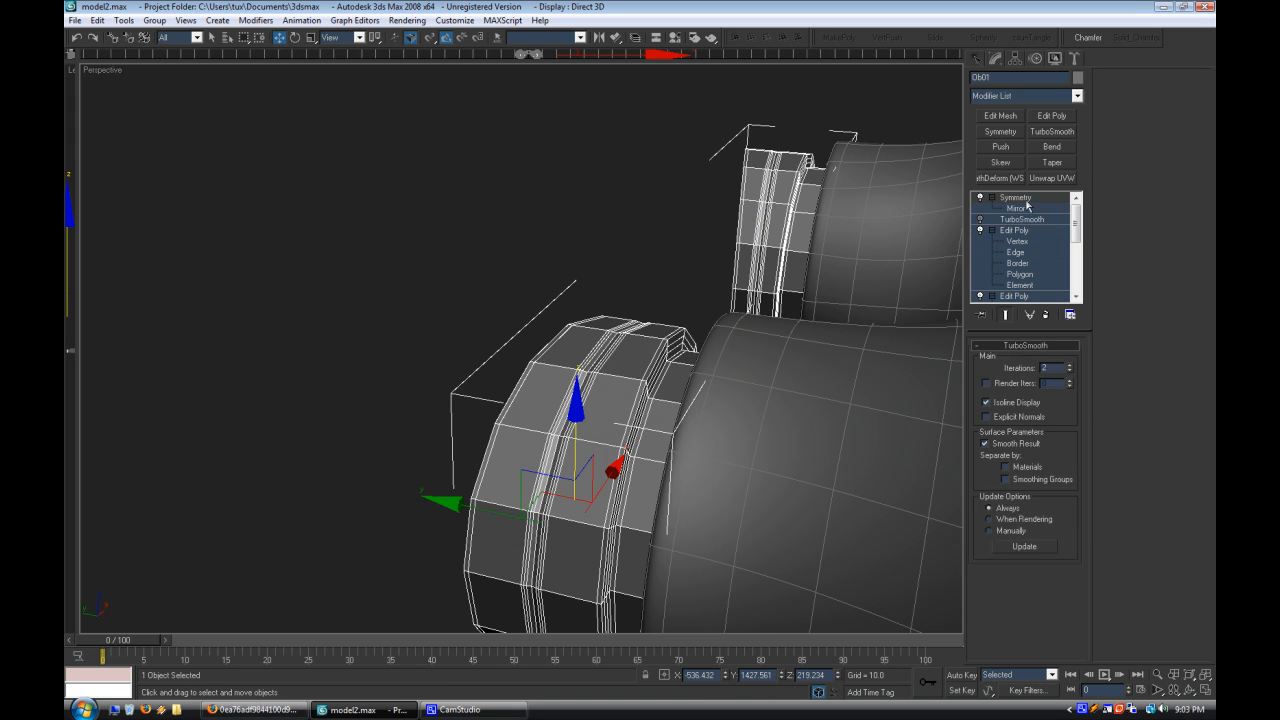
{"action": "left_click", "coordinate": [425, 196]}
{"action": "right_click", "coordinate": [120, 72]}
{"action": "left_click", "coordinate": [195, 147]}
{"action": "scroll", "coordinate": [523, 308], "scroll_direction": "down", "scroll_amount": 6}
{"action": "scroll", "coordinate": [443, 300], "scroll_direction": "up", "scroll_amount": 2}
{"action": "middle_click_drag", "start_coordinate": [523, 308], "coordinate": [411, 281], "text": "alt"}
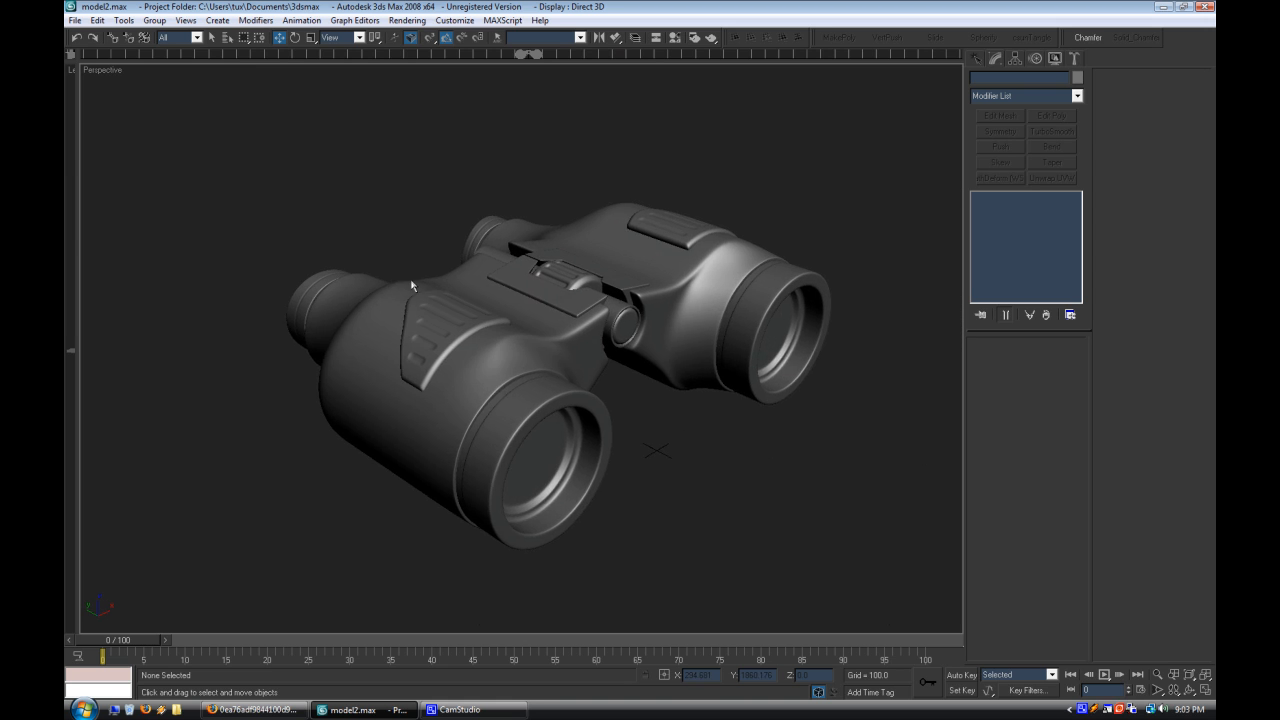
{"action": "scroll", "coordinate": [384, 268], "scroll_direction": "up", "scroll_amount": 4}
{"action": "scroll", "coordinate": [384, 268], "scroll_direction": "down", "scroll_amount": 5}
Step: Select the binocular body, show edged faces, enter polygon editing and turn off TurboSmooth
{"action": "middle_click_drag", "start_coordinate": [580, 309], "coordinate": [445, 308], "text": "alt"}
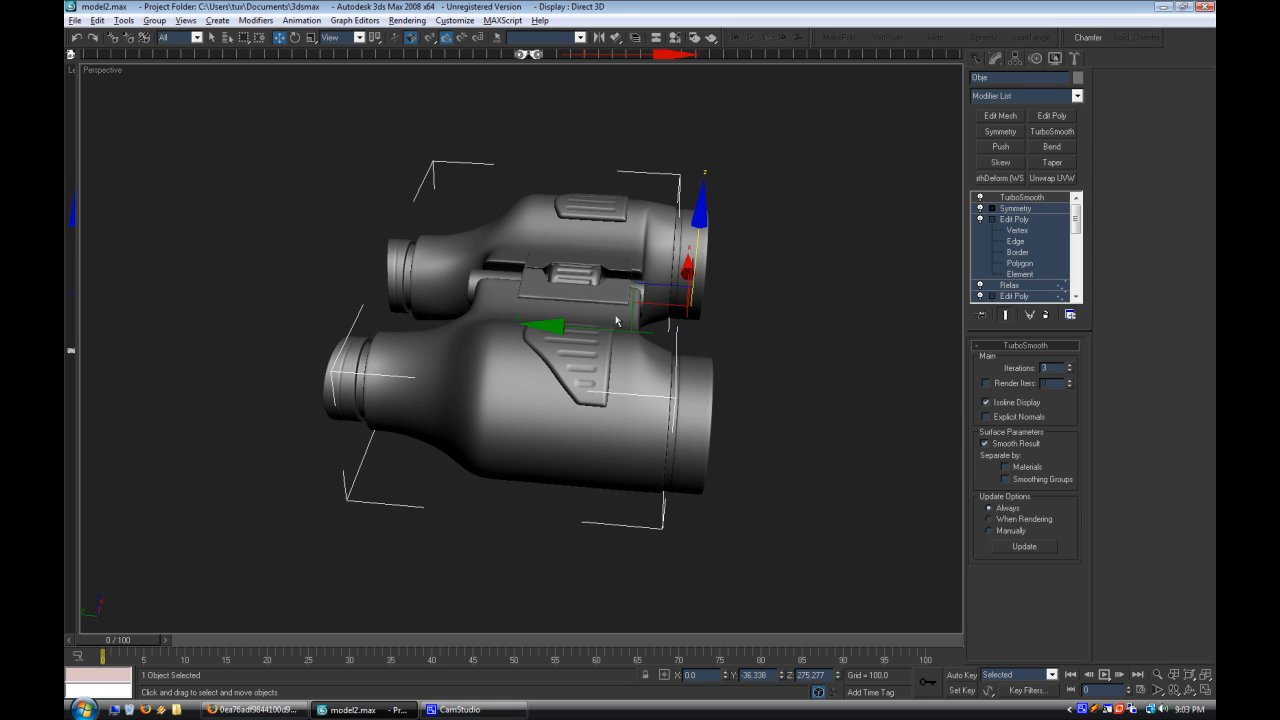
{"action": "right_click", "coordinate": [110, 75]}
{"action": "left_click", "coordinate": [155, 150]}
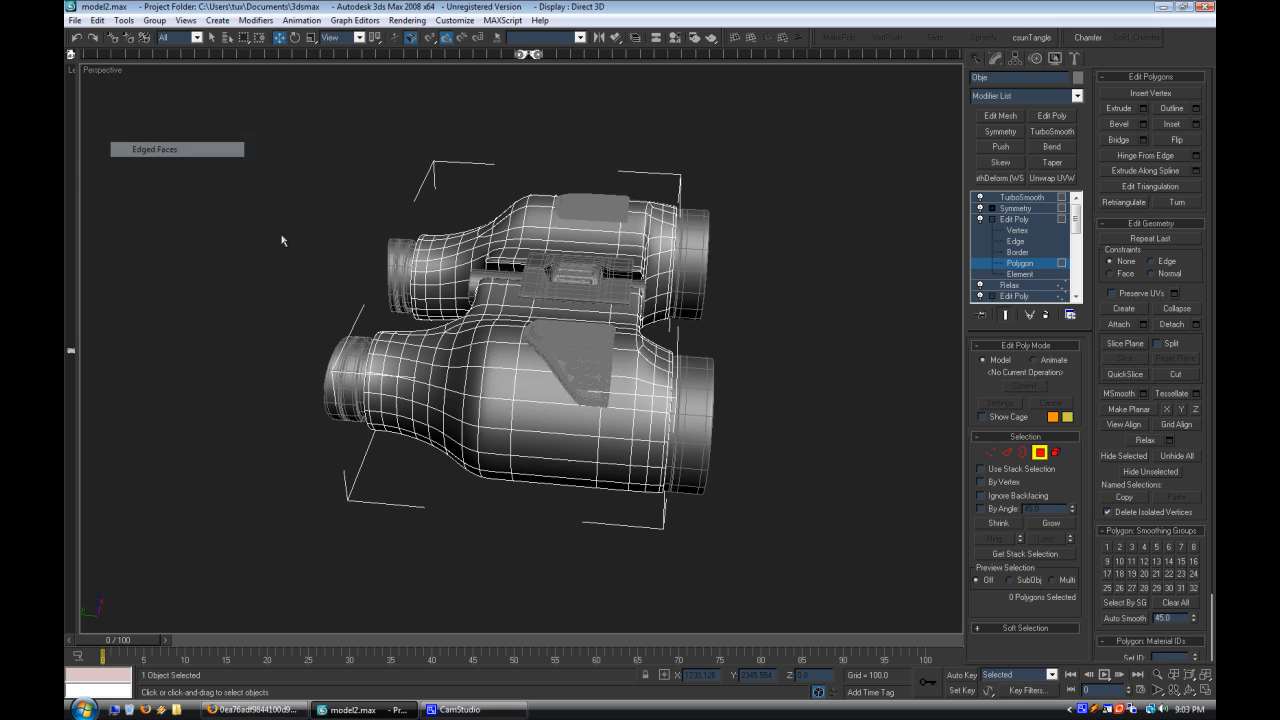
{"action": "left_click", "coordinate": [980, 198]}
{"action": "middle_click_drag", "start_coordinate": [768, 372], "coordinate": [620, 532], "text": "alt"}
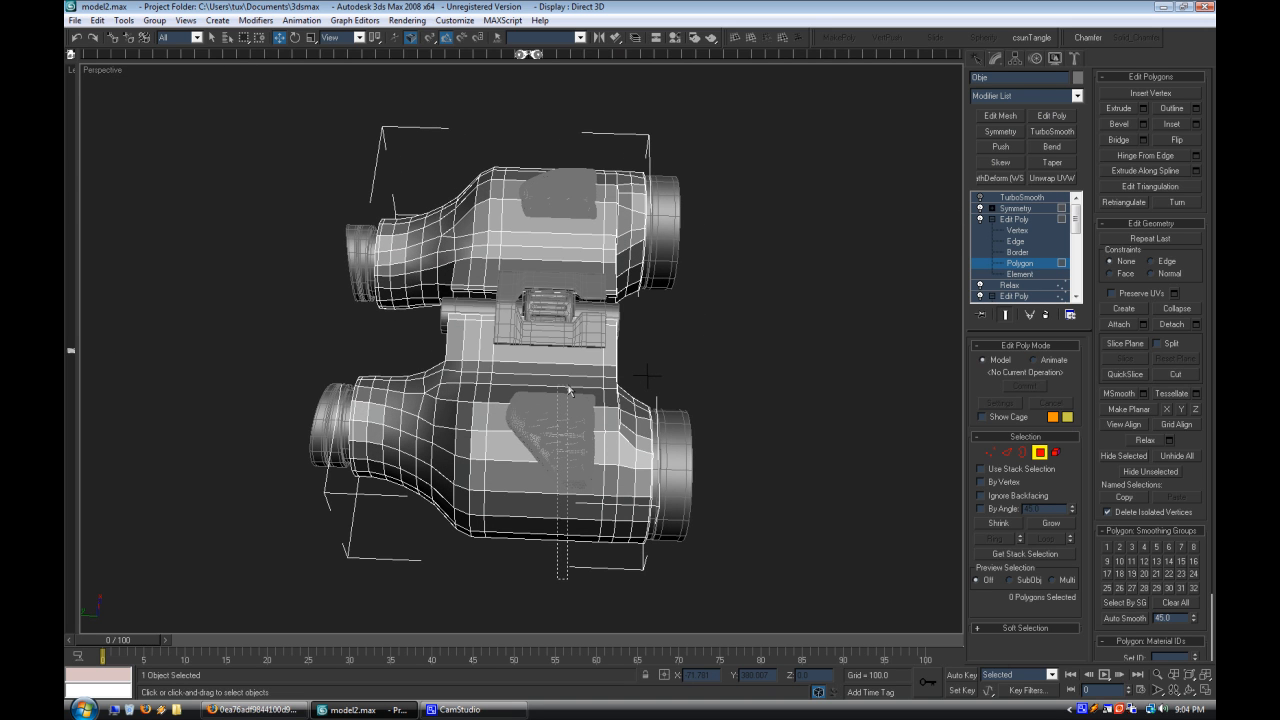
Step: Select the band of polygons around the barrel beneath the grip, excluding the polygons beside the hinge
{"action": "left_click_drag", "start_coordinate": [568, 378], "coordinate": [568, 375]}
{"action": "middle_click_drag", "start_coordinate": [568, 376], "coordinate": [631, 346], "text": "alt"}
{"action": "scroll", "coordinate": [528, 314], "scroll_direction": "up", "scroll_amount": 5}
{"action": "left_click", "coordinate": [491, 384], "text": "alt"}
{"action": "middle_click_drag", "start_coordinate": [425, 371], "coordinate": [387, 446], "text": "alt"}
{"action": "left_click", "coordinate": [389, 434], "text": "alt"}
{"action": "left_click", "coordinate": [348, 460], "text": "alt"}
{"action": "middle_click_drag", "start_coordinate": [470, 420], "coordinate": [592, 460]}
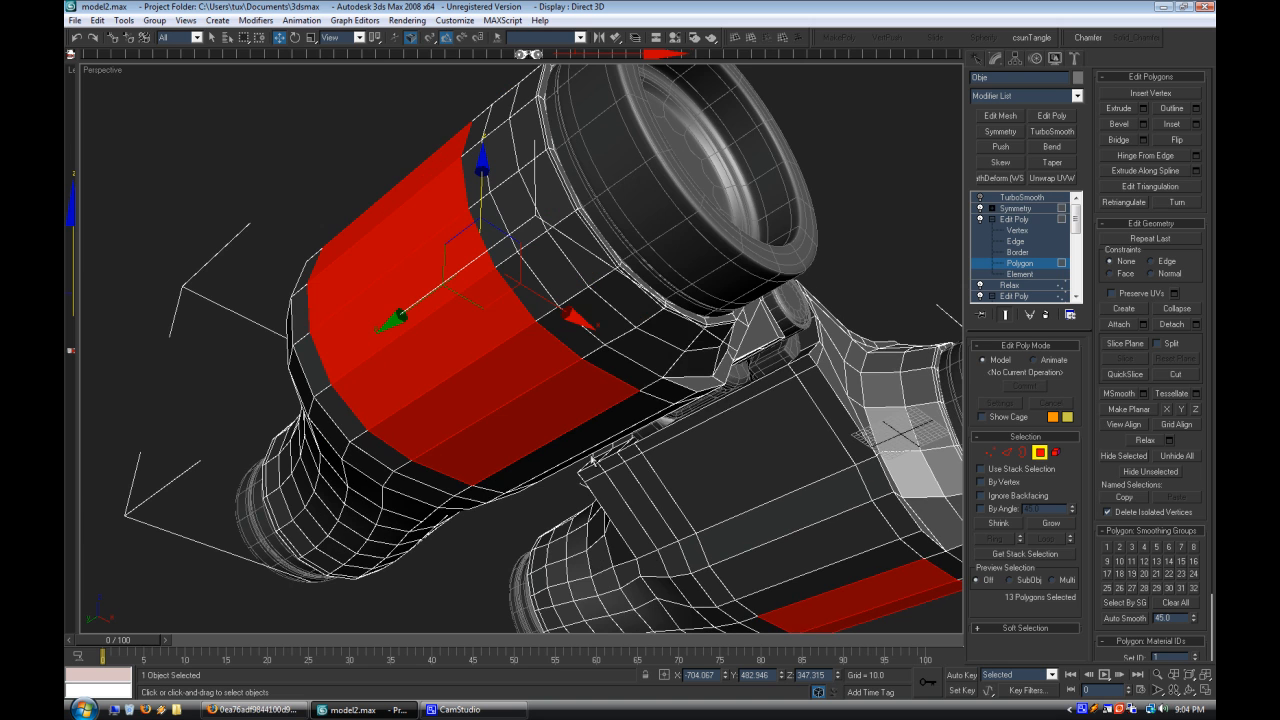
Step: Bevel the band by local normal with height 42.61 and outline -30.48, inset it by 23.4 and clear the selection
{"action": "left_click", "coordinate": [1196, 124]}
{"action": "left_click", "coordinate": [704, 397]}
{"action": "left_click", "coordinate": [1144, 124]}
{"action": "left_click_drag", "start_coordinate": [704, 356], "coordinate": [713, 426]}
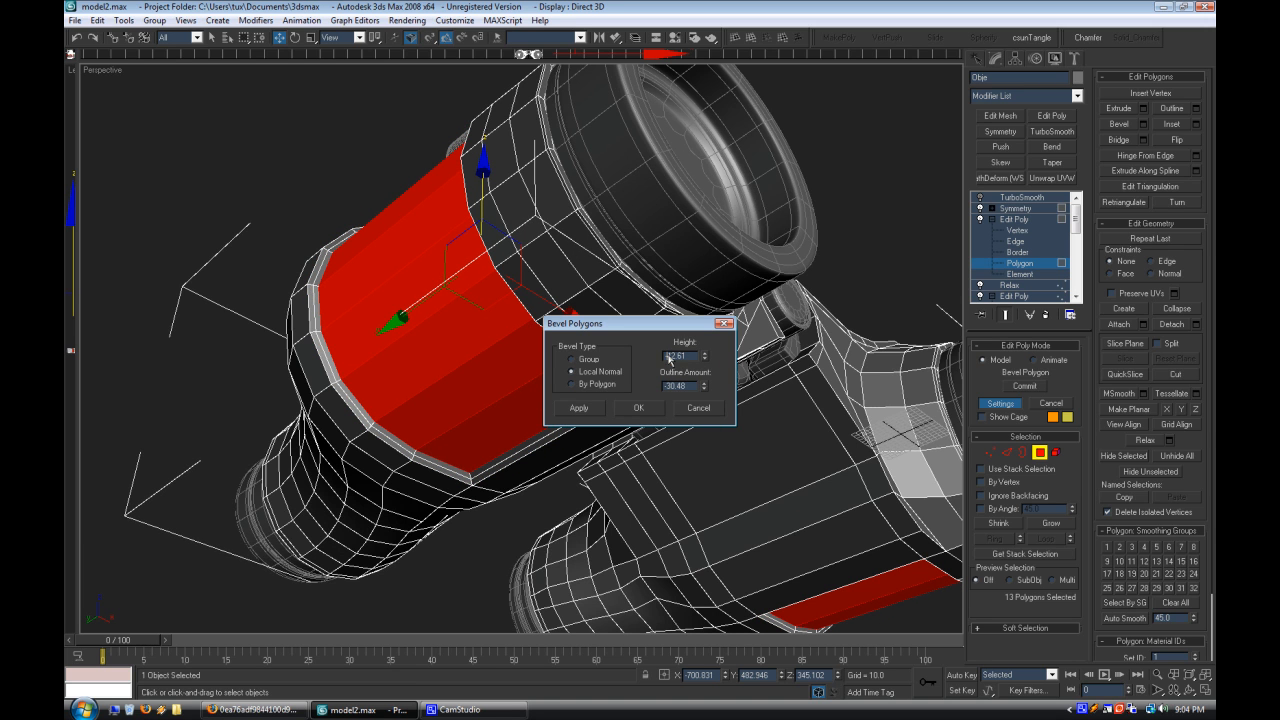
{"action": "middle_click_drag", "start_coordinate": [412, 422], "coordinate": [530, 531], "text": "alt"}
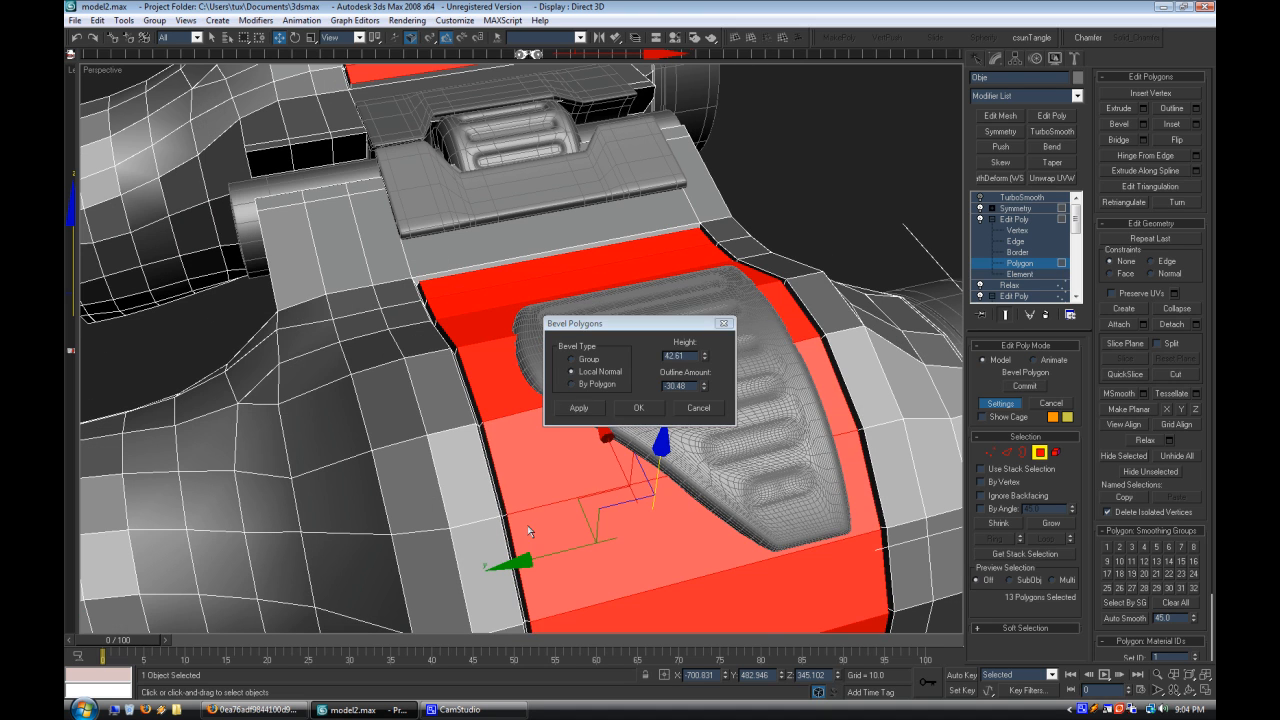
{"action": "left_click", "coordinate": [637, 408]}
{"action": "left_click", "coordinate": [1197, 124]}
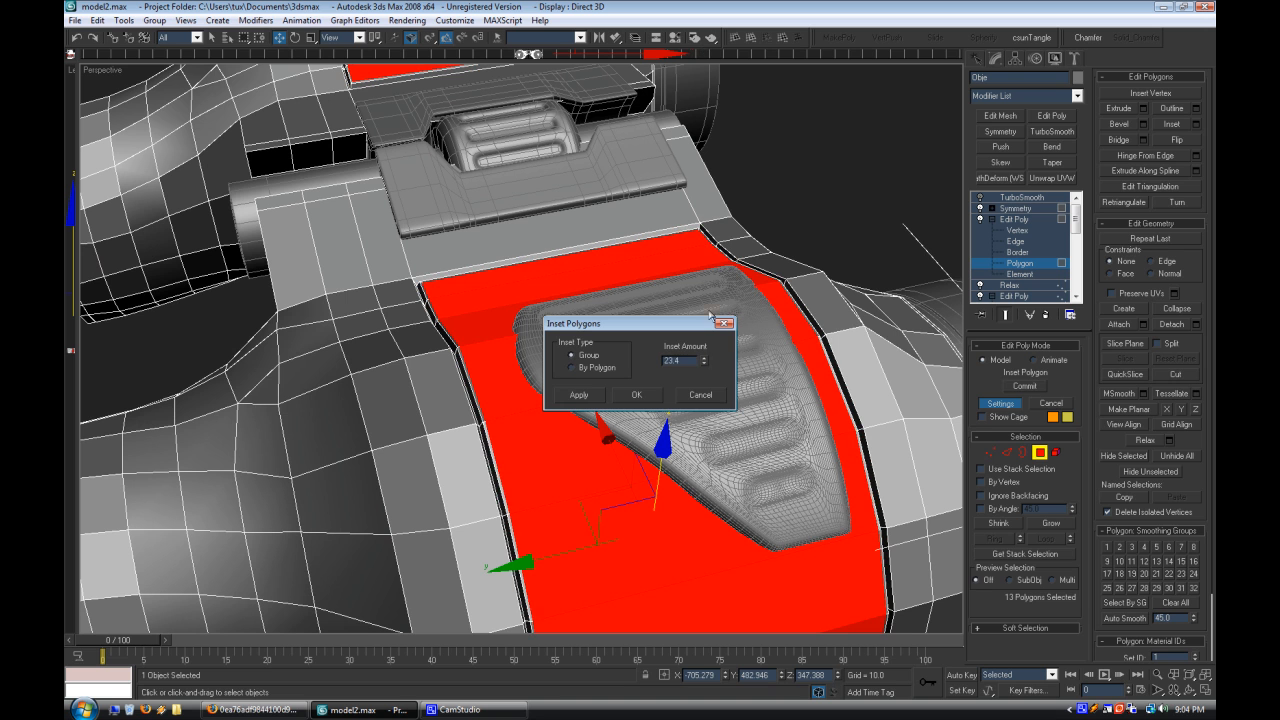
{"action": "left_click", "coordinate": [779, 248]}
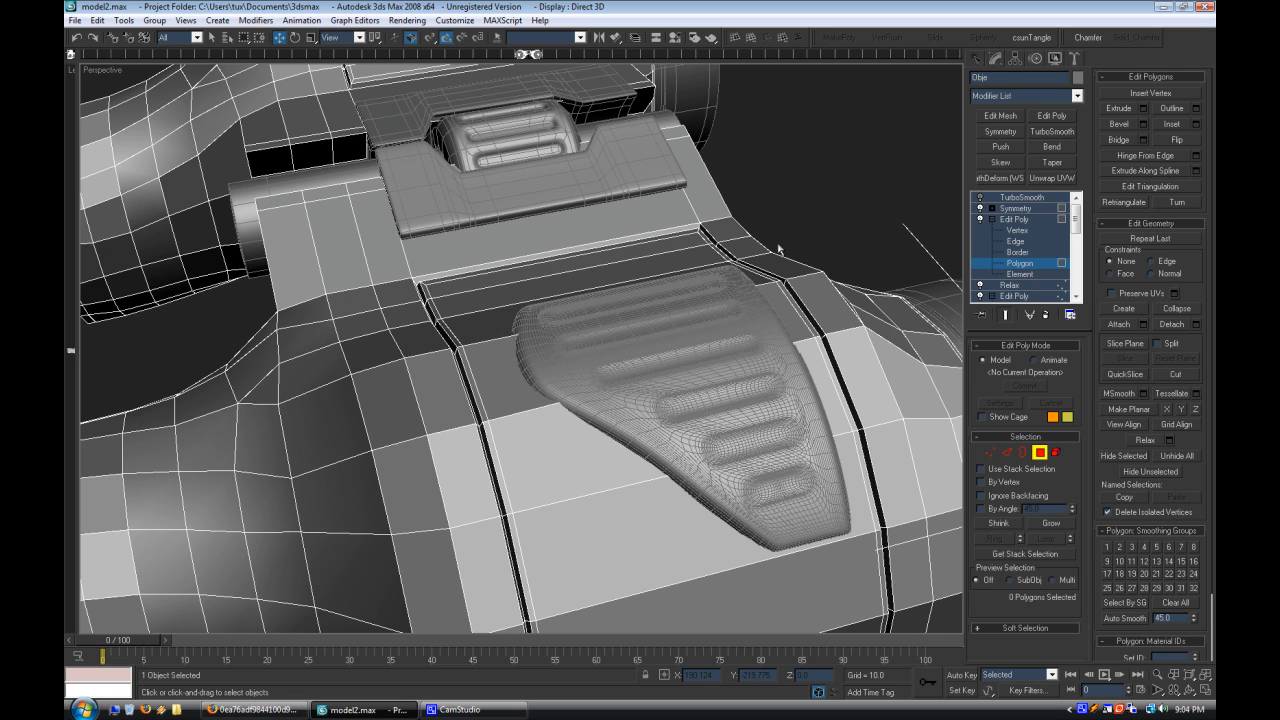
Step: Enter edge editing and connect the edge rings bordering both sides of the band with one segment each, using slide 62 for the first
{"action": "left_click", "coordinate": [1016, 241]}
{"action": "scroll", "coordinate": [537, 448], "scroll_direction": "down", "scroll_amount": 5}
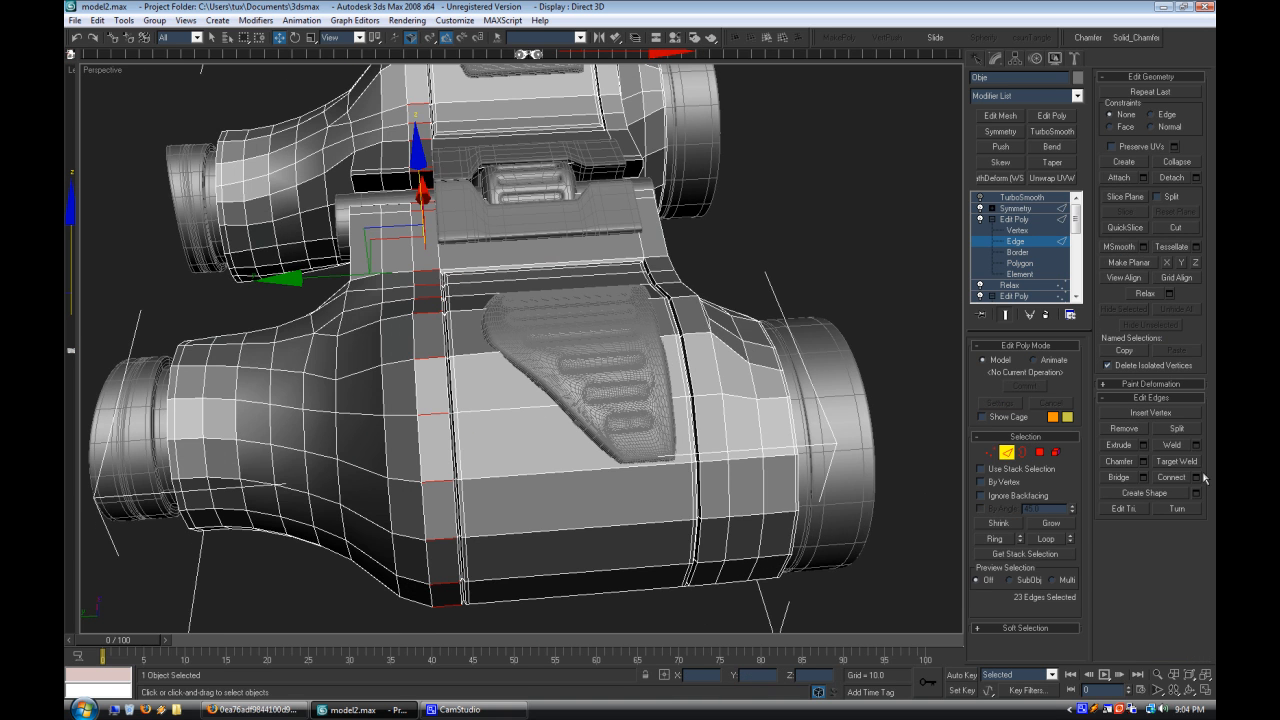
{"action": "left_click", "coordinate": [1196, 477]}
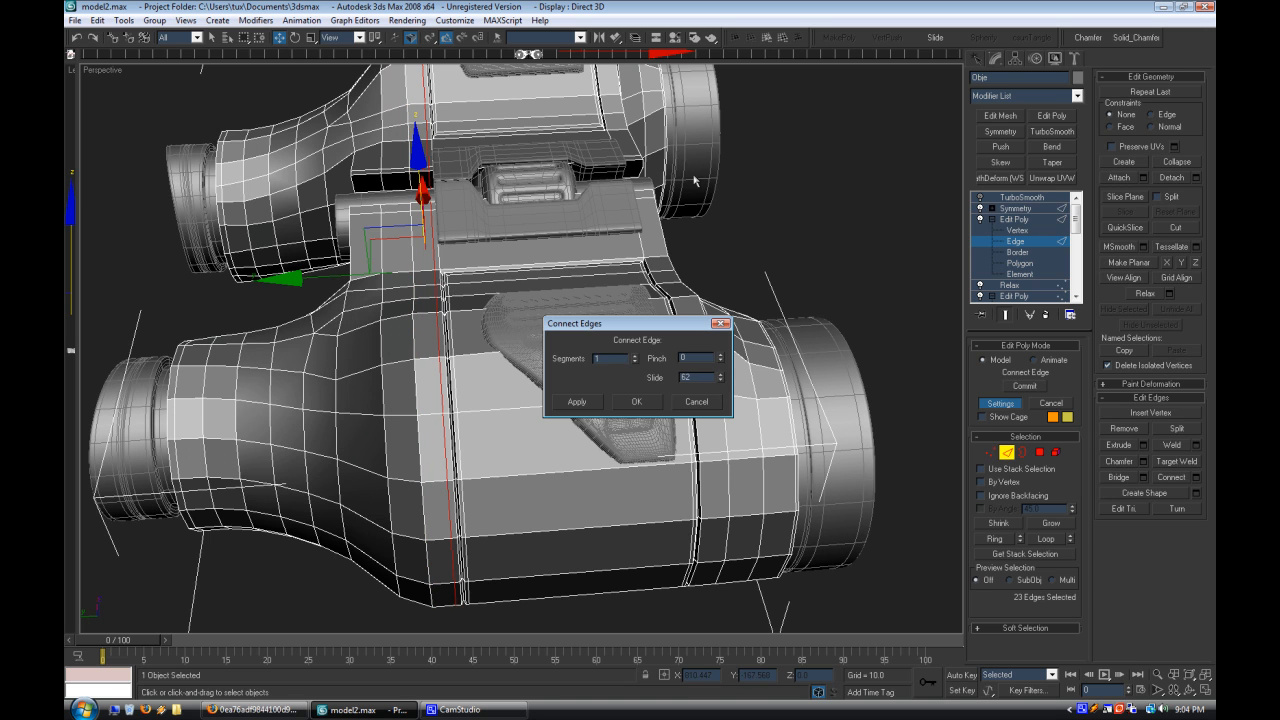
{"action": "left_click", "coordinate": [645, 398]}
{"action": "left_click", "coordinate": [1196, 477]}
{"action": "left_click", "coordinate": [645, 400]}
Step: Connect the ring of edges running across the band with two segments, pinch 92 and slide 0
{"action": "middle_click_drag", "start_coordinate": [645, 400], "coordinate": [862, 414], "text": "alt"}
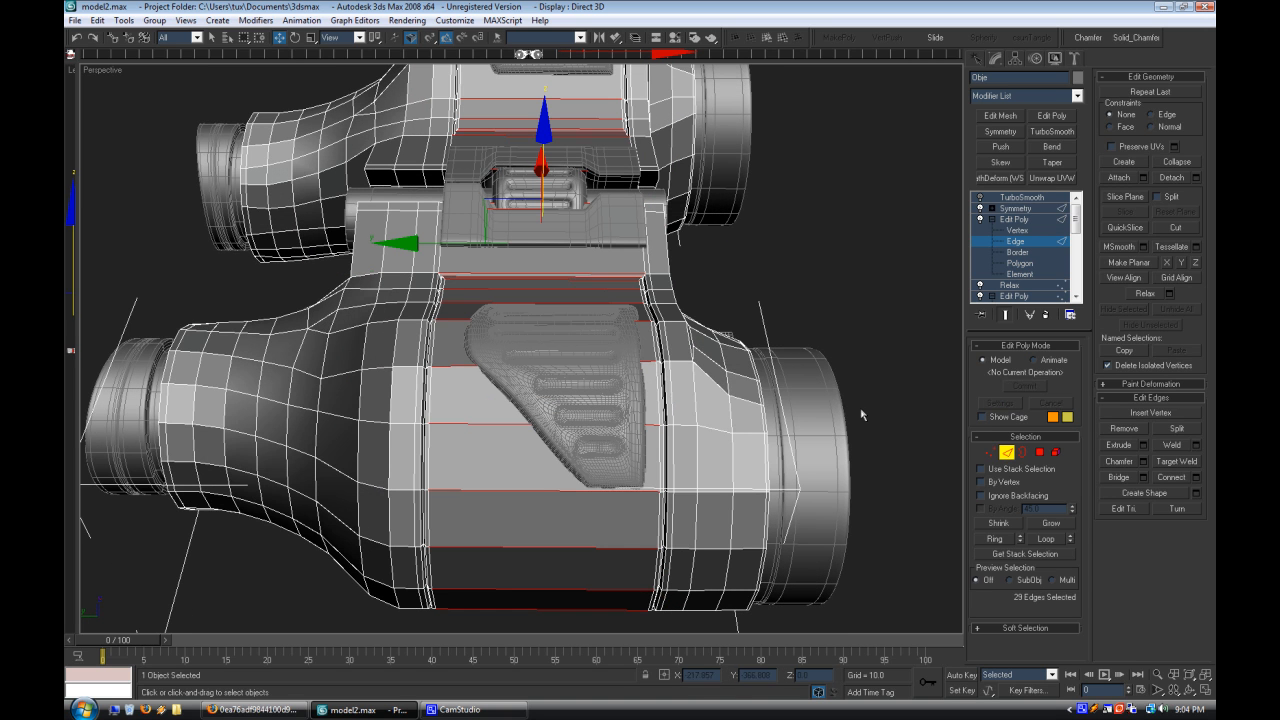
{"action": "left_click", "coordinate": [1197, 478]}
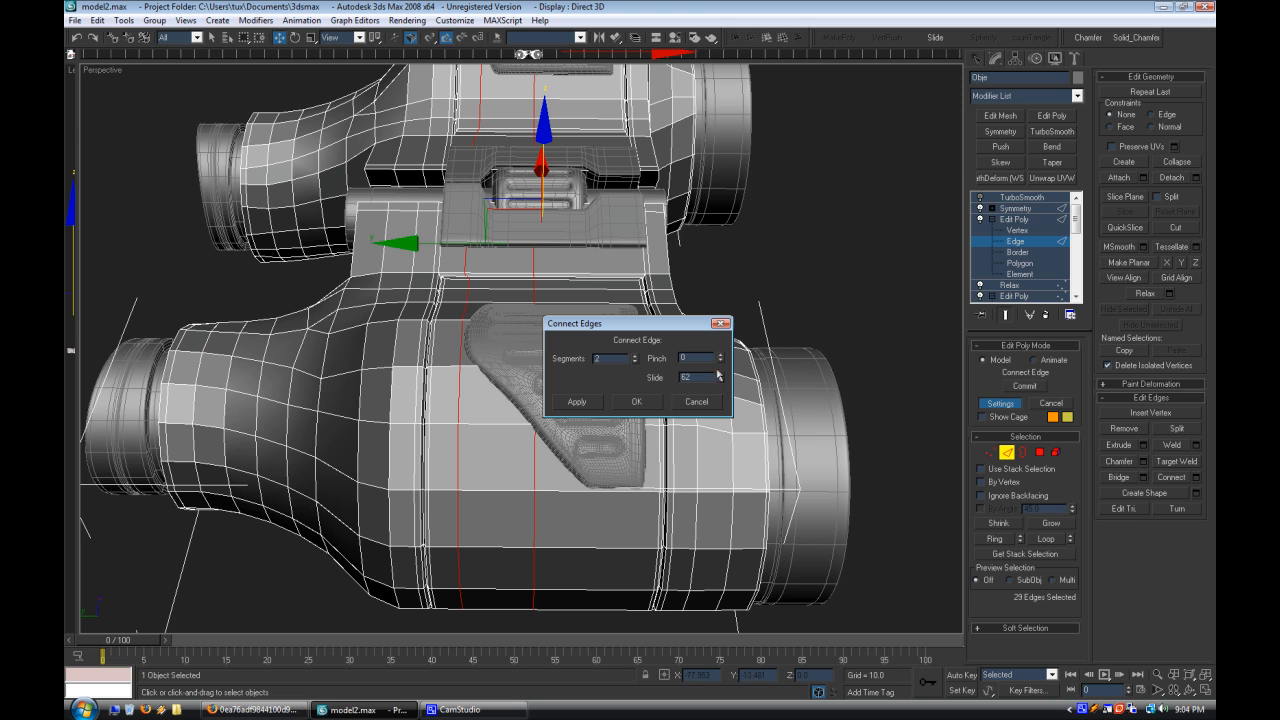
{"action": "left_click", "coordinate": [633, 401]}
{"action": "middle_click_drag", "start_coordinate": [633, 401], "coordinate": [558, 372], "text": "alt"}
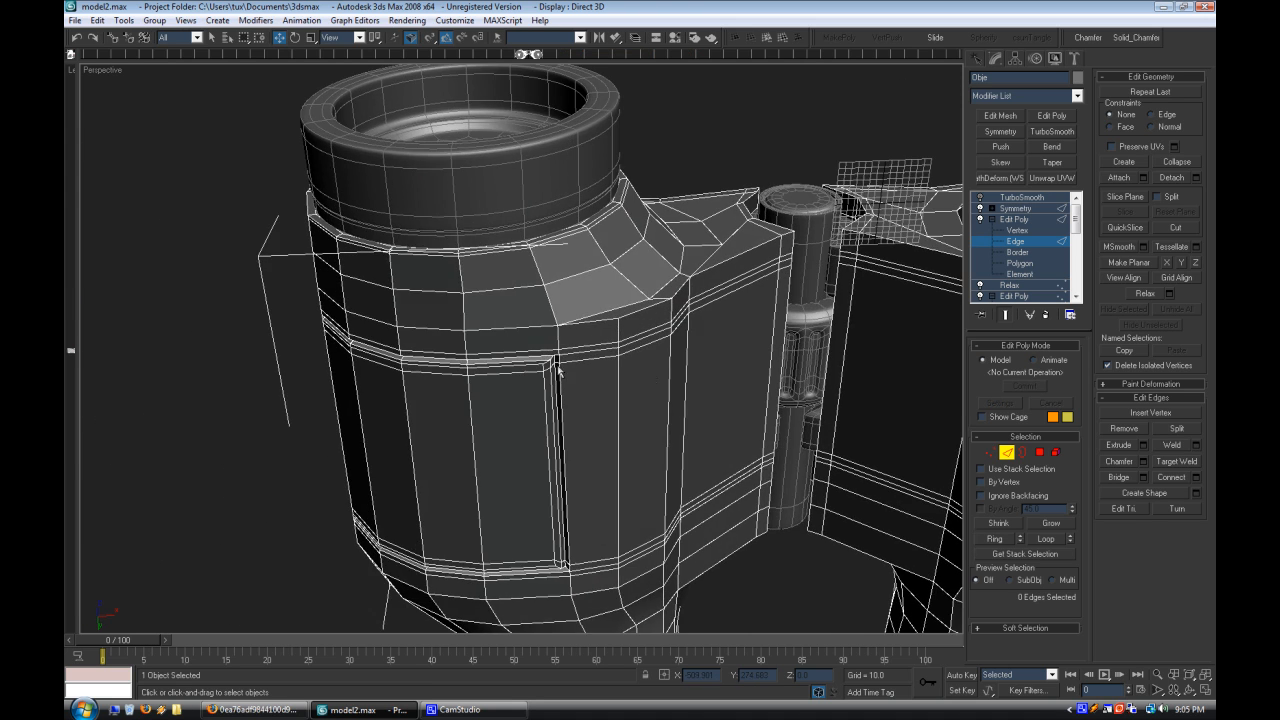
Step: Leave edge editing, turn on TurboSmooth, deselect the body, hide edged faces and examine the smoothed band and its corners
{"action": "left_click", "coordinate": [1014, 219]}
{"action": "left_click", "coordinate": [1022, 197]}
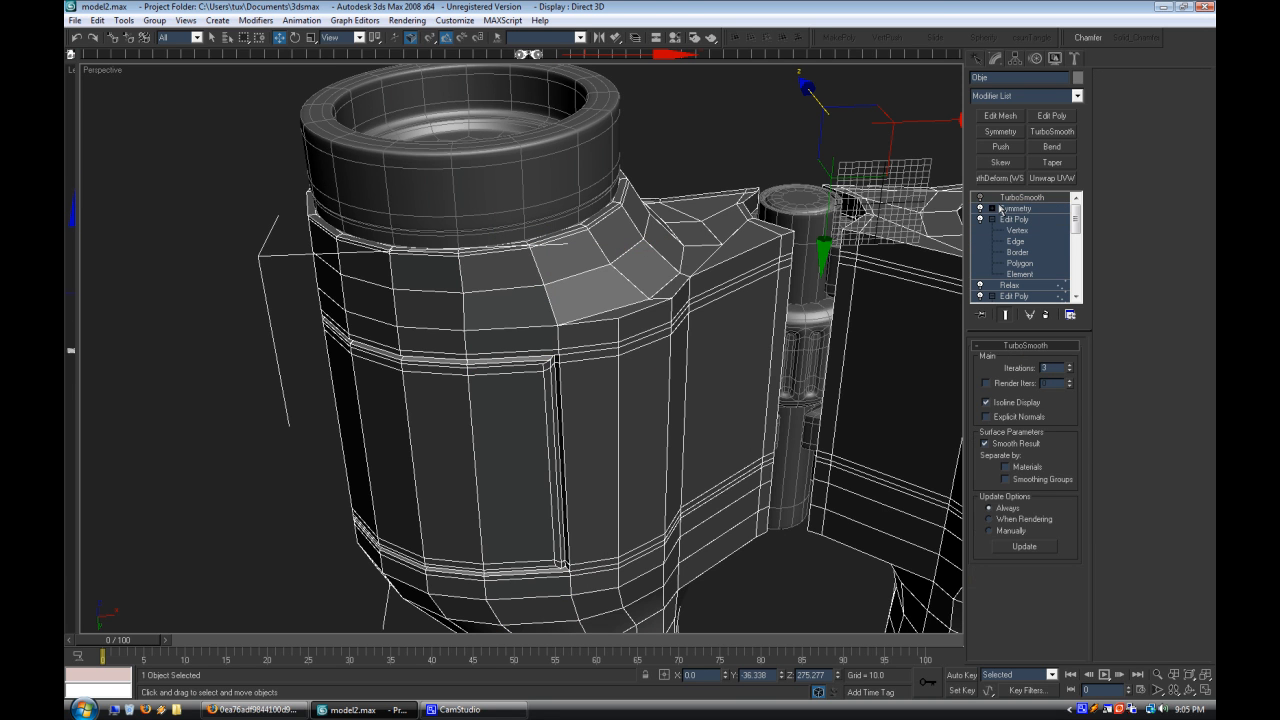
{"action": "left_click", "coordinate": [683, 193]}
{"action": "right_click", "coordinate": [98, 71]}
{"action": "left_click", "coordinate": [122, 143]}
{"action": "scroll", "coordinate": [411, 348], "scroll_direction": "down", "scroll_amount": 3}
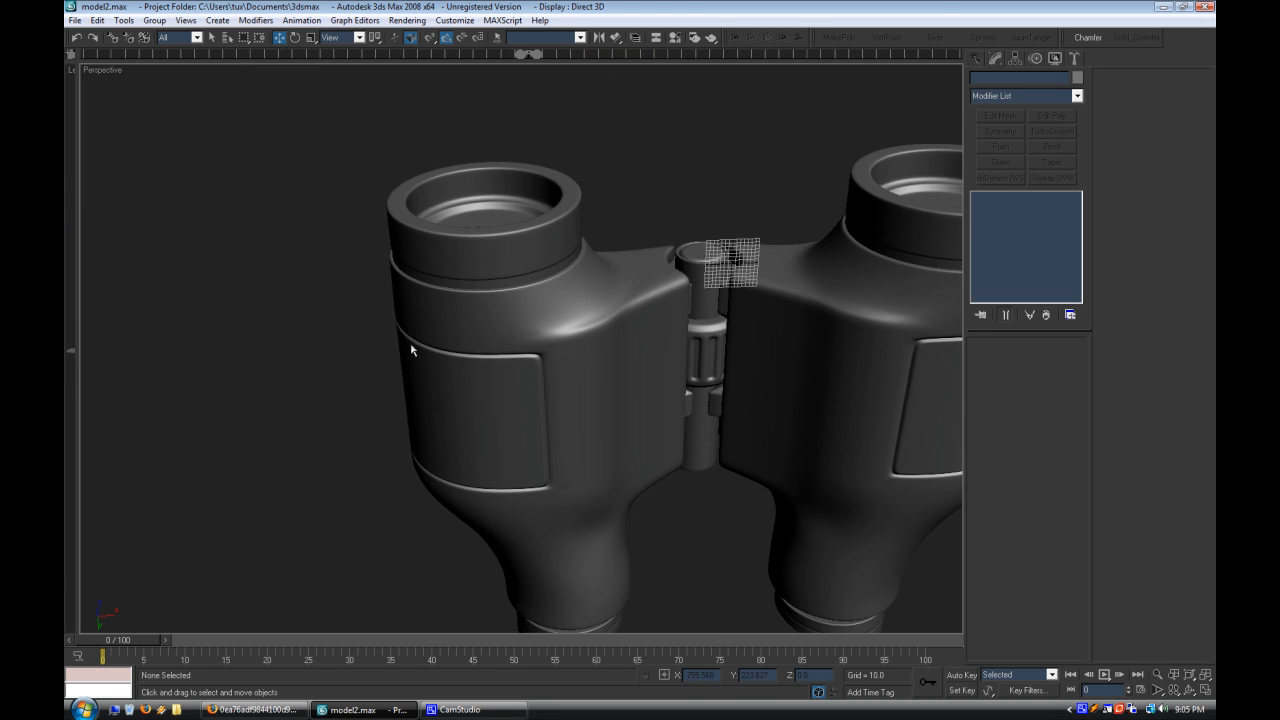
{"action": "middle_click_drag", "start_coordinate": [411, 348], "coordinate": [467, 355], "text": "alt"}
{"action": "scroll", "coordinate": [537, 414], "scroll_direction": "up", "scroll_amount": 3}
{"action": "middle_click_drag", "start_coordinate": [537, 414], "coordinate": [509, 363], "text": "alt"}
Step: Select the body, enter edge editing, turn off TurboSmooth and show edged faces
{"action": "left_click", "coordinate": [509, 363]}
{"action": "left_click", "coordinate": [1006, 241]}
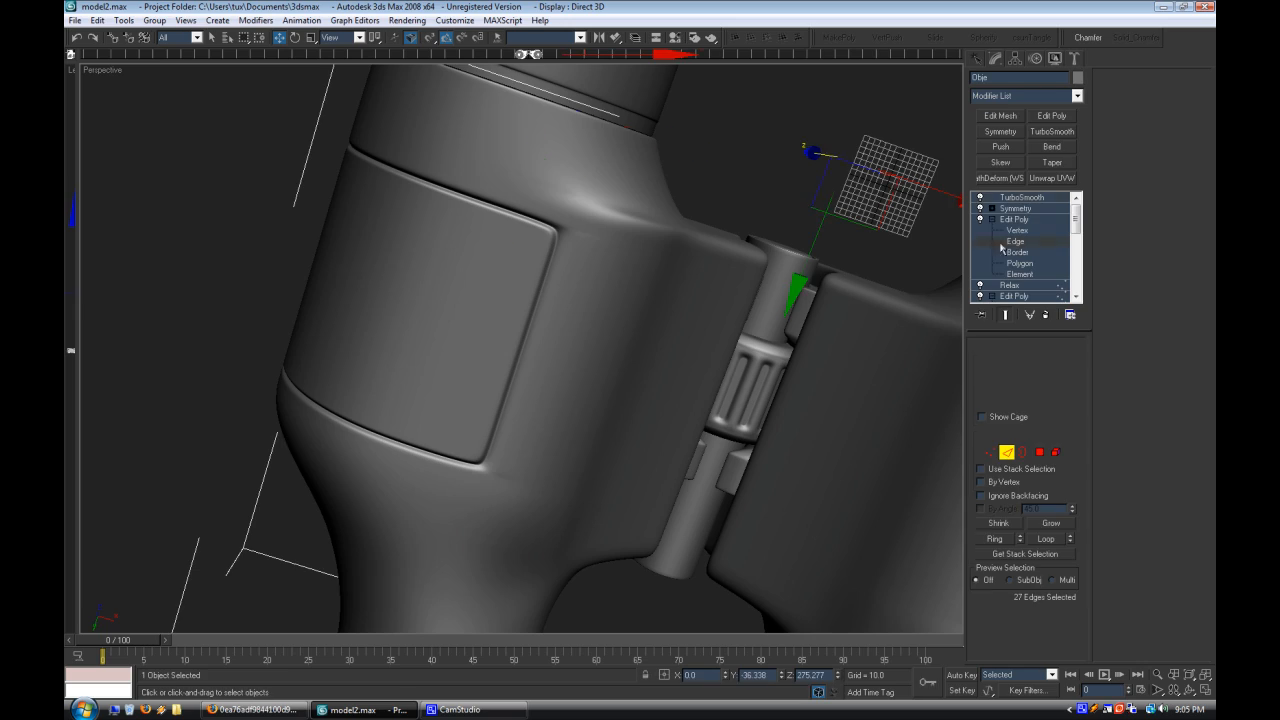
{"action": "left_click", "coordinate": [980, 198]}
{"action": "right_click", "coordinate": [103, 70]}
{"action": "left_click", "coordinate": [140, 143]}
{"action": "middle_click_drag", "start_coordinate": [452, 498], "coordinate": [499, 465], "text": "alt"}
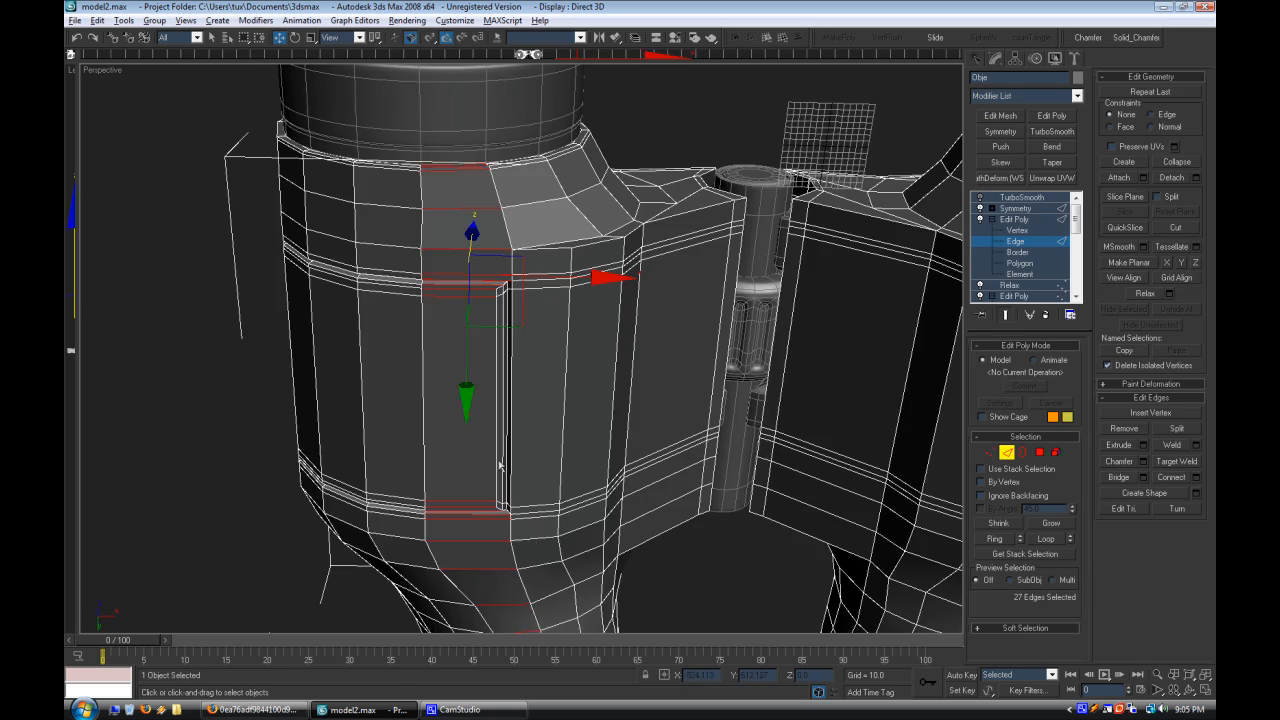
Step: Connect the two edge rings around the groove and raised border of the band with one segment, then clear the selection
{"action": "key", "text": "alt+r"}
{"action": "middle_click_drag", "start_coordinate": [528, 521], "coordinate": [504, 384], "text": "alt"}
{"action": "left_click", "coordinate": [579, 586]}
{"action": "scroll", "coordinate": [615, 480], "scroll_direction": "up", "scroll_amount": 6}
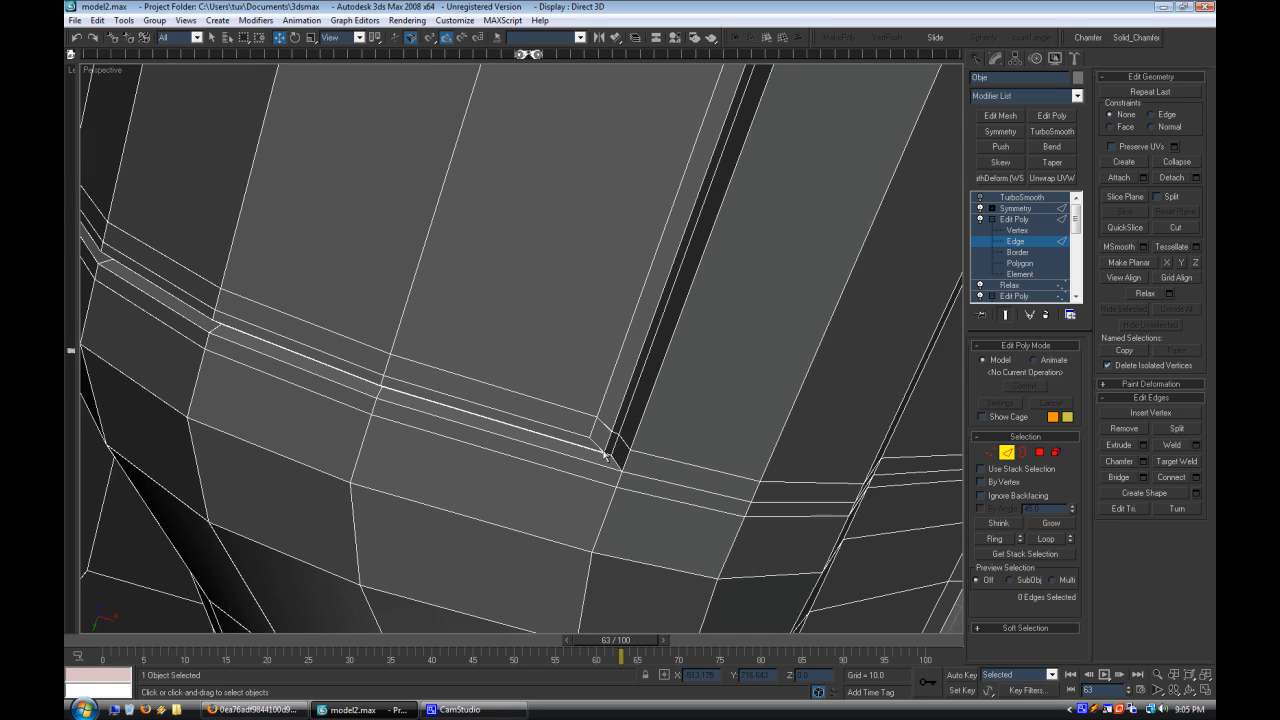
{"action": "middle_click_drag", "start_coordinate": [641, 455], "coordinate": [578, 470], "text": "alt"}
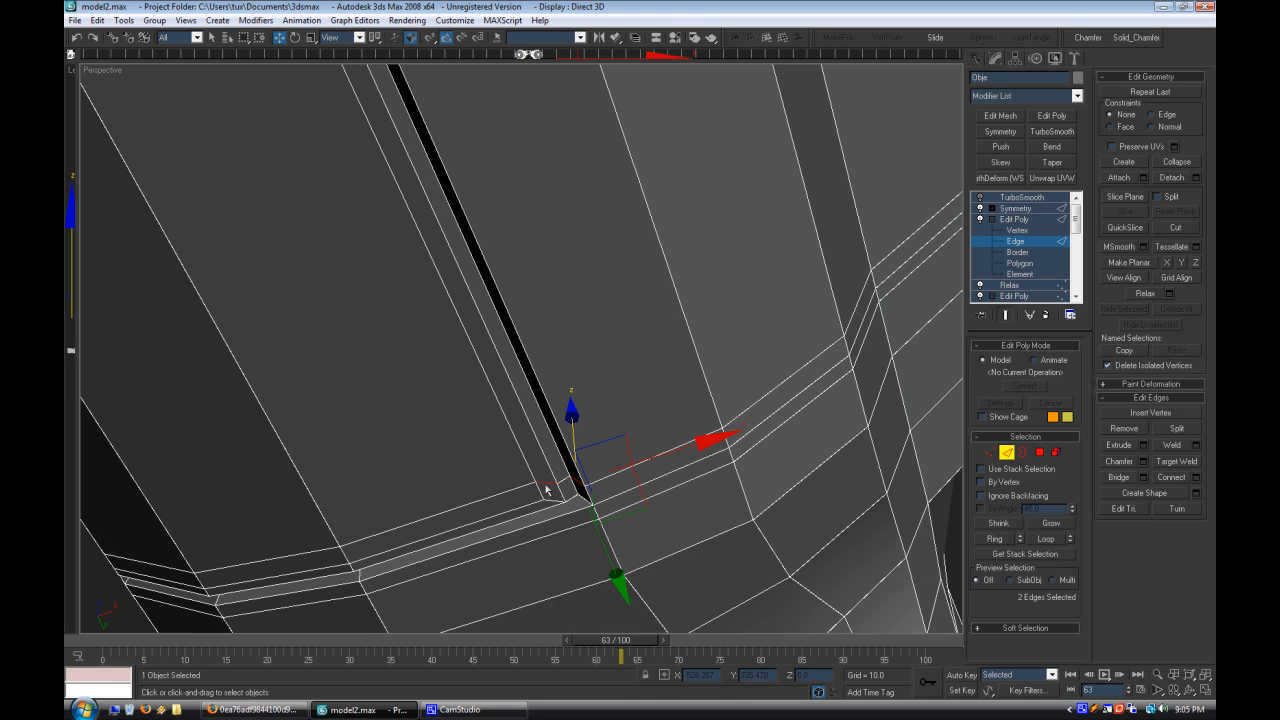
{"action": "left_click", "coordinate": [1193, 478]}
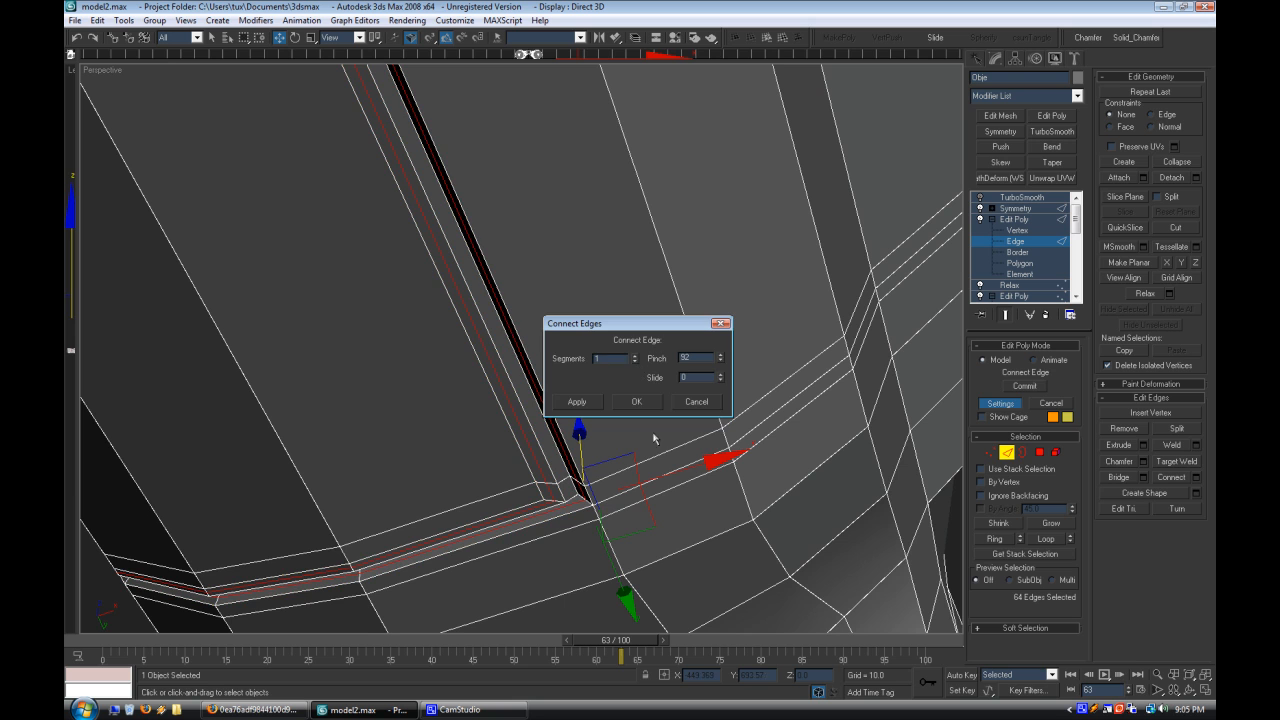
{"action": "left_click", "coordinate": [638, 402]}
{"action": "left_click", "coordinate": [657, 475]}
Step: Turn on TurboSmooth, deselect the body, hide edged faces and examine the smoothed groove at the band's corner
{"action": "scroll", "coordinate": [655, 472], "scroll_direction": "down", "scroll_amount": 5}
{"action": "mouse_move", "coordinate": [603, 451]}
{"action": "middle_mouse_down", "text": "alt"}
{"action": "mouse_move", "coordinate": [614, 489]}
{"action": "mouse_move", "coordinate": [582, 438]}
{"action": "middle_mouse_up", "text": "alt"}
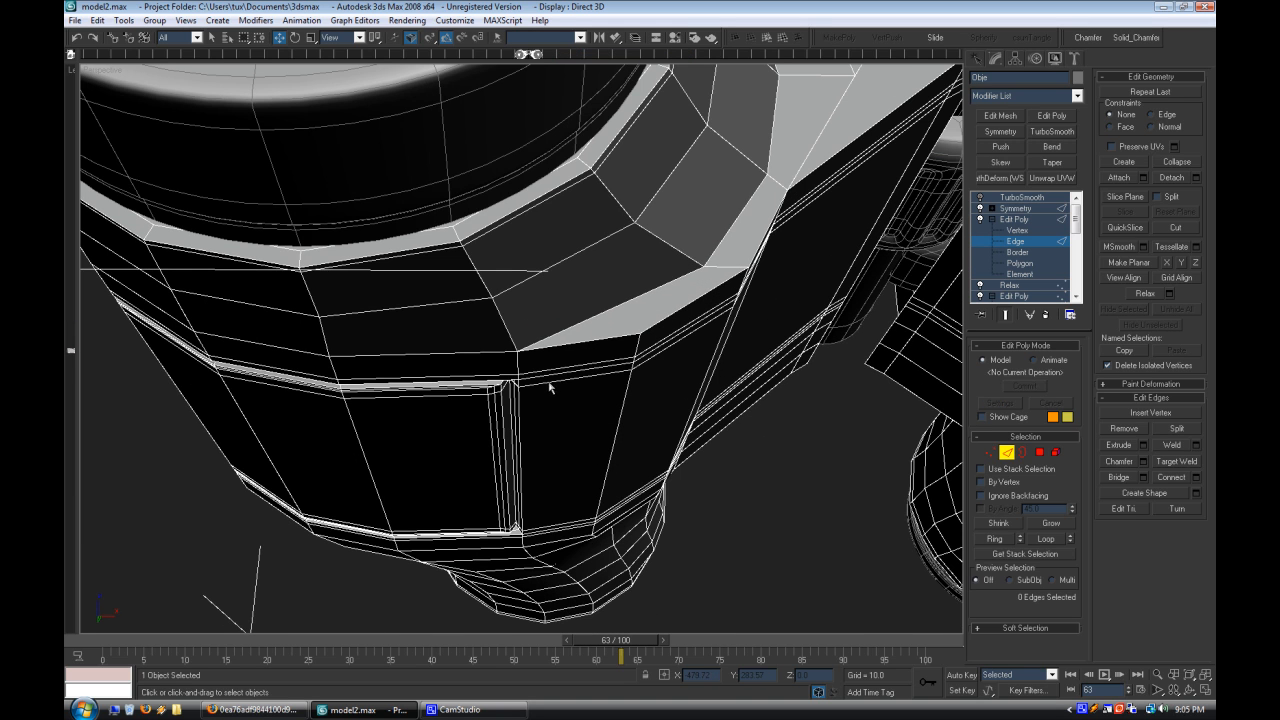
{"action": "left_click", "coordinate": [1016, 219]}
{"action": "left_click", "coordinate": [1003, 197]}
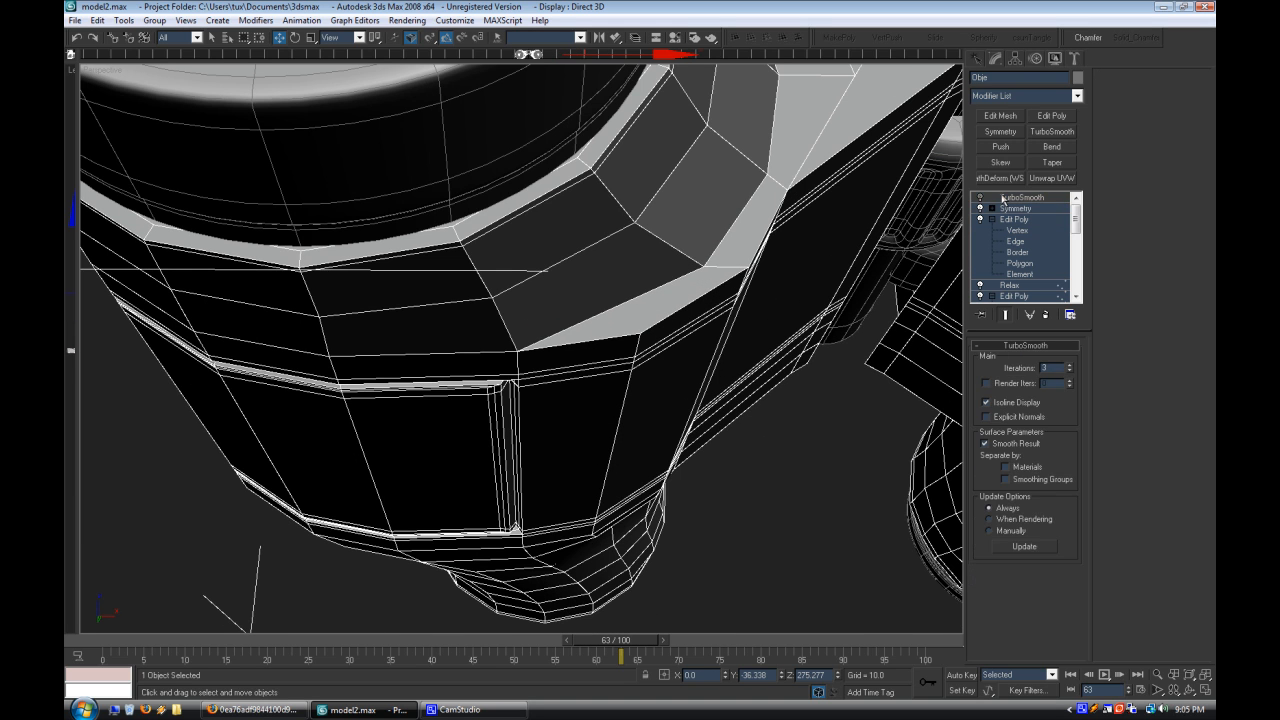
{"action": "left_click", "coordinate": [980, 198]}
{"action": "left_click", "coordinate": [866, 368]}
{"action": "right_click", "coordinate": [87, 70]}
{"action": "left_click", "coordinate": [122, 141]}
{"action": "scroll", "coordinate": [300, 322], "scroll_direction": "down", "scroll_amount": 5}
{"action": "middle_click_drag", "start_coordinate": [300, 322], "coordinate": [606, 359], "text": "alt"}
{"action": "scroll", "coordinate": [572, 406], "scroll_direction": "up", "scroll_amount": 5}
{"action": "scroll", "coordinate": [572, 406], "scroll_direction": "down", "scroll_amount": 4}
{"action": "scroll", "coordinate": [606, 359], "scroll_direction": "up", "scroll_amount": 4}
Step: Reselect the body for edge editing, show edged faces and turn off TurboSmooth
{"action": "left_click", "coordinate": [606, 359]}
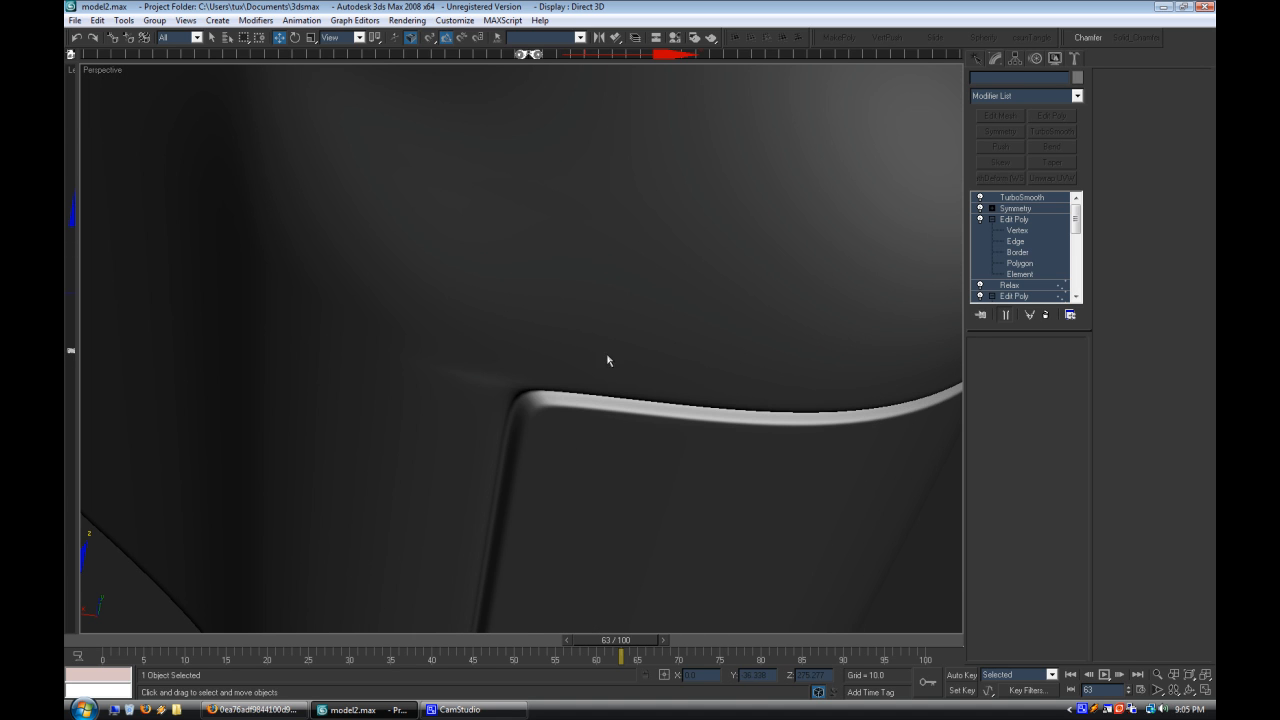
{"action": "left_click", "coordinate": [1027, 241]}
{"action": "right_click", "coordinate": [98, 73]}
{"action": "left_click", "coordinate": [144, 150]}
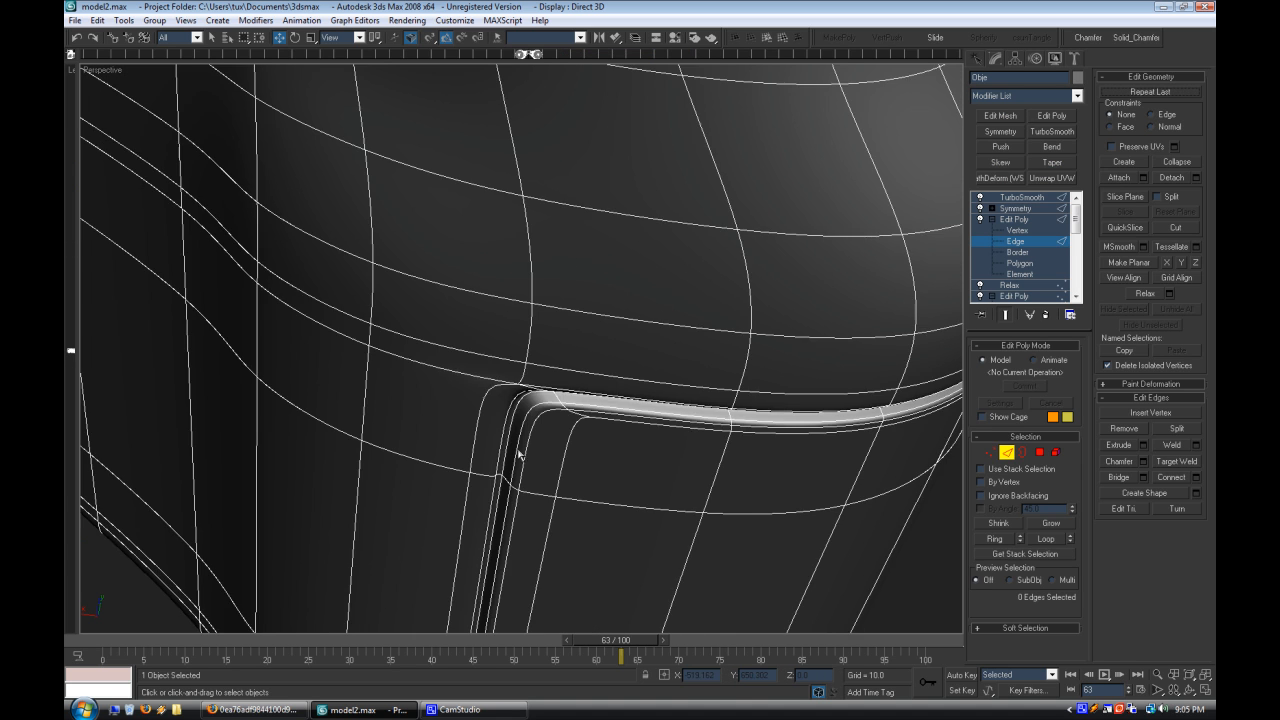
{"action": "scroll", "coordinate": [517, 450], "scroll_direction": "up", "scroll_amount": 3}
{"action": "left_click", "coordinate": [980, 198]}
Step: Connect the edge ring between the band's end and the hinge with one segment and clear the selection
{"action": "middle_click_drag", "start_coordinate": [566, 349], "coordinate": [582, 454], "text": "alt"}
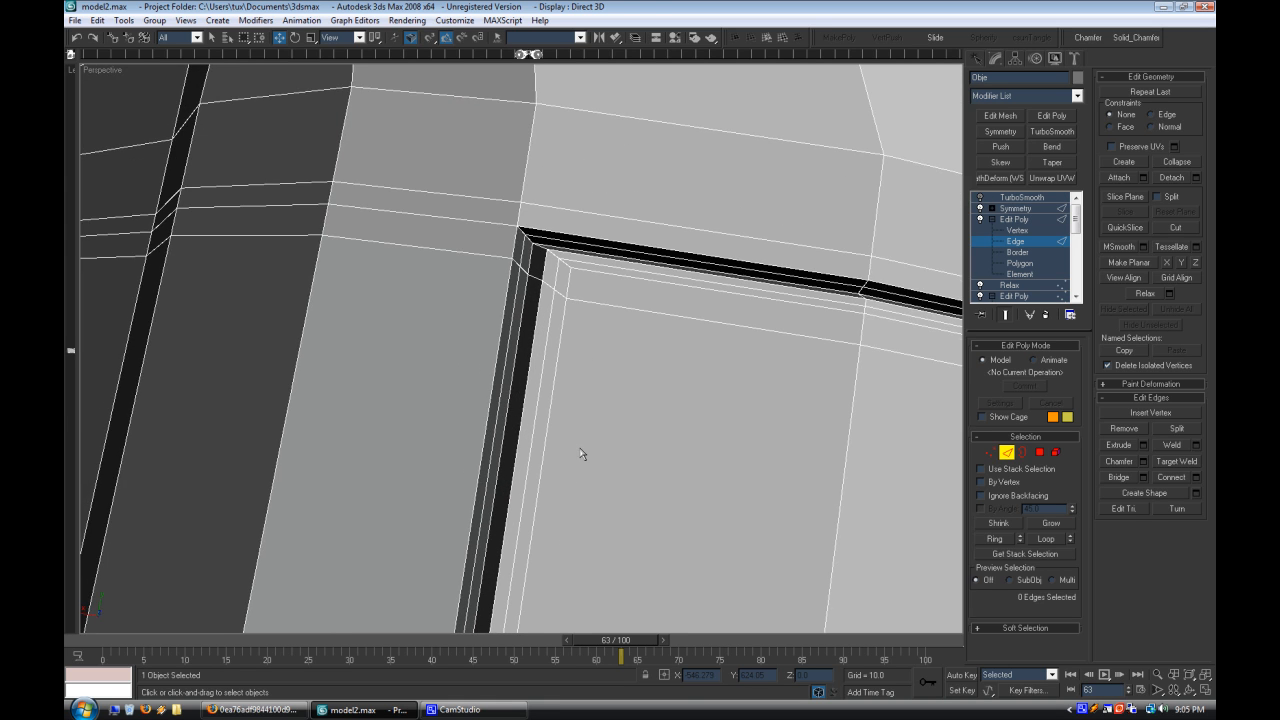
{"action": "scroll", "coordinate": [580, 454], "scroll_direction": "down", "scroll_amount": 5}
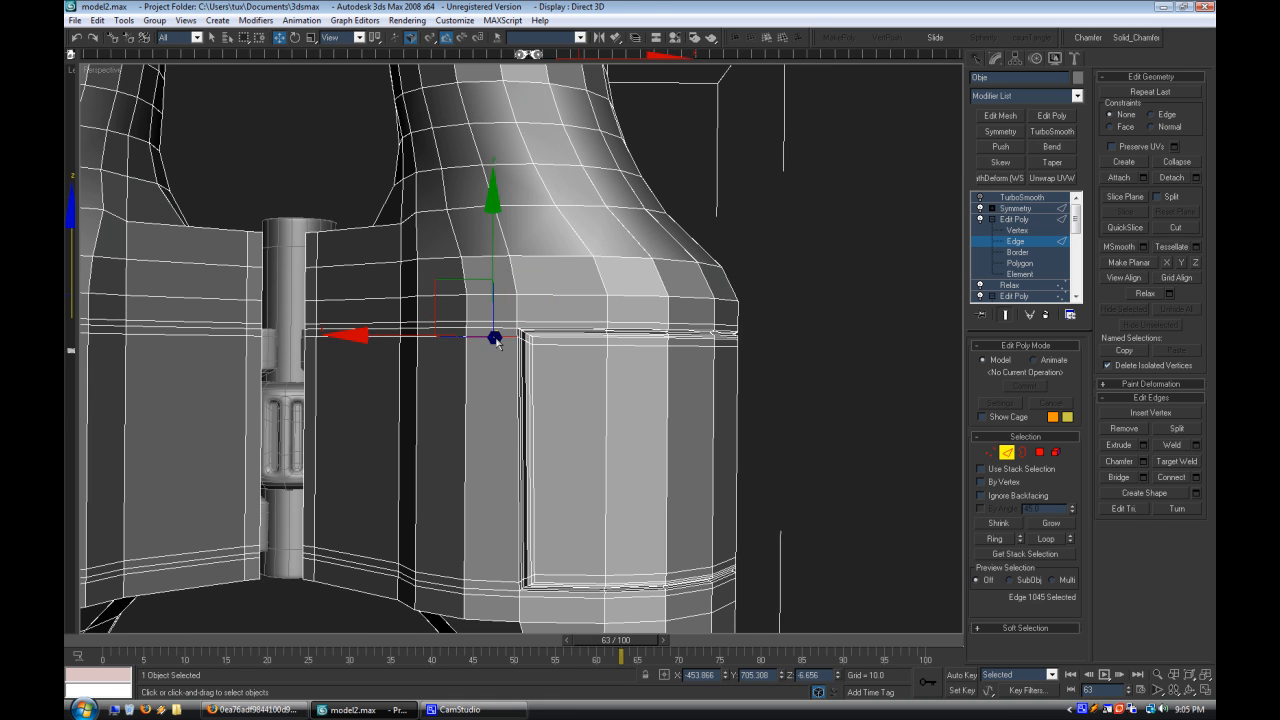
{"action": "left_click", "coordinate": [1196, 477]}
{"action": "left_click", "coordinate": [637, 401]}
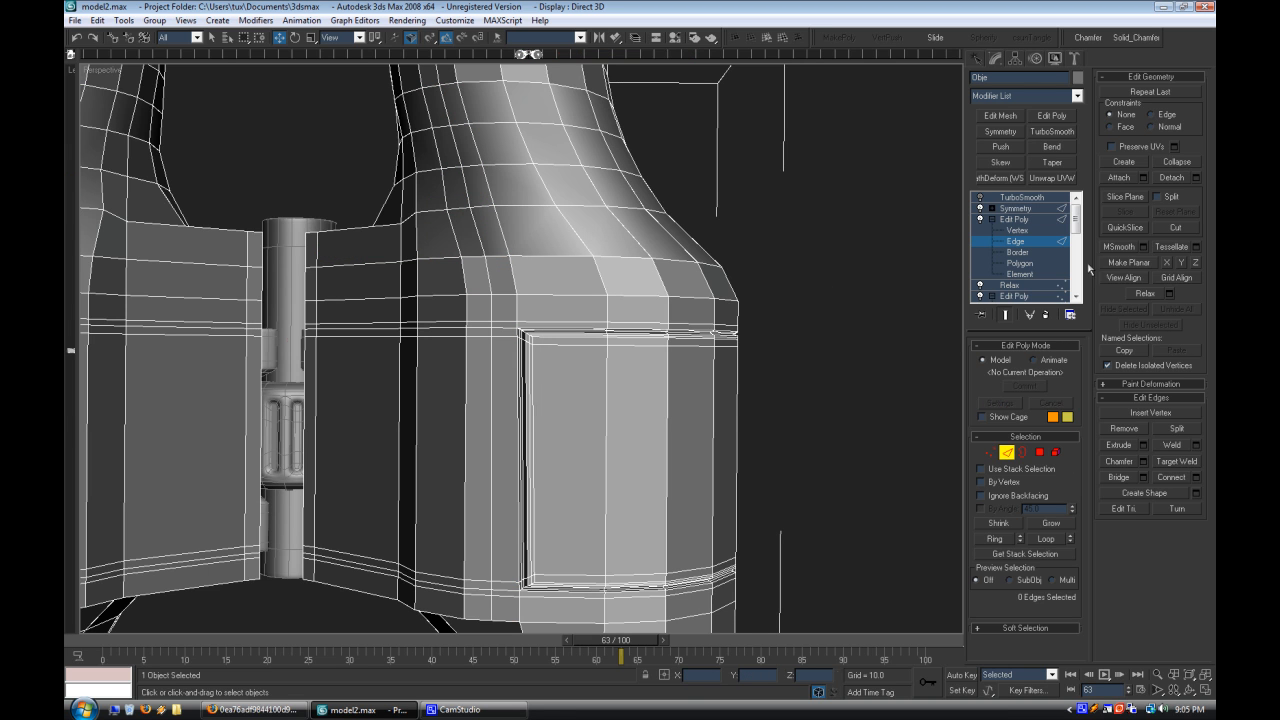
Step: Turn on TurboSmooth, deselect the body, hide edged faces and examine the smoothed surface around the band's end
{"action": "left_click", "coordinate": [1020, 197]}
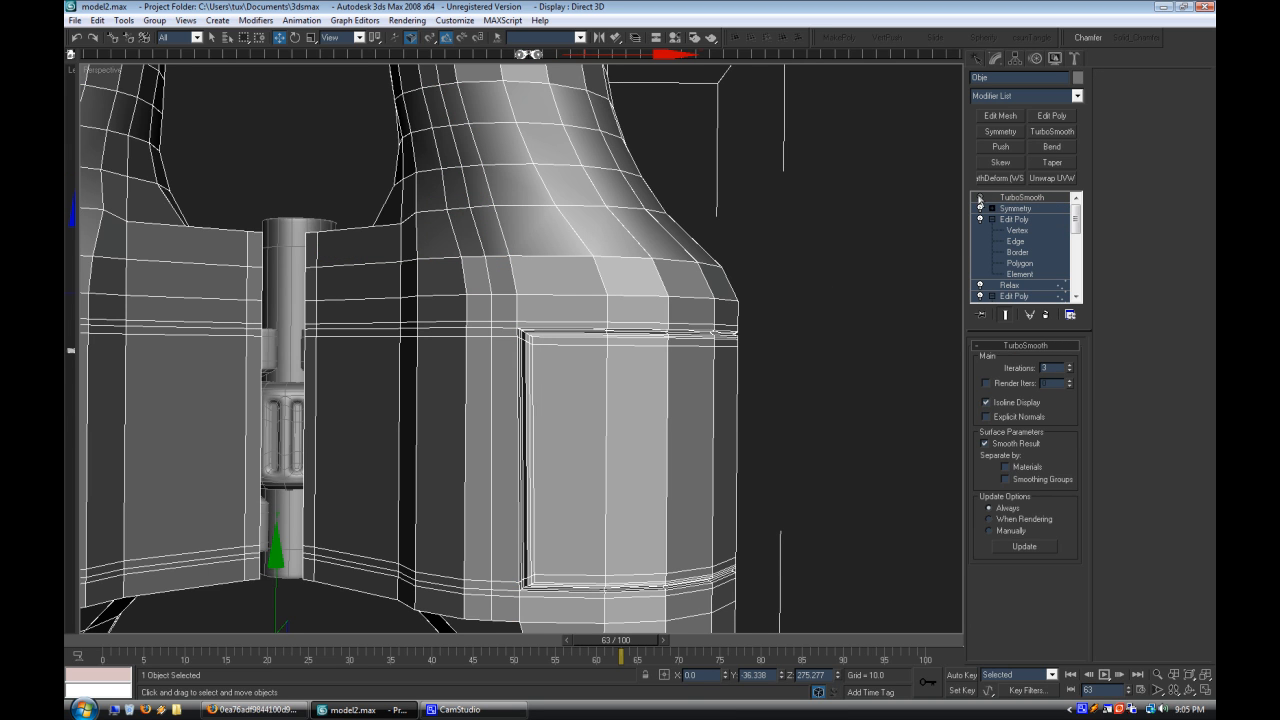
{"action": "left_click", "coordinate": [980, 198]}
{"action": "left_click", "coordinate": [883, 325]}
{"action": "right_click", "coordinate": [108, 76]}
{"action": "left_click", "coordinate": [298, 212]}
{"action": "right_click", "coordinate": [117, 77]}
{"action": "left_click", "coordinate": [160, 147]}
{"action": "middle_click_drag", "start_coordinate": [283, 324], "coordinate": [660, 350], "text": "alt"}
{"action": "scroll", "coordinate": [612, 400], "scroll_direction": "up", "scroll_amount": 5}
{"action": "scroll", "coordinate": [577, 336], "scroll_direction": "down", "scroll_amount": 4}
{"action": "scroll", "coordinate": [558, 303], "scroll_direction": "up", "scroll_amount": 4}
{"action": "scroll", "coordinate": [558, 303], "scroll_direction": "down", "scroll_amount": 3}
Step: Select the body again, enter edge editing, show edged faces and switch TurboSmooth off
{"action": "left_click", "coordinate": [556, 440]}
{"action": "scroll", "coordinate": [576, 468], "scroll_direction": "down", "scroll_amount": 4}
{"action": "scroll", "coordinate": [660, 350], "scroll_direction": "up", "scroll_amount": 4}
{"action": "left_click", "coordinate": [1014, 241]}
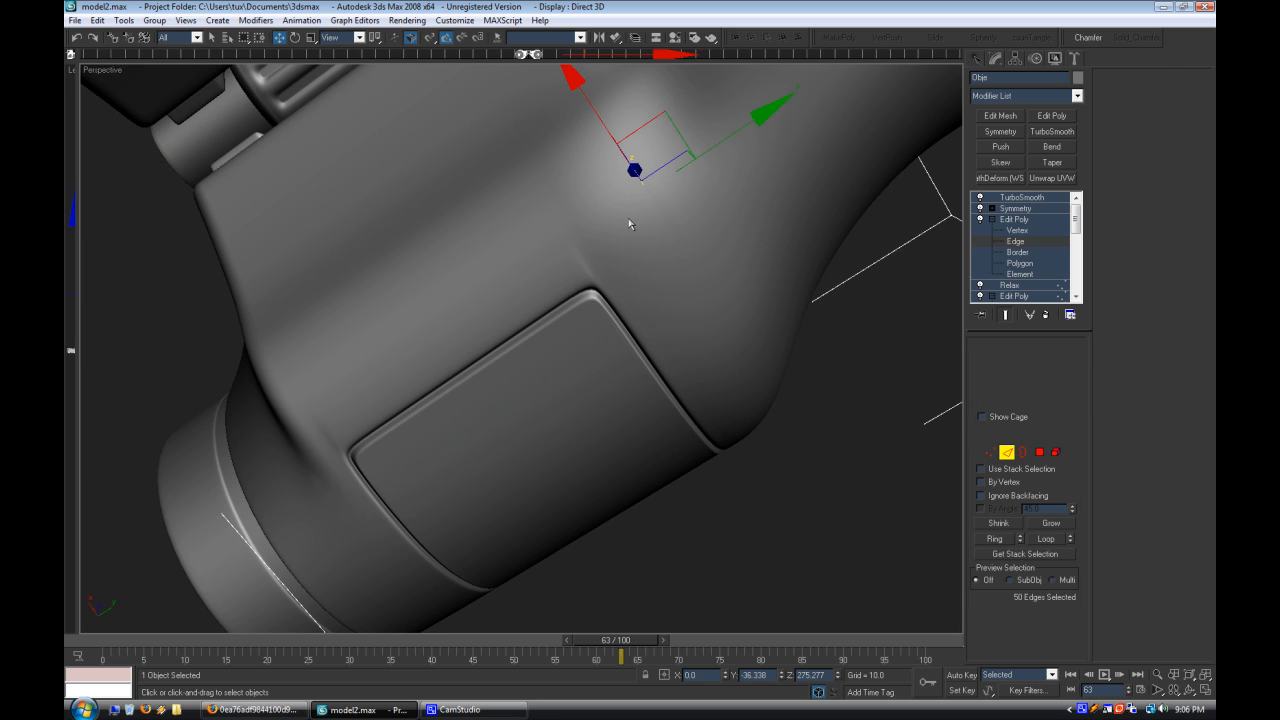
{"action": "right_click", "coordinate": [101, 62]}
{"action": "right_click", "coordinate": [101, 68]}
{"action": "left_click", "coordinate": [135, 145]}
{"action": "scroll", "coordinate": [612, 412], "scroll_direction": "up", "scroll_amount": 2}
{"action": "middle_click_drag", "start_coordinate": [612, 412], "coordinate": [645, 397], "text": "alt"}
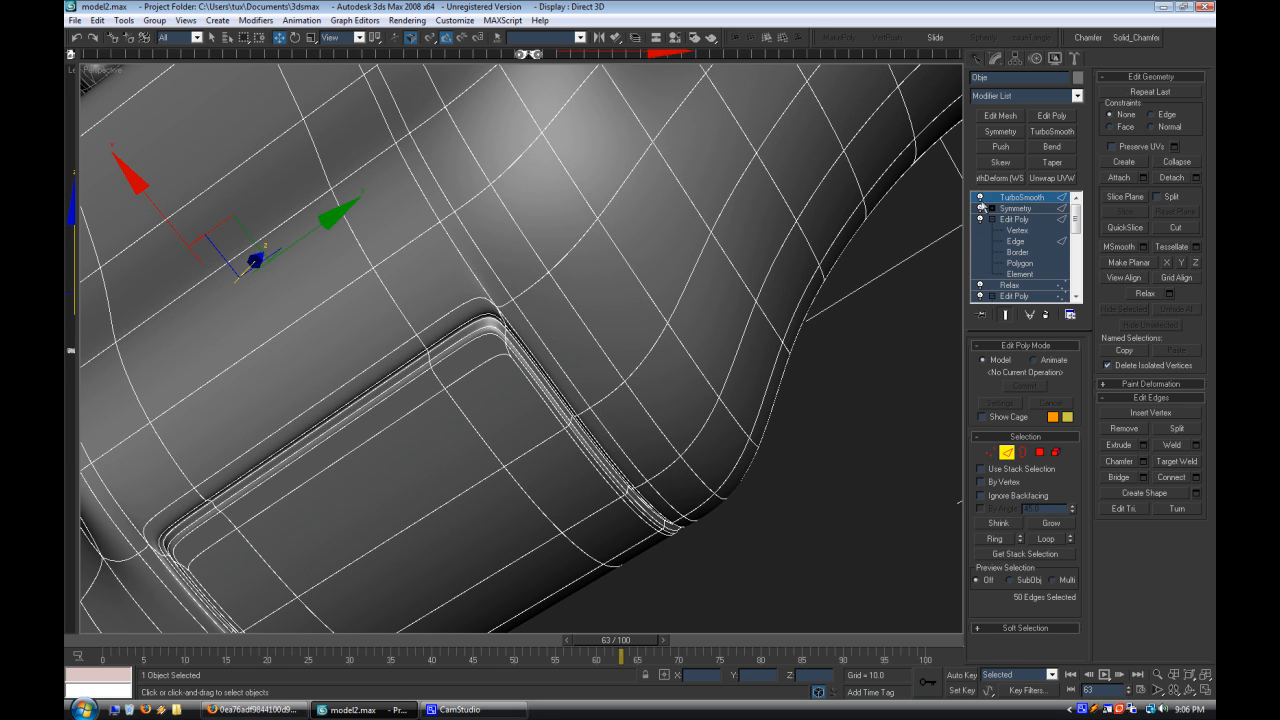
{"action": "left_click", "coordinate": [980, 198]}
Step: Examine the unsmoothed edge flow at the band's corner and along both barrels
{"action": "scroll", "coordinate": [583, 351], "scroll_direction": "up", "scroll_amount": 4}
{"action": "middle_click_drag", "start_coordinate": [583, 351], "coordinate": [588, 453], "text": "alt"}
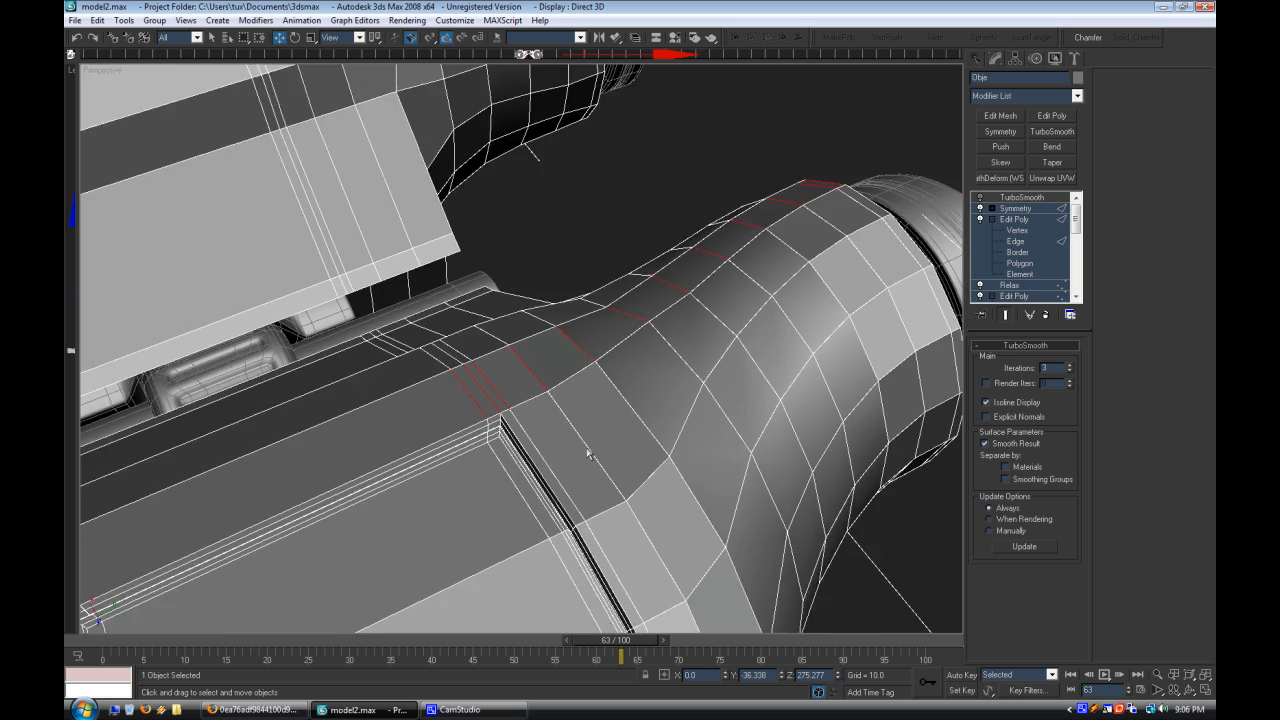
{"action": "scroll", "coordinate": [530, 482], "scroll_direction": "up", "scroll_amount": 5}
{"action": "middle_click_drag", "start_coordinate": [530, 482], "coordinate": [698, 574]}
{"action": "scroll", "coordinate": [518, 358], "scroll_direction": "down", "scroll_amount": 8}
{"action": "middle_click_drag", "start_coordinate": [518, 358], "coordinate": [606, 440], "text": "alt"}
{"action": "left_click", "coordinate": [618, 462]}
{"action": "scroll", "coordinate": [595, 380], "scroll_direction": "down", "scroll_amount": 3}
{"action": "left_click", "coordinate": [575, 425]}
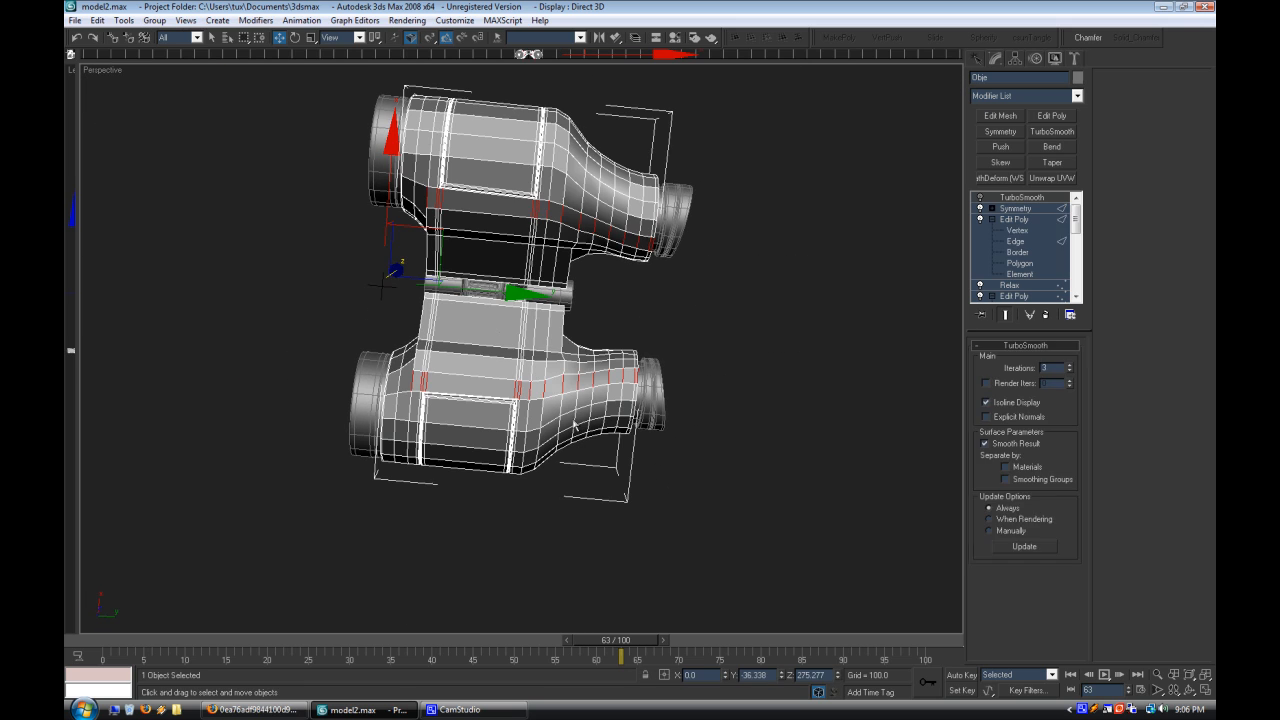
Step: Return to edge editing, turn off Symmetry and deselect the ring edges lying beyond the end of the band
{"action": "left_click", "coordinate": [1016, 241]}
{"action": "left_click", "coordinate": [980, 209]}
{"action": "middle_click_drag", "start_coordinate": [672, 417], "coordinate": [879, 201]}
{"action": "scroll", "coordinate": [674, 397], "scroll_direction": "up", "scroll_amount": 5}
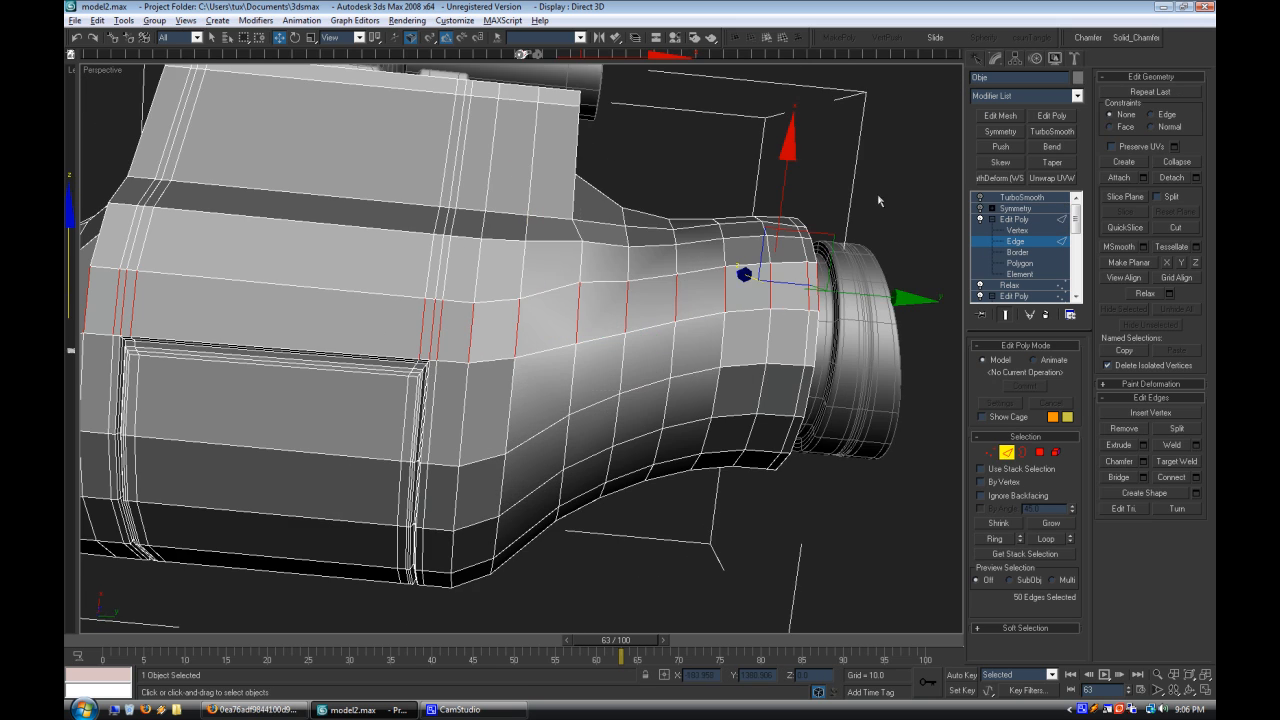
{"action": "left_click_drag", "start_coordinate": [507, 325], "coordinate": [506, 325], "text": "alt"}
{"action": "middle_click_drag", "start_coordinate": [506, 325], "coordinate": [573, 500], "text": "alt"}
{"action": "left_click_drag", "start_coordinate": [677, 162], "coordinate": [486, 365]}
{"action": "left_click_drag", "start_coordinate": [415, 427], "coordinate": [415, 427], "text": "alt"}
Step: Connect the remaining eight edges beside the band's end with one segment placed close to the band
{"action": "middle_click_drag", "start_coordinate": [415, 427], "coordinate": [558, 298], "text": "alt"}
{"action": "middle_click_drag", "start_coordinate": [478, 390], "coordinate": [531, 284], "text": "alt"}
{"action": "scroll", "coordinate": [531, 354], "scroll_direction": "up", "scroll_amount": 3}
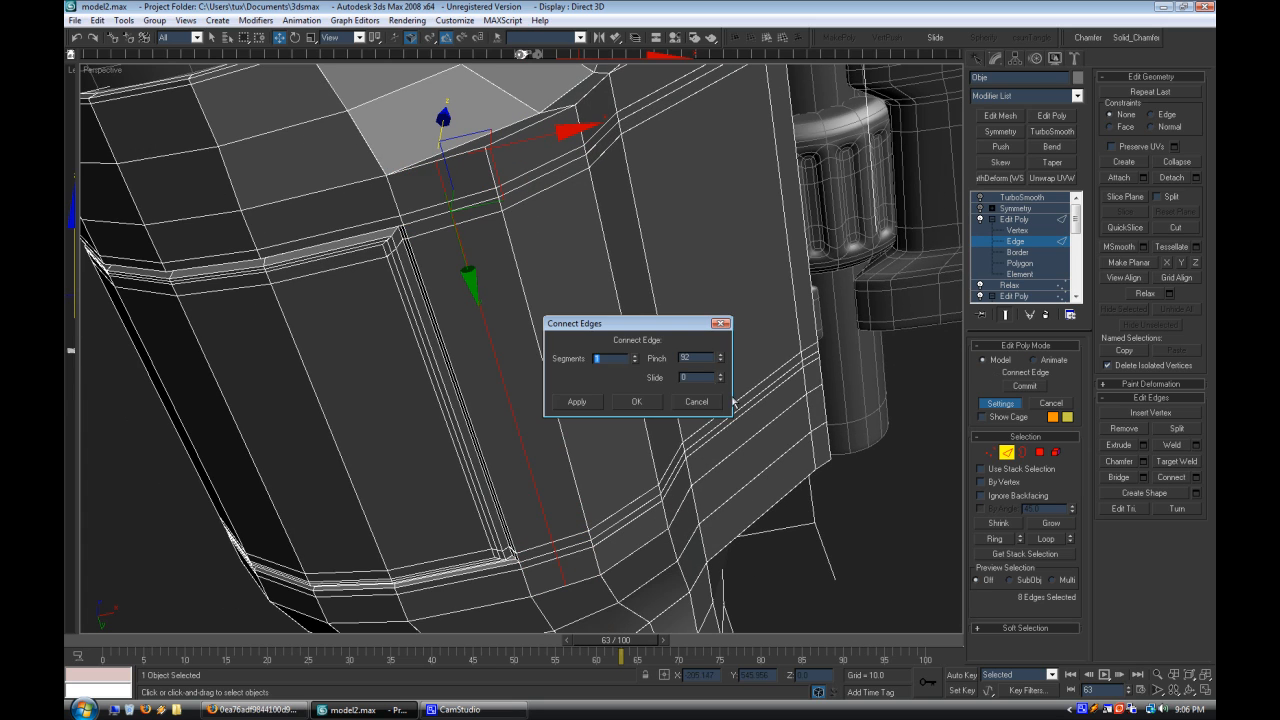
{"action": "left_click", "coordinate": [635, 410]}
Step: Collapse the short edge at the end of the new loop to merge it into the vertex near the band's corner
{"action": "middle_click_drag", "start_coordinate": [635, 412], "coordinate": [684, 446], "text": "alt"}
{"action": "middle_click_drag", "start_coordinate": [588, 411], "coordinate": [580, 286], "text": "alt"}
{"action": "scroll", "coordinate": [602, 448], "scroll_direction": "up", "scroll_amount": 4}
{"action": "scroll", "coordinate": [602, 448], "scroll_direction": "down", "scroll_amount": 4}
{"action": "scroll", "coordinate": [758, 377], "scroll_direction": "up", "scroll_amount": 4}
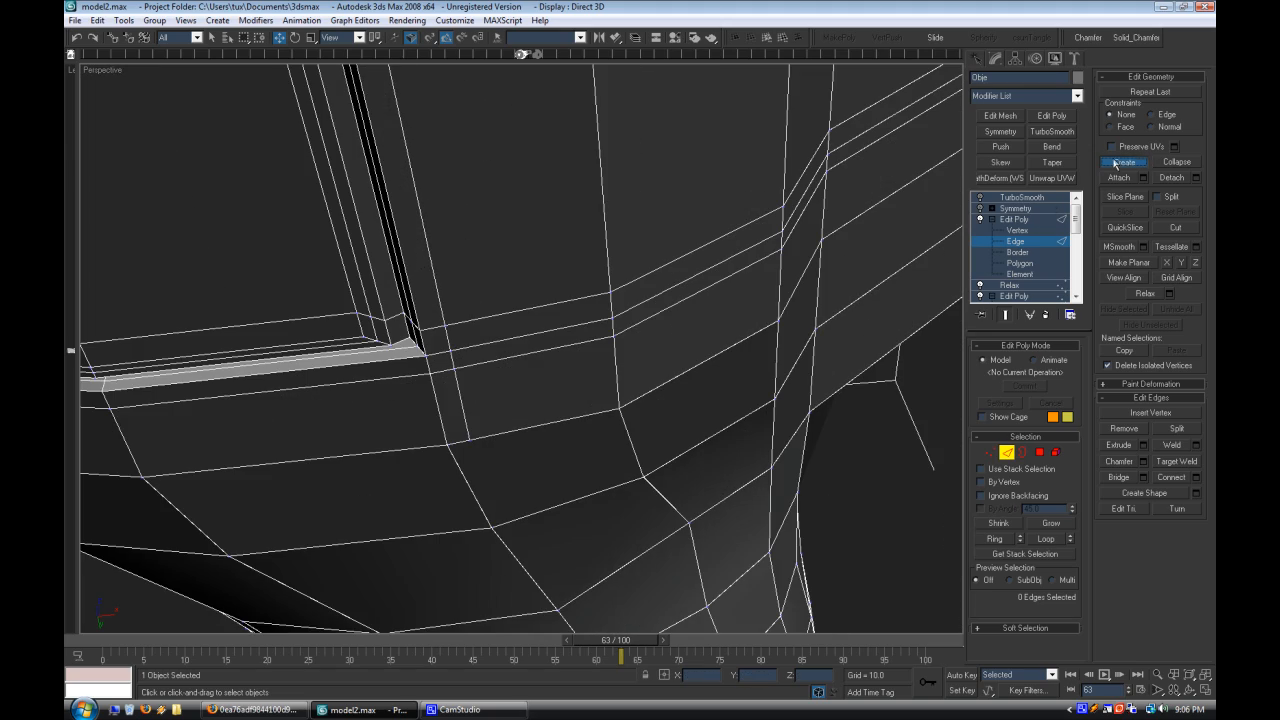
{"action": "scroll", "coordinate": [557, 479], "scroll_direction": "down", "scroll_amount": 4}
{"action": "scroll", "coordinate": [520, 390], "scroll_direction": "up", "scroll_amount": 4}
{"action": "middle_click_drag", "start_coordinate": [520, 390], "coordinate": [534, 571]}
{"action": "middle_click_drag", "start_coordinate": [542, 337], "coordinate": [525, 455]}
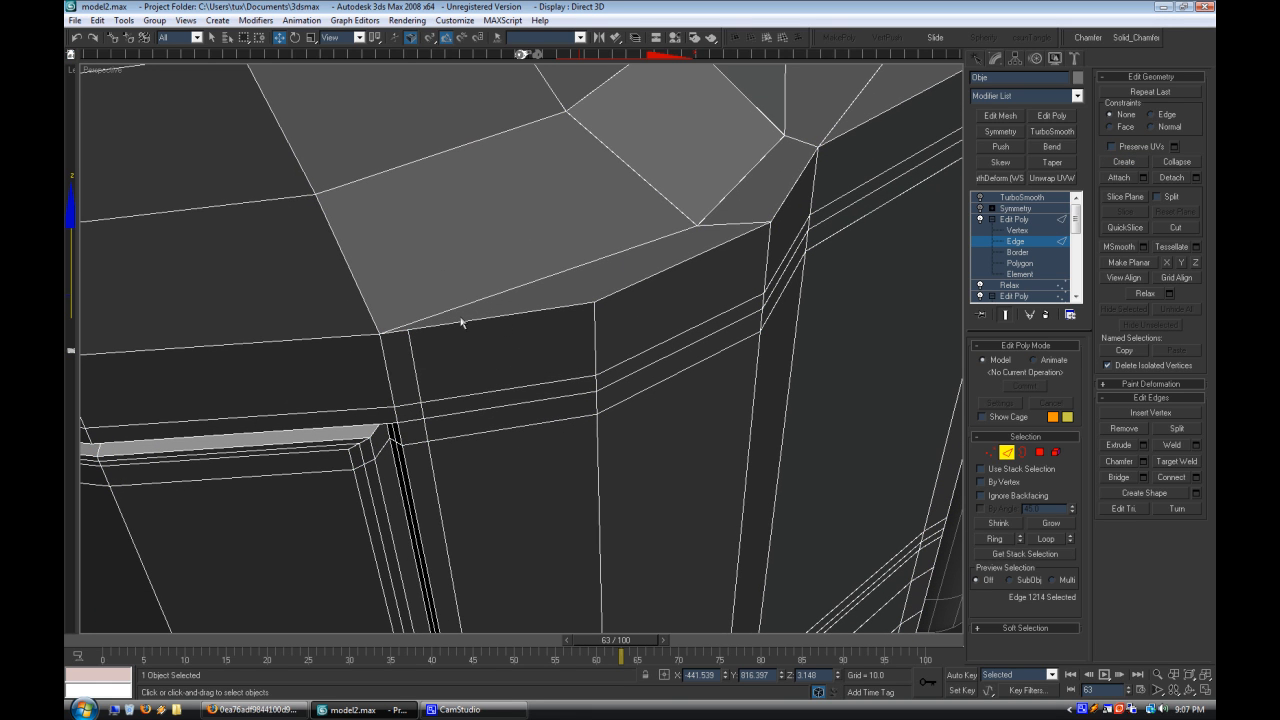
Step: Leave edge editing, turn on TurboSmooth, hide edged faces and examine the smoothed band, grip and hinge area
{"action": "left_click", "coordinate": [981, 197]}
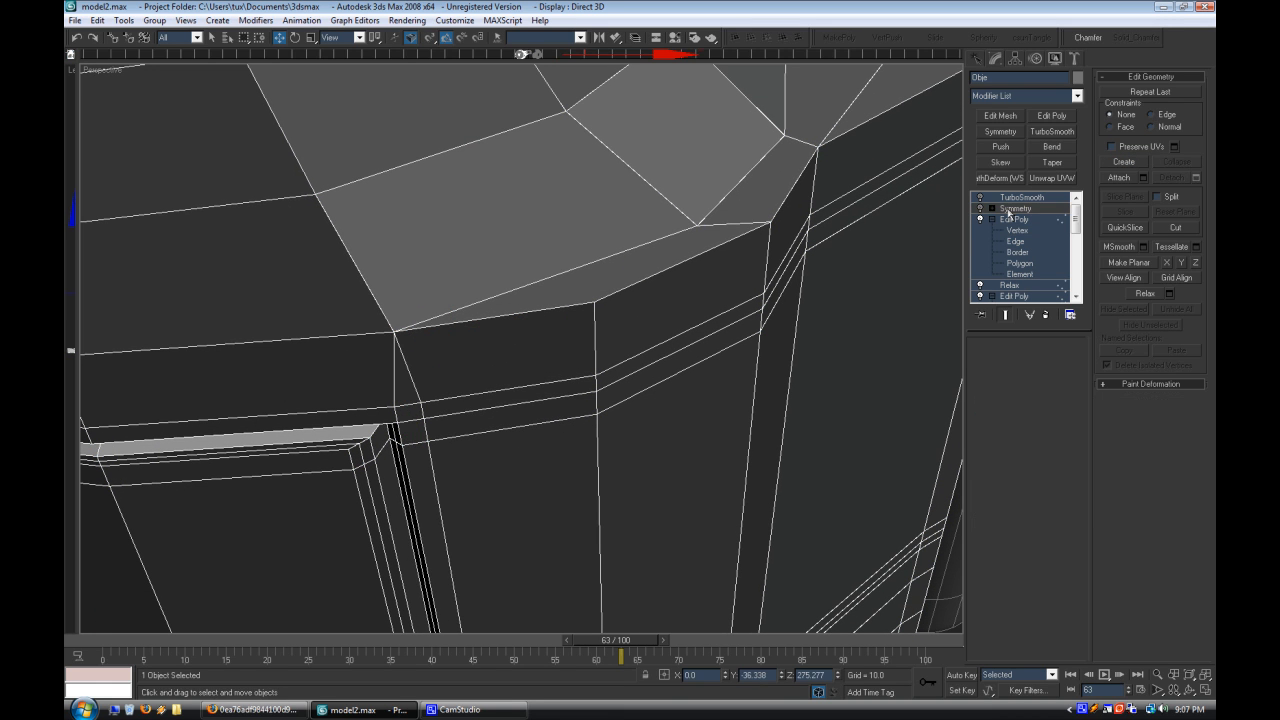
{"action": "right_click", "coordinate": [101, 74]}
{"action": "left_click", "coordinate": [134, 149]}
{"action": "scroll", "coordinate": [386, 454], "scroll_direction": "down", "scroll_amount": 6}
{"action": "middle_click_drag", "start_coordinate": [386, 452], "coordinate": [508, 563], "text": "alt"}
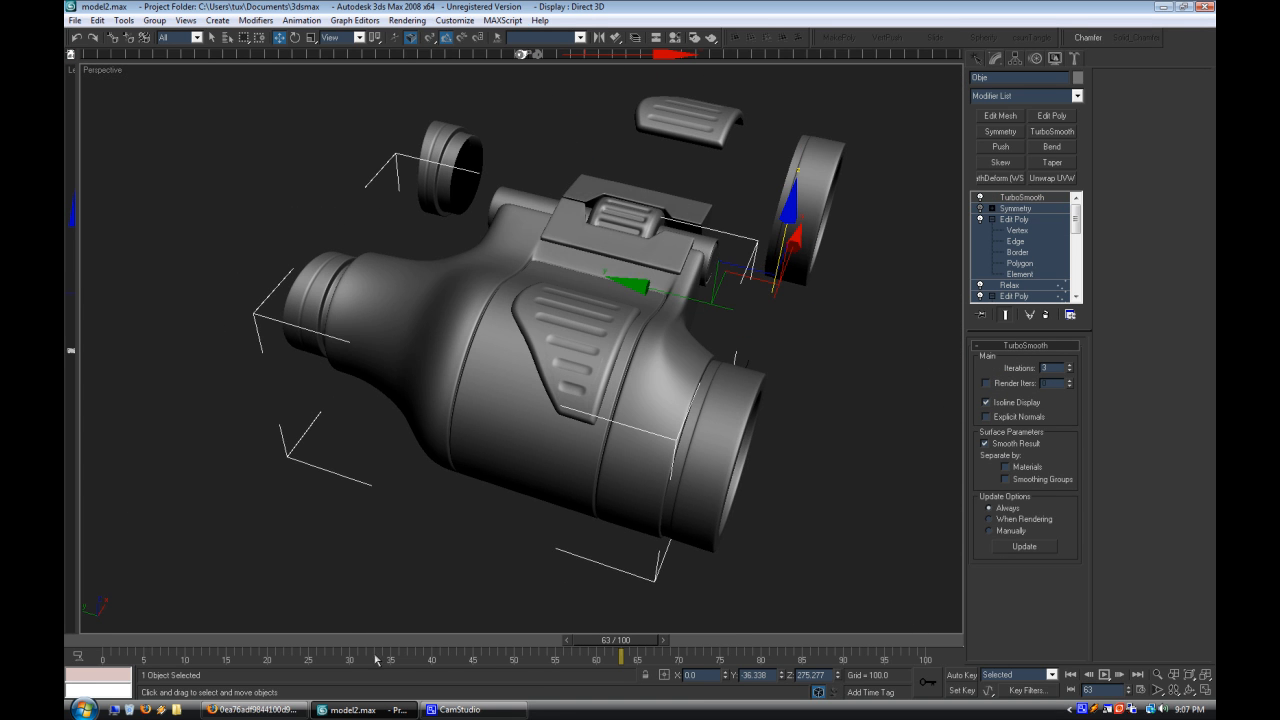
{"action": "left_click", "coordinate": [252, 709]}
{"action": "left_click", "coordinate": [362, 709]}
{"action": "middle_click_drag", "start_coordinate": [431, 586], "coordinate": [538, 488], "text": "alt"}
{"action": "scroll", "coordinate": [517, 537], "scroll_direction": "up", "scroll_amount": 5}
{"action": "scroll", "coordinate": [462, 515], "scroll_direction": "down", "scroll_amount": 4}
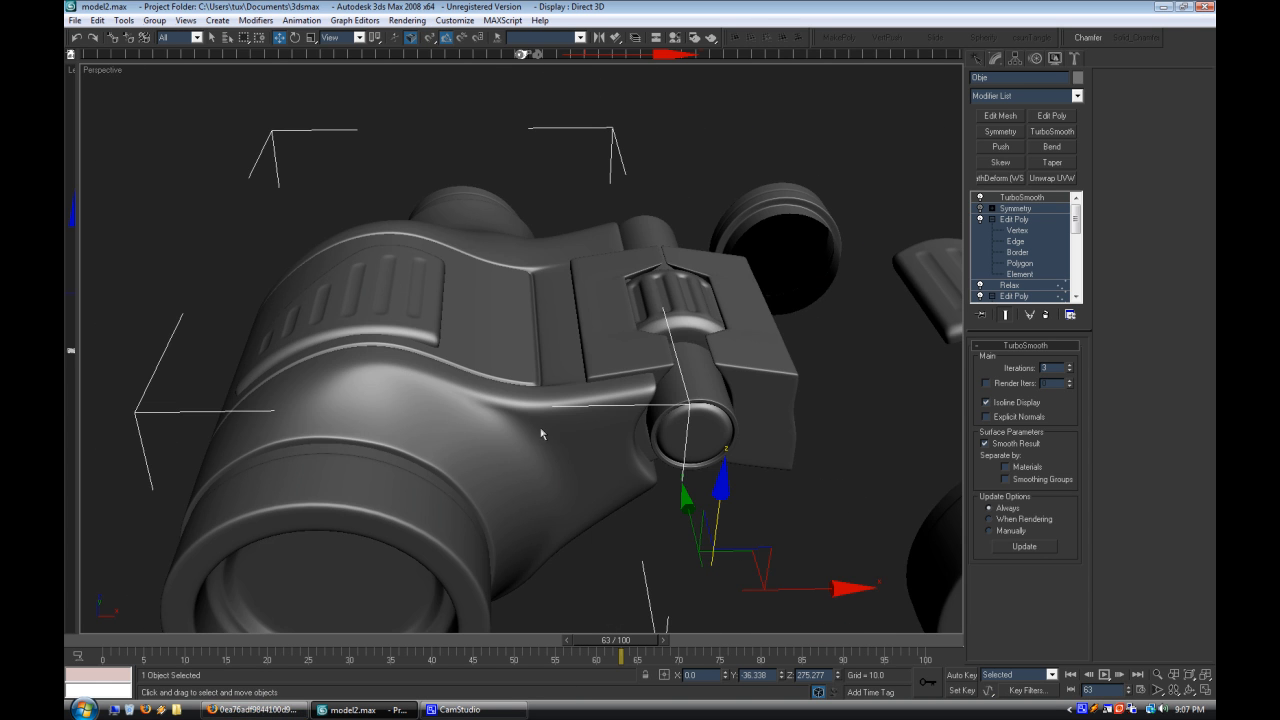
Step: Enter edge editing on the body, show edged faces and turn TurboSmooth off
{"action": "left_click", "coordinate": [1018, 243]}
{"action": "left_click", "coordinate": [494, 342]}
{"action": "right_click", "coordinate": [106, 72]}
{"action": "right_click", "coordinate": [108, 70]}
{"action": "right_click", "coordinate": [110, 69]}
{"action": "left_click", "coordinate": [162, 143]}
{"action": "middle_click_drag", "start_coordinate": [388, 272], "coordinate": [505, 408], "text": "alt"}
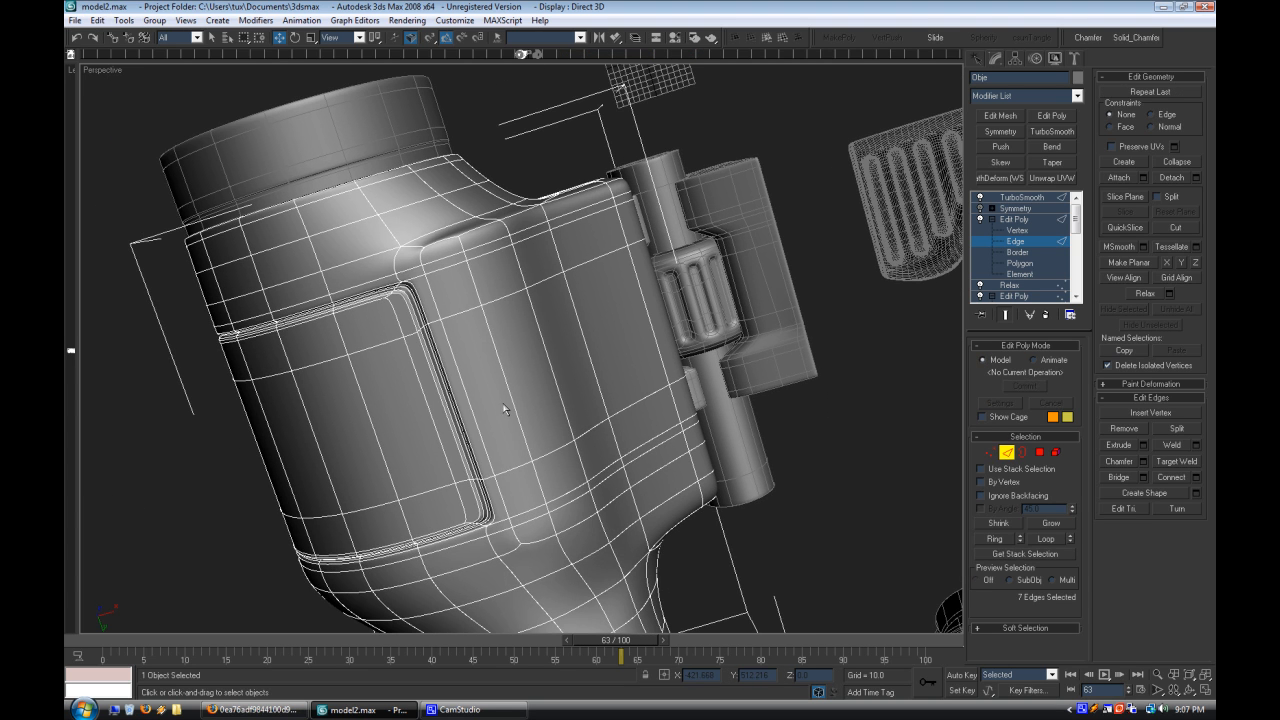
{"action": "left_click", "coordinate": [980, 197]}
Step: Connect two edge rings on the body near the hinge with one segment each
{"action": "middle_click_drag", "start_coordinate": [600, 390], "coordinate": [692, 412], "text": "alt"}
{"action": "left_click", "coordinate": [1197, 477]}
{"action": "left_click", "coordinate": [636, 401]}
{"action": "key", "text": "alt+r"}
{"action": "middle_click_drag", "start_coordinate": [590, 425], "coordinate": [628, 510], "text": "alt"}
{"action": "left_click", "coordinate": [1195, 478]}
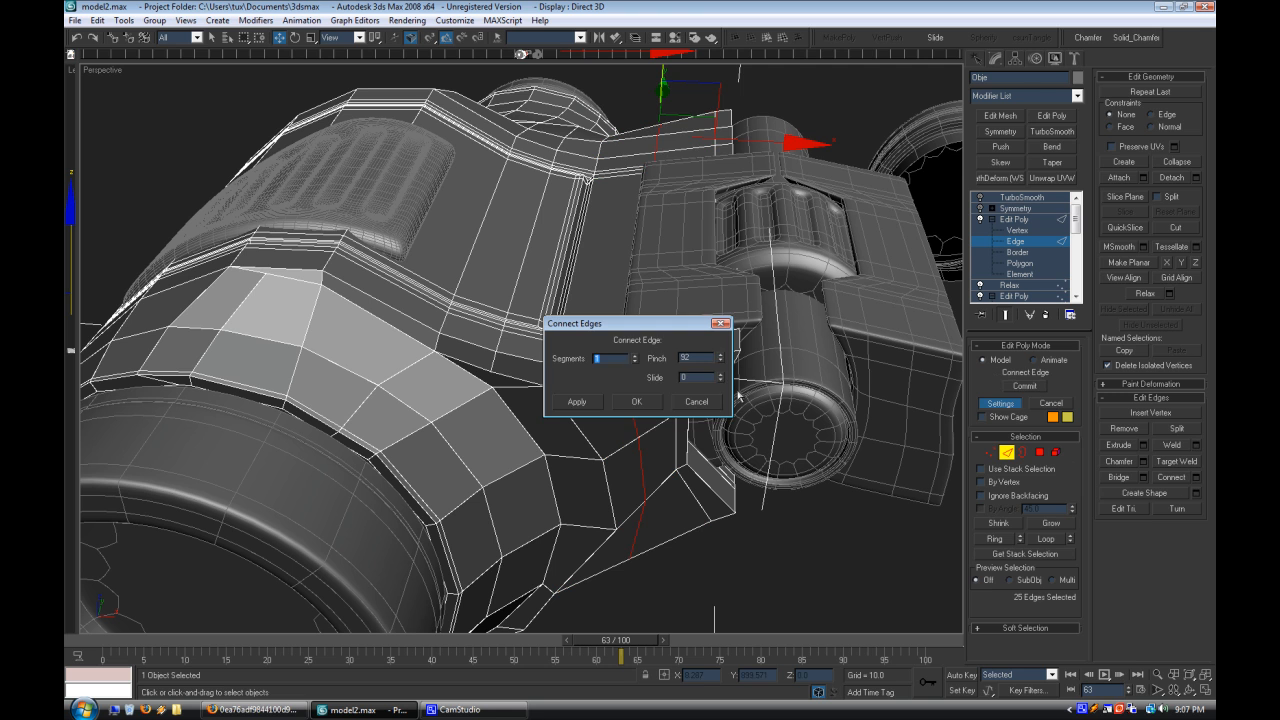
{"action": "left_click", "coordinate": [637, 402]}
Step: Reduce the selection to the ten loop edges between the hinge plate and the band, and move them in X and Z
{"action": "middle_click_drag", "start_coordinate": [638, 408], "coordinate": [737, 608], "text": "alt"}
{"action": "middle_click_drag", "start_coordinate": [676, 521], "coordinate": [647, 518], "text": "alt"}
{"action": "middle_click_drag", "start_coordinate": [543, 491], "coordinate": [609, 556], "text": "alt"}
{"action": "left_click", "coordinate": [434, 498], "text": "alt"}
{"action": "left_click", "coordinate": [379, 442], "text": "alt"}
{"action": "middle_click_drag", "start_coordinate": [379, 442], "coordinate": [463, 339], "text": "alt"}
{"action": "scroll", "coordinate": [463, 339], "scroll_direction": "up", "scroll_amount": 3}
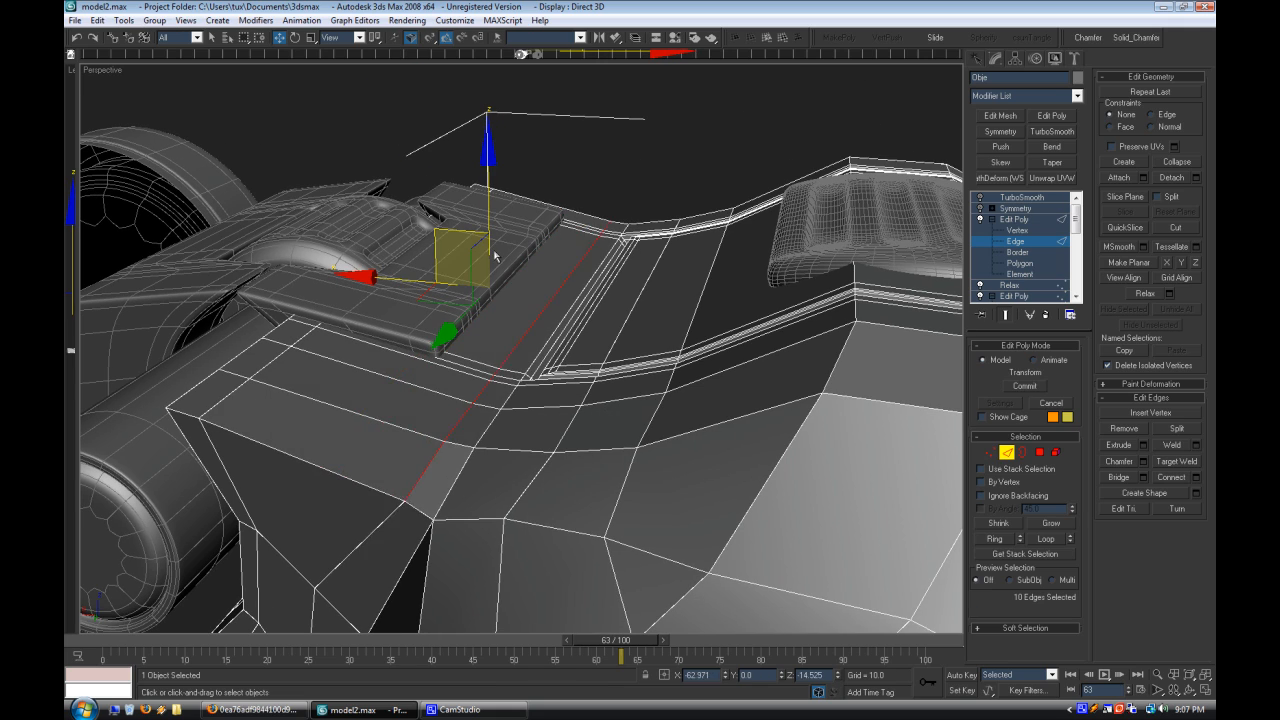
{"action": "left_click", "coordinate": [644, 377]}
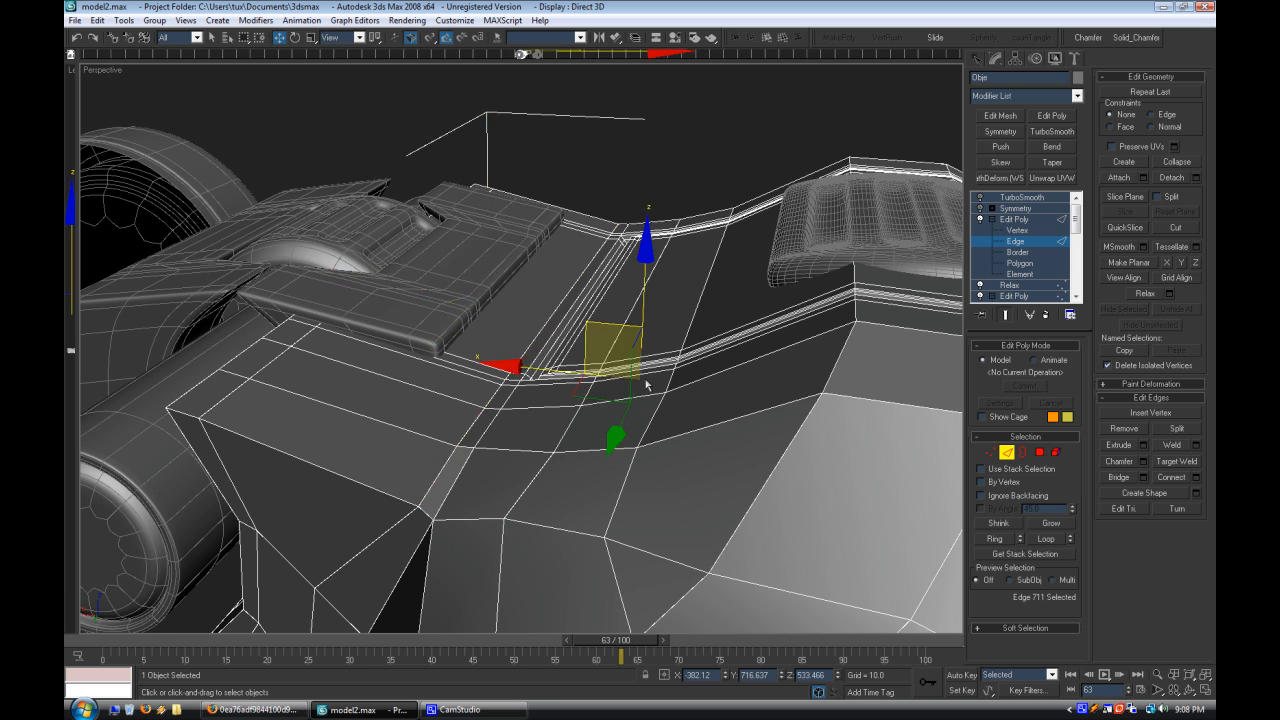
Step: Leave edge editing on the body, turn TurboSmooth on and hide edged faces
{"action": "middle_click_drag", "start_coordinate": [644, 379], "coordinate": [560, 477], "text": "alt"}
{"action": "left_click", "coordinate": [1014, 209]}
{"action": "left_click", "coordinate": [1002, 198]}
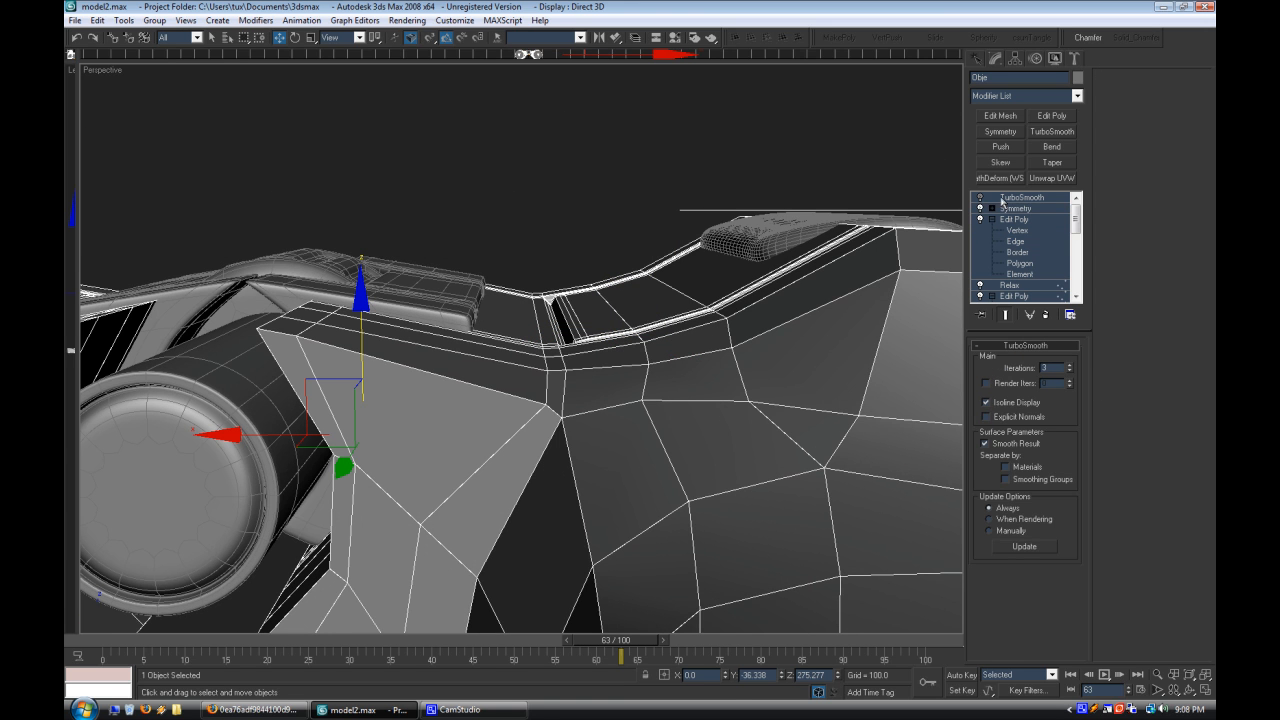
{"action": "left_click", "coordinate": [836, 190]}
{"action": "right_click", "coordinate": [97, 72]}
{"action": "left_click", "coordinate": [134, 143]}
Step: Examine the smoothed body, grip band and hinge area, deselect the body and check the image in the browser
{"action": "middle_click_drag", "start_coordinate": [283, 404], "coordinate": [631, 531], "text": "alt"}
{"action": "scroll", "coordinate": [489, 496], "scroll_direction": "down", "scroll_amount": 3}
{"action": "scroll", "coordinate": [489, 496], "scroll_direction": "down", "scroll_amount": 5}
{"action": "scroll", "coordinate": [521, 537], "scroll_direction": "up", "scroll_amount": 3}
{"action": "middle_click_drag", "start_coordinate": [562, 455], "coordinate": [414, 502], "text": "alt"}
{"action": "scroll", "coordinate": [523, 497], "scroll_direction": "up", "scroll_amount": 3}
{"action": "left_click", "coordinate": [521, 445]}
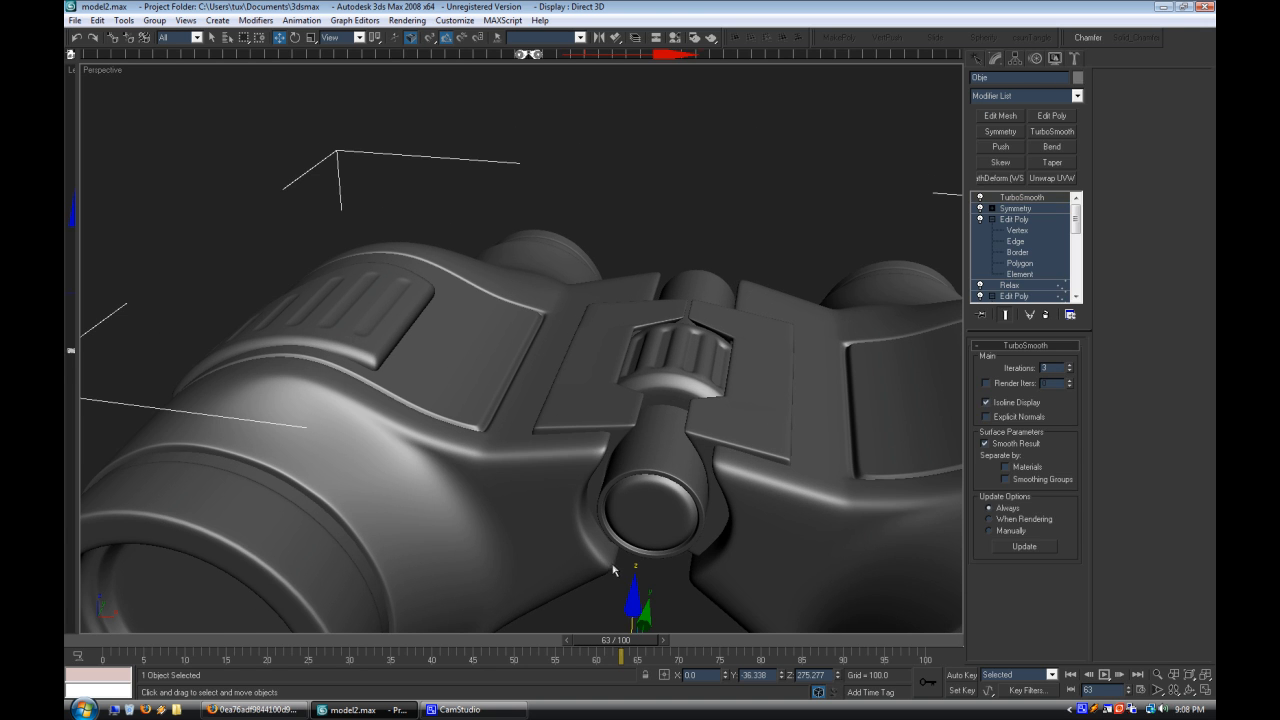
{"action": "left_click", "coordinate": [614, 598]}
{"action": "left_click", "coordinate": [254, 709]}
{"action": "key", "text": "alt+Tab"}
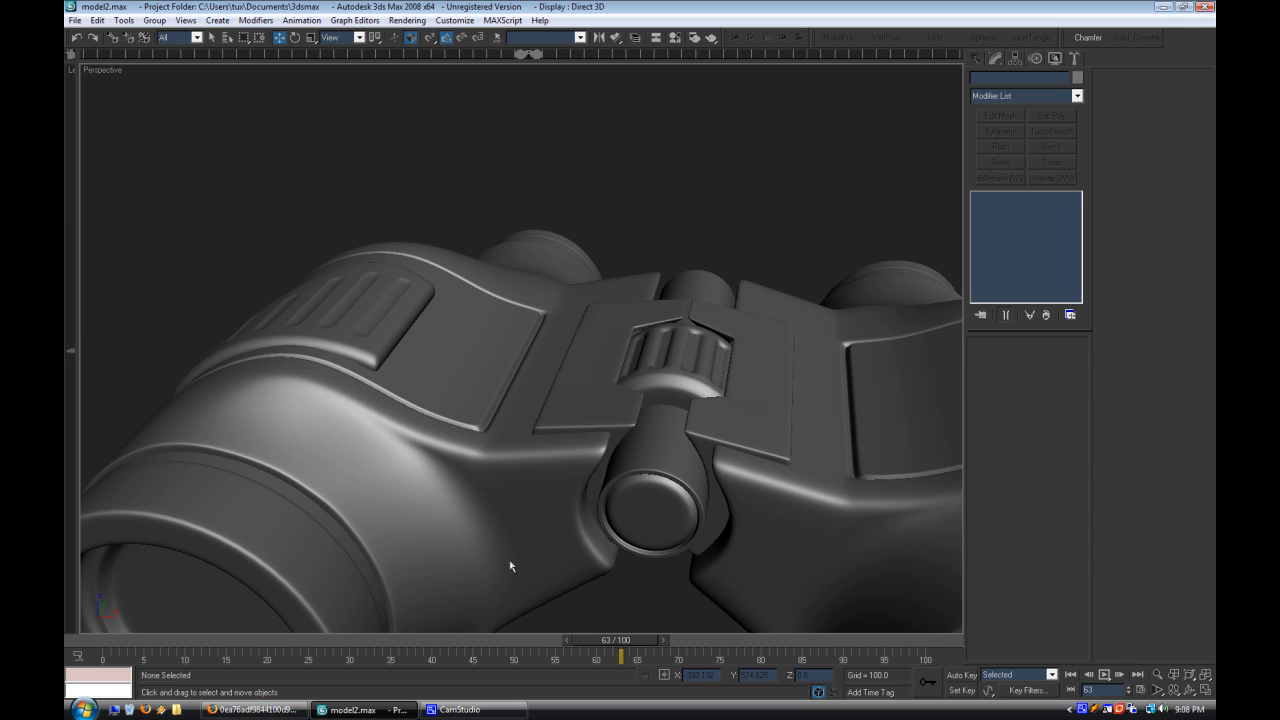
Step: Enter vertex editing on the body, show edged faces and turn TurboSmooth off
{"action": "left_click", "coordinate": [1016, 232]}
{"action": "right_click", "coordinate": [101, 70]}
{"action": "left_click", "coordinate": [145, 148]}
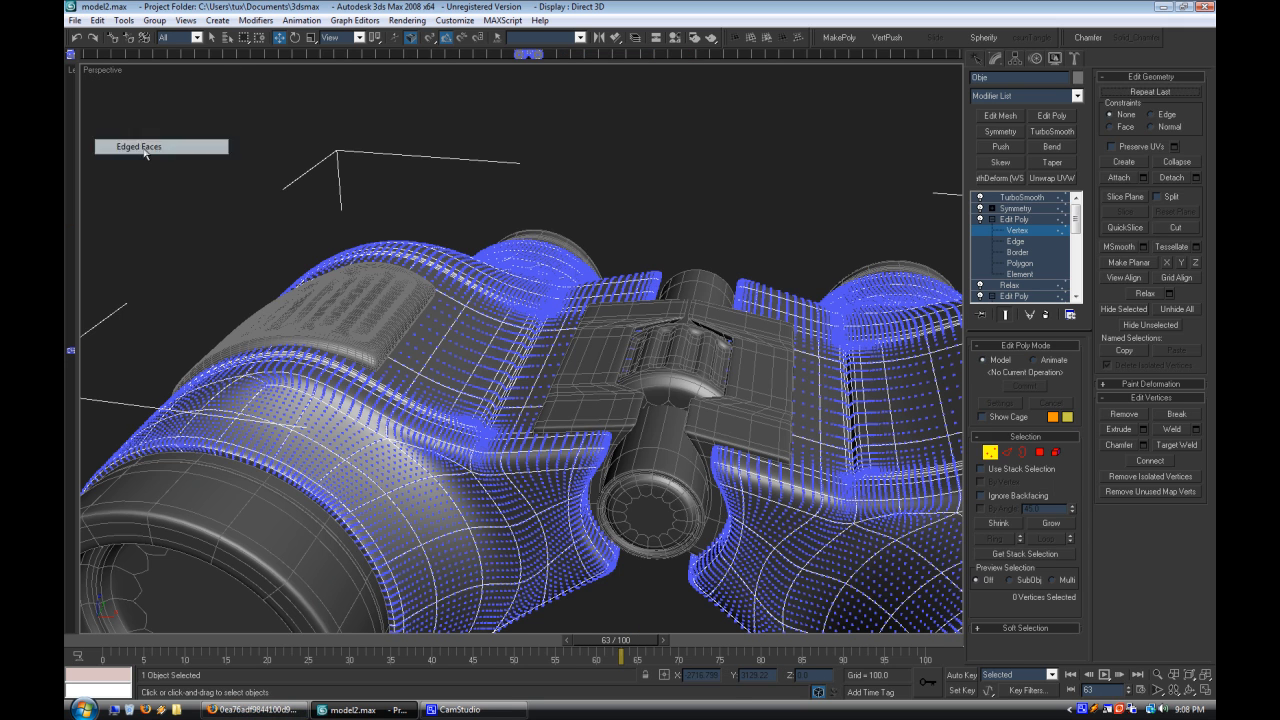
{"action": "left_click", "coordinate": [1020, 197]}
{"action": "scroll", "coordinate": [655, 450], "scroll_direction": "up", "scroll_amount": 8}
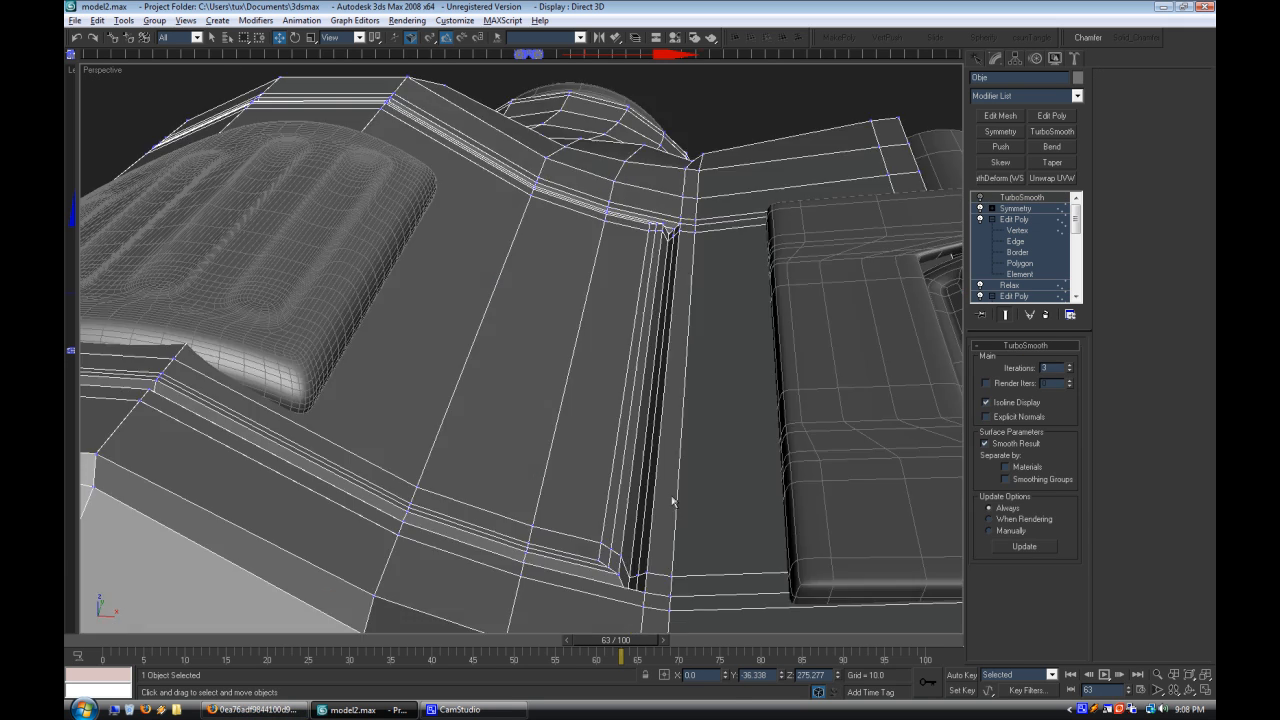
{"action": "middle_click_drag", "start_coordinate": [655, 450], "coordinate": [618, 430], "text": "alt"}
{"action": "left_click", "coordinate": [1023, 232]}
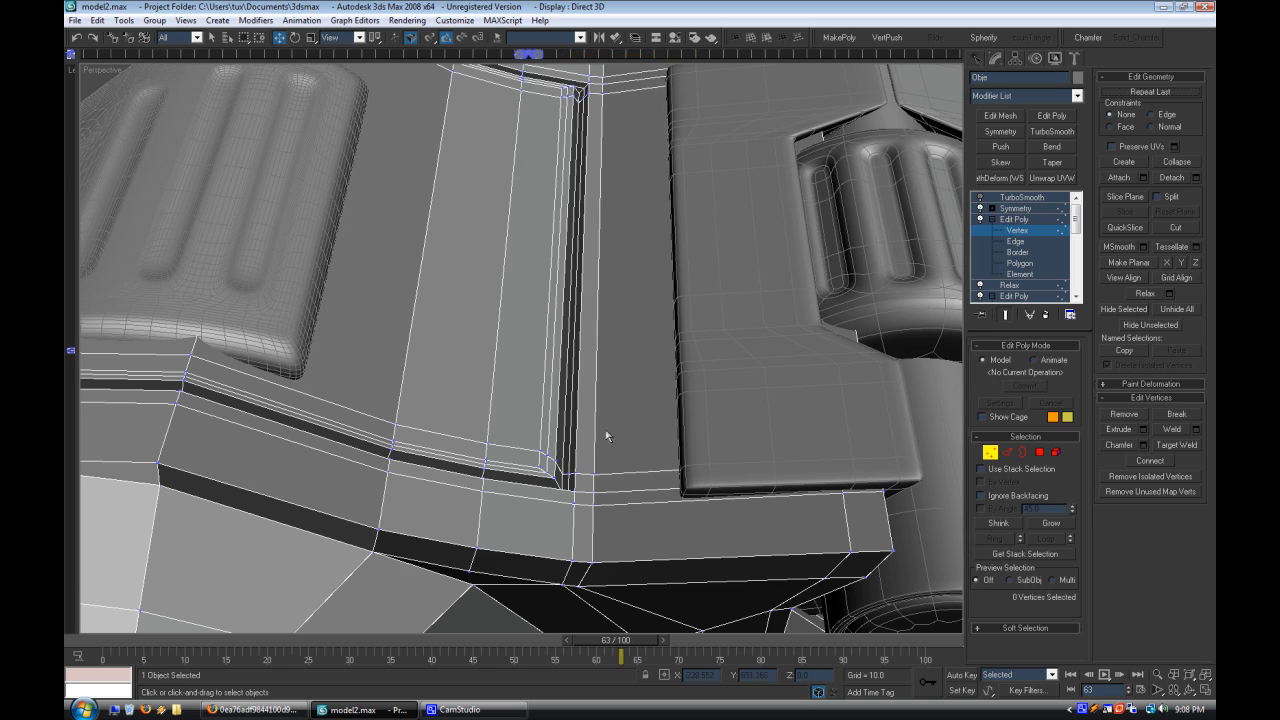
Step: With Ignore Backfacing on, select the loop vertices between the grip band and hinge plate, move them in X and rotate them
{"action": "left_click_drag", "start_coordinate": [501, 524], "coordinate": [500, 523]}
{"action": "middle_click_drag", "start_coordinate": [503, 524], "coordinate": [484, 458], "text": "alt"}
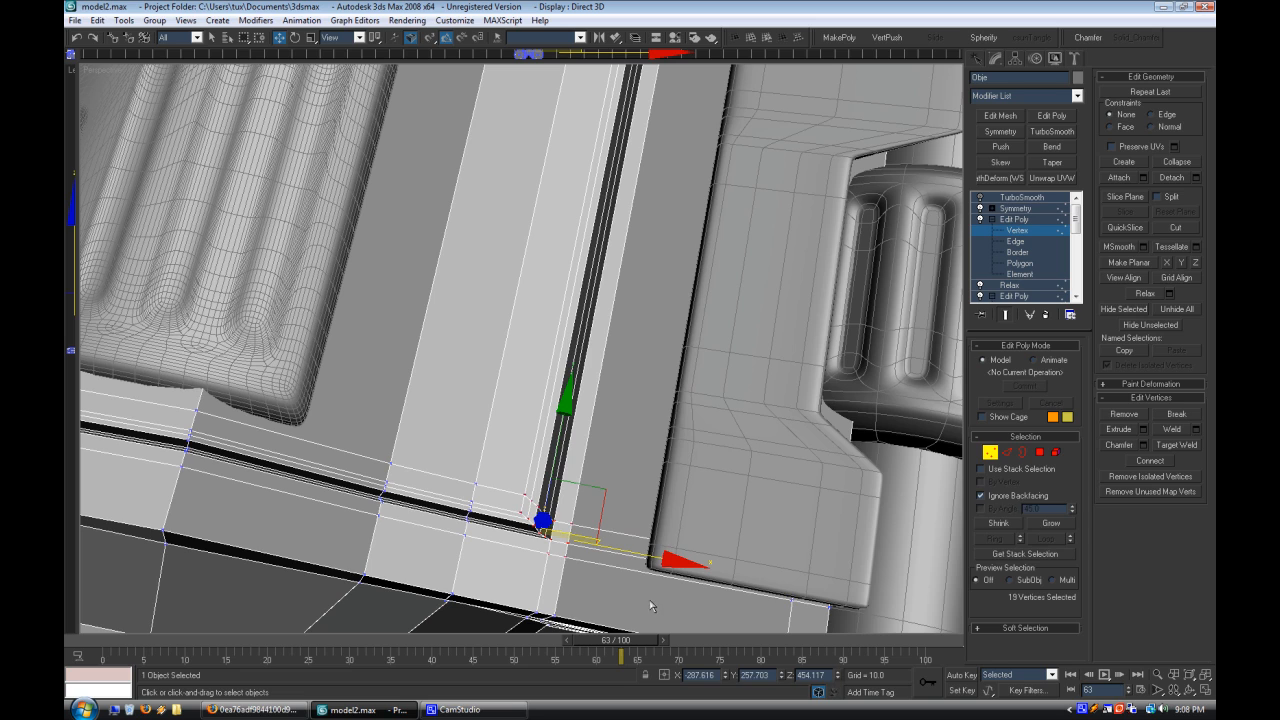
{"action": "left_click_drag", "start_coordinate": [509, 485], "coordinate": [507, 482]}
{"action": "scroll", "coordinate": [507, 482], "scroll_direction": "down", "scroll_amount": 5}
{"action": "middle_click_drag", "start_coordinate": [597, 240], "coordinate": [695, 485]}
{"action": "scroll", "coordinate": [695, 485], "scroll_direction": "up", "scroll_amount": 5}
{"action": "left_click_drag", "start_coordinate": [533, 274], "coordinate": [531, 270]}
{"action": "middle_click_drag", "start_coordinate": [531, 270], "coordinate": [596, 336], "text": "alt"}
{"action": "scroll", "coordinate": [556, 499], "scroll_direction": "down", "scroll_amount": 5}
{"action": "middle_click_drag", "start_coordinate": [556, 499], "coordinate": [551, 443], "text": "alt"}
{"action": "scroll", "coordinate": [551, 443], "scroll_direction": "up", "scroll_amount": 3}
{"action": "left_click_drag", "start_coordinate": [495, 438], "coordinate": [563, 478], "text": "ctrl"}
{"action": "middle_click_drag", "start_coordinate": [563, 478], "coordinate": [690, 562], "text": "alt"}
{"action": "left_click_drag", "start_coordinate": [601, 236], "coordinate": [642, 235]}
{"action": "left_click", "coordinate": [295, 37]}
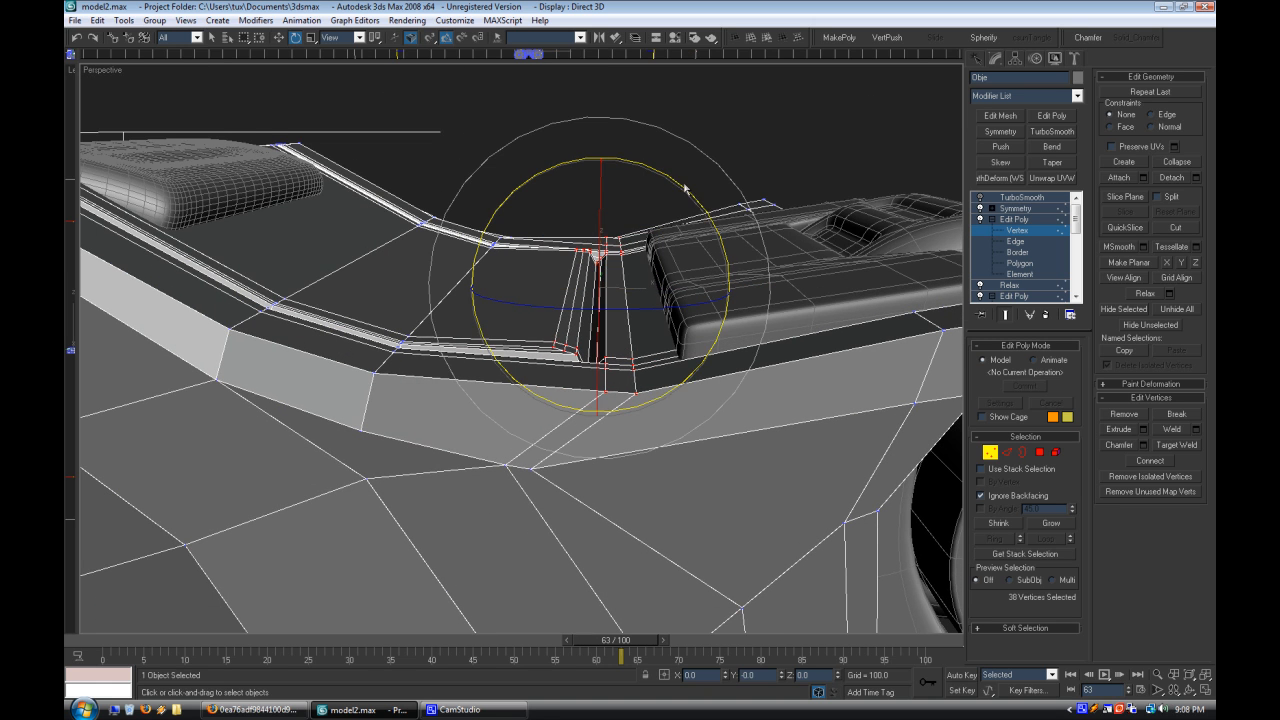
{"action": "left_click", "coordinate": [672, 173]}
Step: Move the single vertex on the body's side below the band corner away from its close neighbor, toward the hinge
{"action": "middle_click_drag", "start_coordinate": [672, 173], "coordinate": [560, 390], "text": "alt"}
{"action": "scroll", "coordinate": [403, 354], "scroll_direction": "up", "scroll_amount": 2}
{"action": "left_click", "coordinate": [548, 356]}
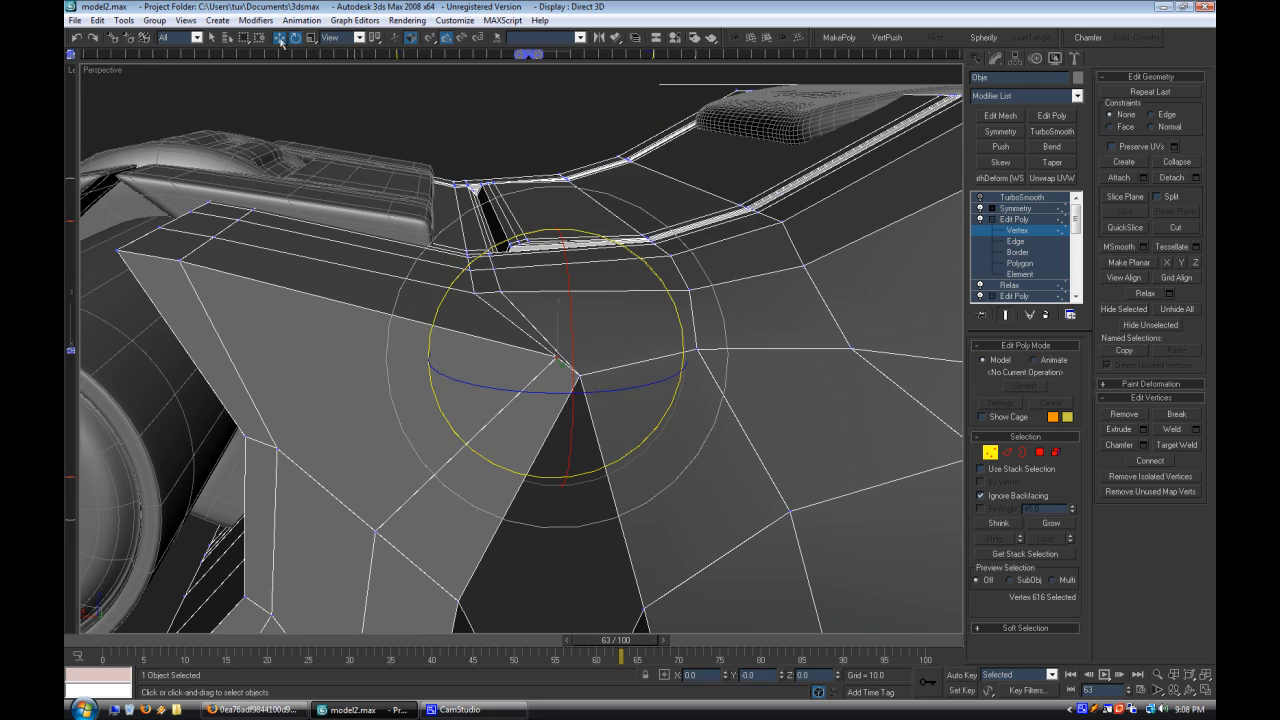
{"action": "key", "text": "w"}
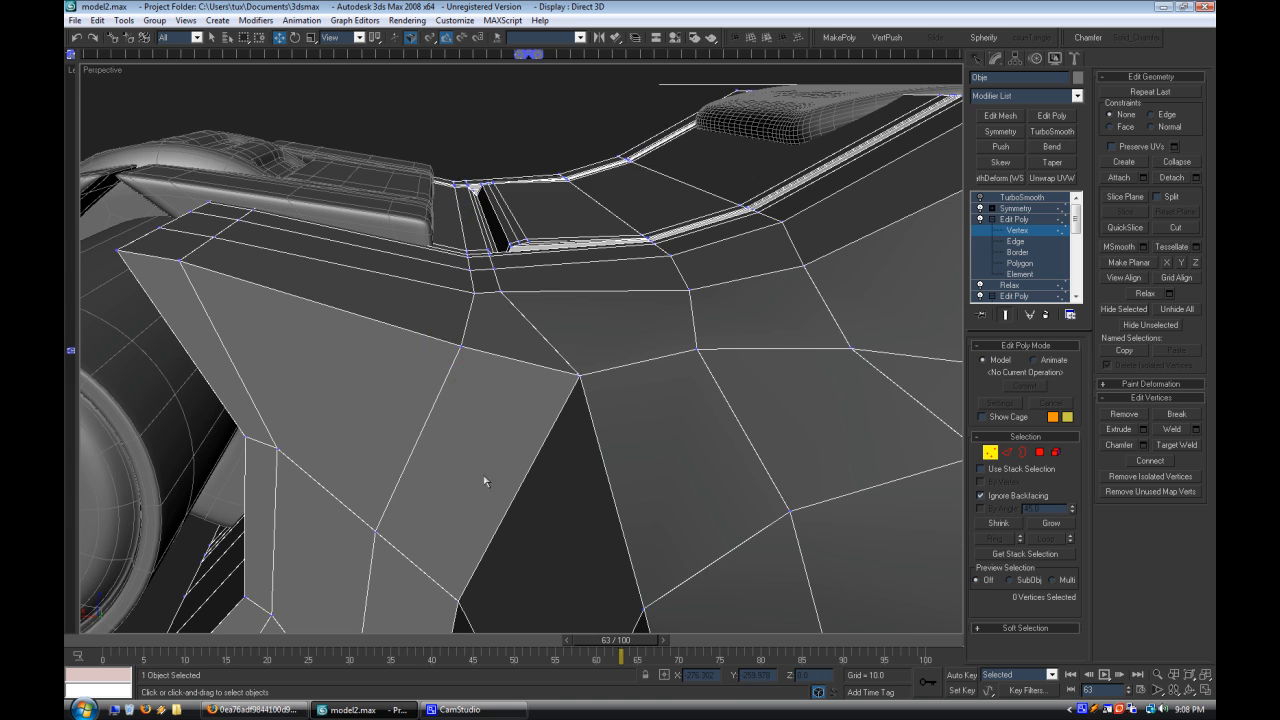
{"action": "middle_click_drag", "start_coordinate": [485, 481], "coordinate": [477, 450], "text": "alt"}
Step: Leave vertex editing, turn TurboSmooth on, hide edged faces and compare the smoothed binoculars with the browser image
{"action": "left_click", "coordinate": [1021, 220]}
{"action": "left_click", "coordinate": [1006, 206]}
{"action": "left_click", "coordinate": [981, 197]}
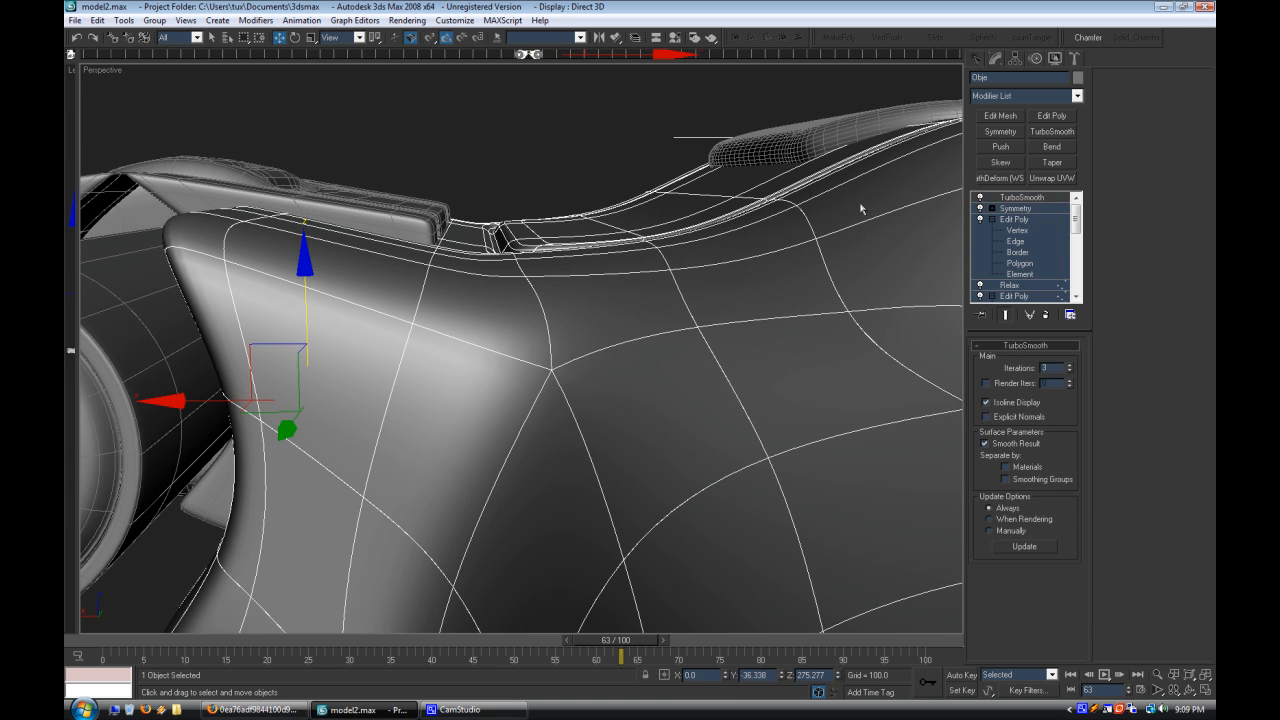
{"action": "left_click", "coordinate": [600, 130]}
{"action": "right_click", "coordinate": [92, 71]}
{"action": "left_click", "coordinate": [130, 141]}
{"action": "middle_click_drag", "start_coordinate": [206, 374], "coordinate": [262, 467], "text": "alt"}
{"action": "scroll", "coordinate": [257, 459], "scroll_direction": "down", "scroll_amount": 5}
{"action": "left_click", "coordinate": [257, 709]}
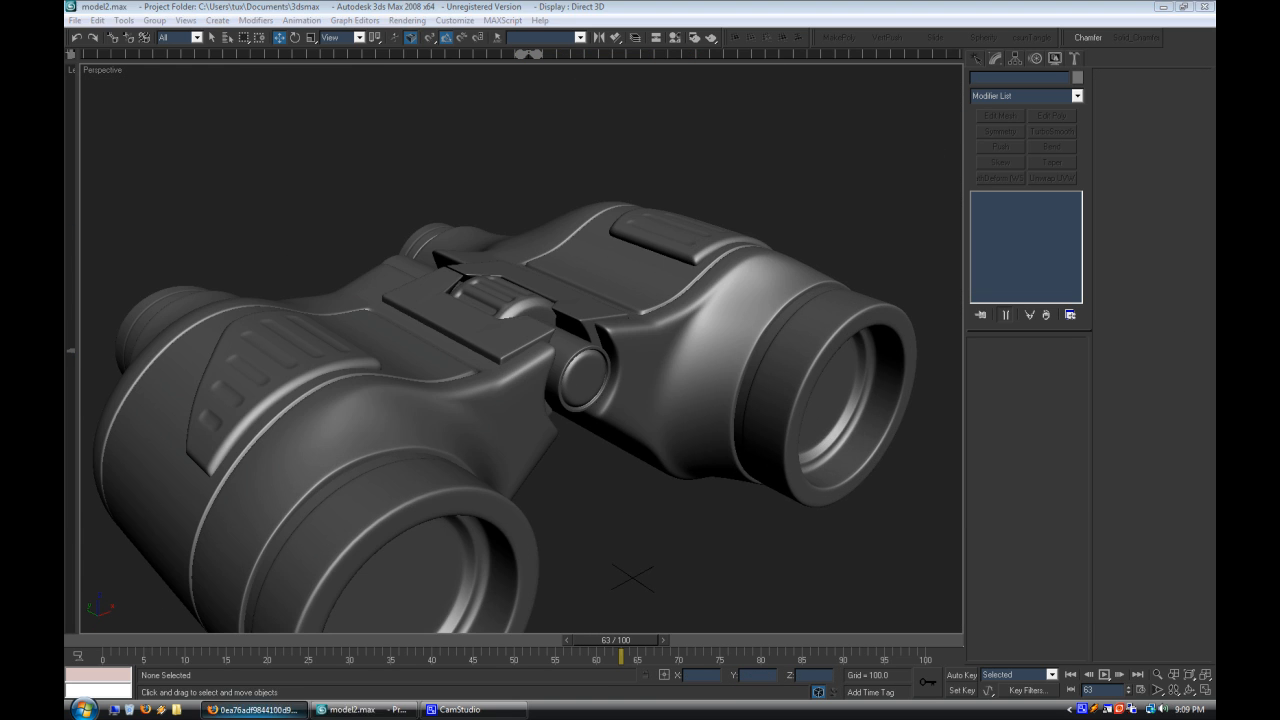
{"action": "left_click", "coordinate": [352, 709]}
Step: Select the body beside the hinge, enter vertex editing and turn TurboSmooth off
{"action": "middle_click_drag", "start_coordinate": [443, 526], "coordinate": [418, 433], "text": "alt"}
{"action": "scroll", "coordinate": [418, 433], "scroll_direction": "up", "scroll_amount": 5}
{"action": "left_click", "coordinate": [418, 433]}
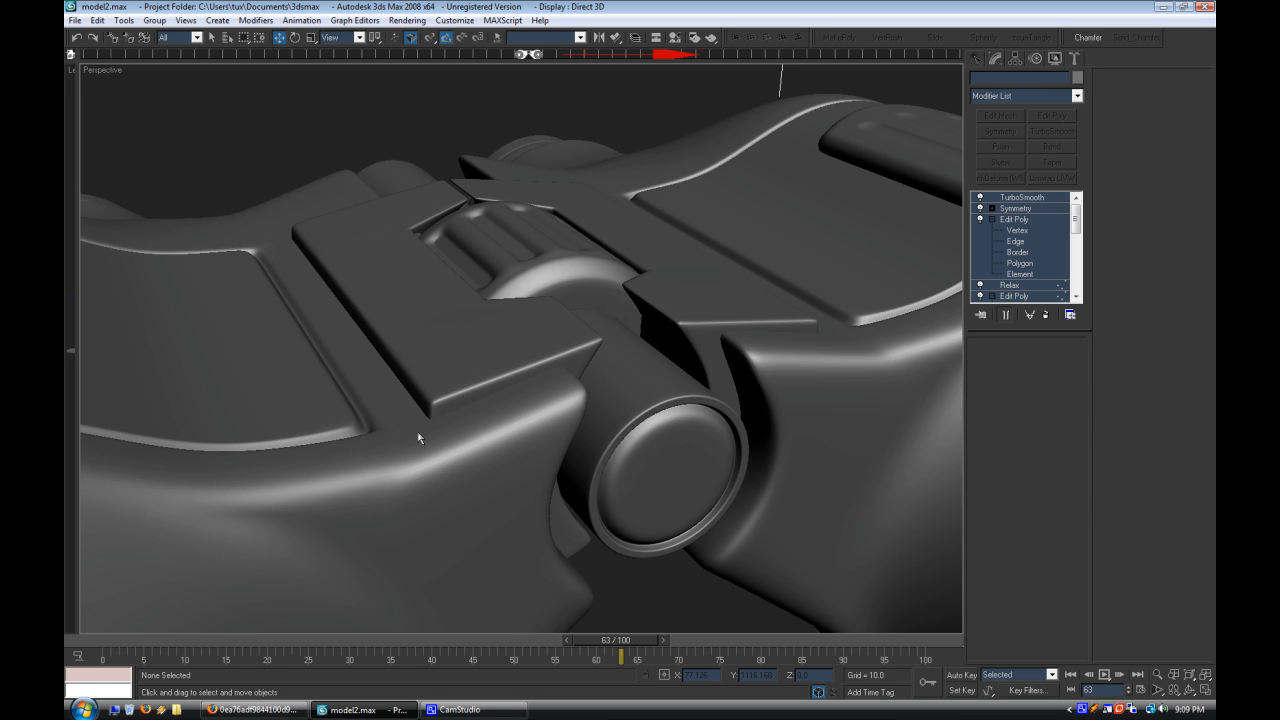
{"action": "key", "text": "1"}
{"action": "left_click", "coordinate": [980, 197]}
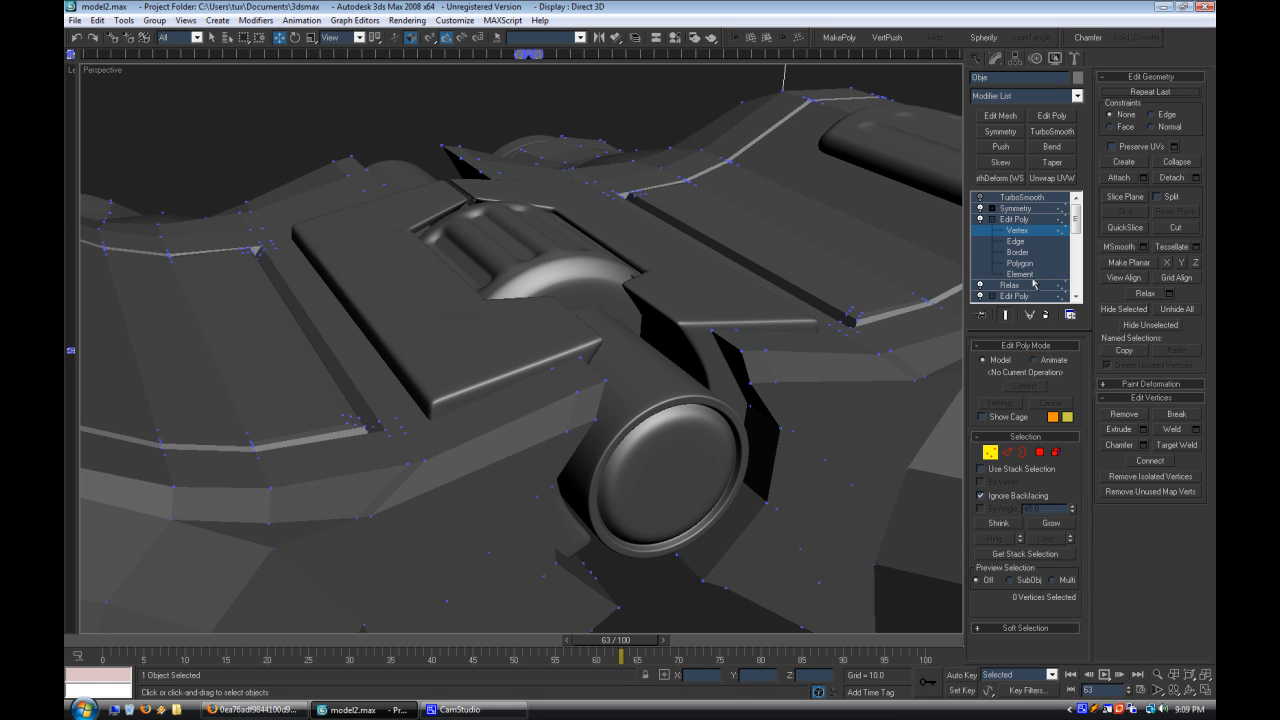
Step: Show edged faces, select the loop vertices along the band's hinge-side end and move them in X
{"action": "middle_click_drag", "start_coordinate": [392, 421], "coordinate": [254, 390], "text": "alt"}
{"action": "left_click_drag", "start_coordinate": [254, 390], "coordinate": [293, 425]}
{"action": "right_click", "coordinate": [104, 72]}
{"action": "left_click", "coordinate": [148, 147]}
{"action": "middle_click_drag", "start_coordinate": [260, 335], "coordinate": [555, 320], "text": "alt"}
{"action": "left_click_drag", "start_coordinate": [555, 319], "coordinate": [726, 400]}
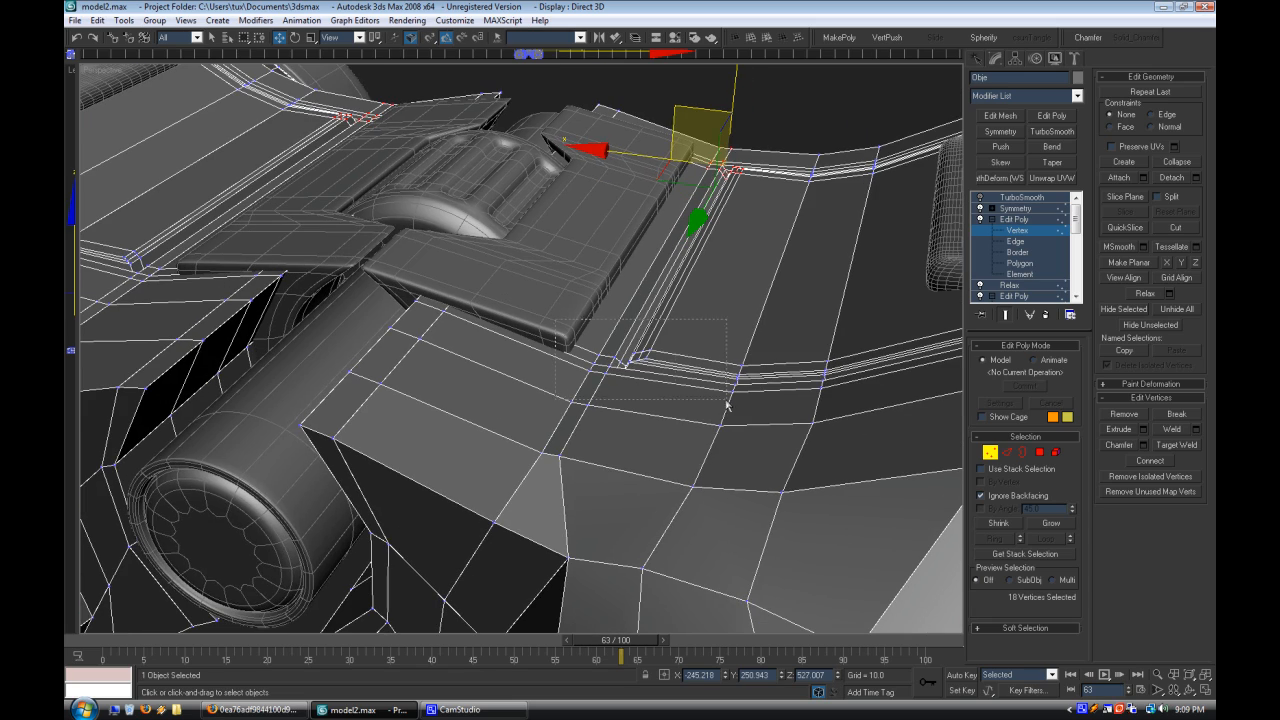
{"action": "left_click_drag", "start_coordinate": [514, 469], "coordinate": [513, 471], "text": "ctrl"}
{"action": "middle_click_drag", "start_coordinate": [515, 471], "coordinate": [551, 348], "text": "alt"}
{"action": "left_click_drag", "start_coordinate": [528, 234], "coordinate": [485, 236]}
Step: Reposition the individual vertices on the body's side below the band corner
{"action": "left_click", "coordinate": [605, 378]}
{"action": "middle_click_drag", "start_coordinate": [583, 490], "coordinate": [535, 425]}
{"action": "left_click", "coordinate": [389, 357]}
{"action": "middle_click_drag", "start_coordinate": [620, 425], "coordinate": [380, 432], "text": "alt"}
{"action": "left_click", "coordinate": [298, 413]}
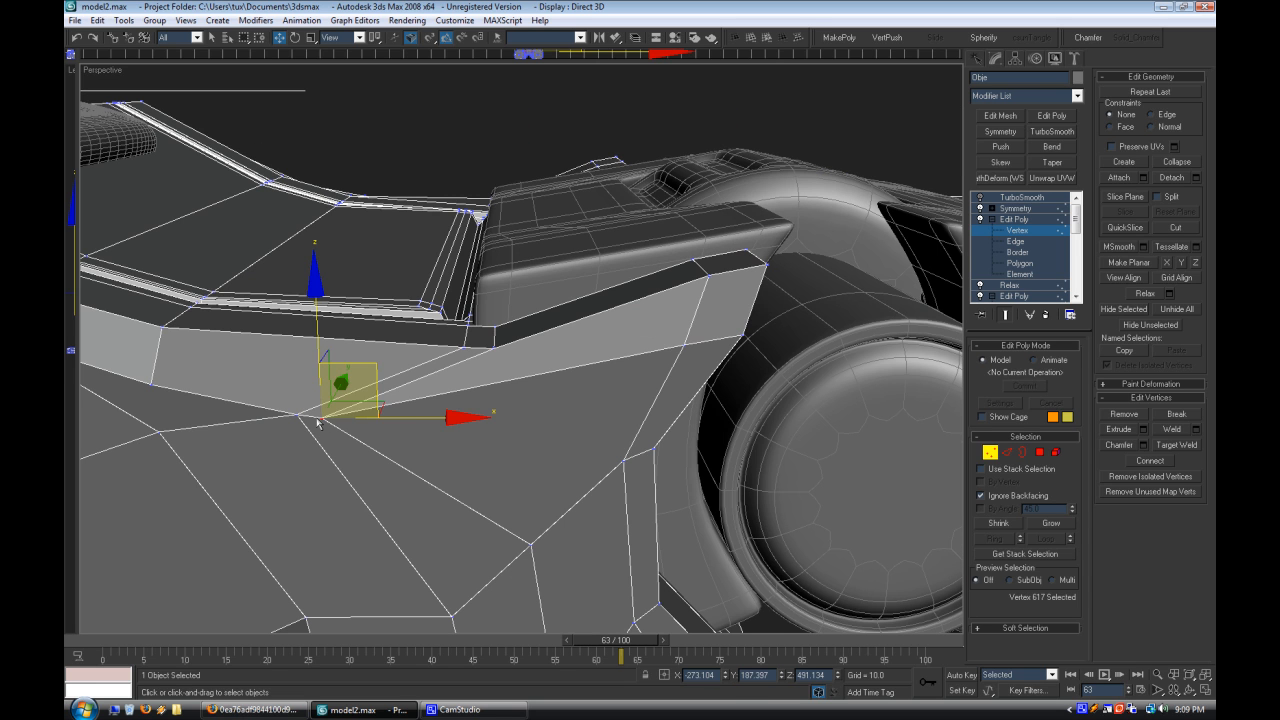
{"action": "left_click_drag", "start_coordinate": [424, 421], "coordinate": [556, 478]}
Step: Leave vertex editing, turn TurboSmooth on, deselect the body and hide edged faces
{"action": "left_click", "coordinate": [1016, 208]}
{"action": "left_click", "coordinate": [1008, 198]}
{"action": "left_click", "coordinate": [980, 198]}
{"action": "left_click", "coordinate": [640, 225]}
{"action": "left_click", "coordinate": [430, 116]}
{"action": "right_click", "coordinate": [104, 73]}
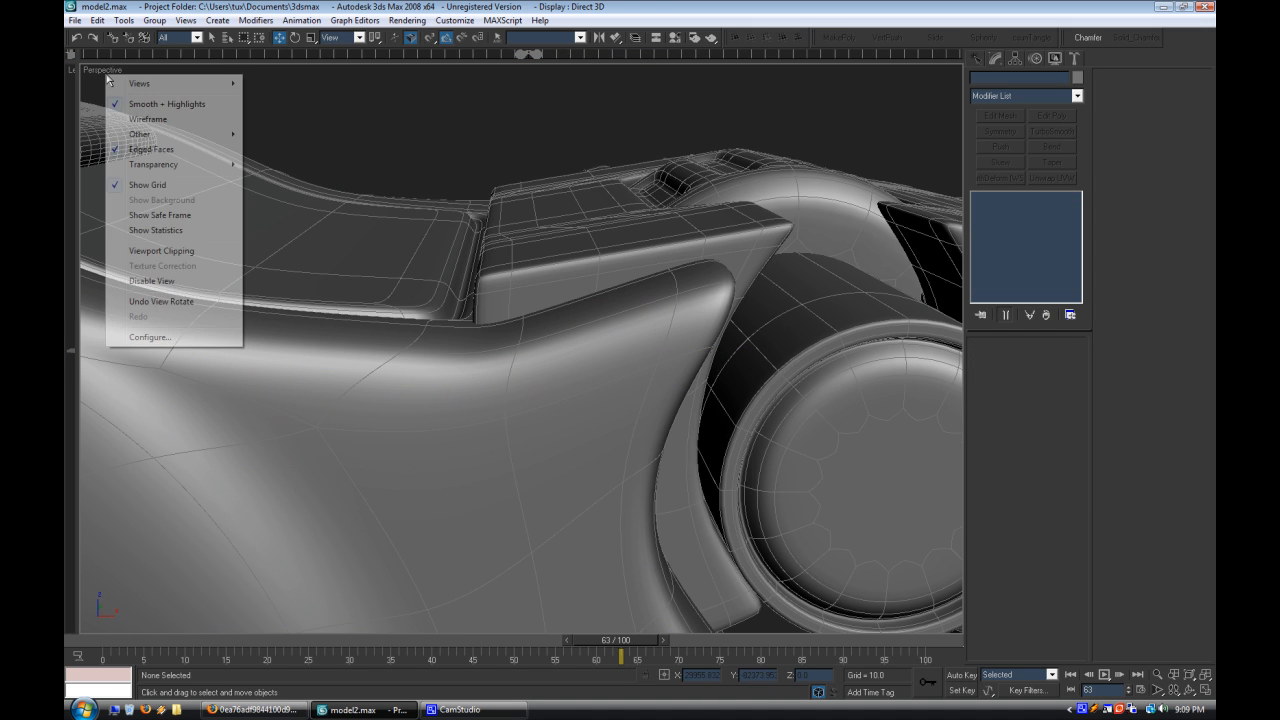
{"action": "left_click", "coordinate": [146, 149]}
Step: Examine the whole smoothed binoculars from several angles and check the browser image again
{"action": "scroll", "coordinate": [251, 420], "scroll_direction": "down", "scroll_amount": 3}
{"action": "middle_click_drag", "start_coordinate": [251, 420], "coordinate": [408, 483], "text": "alt"}
{"action": "scroll", "coordinate": [389, 456], "scroll_direction": "down", "scroll_amount": 3}
{"action": "scroll", "coordinate": [408, 483], "scroll_direction": "up", "scroll_amount": 3}
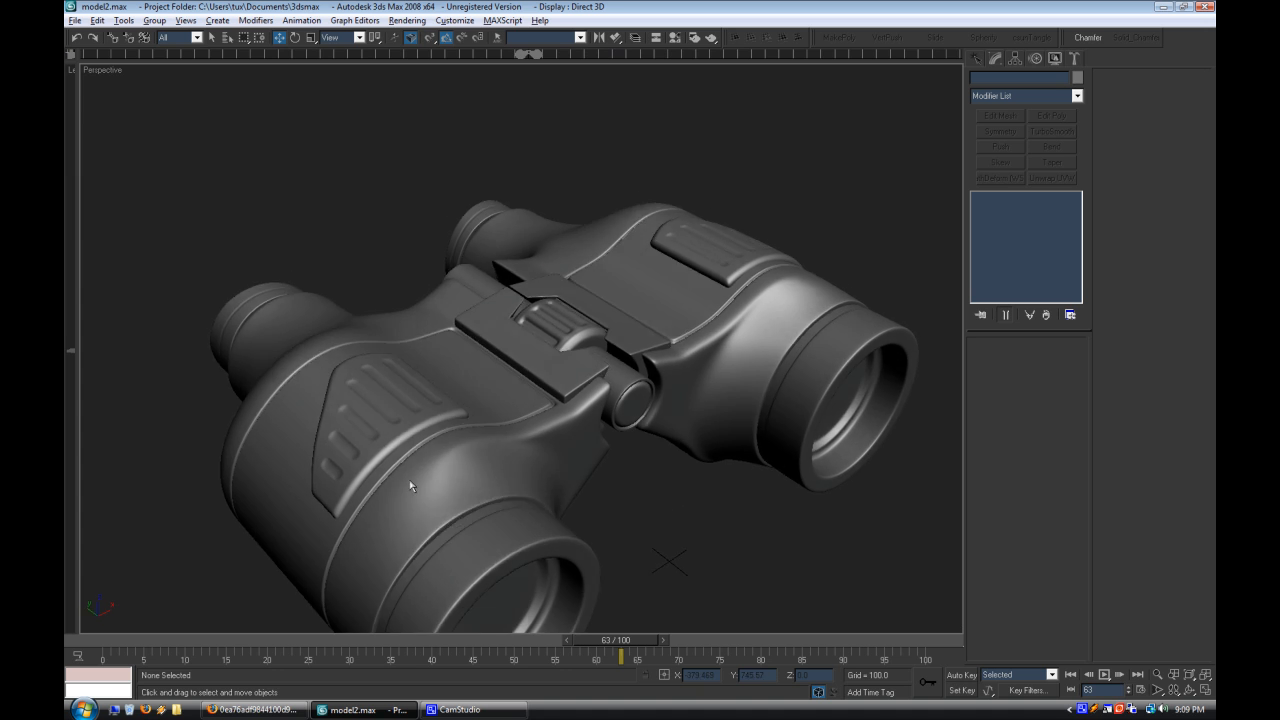
{"action": "scroll", "coordinate": [420, 472], "scroll_direction": "down", "scroll_amount": 1}
{"action": "middle_click_drag", "start_coordinate": [548, 508], "coordinate": [548, 369], "text": "alt"}
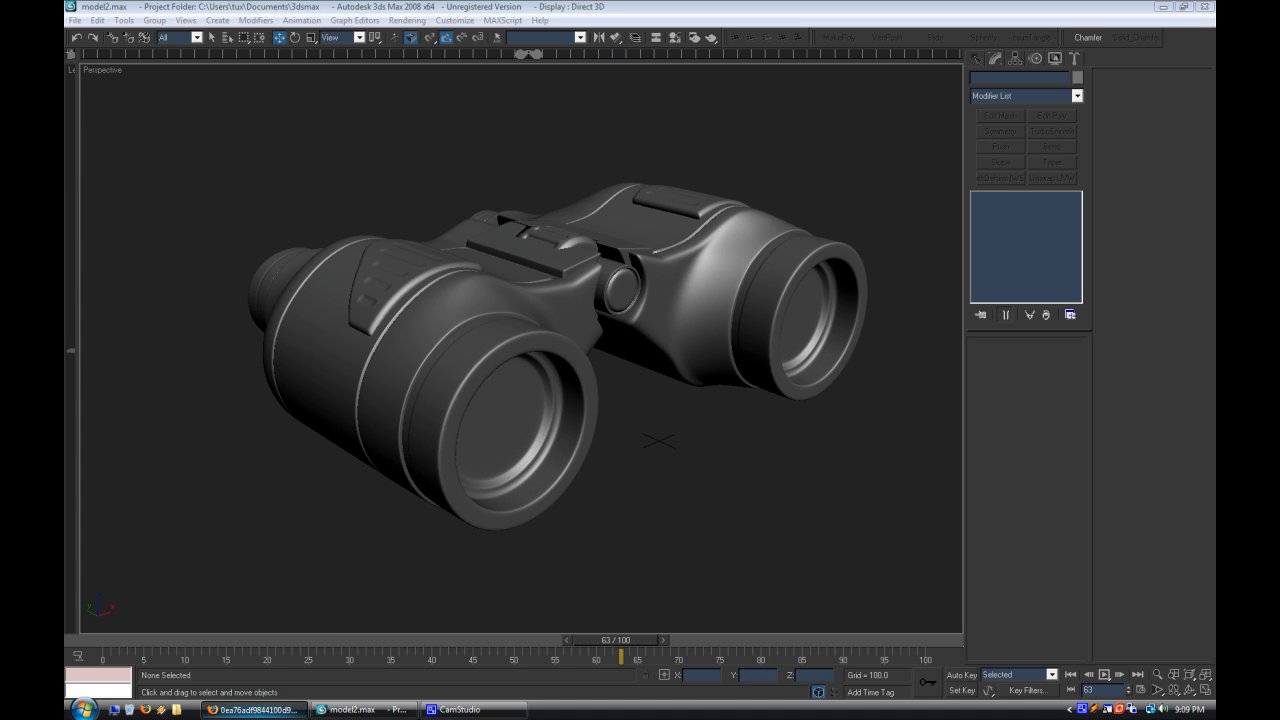
{"action": "key", "text": "alt+Tab"}
{"action": "key", "text": "alt+Tab"}
Step: Select the front objective barrel, enter edge editing, show edged faces and turn its TurboSmooth off
{"action": "scroll", "coordinate": [630, 413], "scroll_direction": "up", "scroll_amount": 5}
{"action": "left_click", "coordinate": [630, 413]}
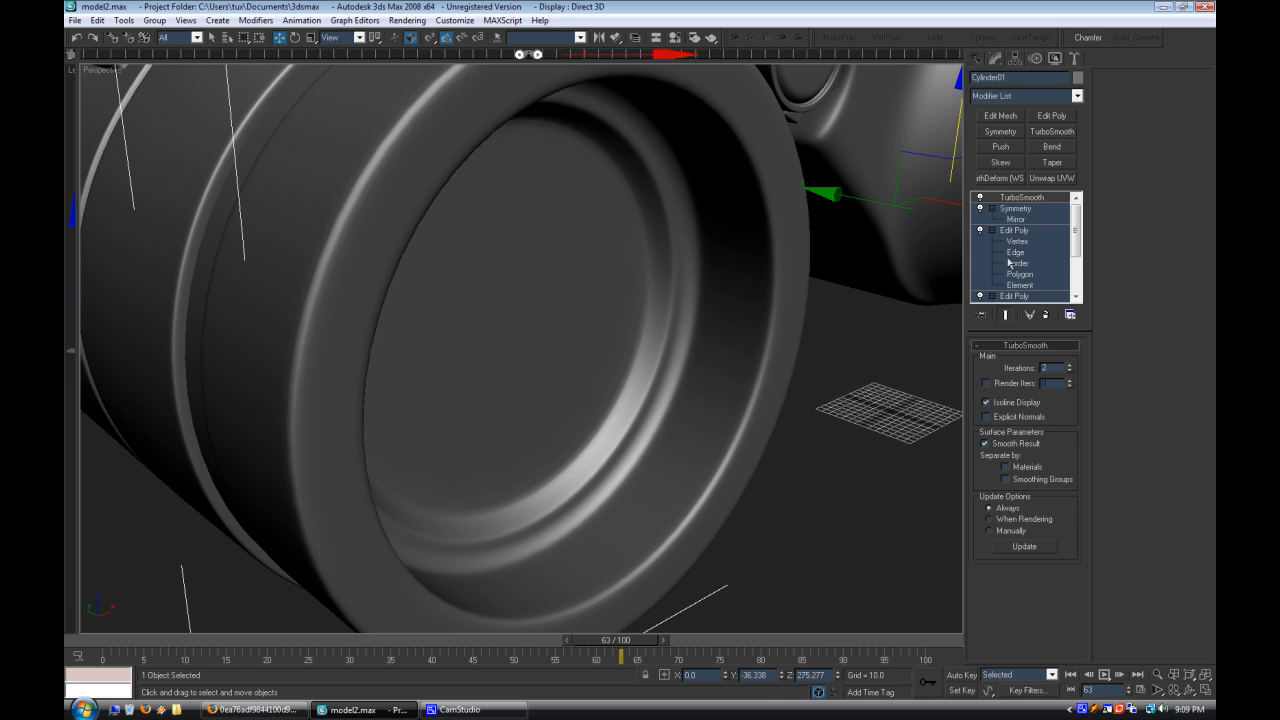
{"action": "left_click", "coordinate": [1012, 252]}
{"action": "right_click", "coordinate": [102, 70]}
{"action": "left_click", "coordinate": [150, 146]}
{"action": "scroll", "coordinate": [484, 311], "scroll_direction": "up", "scroll_amount": 3}
{"action": "left_click", "coordinate": [979, 197]}
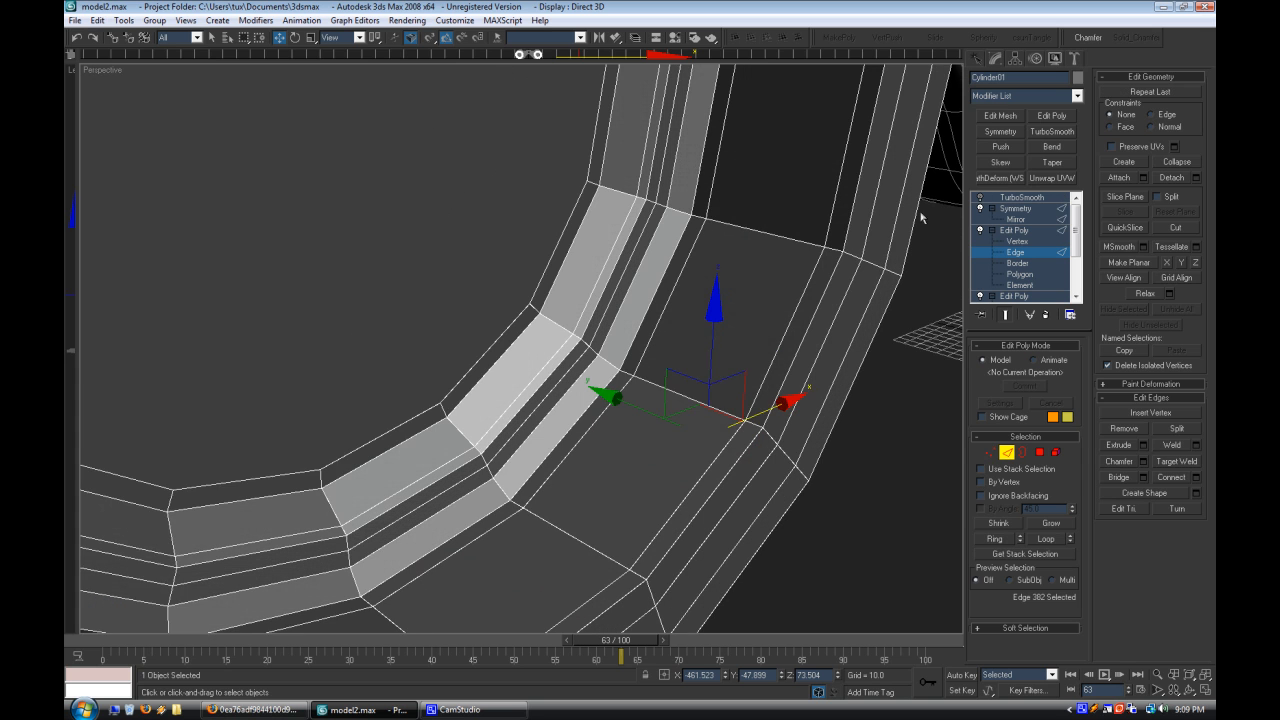
Step: Connect the barrel's inner wall edge ring with four segments and extrude the new loops with height -10.3 and base width 28.775
{"action": "middle_click_drag", "start_coordinate": [631, 370], "coordinate": [638, 349]}
{"action": "key", "text": "alt+r"}
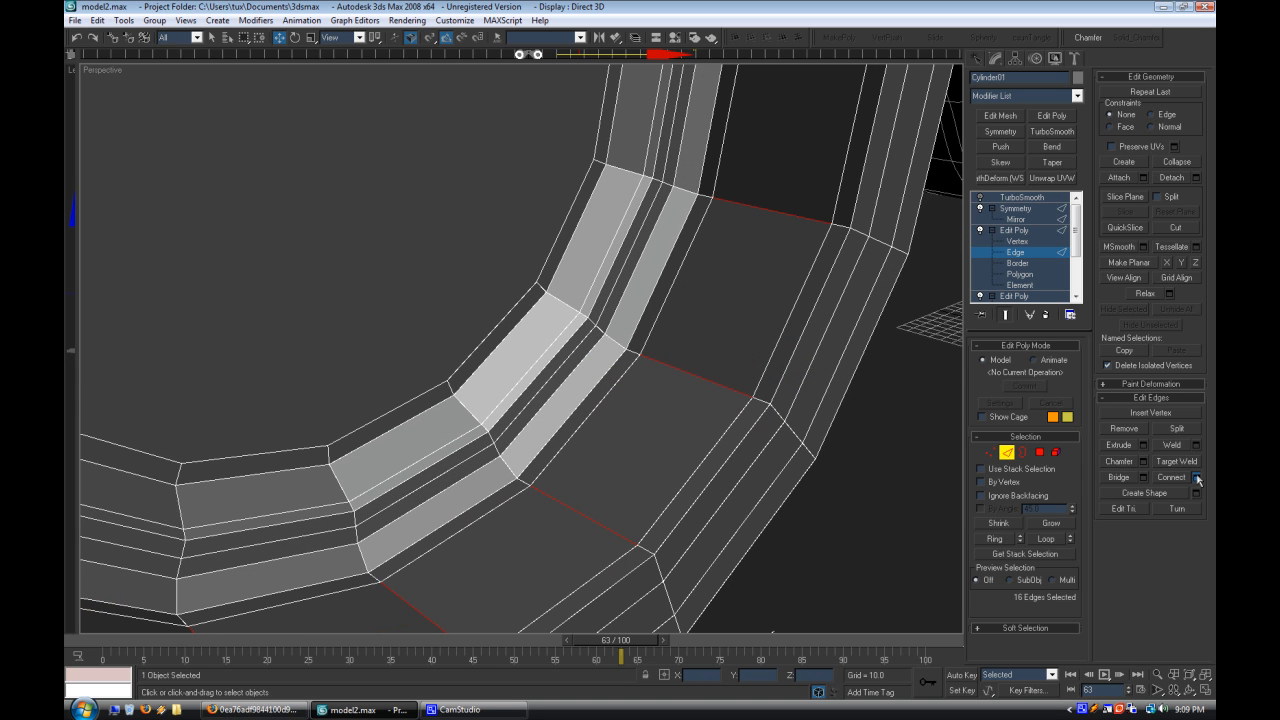
{"action": "left_click", "coordinate": [1196, 477]}
{"action": "left_click", "coordinate": [635, 401]}
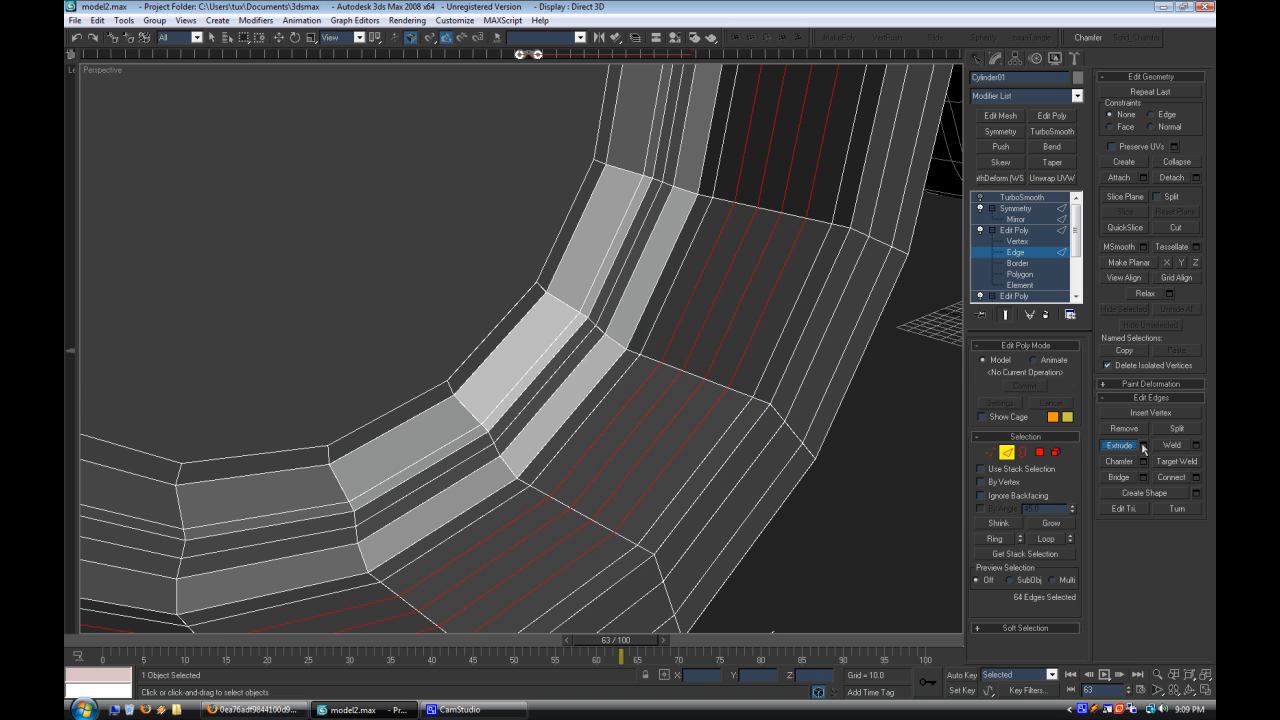
{"action": "left_click", "coordinate": [1143, 446]}
{"action": "left_click", "coordinate": [639, 403]}
Step: Select the border loops of the inner wall grooves and extrude them with height 0 and base width 7.481
{"action": "scroll", "coordinate": [610, 250], "scroll_direction": "up", "scroll_amount": 5}
{"action": "left_click", "coordinate": [578, 243]}
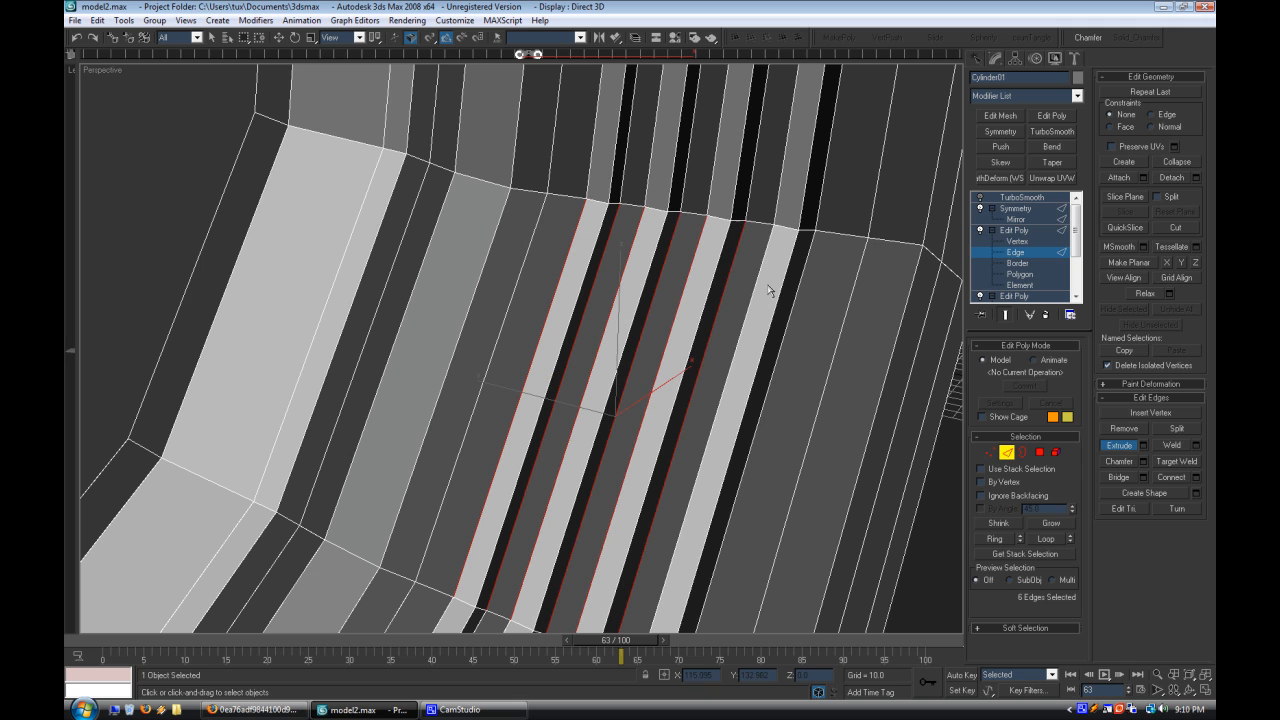
{"action": "left_click", "coordinate": [1197, 483]}
{"action": "left_click", "coordinate": [640, 401]}
{"action": "left_click", "coordinate": [1143, 446]}
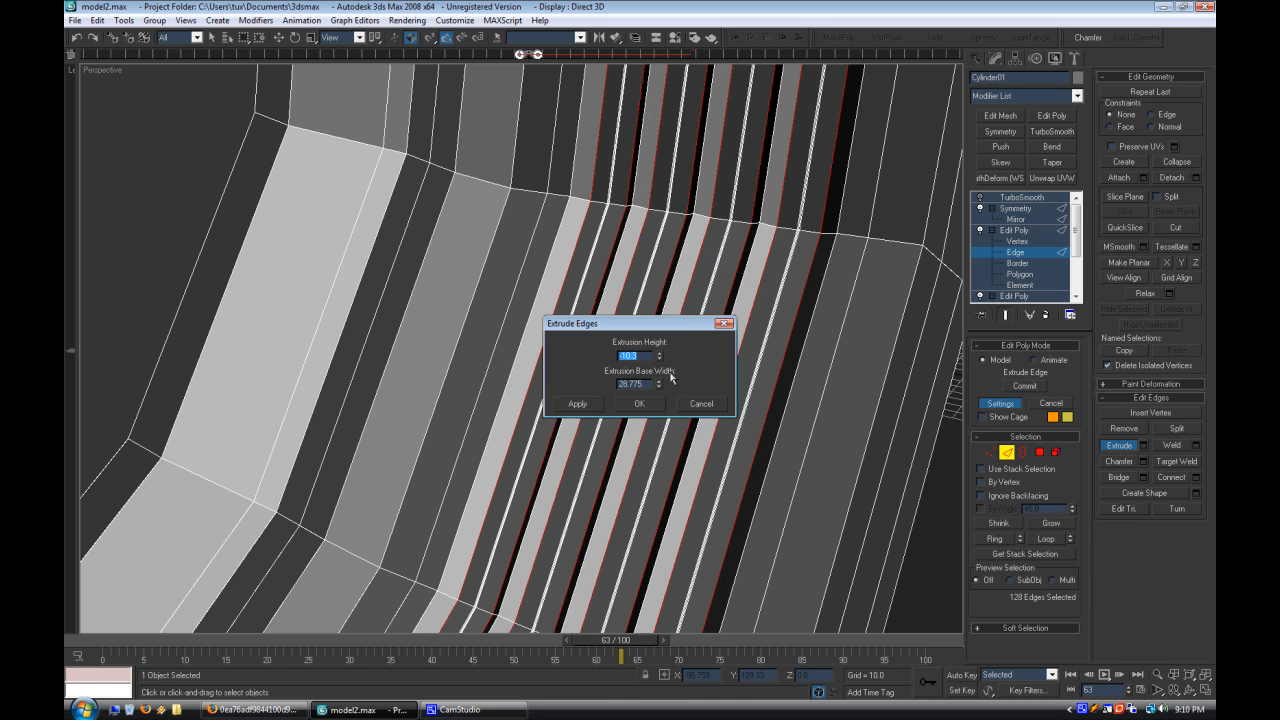
{"action": "left_click_drag", "start_coordinate": [658, 383], "coordinate": [652, 396]}
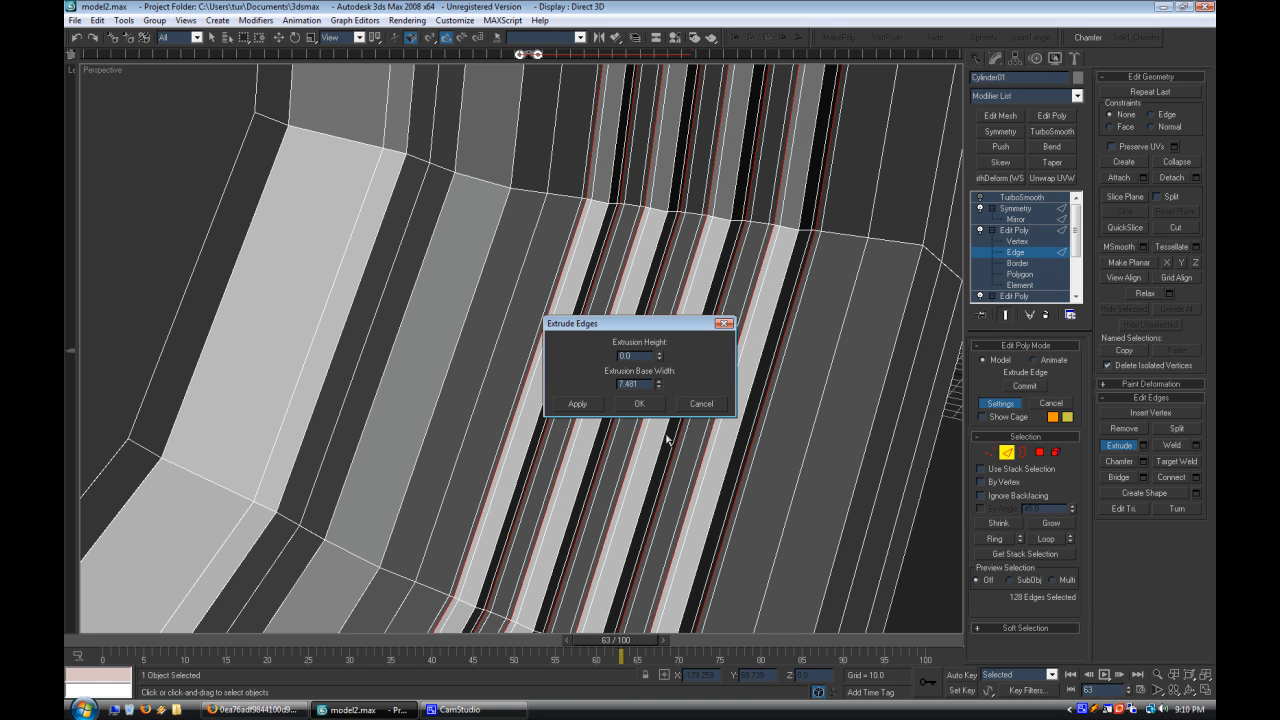
{"action": "left_click", "coordinate": [639, 403]}
Step: Turn TurboSmooth on and bevel the front lens polygon as a group with height 43.85 and outline amount -1.03
{"action": "left_click", "coordinate": [1021, 197]}
{"action": "left_click", "coordinate": [760, 437]}
{"action": "left_click", "coordinate": [265, 195]}
{"action": "left_click", "coordinate": [1034, 274]}
{"action": "left_click", "coordinate": [355, 270]}
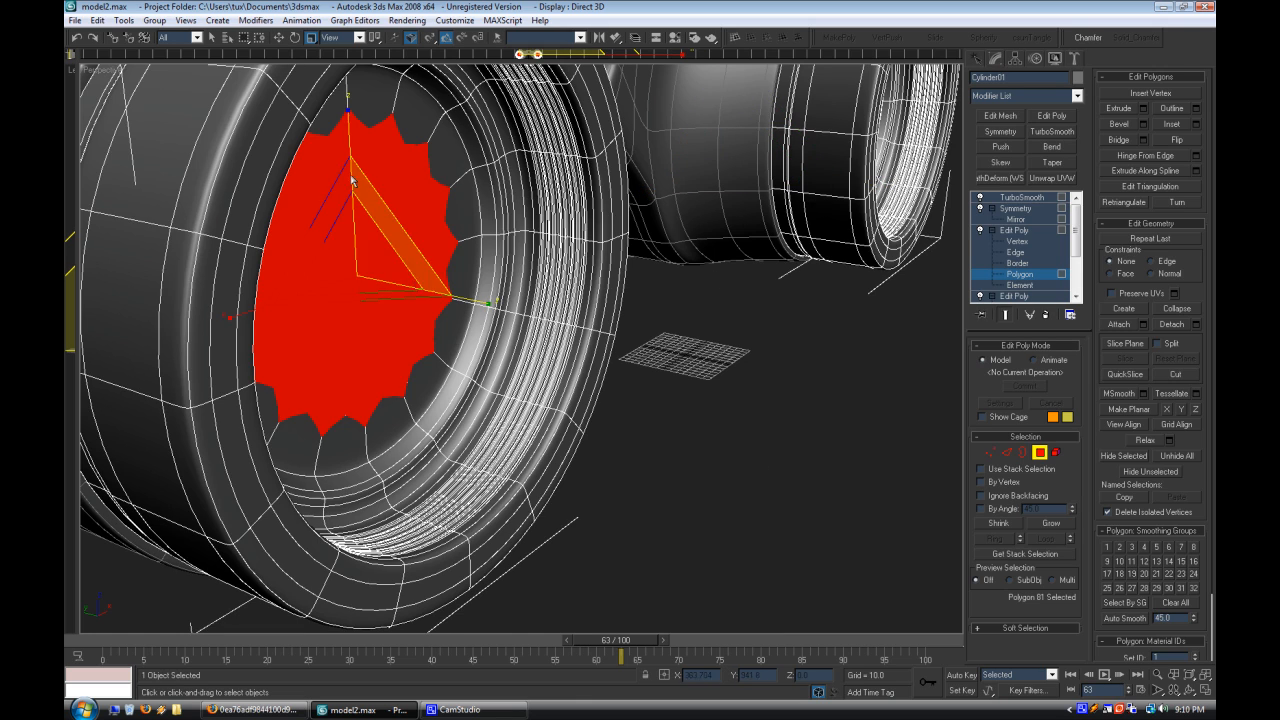
{"action": "middle_click_drag", "start_coordinate": [312, 78], "coordinate": [708, 393], "text": "alt"}
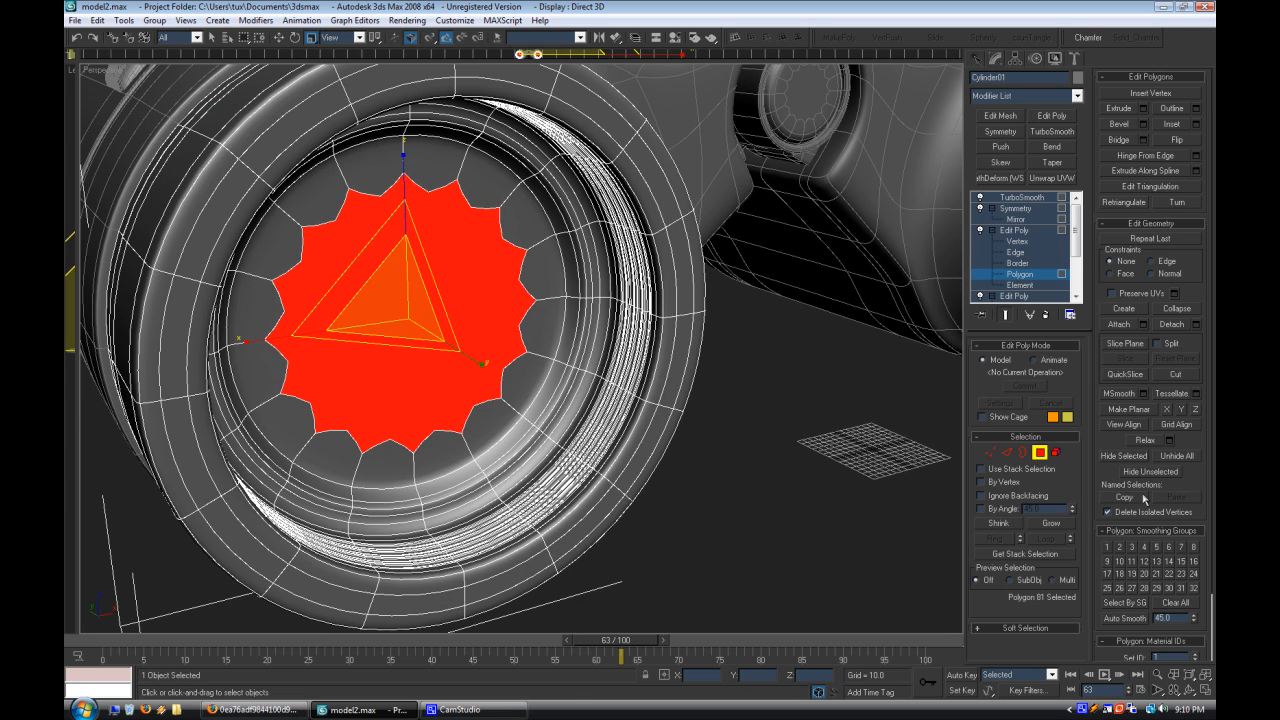
{"action": "left_click", "coordinate": [1143, 124]}
{"action": "left_click_drag", "start_coordinate": [704, 356], "coordinate": [704, 225]}
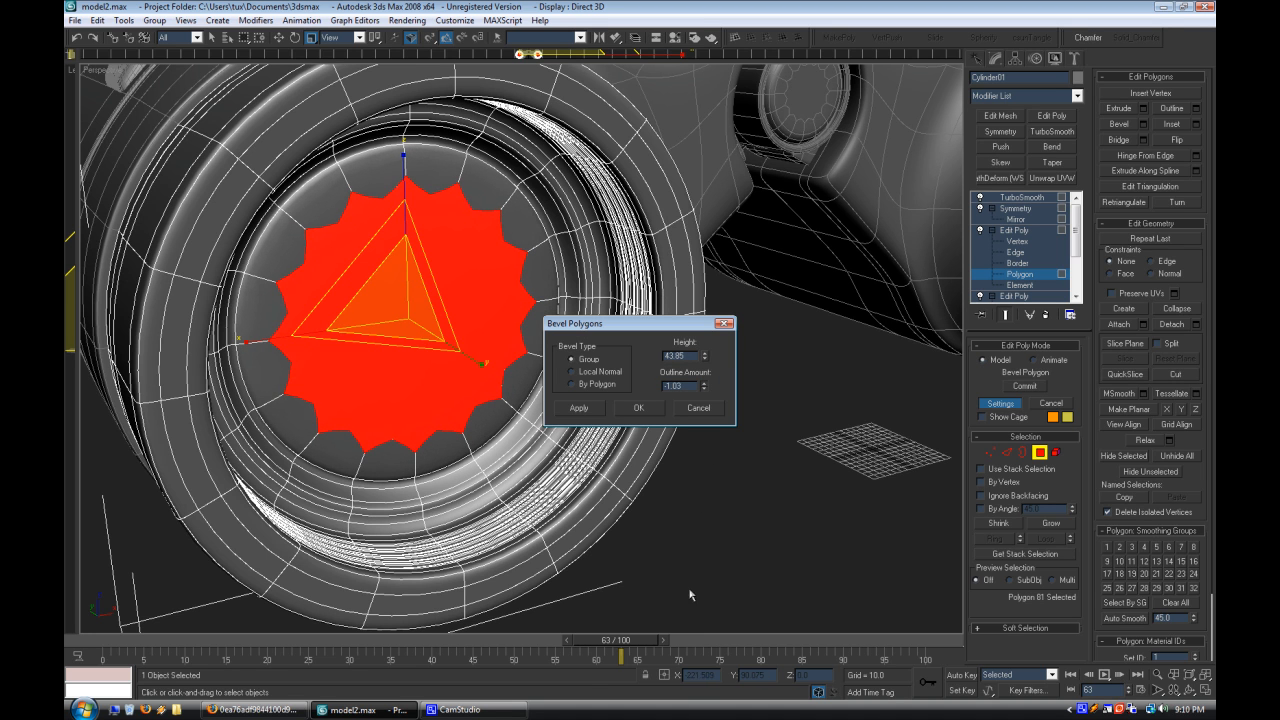
{"action": "left_click", "coordinate": [640, 408]}
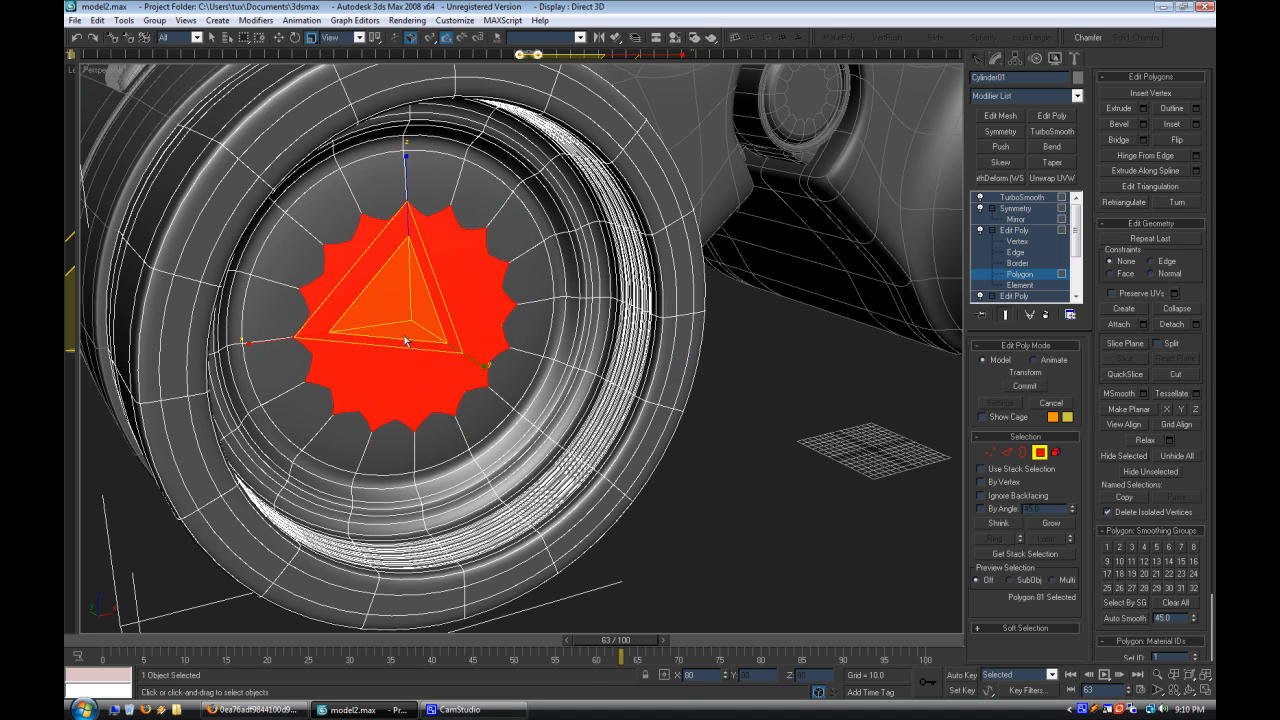
Step: Turn TurboSmooth off and scale down the beveled lens polygon
{"action": "left_click", "coordinate": [979, 198]}
{"action": "left_click_drag", "start_coordinate": [393, 294], "coordinate": [397, 314]}
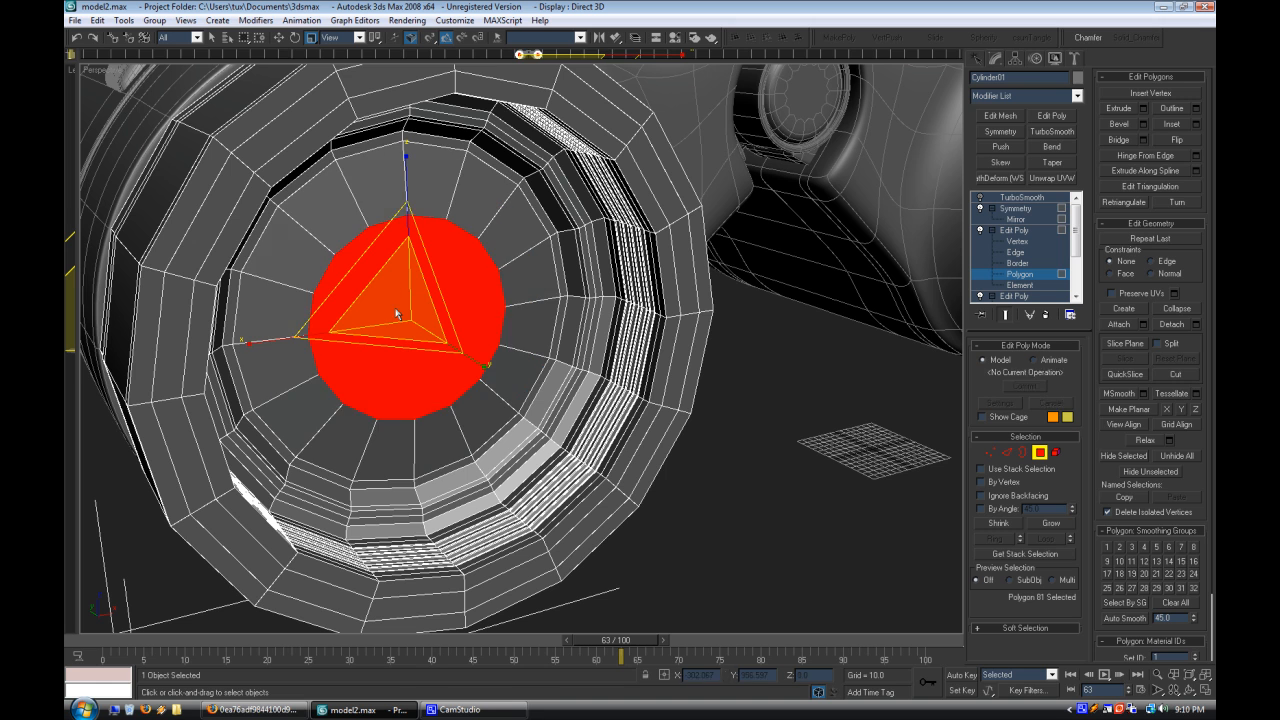
{"action": "left_click", "coordinate": [279, 37]}
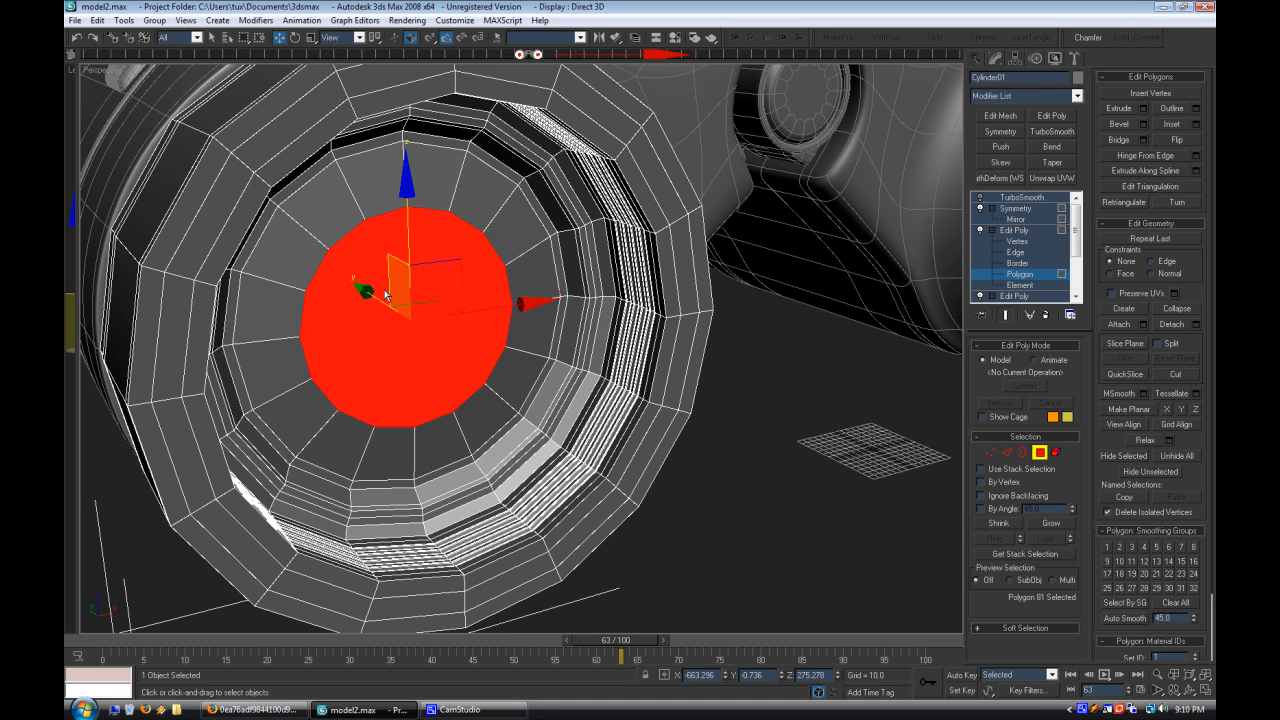
Step: Leave polygon editing, turn TurboSmooth on, hide edged faces and examine the smoothed lens and inner grooves
{"action": "left_click", "coordinate": [1023, 231]}
{"action": "left_click", "coordinate": [1014, 209]}
{"action": "left_click", "coordinate": [1008, 198]}
{"action": "left_click", "coordinate": [980, 198]}
{"action": "left_click", "coordinate": [837, 397]}
{"action": "right_click", "coordinate": [108, 82]}
{"action": "right_click", "coordinate": [87, 71]}
{"action": "left_click", "coordinate": [137, 146]}
{"action": "scroll", "coordinate": [330, 345], "scroll_direction": "down", "scroll_amount": 5}
{"action": "scroll", "coordinate": [370, 362], "scroll_direction": "up", "scroll_amount": 5}
{"action": "middle_click_drag", "start_coordinate": [405, 372], "coordinate": [481, 402], "text": "alt"}
Step: Select the objective barrel again, enter edge editing, show edged faces and turn TurboSmooth off
{"action": "left_click", "coordinate": [886, 290]}
{"action": "left_click", "coordinate": [1024, 256]}
{"action": "right_click", "coordinate": [102, 74]}
{"action": "left_click", "coordinate": [143, 146]}
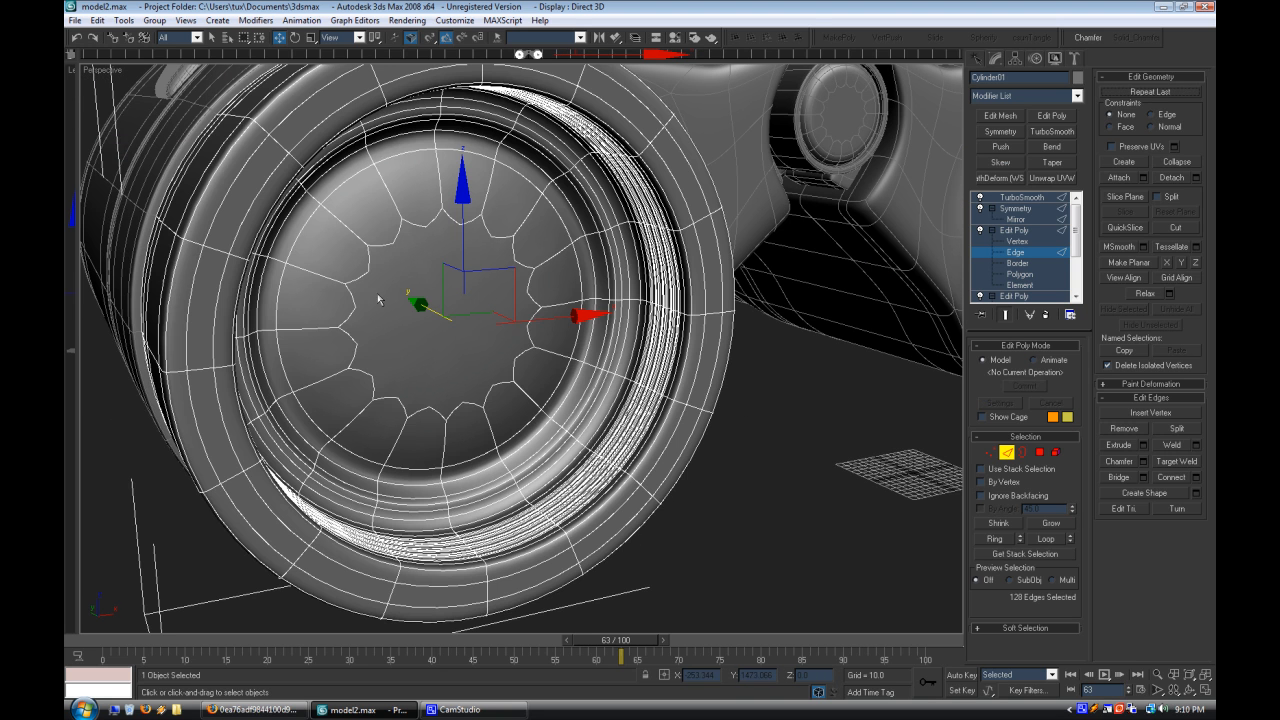
{"action": "left_click", "coordinate": [980, 198]}
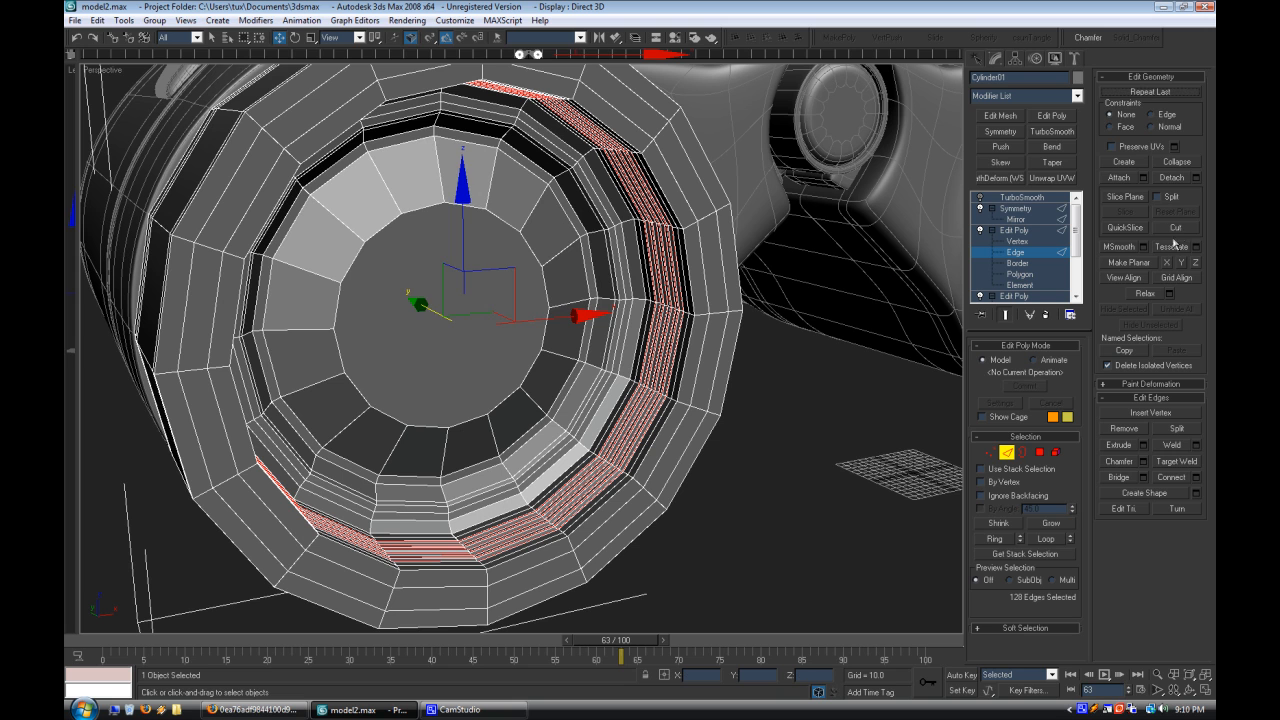
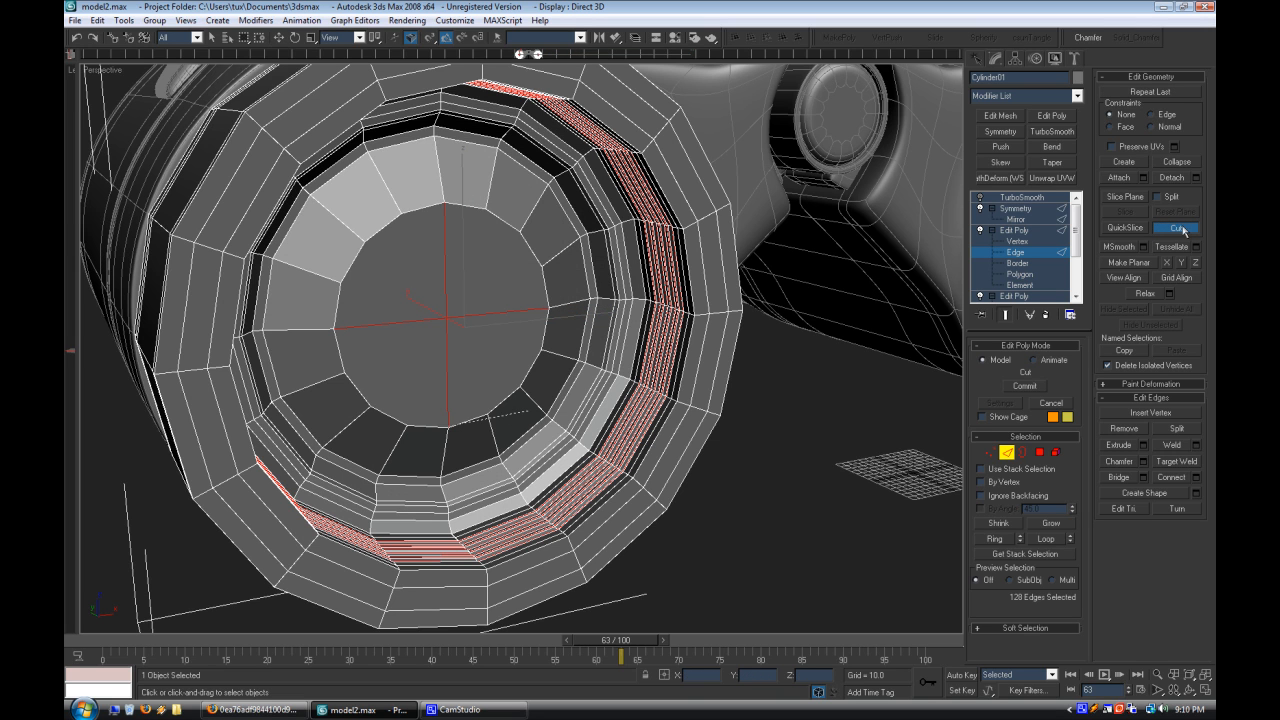
Step: Select the ring of radial edges around the lens face and connect them with 1 segment to add a supporting edge loop
{"action": "key", "text": "w"}
{"action": "left_click", "coordinate": [536, 211]}
{"action": "key", "text": "alt+r"}
{"action": "left_click", "coordinate": [1196, 477]}
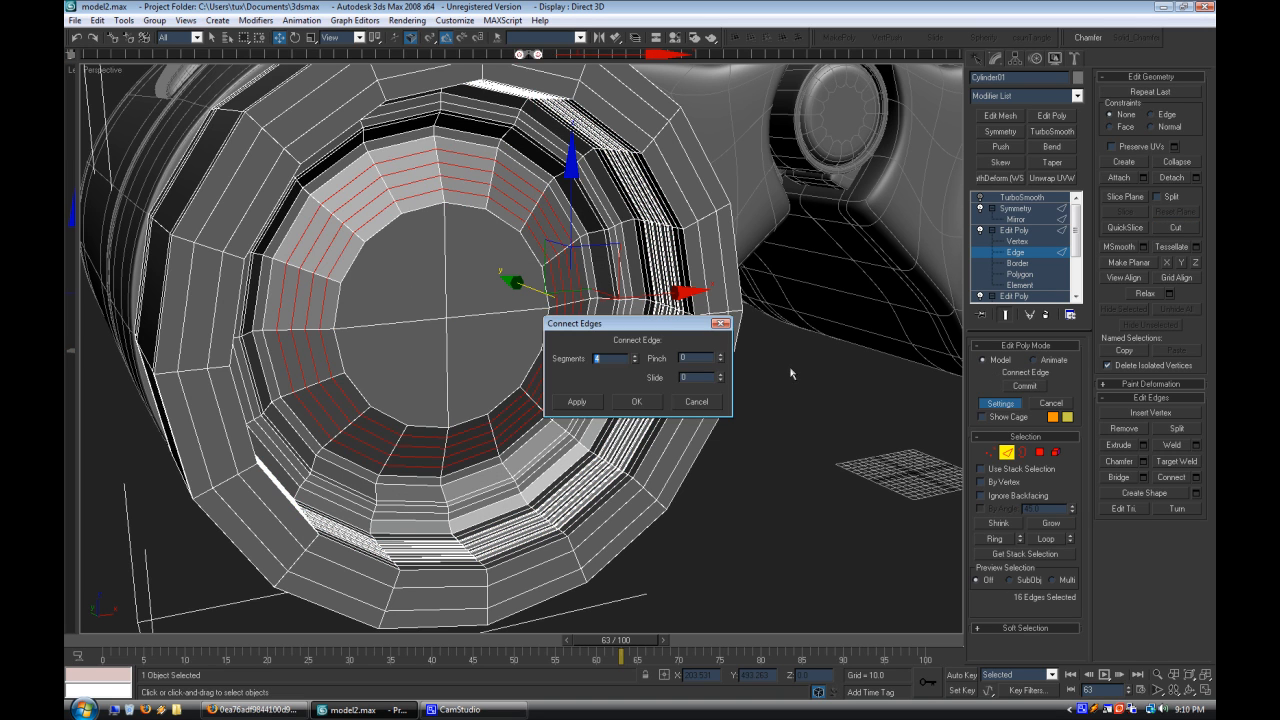
{"action": "right_click", "coordinate": [635, 361]}
{"action": "left_click", "coordinate": [653, 401]}
{"action": "key", "text": "1"}
{"action": "left_click", "coordinate": [445, 366]}
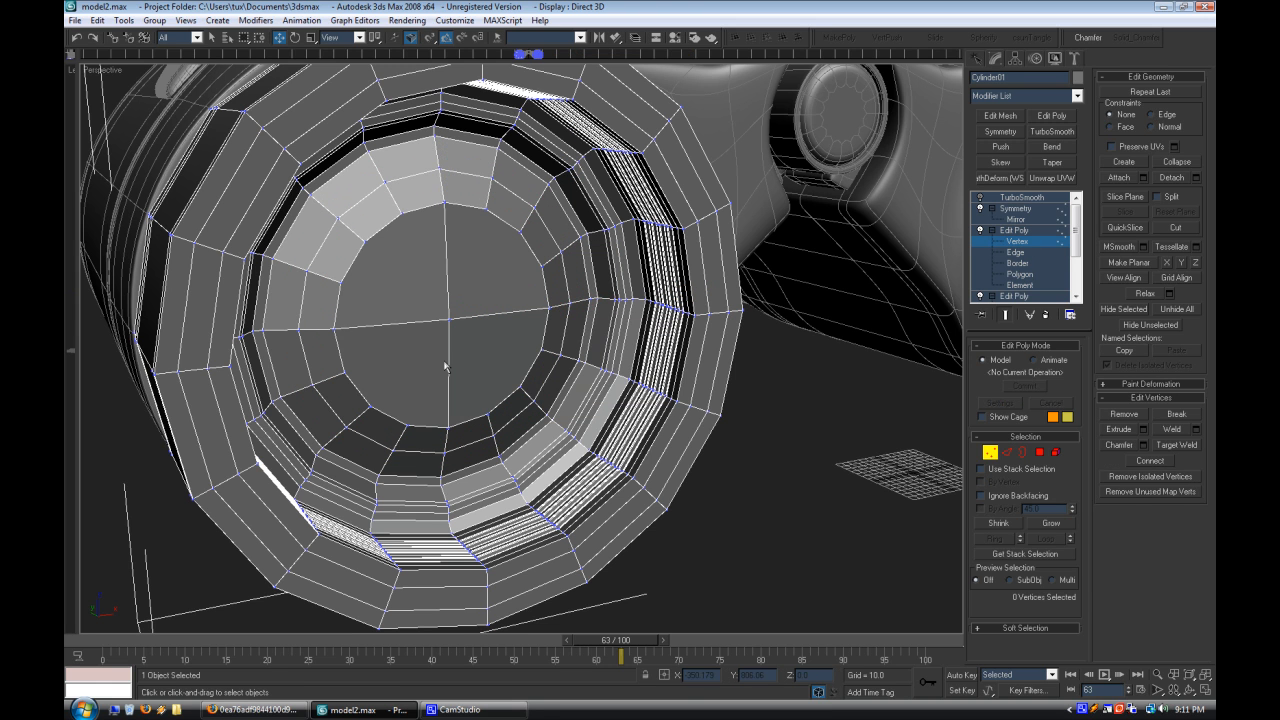
{"action": "left_click", "coordinate": [1012, 253]}
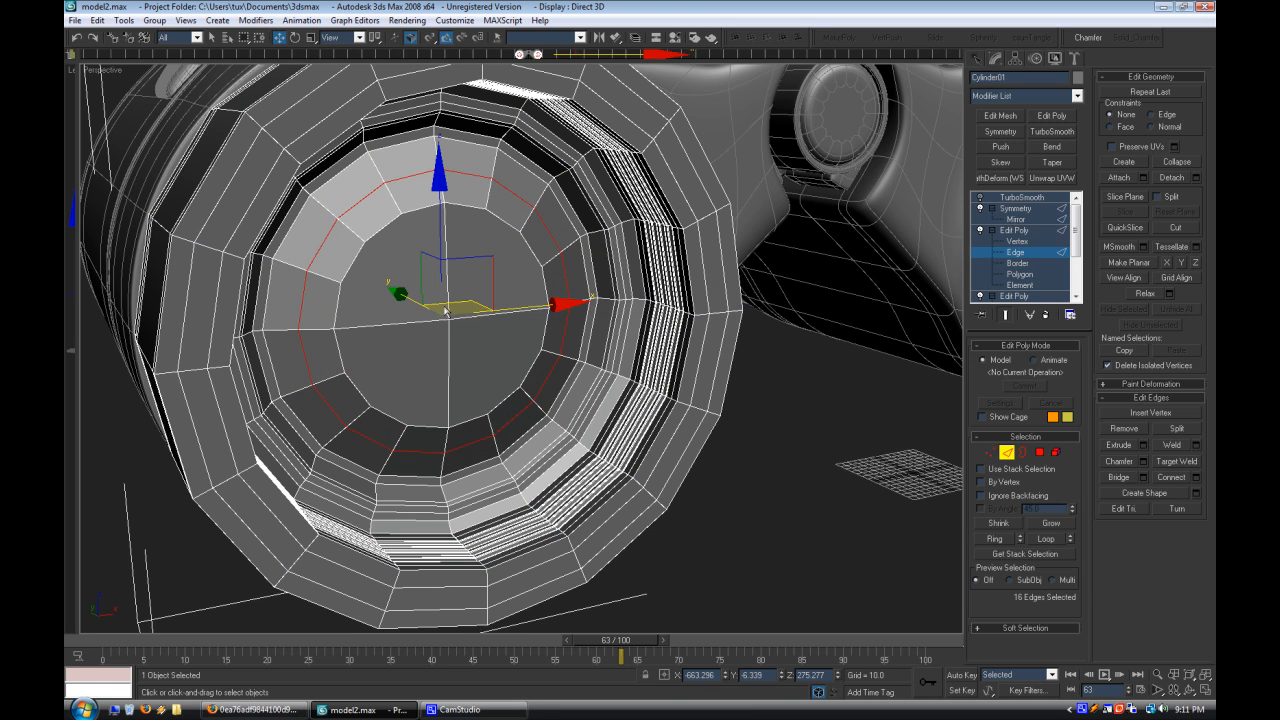
Step: Leave edge editing, turn TurboSmooth on, hide edged faces and examine the smoothed lens
{"action": "left_click", "coordinate": [1021, 229]}
{"action": "left_click", "coordinate": [1017, 198]}
{"action": "left_click", "coordinate": [980, 198]}
{"action": "left_click", "coordinate": [848, 411]}
{"action": "right_click", "coordinate": [113, 70]}
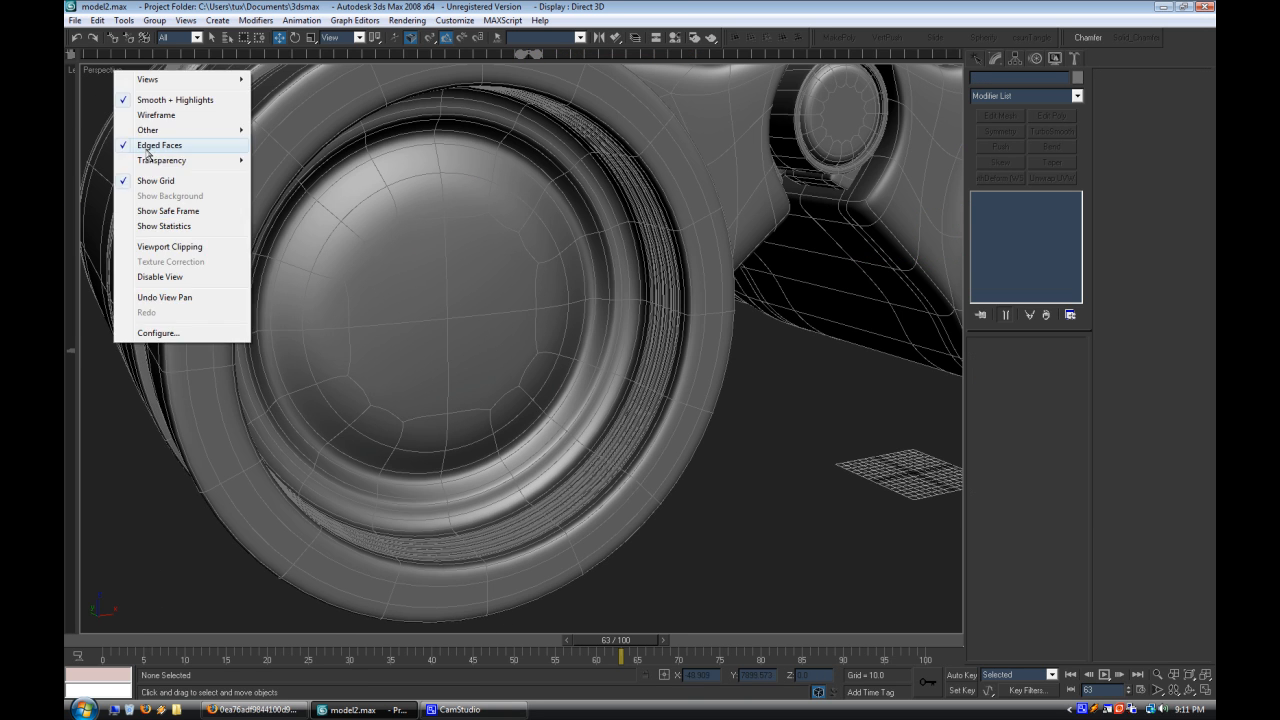
{"action": "left_click", "coordinate": [159, 145]}
{"action": "scroll", "coordinate": [334, 294], "scroll_direction": "down", "scroll_amount": 8}
{"action": "scroll", "coordinate": [509, 343], "scroll_direction": "up", "scroll_amount": 10}
Step: Select the objective barrel, enter polygon editing and scale the central lens polygons down to about 53%
{"action": "left_click", "coordinate": [509, 343]}
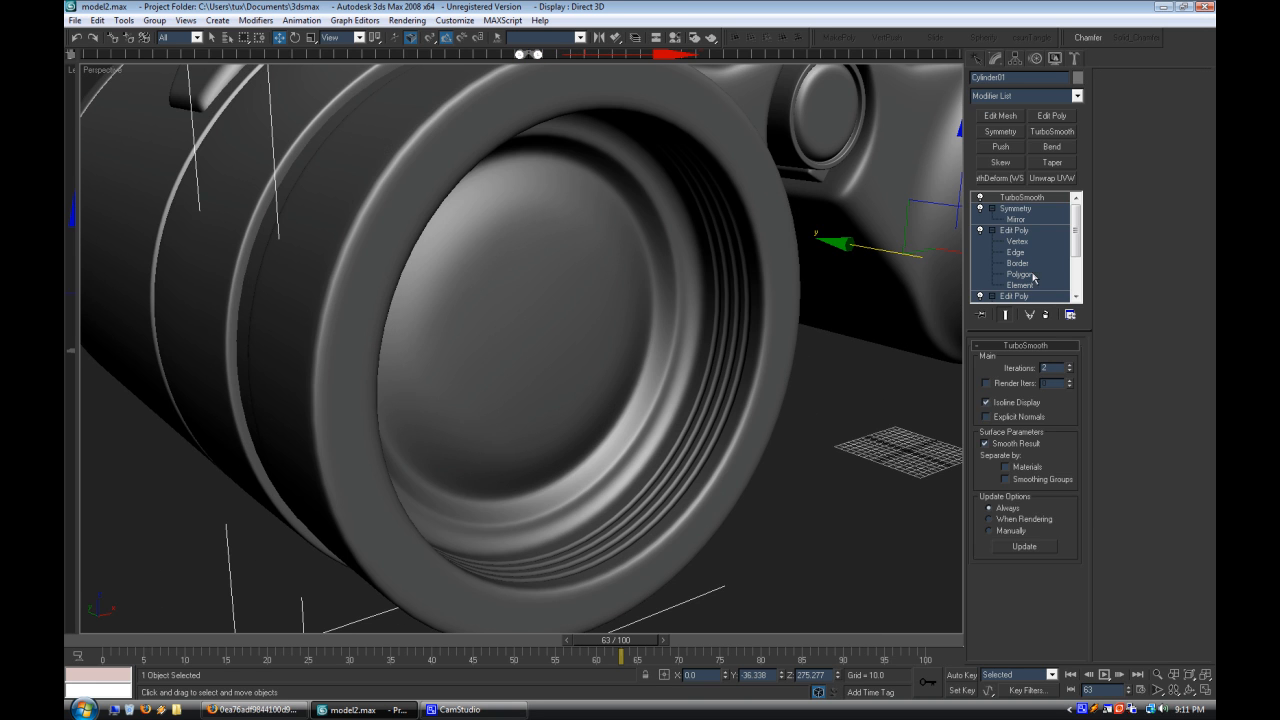
{"action": "left_click", "coordinate": [1020, 274]}
{"action": "left_click", "coordinate": [310, 38]}
{"action": "left_click_drag", "start_coordinate": [539, 332], "coordinate": [540, 378]}
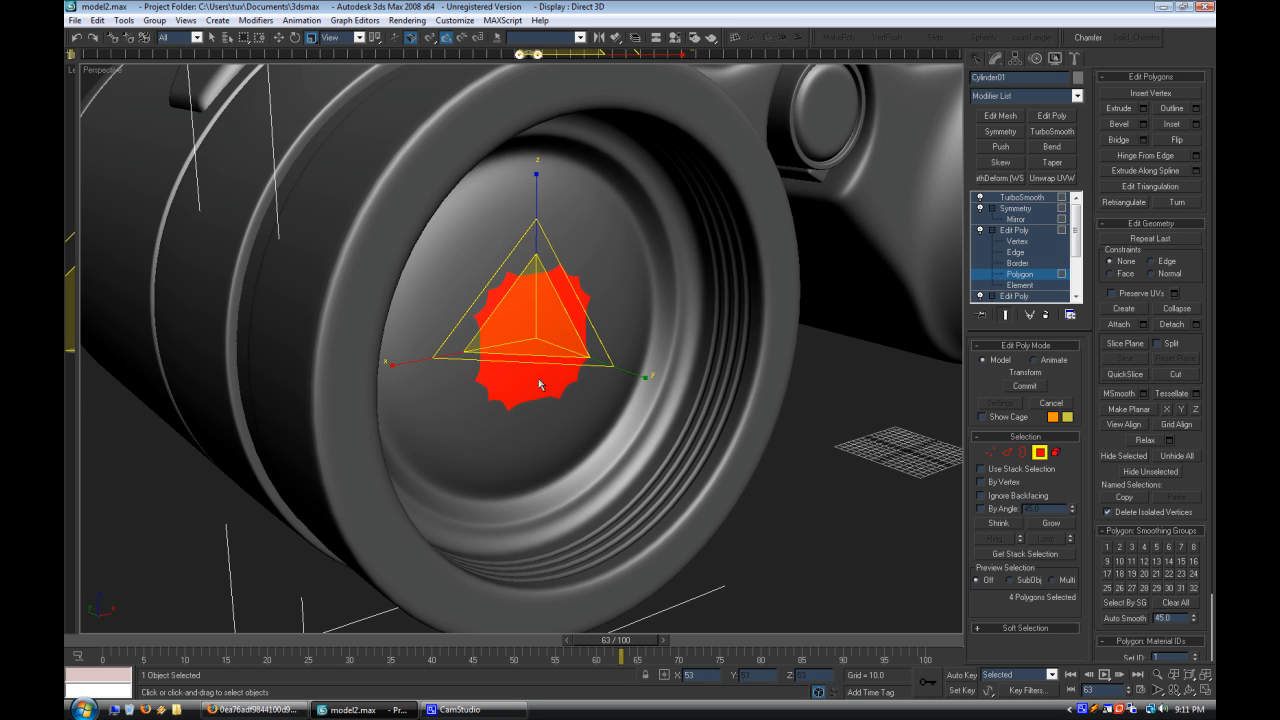
{"action": "left_click", "coordinate": [850, 400]}
Step: Leave polygon editing, deselect the barrel and examine the whole pair of binoculars
{"action": "scroll", "coordinate": [690, 445], "scroll_direction": "down", "scroll_amount": 5}
{"action": "middle_click_drag", "start_coordinate": [687, 448], "coordinate": [587, 460]}
{"action": "scroll", "coordinate": [600, 459], "scroll_direction": "down", "scroll_amount": 3}
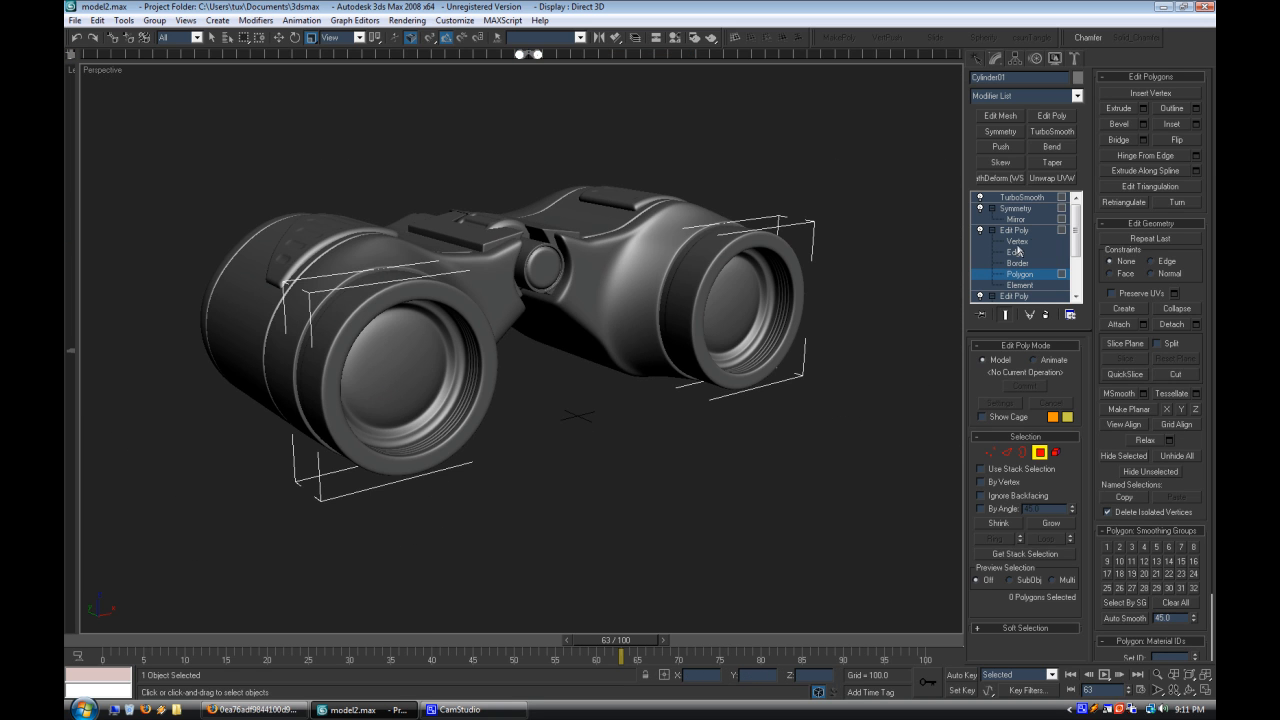
{"action": "left_click", "coordinate": [1025, 229]}
{"action": "left_click", "coordinate": [1021, 198]}
{"action": "left_click", "coordinate": [809, 456]}
{"action": "middle_click_drag", "start_coordinate": [809, 456], "coordinate": [604, 457], "text": "alt"}
Step: Inspect the ribbed grip pads at the different levels of their modifier stack, then return to Symmetry and deselect them
{"action": "left_click", "coordinate": [316, 253]}
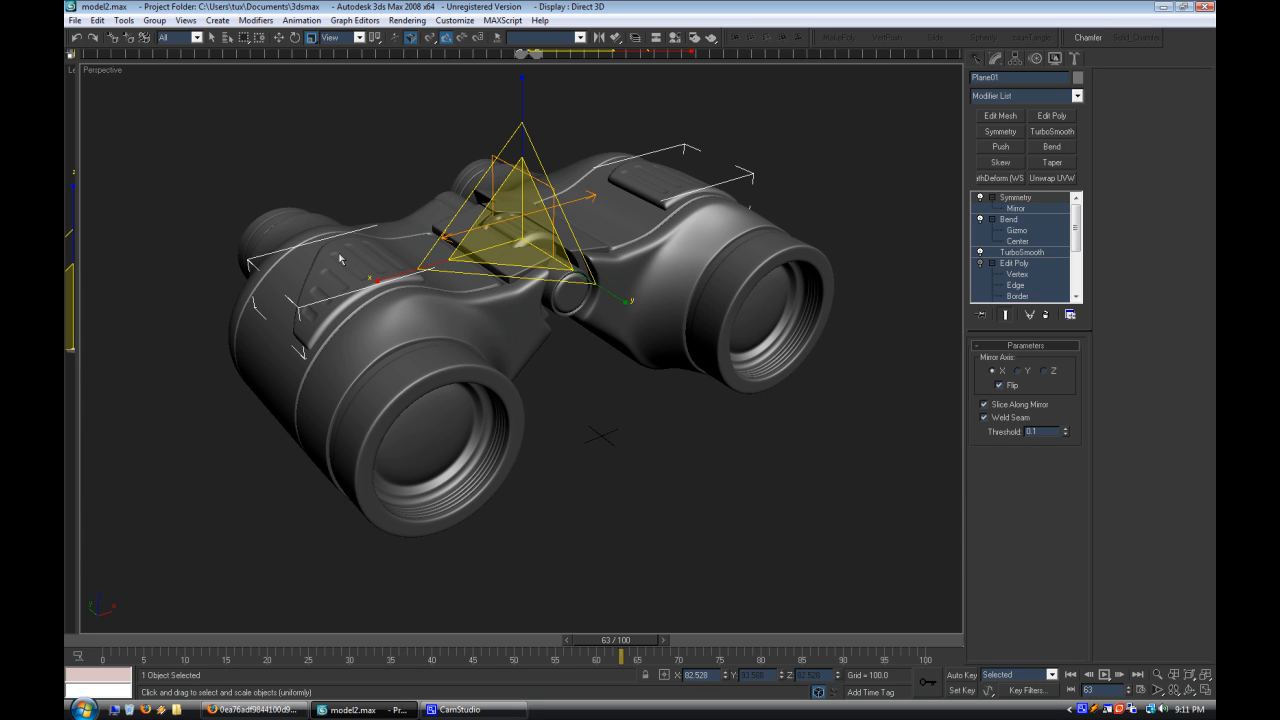
{"action": "left_click_drag", "start_coordinate": [1074, 231], "coordinate": [1075, 282]}
{"action": "left_click", "coordinate": [1015, 297]}
{"action": "left_click", "coordinate": [698, 392]}
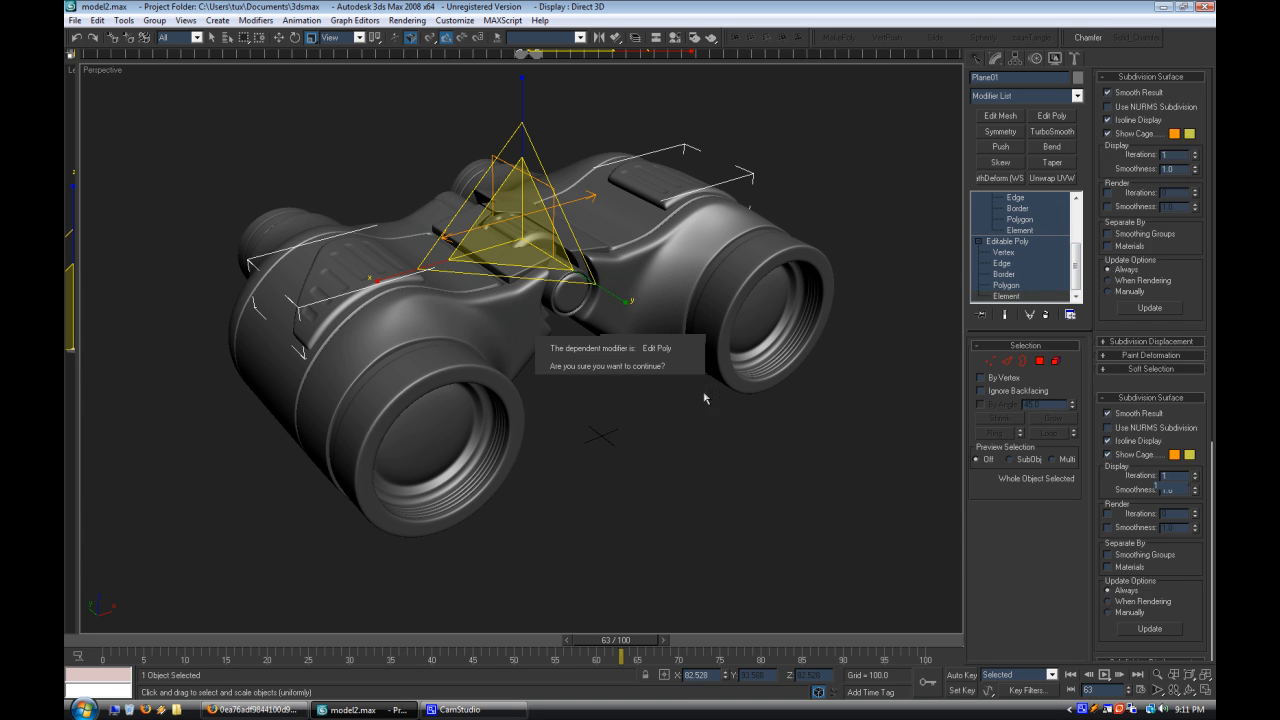
{"action": "left_click", "coordinate": [352, 262]}
{"action": "left_click", "coordinate": [743, 158]}
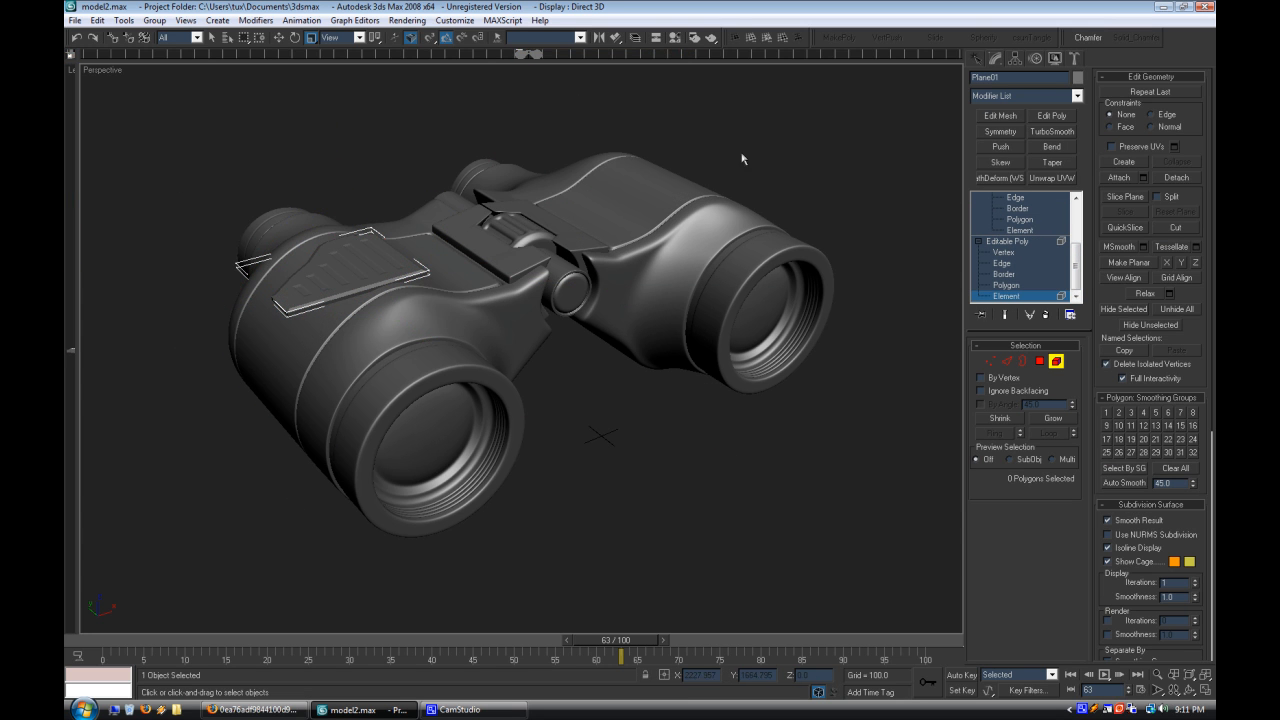
{"action": "left_click_drag", "start_coordinate": [1075, 266], "coordinate": [1075, 222]}
{"action": "left_click", "coordinate": [1031, 262]}
{"action": "left_click", "coordinate": [1029, 252]}
{"action": "left_click", "coordinate": [1022, 219]}
{"action": "left_click", "coordinate": [1018, 198]}
{"action": "left_click", "coordinate": [862, 362]}
{"action": "left_click", "coordinate": [700, 184]}
{"action": "mouse_move", "coordinate": [1076, 230]}
{"action": "left_mouse_down"}
{"action": "mouse_move", "coordinate": [1080, 273]}
{"action": "mouse_move", "coordinate": [1078, 222]}
{"action": "left_mouse_up"}
{"action": "left_click", "coordinate": [1022, 243]}
{"action": "left_click", "coordinate": [691, 401]}
{"action": "left_click", "coordinate": [1023, 243]}
{"action": "left_click", "coordinate": [1035, 197]}
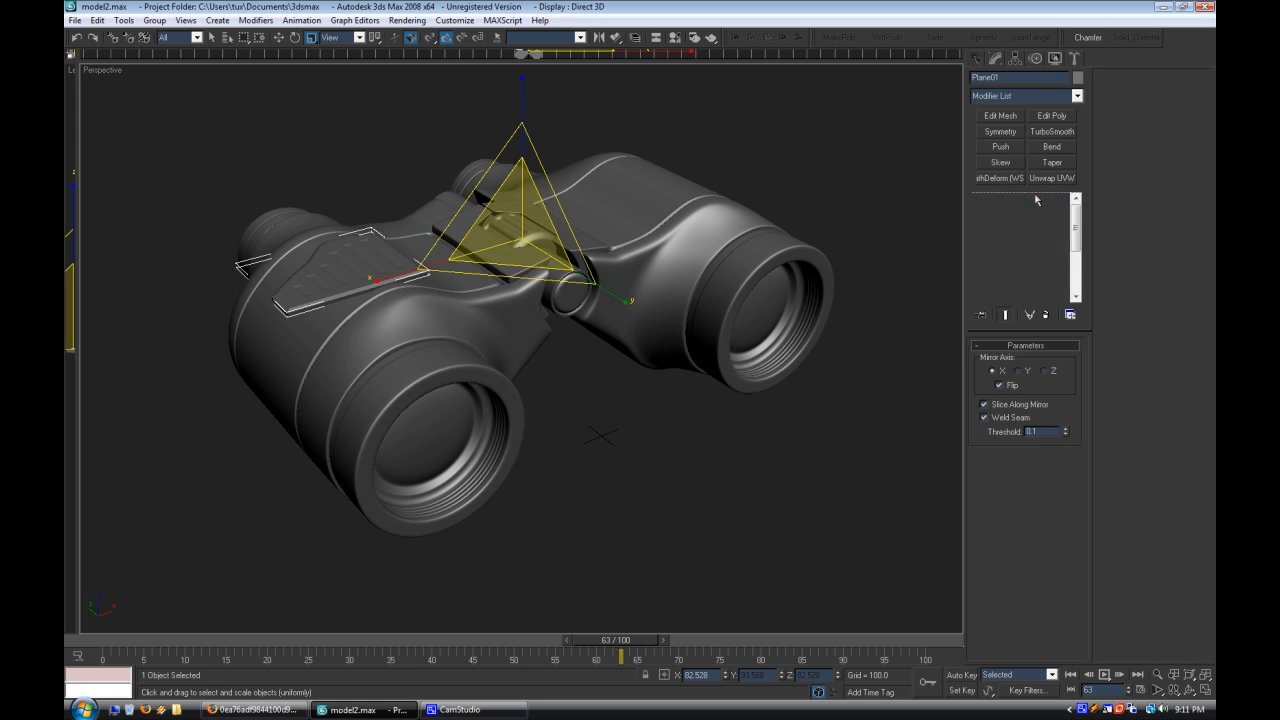
{"action": "left_click", "coordinate": [623, 403]}
{"action": "middle_click_drag", "start_coordinate": [623, 403], "coordinate": [520, 375], "text": "alt"}
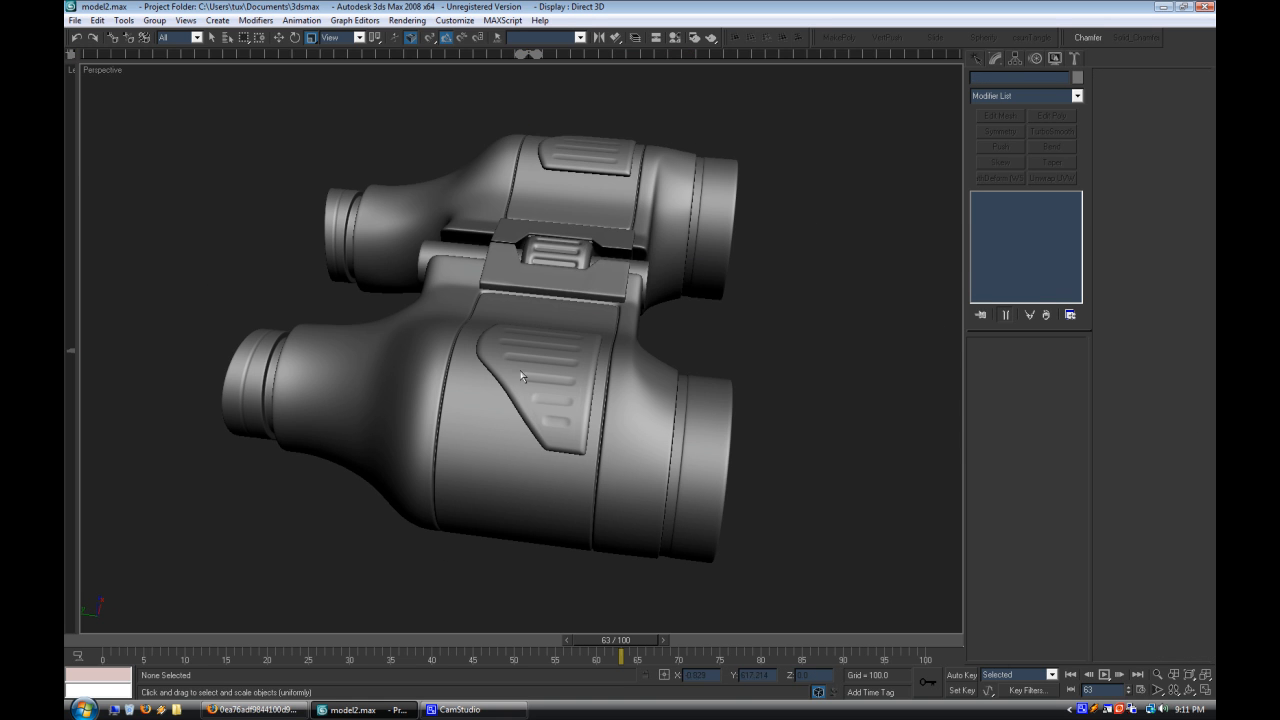
Step: Shift the ribbed grip pads slightly toward the eyepieces, adjust their scale and deselect them
{"action": "left_click", "coordinate": [520, 375]}
{"action": "key", "text": "w"}
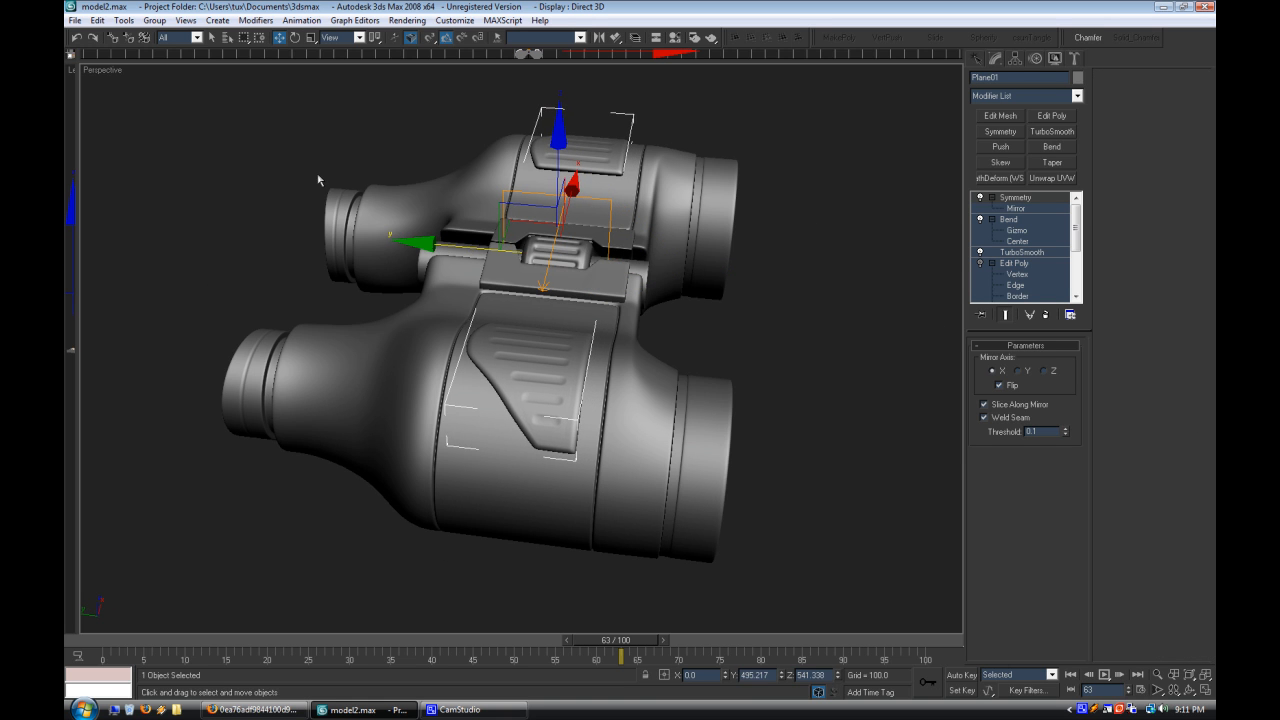
{"action": "left_click", "coordinate": [310, 40]}
{"action": "left_click_drag", "start_coordinate": [697, 270], "coordinate": [694, 277]}
{"action": "left_click", "coordinate": [793, 376]}
Step: Select the plate over the central hinge, enter polygon editing and show edged faces
{"action": "middle_click_drag", "start_coordinate": [793, 376], "coordinate": [540, 294], "text": "alt"}
{"action": "scroll", "coordinate": [540, 294], "scroll_direction": "up", "scroll_amount": 5}
{"action": "left_click", "coordinate": [540, 341]}
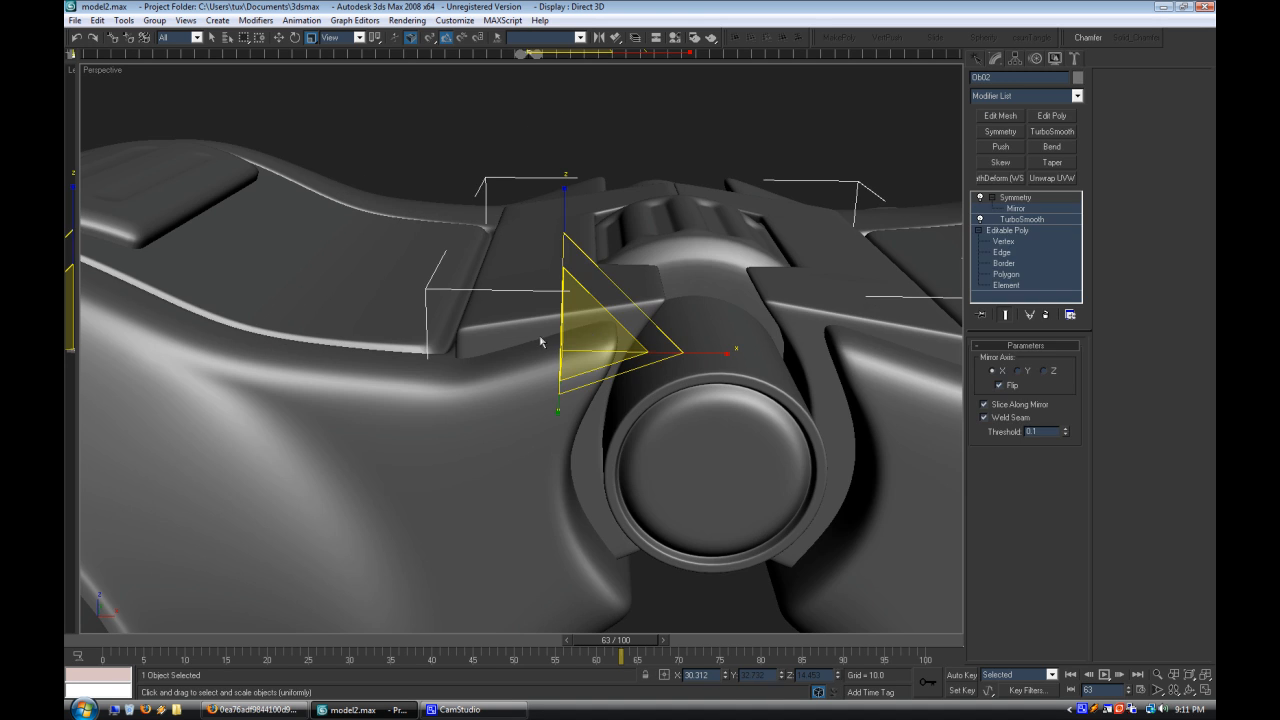
{"action": "left_click", "coordinate": [1007, 273]}
{"action": "right_click", "coordinate": [102, 70]}
{"action": "left_click", "coordinate": [160, 141]}
Step: Rotate the upper polygons of the hinge plate to adjust its slope, fine-tune their height and deselect them
{"action": "middle_click_drag", "start_coordinate": [438, 276], "coordinate": [442, 251], "text": "alt"}
{"action": "left_click_drag", "start_coordinate": [698, 314], "coordinate": [698, 313]}
{"action": "middle_click_drag", "start_coordinate": [690, 300], "coordinate": [702, 341], "text": "alt"}
{"action": "left_click", "coordinate": [296, 39]}
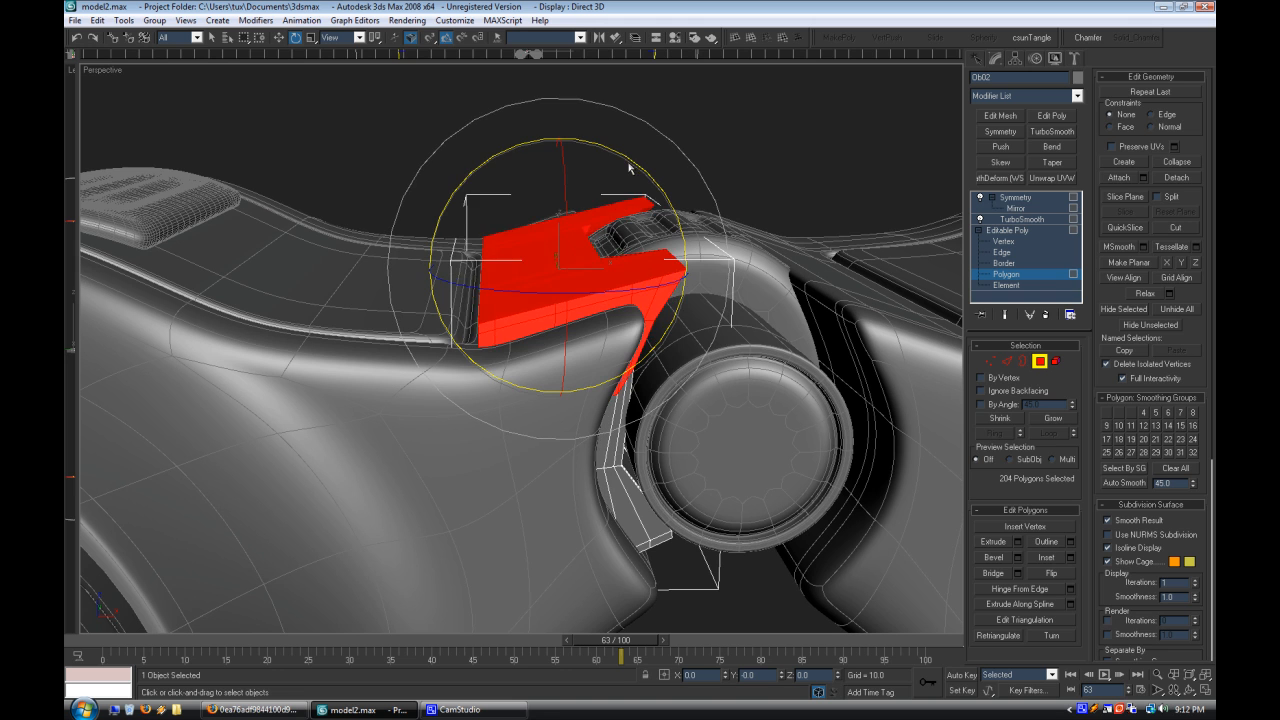
{"action": "left_click", "coordinate": [279, 38]}
{"action": "left_click_drag", "start_coordinate": [560, 181], "coordinate": [560, 183]}
{"action": "middle_click_drag", "start_coordinate": [668, 312], "coordinate": [727, 270], "text": "alt"}
{"action": "left_click", "coordinate": [674, 271]}
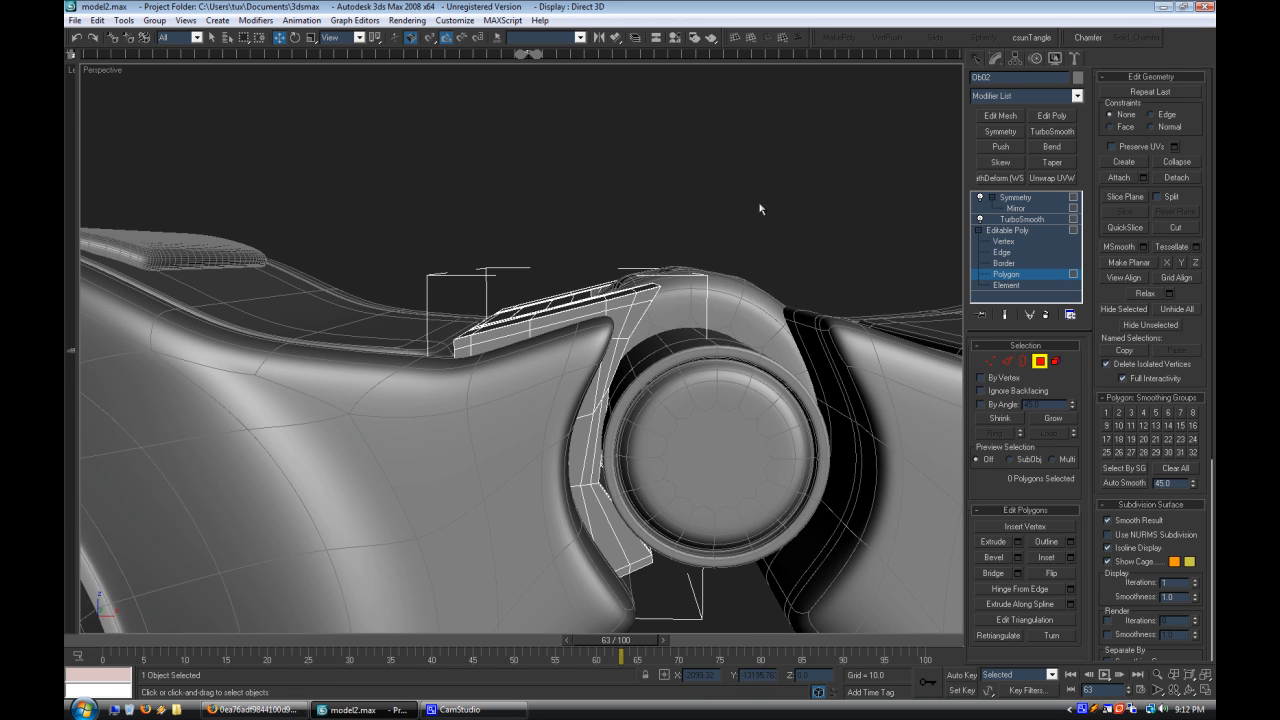
Step: Select the polygons at the plate's inner tip, return to the smoothed mirrored result, hide edged faces and examine the hinge
{"action": "left_click", "coordinate": [644, 325]}
{"action": "middle_click_drag", "start_coordinate": [644, 325], "coordinate": [694, 384], "text": "alt"}
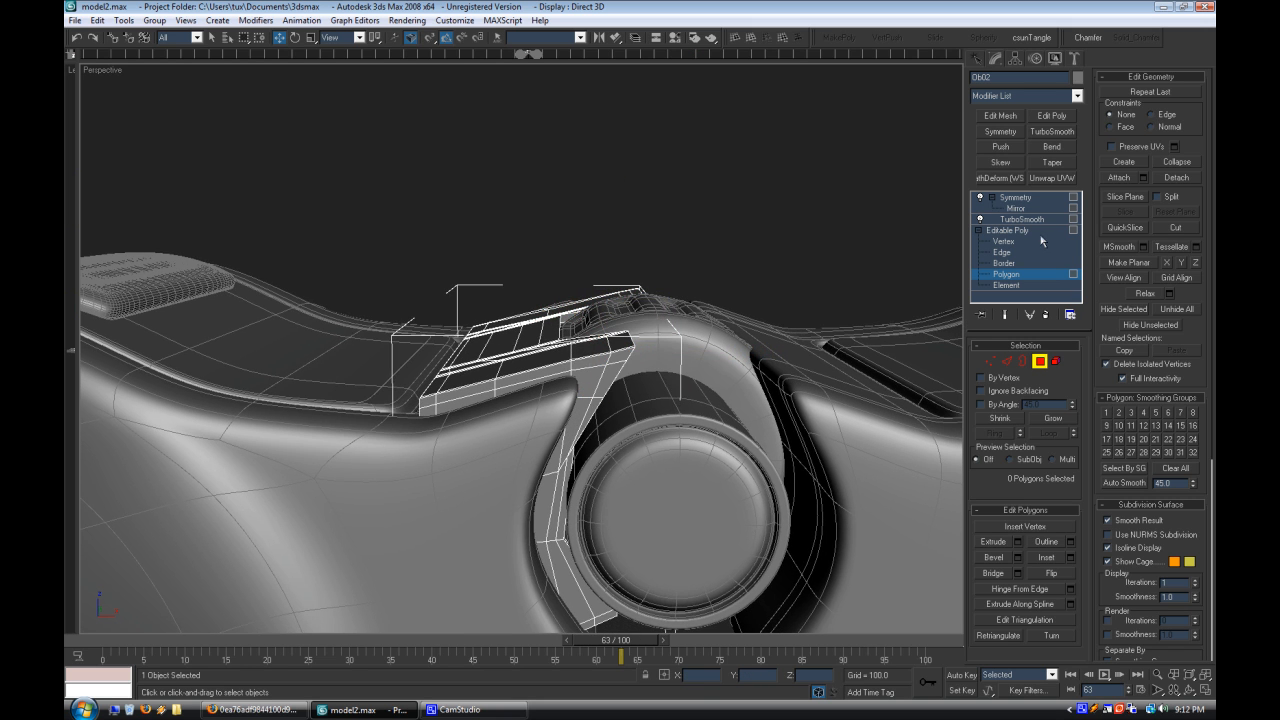
{"action": "middle_click_drag", "start_coordinate": [752, 305], "coordinate": [757, 360], "text": "alt"}
{"action": "left_click_drag", "start_coordinate": [757, 360], "coordinate": [604, 282]}
{"action": "left_click", "coordinate": [1023, 221]}
{"action": "left_click", "coordinate": [1026, 199]}
{"action": "left_click", "coordinate": [533, 195]}
{"action": "right_click", "coordinate": [116, 69]}
{"action": "left_click", "coordinate": [165, 143]}
{"action": "middle_click_drag", "start_coordinate": [470, 382], "coordinate": [494, 326], "text": "alt"}
Step: Re-enter polygon editing on the hinge plate, clear the polygon selection and show edged faces
{"action": "left_click", "coordinate": [753, 365]}
{"action": "left_click", "coordinate": [1010, 241]}
{"action": "left_click", "coordinate": [1018, 277]}
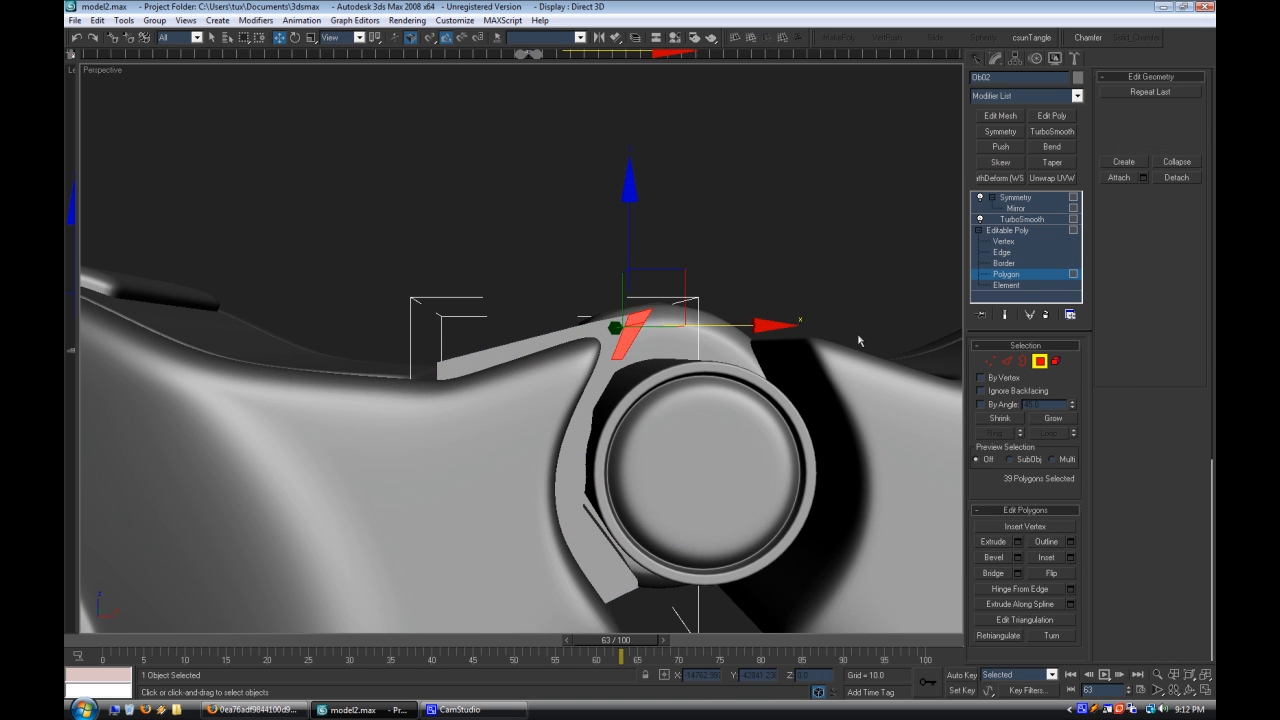
{"action": "middle_click_drag", "start_coordinate": [860, 337], "coordinate": [840, 311]}
{"action": "left_click", "coordinate": [459, 260]}
{"action": "right_click", "coordinate": [92, 74]}
{"action": "left_click", "coordinate": [138, 146]}
{"action": "middle_click_drag", "start_coordinate": [451, 347], "coordinate": [432, 337]}
{"action": "scroll", "coordinate": [591, 372], "scroll_direction": "up", "scroll_amount": 5}
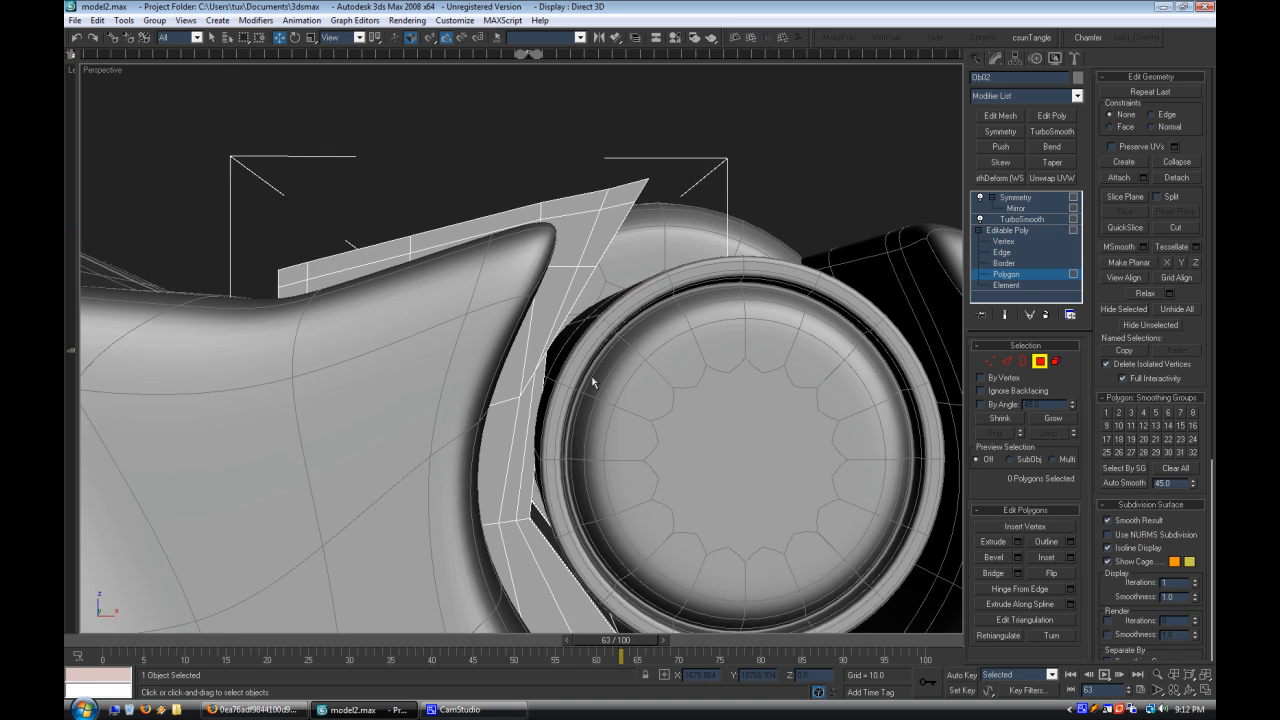
Step: Select the edge loops on the hinge plate's inner side and reposition them to fit around the hinge cylinder
{"action": "left_click", "coordinate": [994, 251]}
{"action": "double_click", "coordinate": [503, 379]}
{"action": "left_click_drag", "start_coordinate": [495, 433], "coordinate": [492, 430], "text": "alt"}
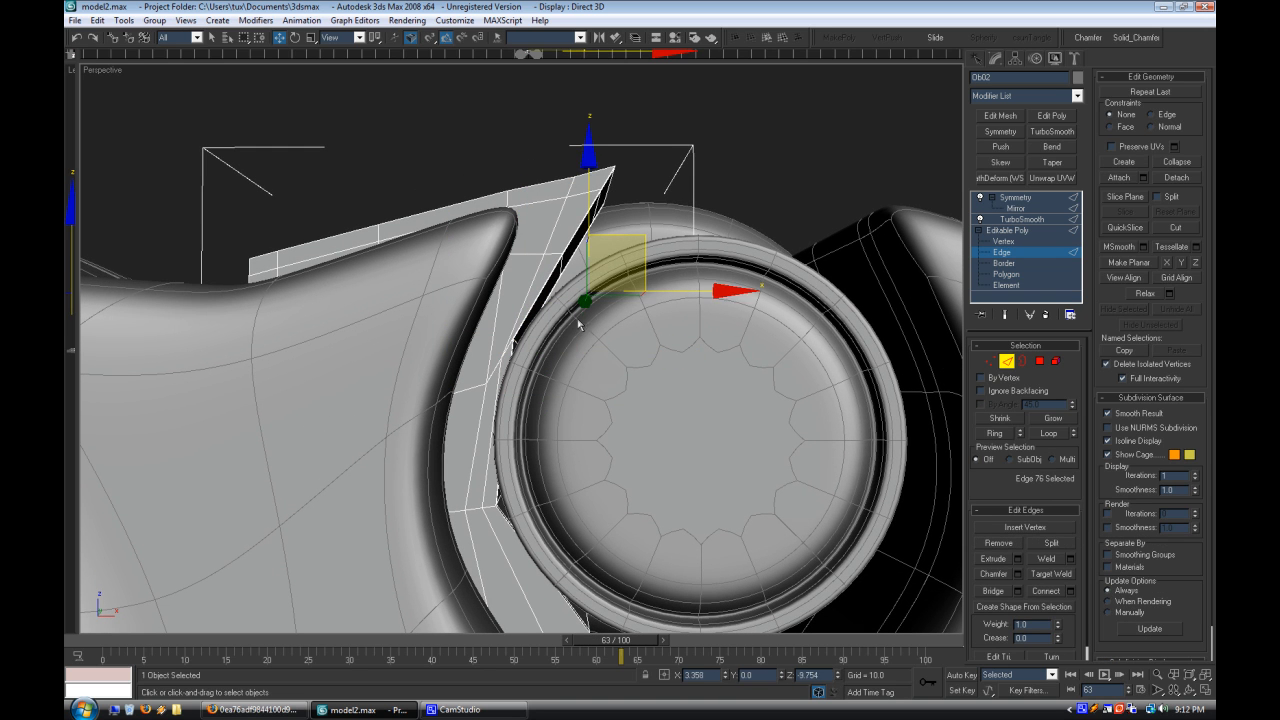
{"action": "left_click_drag", "start_coordinate": [579, 322], "coordinate": [580, 323]}
{"action": "middle_click_drag", "start_coordinate": [614, 351], "coordinate": [625, 359], "text": "alt"}
{"action": "double_click", "coordinate": [521, 371]}
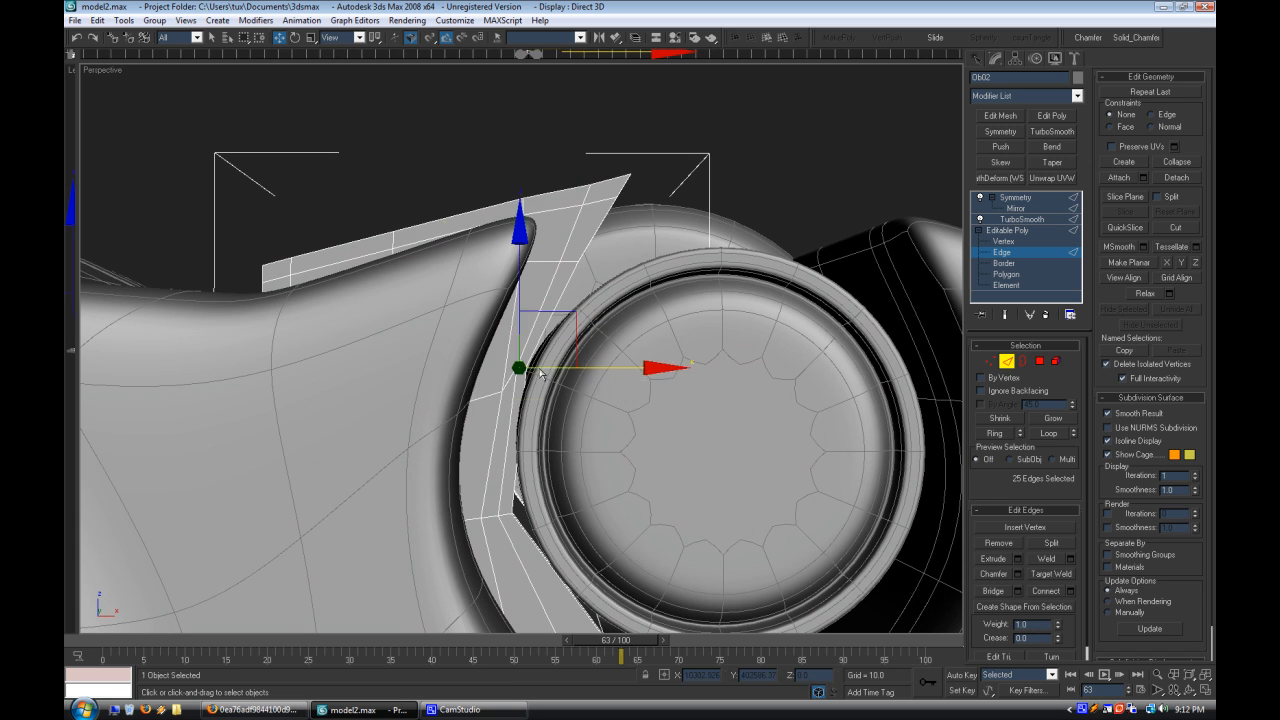
{"action": "left_click_drag", "start_coordinate": [540, 401], "coordinate": [510, 406]}
{"action": "left_click", "coordinate": [582, 438]}
{"action": "middle_click_drag", "start_coordinate": [604, 376], "coordinate": [612, 402], "text": "alt"}
Step: Lower the 20 vertices at the hinge plate's inner tip slightly, then leave vertex editing and deselect the plate
{"action": "left_click", "coordinate": [1004, 241]}
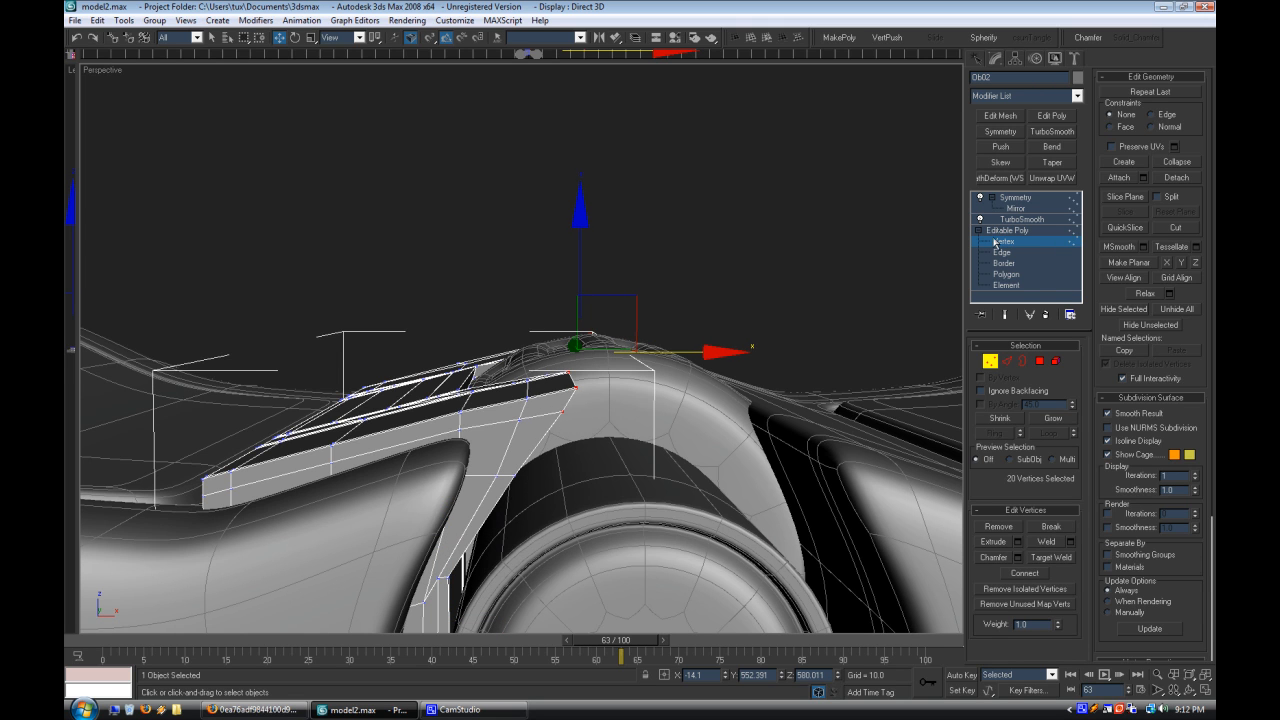
{"action": "left_click_drag", "start_coordinate": [577, 286], "coordinate": [577, 289]}
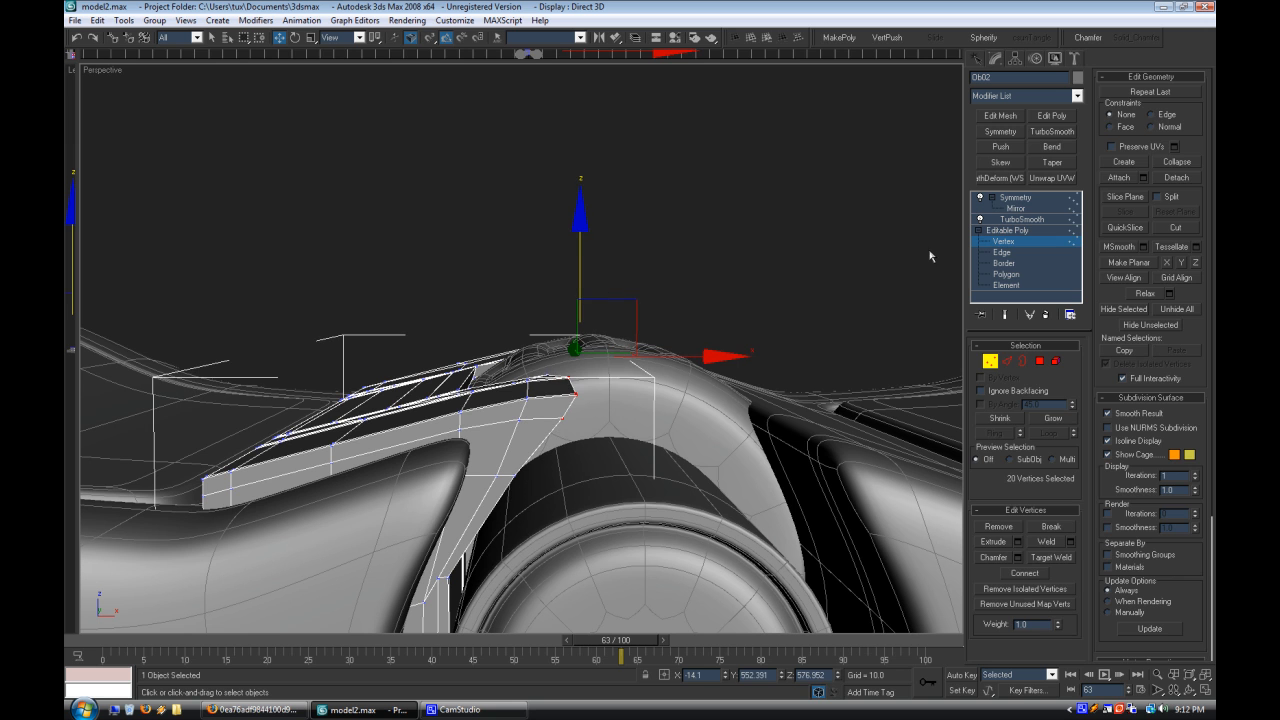
{"action": "left_click", "coordinate": [1028, 231]}
{"action": "left_click", "coordinate": [1026, 198]}
{"action": "left_click", "coordinate": [766, 266]}
Step: Hide edged faces and examine the hinge plate around the ribbed focus wheel
{"action": "right_click", "coordinate": [112, 70]}
{"action": "left_click", "coordinate": [158, 148]}
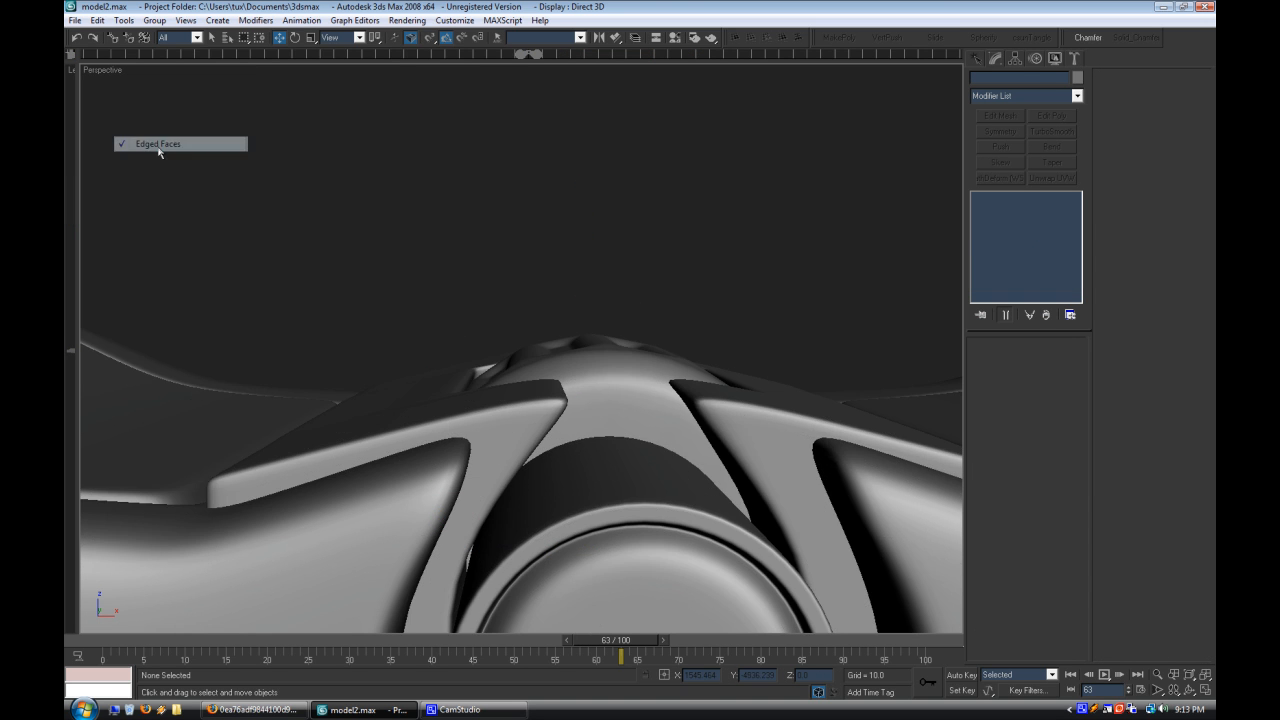
{"action": "scroll", "coordinate": [434, 337], "scroll_direction": "down", "scroll_amount": 4}
{"action": "middle_click_drag", "start_coordinate": [434, 337], "coordinate": [559, 401], "text": "alt"}
{"action": "scroll", "coordinate": [559, 401], "scroll_direction": "up", "scroll_amount": 2}
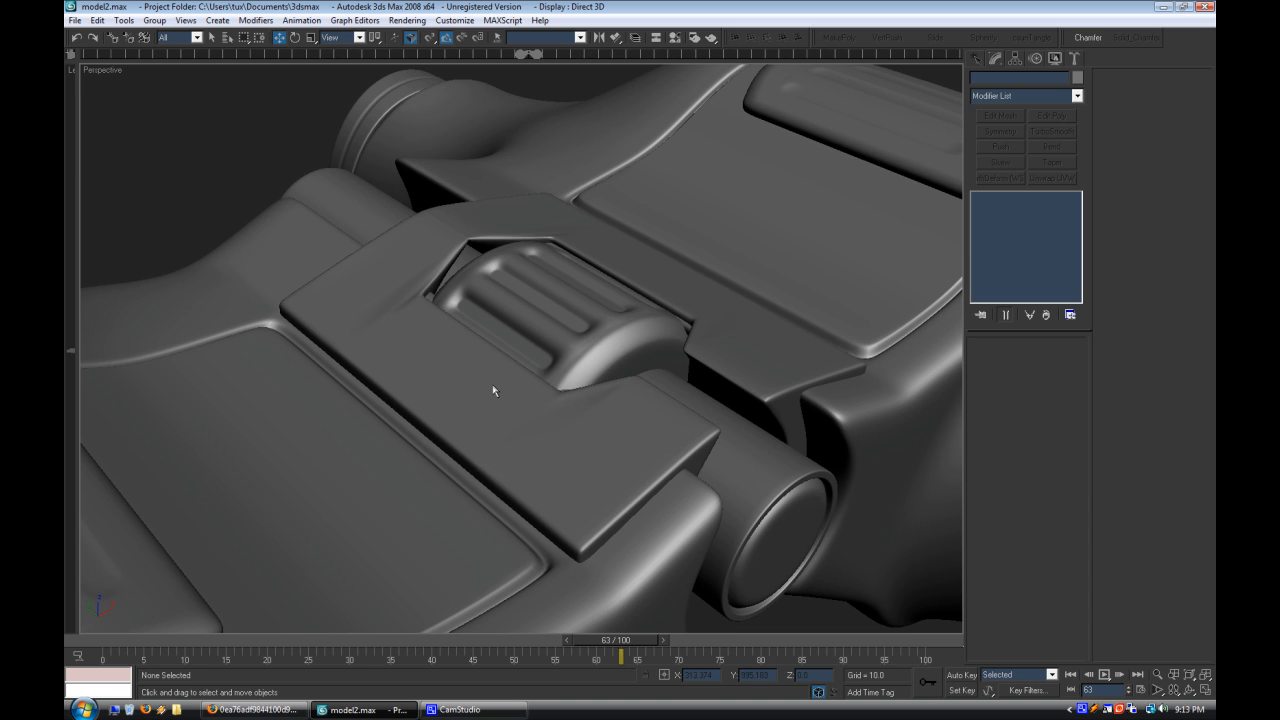
Step: Select the hinge plate's polygons and remove the unwanted side and lower ones, keeping only its top part selected
{"action": "left_click", "coordinate": [497, 383]}
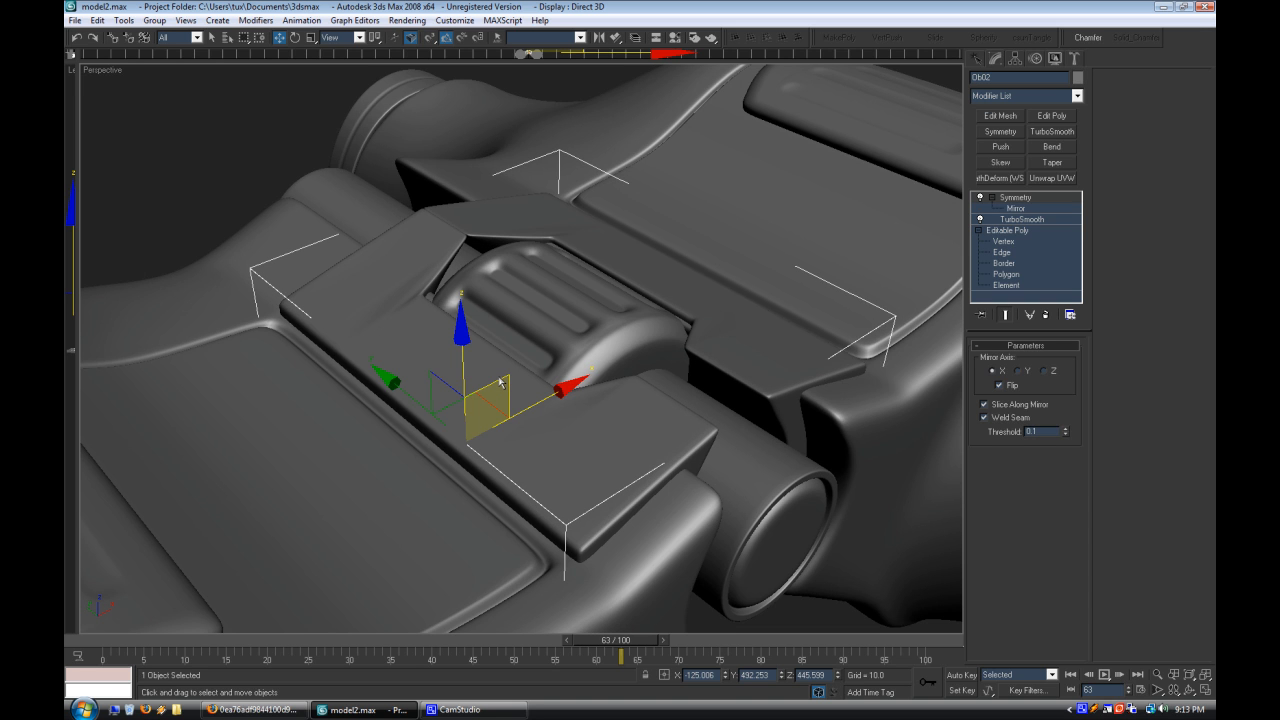
{"action": "middle_click_drag", "start_coordinate": [500, 382], "coordinate": [522, 403], "text": "alt"}
{"action": "left_click", "coordinate": [1004, 263]}
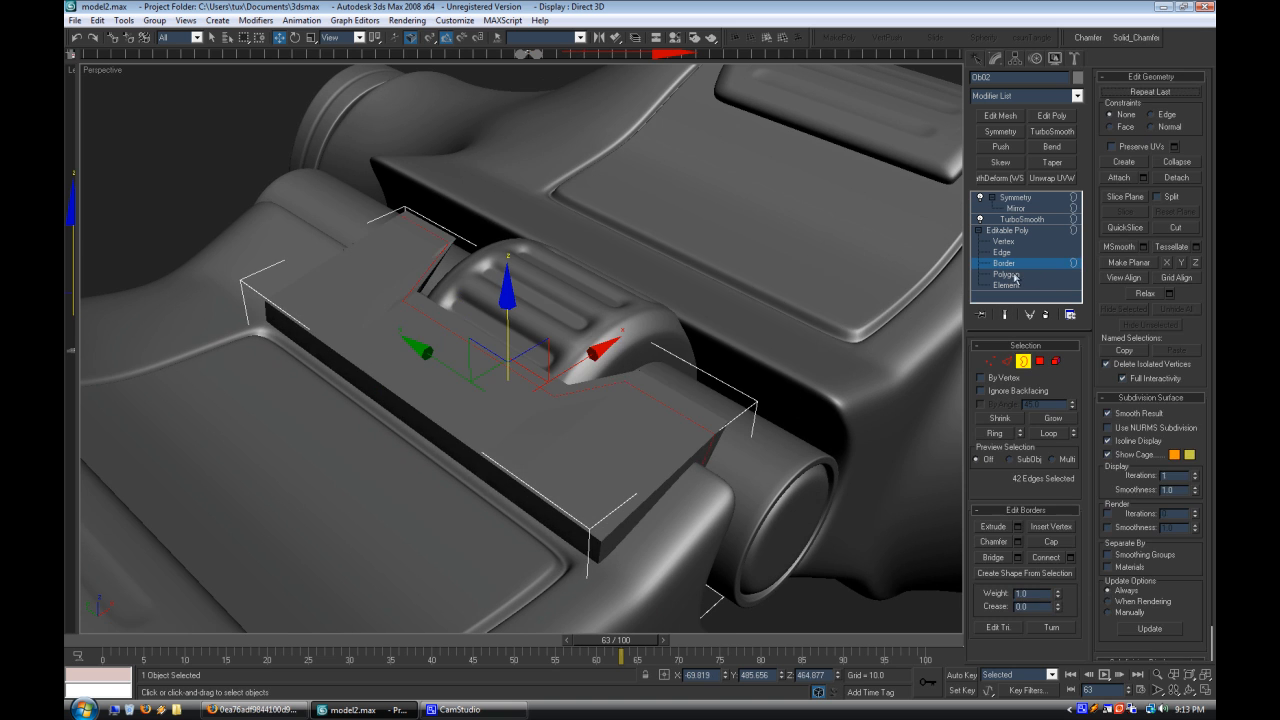
{"action": "left_click", "coordinate": [1040, 275]}
{"action": "middle_click_drag", "start_coordinate": [440, 385], "coordinate": [537, 428], "text": "alt"}
{"action": "scroll", "coordinate": [462, 338], "scroll_direction": "up", "scroll_amount": 3}
{"action": "left_click_drag", "start_coordinate": [330, 401], "coordinate": [330, 399], "text": "alt"}
{"action": "middle_click_drag", "start_coordinate": [521, 436], "coordinate": [374, 428], "text": "alt"}
{"action": "left_click_drag", "start_coordinate": [815, 460], "coordinate": [686, 436], "text": "alt"}
{"action": "left_click_drag", "start_coordinate": [806, 406], "coordinate": [806, 406], "text": "alt"}
{"action": "middle_click_drag", "start_coordinate": [806, 406], "coordinate": [593, 437], "text": "alt"}
Step: Show edged faces, rotate the selected top polygons of the hinge plate, lower them slightly and deselect them
{"action": "right_click", "coordinate": [112, 68]}
{"action": "left_click", "coordinate": [147, 140]}
{"action": "scroll", "coordinate": [449, 355], "scroll_direction": "up", "scroll_amount": 2}
{"action": "left_click_drag", "start_coordinate": [448, 275], "coordinate": [455, 170]}
{"action": "right_click", "coordinate": [455, 171]}
{"action": "left_click", "coordinate": [297, 37]}
{"action": "left_click_drag", "start_coordinate": [379, 256], "coordinate": [366, 257]}
{"action": "left_click", "coordinate": [279, 37]}
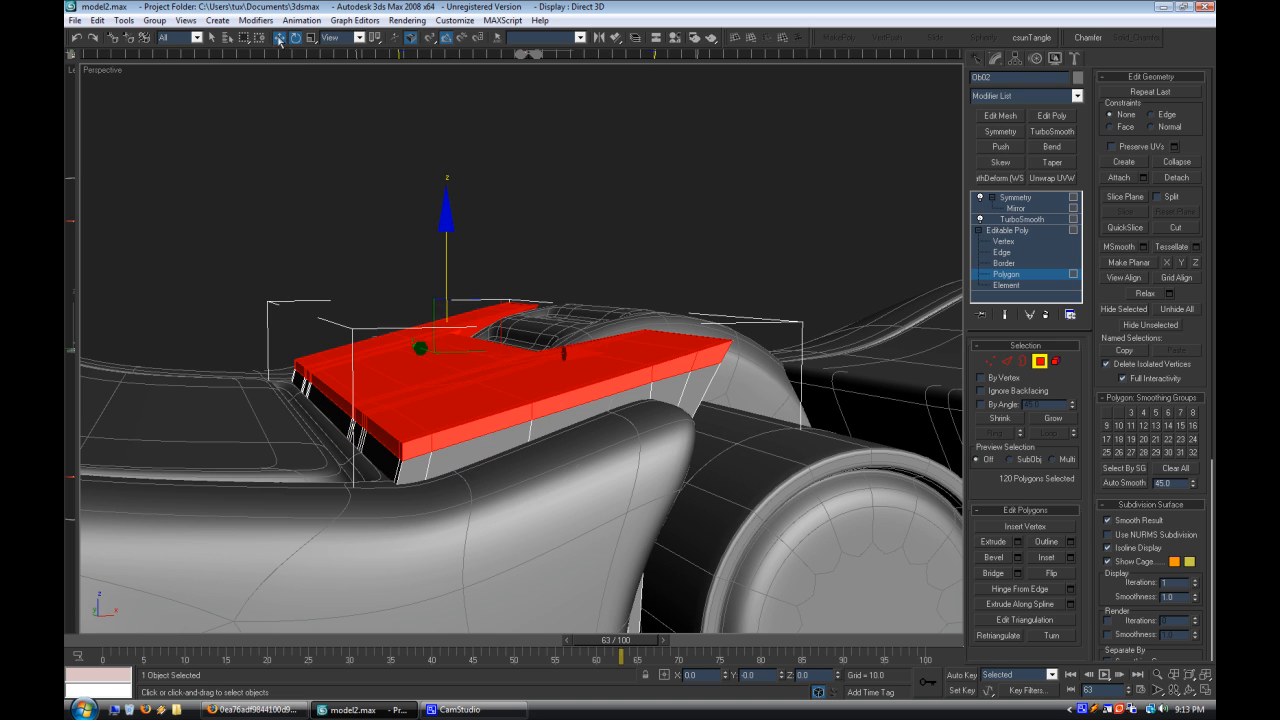
{"action": "left_click_drag", "start_coordinate": [465, 316], "coordinate": [455, 330]}
{"action": "middle_click_drag", "start_coordinate": [462, 332], "coordinate": [385, 362], "text": "alt"}
{"action": "left_click", "coordinate": [648, 211]}
Step: Leave polygon editing, return to the mirrored result, hide edged faces and examine the whole model
{"action": "middle_click_drag", "start_coordinate": [648, 211], "coordinate": [620, 198], "text": "alt"}
{"action": "left_click", "coordinate": [1034, 219]}
{"action": "left_click", "coordinate": [1028, 199]}
{"action": "left_click", "coordinate": [560, 150]}
{"action": "right_click", "coordinate": [108, 70]}
{"action": "left_click", "coordinate": [155, 145]}
{"action": "scroll", "coordinate": [560, 412], "scroll_direction": "down", "scroll_amount": 10}
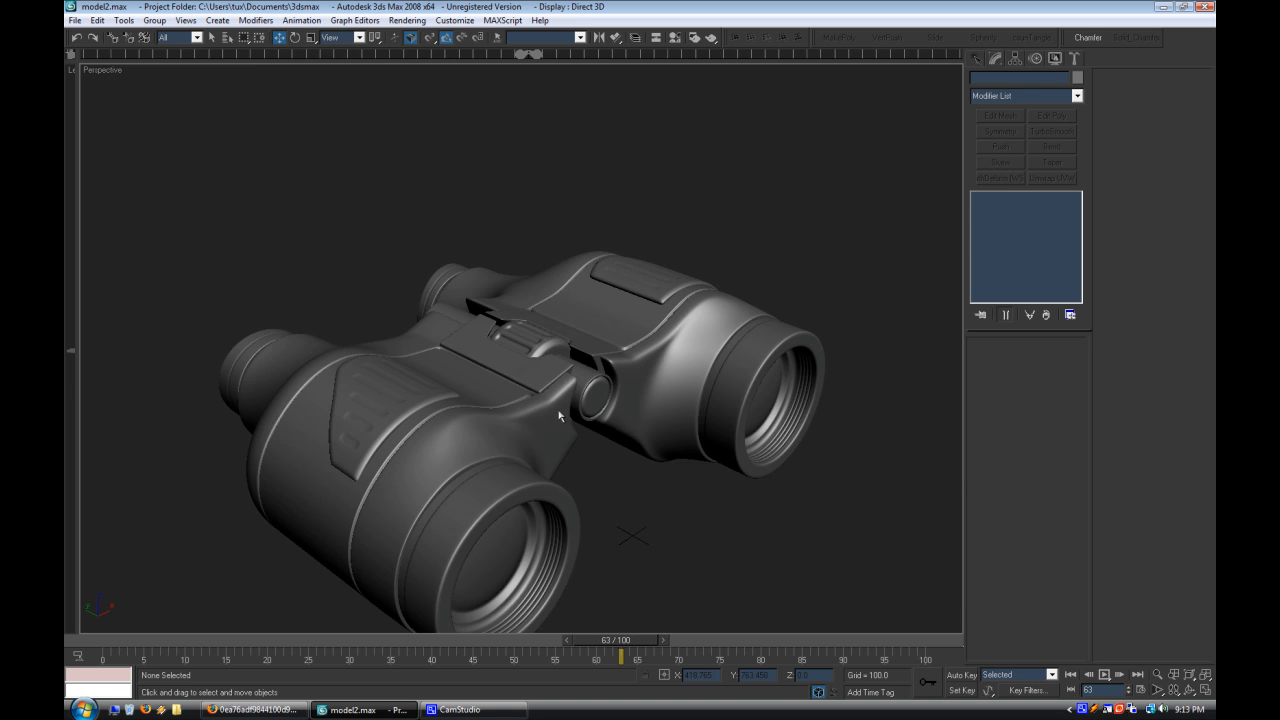
Step: Select the hinge plate at its notch beside the focus wheel, enter vertex editing and show edged faces
{"action": "scroll", "coordinate": [560, 412], "scroll_direction": "up", "scroll_amount": 7}
{"action": "middle_click_drag", "start_coordinate": [560, 412], "coordinate": [487, 403], "text": "alt"}
{"action": "scroll", "coordinate": [487, 403], "scroll_direction": "up", "scroll_amount": 3}
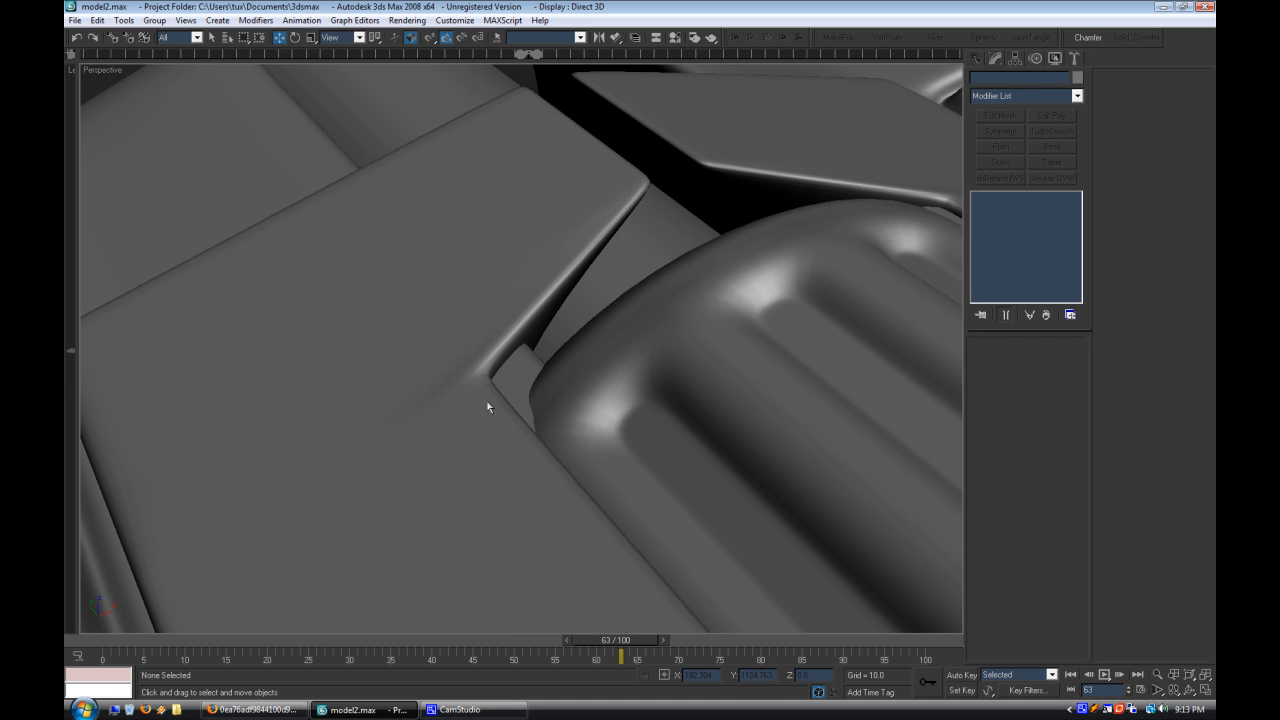
{"action": "left_click", "coordinate": [487, 403]}
{"action": "left_click", "coordinate": [1005, 242]}
{"action": "middle_click_drag", "start_coordinate": [405, 277], "coordinate": [458, 295], "text": "alt"}
{"action": "right_click", "coordinate": [91, 72]}
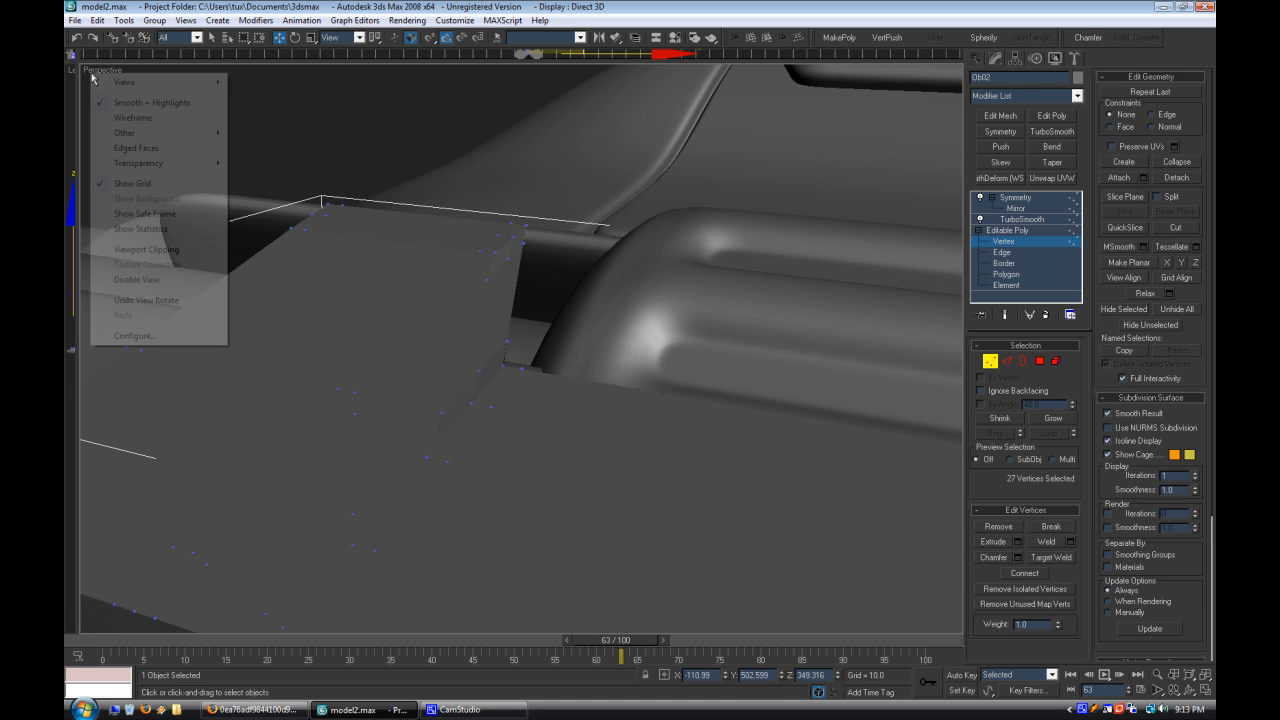
{"action": "left_click", "coordinate": [145, 151]}
Step: Select three vertices along the crease at the plate's notch, adjust their height slightly and clear the selection
{"action": "mouse_move", "coordinate": [376, 295]}
{"action": "middle_mouse_down", "text": "alt"}
{"action": "mouse_move", "coordinate": [426, 263]}
{"action": "mouse_move", "coordinate": [554, 415]}
{"action": "middle_mouse_up", "text": "alt"}
{"action": "left_click", "coordinate": [531, 477], "text": "ctrl"}
{"action": "middle_click_drag", "start_coordinate": [531, 479], "coordinate": [614, 402], "text": "alt"}
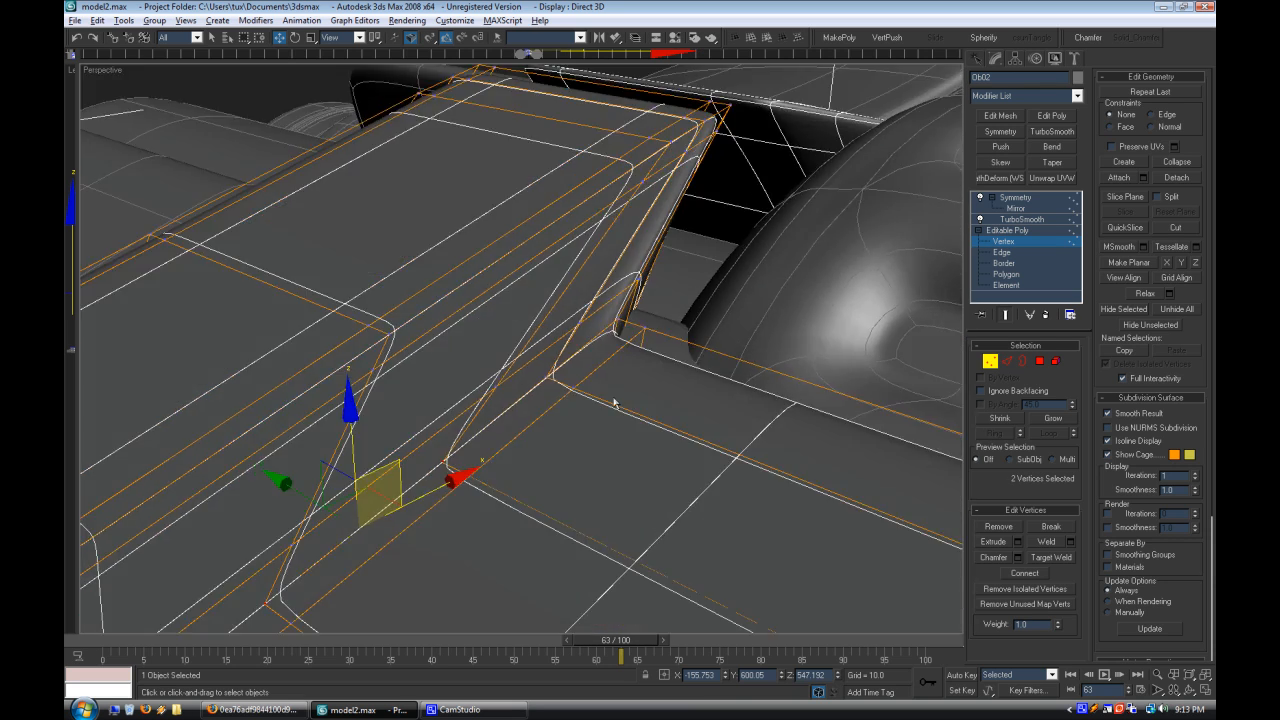
{"action": "key", "text": "space"}
{"action": "left_click", "coordinate": [548, 379], "text": "ctrl"}
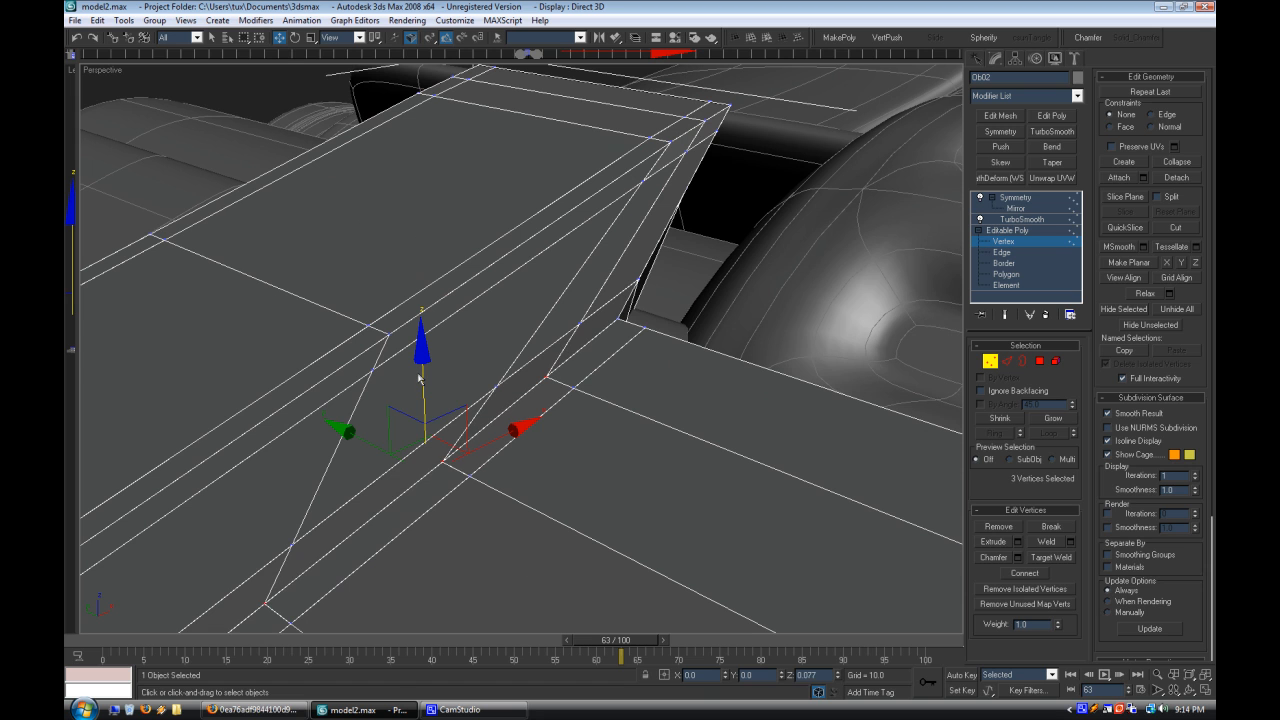
{"action": "left_click_drag", "start_coordinate": [313, 572], "coordinate": [243, 614], "text": "alt"}
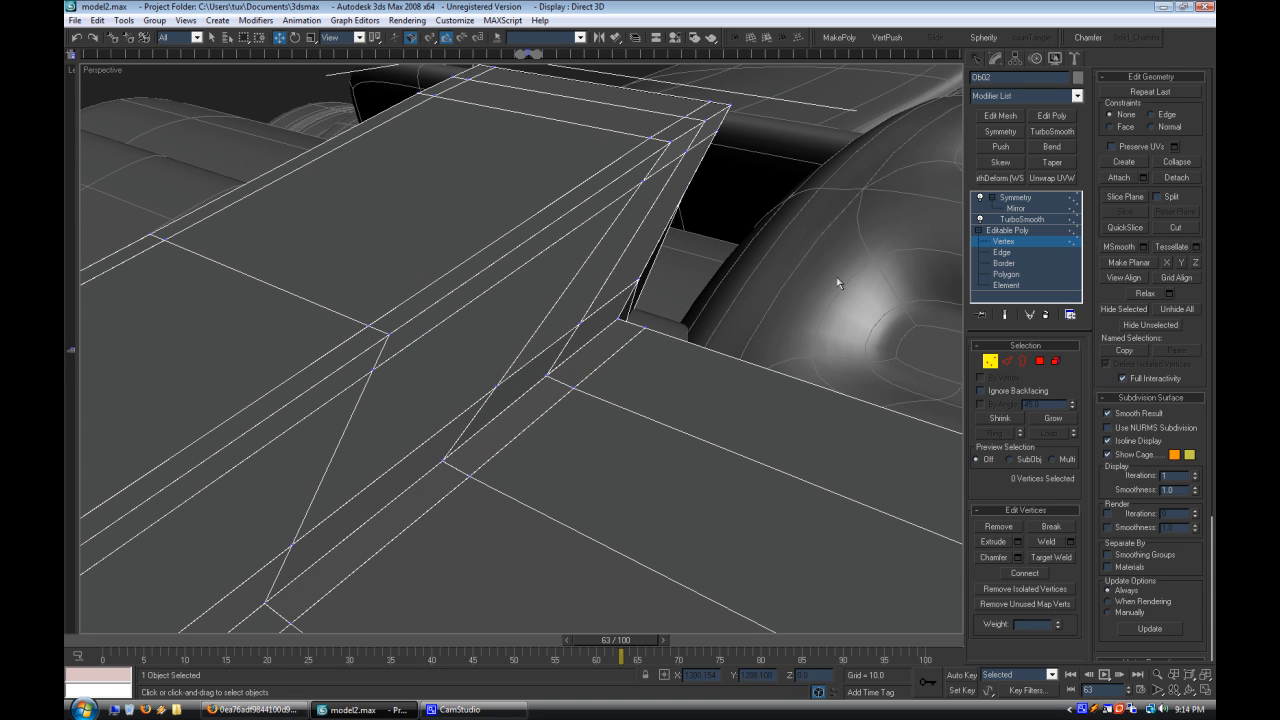
Step: Leave vertex editing, hide edged faces and test-render the whole binoculars in the perspective view
{"action": "left_click", "coordinate": [1016, 208]}
{"action": "left_click", "coordinate": [264, 101]}
{"action": "right_click", "coordinate": [104, 68]}
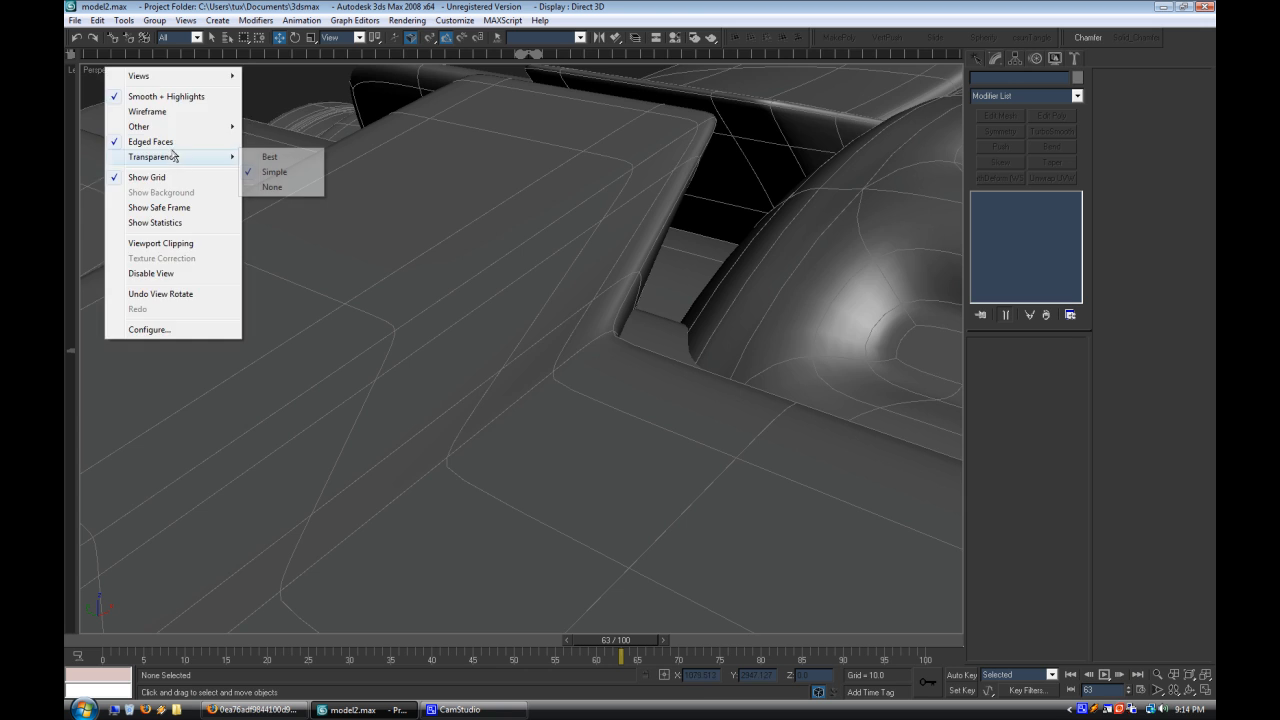
{"action": "left_click", "coordinate": [162, 142]}
{"action": "scroll", "coordinate": [458, 354], "scroll_direction": "down", "scroll_amount": 10}
{"action": "middle_click_drag", "start_coordinate": [458, 354], "coordinate": [536, 346], "text": "alt"}
{"action": "scroll", "coordinate": [536, 346], "scroll_direction": "up", "scroll_amount": 3}
{"action": "scroll", "coordinate": [559, 352], "scroll_direction": "up", "scroll_amount": 5}
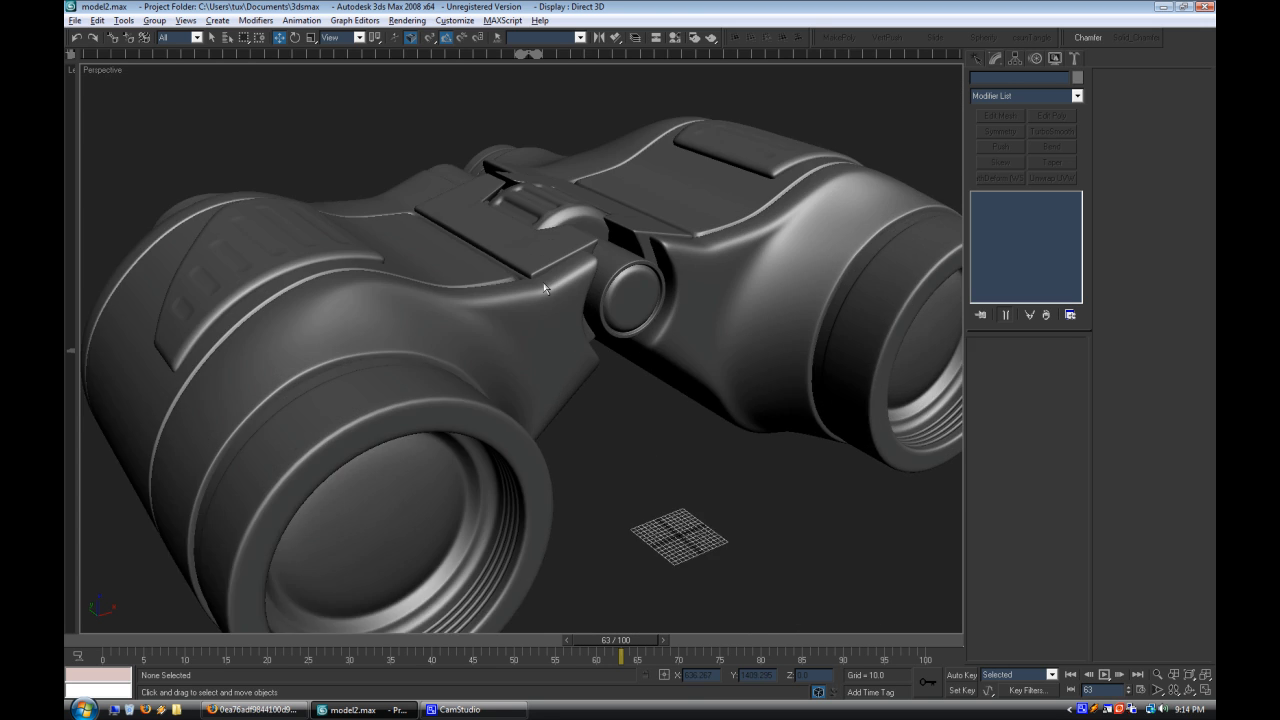
{"action": "scroll", "coordinate": [543, 282], "scroll_direction": "down", "scroll_amount": 5}
{"action": "key", "text": "shift+q"}
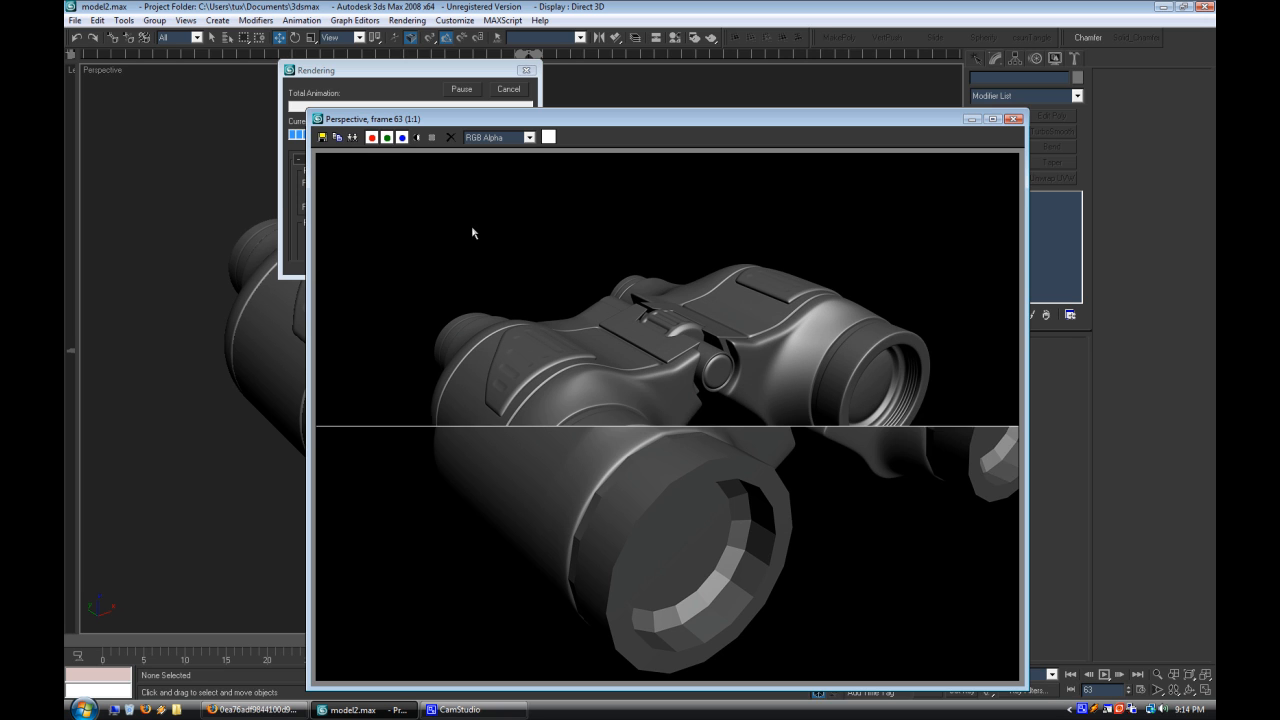
{"action": "left_click", "coordinate": [1013, 119]}
Step: Place a standard Omni light beside the objective lenses and raise it above the binoculars
{"action": "left_click", "coordinate": [977, 58]}
{"action": "left_click", "coordinate": [1008, 175]}
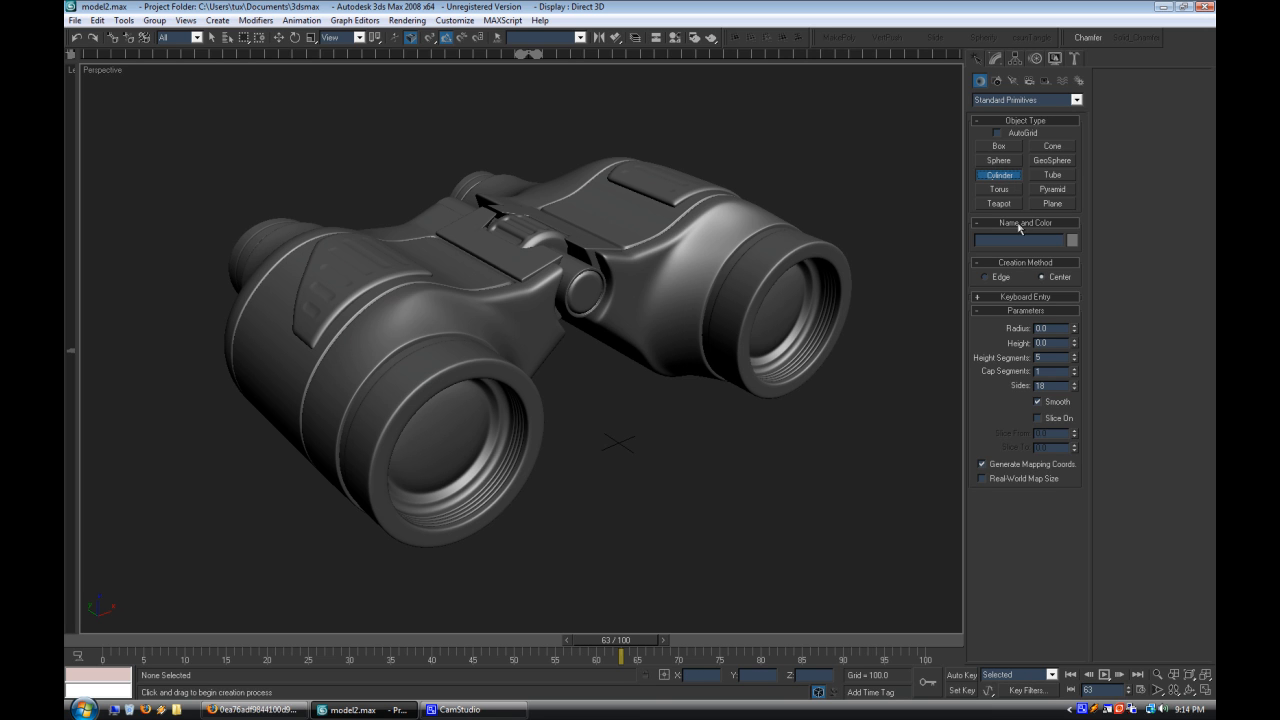
{"action": "left_click", "coordinate": [1013, 80]}
{"action": "left_click", "coordinate": [999, 175]}
{"action": "left_click", "coordinate": [929, 426]}
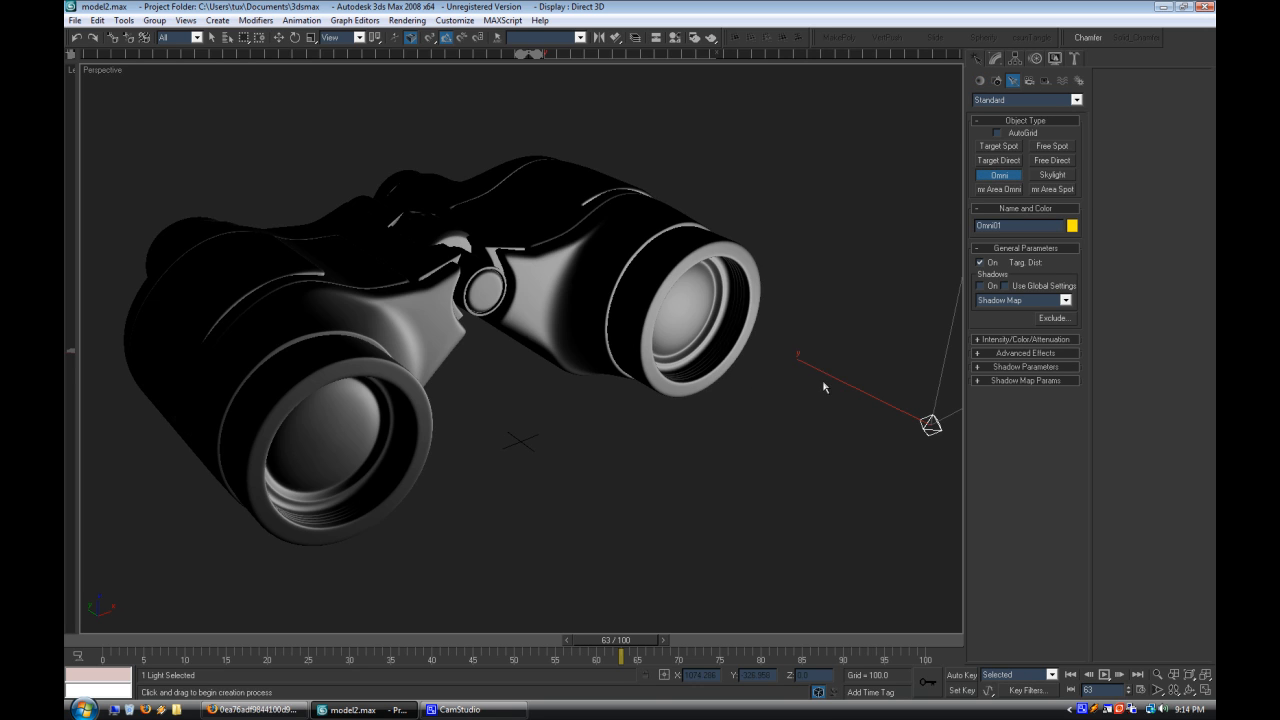
{"action": "left_click", "coordinate": [279, 38]}
{"action": "scroll", "coordinate": [674, 284], "scroll_direction": "down", "scroll_amount": 3}
{"action": "left_click_drag", "start_coordinate": [806, 289], "coordinate": [802, 108]}
Step: Set the Omni light's colour to a pale blue
{"action": "left_click", "coordinate": [996, 58]}
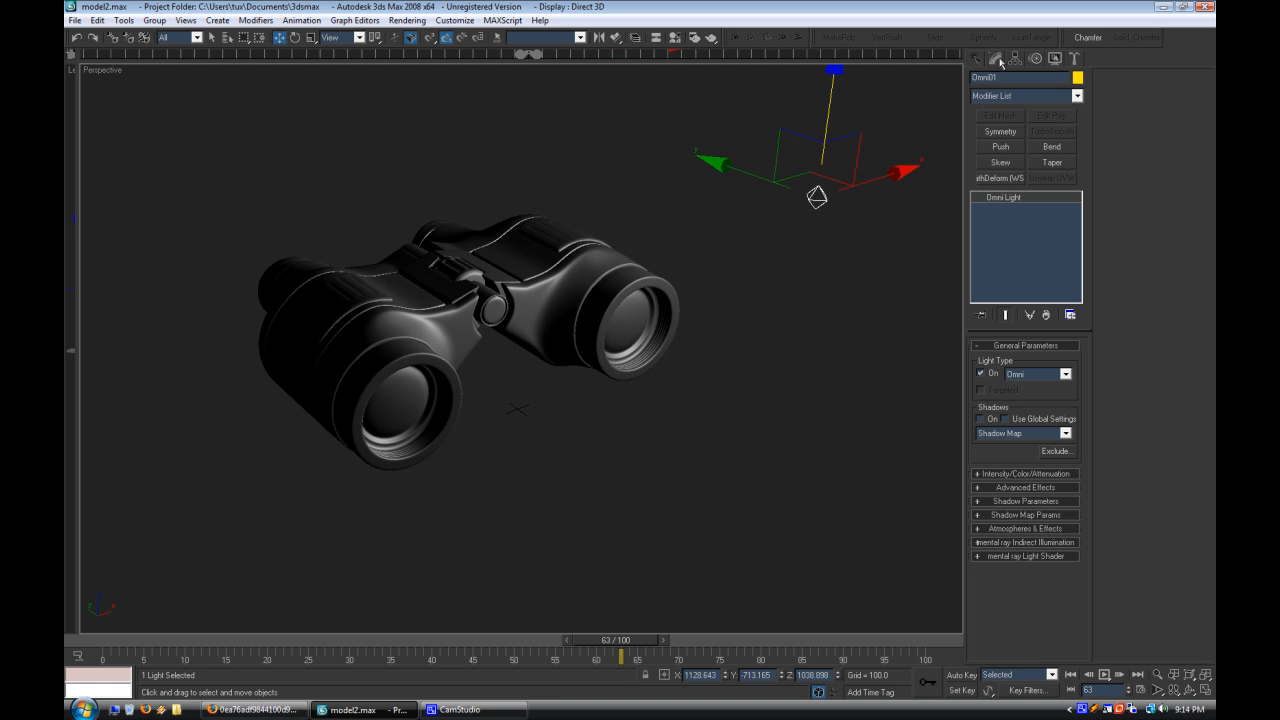
{"action": "left_click", "coordinate": [1025, 473]}
{"action": "left_click", "coordinate": [1061, 491]}
{"action": "left_click", "coordinate": [541, 88]}
{"action": "left_click", "coordinate": [555, 128]}
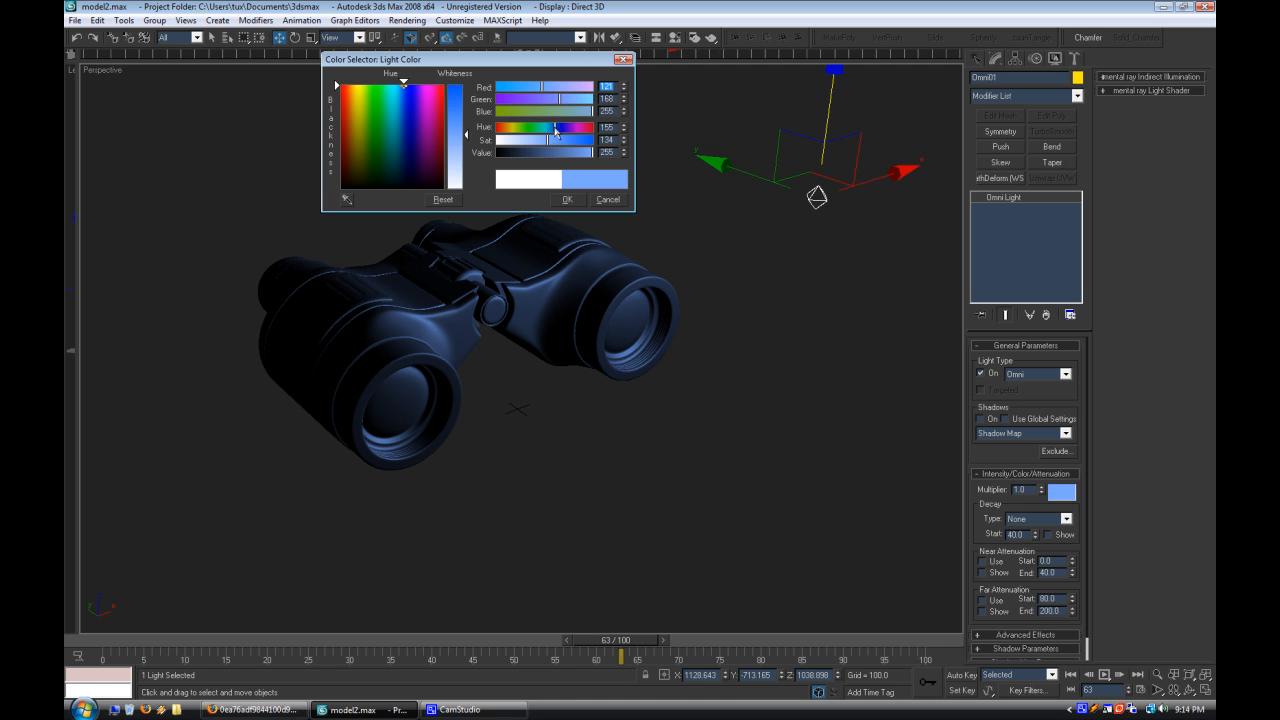
{"action": "left_click_drag", "start_coordinate": [467, 132], "coordinate": [468, 158]}
{"action": "left_click", "coordinate": [567, 201]}
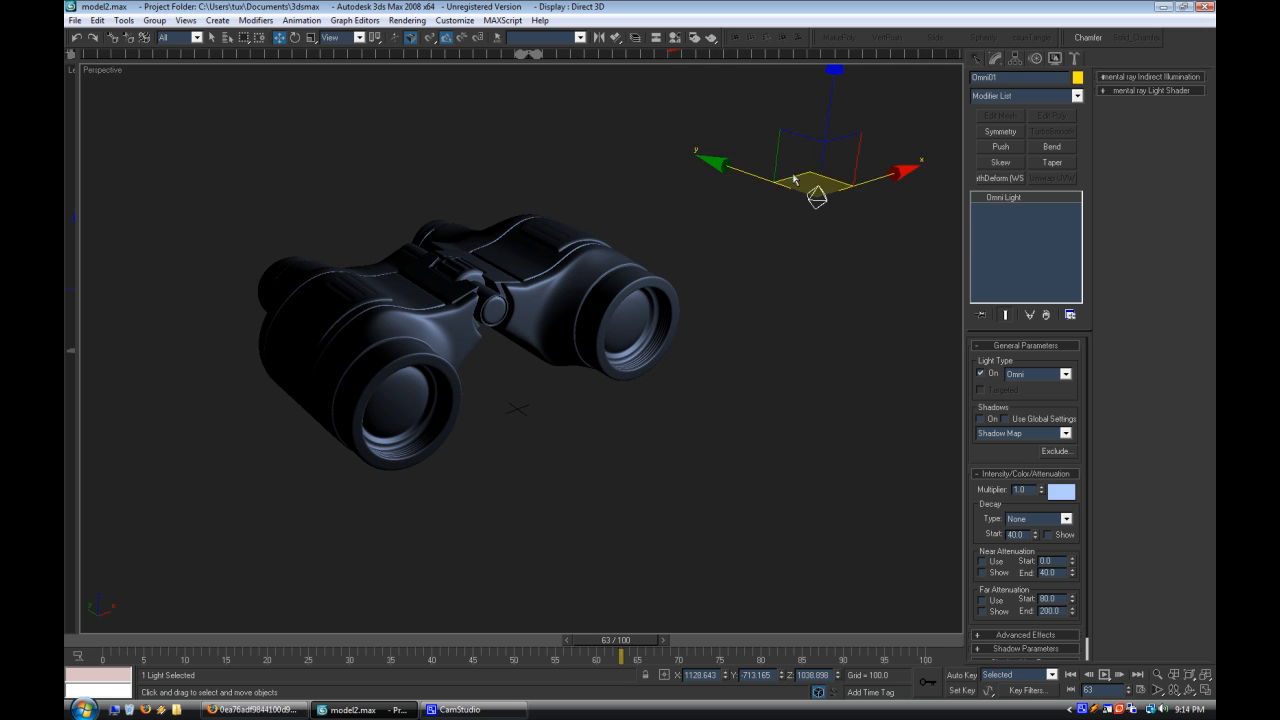
Step: Shift the Omni light horizontally and raise it further above the binoculars
{"action": "left_click_drag", "start_coordinate": [791, 178], "coordinate": [809, 218]}
{"action": "middle_click_drag", "start_coordinate": [763, 262], "coordinate": [879, 222], "text": "alt"}
{"action": "left_click_drag", "start_coordinate": [845, 114], "coordinate": [846, 3]}
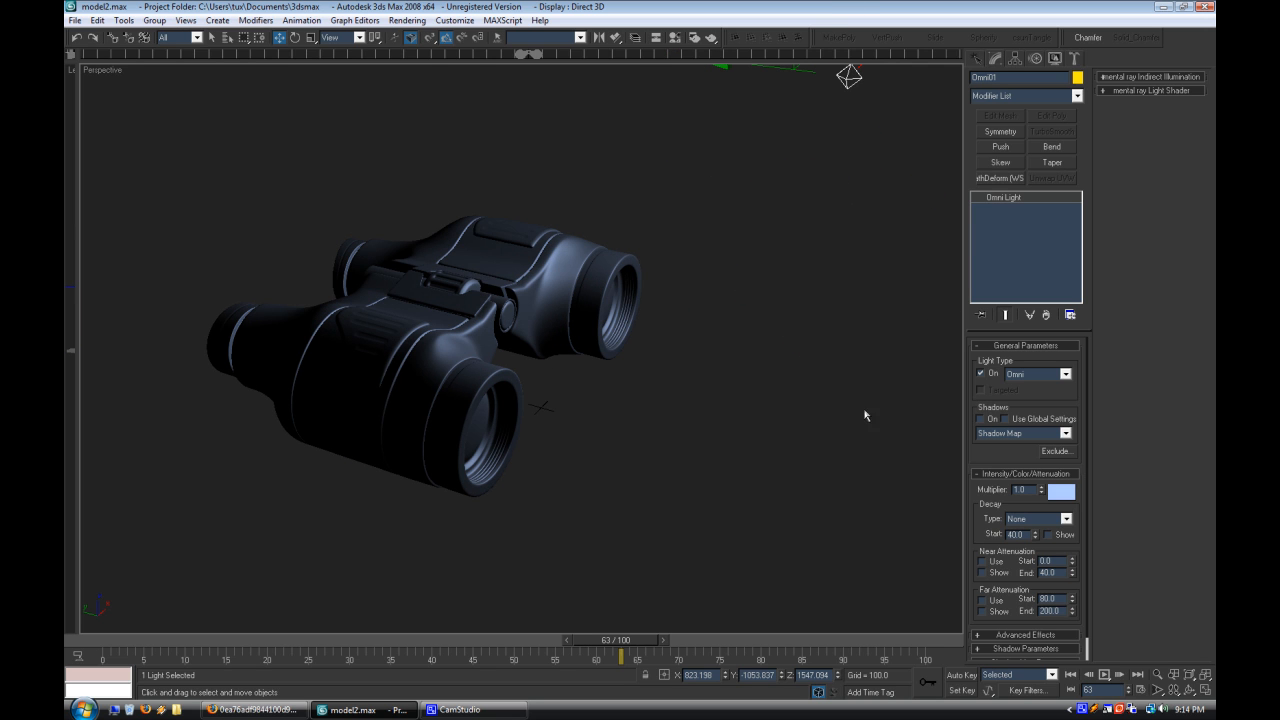
Step: Enable shadows on the Omni light and set the shadow type to Area Shadows
{"action": "left_click", "coordinate": [1032, 375]}
{"action": "left_click", "coordinate": [1030, 405]}
{"action": "left_click", "coordinate": [996, 420]}
{"action": "left_click", "coordinate": [1000, 433]}
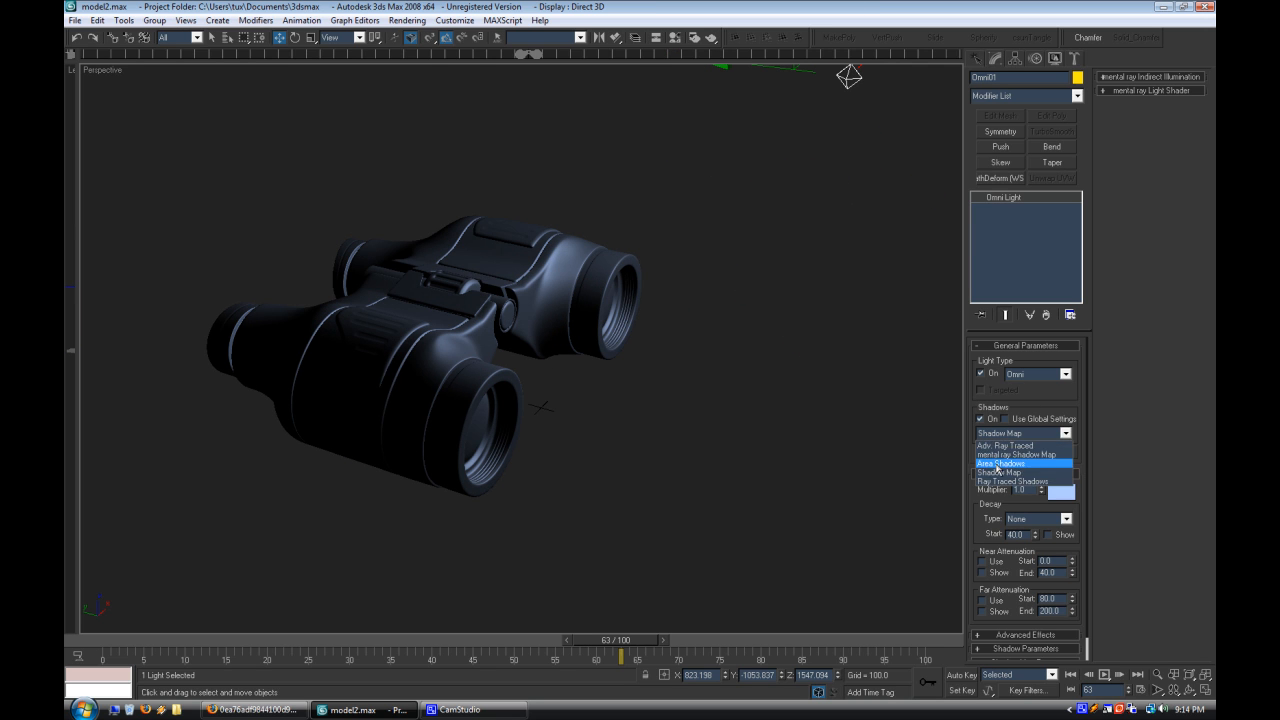
{"action": "left_click", "coordinate": [997, 462]}
{"action": "middle_click_drag", "start_coordinate": [835, 428], "coordinate": [741, 416], "text": "alt"}
{"action": "scroll", "coordinate": [819, 406], "scroll_direction": "up", "scroll_amount": 5}
{"action": "scroll", "coordinate": [820, 406], "scroll_direction": "down", "scroll_amount": 8}
Step: Add a Skylight with a pale green sky colour on the opposite side of the binoculars from the Omni light
{"action": "left_click", "coordinate": [979, 61]}
{"action": "left_click", "coordinate": [1052, 175]}
{"action": "left_click", "coordinate": [1045, 304]}
{"action": "left_click", "coordinate": [530, 129]}
{"action": "left_click_drag", "start_coordinate": [465, 182], "coordinate": [465, 158]}
{"action": "left_click", "coordinate": [566, 200]}
{"action": "left_click", "coordinate": [237, 380]}
{"action": "left_click", "coordinate": [279, 38]}
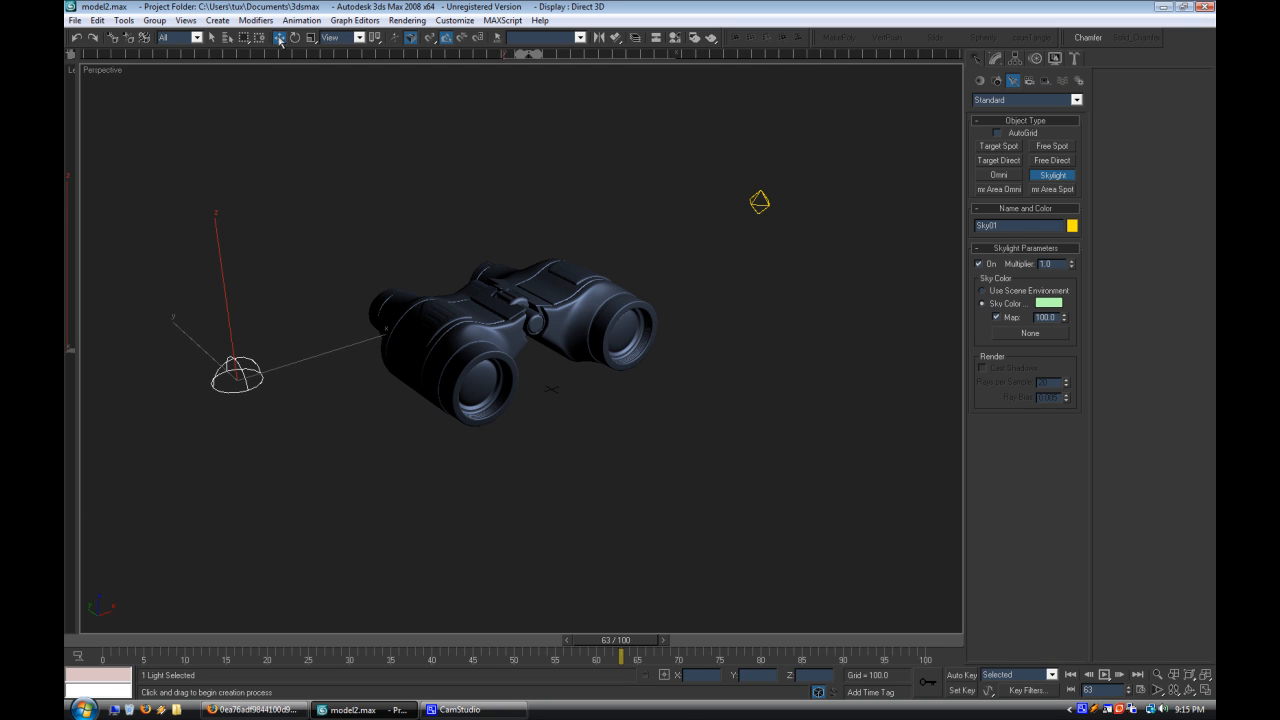
Step: Render the lit binoculars and compare them with the reference photo in Firefox before returning to 3ds Max
{"action": "scroll", "coordinate": [426, 274], "scroll_direction": "up", "scroll_amount": 5}
{"action": "middle_click_drag", "start_coordinate": [426, 274], "coordinate": [446, 271]}
{"action": "key", "text": "F9"}
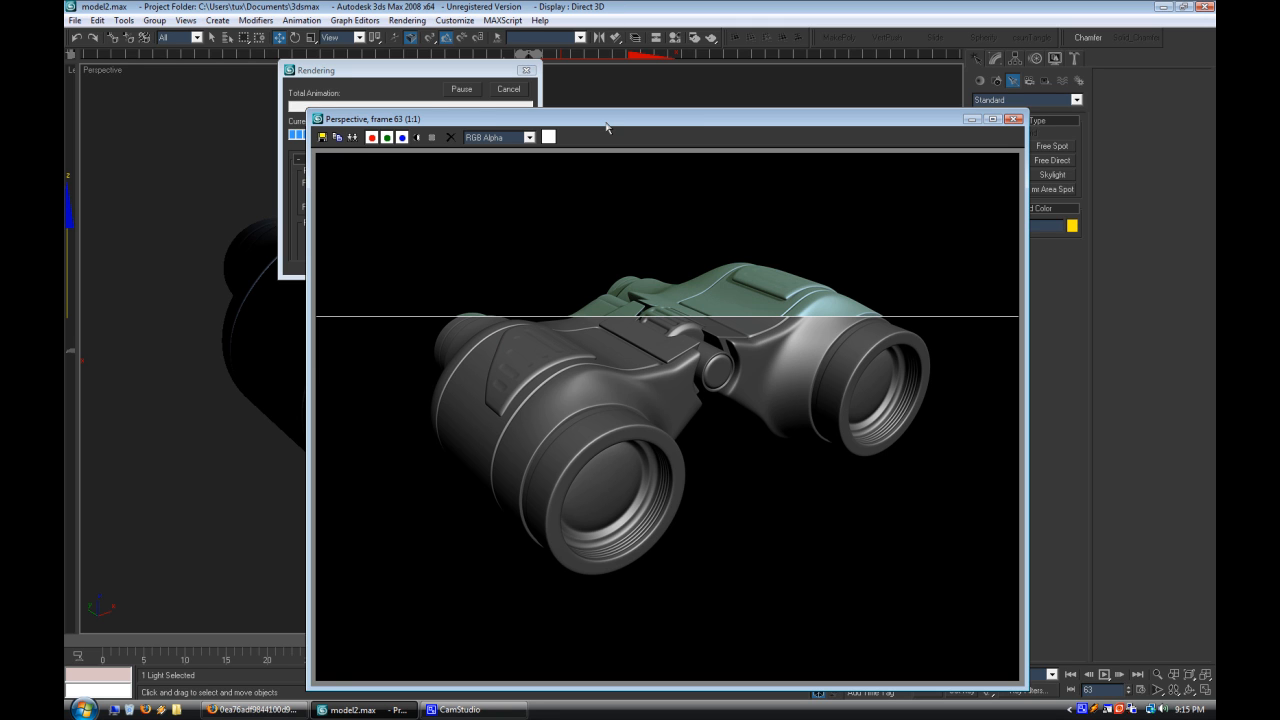
{"action": "left_click", "coordinate": [255, 709]}
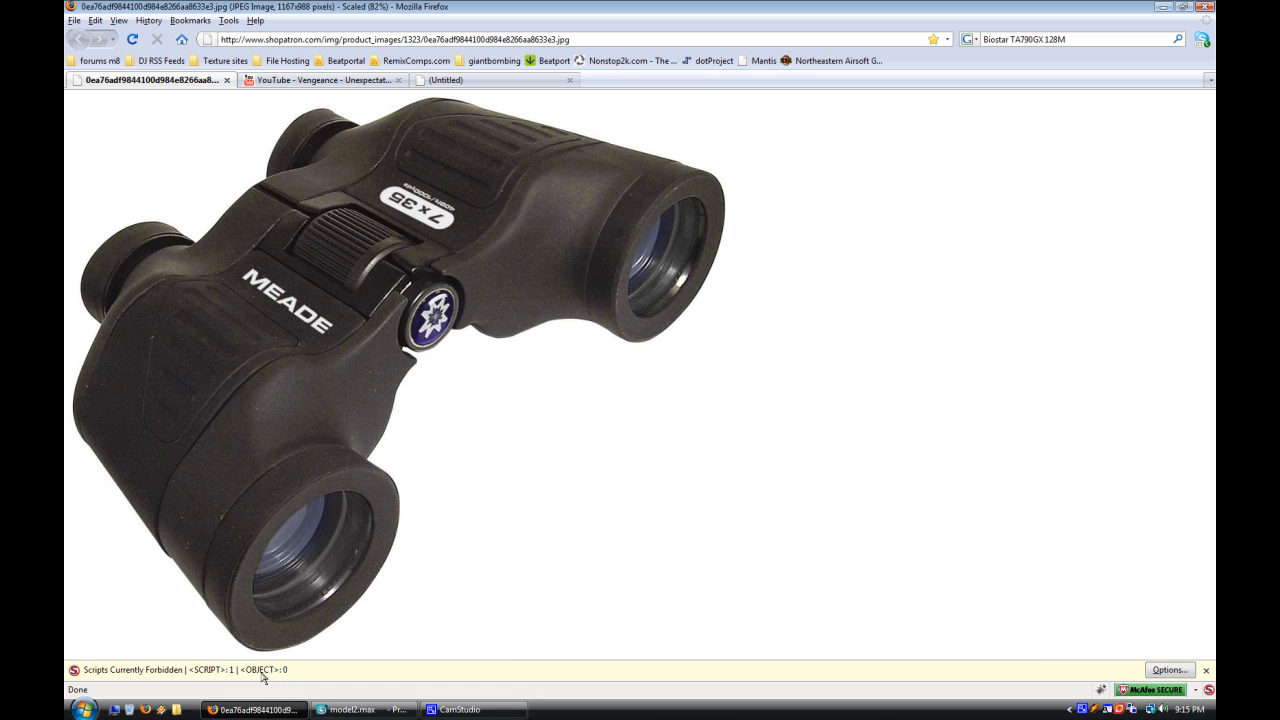
{"action": "left_click", "coordinate": [355, 709]}
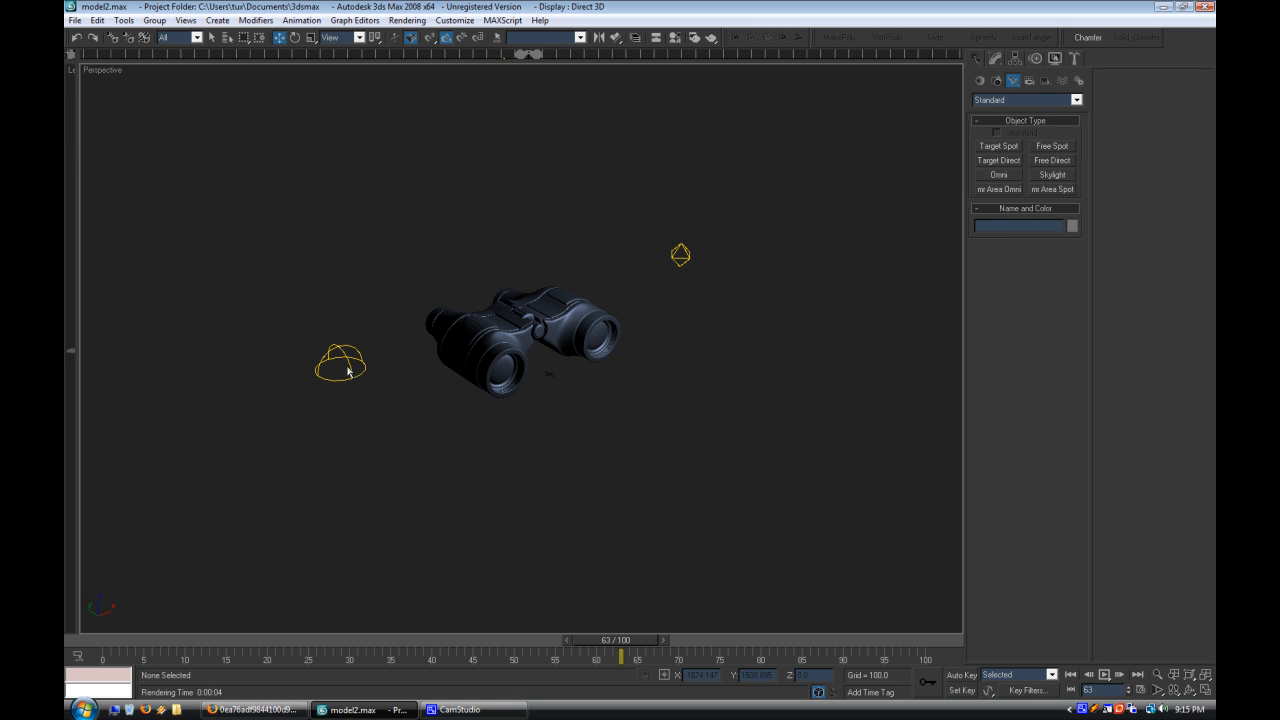
Step: Select the Skylight, change its sky colour to a pale yellow and deselect it
{"action": "left_click", "coordinate": [348, 371]}
{"action": "scroll", "coordinate": [431, 376], "scroll_direction": "up", "scroll_amount": 5}
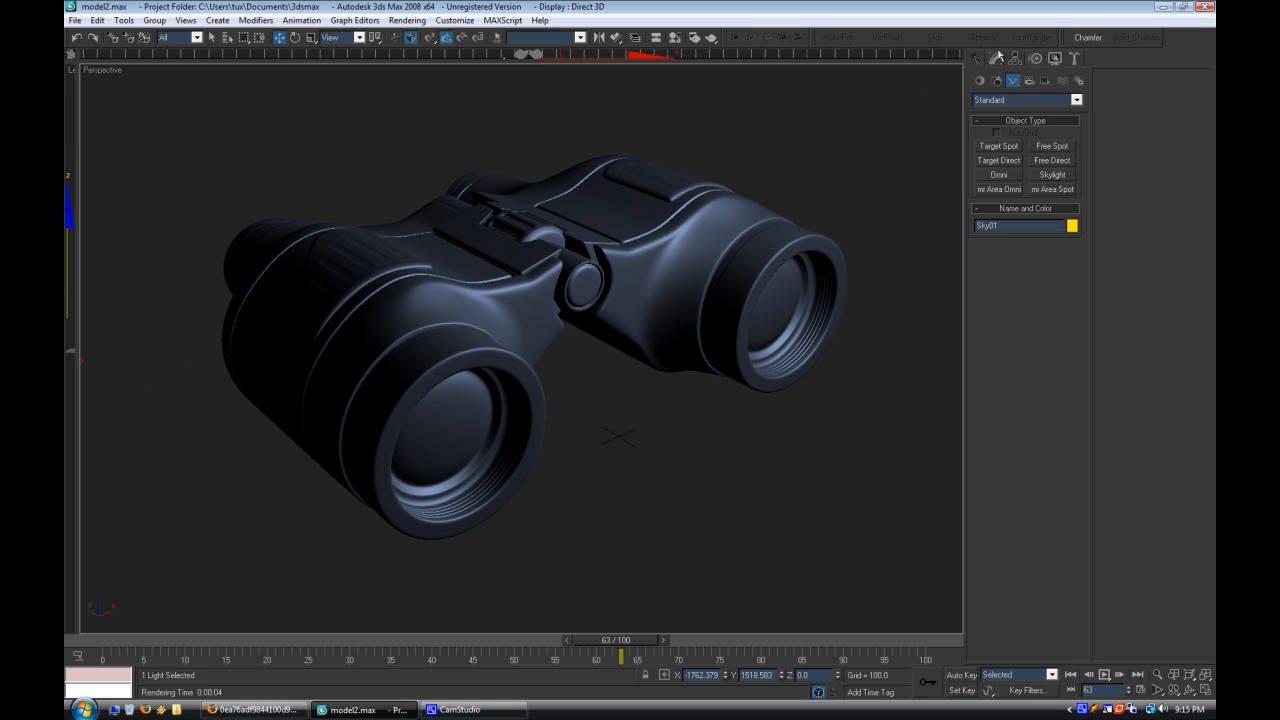
{"action": "left_click", "coordinate": [996, 58]}
{"action": "left_click", "coordinate": [1005, 400]}
{"action": "left_click", "coordinate": [1048, 400]}
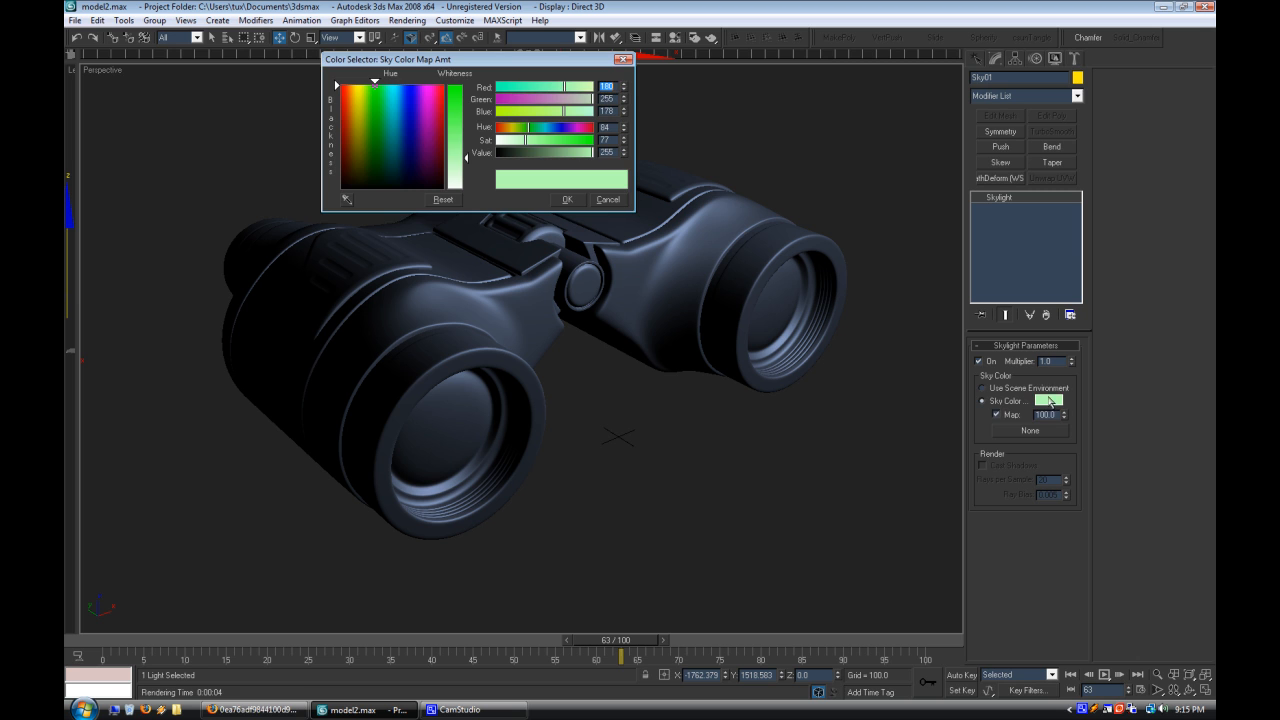
{"action": "left_click", "coordinate": [514, 128]}
{"action": "left_click", "coordinate": [459, 165]}
{"action": "left_click", "coordinate": [563, 199]}
{"action": "left_click", "coordinate": [720, 431]}
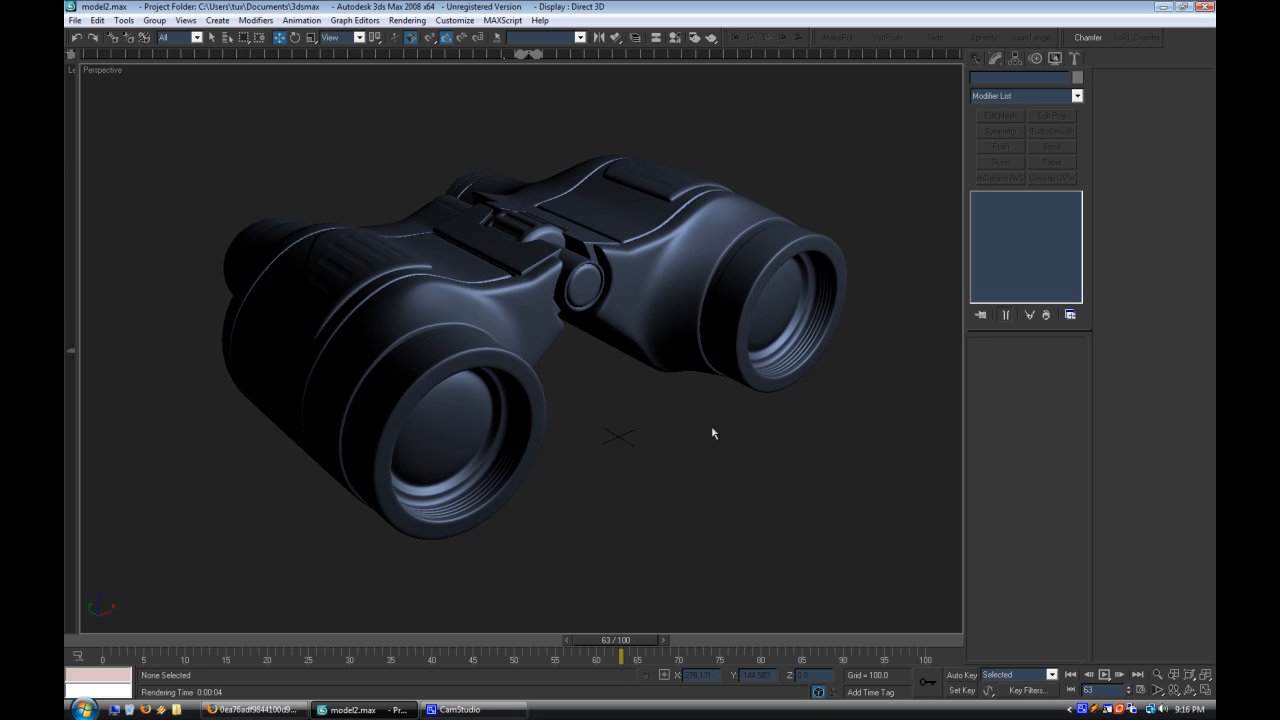
Step: Render the perspective view to check the new sky colour, cancel the render and close its window
{"action": "key", "text": "shift+q"}
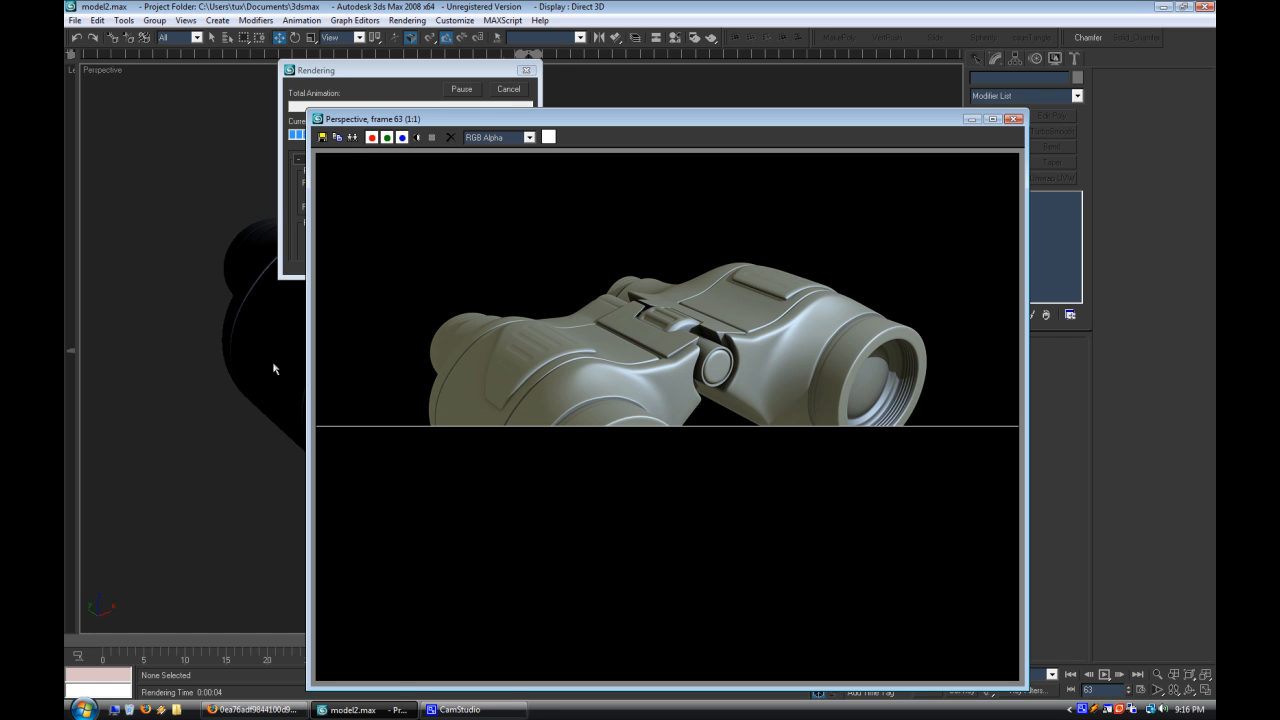
{"action": "left_click", "coordinate": [509, 89]}
{"action": "left_click", "coordinate": [1013, 119]}
Step: Show edged faces, enter vertex editing on the main body's upper Edit Poly and disable its TurboSmooth
{"action": "left_click", "coordinate": [102, 70]}
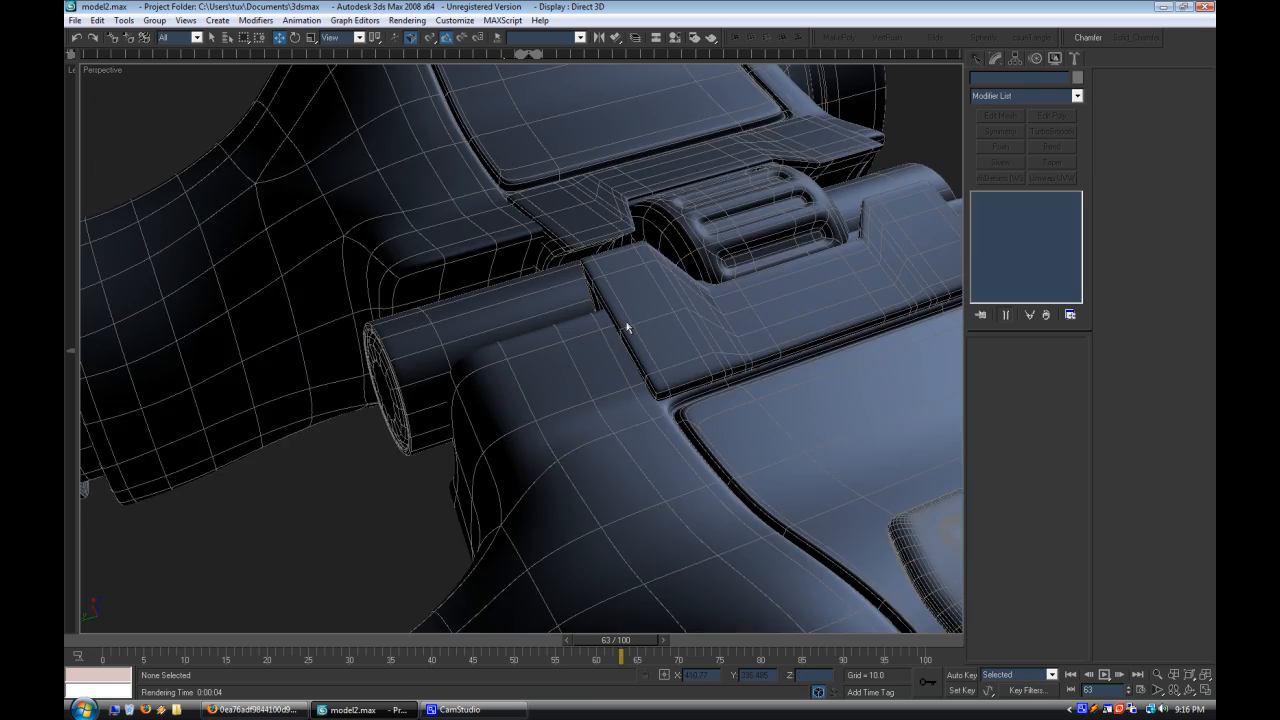
{"action": "middle_click_drag", "start_coordinate": [623, 323], "coordinate": [663, 334], "text": "alt"}
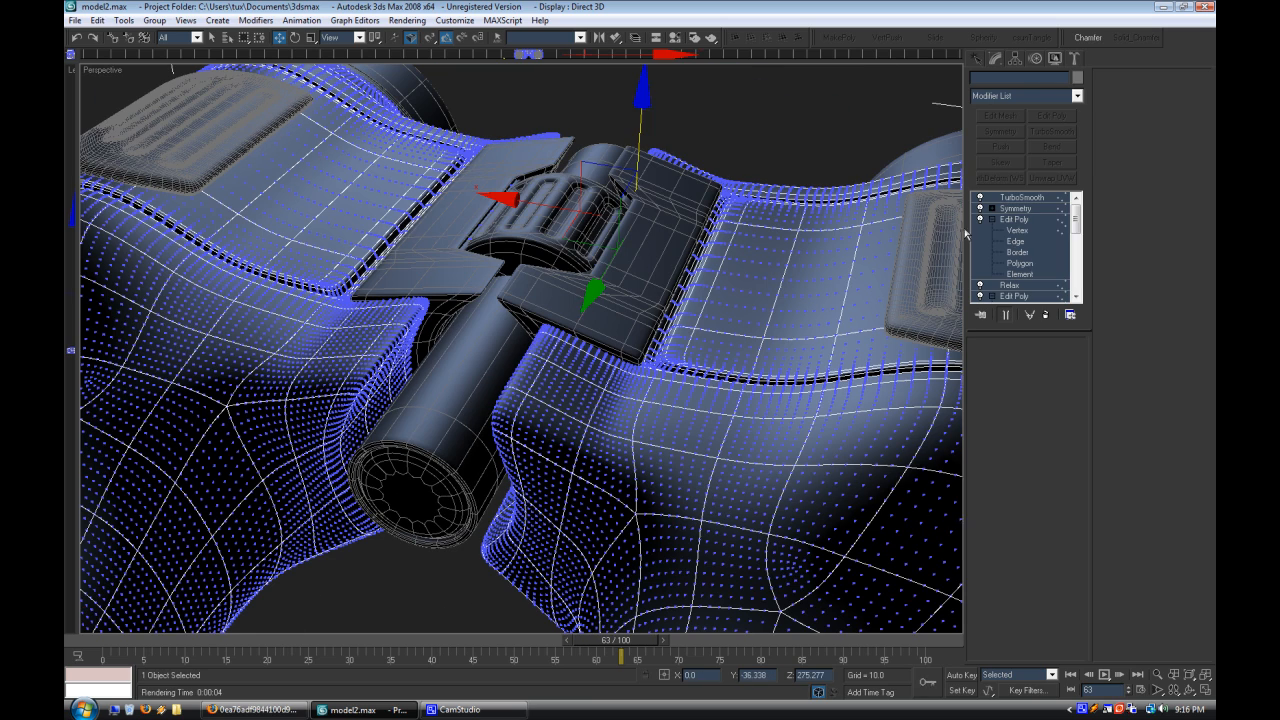
{"action": "left_click", "coordinate": [1025, 231]}
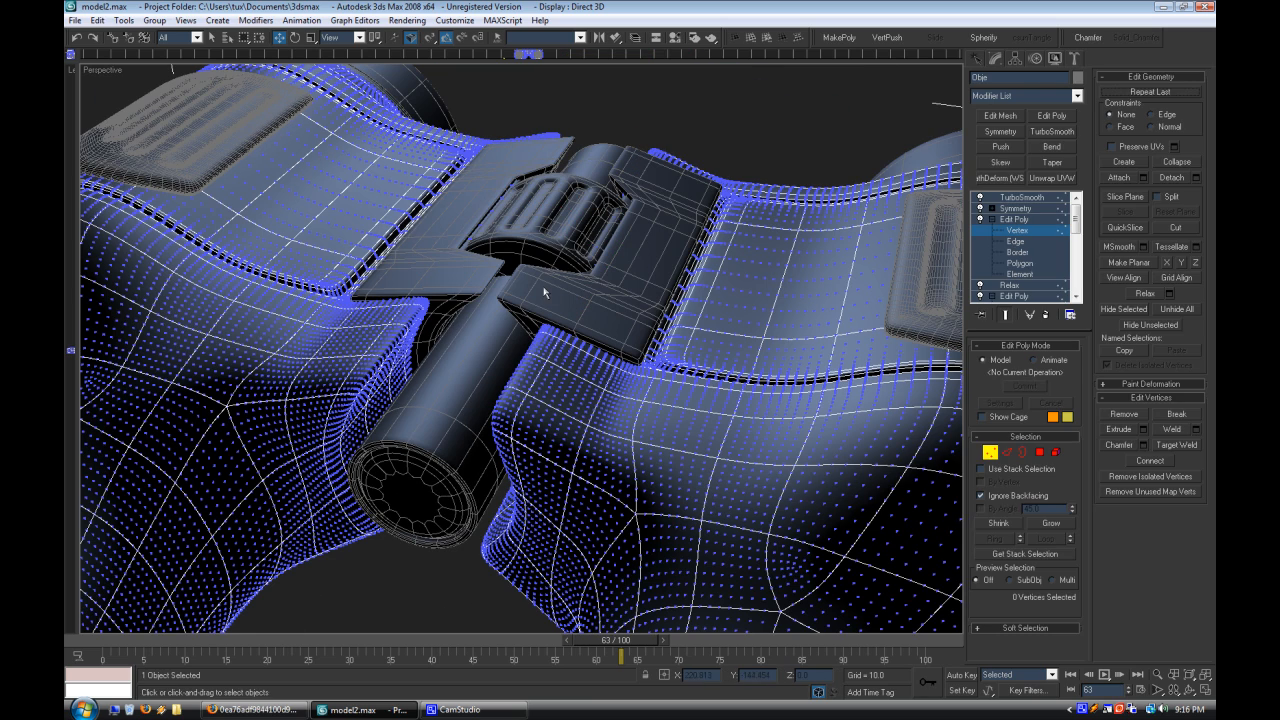
{"action": "left_click", "coordinate": [981, 197]}
Step: Examine the unsmoothed body around the hinge shaft in wireframe and in shaded display without edged faces
{"action": "middle_click_drag", "start_coordinate": [476, 238], "coordinate": [662, 286], "text": "alt"}
{"action": "right_click", "coordinate": [116, 76]}
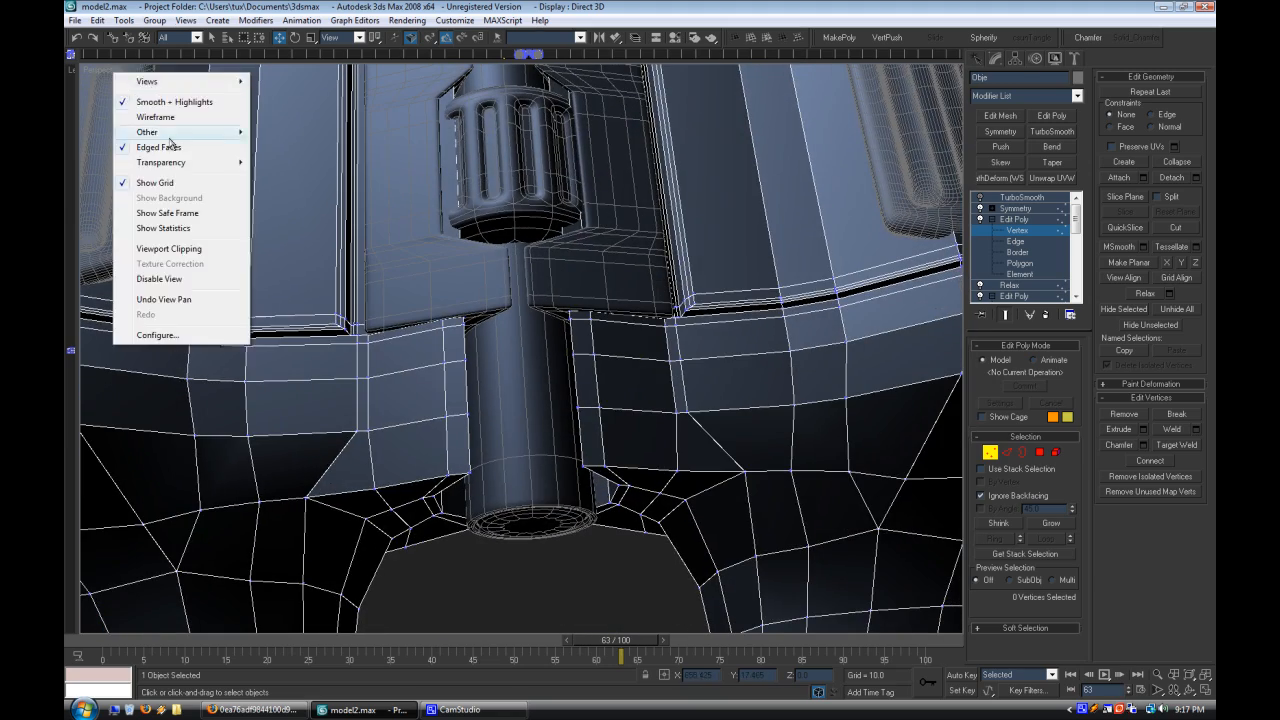
{"action": "left_click", "coordinate": [175, 148]}
{"action": "right_click", "coordinate": [110, 75]}
{"action": "left_click", "coordinate": [150, 117]}
{"action": "middle_click_drag", "start_coordinate": [306, 235], "coordinate": [285, 236], "text": "alt"}
{"action": "right_click", "coordinate": [112, 76]}
{"action": "left_click", "coordinate": [160, 105]}
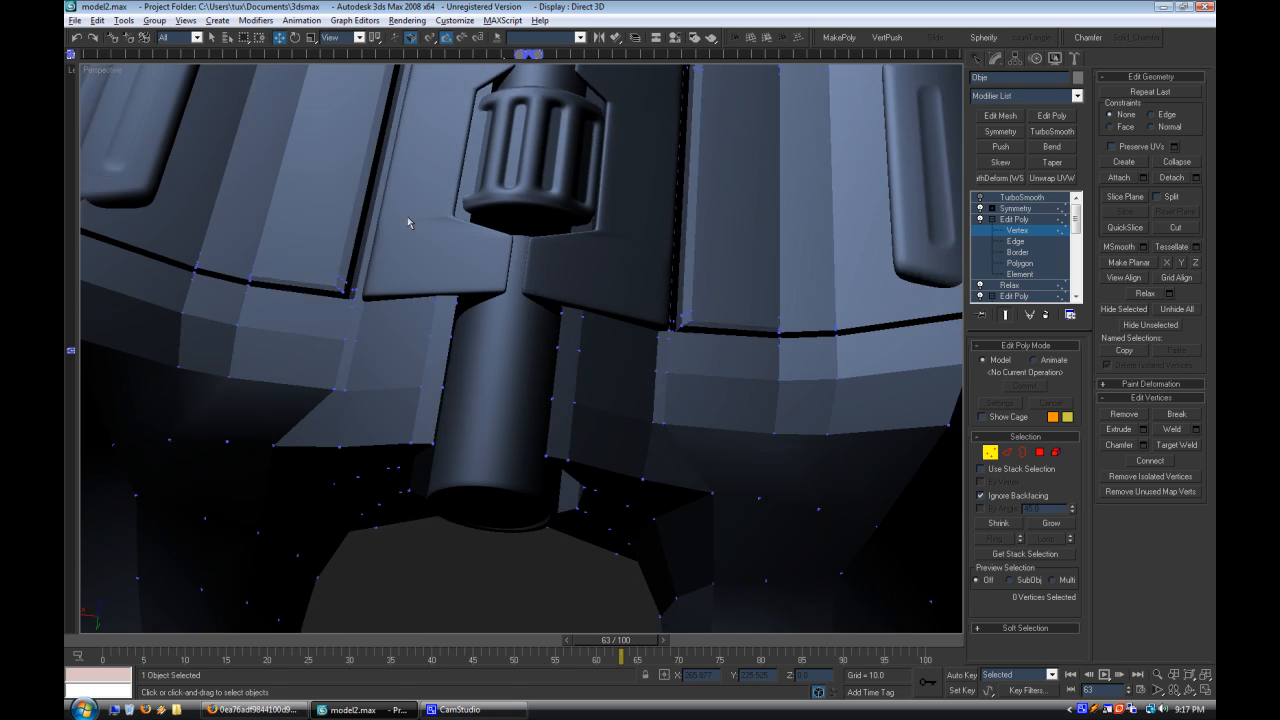
Step: Disable the body's Symmetry, show edged faces and enter polygon editing on the half beside the hinge
{"action": "left_click", "coordinate": [1018, 264]}
{"action": "left_click", "coordinate": [982, 197]}
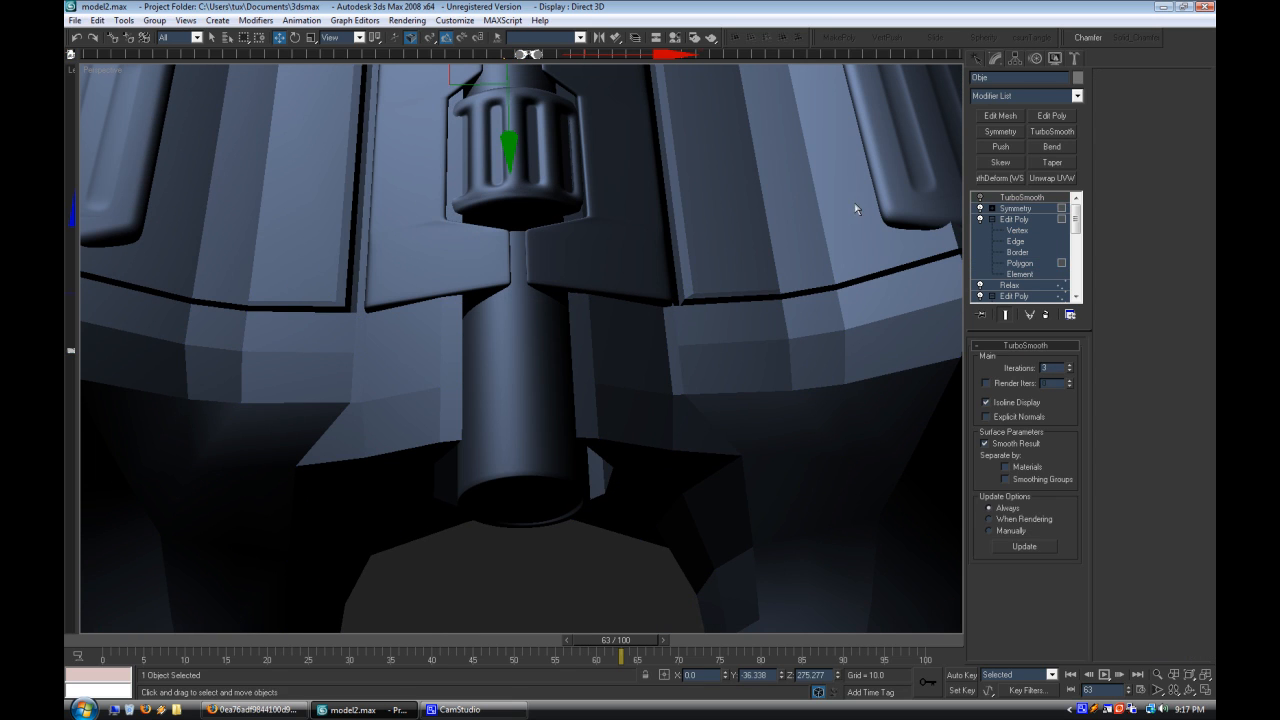
{"action": "left_click", "coordinate": [979, 208]}
{"action": "right_click", "coordinate": [111, 72]}
{"action": "left_click", "coordinate": [158, 149]}
{"action": "middle_click_drag", "start_coordinate": [434, 246], "coordinate": [325, 223], "text": "alt"}
{"action": "left_click_drag", "start_coordinate": [383, 237], "coordinate": [480, 290]}
{"action": "middle_click_drag", "start_coordinate": [480, 290], "coordinate": [499, 285], "text": "alt"}
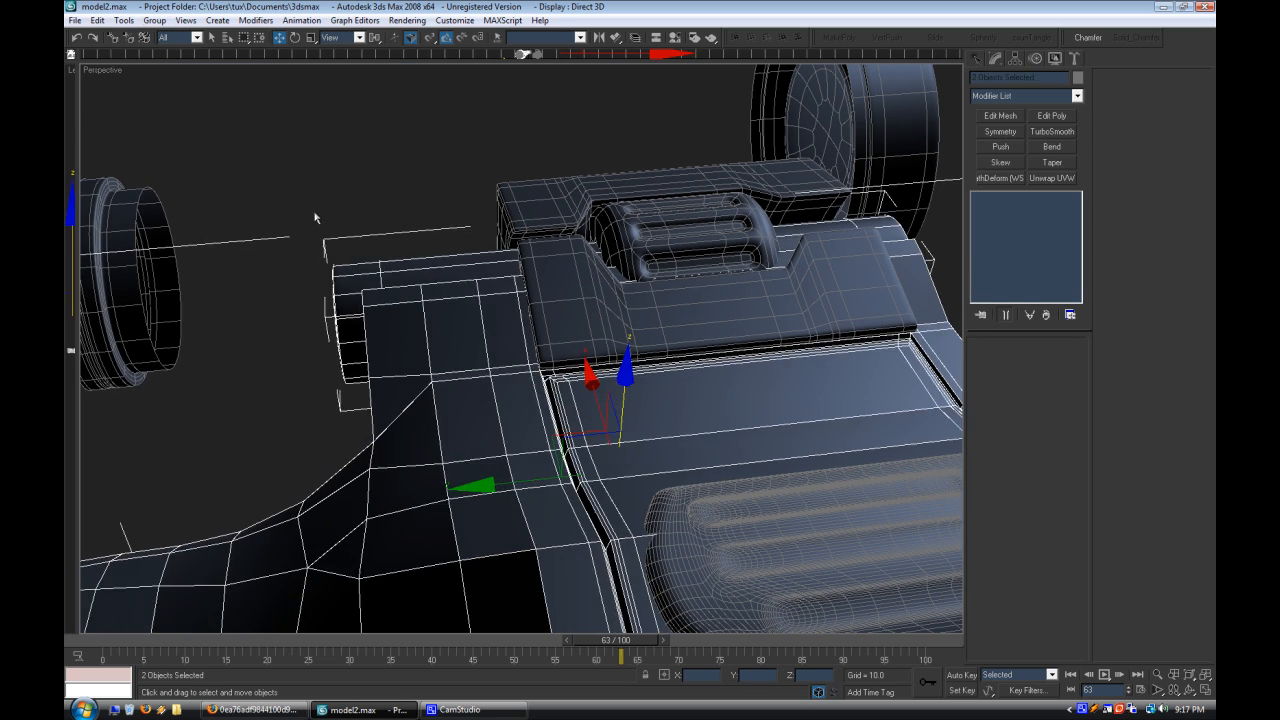
{"action": "left_click", "coordinate": [439, 311]}
{"action": "left_click", "coordinate": [1020, 263]}
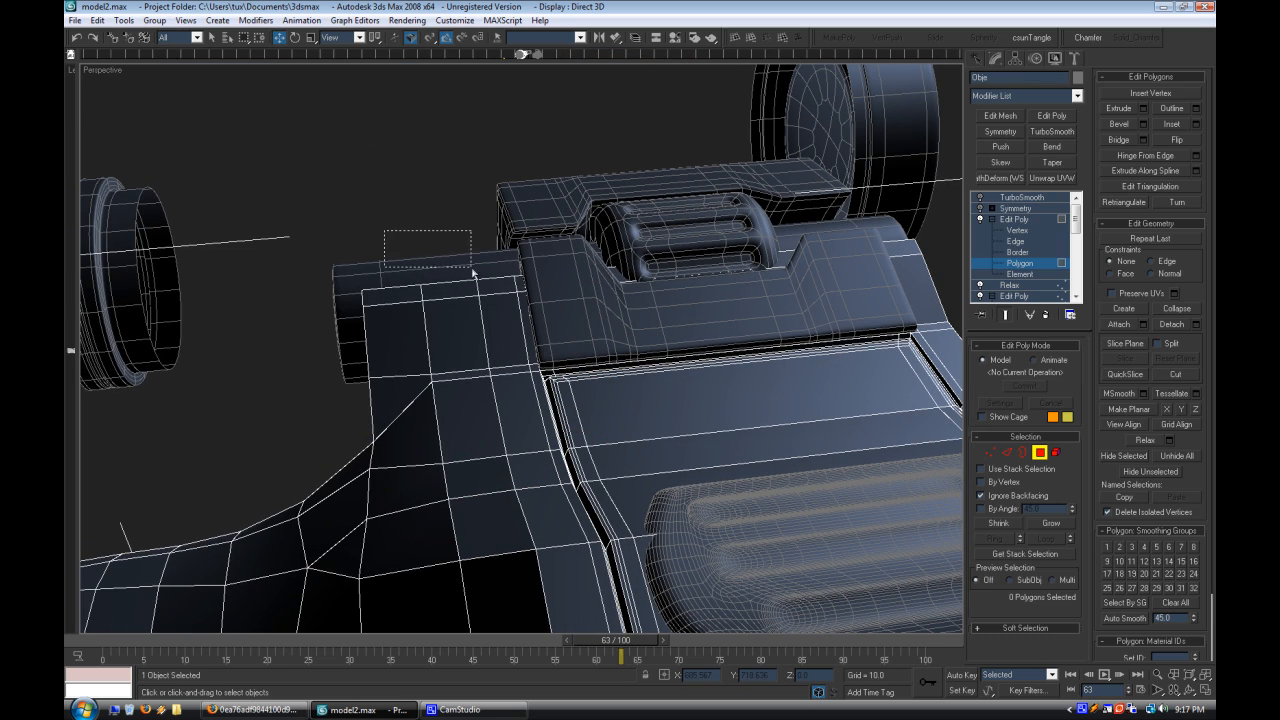